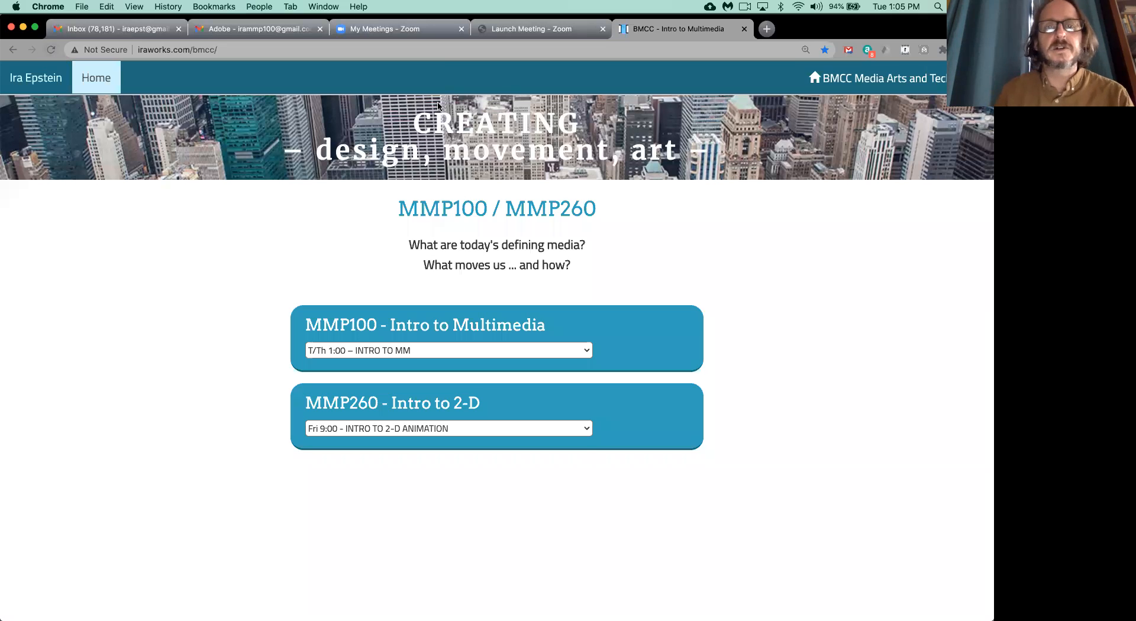
Open the Class 19 - Tu 11/2/20 handout from the MMP100 class list.
{"action": "left_click", "coordinate": [467, 350]}
{"action": "scroll", "coordinate": [402, 600], "scroll_direction": "down", "scroll_amount": 5}
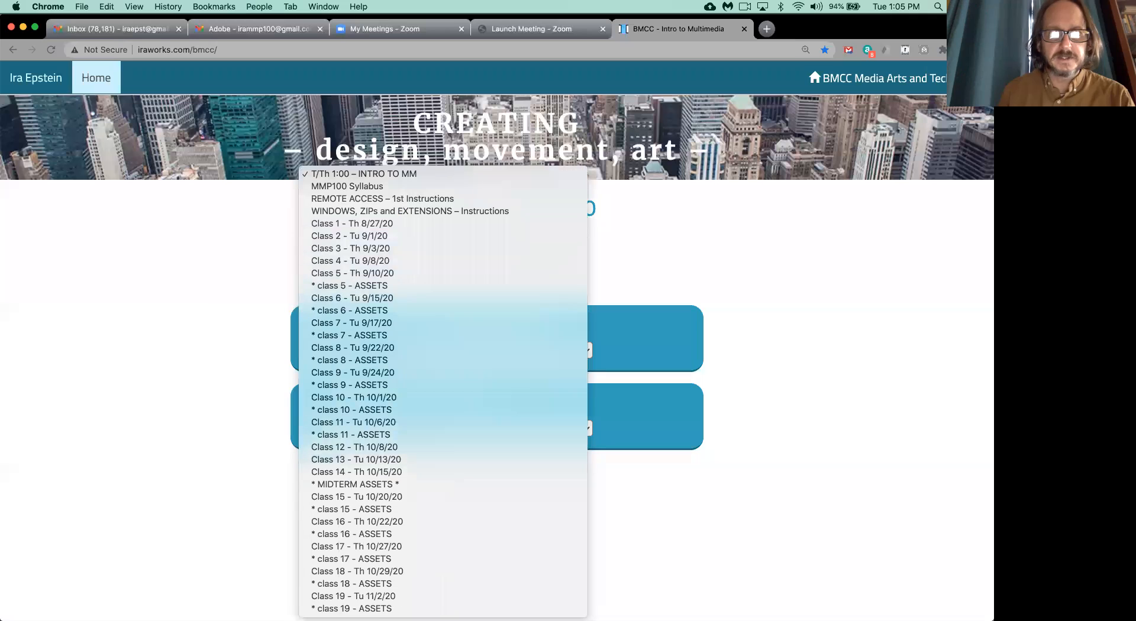
{"action": "left_click", "coordinate": [401, 596]}
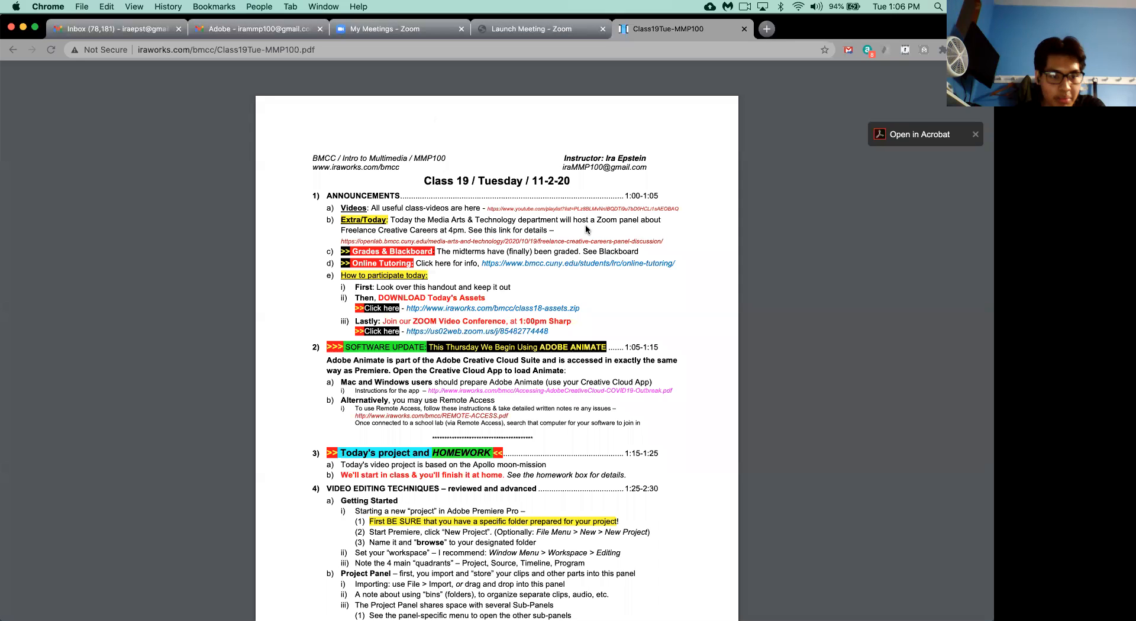
Return to the course page and open the Class 18 - Th 10/29/20 handout from the MMP100 class list.
{"action": "left_click", "coordinate": [13, 49]}
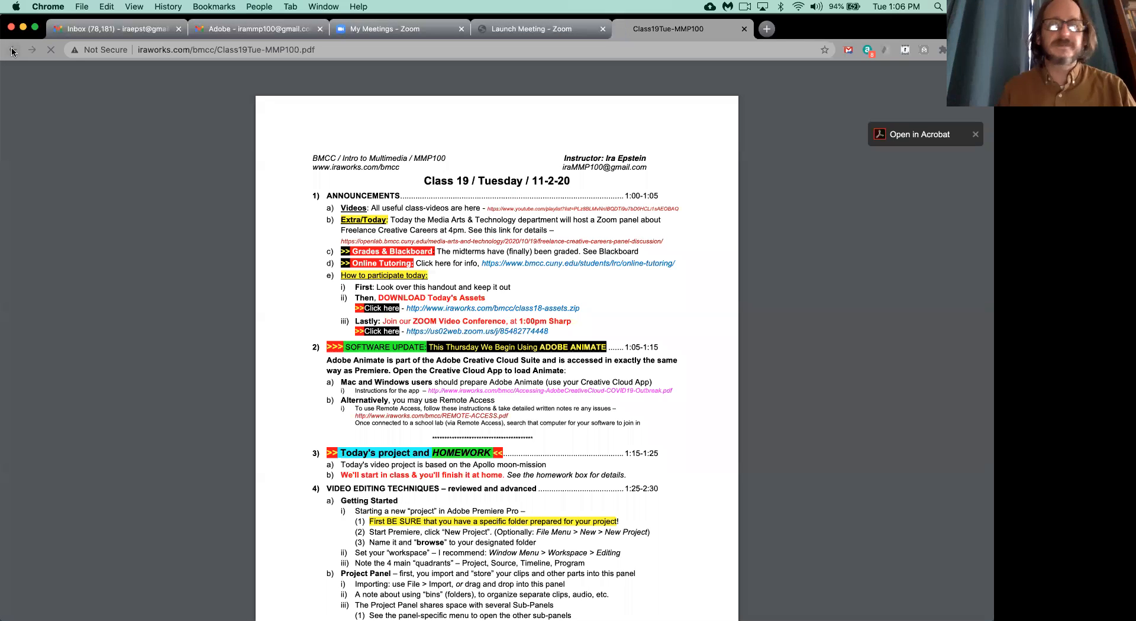
{"action": "left_click", "coordinate": [402, 350]}
{"action": "scroll", "coordinate": [402, 354], "scroll_direction": "down", "scroll_amount": 5}
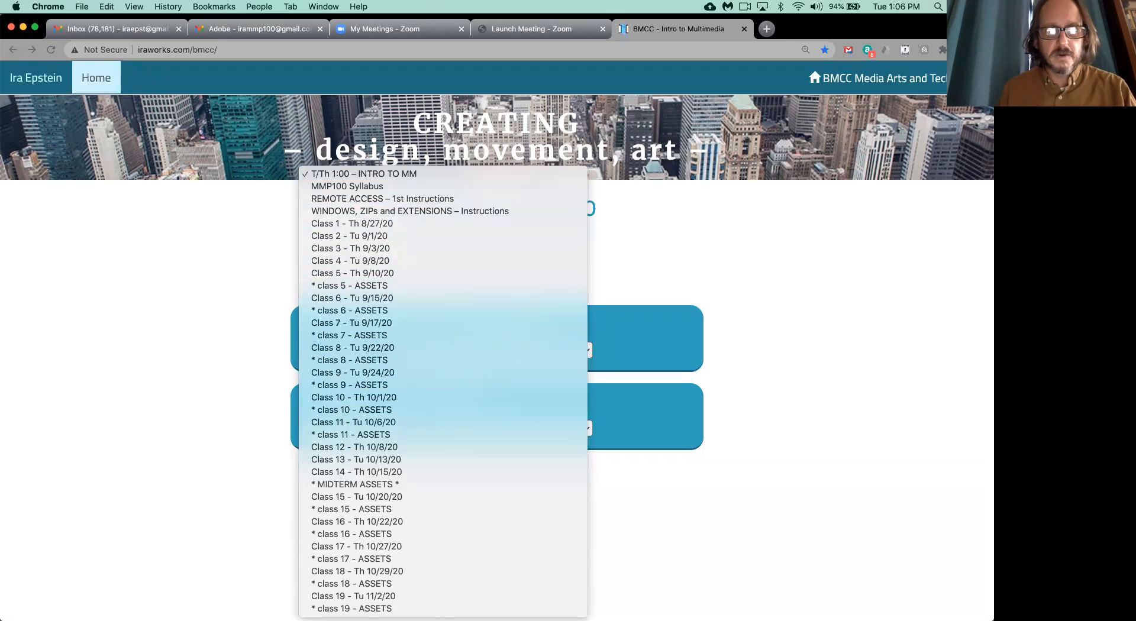
{"action": "left_click", "coordinate": [278, 526]}
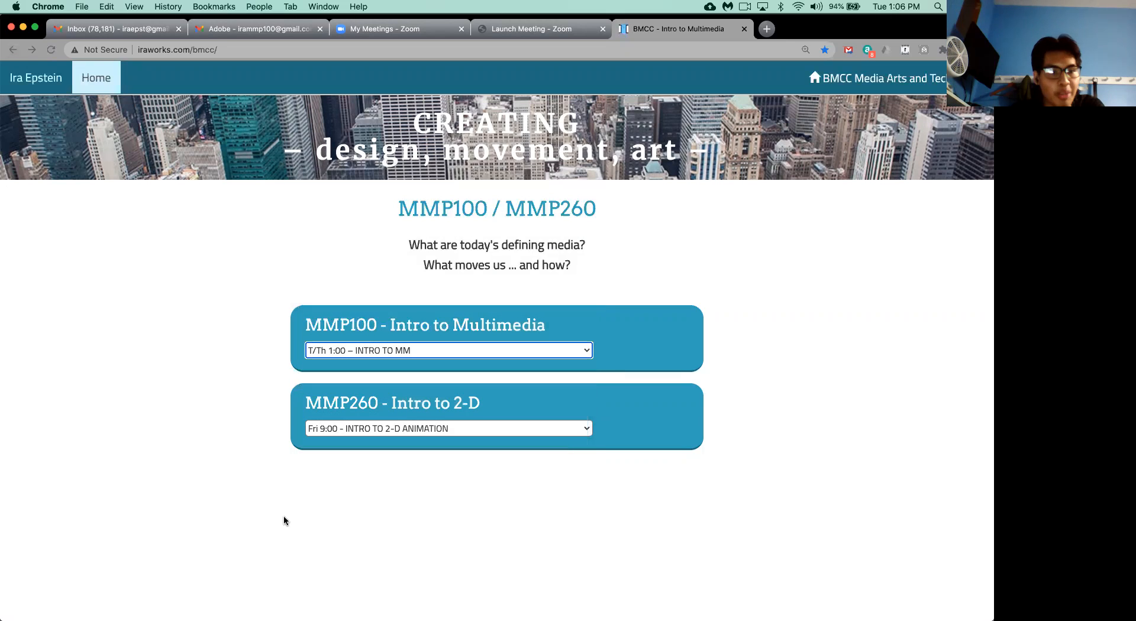
{"action": "left_click", "coordinate": [410, 350]}
{"action": "scroll", "coordinate": [409, 354], "scroll_direction": "down", "scroll_amount": 5}
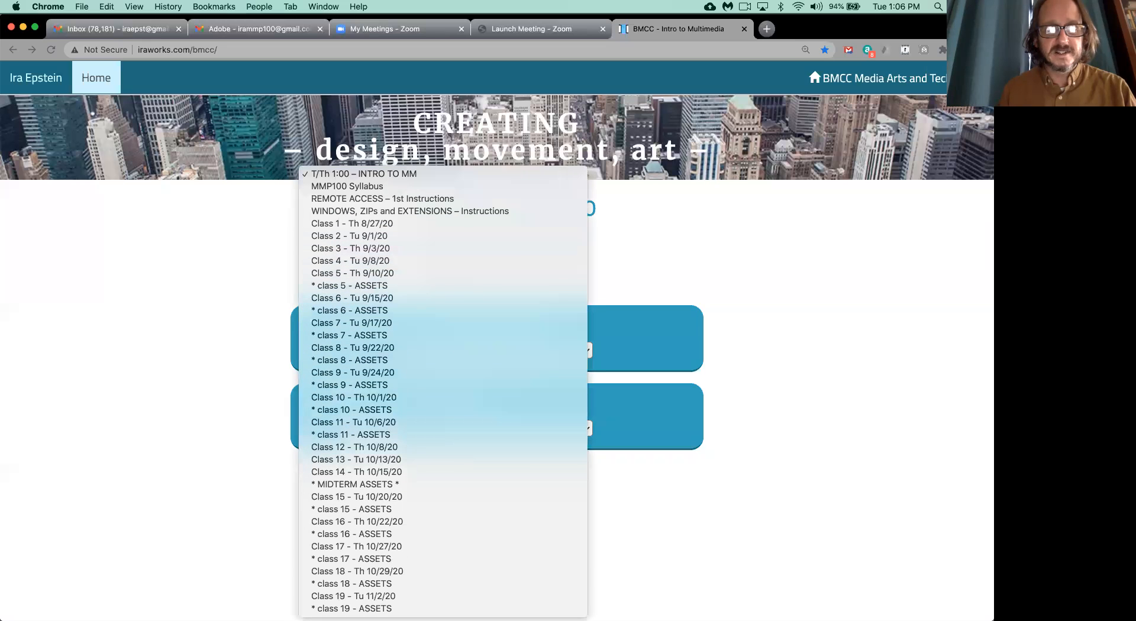
{"action": "left_click", "coordinate": [396, 569]}
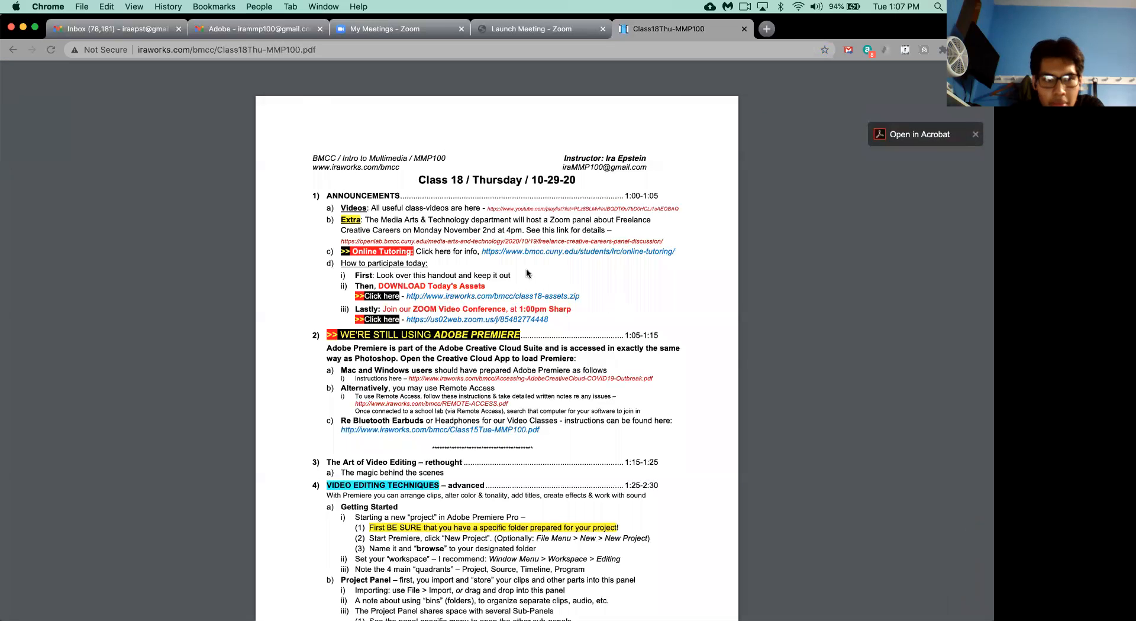
Switch to Word and close the Past2020.docx document.
{"action": "key", "text": "super+Tab"}
{"action": "key", "text": "super+Tab"}
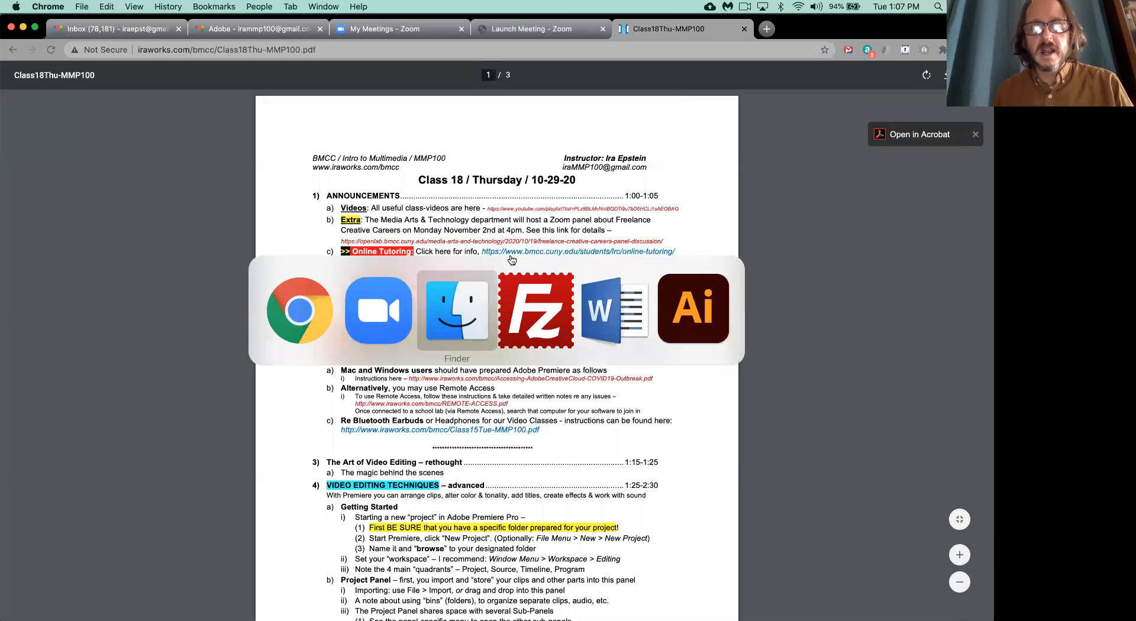
{"action": "key", "text": "super+Tab"}
{"action": "key", "text": "super+Tab"}
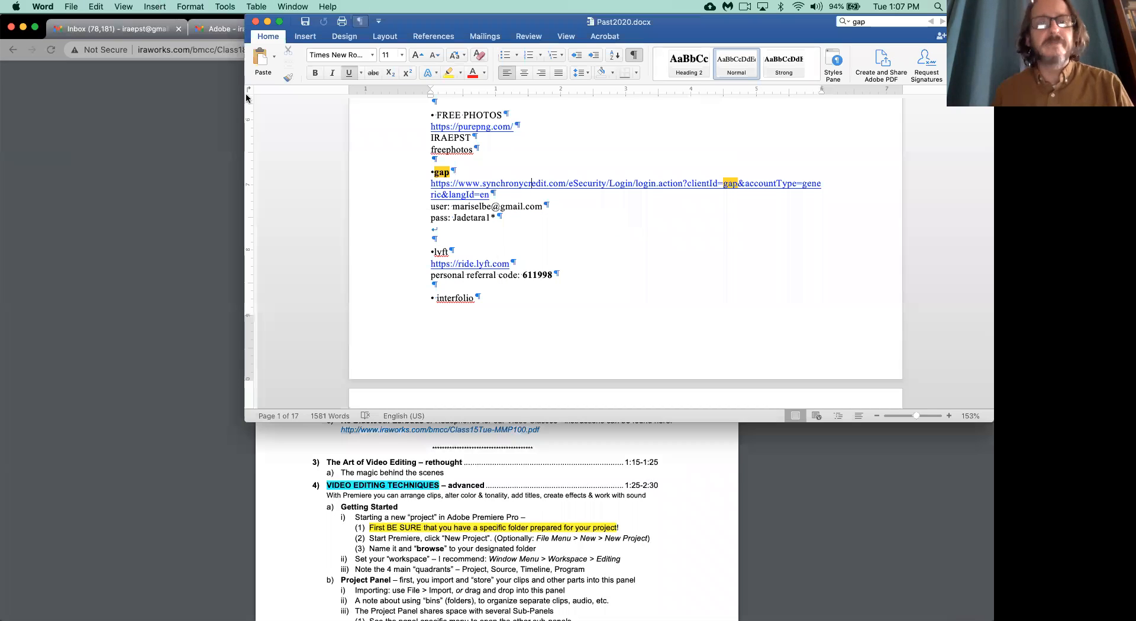
{"action": "left_click", "coordinate": [255, 22]}
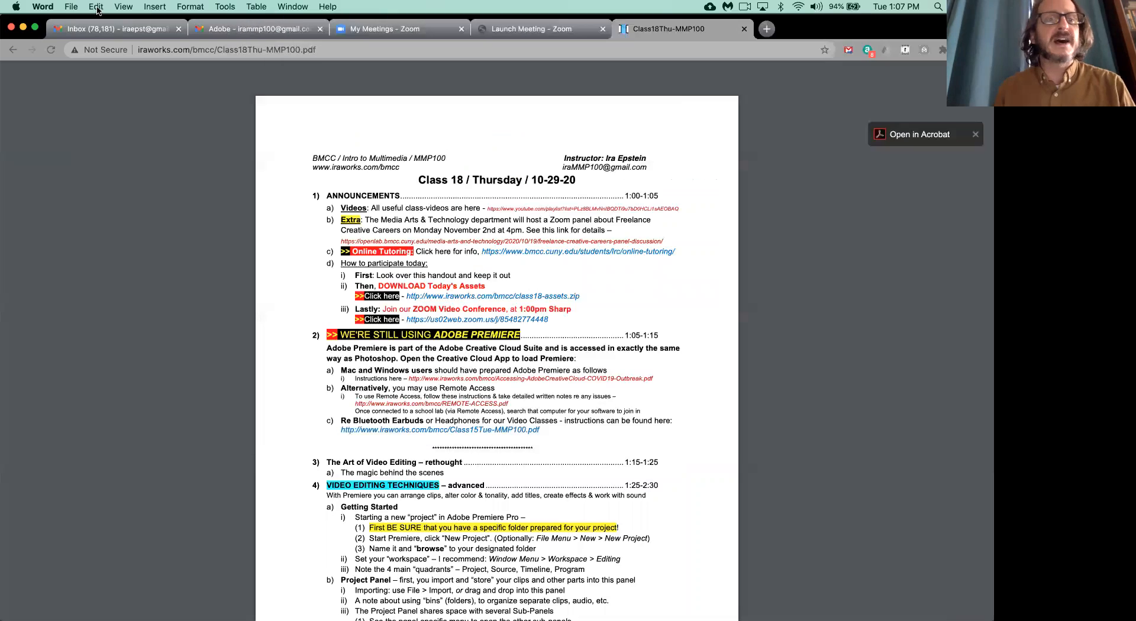
Open the recent document Class19Tue-MMP100.docx.
{"action": "left_click", "coordinate": [77, 9]}
{"action": "mouse_move", "coordinate": [108, 57]}
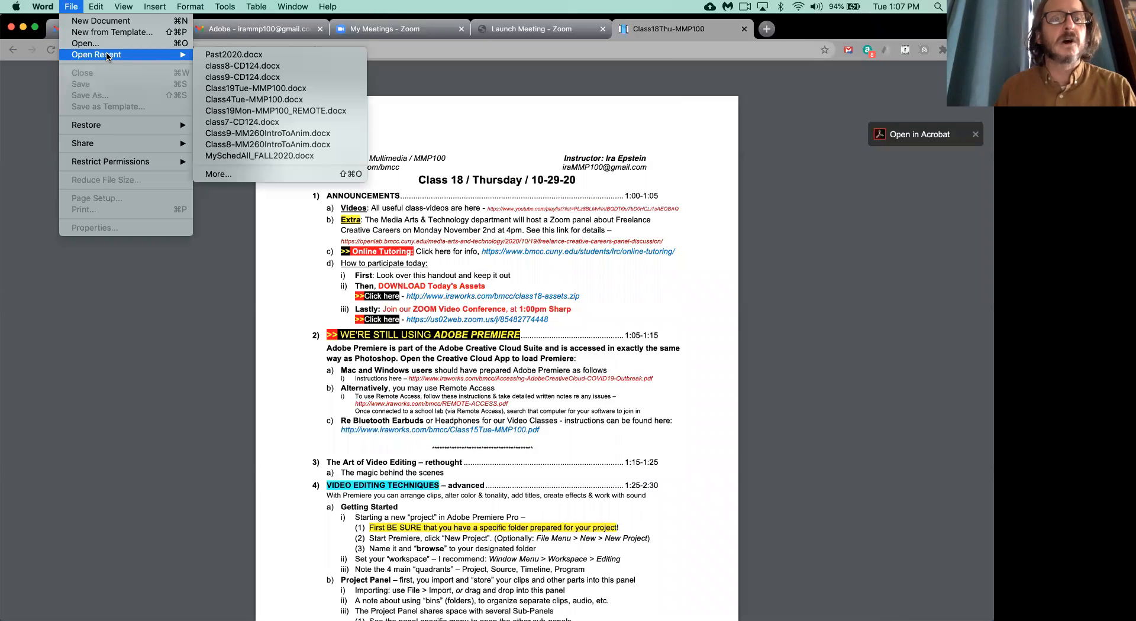
{"action": "left_click", "coordinate": [264, 92]}
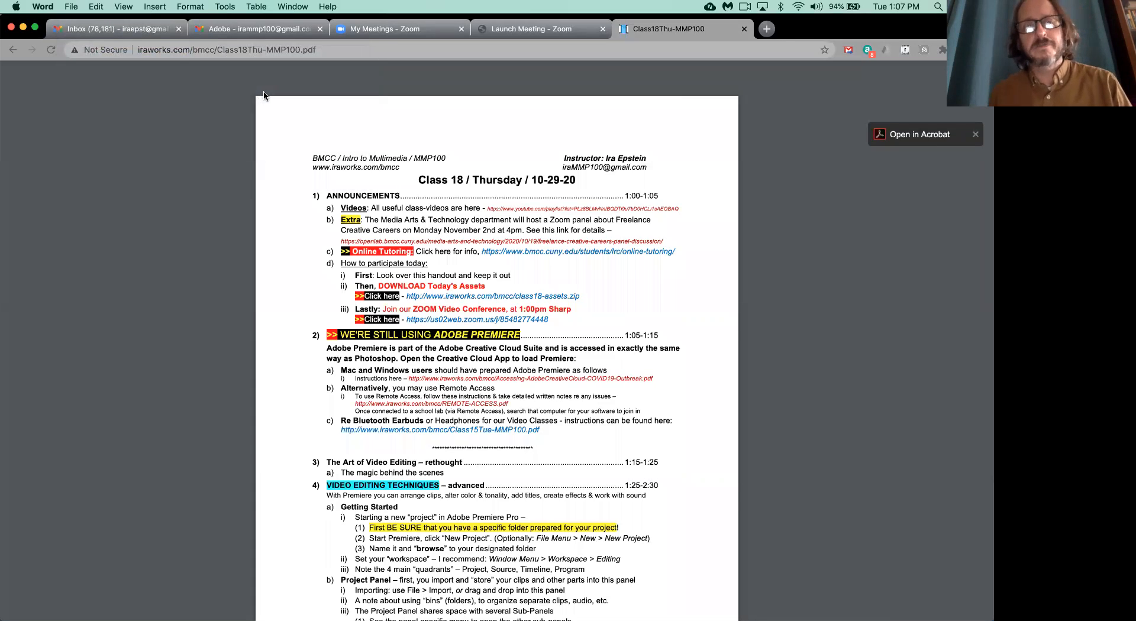
Change the download link under "DOWNLOAD Today's Assets" to class19-assets.zip and refresh it as a hyperlink.
{"action": "scroll", "coordinate": [317, 275], "scroll_direction": "down", "scroll_amount": 4}
{"action": "scroll", "coordinate": [317, 276], "scroll_direction": "down", "scroll_amount": 7}
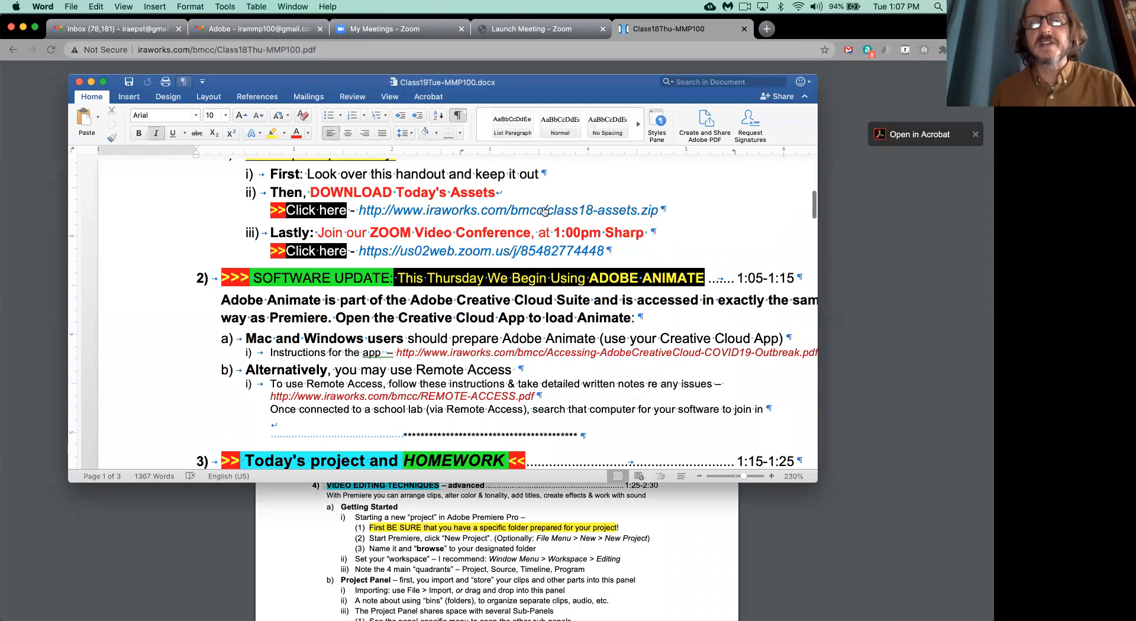
{"action": "left_click", "coordinate": [478, 194]}
{"action": "key", "text": "Down"}
{"action": "key", "text": "Down"}
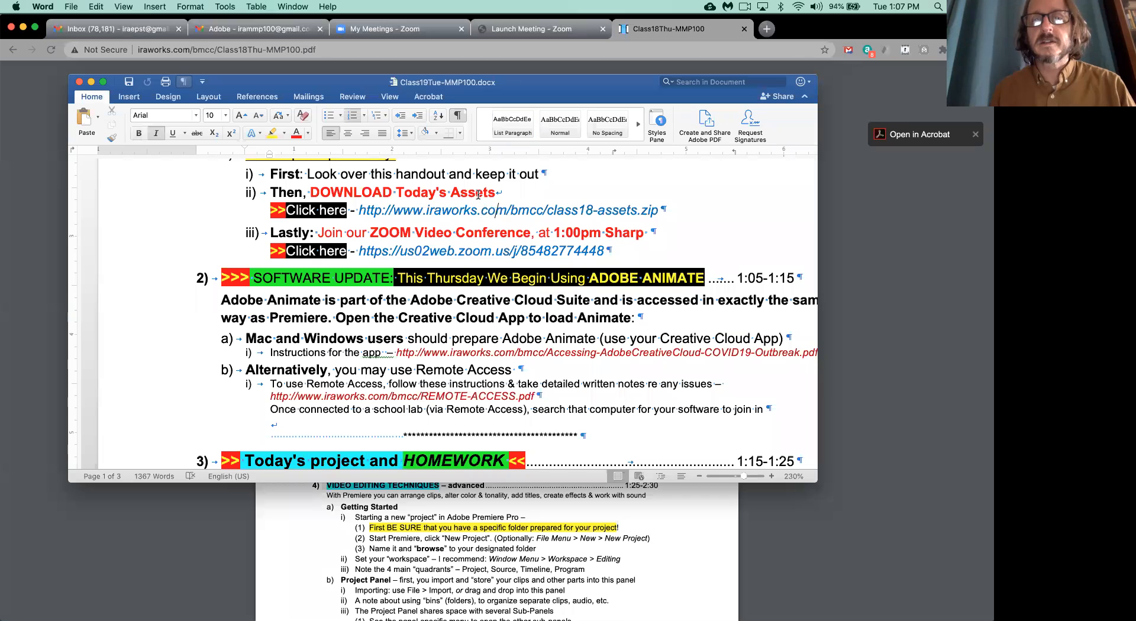
{"action": "key", "text": "Right"}
{"action": "key", "text": "Right"}
{"action": "key", "text": "Right"}
{"action": "key", "text": "Right"}
{"action": "key", "text": "shift+Right"}
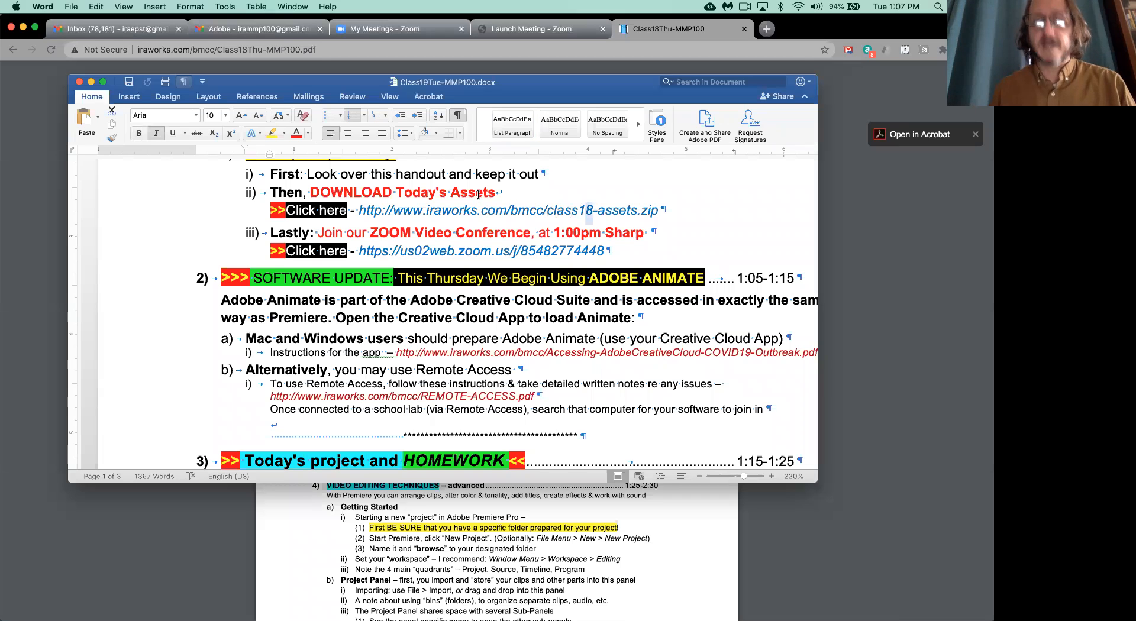
{"action": "type", "text": "9"}
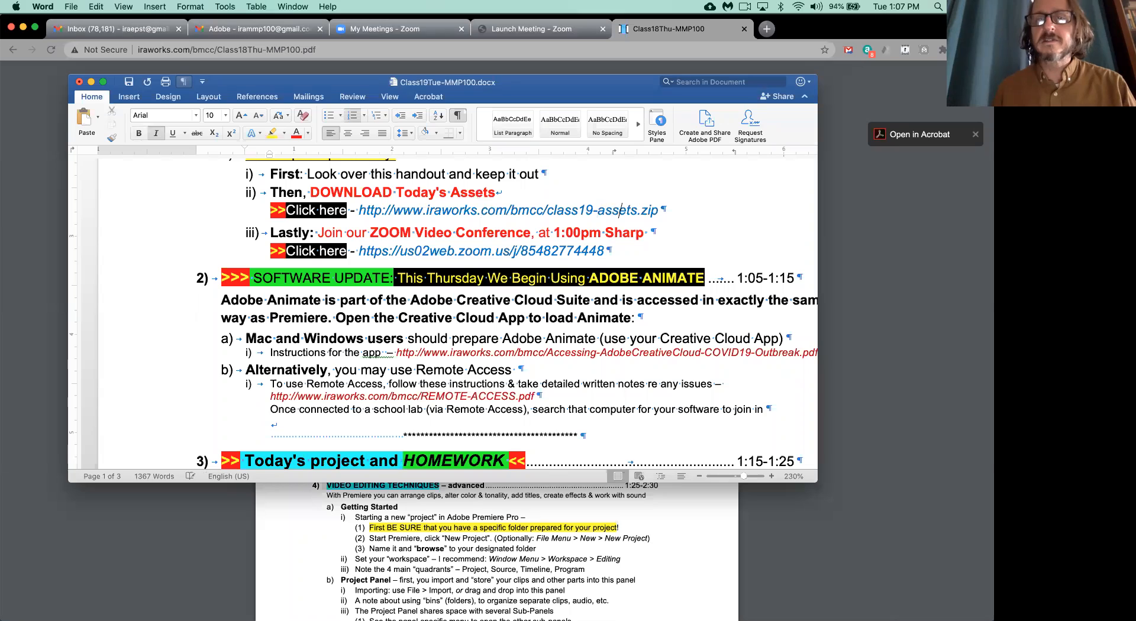
{"action": "key", "text": "Right"}
{"action": "key", "text": "BackSpace"}
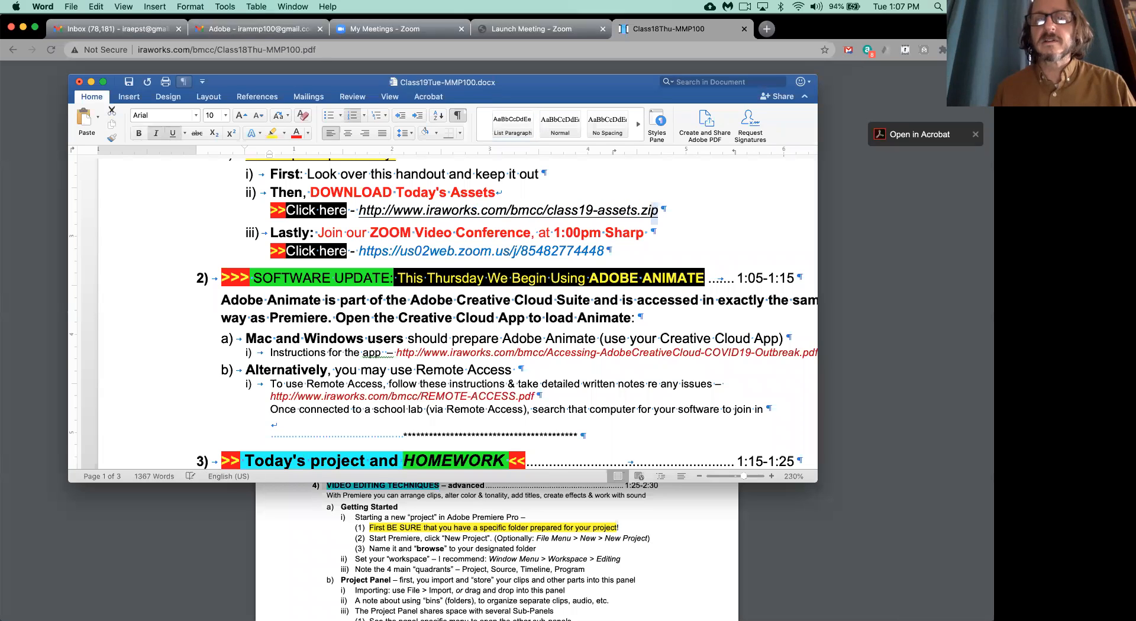
Select the entire class19-assets.zip address and check its web target in the Edit Hyperlink settings.
{"action": "key", "text": "shift+Left"}
{"action": "key", "text": "shift+Left"}
{"action": "key", "text": "shift+Left"}
{"action": "key", "text": "shift+Left"}
{"action": "key", "text": "shift+Left"}
{"action": "key", "text": "shift+Left"}
{"action": "key", "text": "shift+Left"}
{"action": "key", "text": "shift+Left"}
{"action": "key", "text": "shift+Left"}
{"action": "key", "text": "shift+Left"}
{"action": "key", "text": "shift+Left"}
{"action": "key", "text": "shift+Left"}
{"action": "key", "text": "shift+Left"}
{"action": "key", "text": "shift+Left"}
{"action": "key", "text": "shift+Left"}
{"action": "key", "text": "shift+Left"}
{"action": "key", "text": "shift+Left"}
{"action": "key", "text": "shift+Left"}
{"action": "key", "text": "shift+Left"}
{"action": "key", "text": "shift+Left"}
{"action": "key", "text": "shift+Left"}
{"action": "key", "text": "shift+Left"}
{"action": "key", "text": "shift+Left"}
{"action": "key", "text": "shift+Left"}
{"action": "key", "text": "shift+Left"}
{"action": "key", "text": "shift+Left"}
{"action": "key", "text": "shift+Left"}
{"action": "key", "text": "shift+Left"}
{"action": "key", "text": "shift+Left"}
{"action": "key", "text": "shift+Left"}
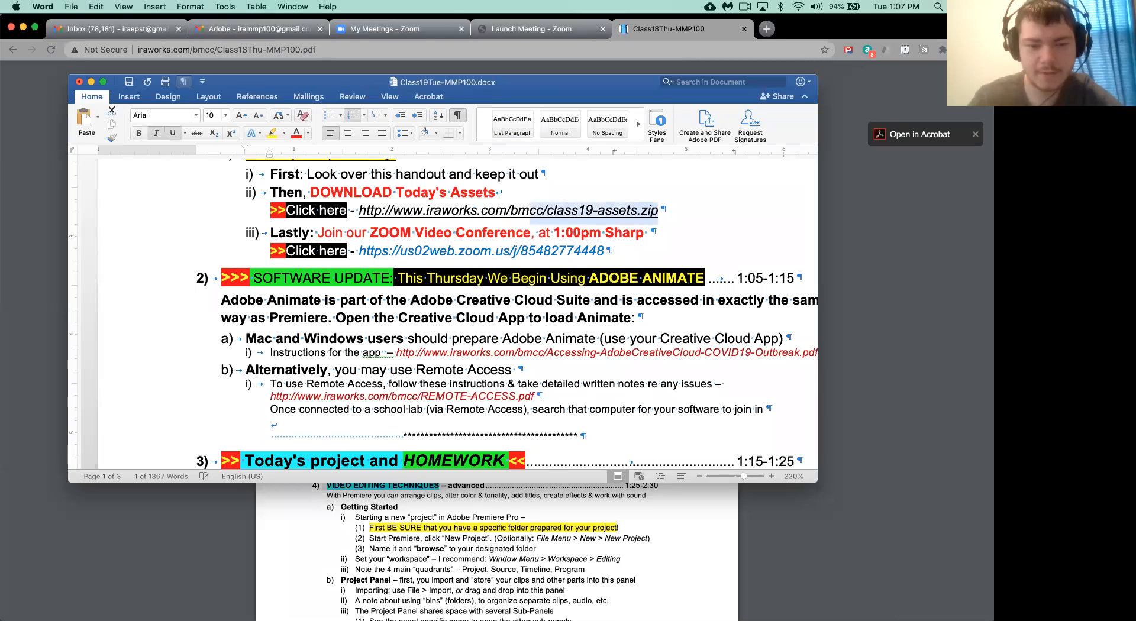
{"action": "key", "text": "shift+Left"}
{"action": "key", "text": "shift+Left"}
{"action": "key", "text": "shift+Left"}
{"action": "key", "text": "shift+Left"}
{"action": "key", "text": "shift+Left"}
{"action": "key", "text": "shift+Left"}
{"action": "key", "text": "shift+Left"}
{"action": "key", "text": "shift+Left"}
{"action": "key", "text": "shift+Left"}
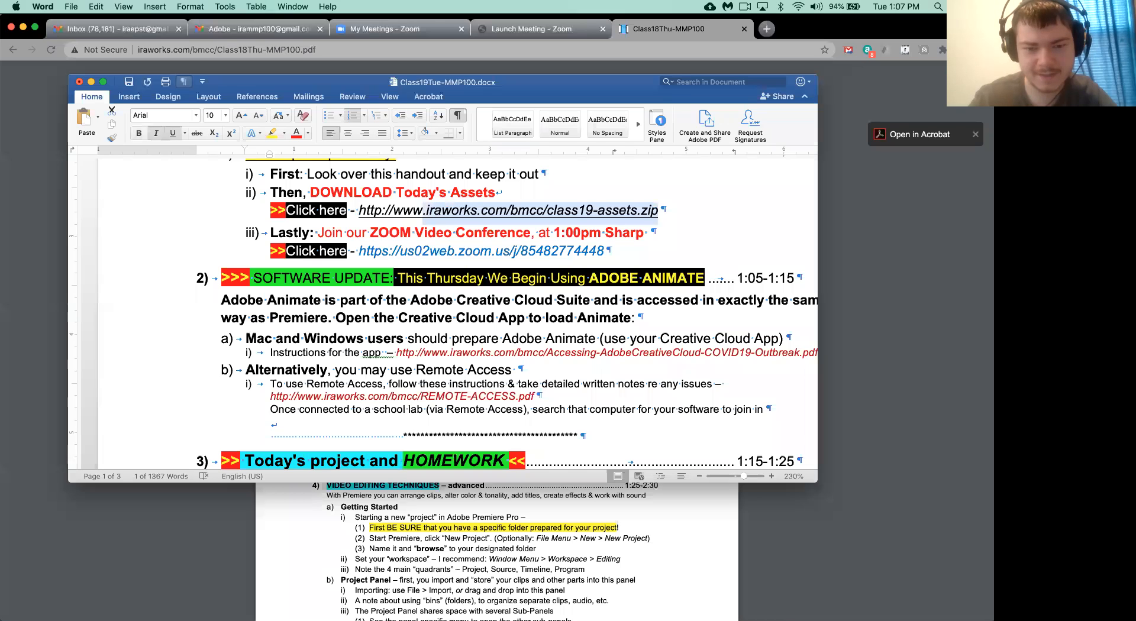
{"action": "key", "text": "shift+Left"}
{"action": "key", "text": "shift+Left"}
{"action": "key", "text": "shift+Left"}
{"action": "key", "text": "shift+Left"}
{"action": "key", "text": "shift+Left"}
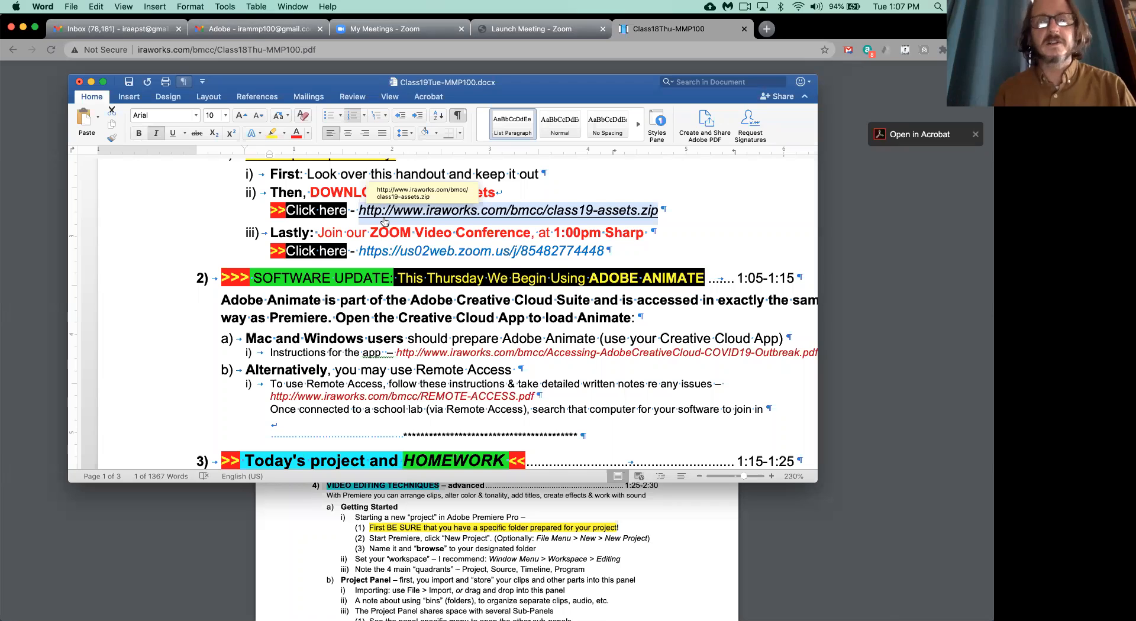
{"action": "left_click_drag", "start_coordinate": [660, 215], "coordinate": [357, 215]}
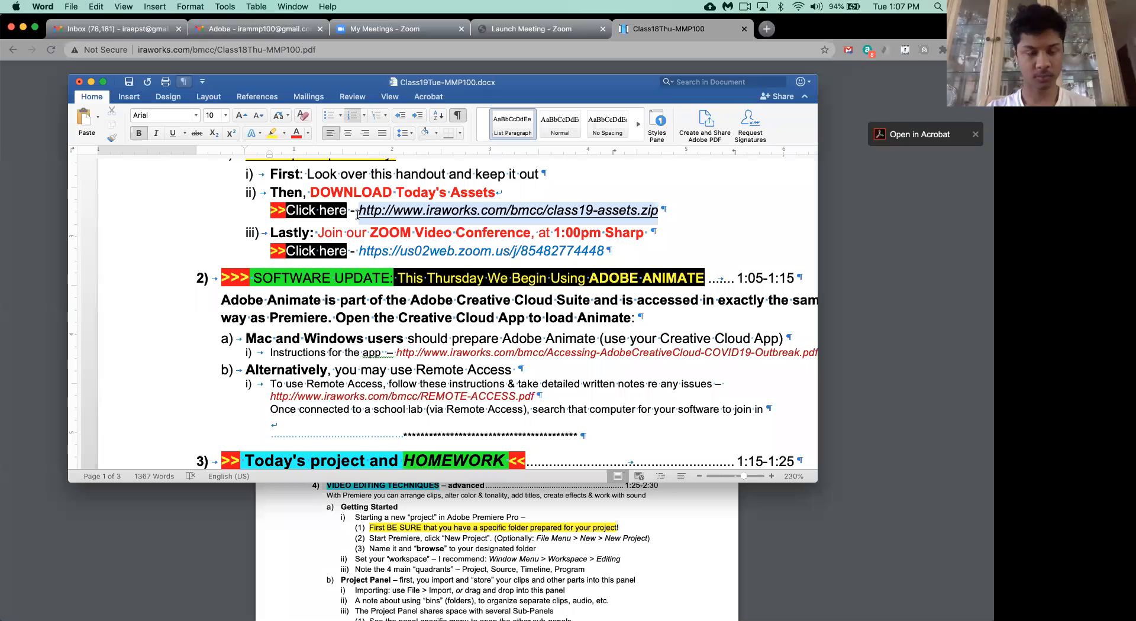
{"action": "key", "text": "super+k"}
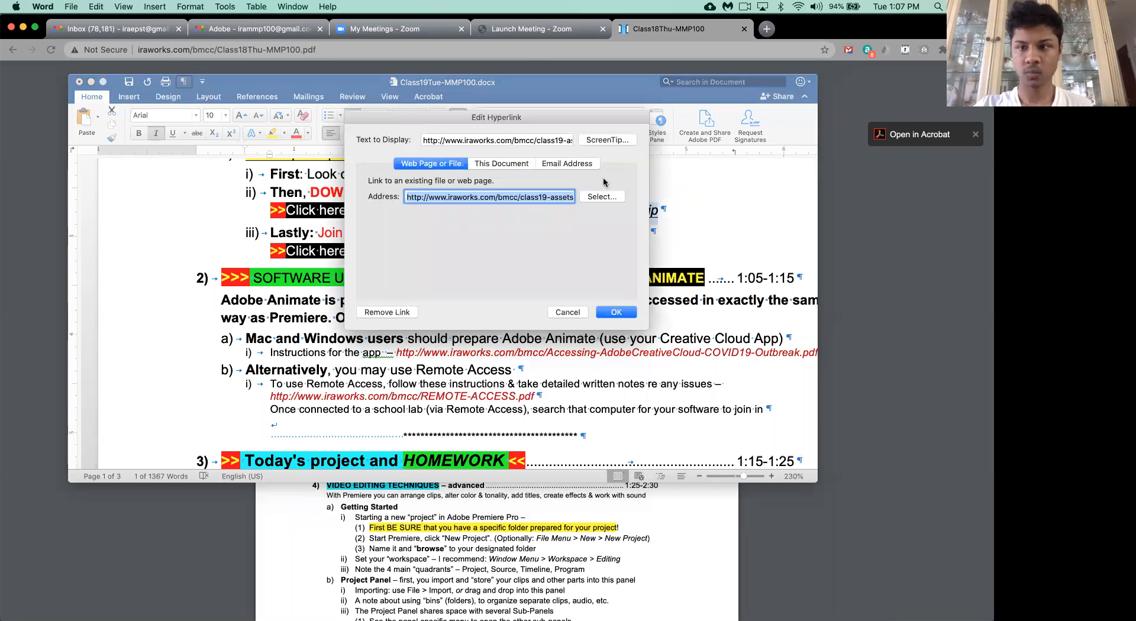
{"action": "left_click_drag", "start_coordinate": [519, 116], "coordinate": [243, 98]}
{"action": "left_click", "coordinate": [340, 294]}
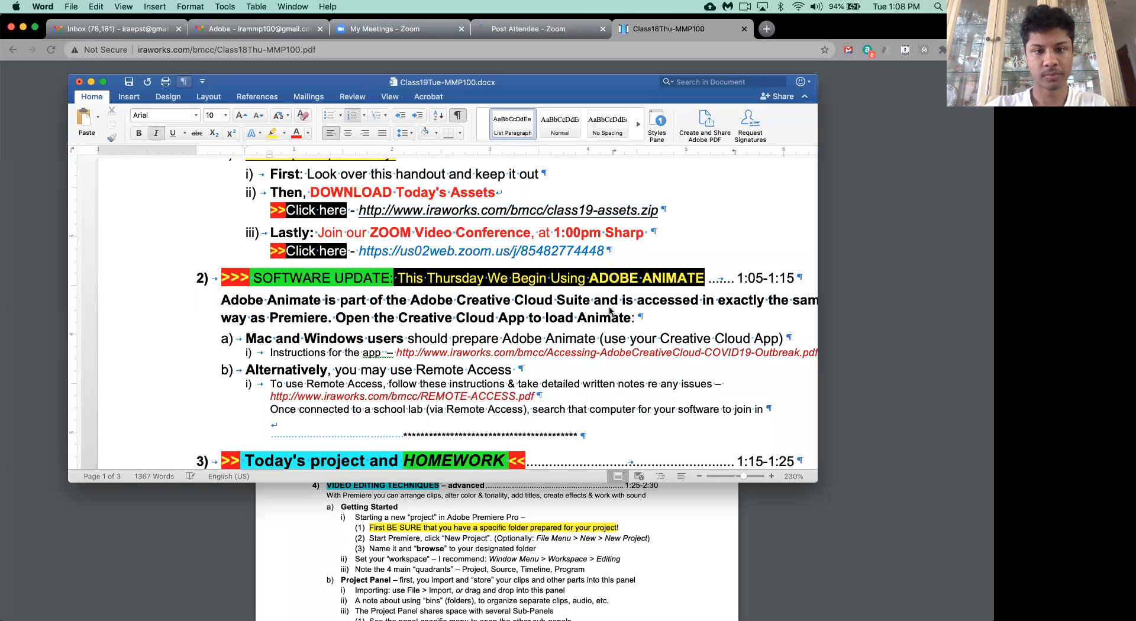
Copy the blue italic formatting of the Zoom link onto the class19-assets.zip link with Format Painter.
{"action": "left_click_drag", "start_coordinate": [606, 252], "coordinate": [473, 252]}
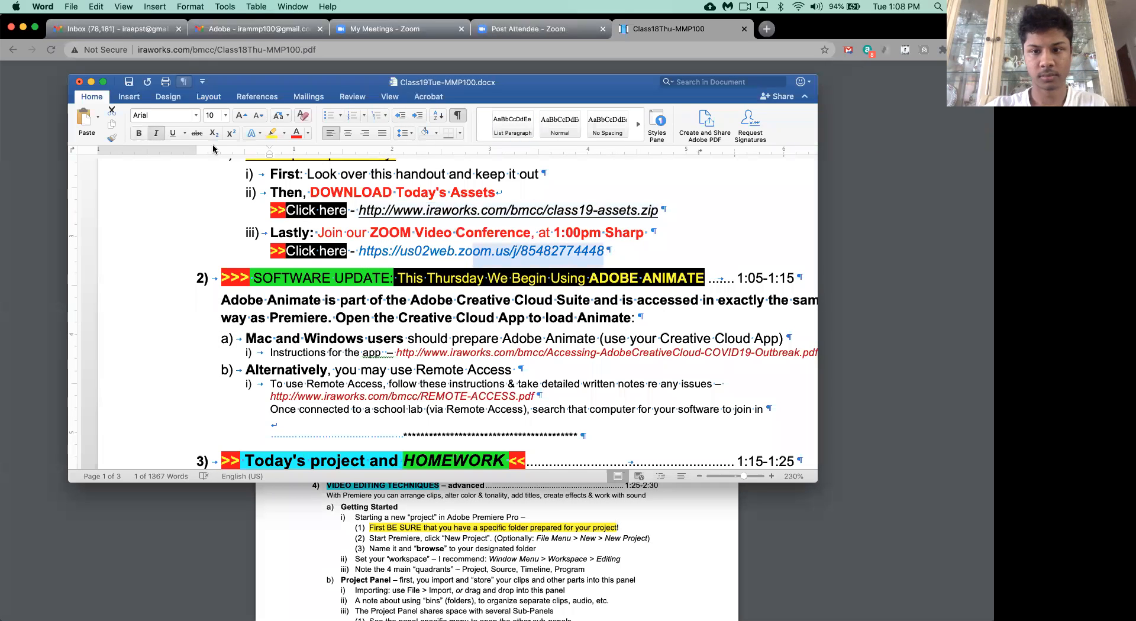
{"action": "left_click", "coordinate": [112, 138]}
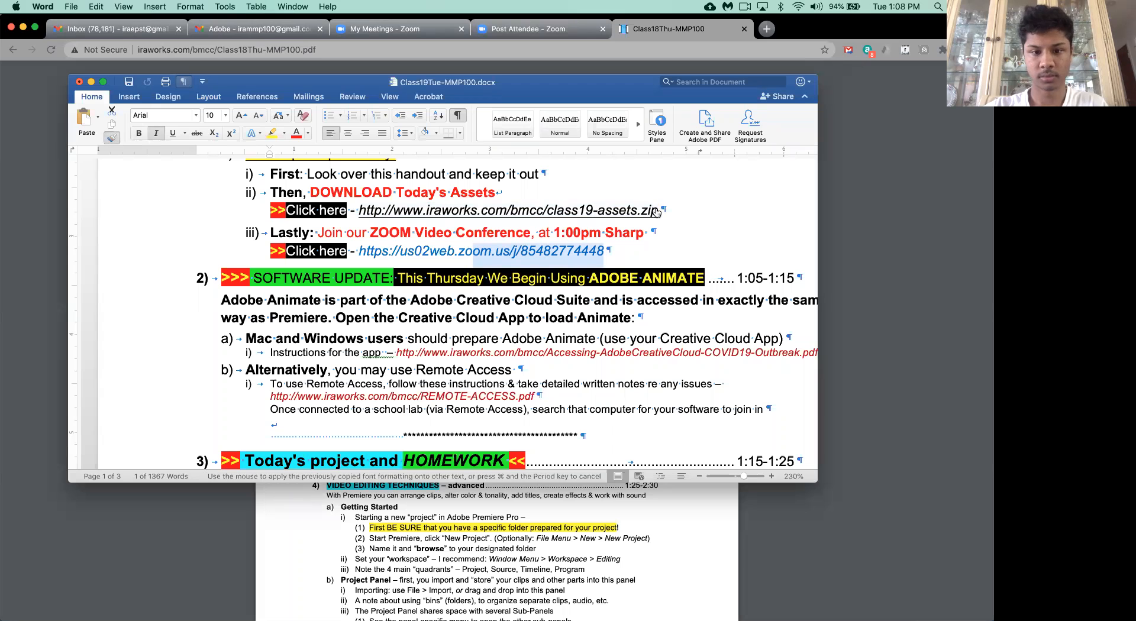
{"action": "left_click_drag", "start_coordinate": [661, 211], "coordinate": [360, 210]}
Change the date in the handout's title to 11-3-20 and save the document.
{"action": "scroll", "coordinate": [512, 206], "scroll_direction": "up", "scroll_amount": 10}
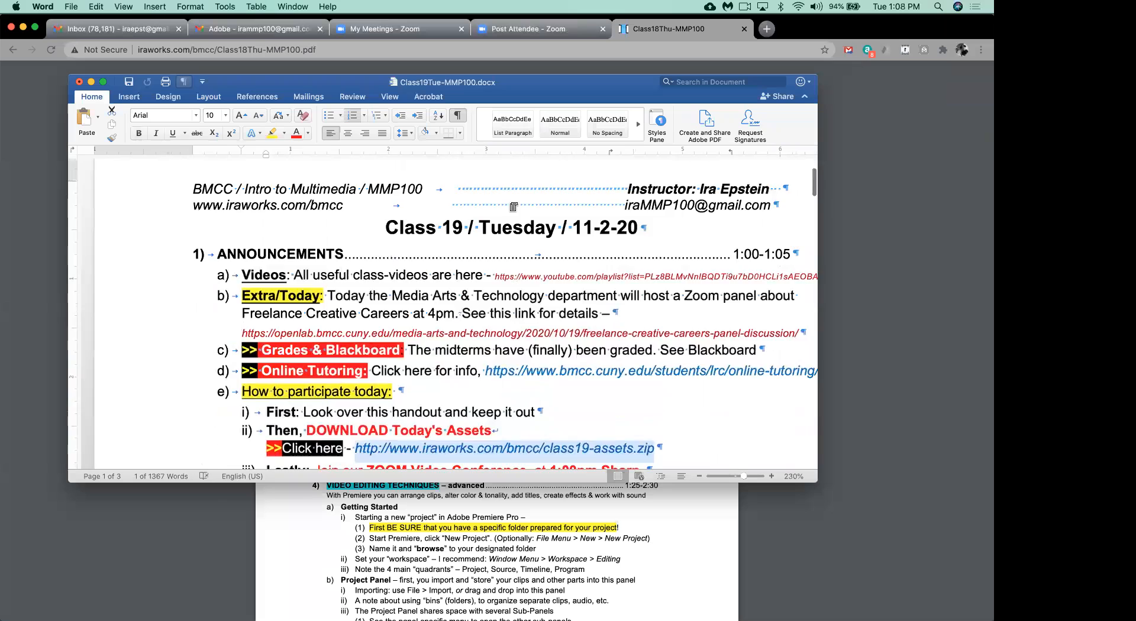
{"action": "scroll", "coordinate": [509, 204], "scroll_direction": "down", "scroll_amount": 2}
{"action": "left_click_drag", "start_coordinate": [616, 225], "coordinate": [606, 225]}
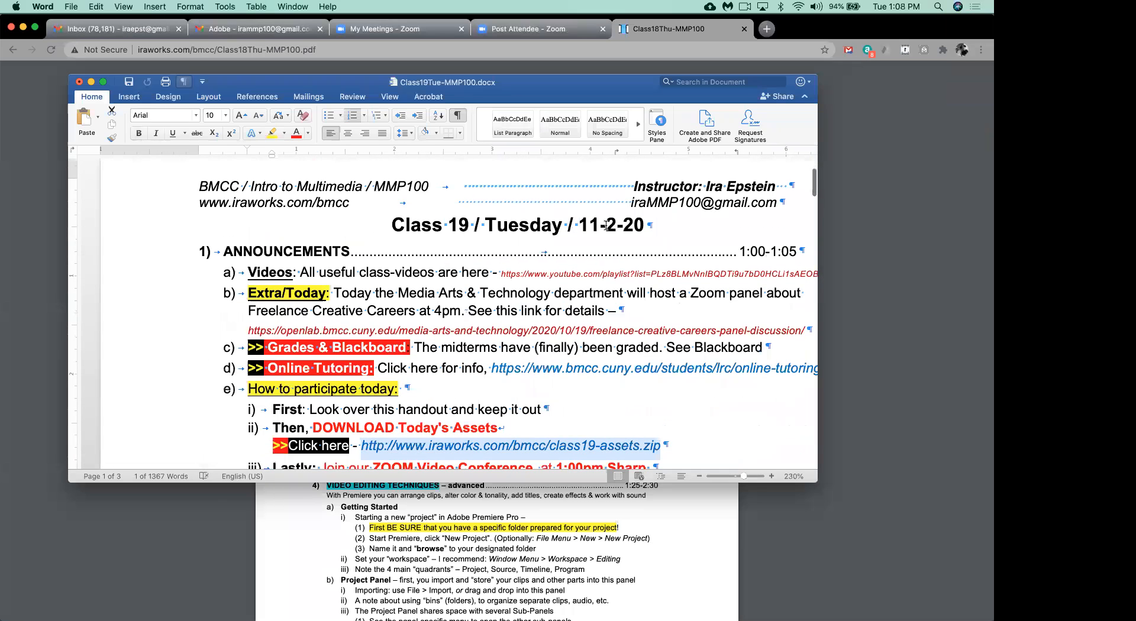
{"action": "type", "text": "3"}
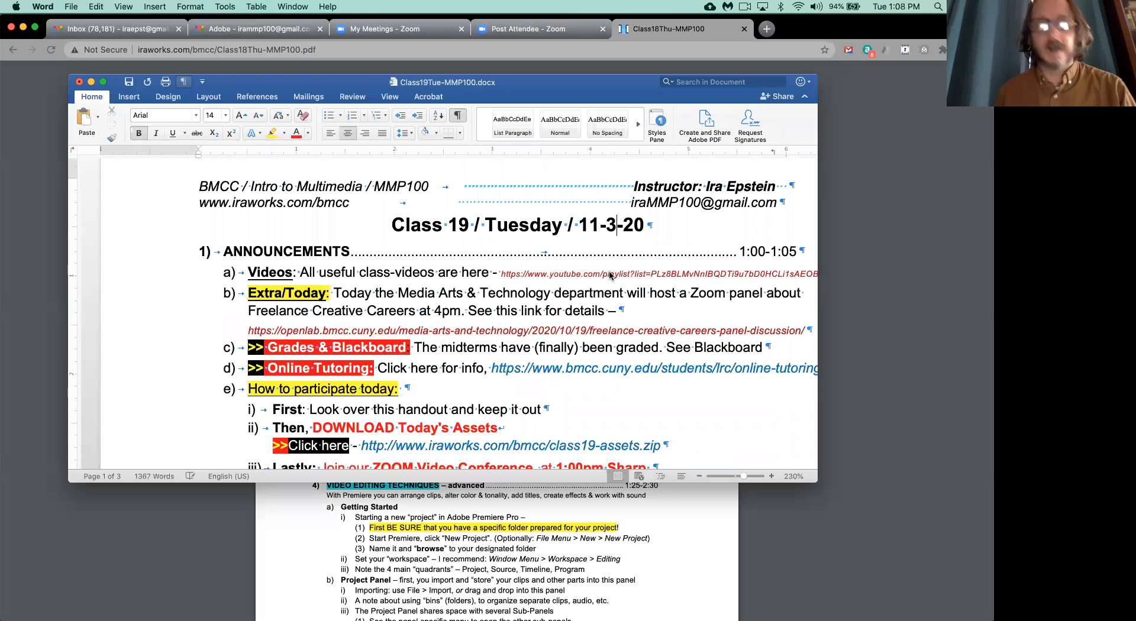
{"action": "left_click_drag", "start_coordinate": [627, 94], "coordinate": [627, 94]}
{"action": "key", "text": "super+s"}
Save the handout as Class19Tue-MMP100.pdf in the ___NEW_T-Th_ handoutsFall2020 folder of MMP100-MM_Fall2020, replacing the existing file.
{"action": "key", "text": "super+p"}
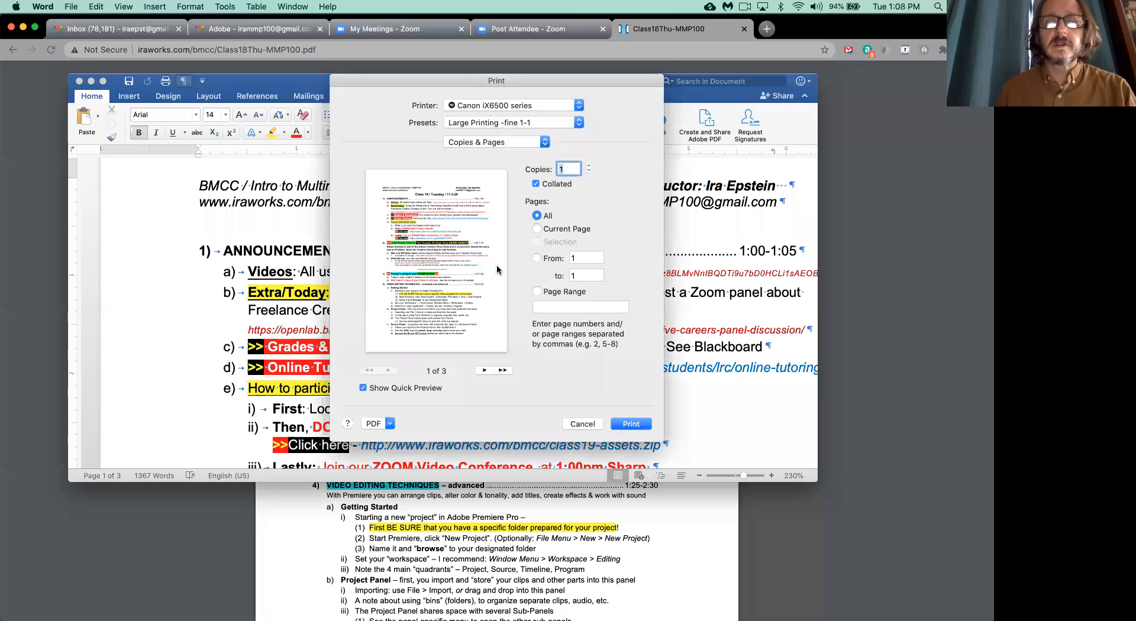
{"action": "left_click", "coordinate": [390, 423]}
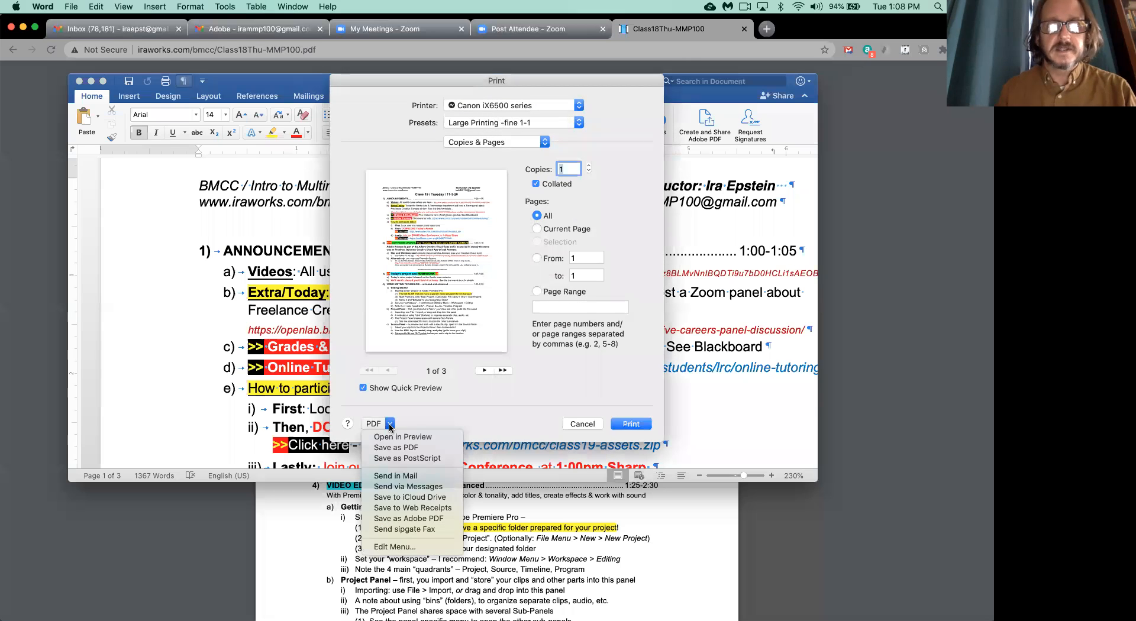
{"action": "left_click", "coordinate": [392, 448]}
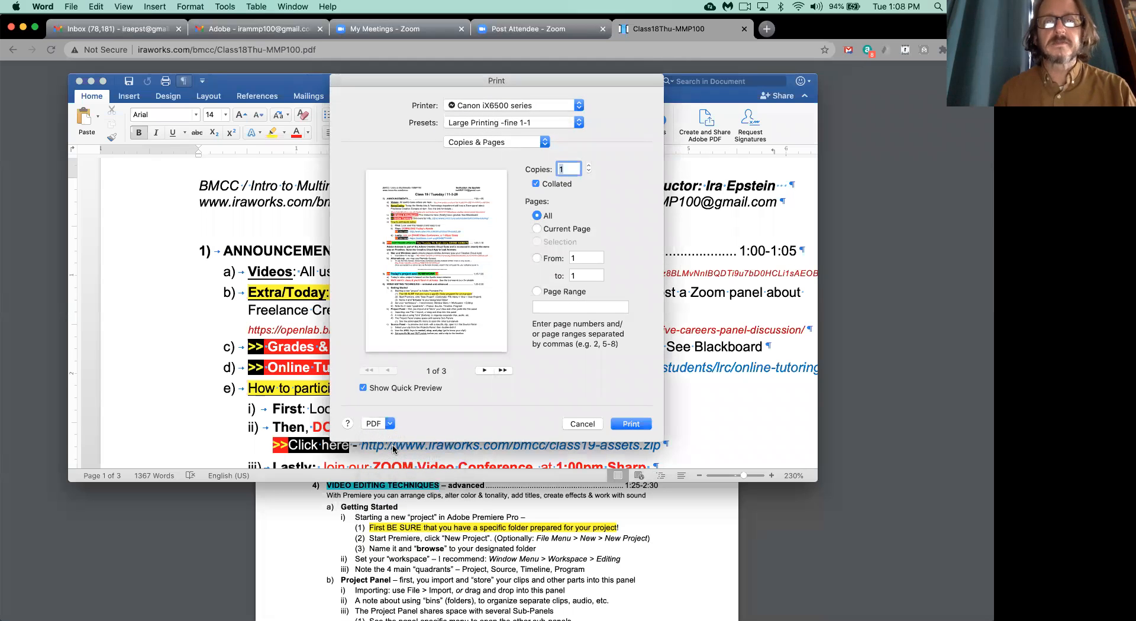
{"action": "scroll", "coordinate": [291, 288], "scroll_direction": "down", "scroll_amount": 5}
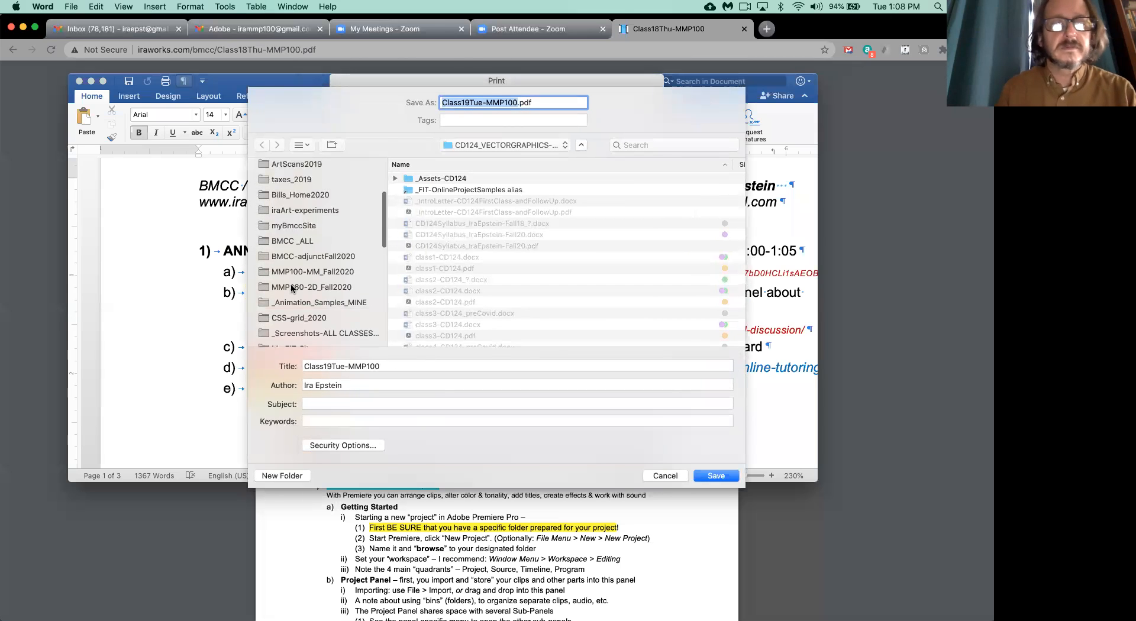
{"action": "scroll", "coordinate": [292, 289], "scroll_direction": "down", "scroll_amount": 1}
{"action": "left_click", "coordinate": [302, 265]}
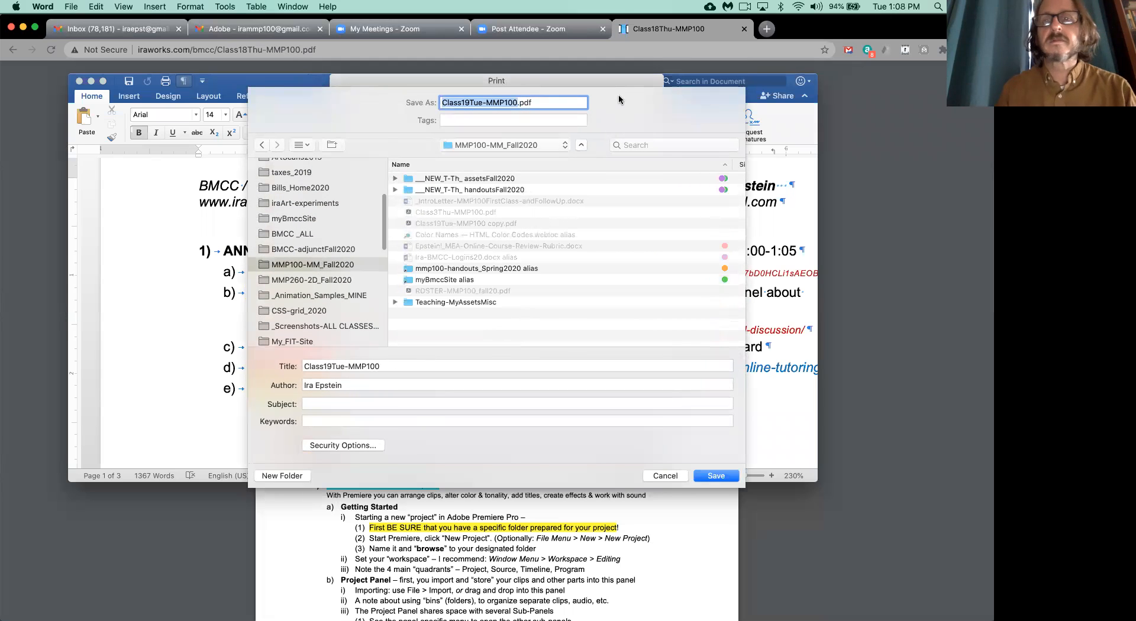
{"action": "double_click", "coordinate": [405, 190]}
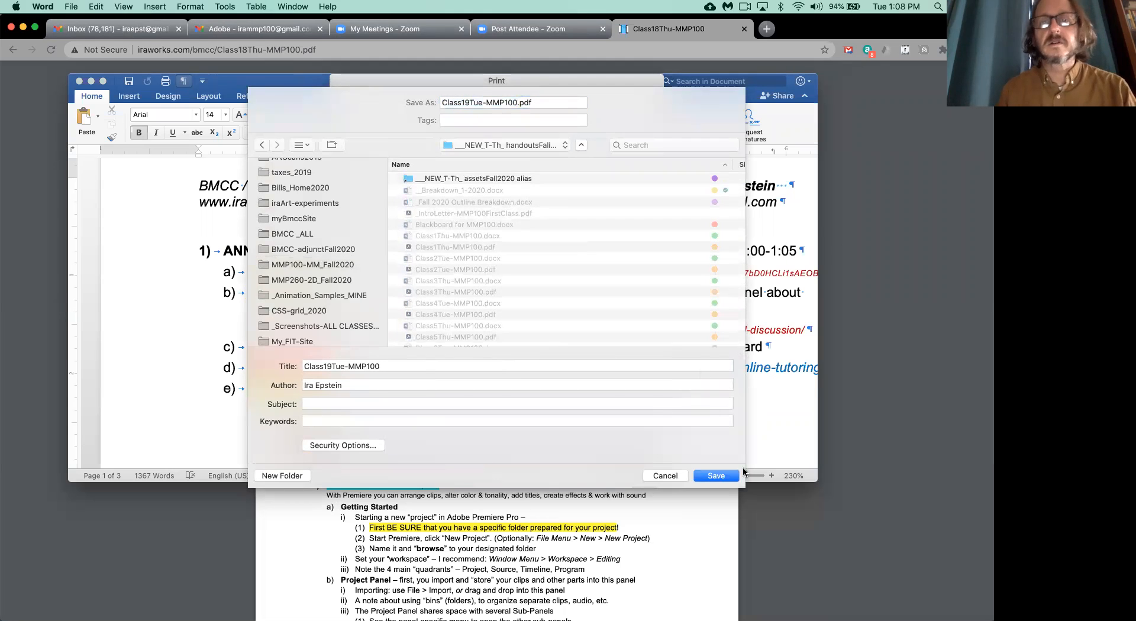
{"action": "left_click", "coordinate": [735, 475]}
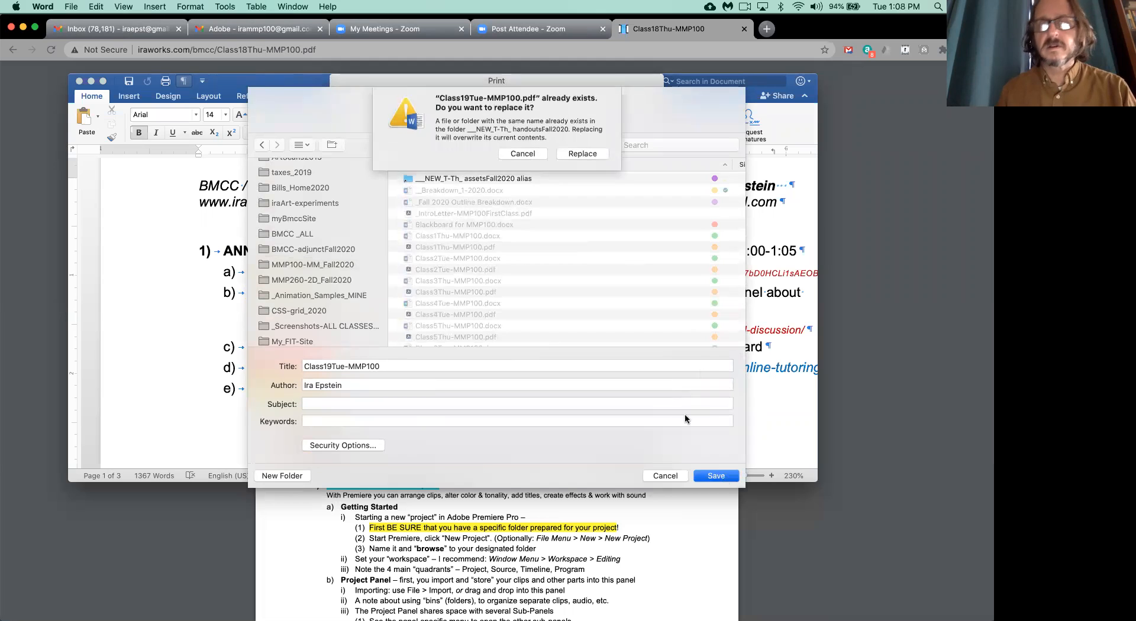
{"action": "left_click", "coordinate": [592, 157]}
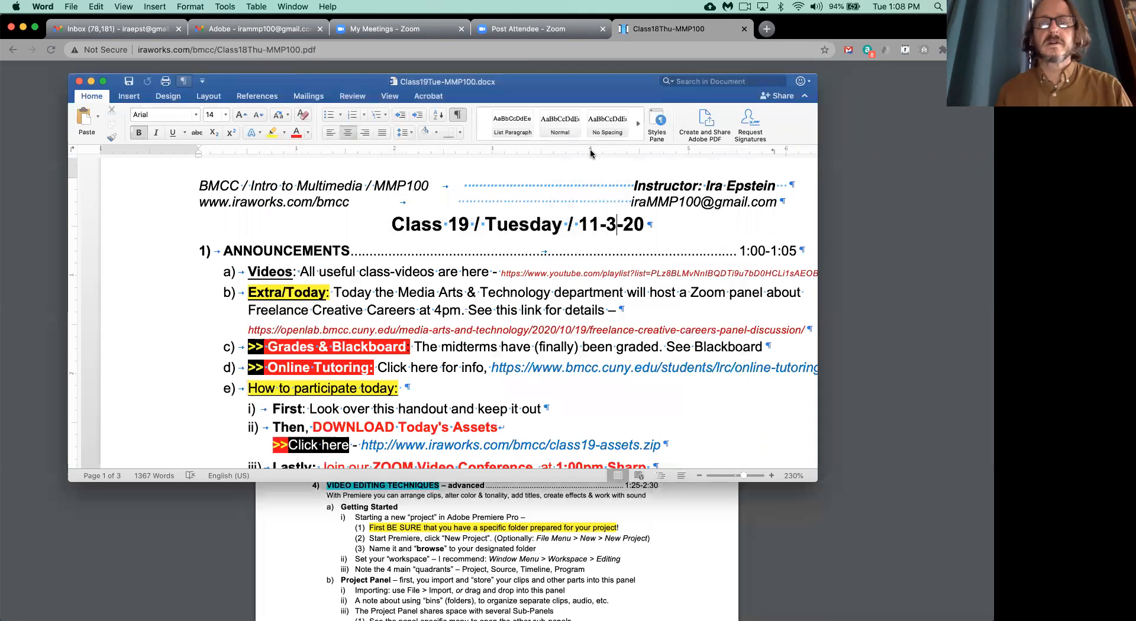
Switch to FileZilla and reposition its window over the Word document.
{"action": "key", "text": "super+Tab"}
{"action": "key", "text": "super+Tab"}
{"action": "key", "text": "super+Tab"}
{"action": "key", "text": "super+Tab"}
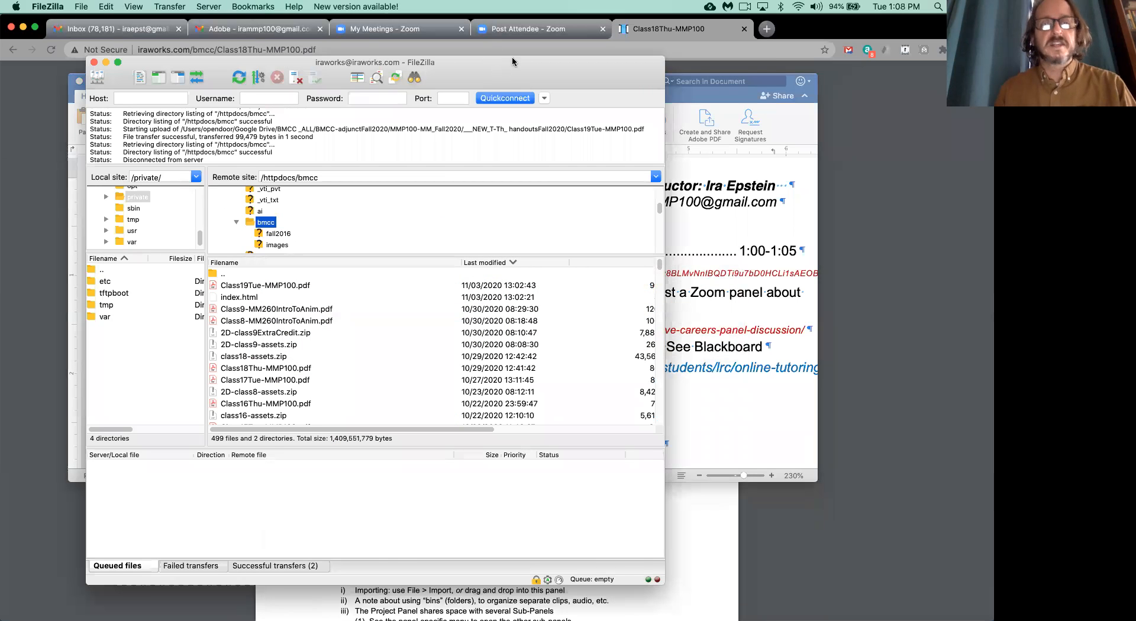
{"action": "left_click_drag", "start_coordinate": [512, 55], "coordinate": [592, 50]}
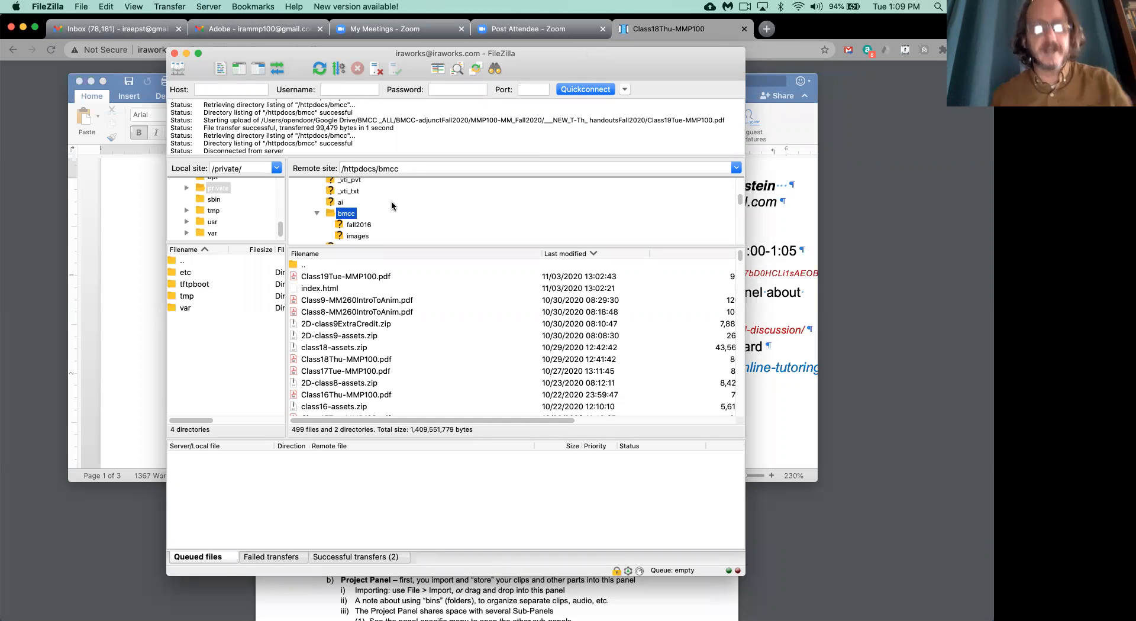
Upload Class19Tue-MMP100.pdf from the Finder handouts folder to the server's /httpdocs/bmcc folder in FileZilla, overwriting the existing copy.
{"action": "key", "text": "super+Tab"}
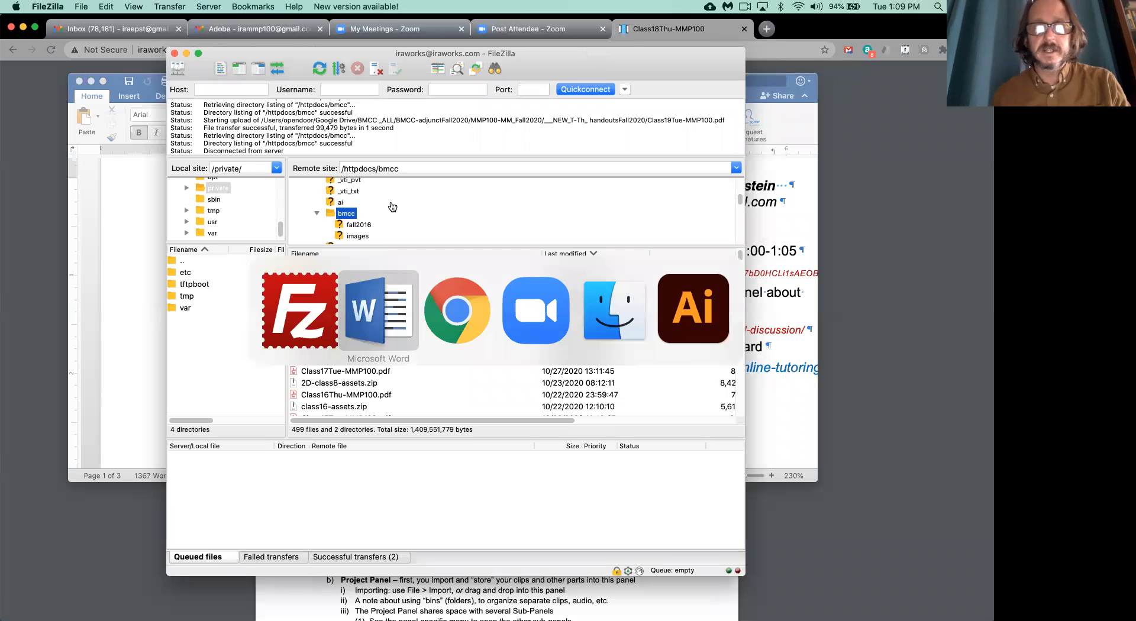
{"action": "key", "text": "super+Tab"}
{"action": "key", "text": "super+Tab"}
{"action": "key", "text": "super+Tab"}
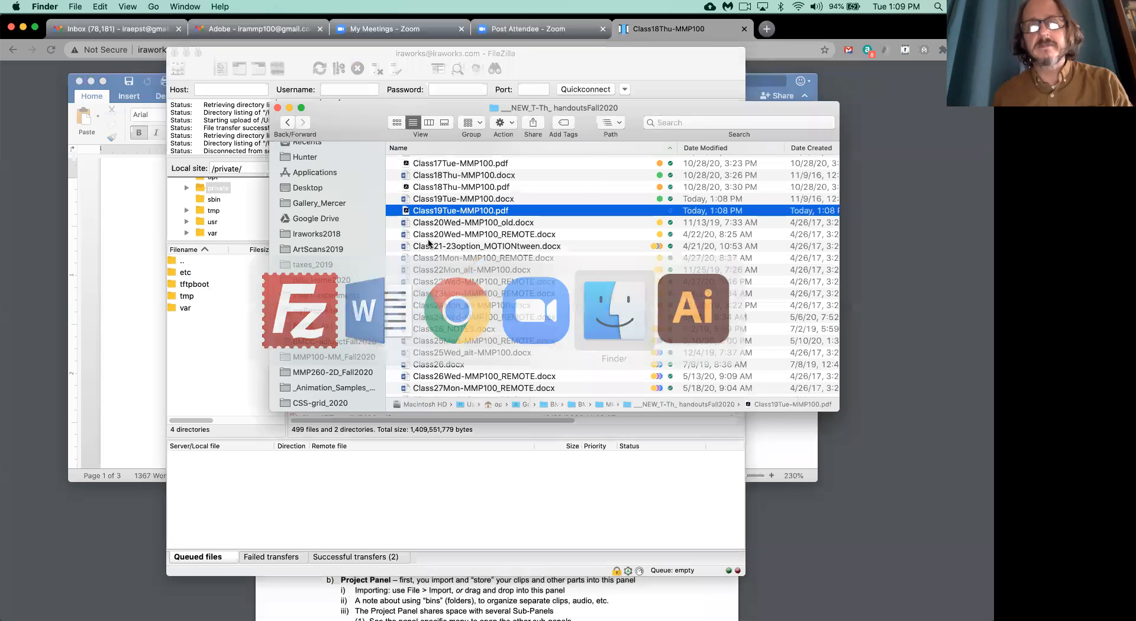
{"action": "left_click_drag", "start_coordinate": [577, 101], "coordinate": [796, 101]}
{"action": "left_click_drag", "start_coordinate": [624, 194], "coordinate": [406, 332]}
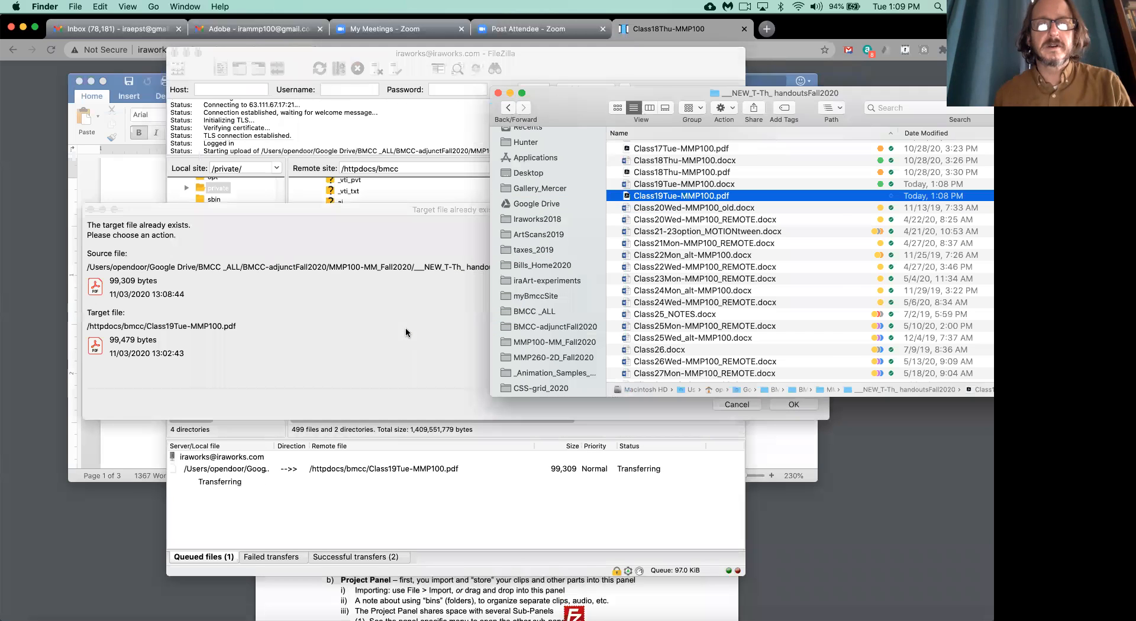
{"action": "left_click", "coordinate": [405, 330]}
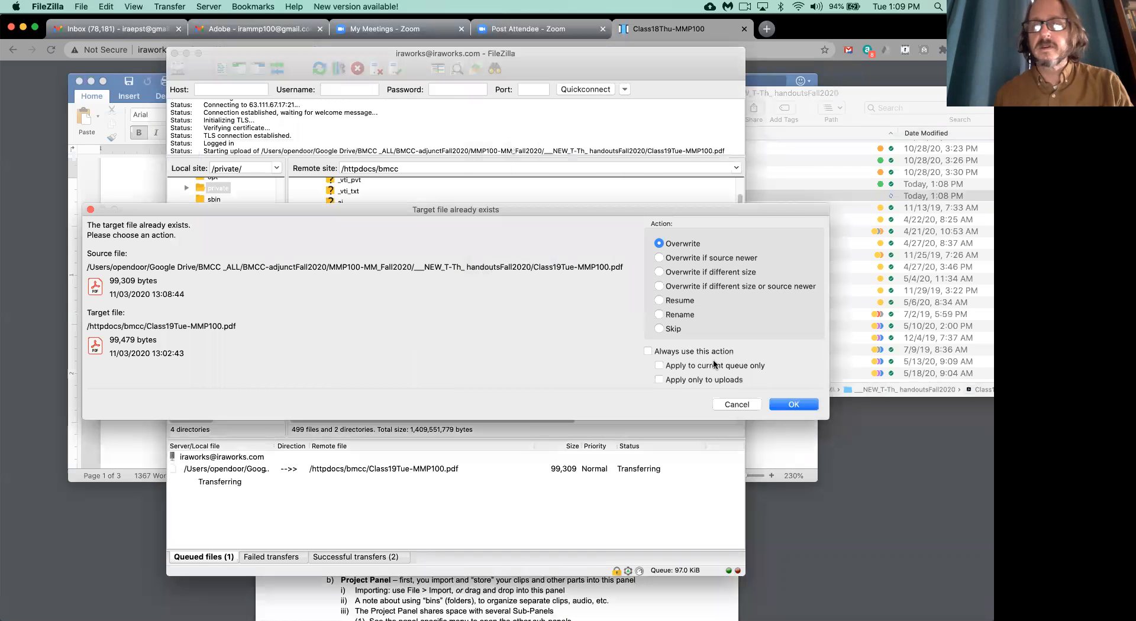
{"action": "left_click", "coordinate": [775, 404]}
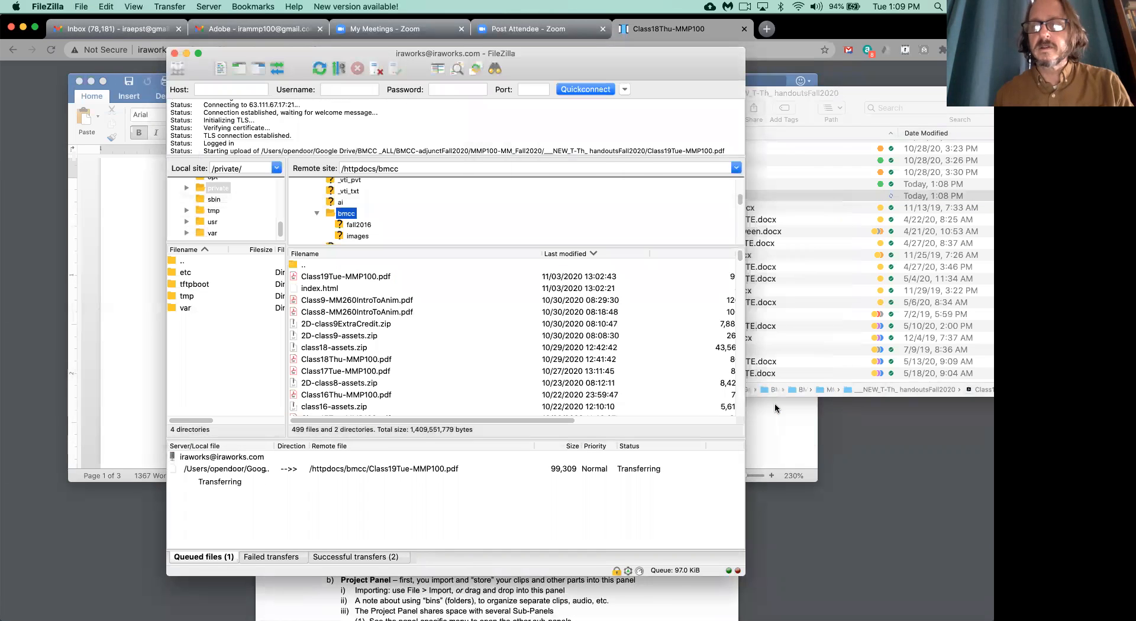
Switch to Chrome, reload the BMCC class site and open the Class 19 - Tu 11/2/20 handout from the MMP100 list, enlarged for reading.
{"action": "left_click", "coordinate": [31, 165]}
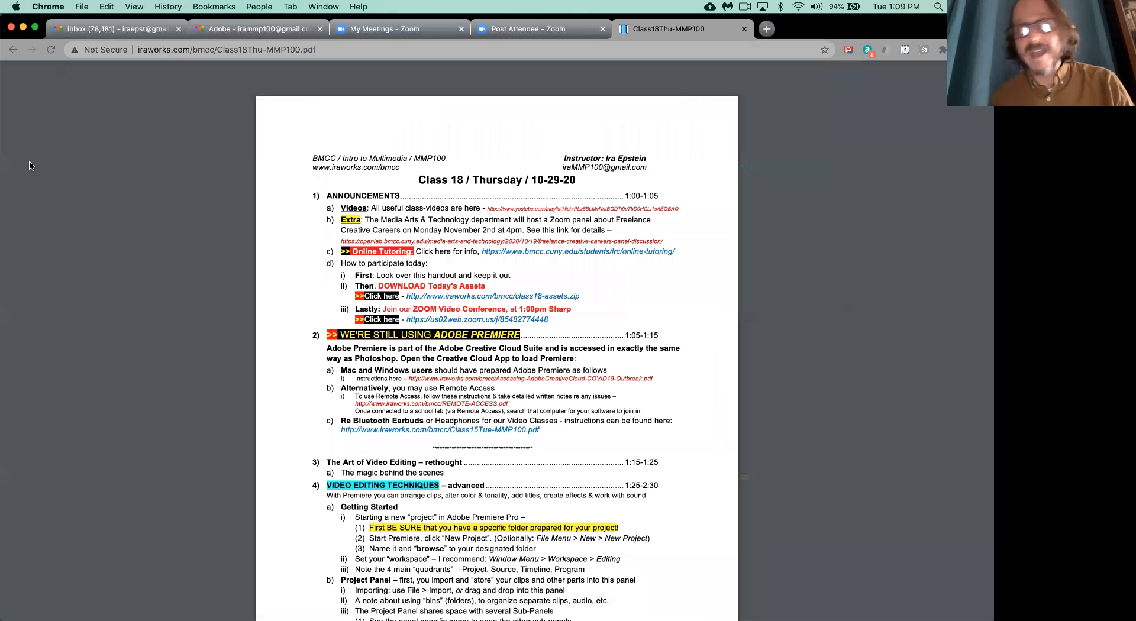
{"action": "left_click", "coordinate": [13, 51]}
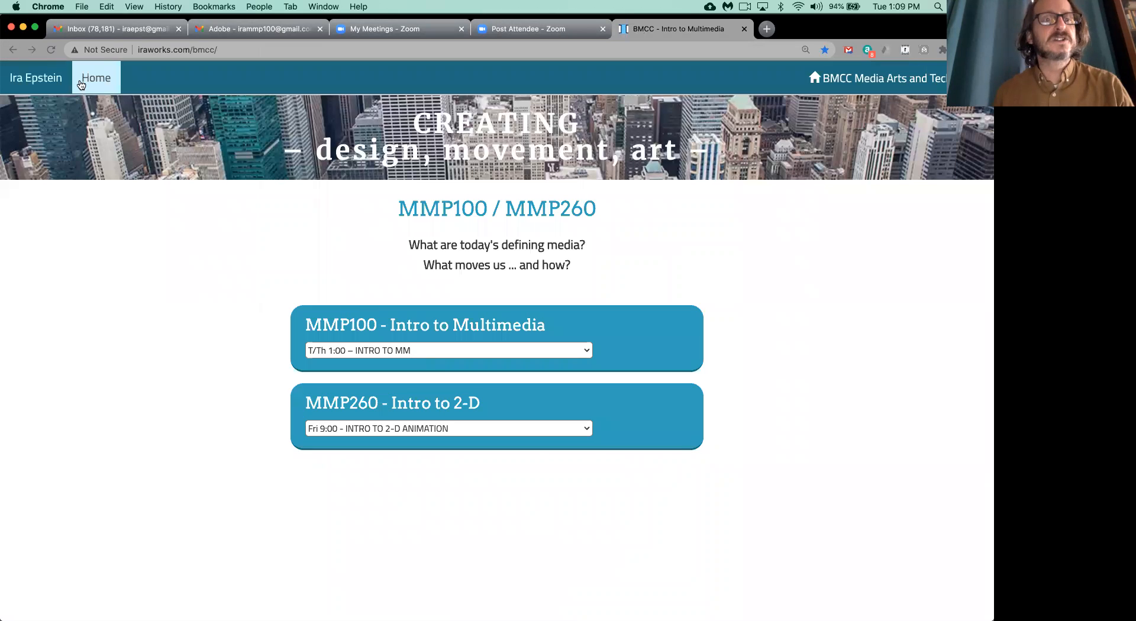
{"action": "left_click", "coordinate": [51, 54]}
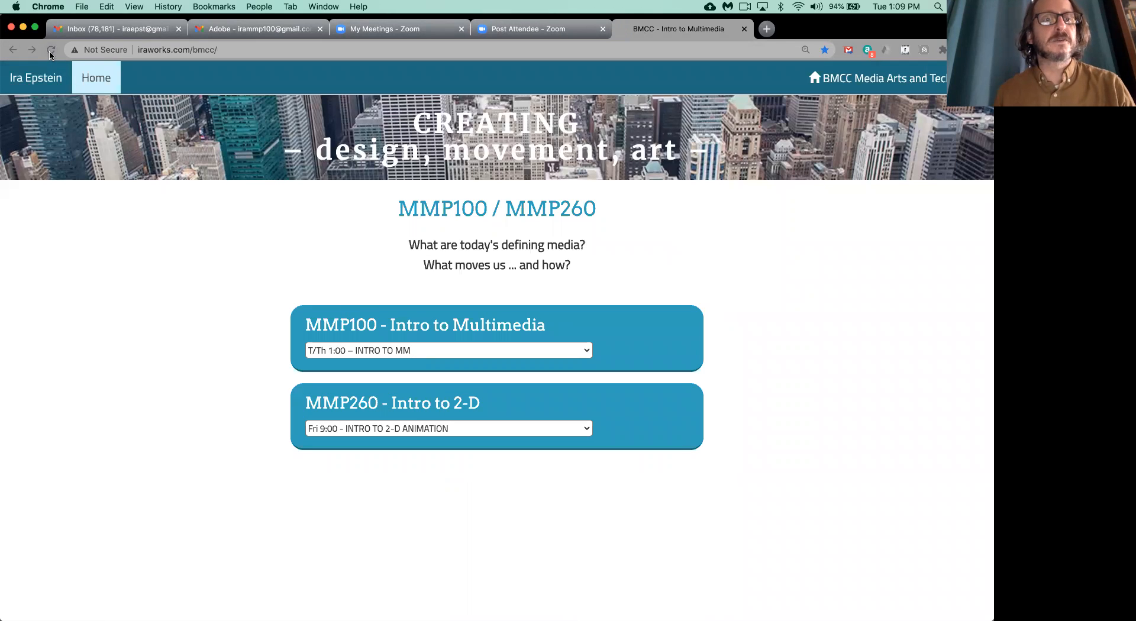
{"action": "left_click", "coordinate": [504, 354]}
{"action": "scroll", "coordinate": [443, 604], "scroll_direction": "down", "scroll_amount": 5}
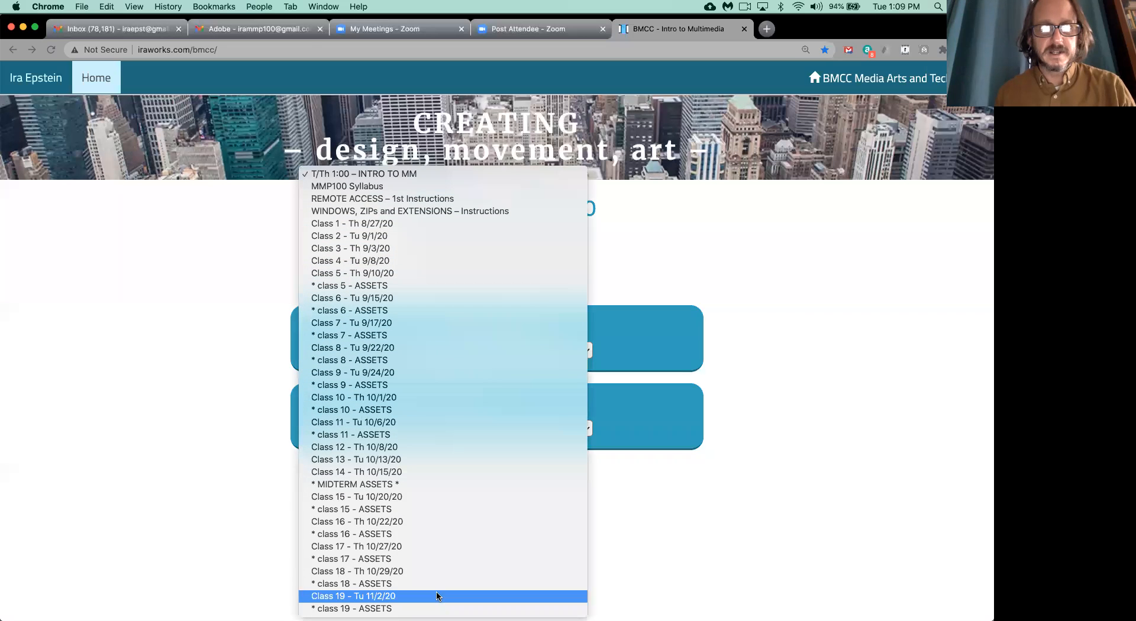
{"action": "left_click", "coordinate": [438, 596]}
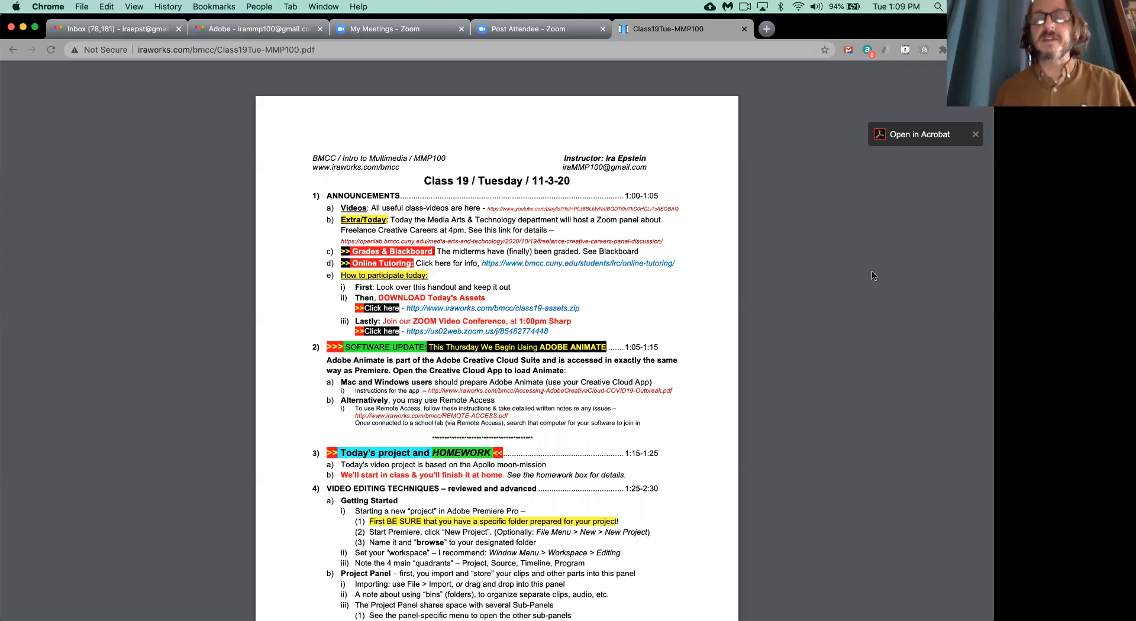
{"action": "key", "text": "super+equal"}
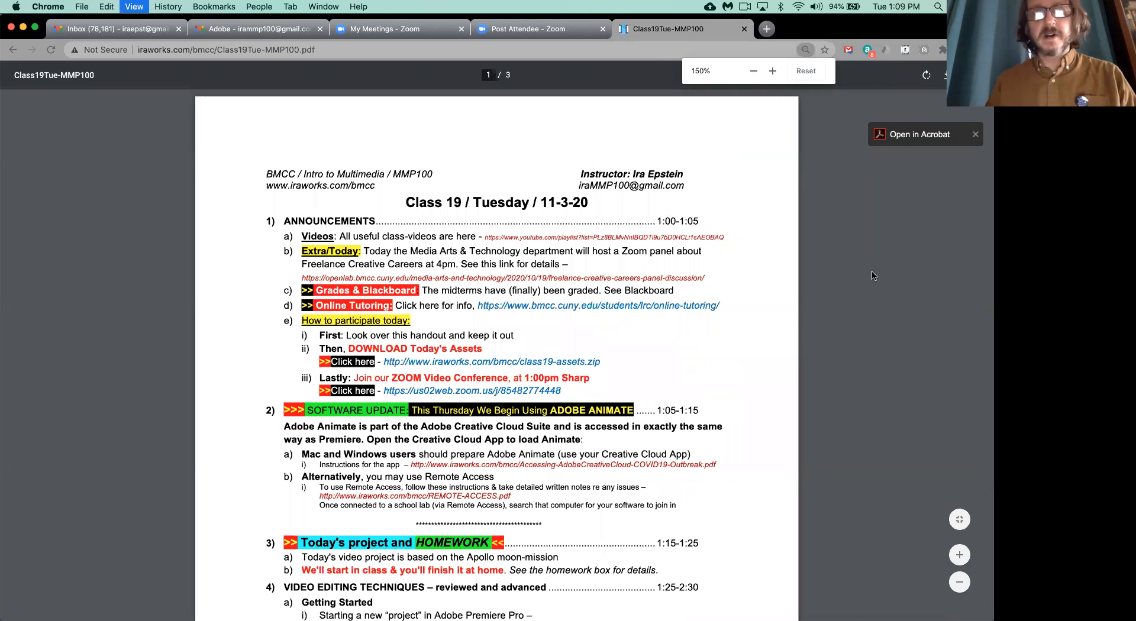
{"action": "key", "text": "super+equal"}
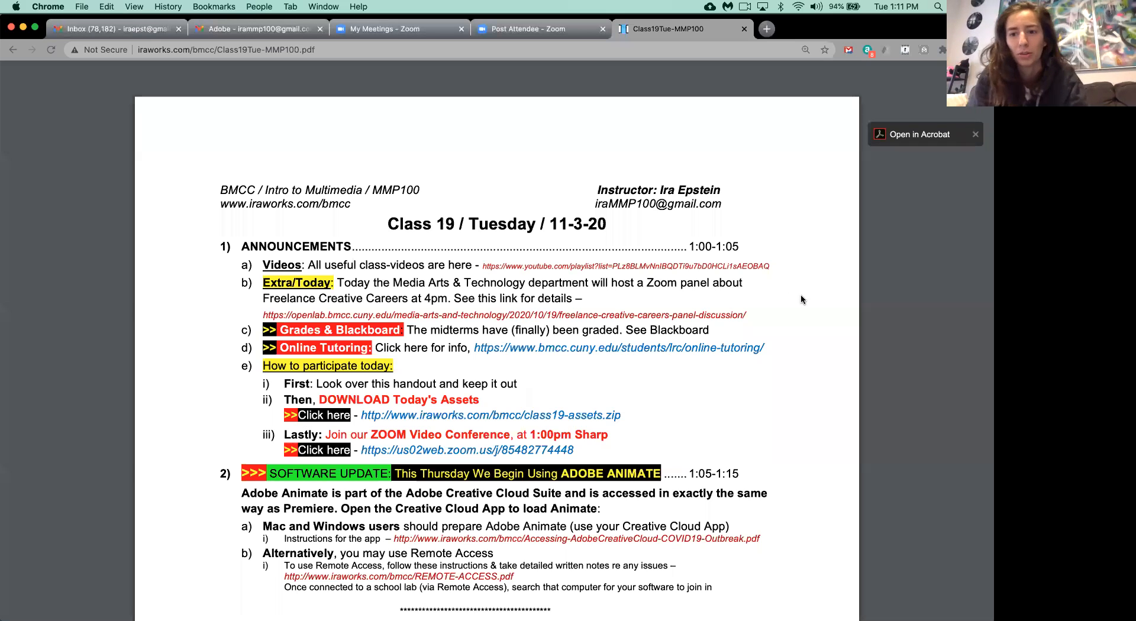
Open the handout's Freelance Creative Careers panel link in a new tab and look through the event details and speakers.
{"action": "right_click", "coordinate": [514, 317]}
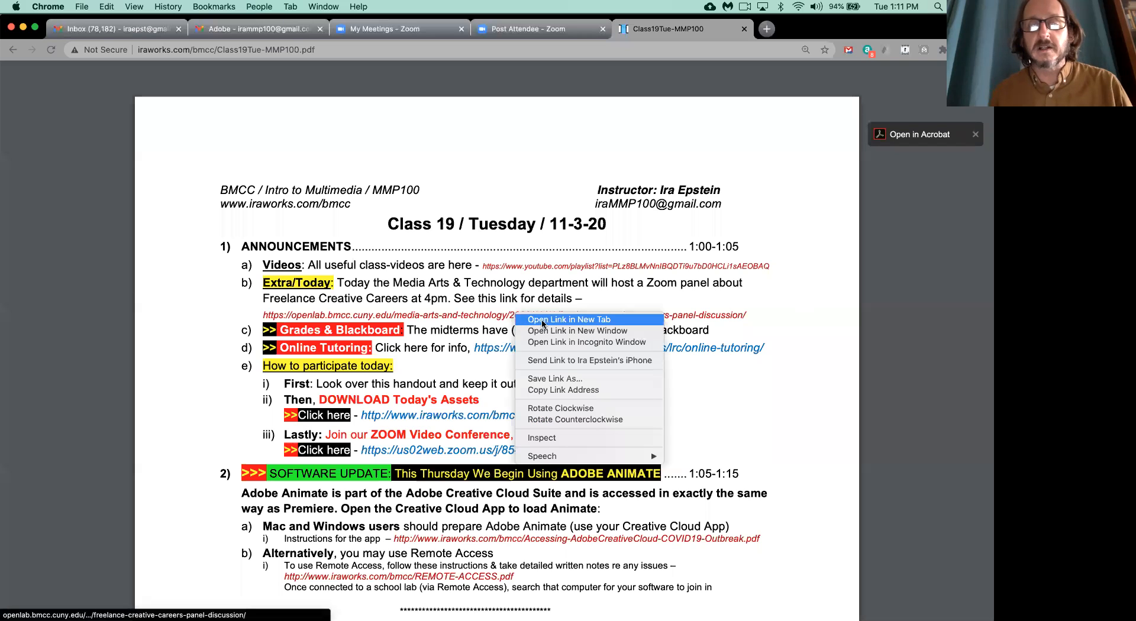
{"action": "left_click", "coordinate": [543, 326]}
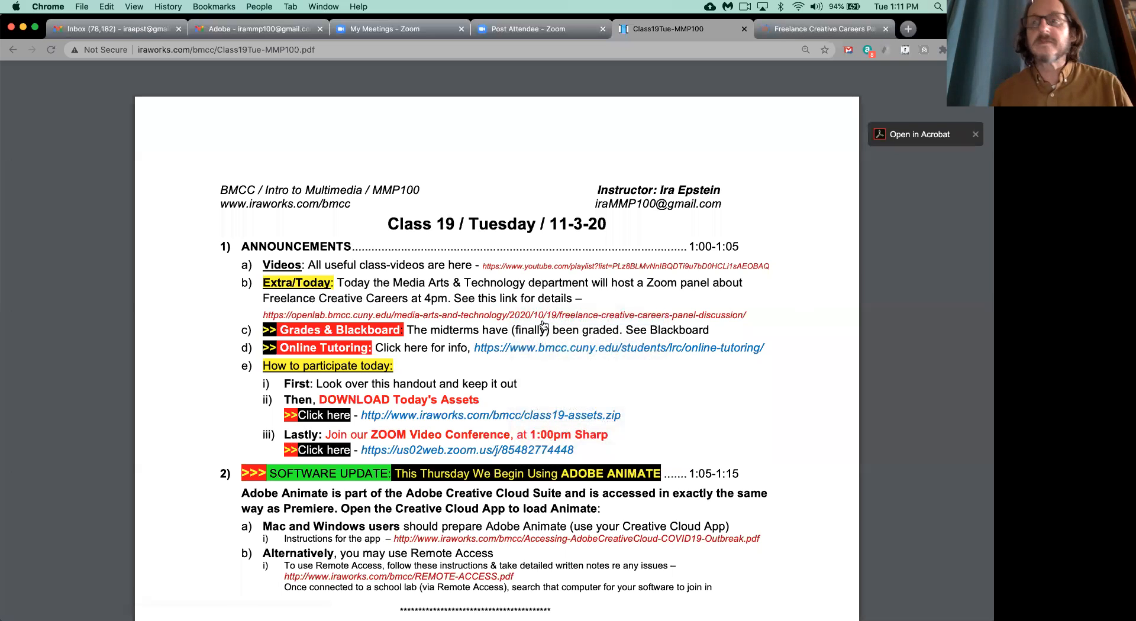
{"action": "left_click", "coordinate": [807, 33]}
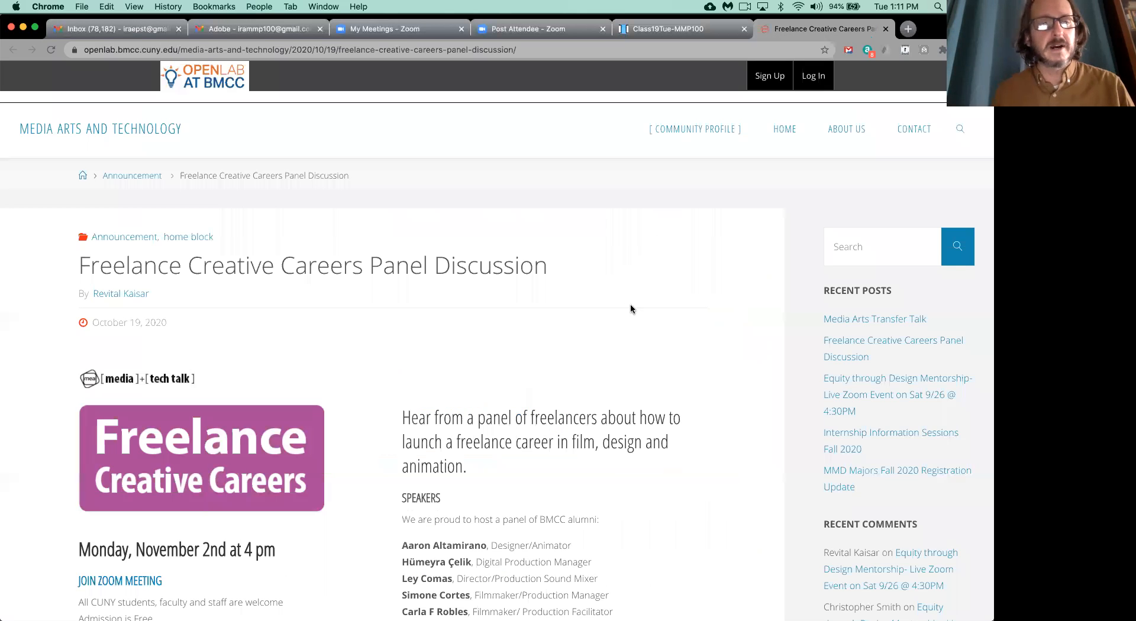
{"action": "scroll", "coordinate": [631, 307], "scroll_direction": "down", "scroll_amount": 3}
{"action": "scroll", "coordinate": [631, 307], "scroll_direction": "down", "scroll_amount": 5}
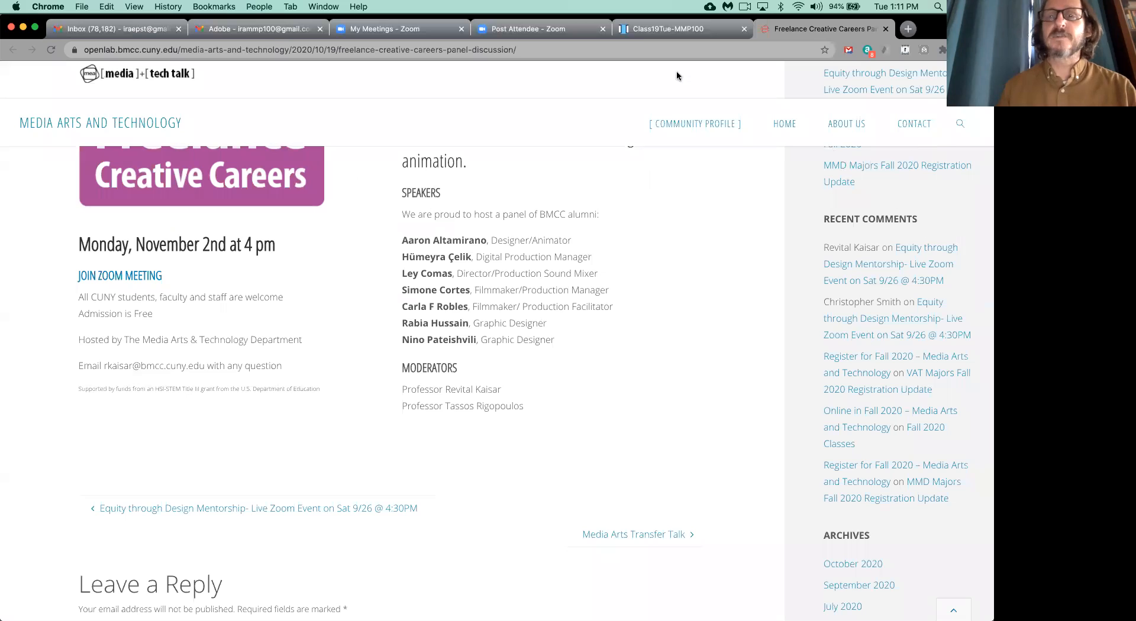
Return to the Class 19 handout and review the announcements, Adobe Animate update, homework project and video editing sections.
{"action": "left_click", "coordinate": [675, 27]}
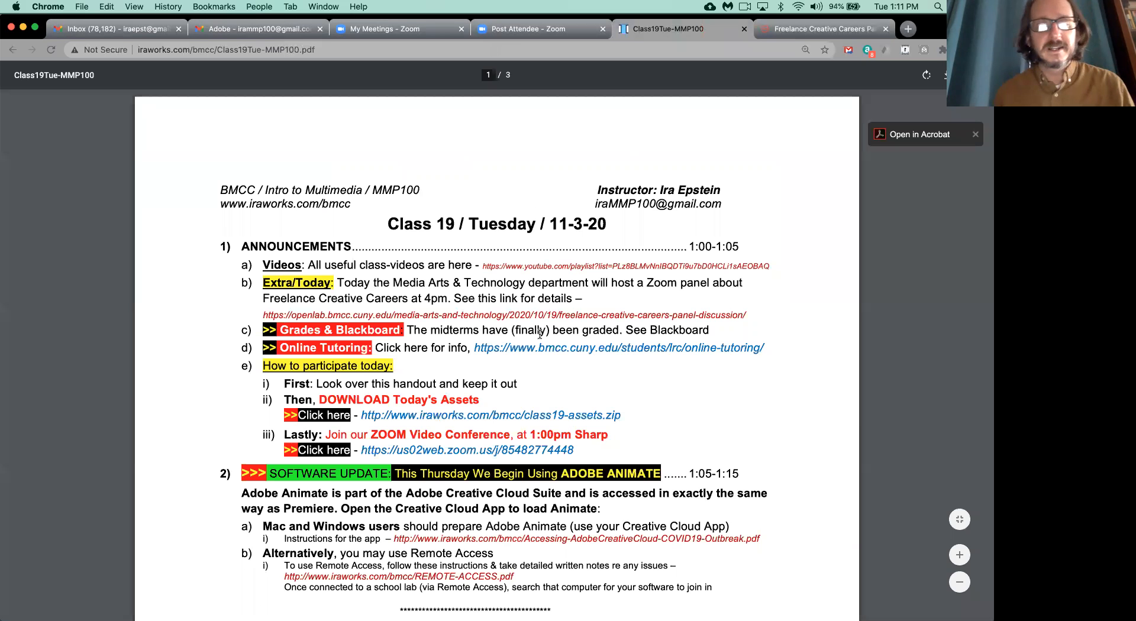
{"action": "scroll", "coordinate": [539, 334], "scroll_direction": "down", "scroll_amount": 1}
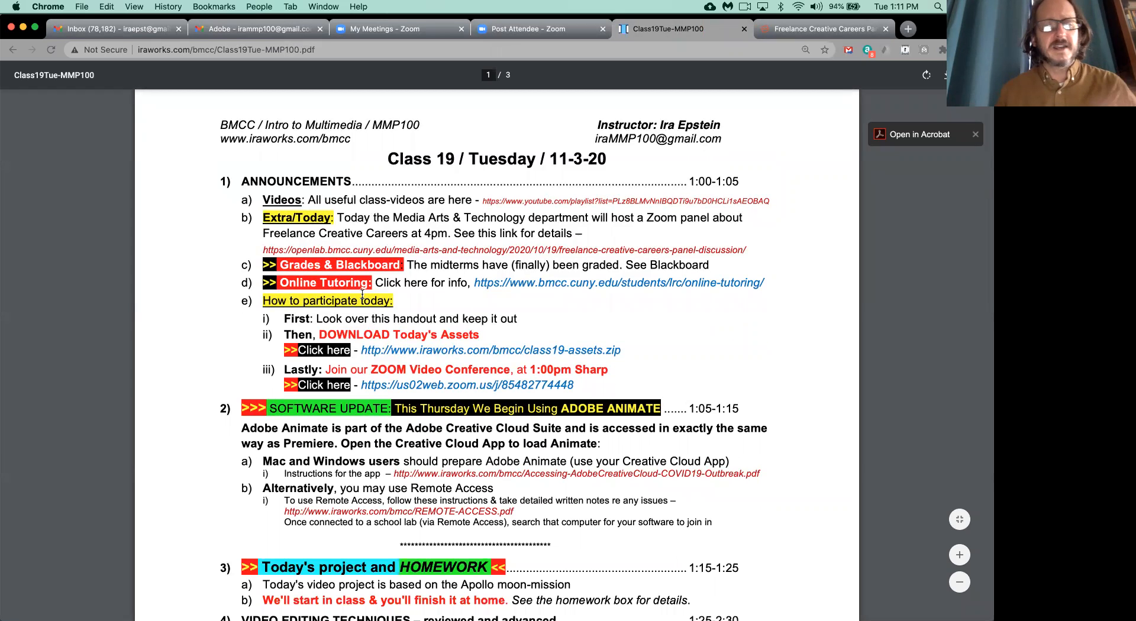
{"action": "scroll", "coordinate": [362, 294], "scroll_direction": "down", "scroll_amount": 1}
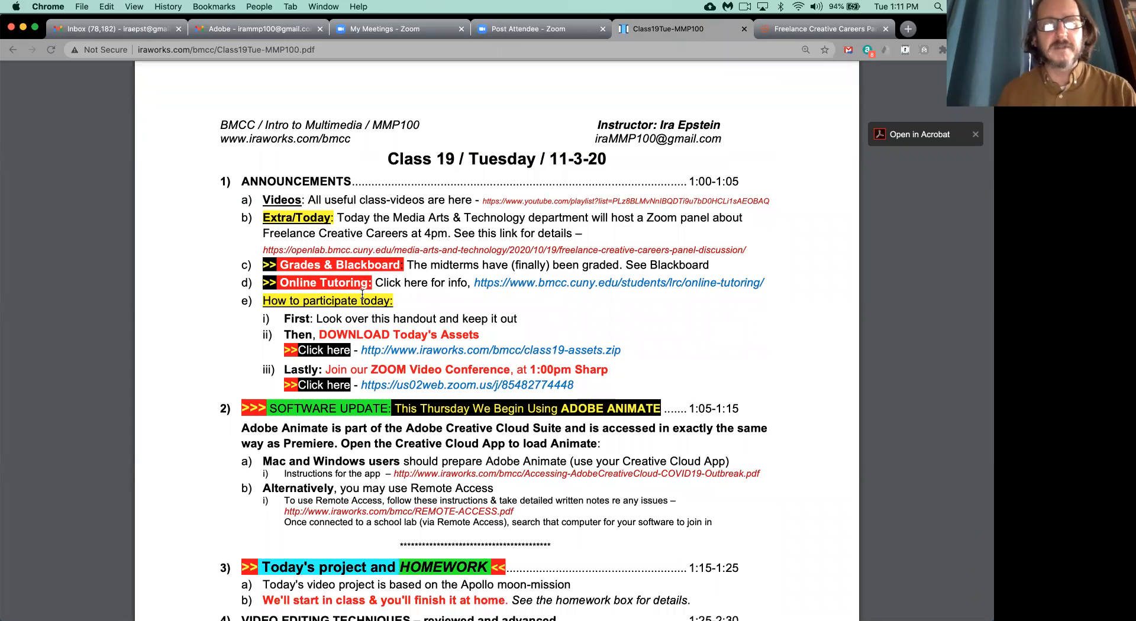
{"action": "scroll", "coordinate": [359, 260], "scroll_direction": "down", "scroll_amount": 2}
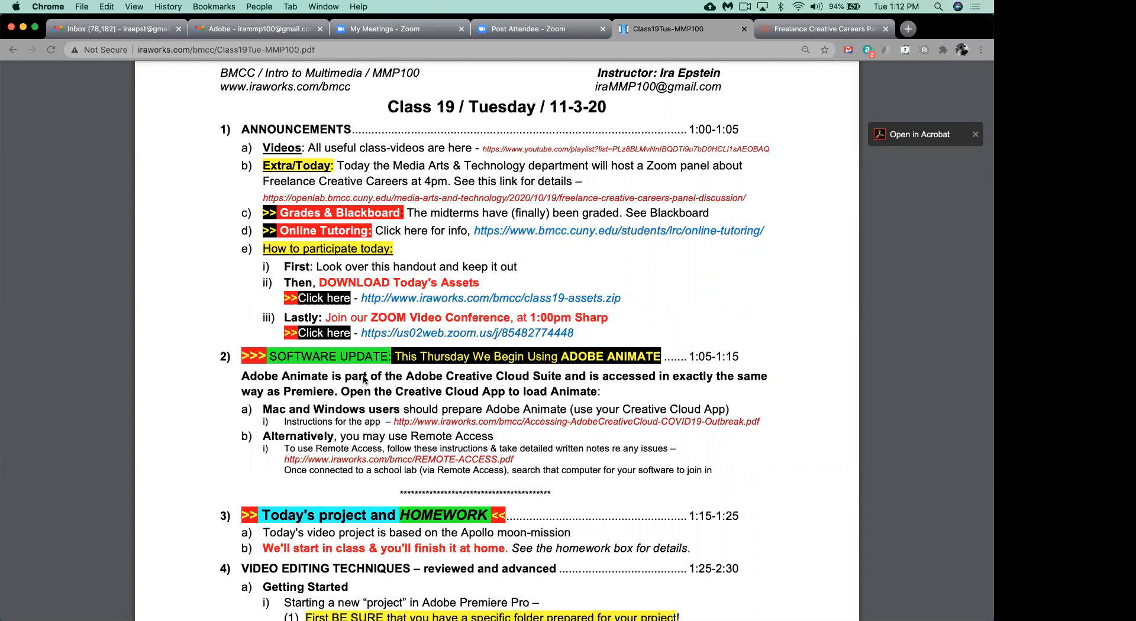
{"action": "scroll", "coordinate": [365, 379], "scroll_direction": "down", "scroll_amount": 2}
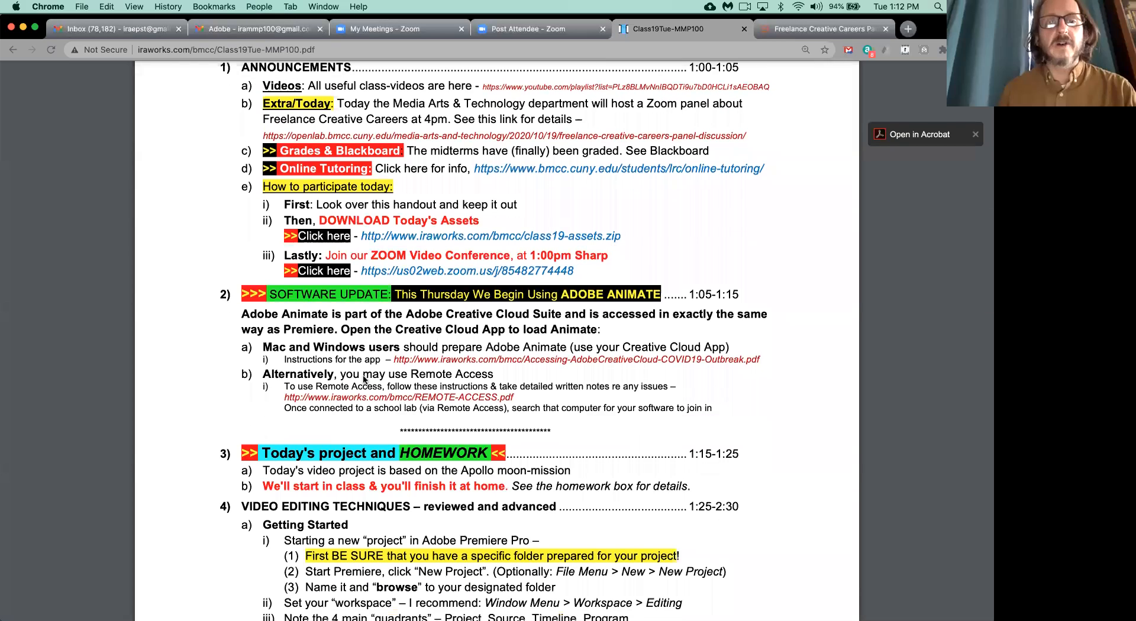
{"action": "scroll", "coordinate": [364, 379], "scroll_direction": "down", "scroll_amount": 1}
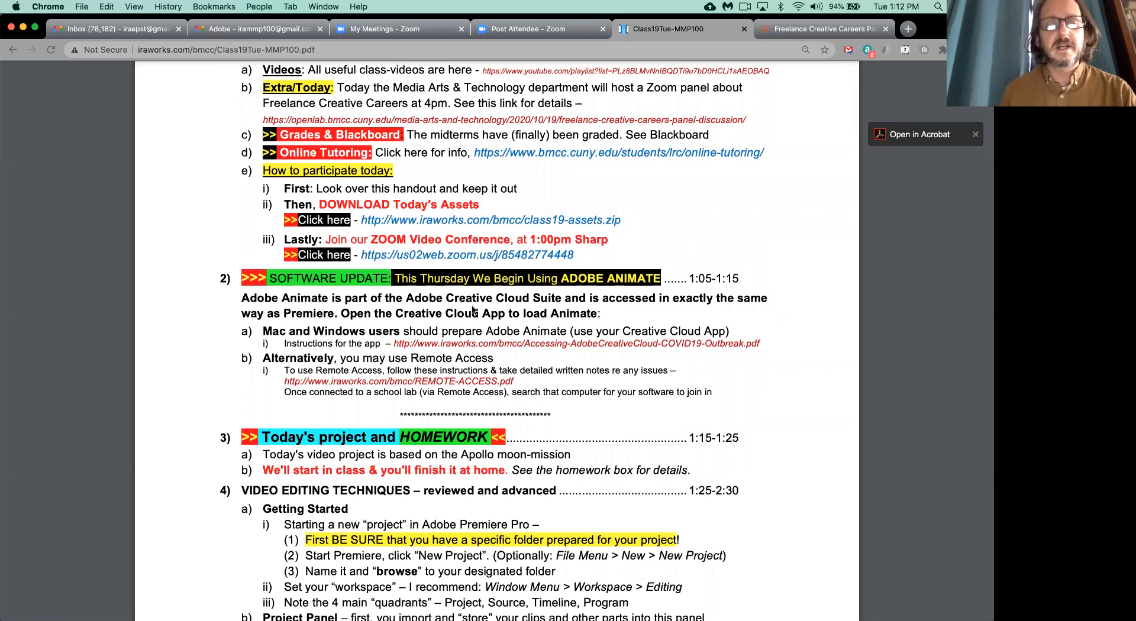
{"action": "scroll", "coordinate": [514, 225], "scroll_direction": "down", "scroll_amount": 3}
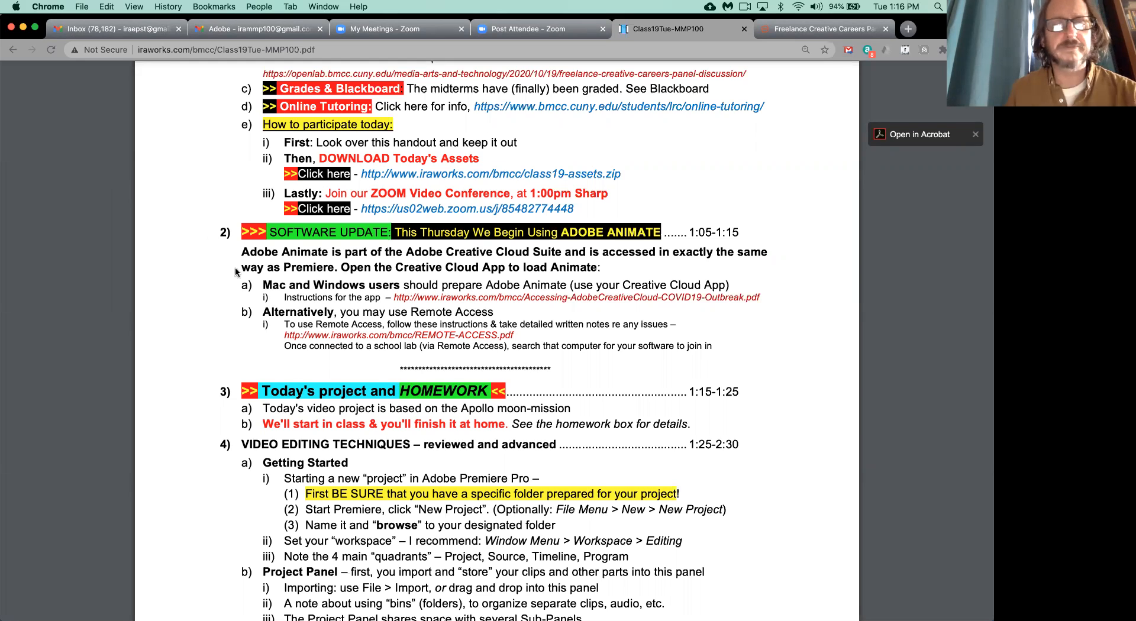
{"action": "scroll", "coordinate": [236, 272], "scroll_direction": "down", "scroll_amount": 5}
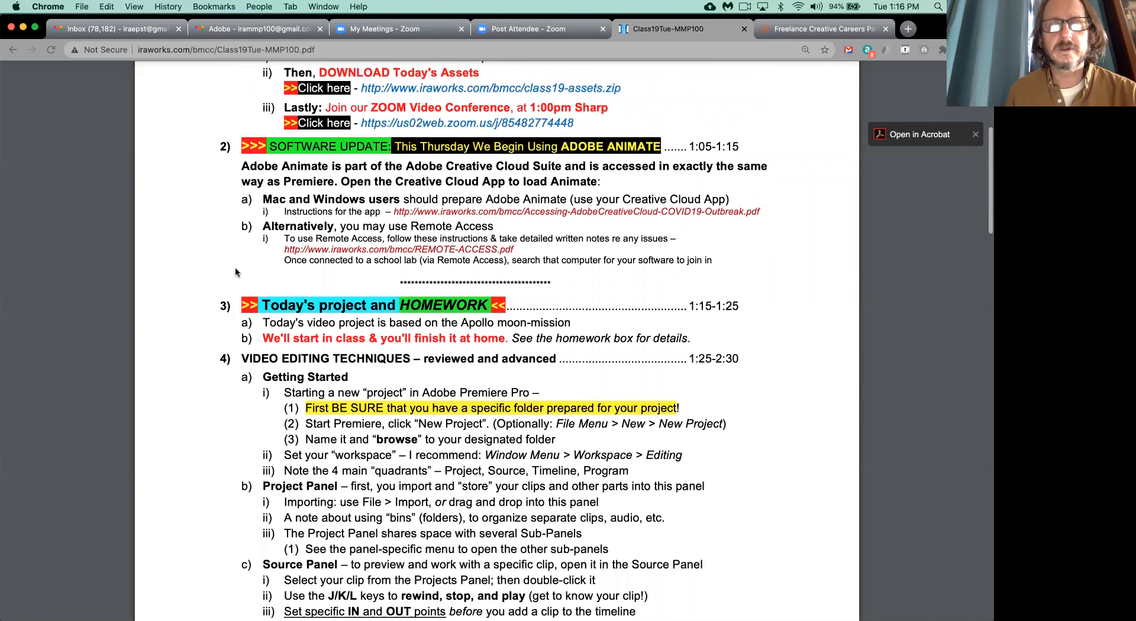
{"action": "scroll", "coordinate": [236, 272], "scroll_direction": "up", "scroll_amount": 5}
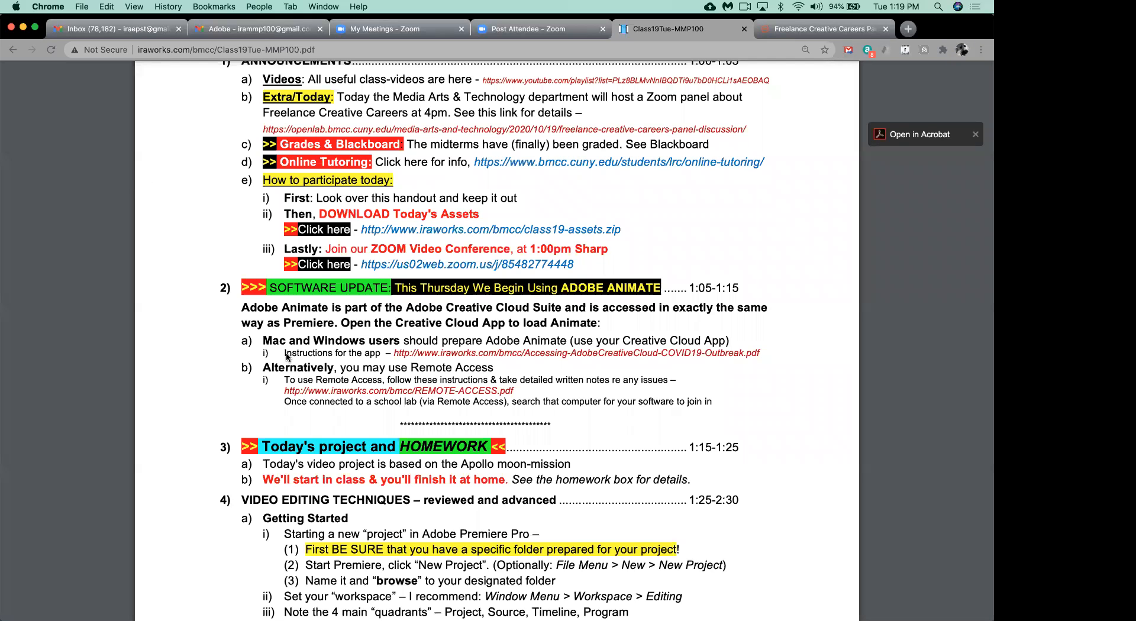
Read through the handout's video editing techniques, from Getting Started through Effects, Audio and Export, down to the homework box.
{"action": "scroll", "coordinate": [287, 357], "scroll_direction": "down", "scroll_amount": 3}
{"action": "scroll", "coordinate": [286, 355], "scroll_direction": "down", "scroll_amount": 3}
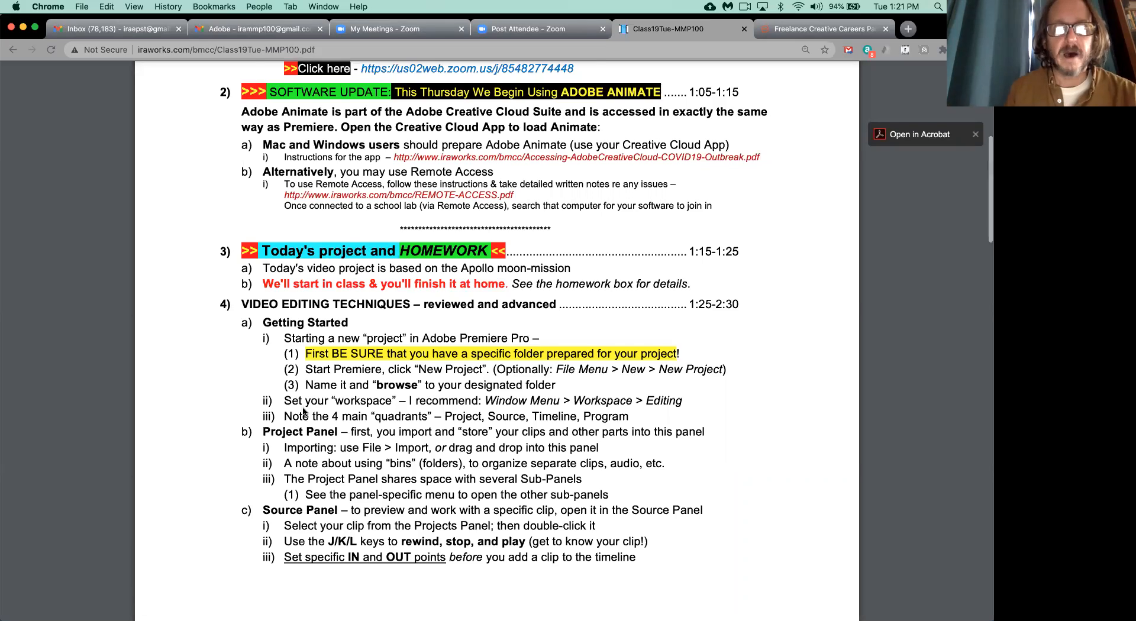
{"action": "scroll", "coordinate": [303, 408], "scroll_direction": "down", "scroll_amount": 4}
{"action": "scroll", "coordinate": [303, 408], "scroll_direction": "down", "scroll_amount": 8}
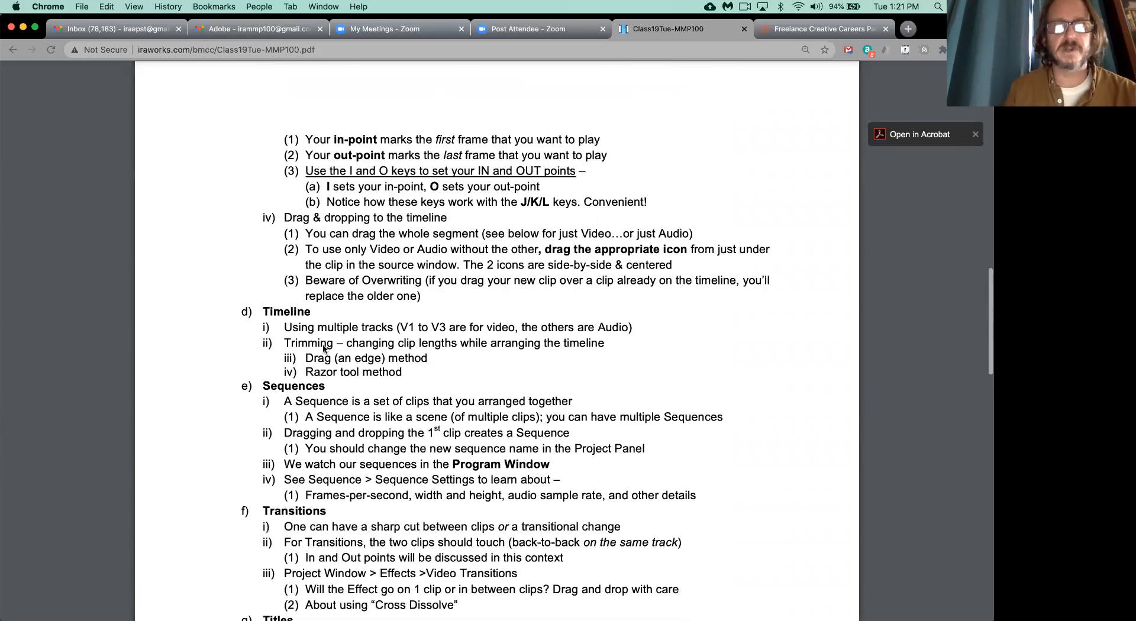
{"action": "scroll", "coordinate": [367, 354], "scroll_direction": "down", "scroll_amount": 6}
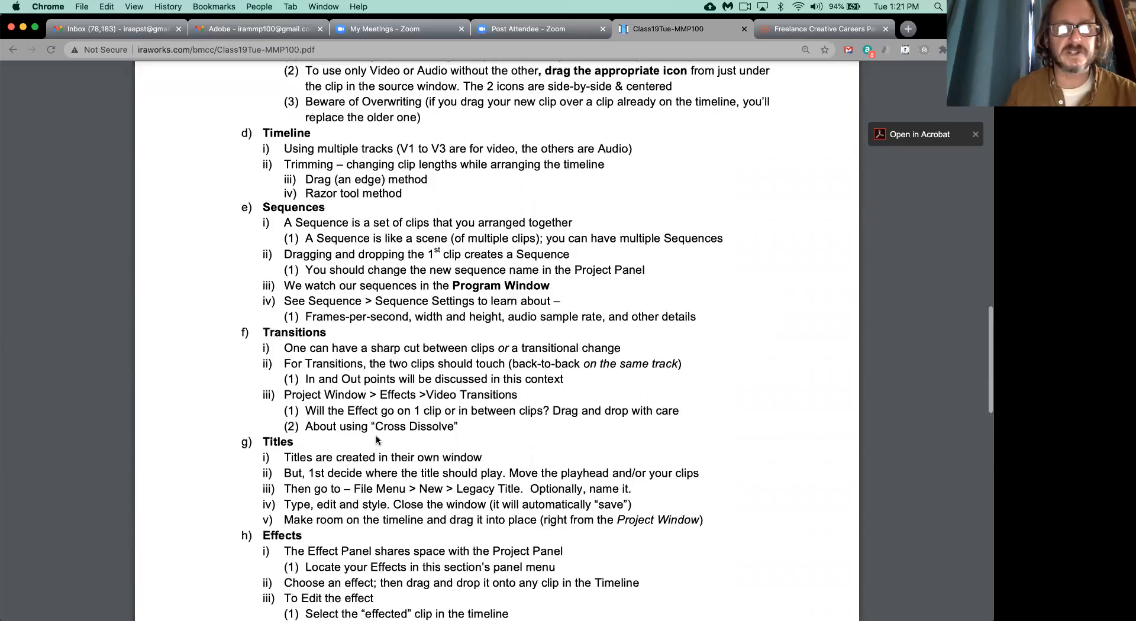
{"action": "scroll", "coordinate": [377, 438], "scroll_direction": "down", "scroll_amount": 6}
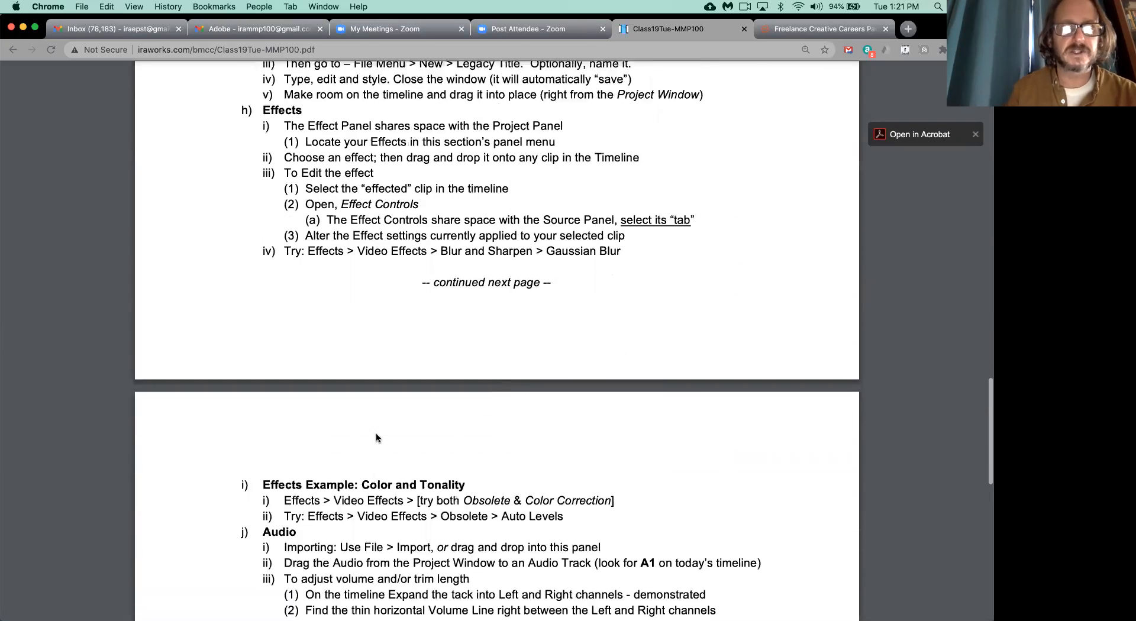
{"action": "scroll", "coordinate": [376, 438], "scroll_direction": "down", "scroll_amount": 5}
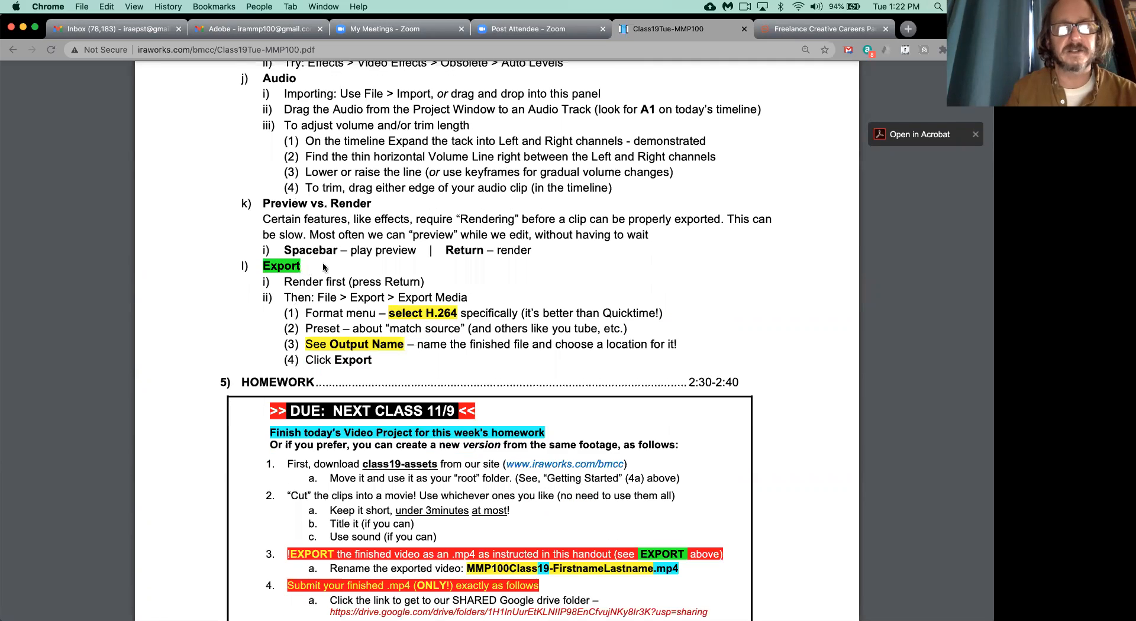
{"action": "scroll", "coordinate": [327, 270], "scroll_direction": "down", "scroll_amount": 1}
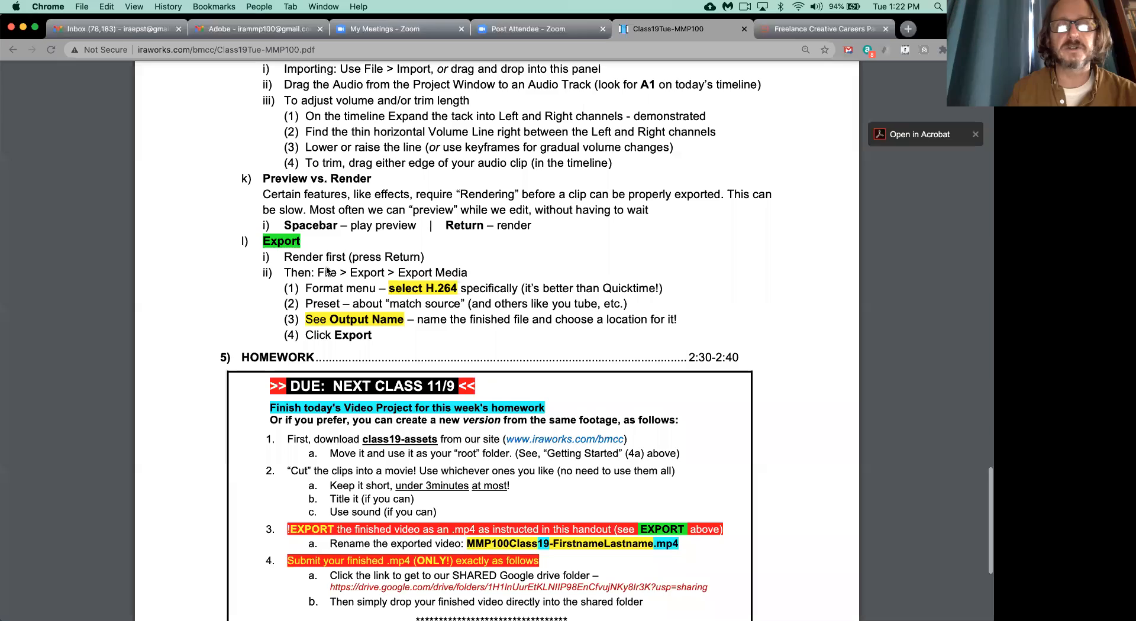
Review the Class 19 handout's homework instructions and voluntary extras, and return to the asset download link in the announcements.
{"action": "scroll", "coordinate": [327, 270], "scroll_direction": "up", "scroll_amount": 20}
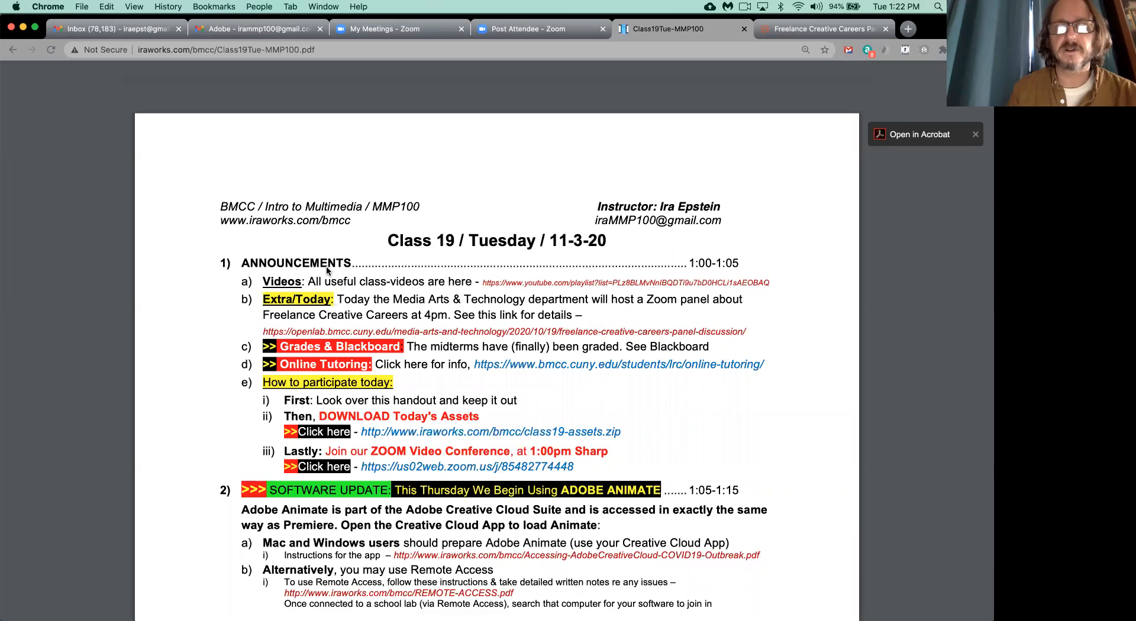
{"action": "scroll", "coordinate": [326, 270], "scroll_direction": "down", "scroll_amount": 20}
{"action": "scroll", "coordinate": [326, 271], "scroll_direction": "down", "scroll_amount": 10}
{"action": "scroll", "coordinate": [400, 295], "scroll_direction": "down", "scroll_amount": 20}
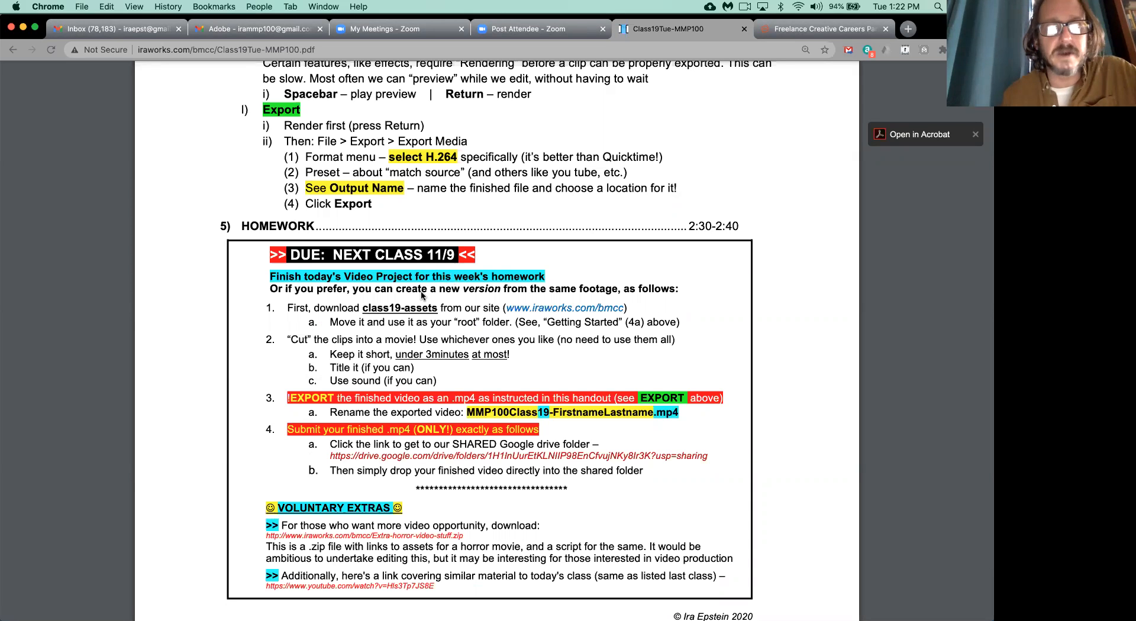
{"action": "scroll", "coordinate": [421, 294], "scroll_direction": "down", "scroll_amount": 4}
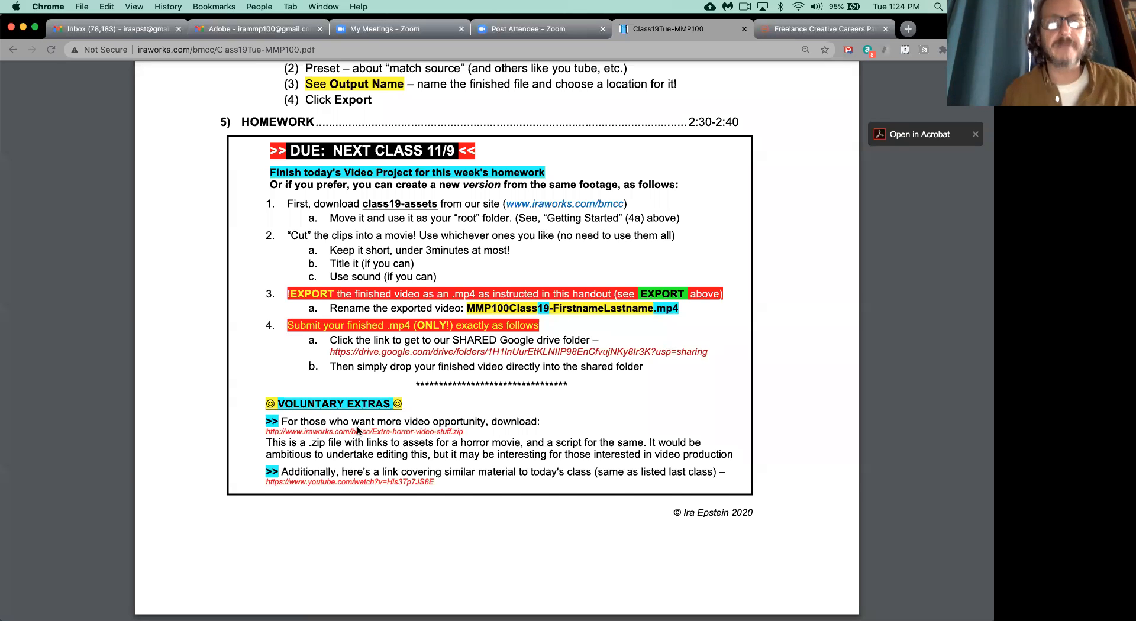
{"action": "scroll", "coordinate": [358, 430], "scroll_direction": "up", "scroll_amount": 20}
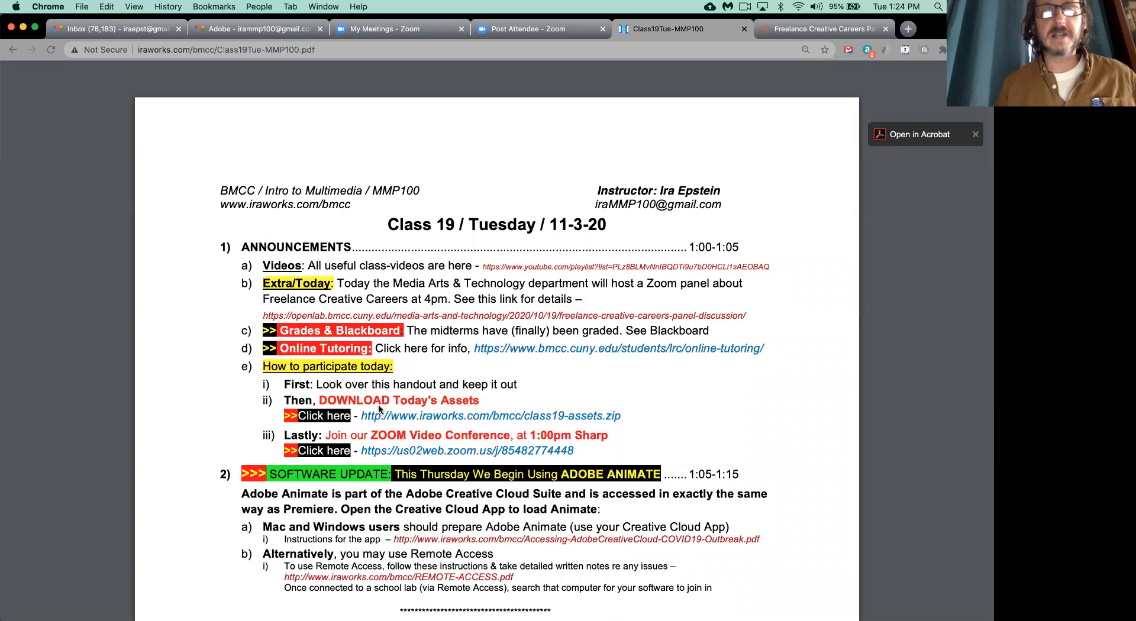
{"action": "scroll", "coordinate": [378, 403], "scroll_direction": "down", "scroll_amount": 2}
{"action": "scroll", "coordinate": [109, 173], "scroll_direction": "up", "scroll_amount": 1}
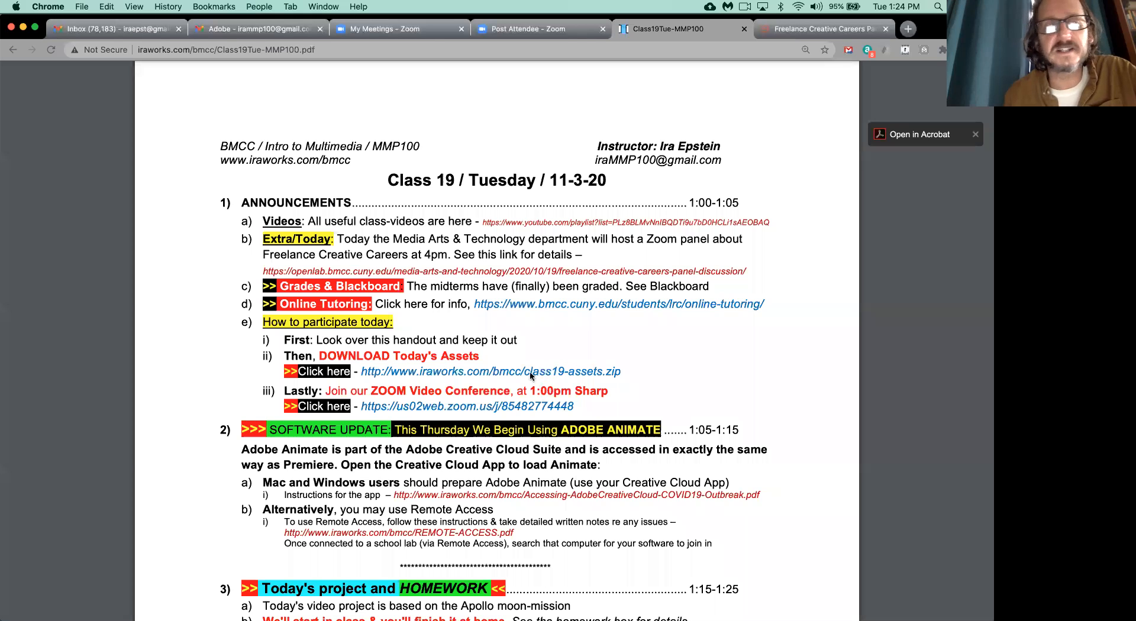
Return to the BMCC class site, download the class 19 assets from the MMP100 list and unzip class19-assets.zip.
{"action": "left_click", "coordinate": [12, 50]}
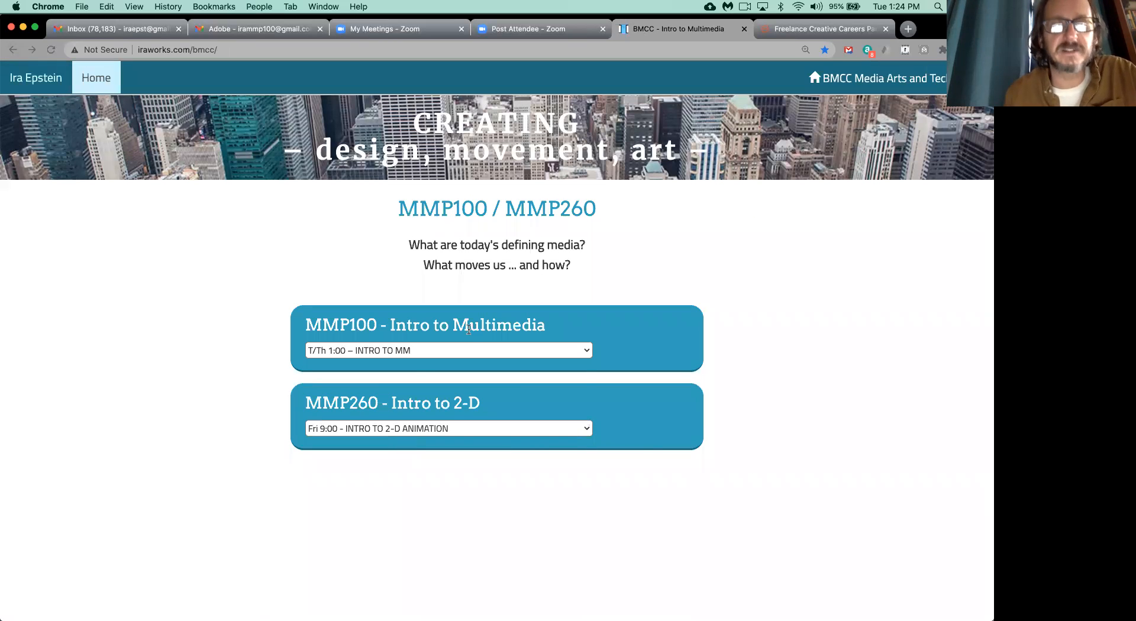
{"action": "left_click", "coordinate": [478, 350]}
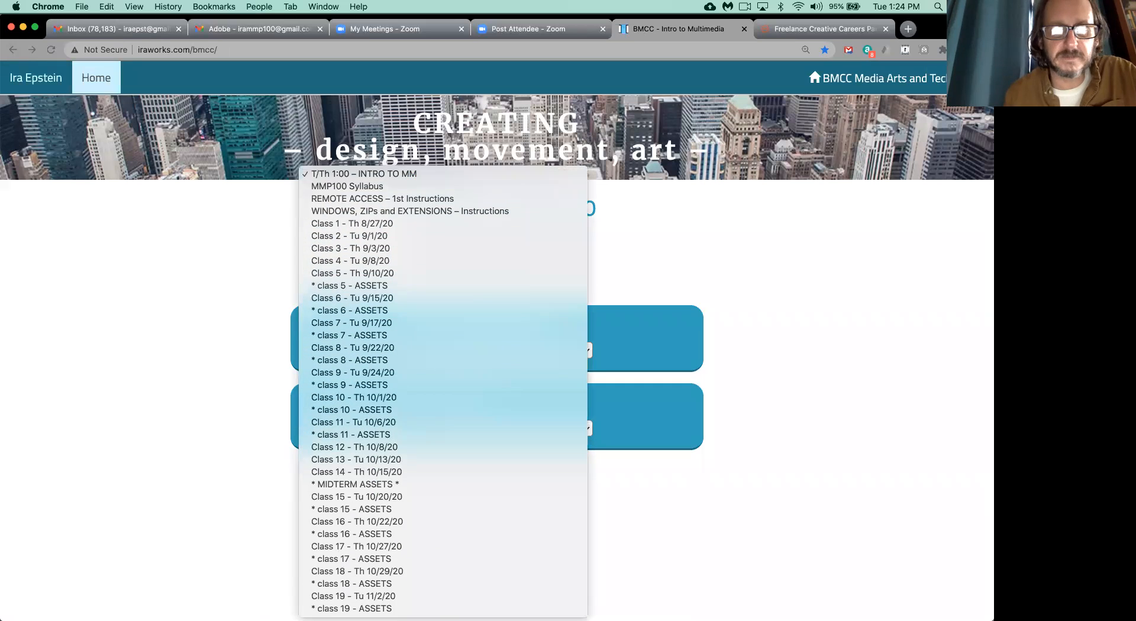
{"action": "left_click", "coordinate": [351, 608]}
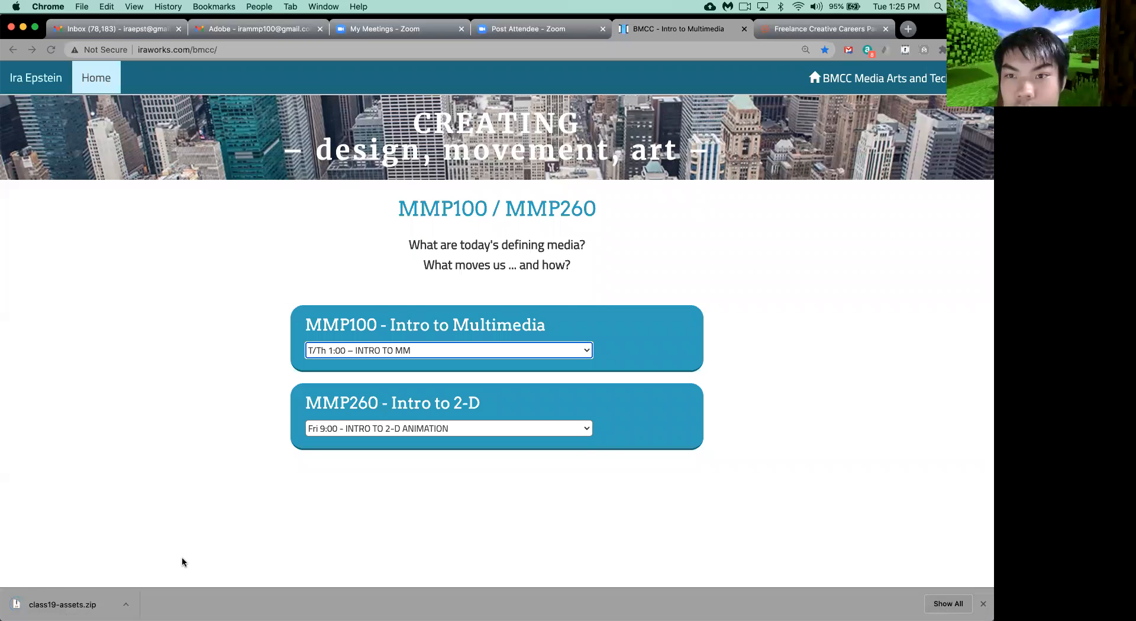
{"action": "left_click", "coordinate": [59, 605]}
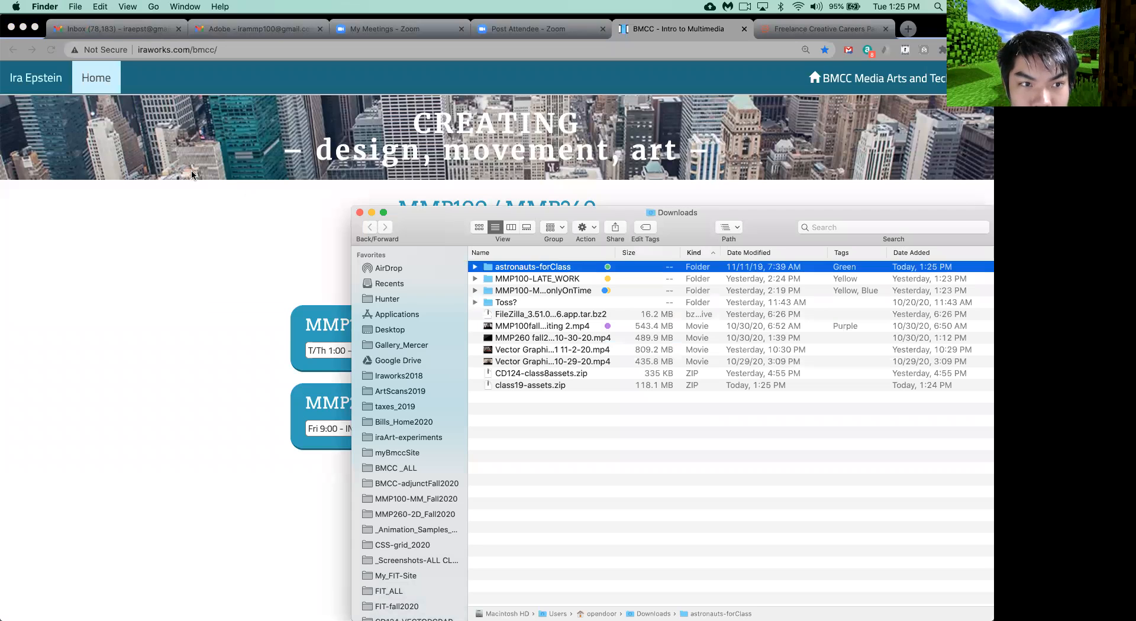
Move the astronauts-forClass folder from Downloads to the Desktop, replacing the existing folder there.
{"action": "left_click_drag", "start_coordinate": [432, 225], "coordinate": [304, 224]}
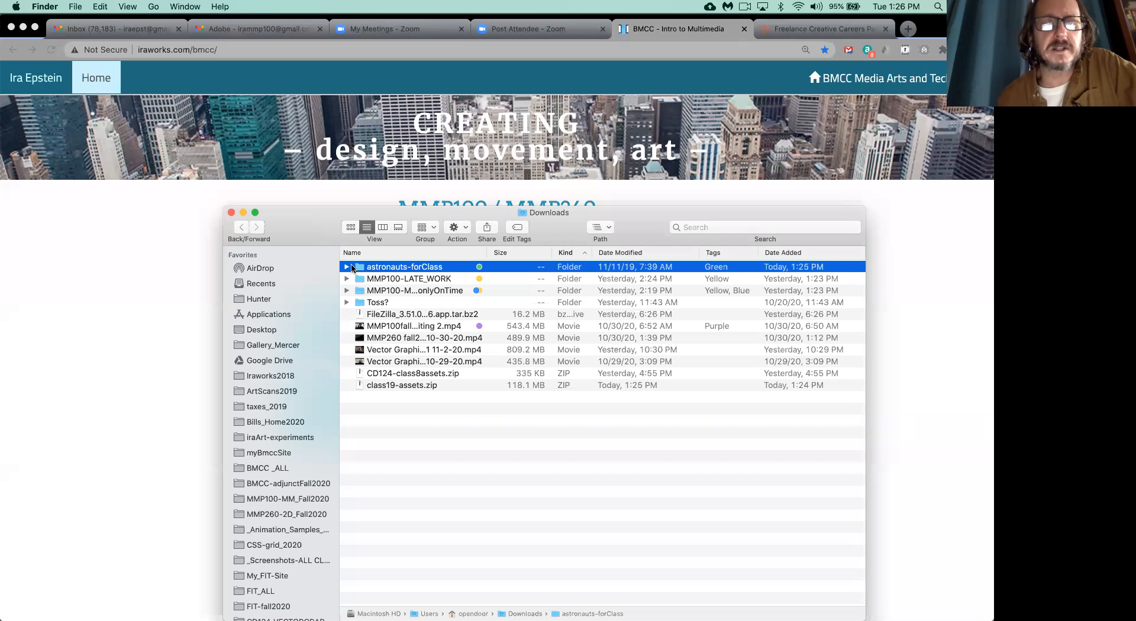
{"action": "left_click_drag", "start_coordinate": [358, 269], "coordinate": [258, 335]}
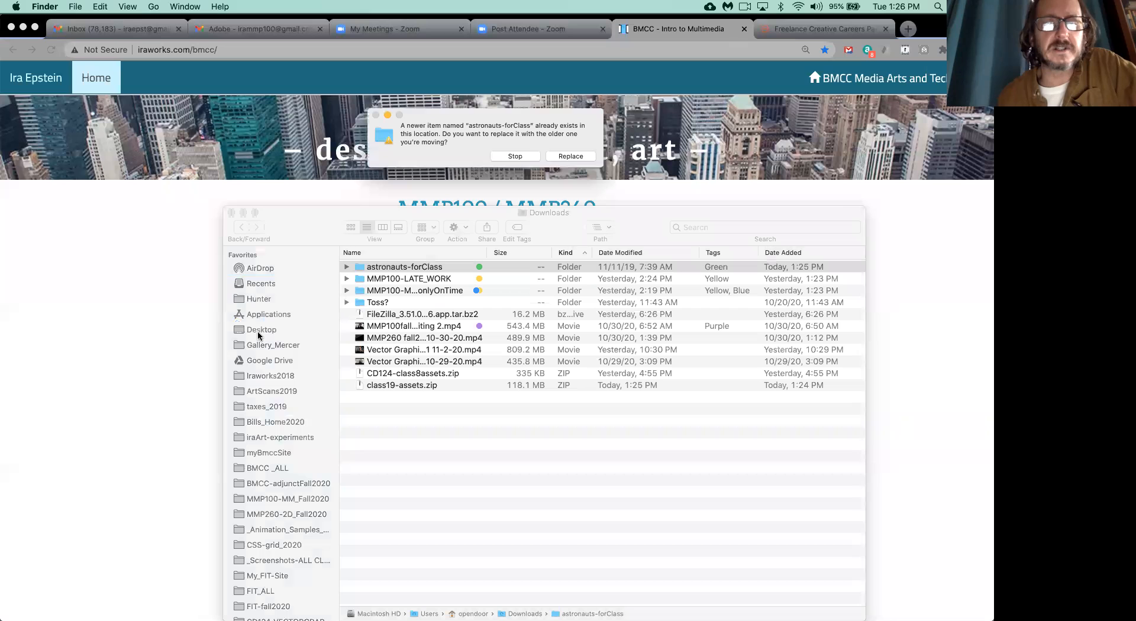
{"action": "left_click", "coordinate": [570, 157]}
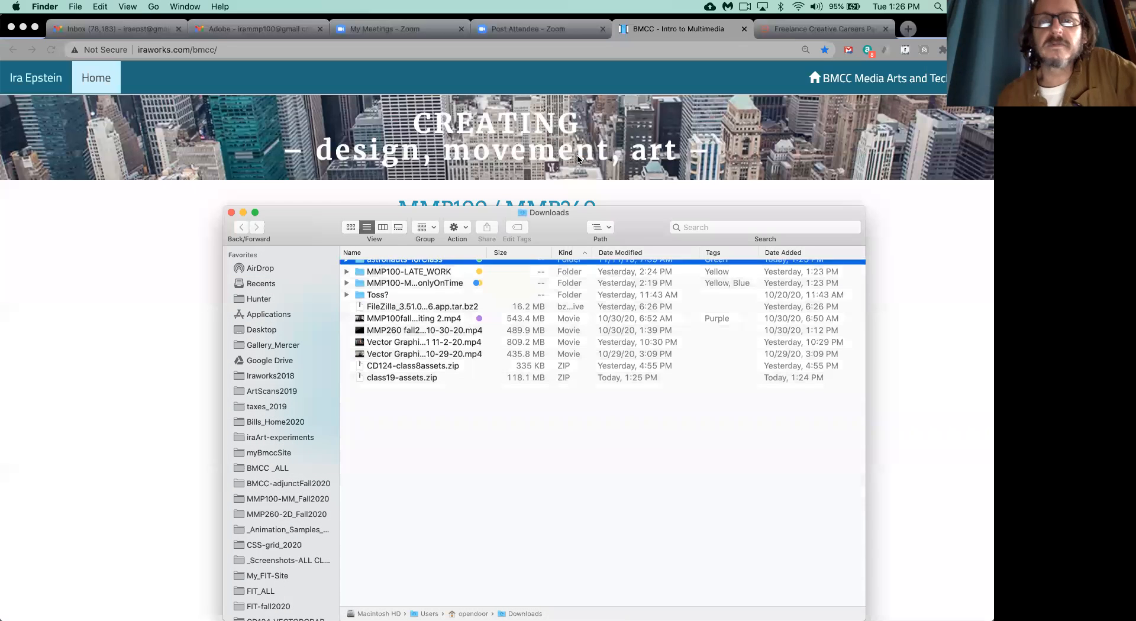
Open the astronauts-forClass folder on the Desktop to show its video clips and audio file.
{"action": "left_click", "coordinate": [262, 332]}
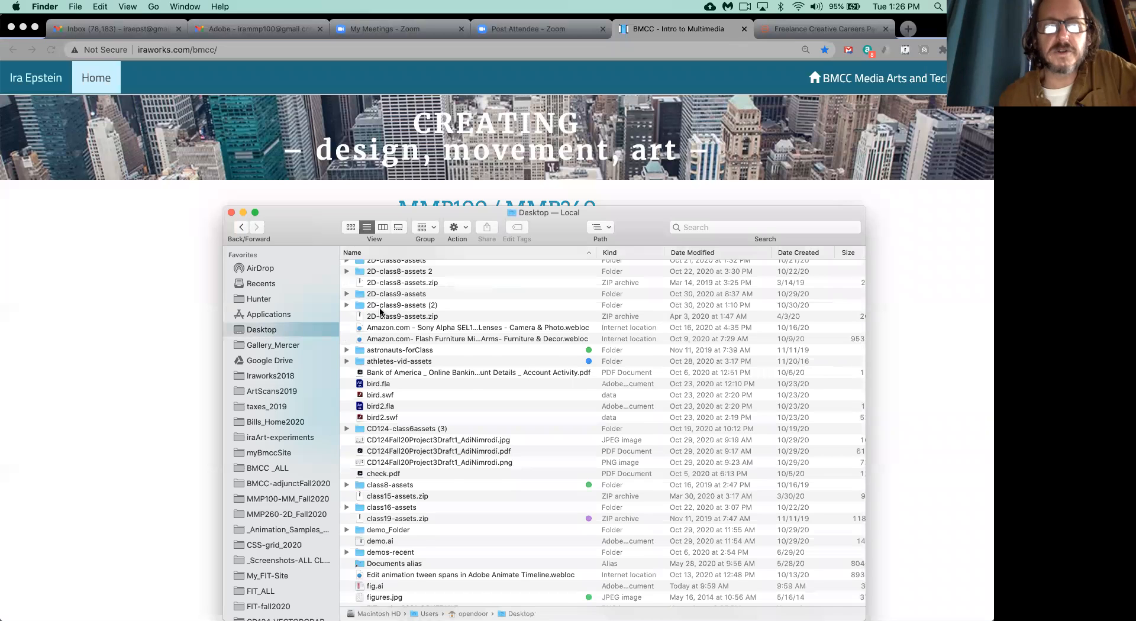
{"action": "scroll", "coordinate": [381, 312], "scroll_direction": "up", "scroll_amount": 3}
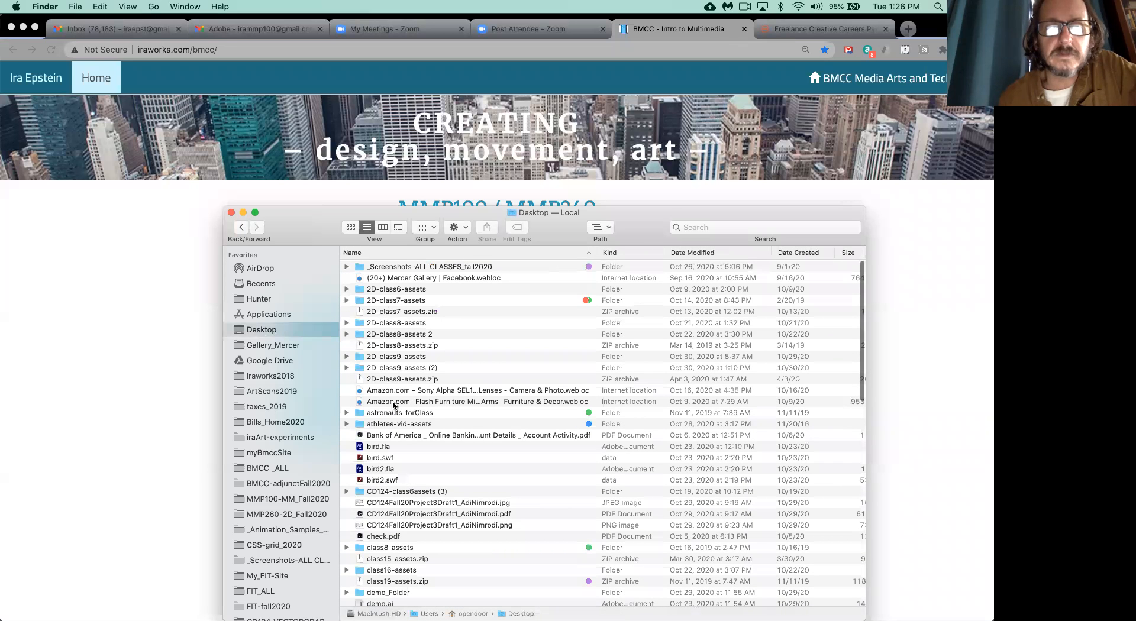
{"action": "left_click", "coordinate": [358, 414]}
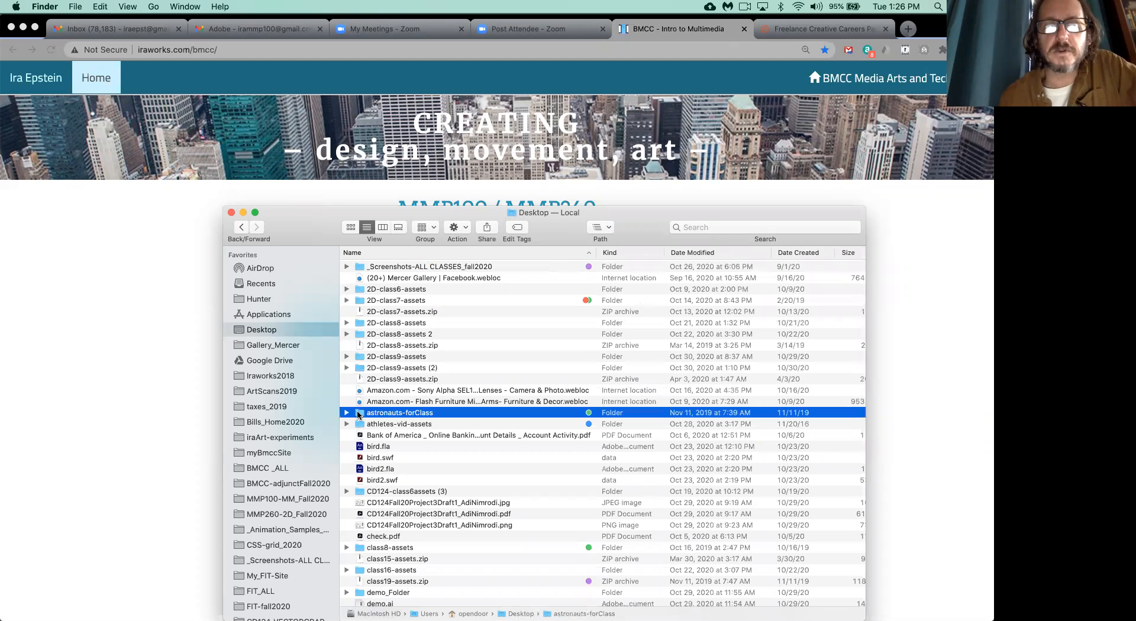
{"action": "double_click", "coordinate": [359, 414]}
{"action": "left_click_drag", "start_coordinate": [315, 238], "coordinate": [285, 205]}
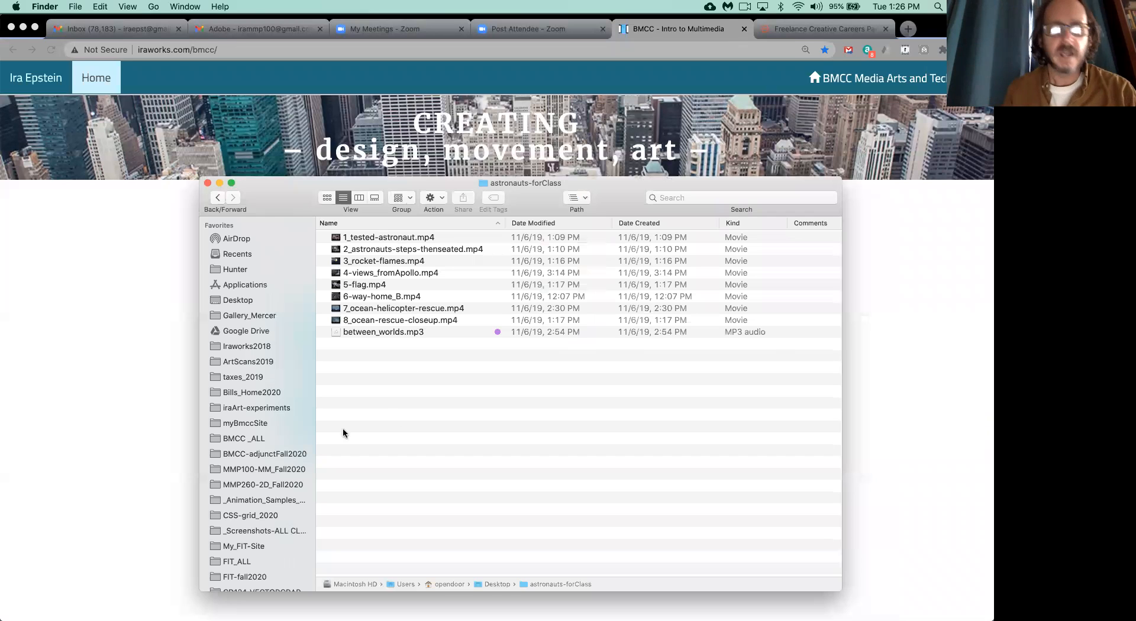
{"action": "mouse_move", "coordinate": [94, 615]}
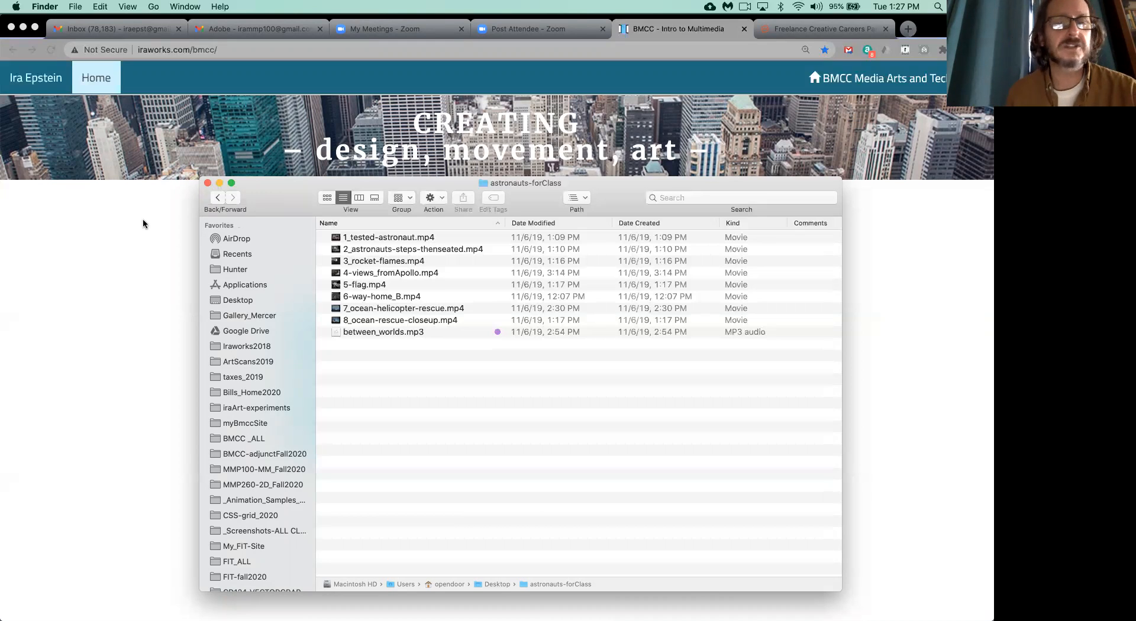
Preview 1_tested-astronaut.mp4 in Quick Look, watch it in QuickTime Player and close it.
{"action": "left_click", "coordinate": [380, 240]}
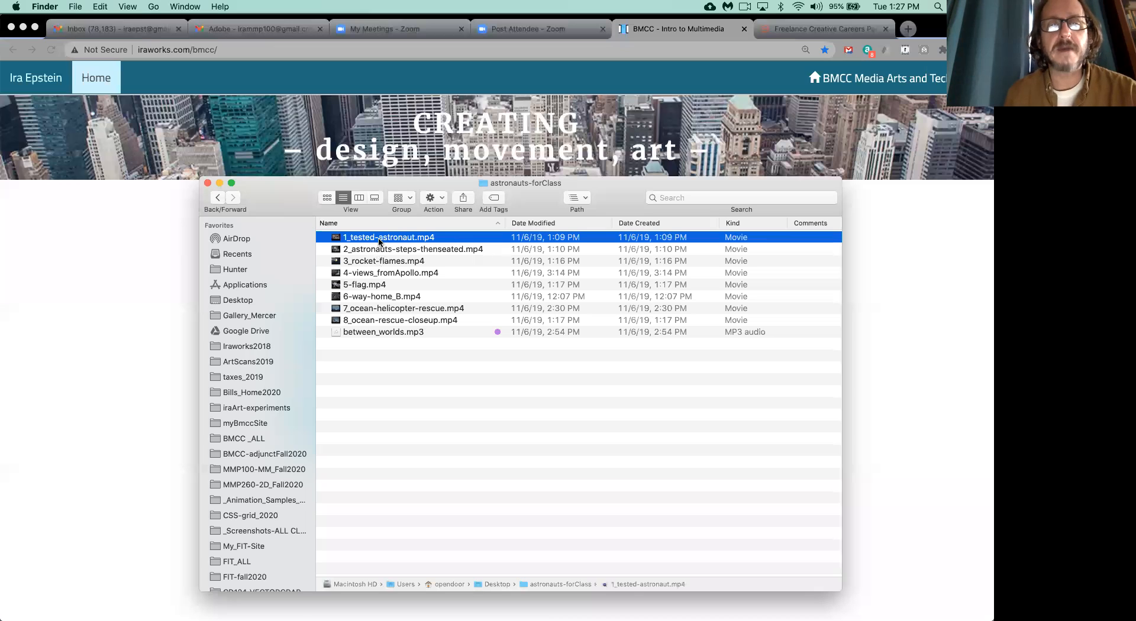
{"action": "key", "text": "space"}
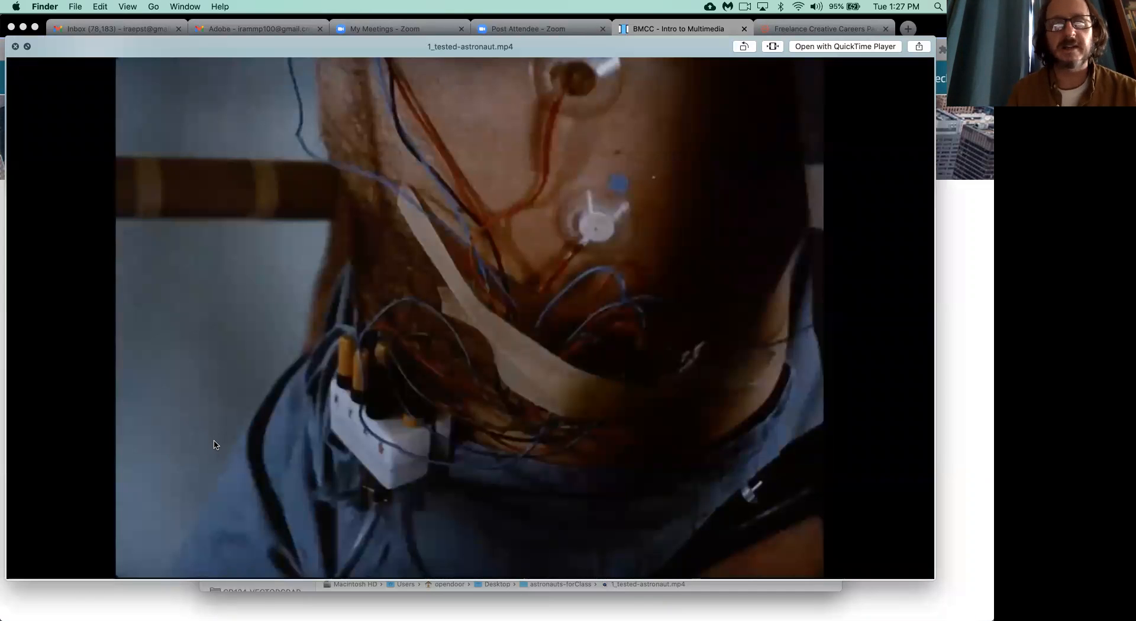
{"action": "left_click", "coordinate": [14, 47]}
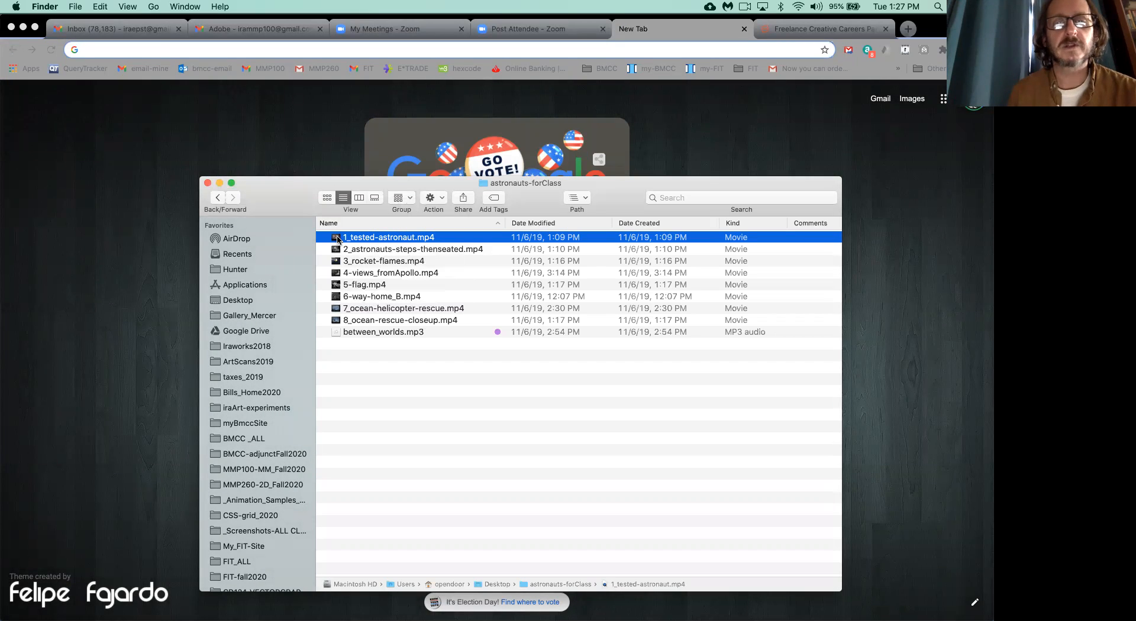
{"action": "double_click", "coordinate": [337, 239]}
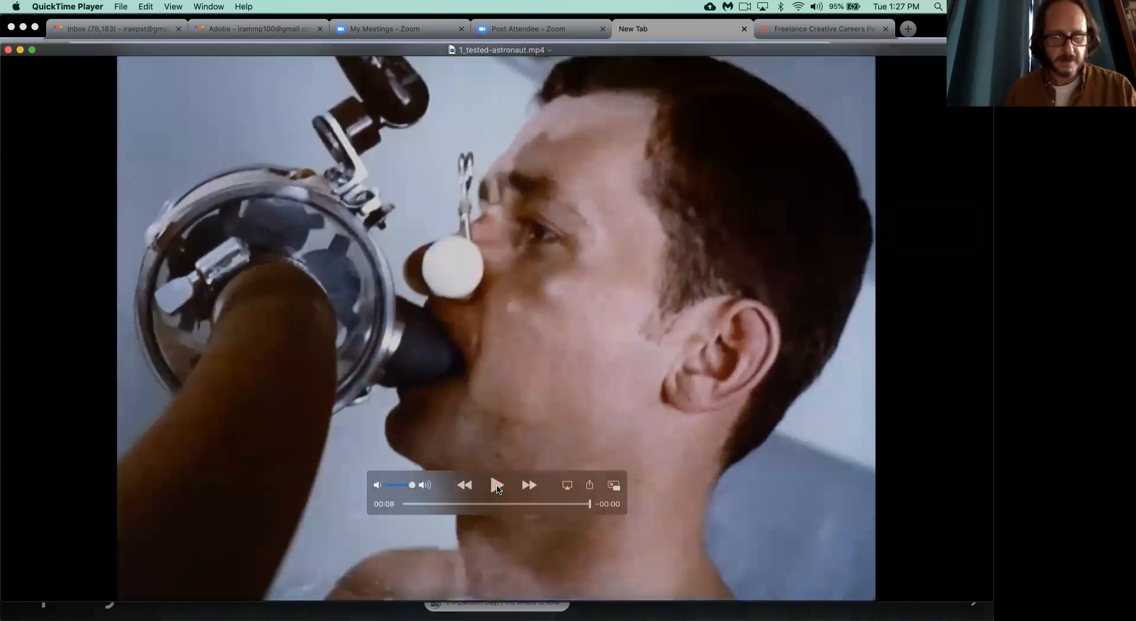
{"action": "key", "text": "super+w"}
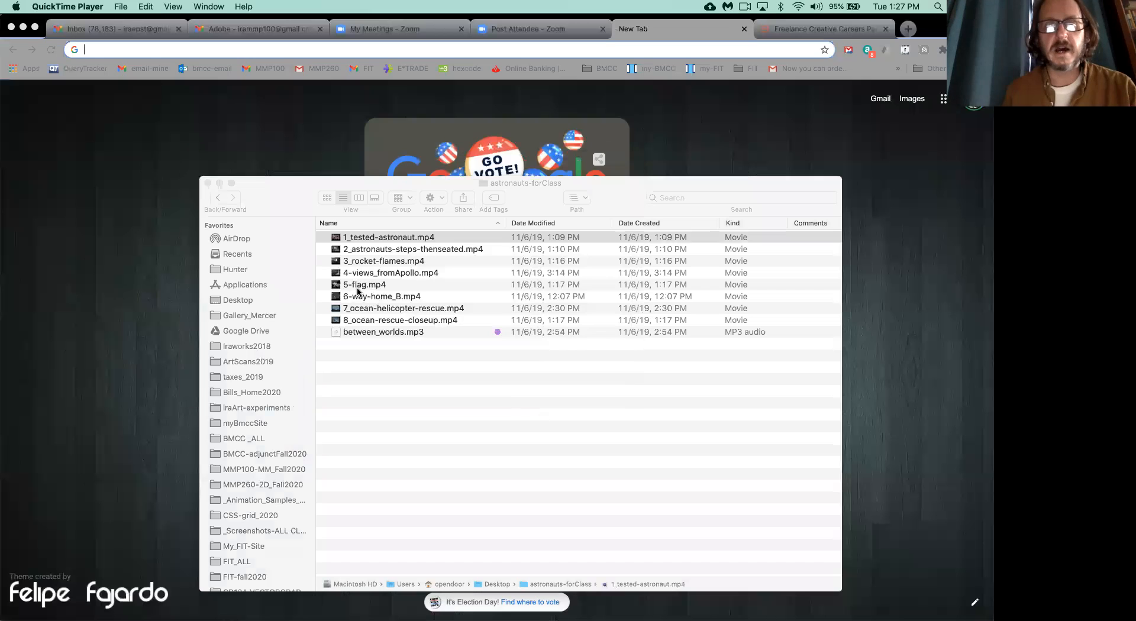
Play 2_astronauts-steps-thenseated.mp4 in QuickTime Player and close it.
{"action": "double_click", "coordinate": [341, 249]}
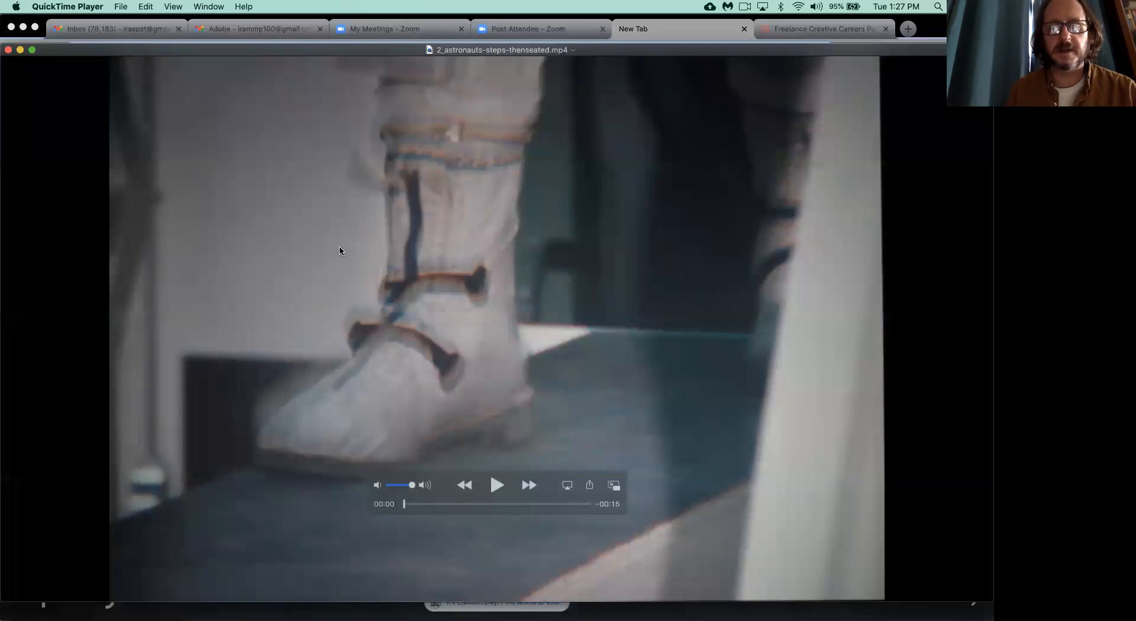
{"action": "left_click", "coordinate": [497, 488]}
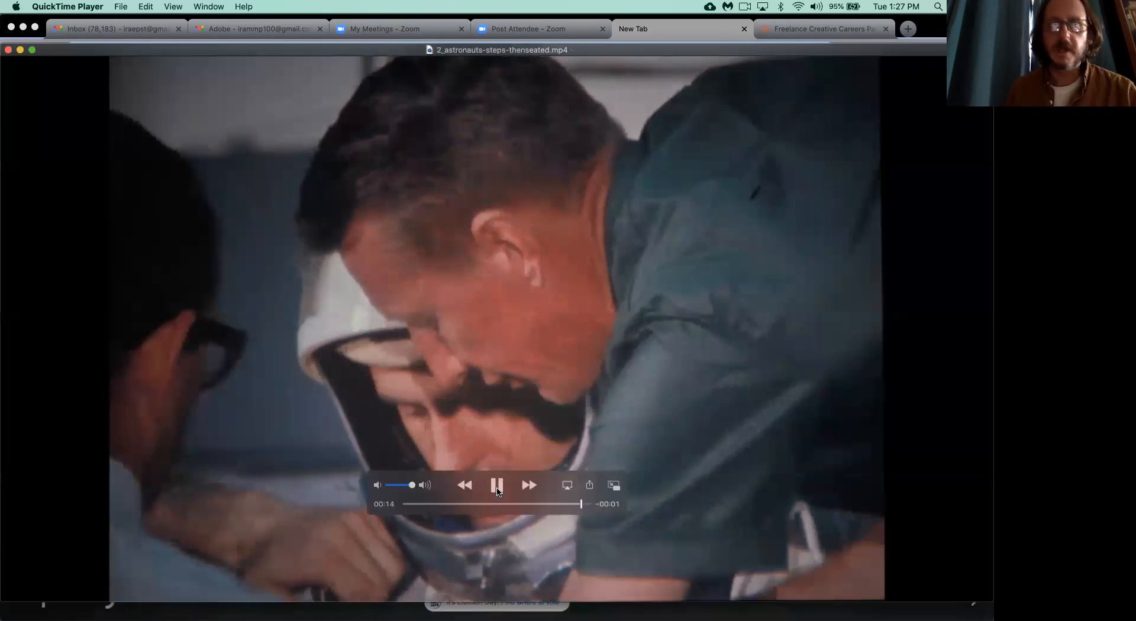
{"action": "key", "text": "super+w"}
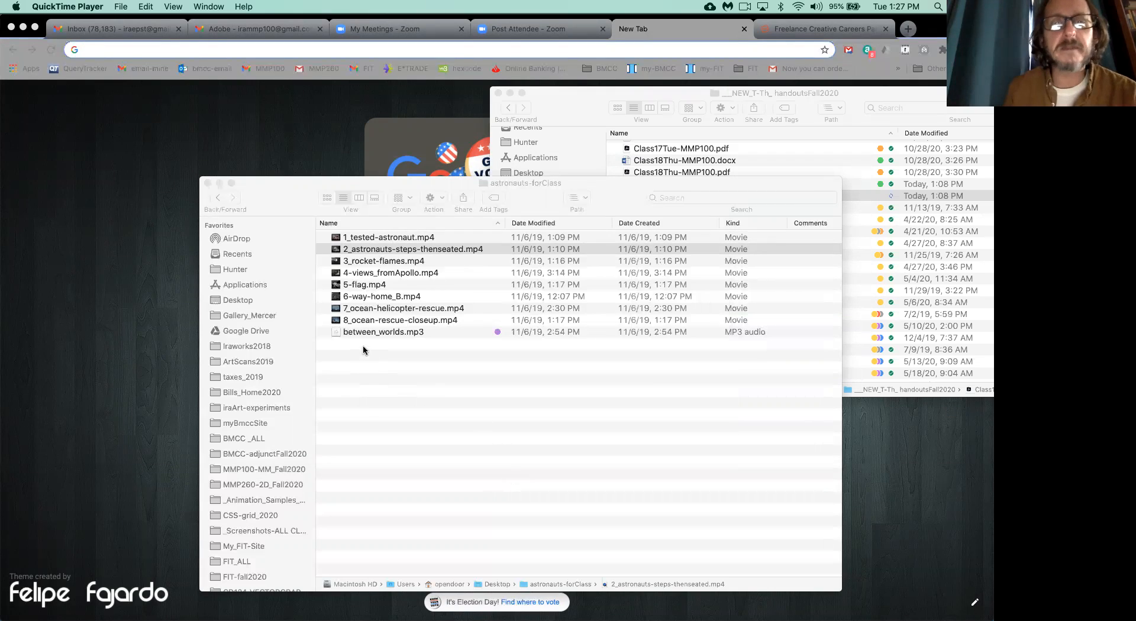
Play part of 3_rocket-flames.mp4 in QuickTime Player and close the clip.
{"action": "left_click", "coordinate": [338, 265]}
{"action": "left_click", "coordinate": [338, 264]}
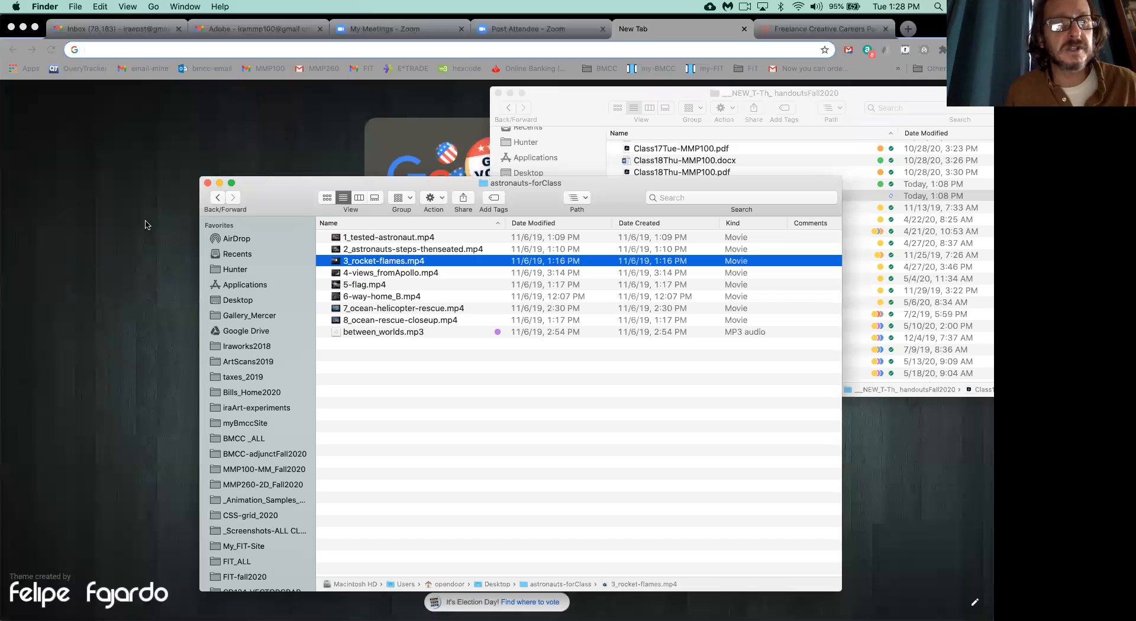
{"action": "double_click", "coordinate": [337, 265]}
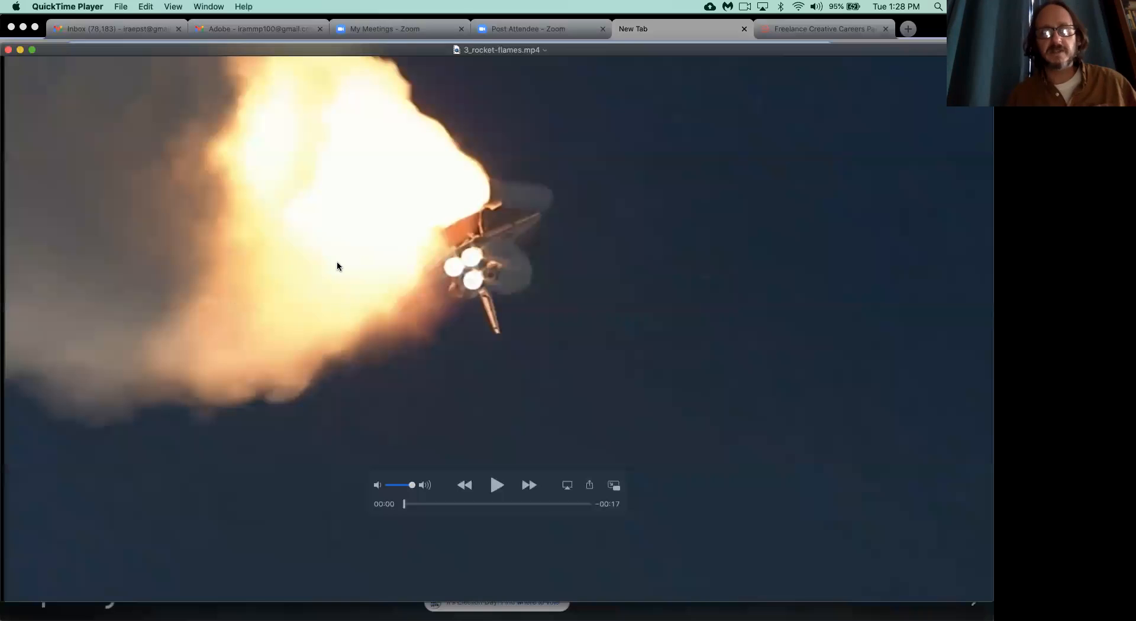
{"action": "left_click", "coordinate": [497, 485]}
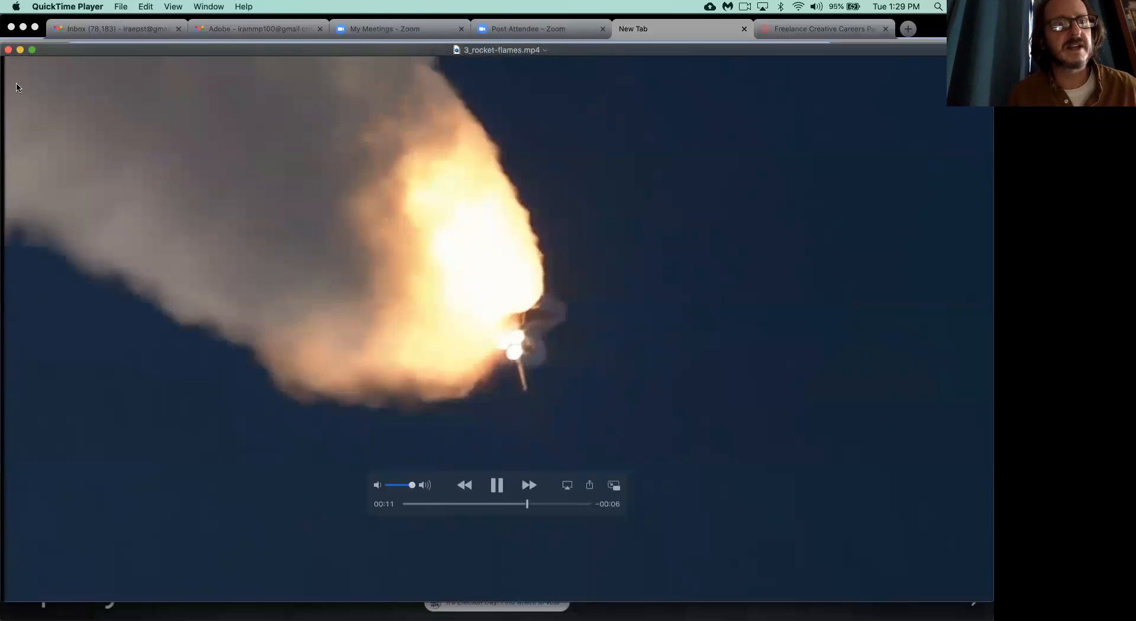
{"action": "left_click", "coordinate": [8, 50]}
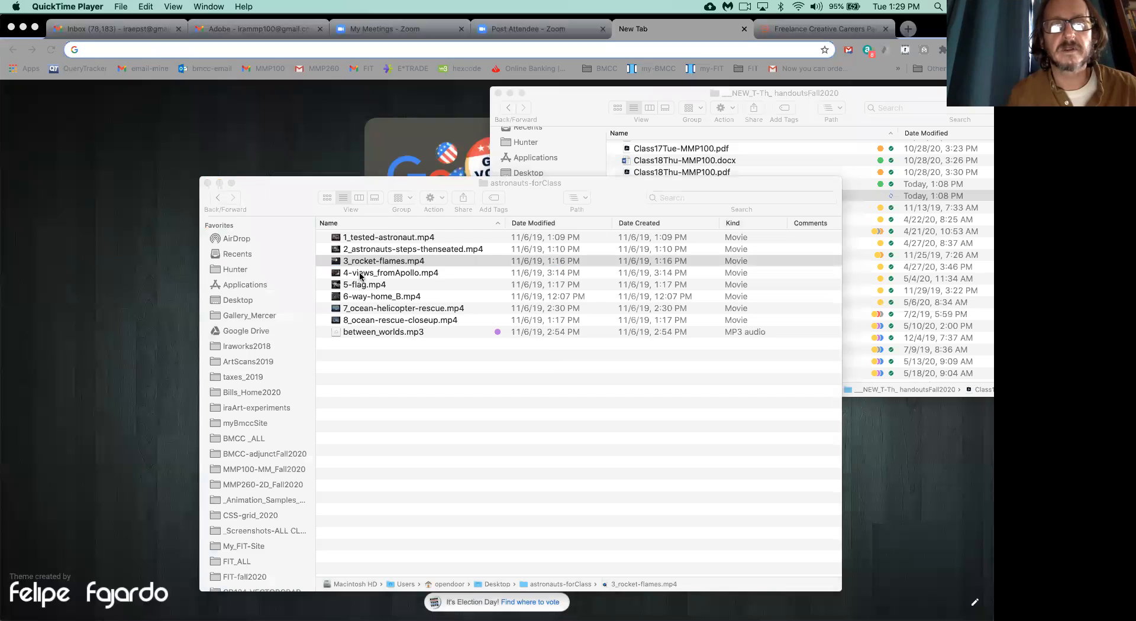
Play 4-views_fromApollo.mp4 in QuickTime Player and close it.
{"action": "left_click", "coordinate": [344, 273]}
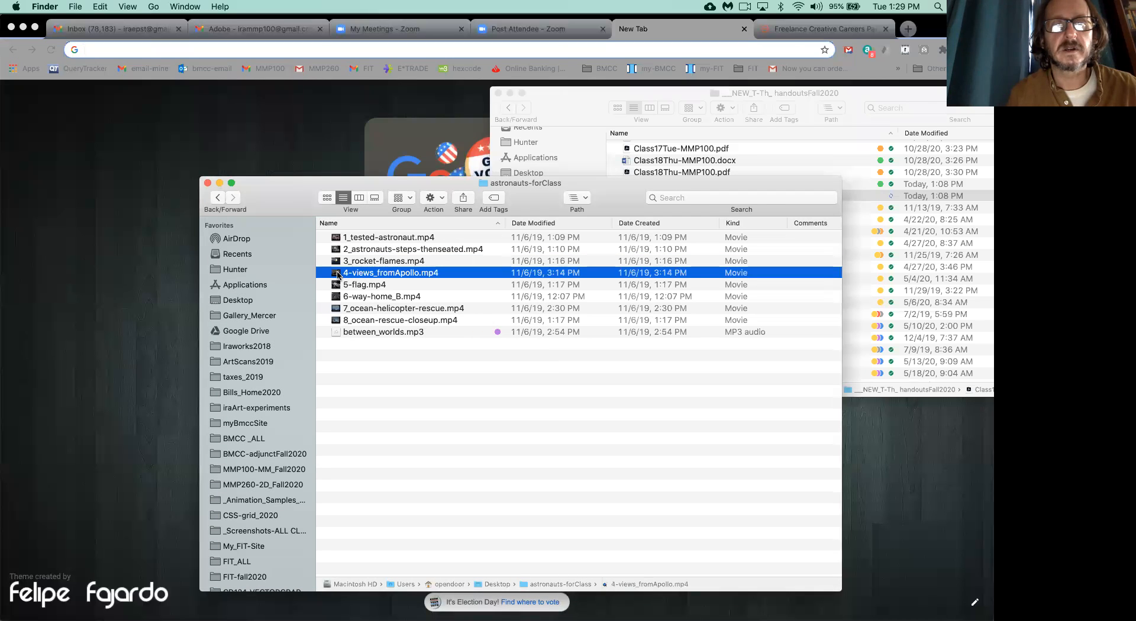
{"action": "double_click", "coordinate": [339, 275]}
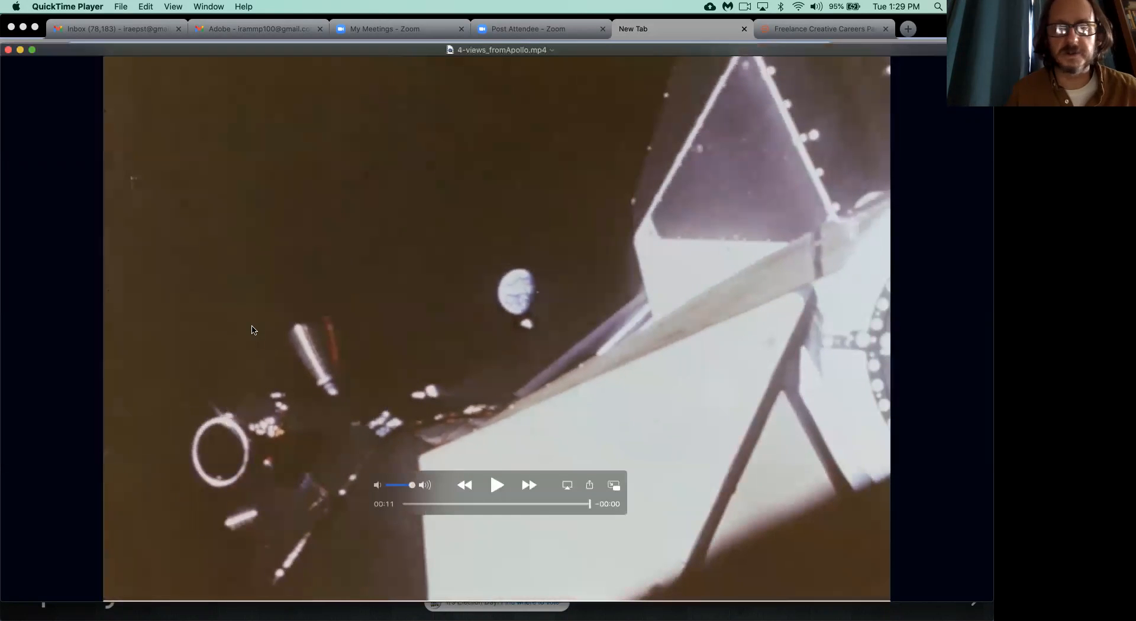
{"action": "left_click", "coordinate": [8, 49]}
Open 5-flag.mp4 in QuickTime Player, play most of it and close the clip.
{"action": "double_click", "coordinate": [339, 287]}
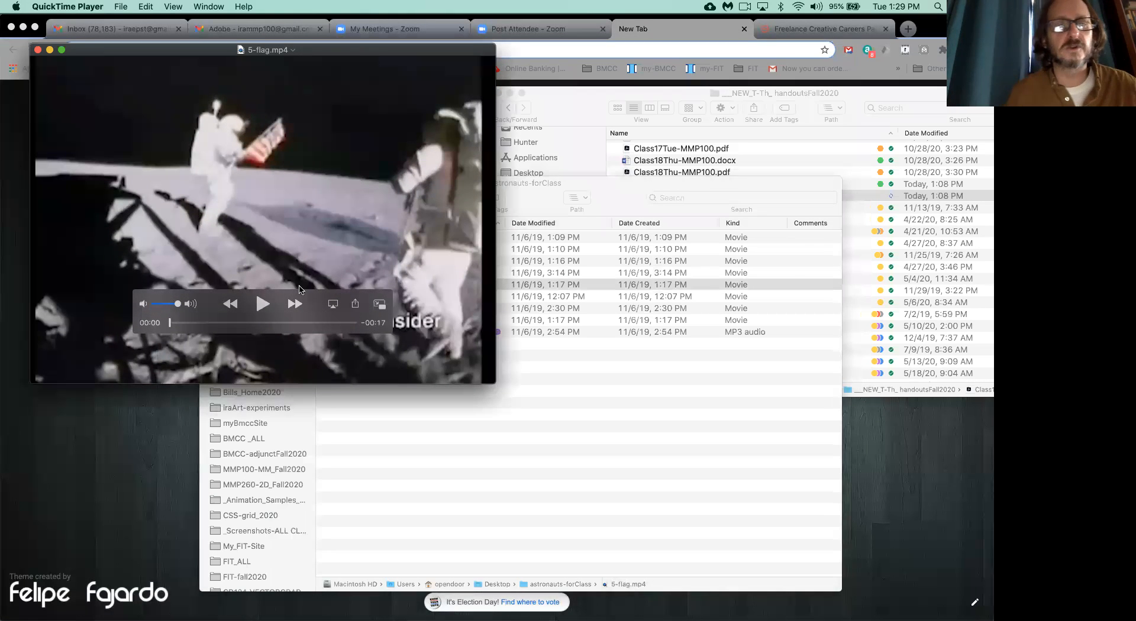
{"action": "left_click", "coordinate": [262, 304]}
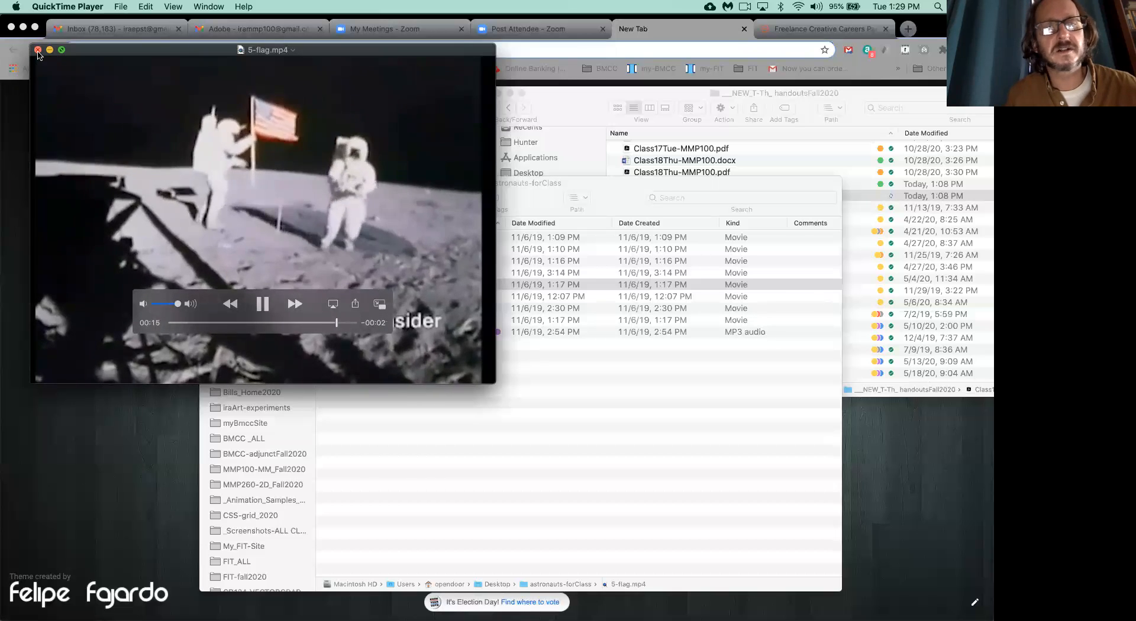
{"action": "key", "text": "super+w"}
Watch 6-way-home_B.mp4 in QuickTime Player through to its end and close it.
{"action": "left_click", "coordinate": [338, 296]}
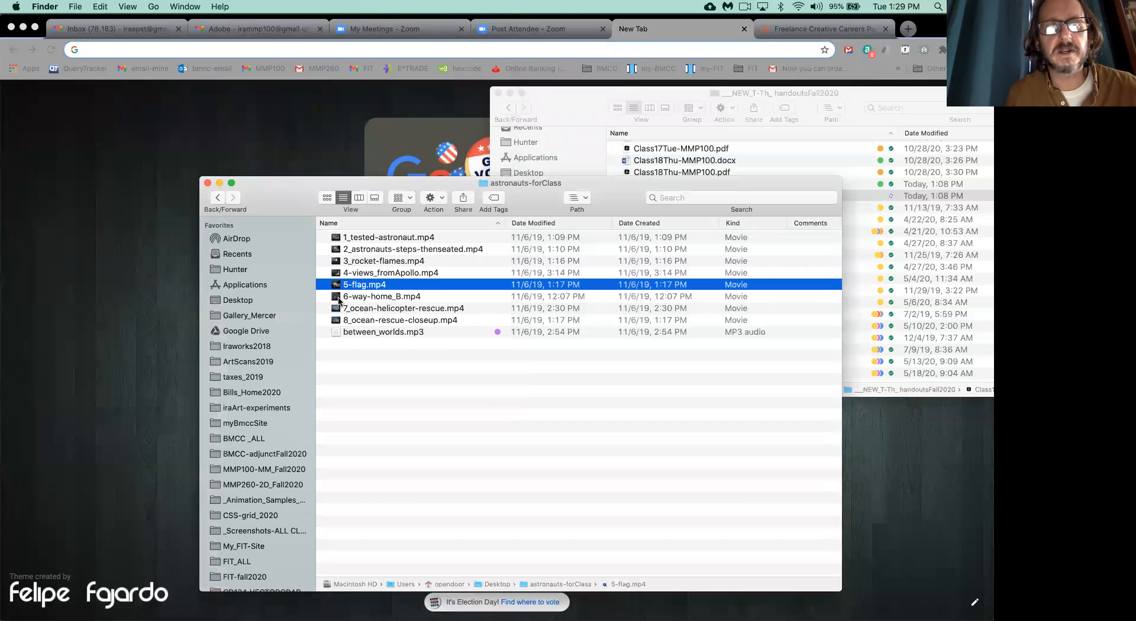
{"action": "double_click", "coordinate": [338, 296]}
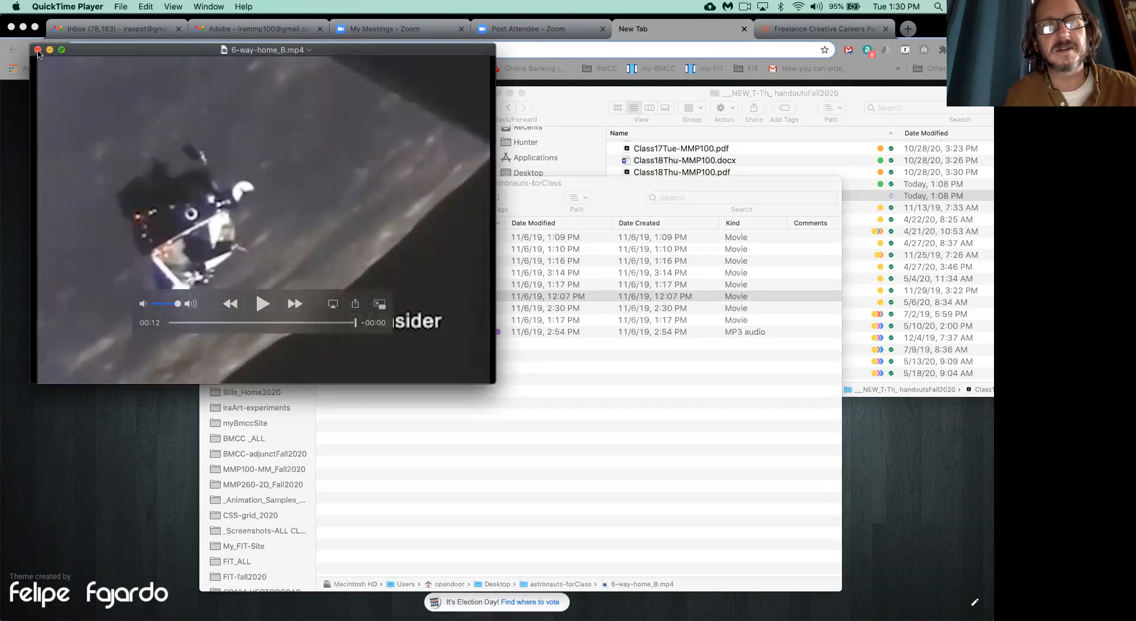
{"action": "left_click", "coordinate": [37, 51]}
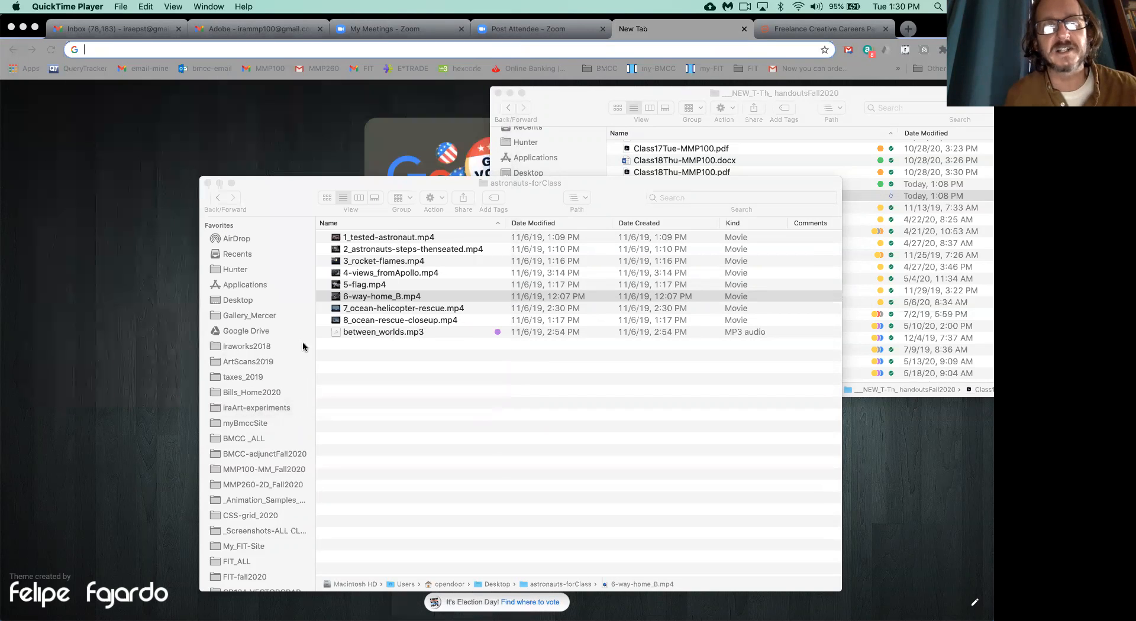
Play 7_ocean-helicopter-rescue.mp4 and 8_ocean-rescue-closeup.mp4 in QuickTime Player, closing each clip after viewing.
{"action": "double_click", "coordinate": [335, 308]}
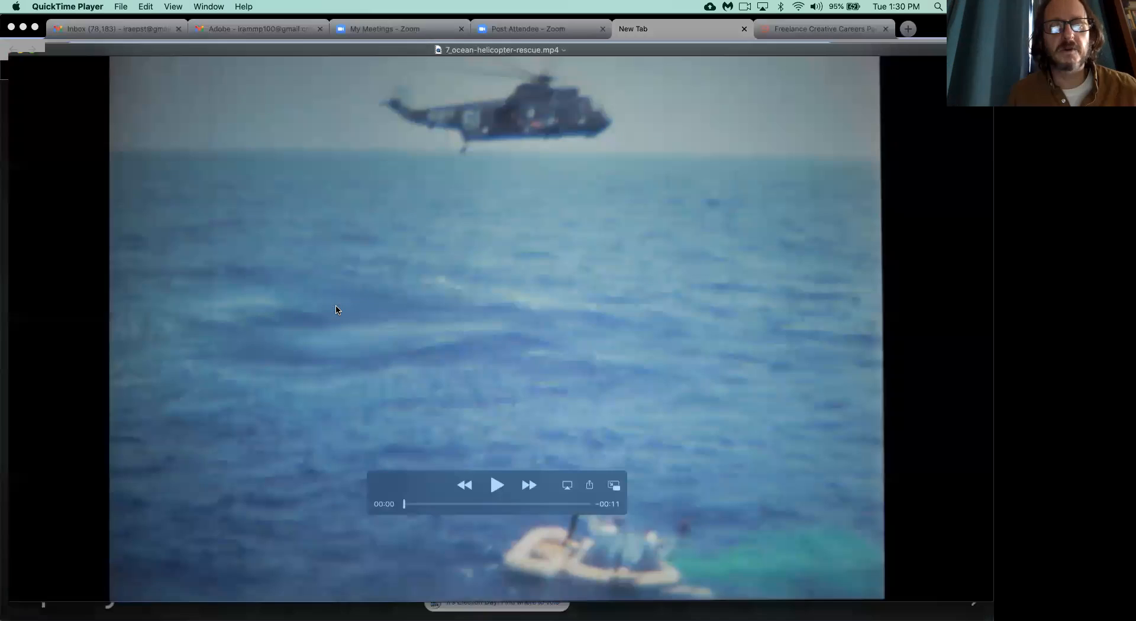
{"action": "left_click", "coordinate": [497, 485]}
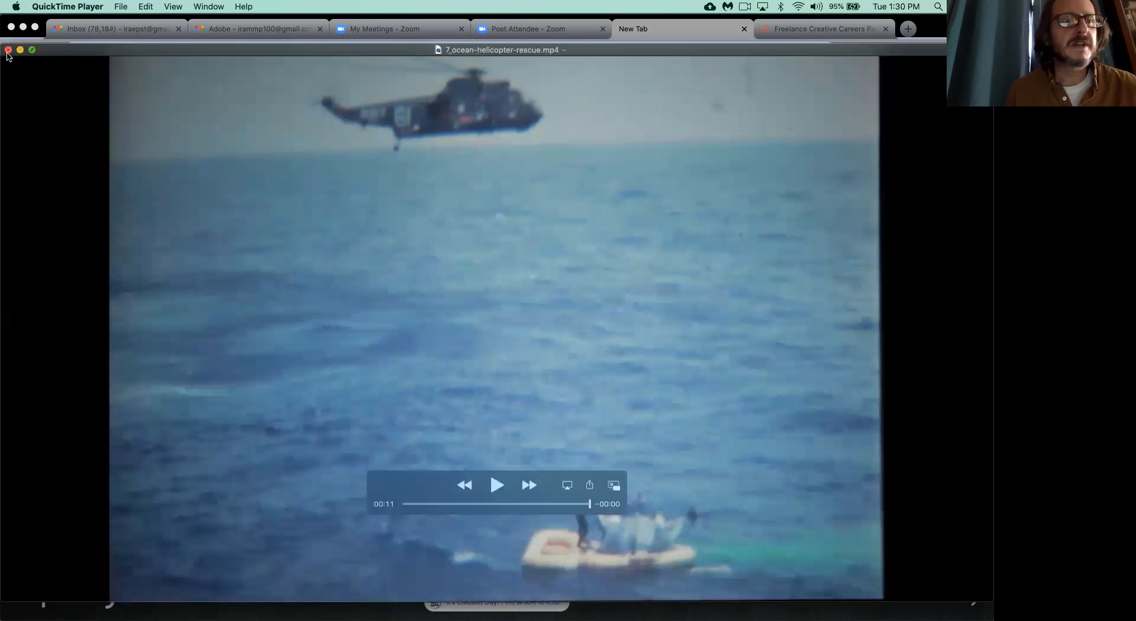
{"action": "left_click", "coordinate": [8, 51]}
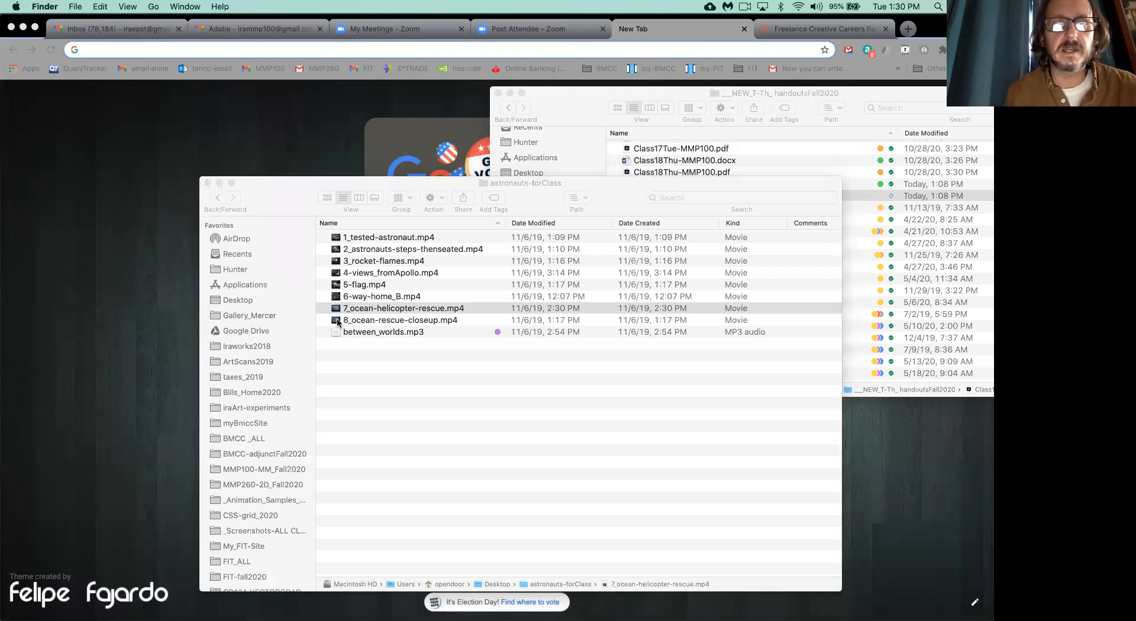
{"action": "double_click", "coordinate": [338, 323]}
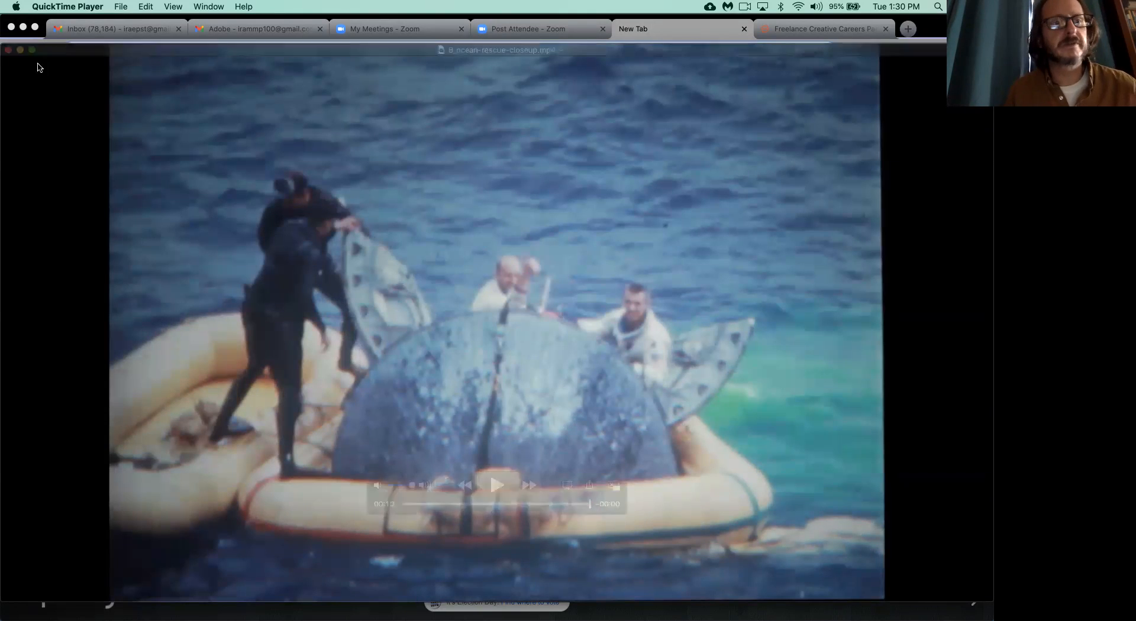
{"action": "left_click", "coordinate": [8, 50]}
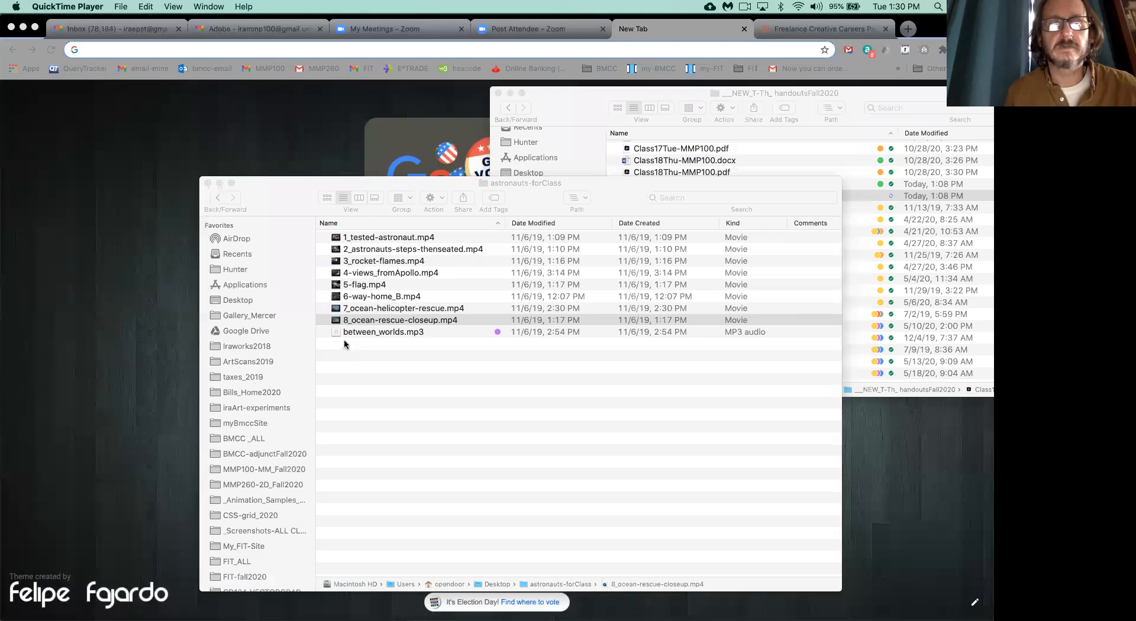
Move the astronauts-forClass window aside and launch Adobe Premiere Pro 2020, shifting its Home window clear of the screen edge.
{"action": "left_click_drag", "start_coordinate": [273, 180], "coordinate": [392, 183]}
{"action": "left_click_drag", "start_coordinate": [468, 189], "coordinate": [546, 187]}
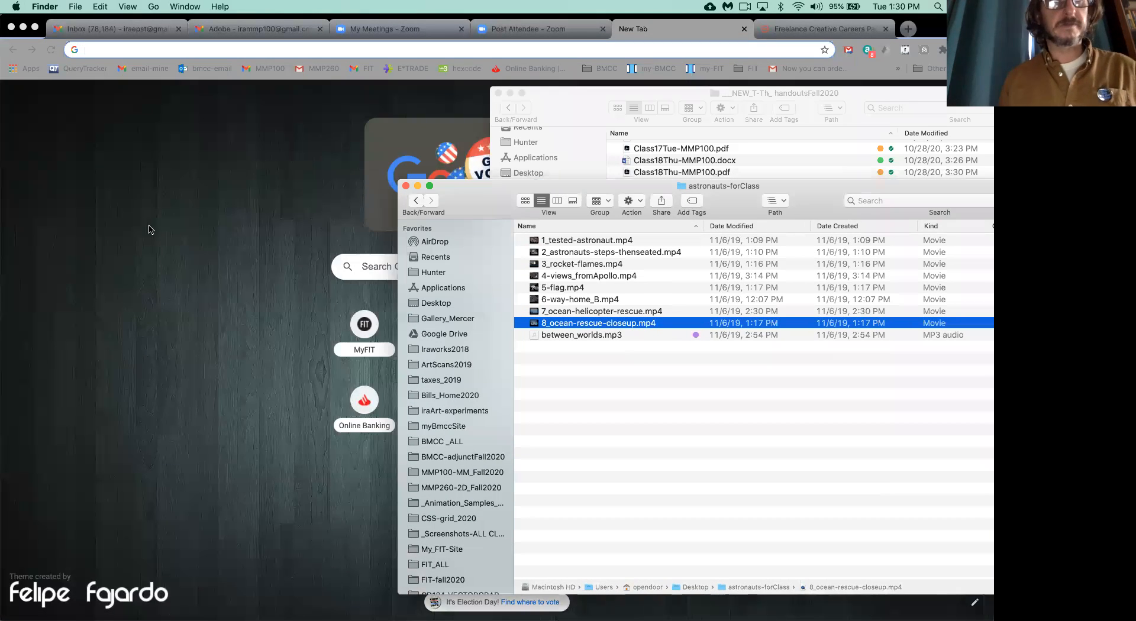
{"action": "mouse_move", "coordinate": [286, 610]}
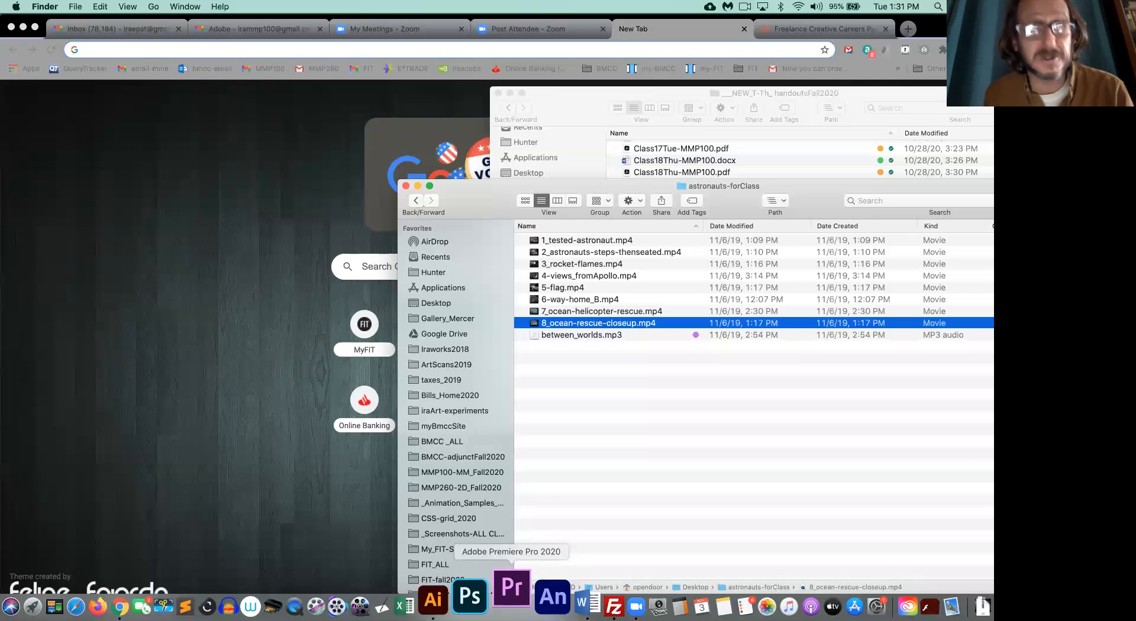
{"action": "left_click", "coordinate": [512, 583]}
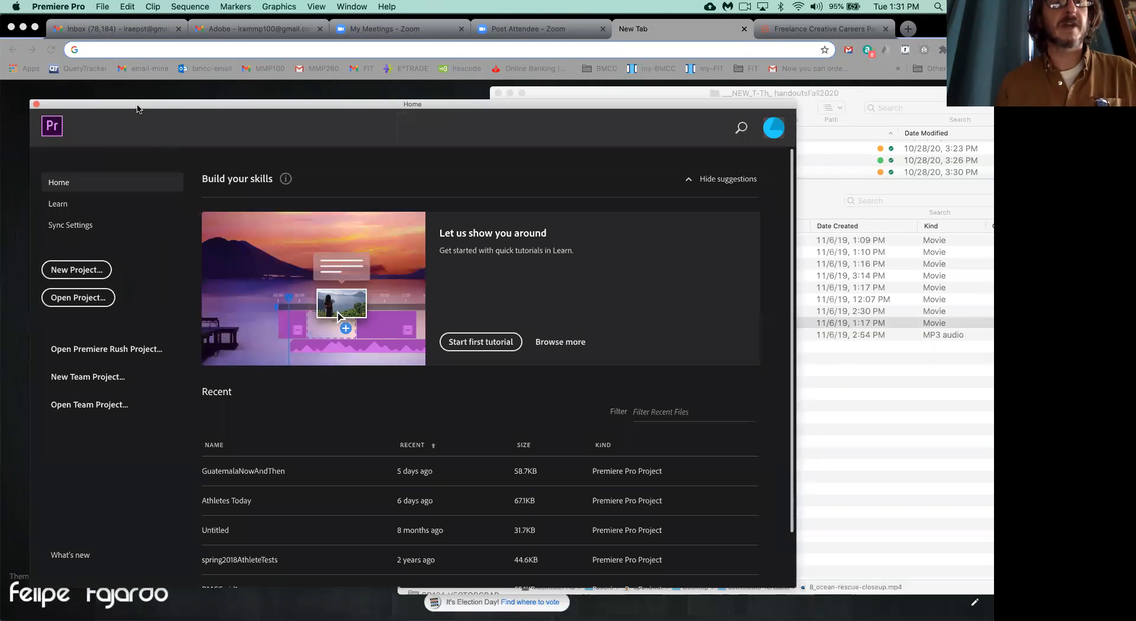
{"action": "left_click_drag", "start_coordinate": [139, 107], "coordinate": [199, 109]}
Start a new Premiere Pro project and name it Apollo.
{"action": "left_click", "coordinate": [135, 272]}
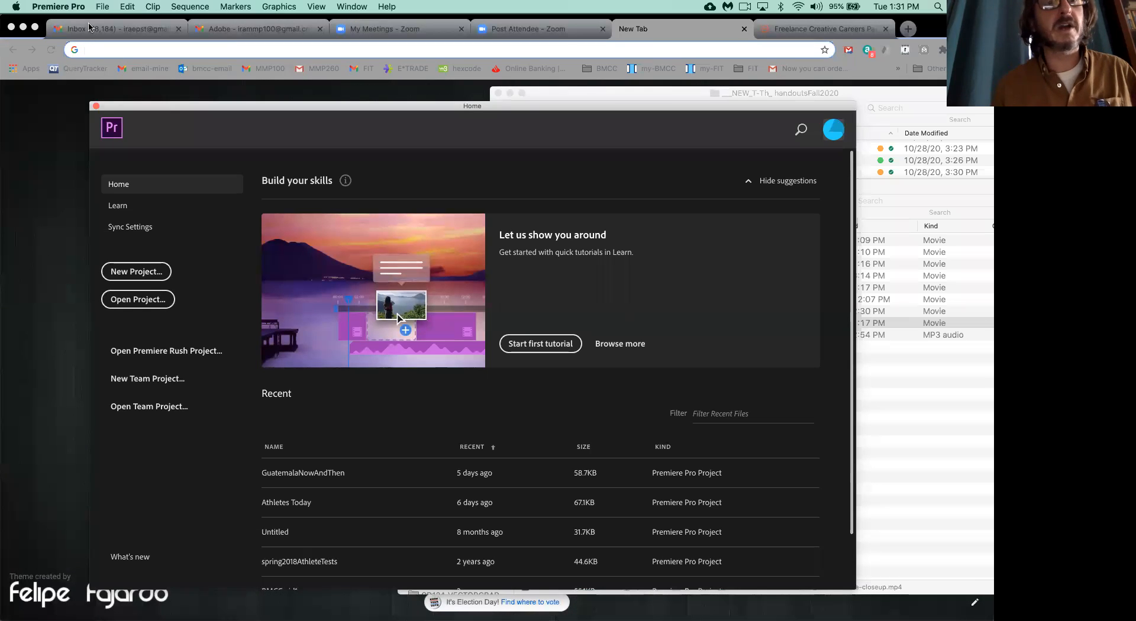
{"action": "left_click", "coordinate": [106, 7]}
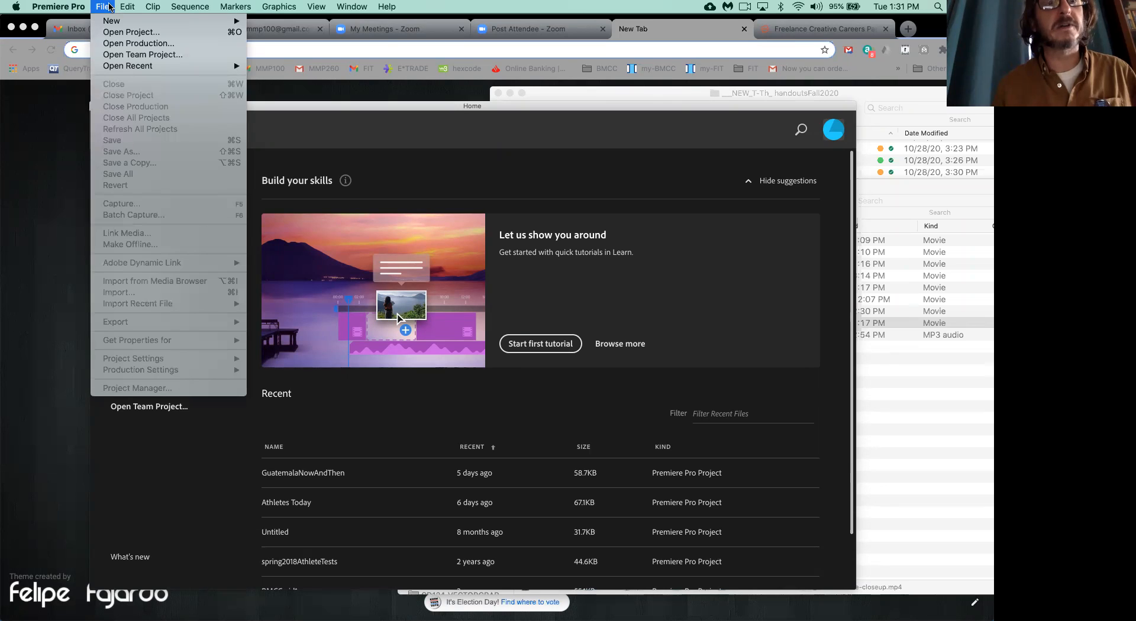
{"action": "mouse_move", "coordinate": [113, 20]}
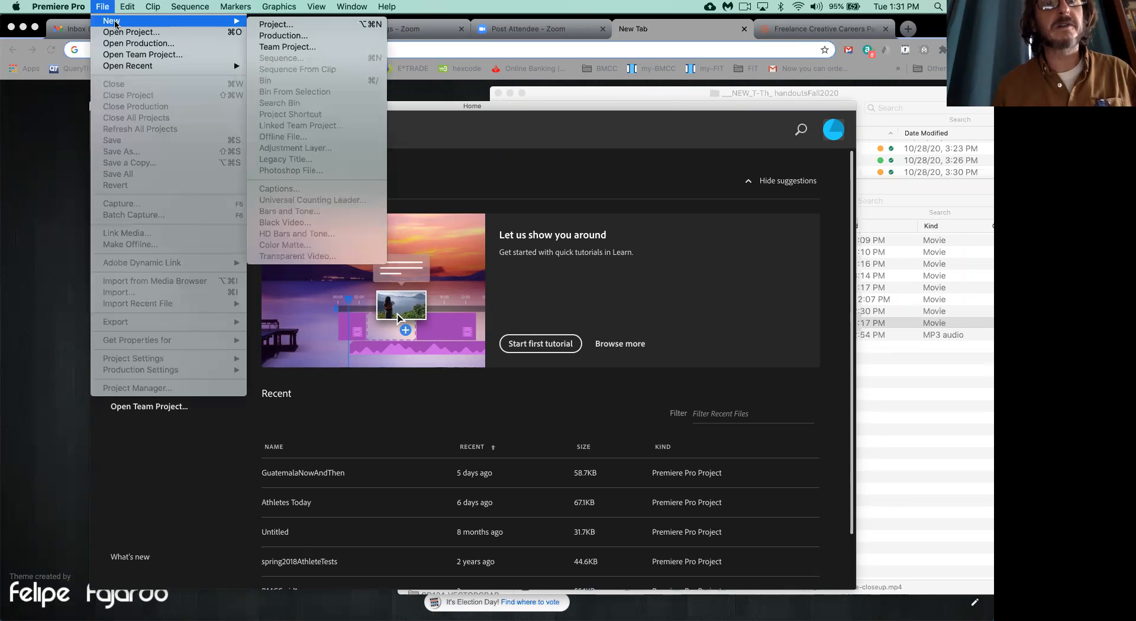
{"action": "left_click", "coordinate": [284, 25]}
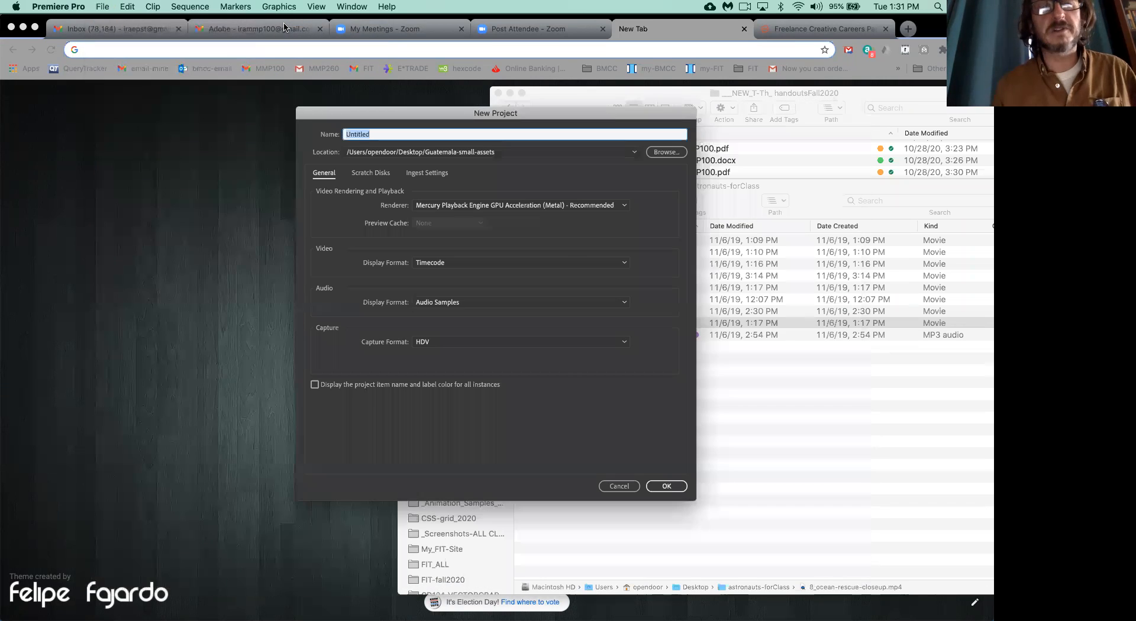
{"action": "left_click_drag", "start_coordinate": [380, 116], "coordinate": [340, 212]}
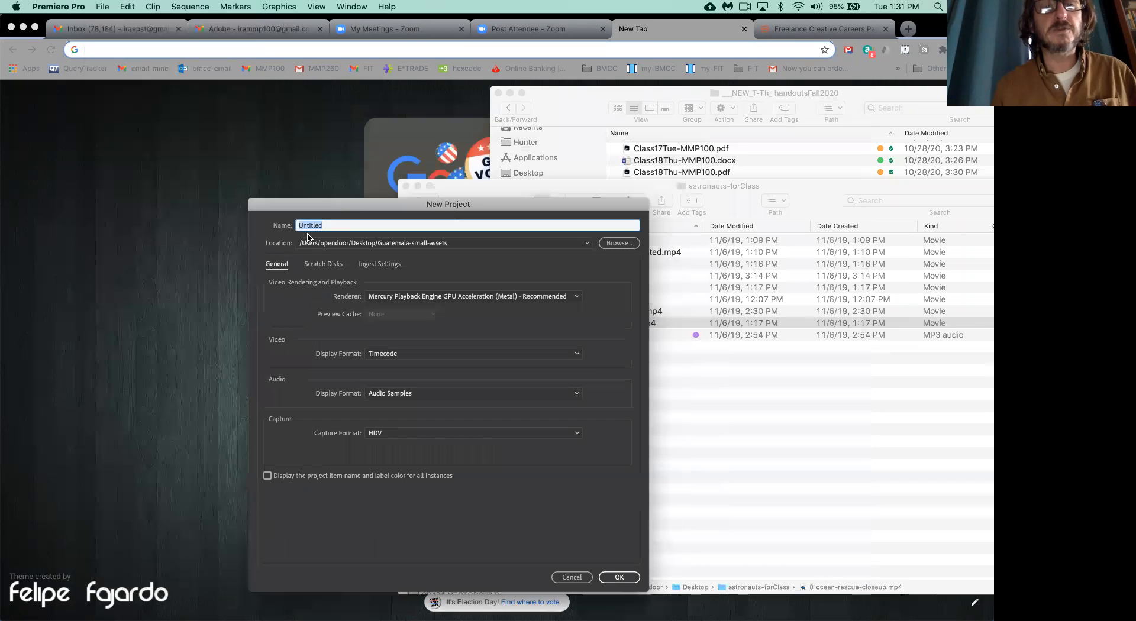
{"action": "type", "text": "Apollo"}
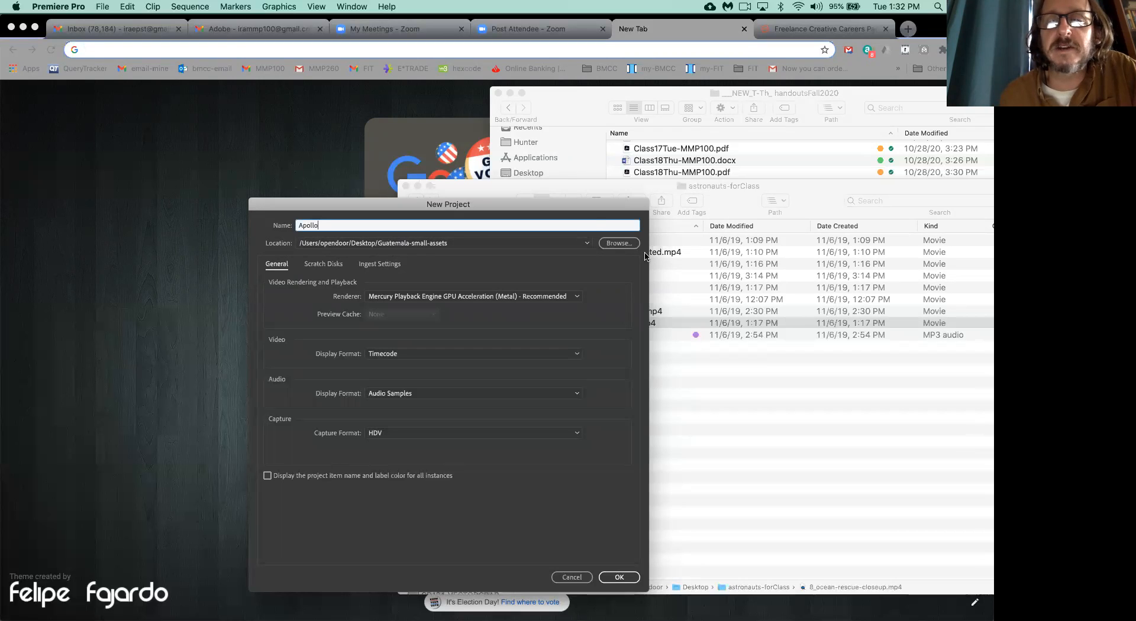
Set the project's save location to the astronauts-forClass folder on the Desktop.
{"action": "left_click", "coordinate": [620, 244]}
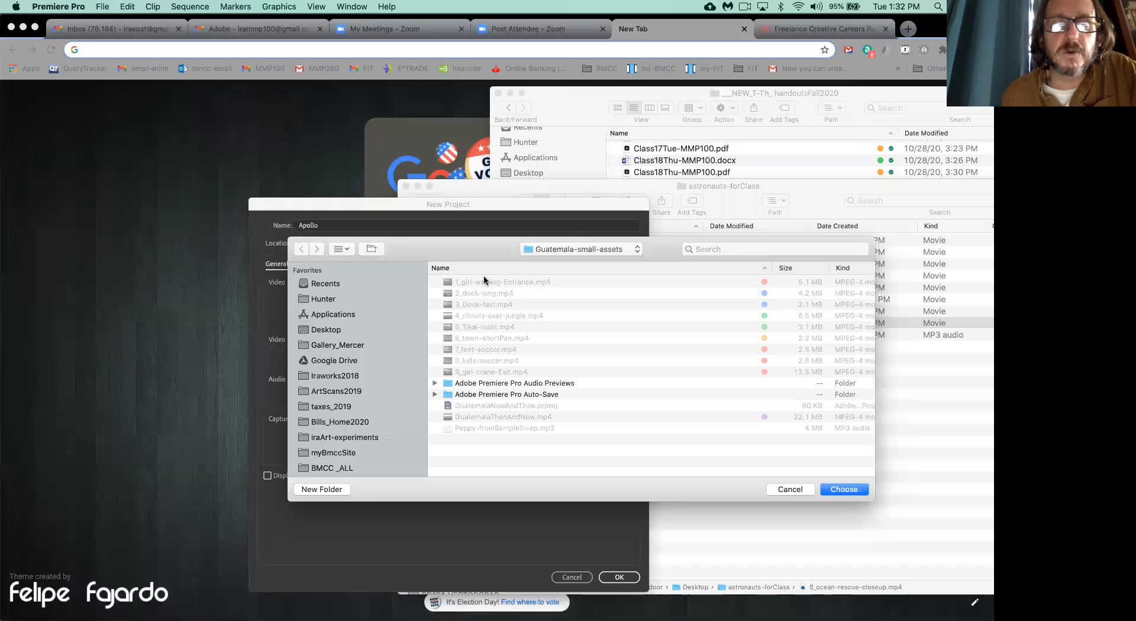
{"action": "left_click", "coordinate": [327, 336]}
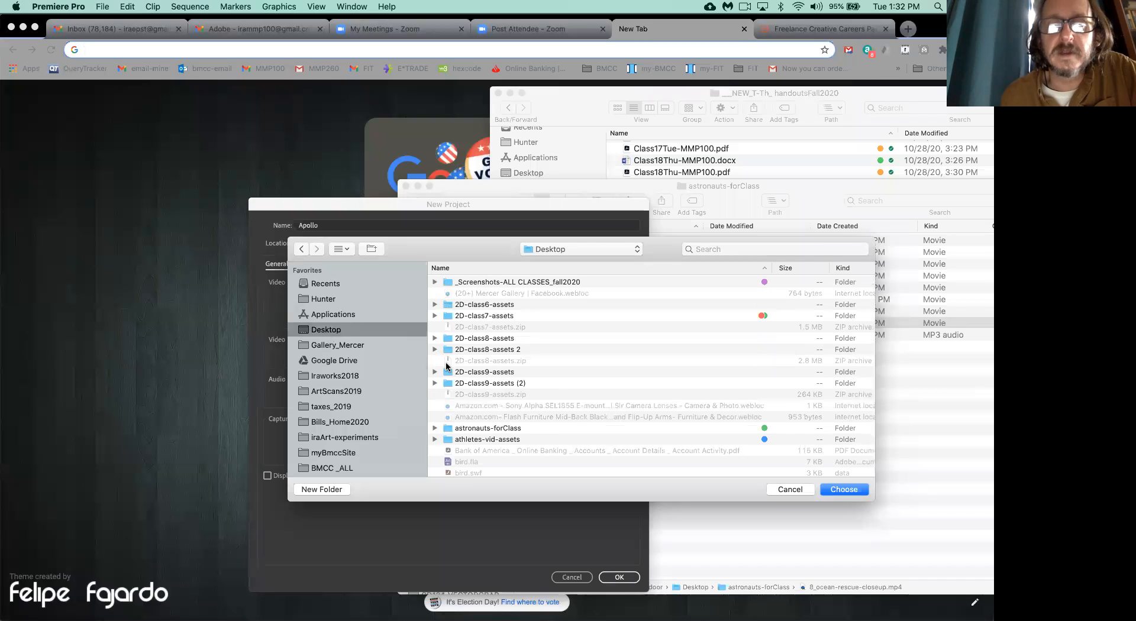
{"action": "scroll", "coordinate": [447, 367], "scroll_direction": "down", "scroll_amount": 3}
{"action": "scroll", "coordinate": [447, 367], "scroll_direction": "down", "scroll_amount": 1}
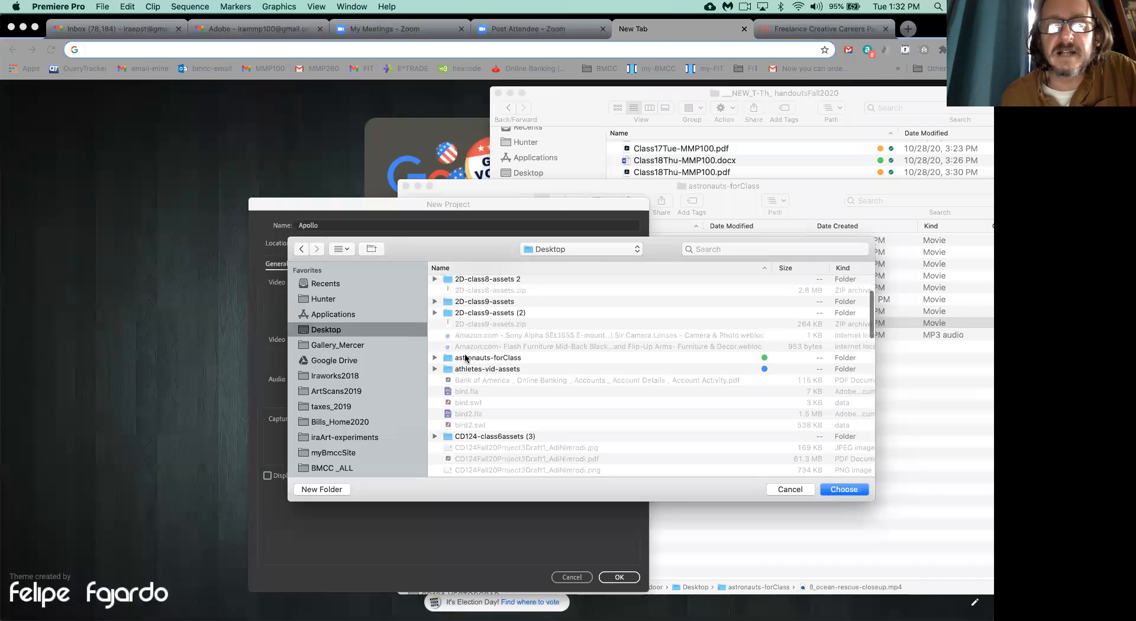
{"action": "double_click", "coordinate": [447, 358]}
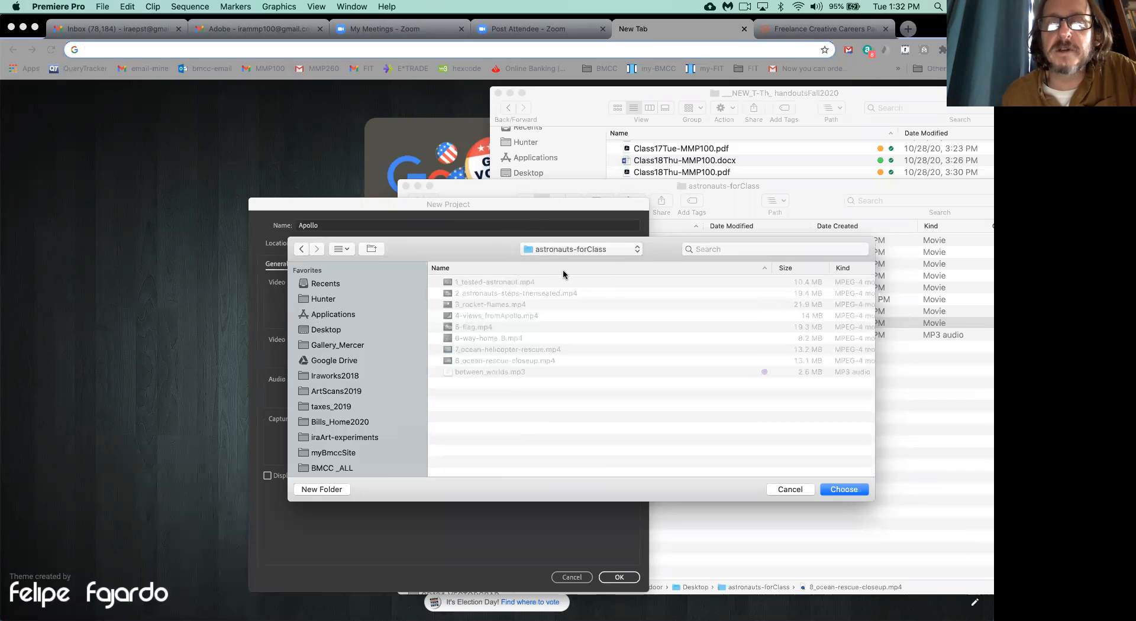
{"action": "left_click", "coordinate": [626, 250]}
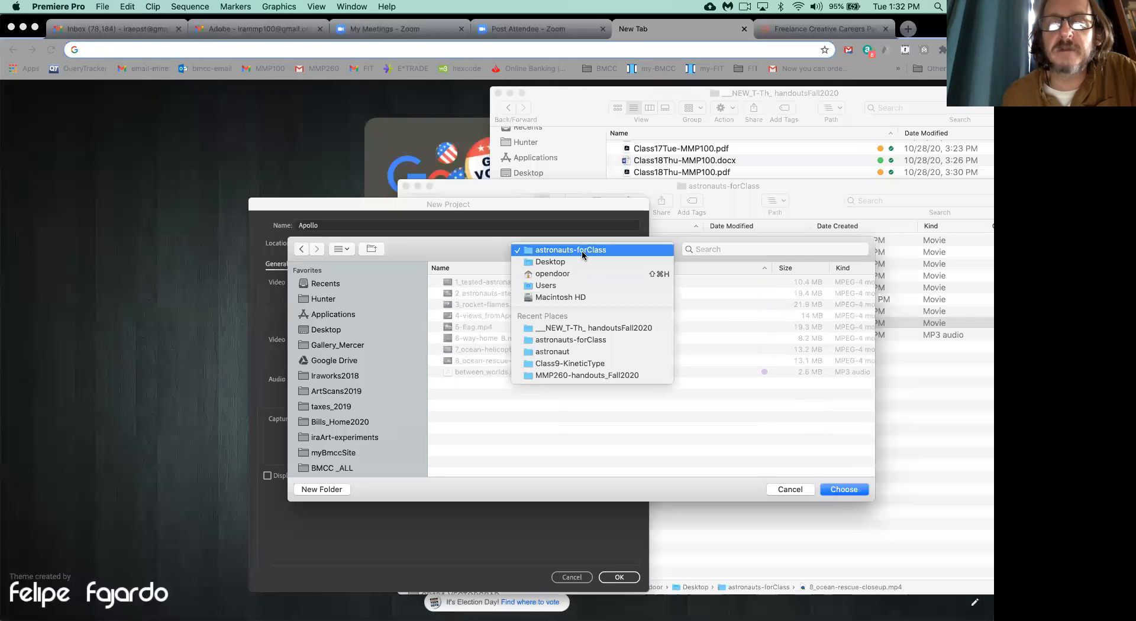
{"action": "left_click", "coordinate": [597, 251]}
{"action": "left_click", "coordinate": [853, 490]}
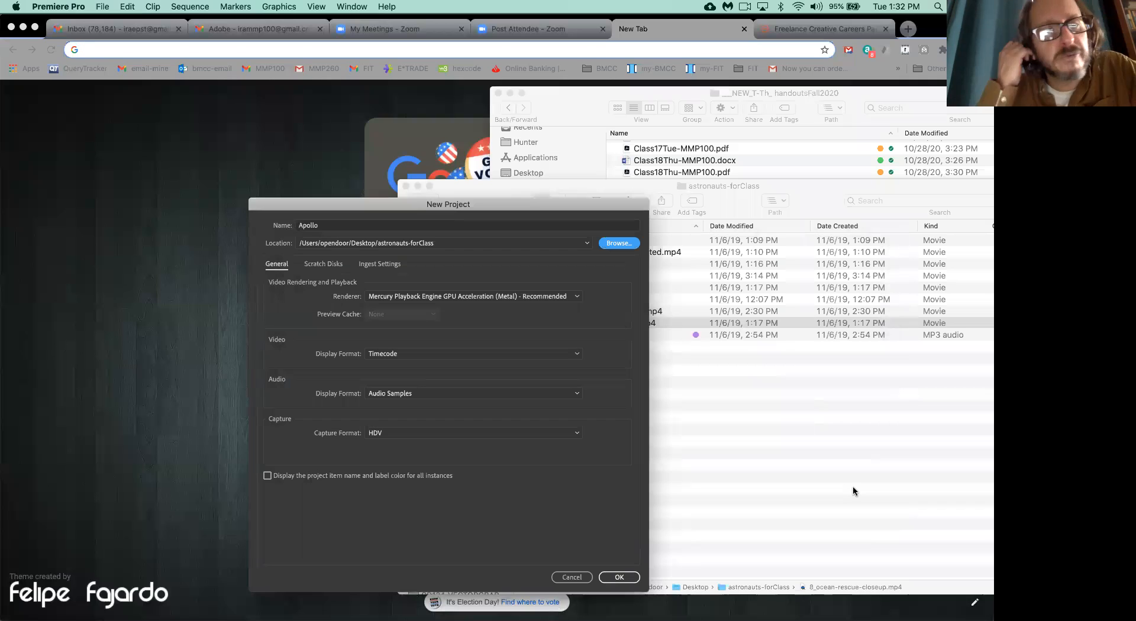
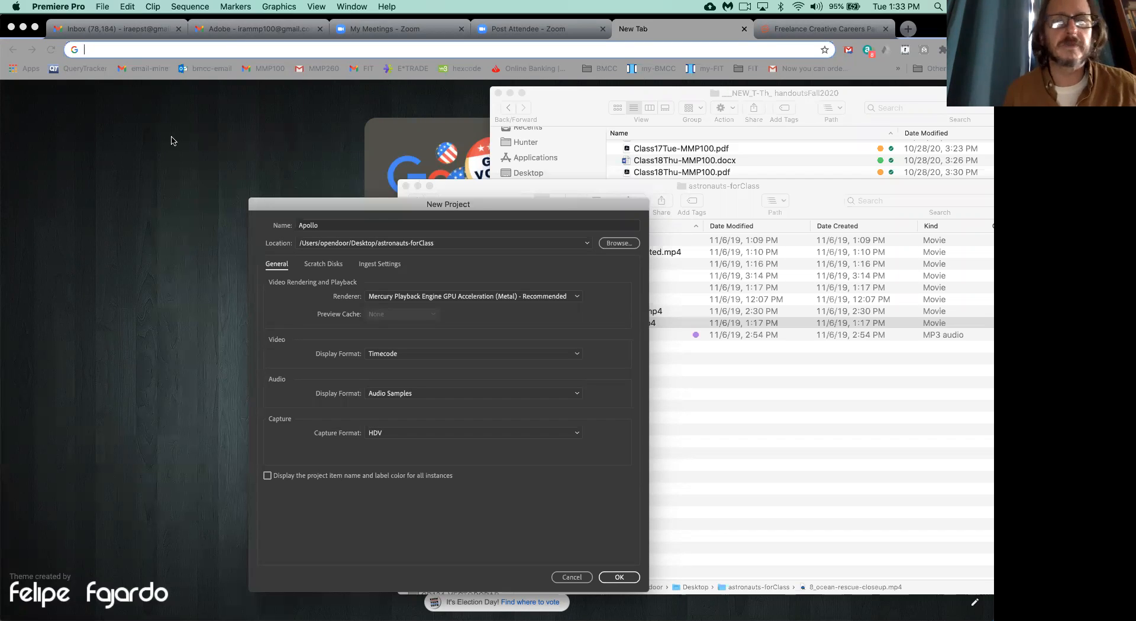
Create the Apollo project with the remaining default settings and widen the Project panel.
{"action": "left_click_drag", "start_coordinate": [379, 213], "coordinate": [363, 131]}
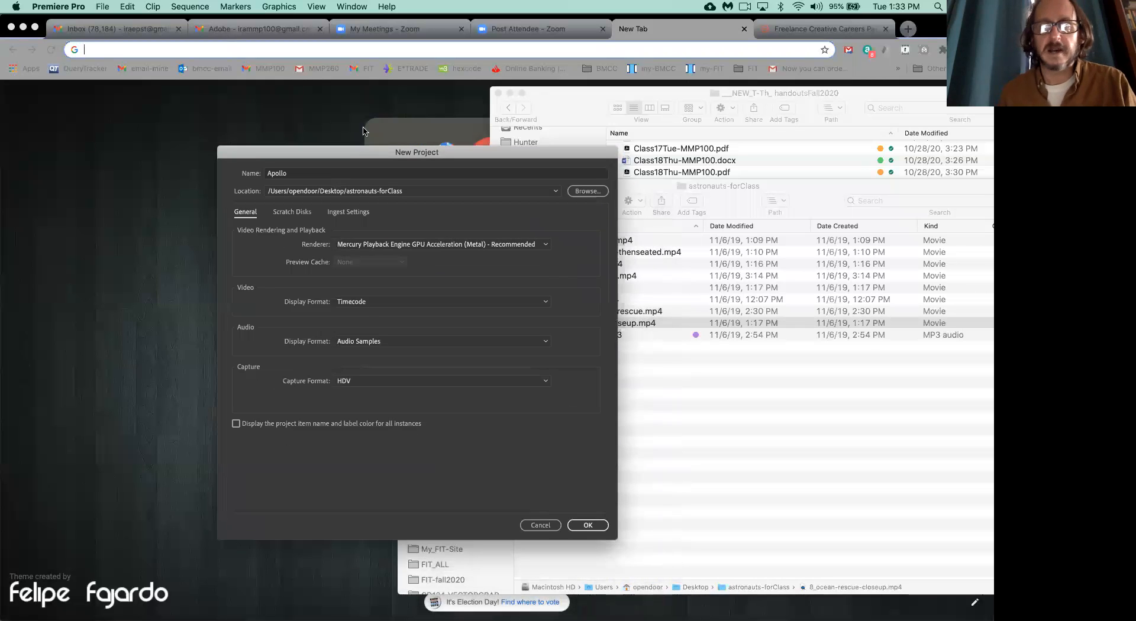
{"action": "left_click", "coordinate": [611, 502]}
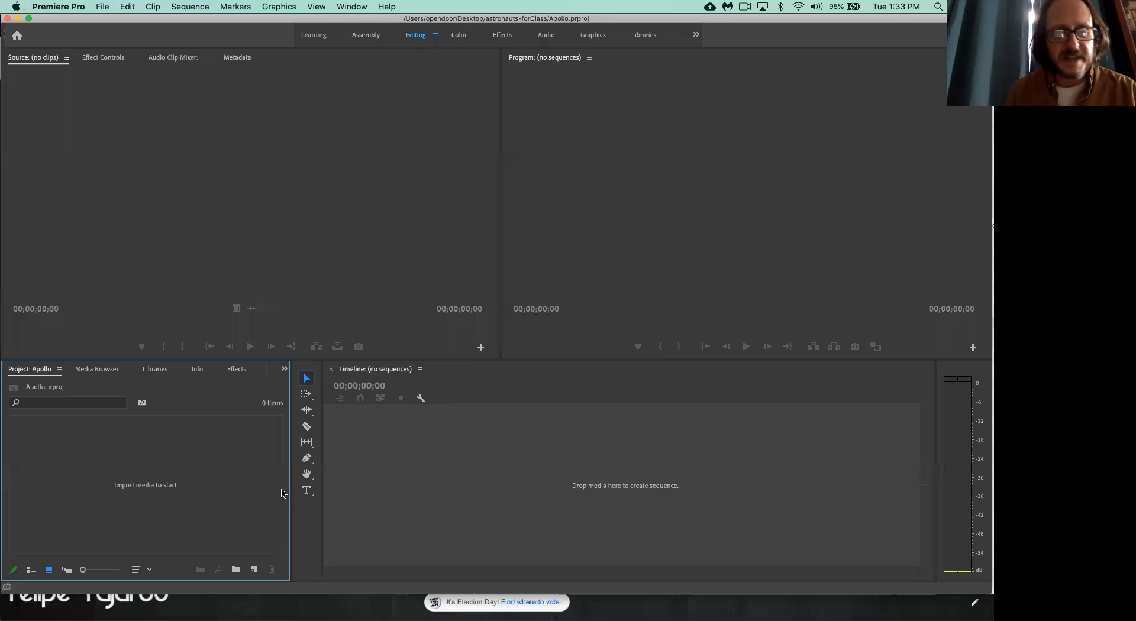
{"action": "left_click_drag", "start_coordinate": [290, 494], "coordinate": [402, 491]}
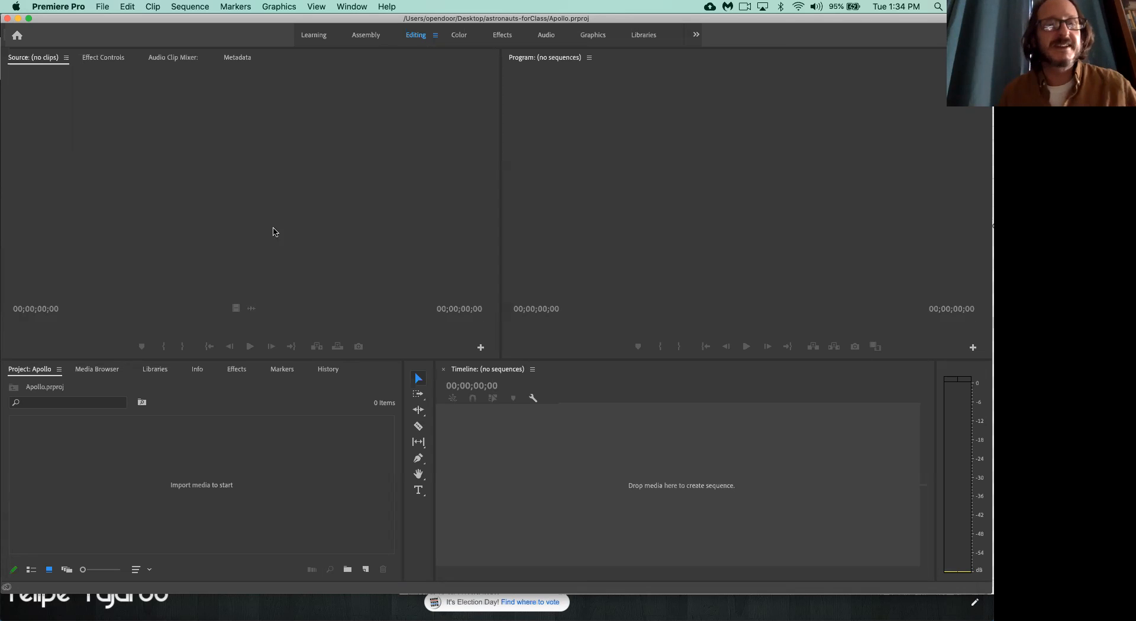
Import the eight numbered MP4 clips and between_worlds.mp3 from the astronauts-forClass folder, leaving out Apollo.prproj.
{"action": "left_click", "coordinate": [100, 7]}
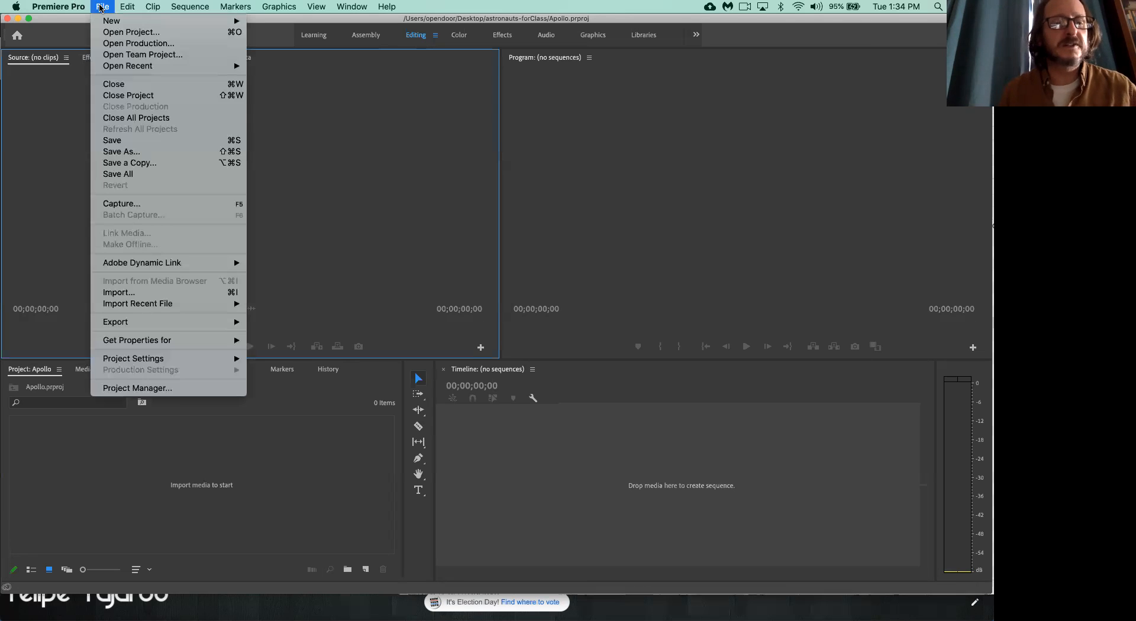
{"action": "left_click", "coordinate": [164, 292]}
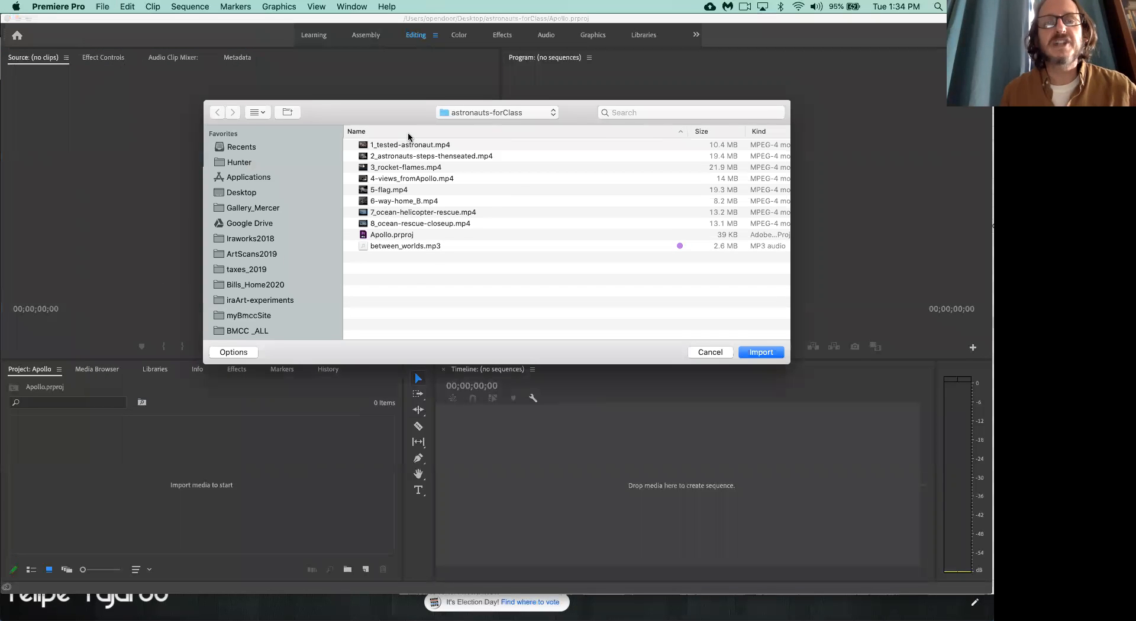
{"action": "left_click_drag", "start_coordinate": [388, 113], "coordinate": [437, 183]}
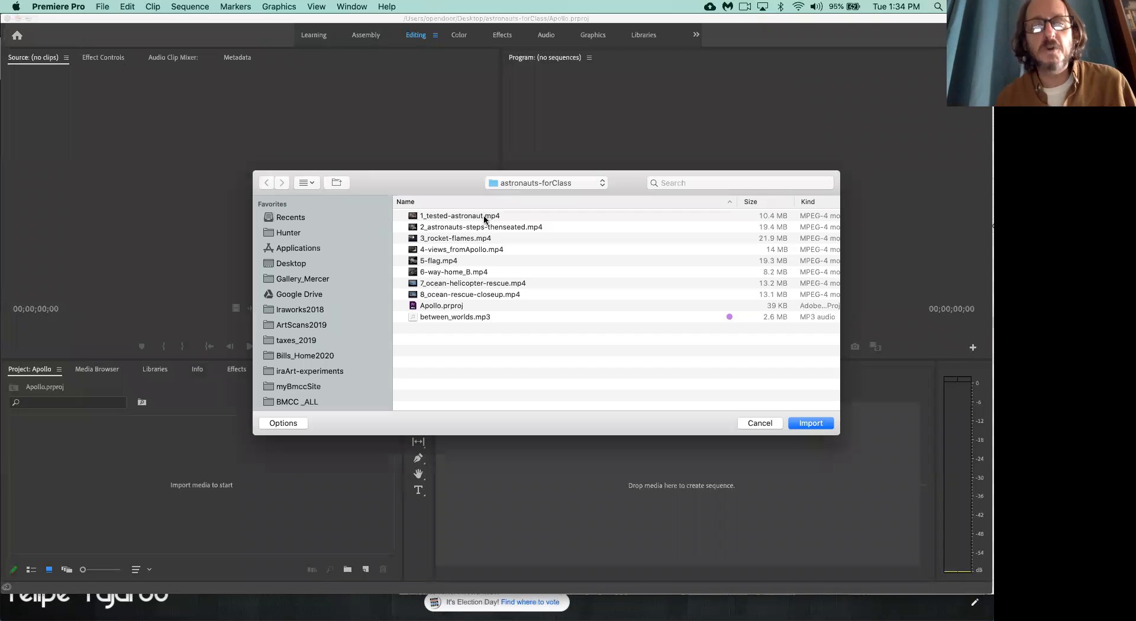
{"action": "left_click", "coordinate": [454, 307]}
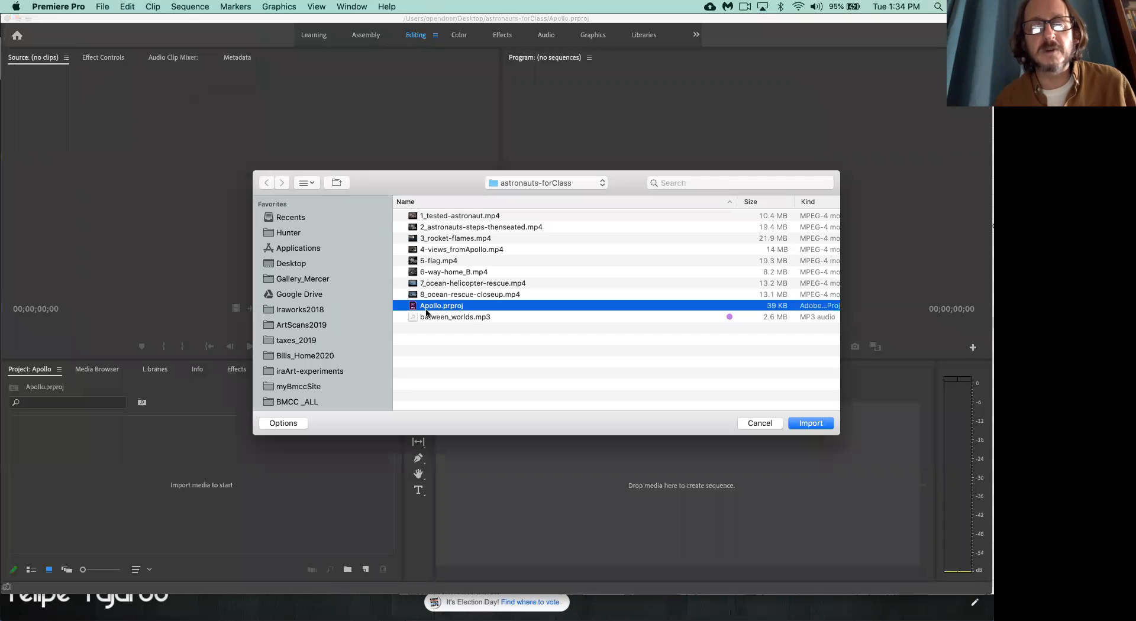
{"action": "left_click", "coordinate": [462, 216]}
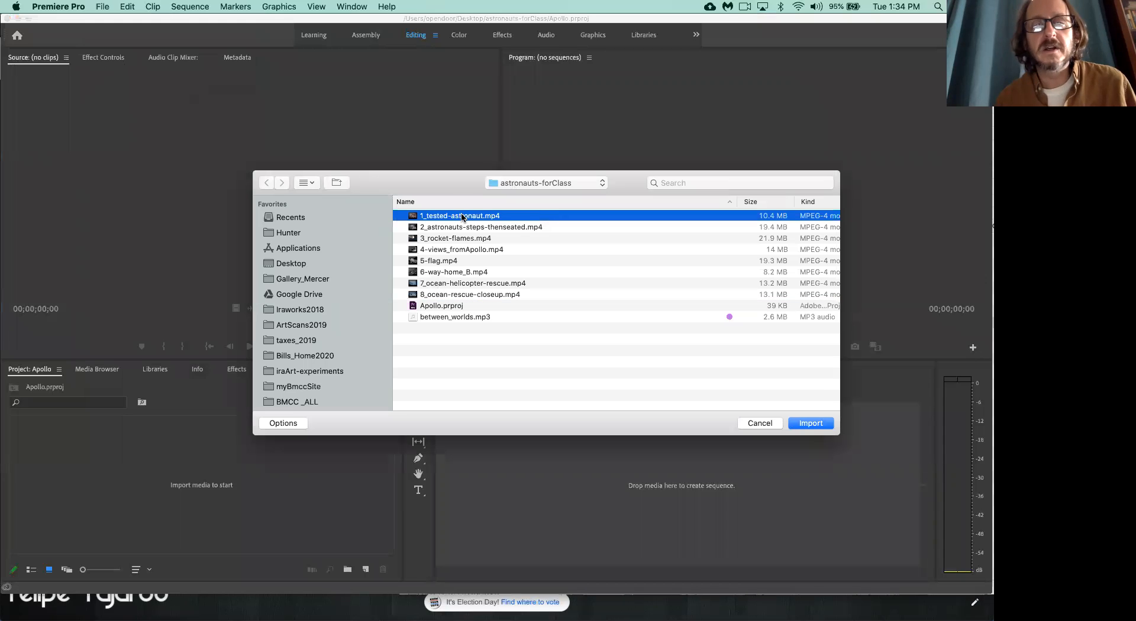
{"action": "left_click", "coordinate": [461, 319], "text": "shift"}
{"action": "left_click", "coordinate": [453, 306], "text": "super"}
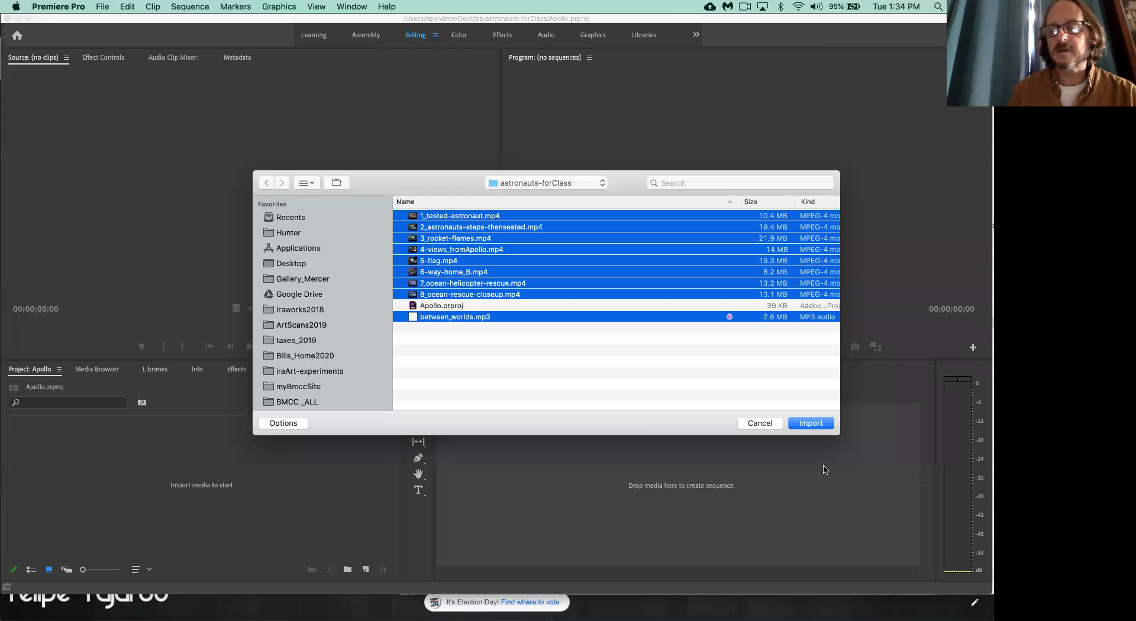
{"action": "left_click", "coordinate": [815, 424]}
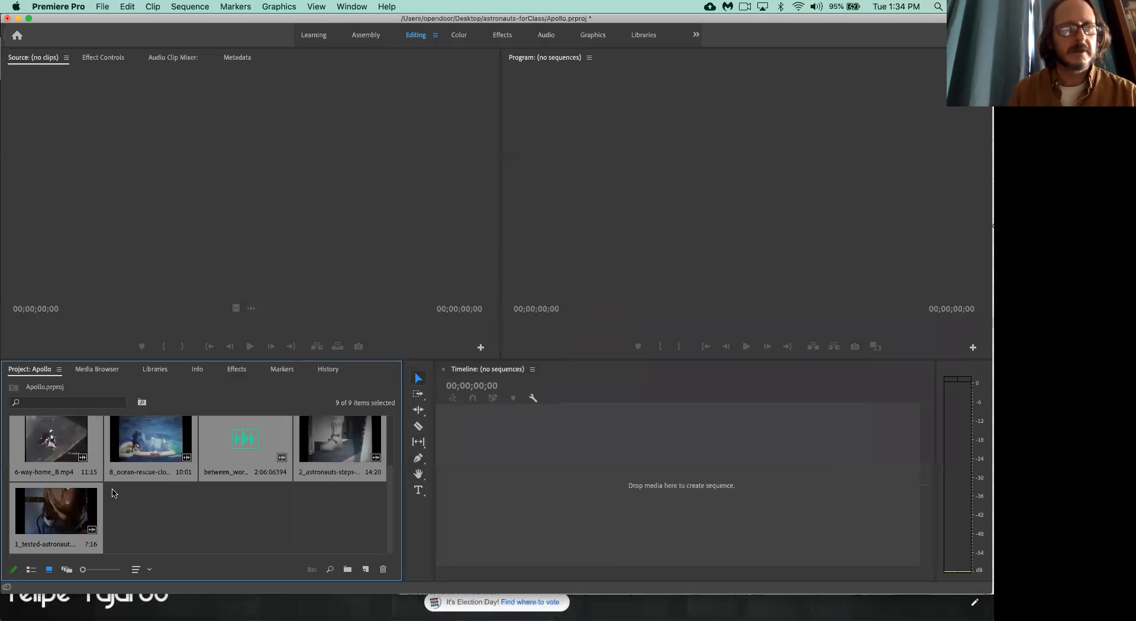
Look through the imported media thumbnails and open 1_tested-astronaut.mp4 in the Source Monitor.
{"action": "left_click", "coordinate": [213, 138]}
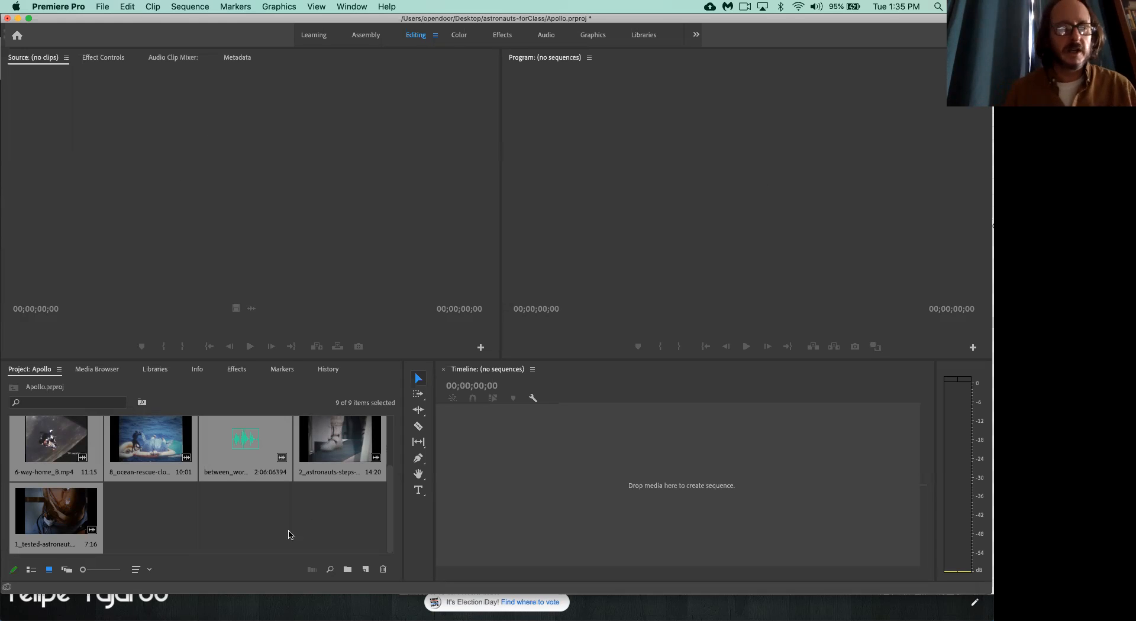
{"action": "scroll", "coordinate": [213, 503], "scroll_direction": "up", "scroll_amount": 2}
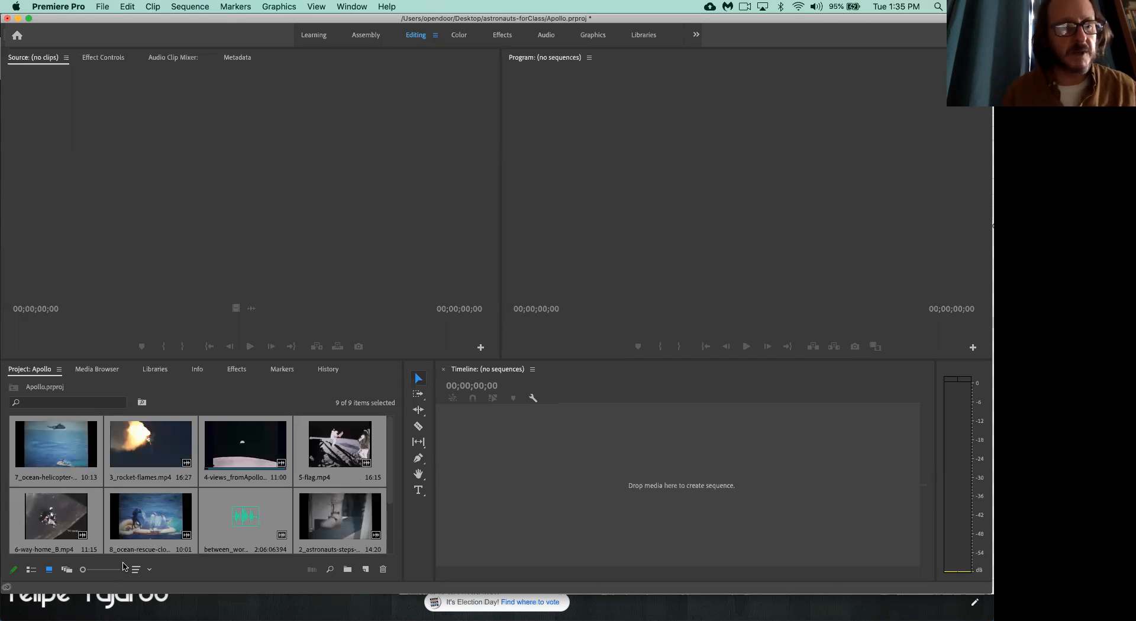
{"action": "scroll", "coordinate": [288, 514], "scroll_direction": "down", "scroll_amount": 2}
{"action": "scroll", "coordinate": [289, 514], "scroll_direction": "up", "scroll_amount": 2}
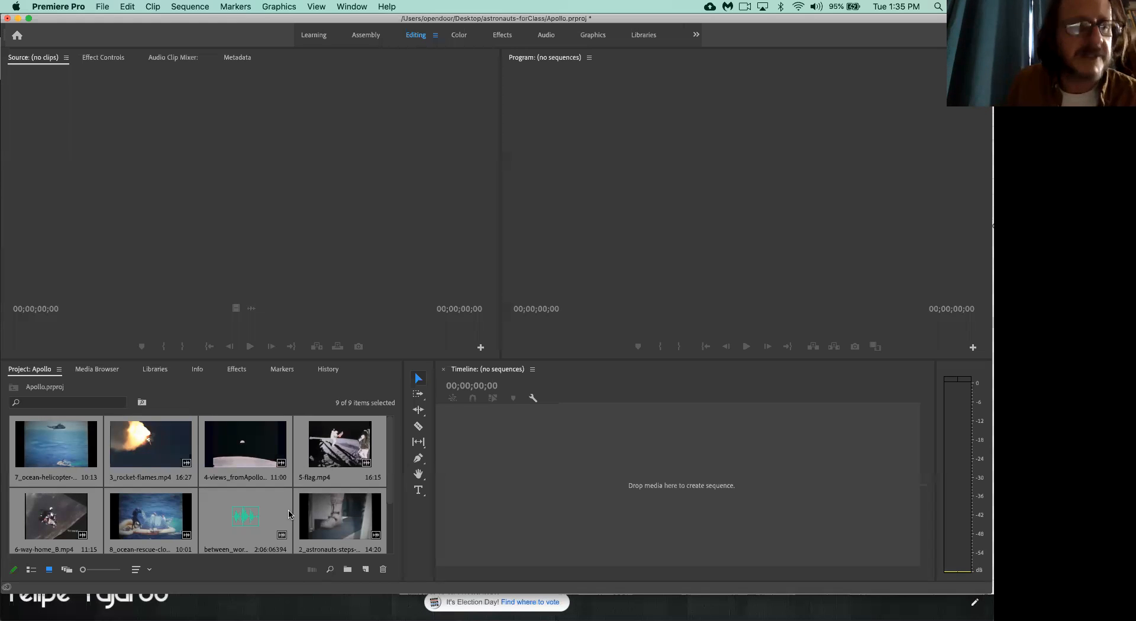
{"action": "left_click_drag", "start_coordinate": [392, 495], "coordinate": [397, 548]}
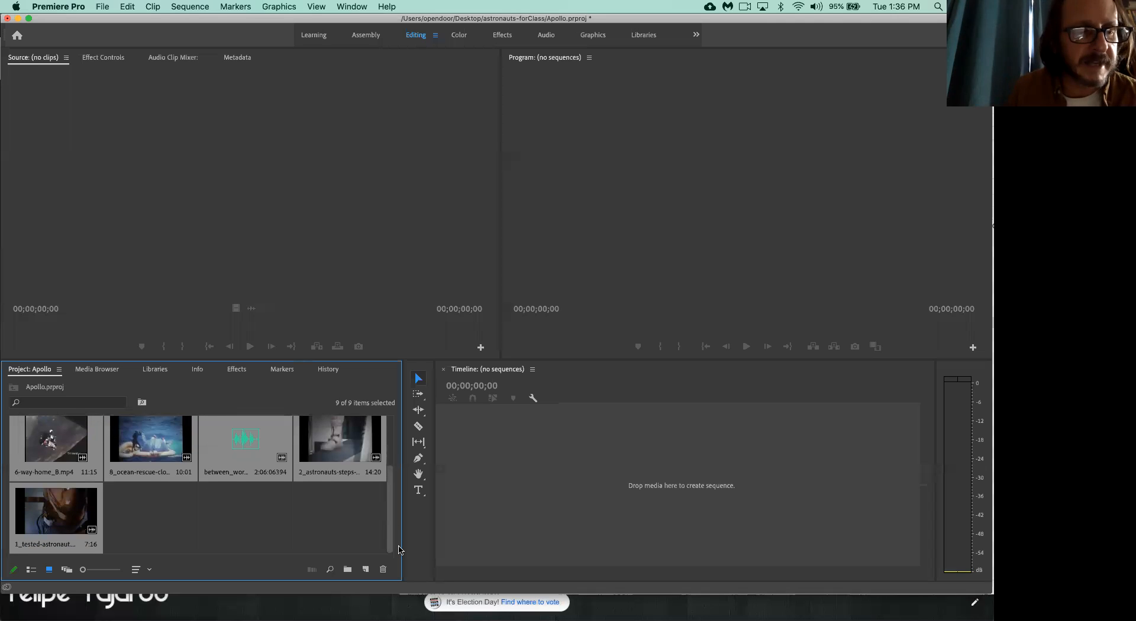
{"action": "left_click", "coordinate": [72, 519]}
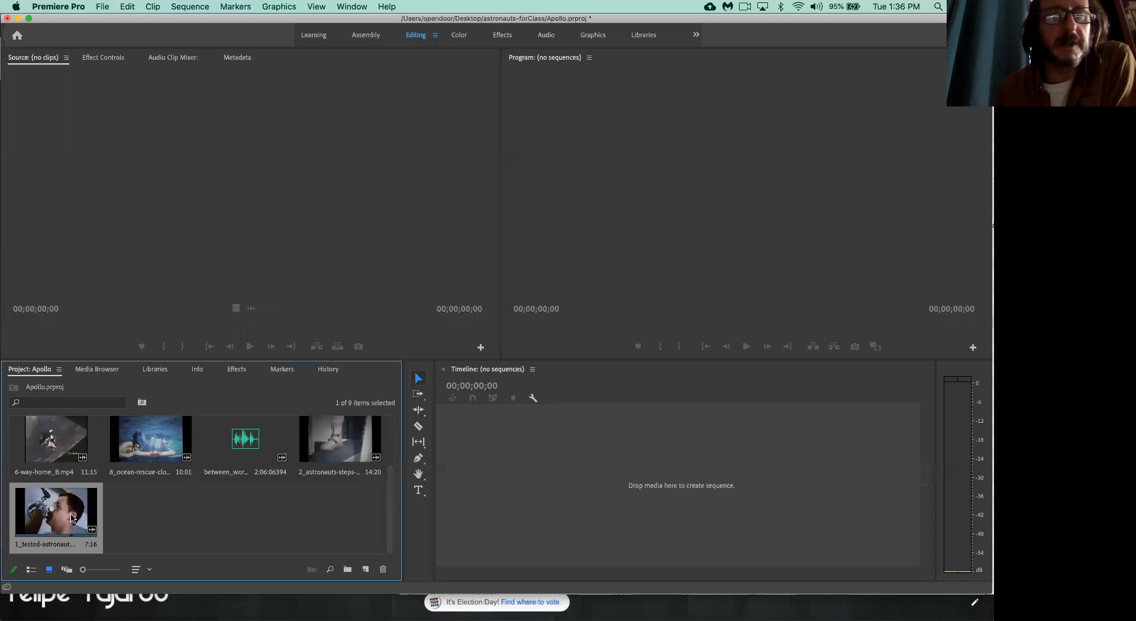
{"action": "double_click", "coordinate": [72, 518]}
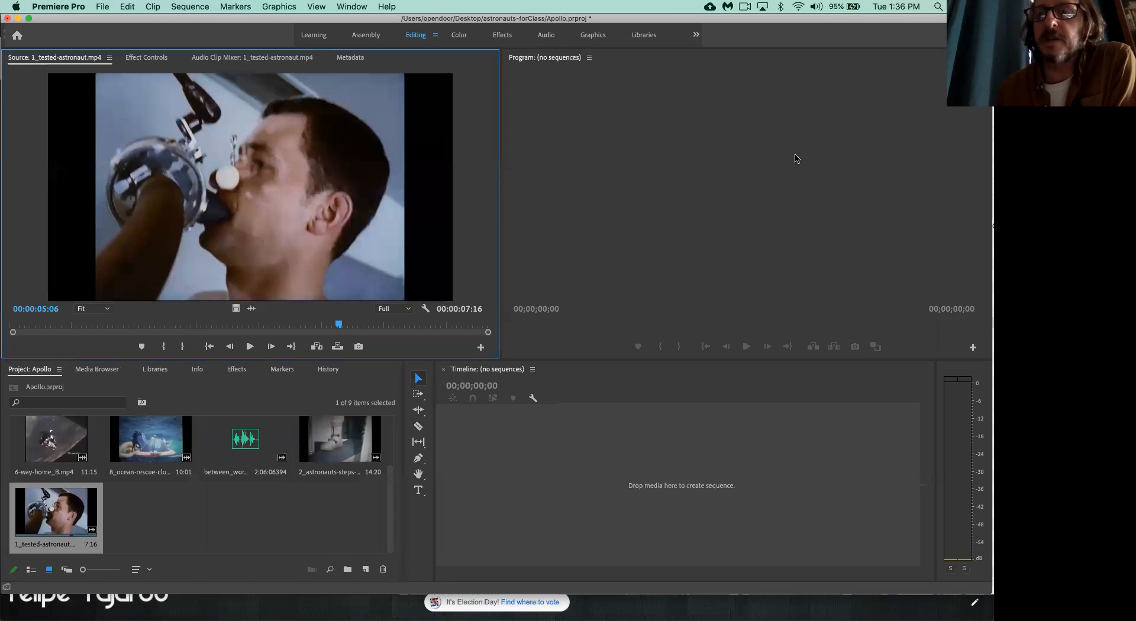
{"action": "left_click", "coordinate": [773, 147]}
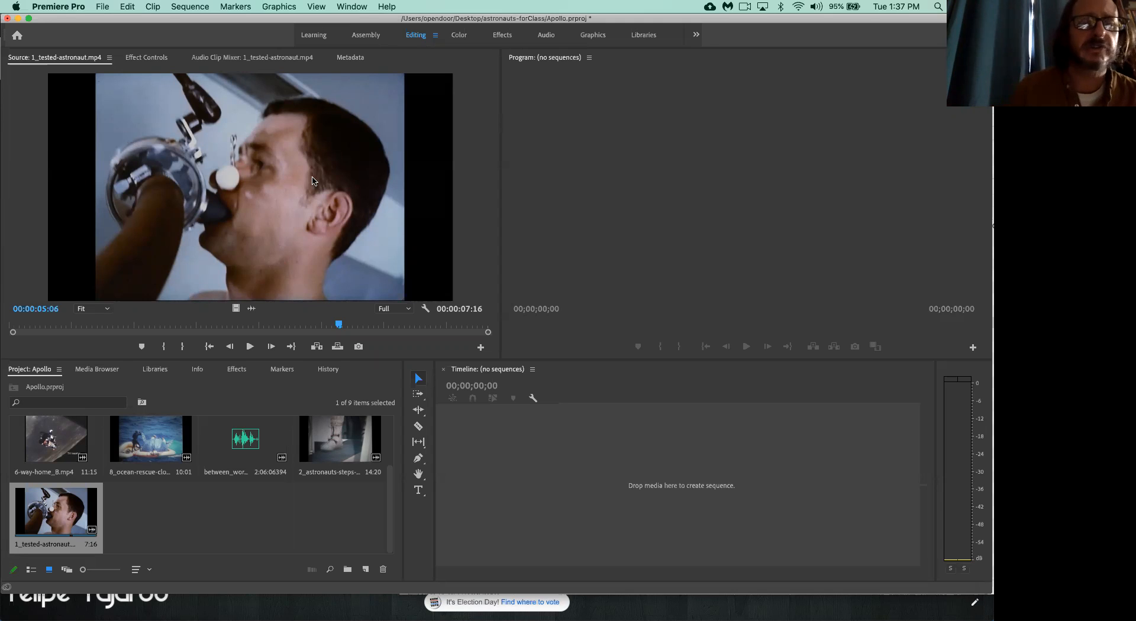
Rewind 1_tested-astronaut.mp4 to its start and play it through to the end in the Source Monitor.
{"action": "left_click", "coordinate": [339, 327]}
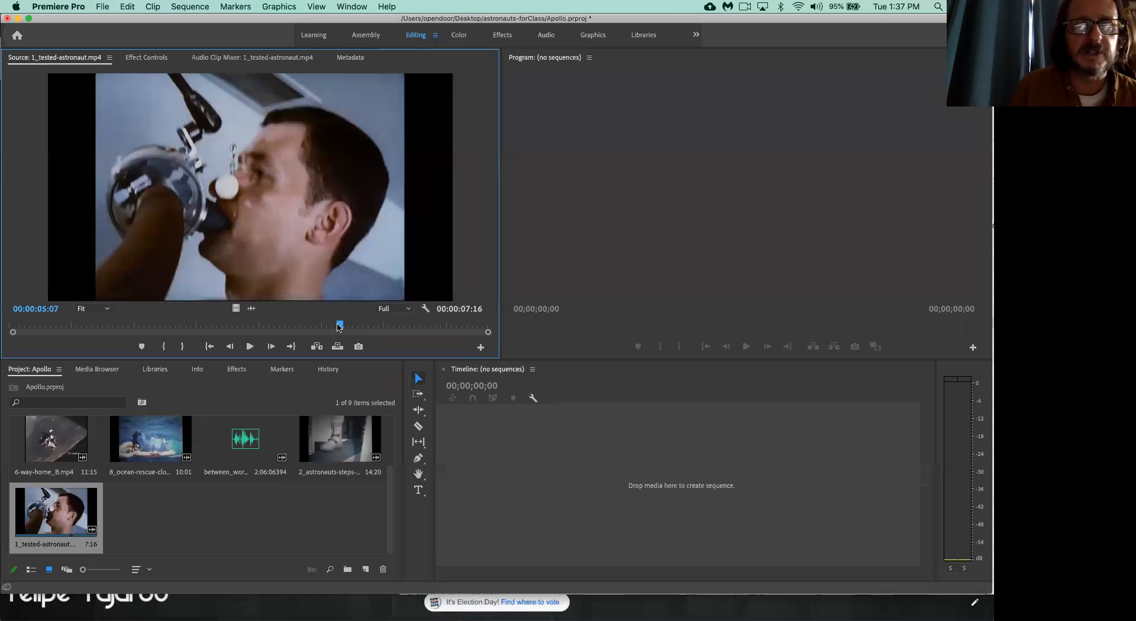
{"action": "key", "text": "j"}
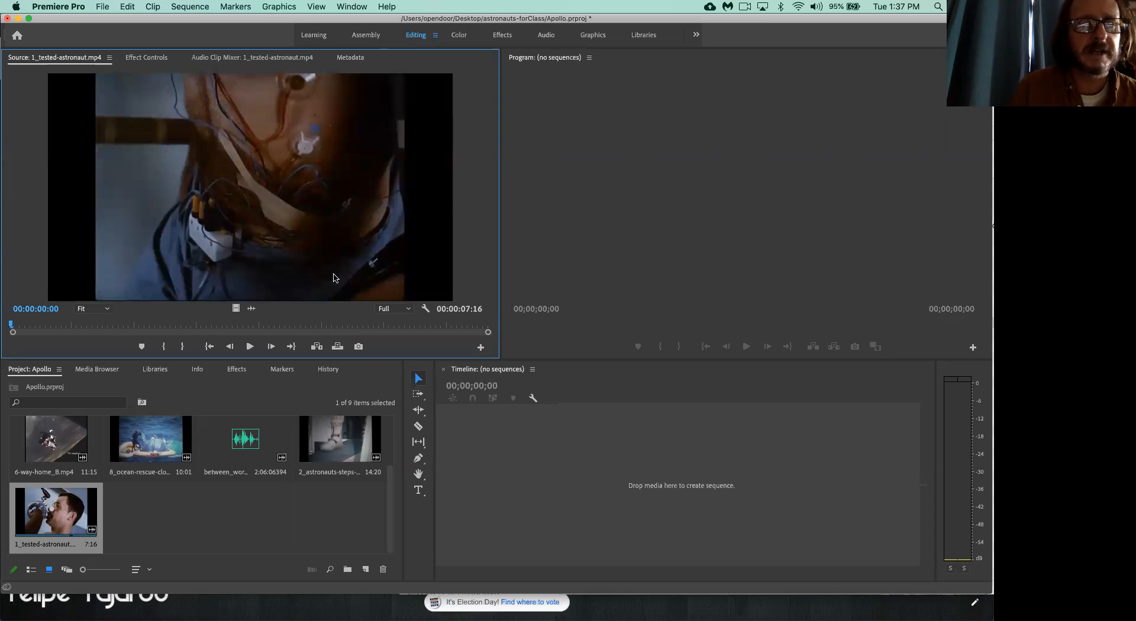
{"action": "key", "text": "space"}
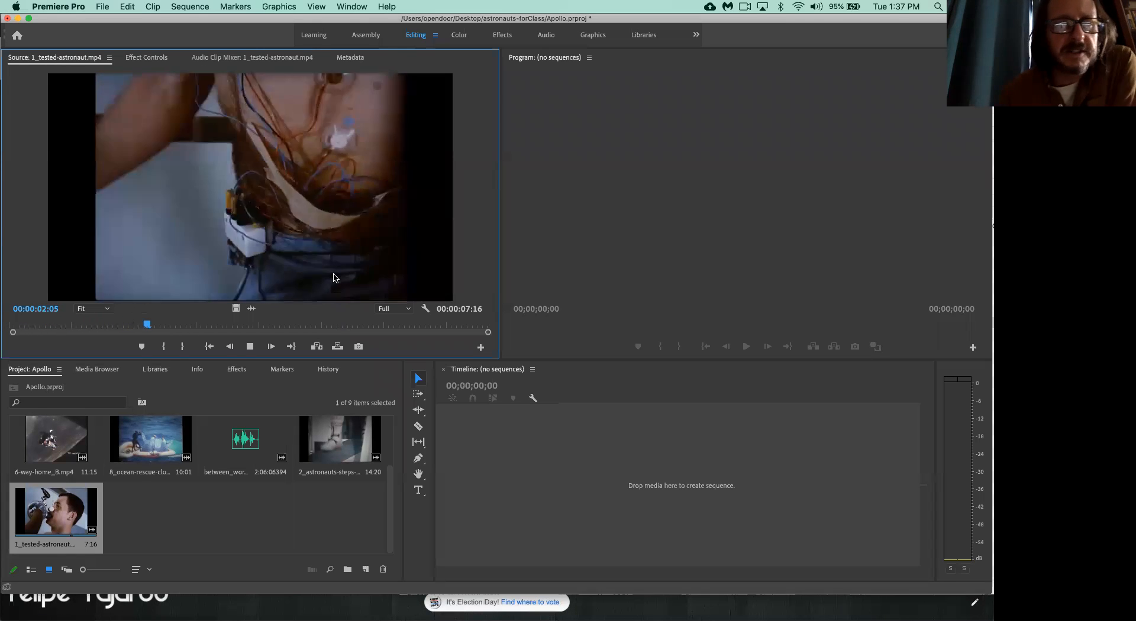
{"action": "key", "text": "space"}
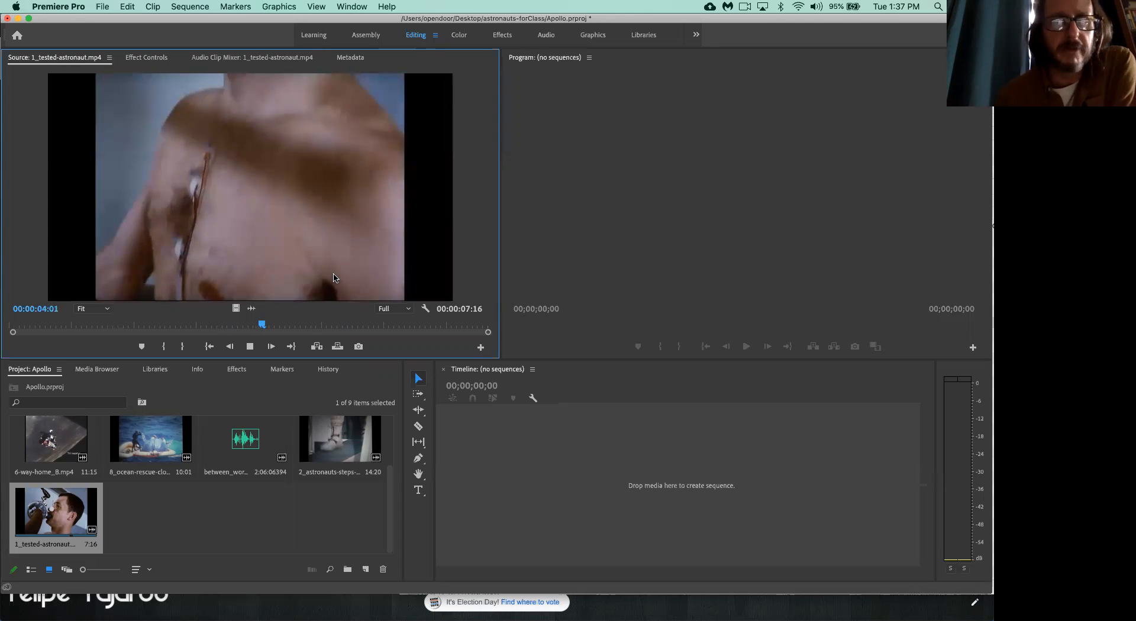
{"action": "key", "text": "space"}
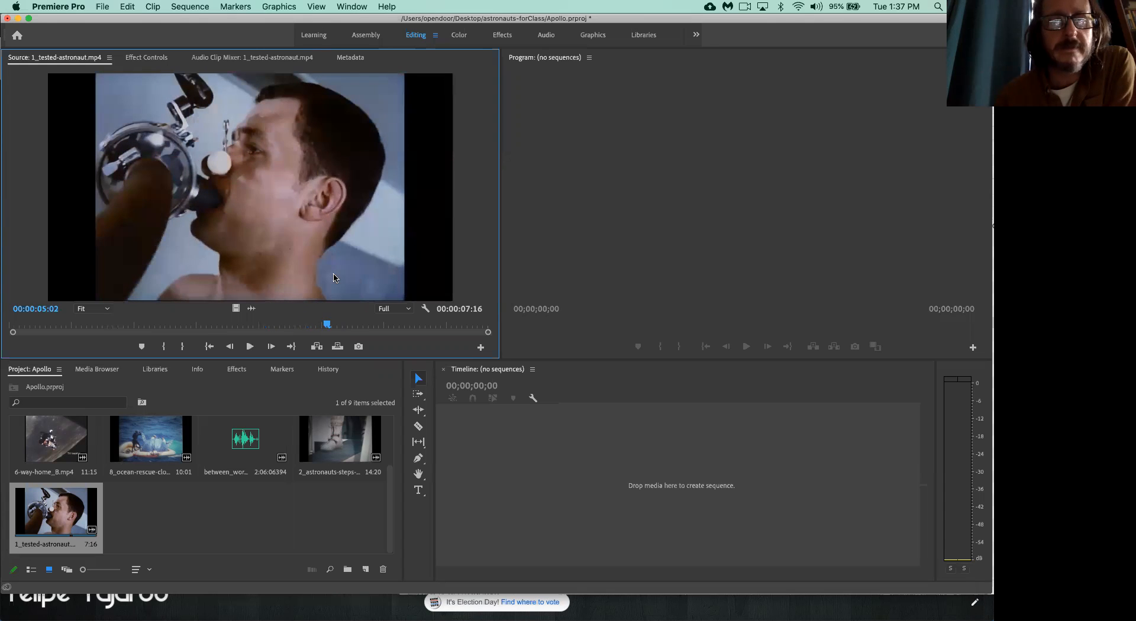
{"action": "key", "text": "space"}
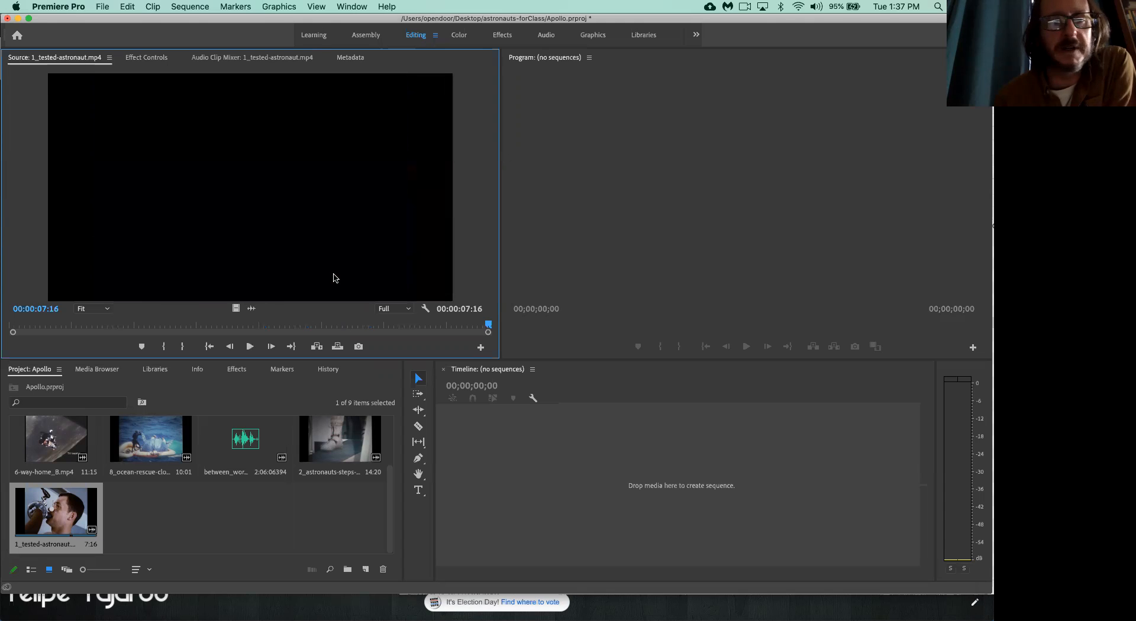
Shuttle back through 1_tested-astronaut.mp4 and mark an In point at 00:00:01:11.
{"action": "key", "text": "j"}
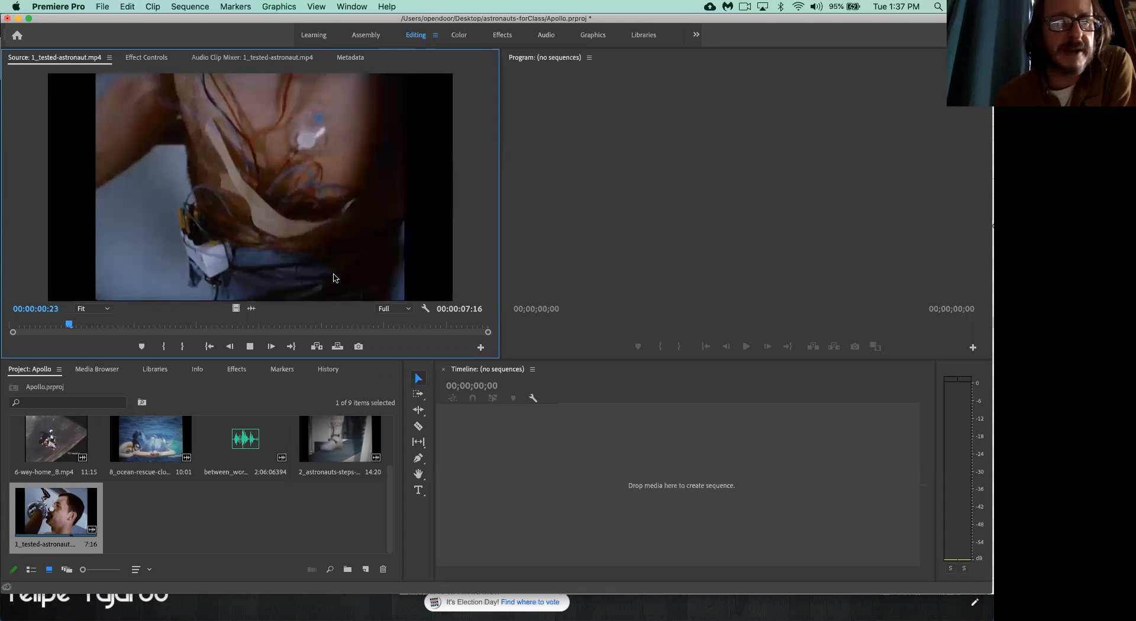
{"action": "key", "text": "l"}
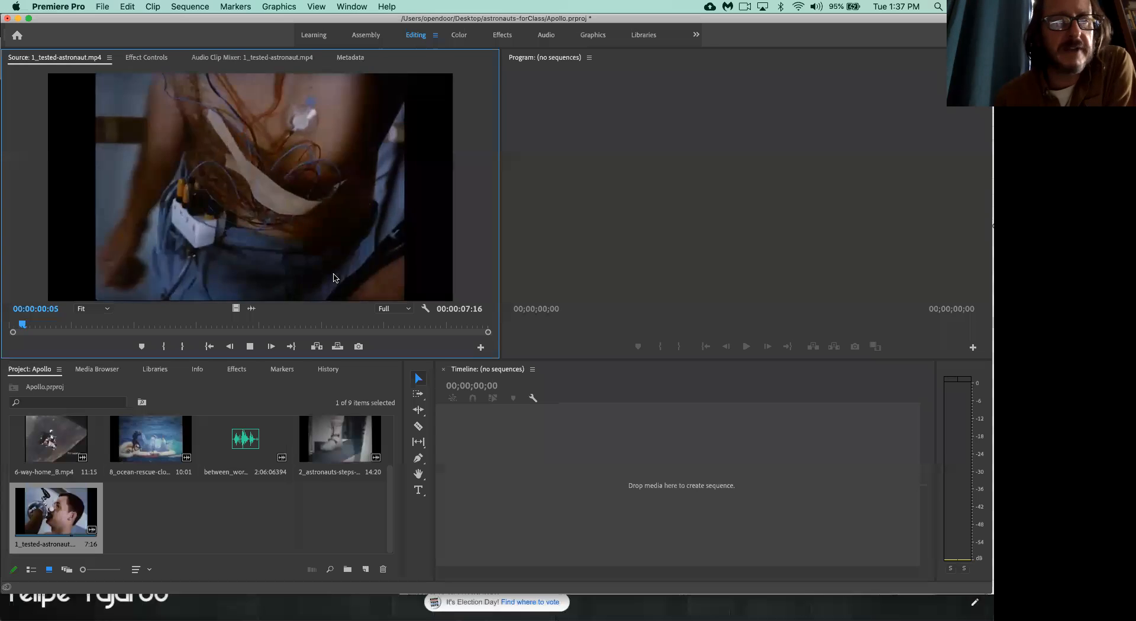
{"action": "key", "text": "k"}
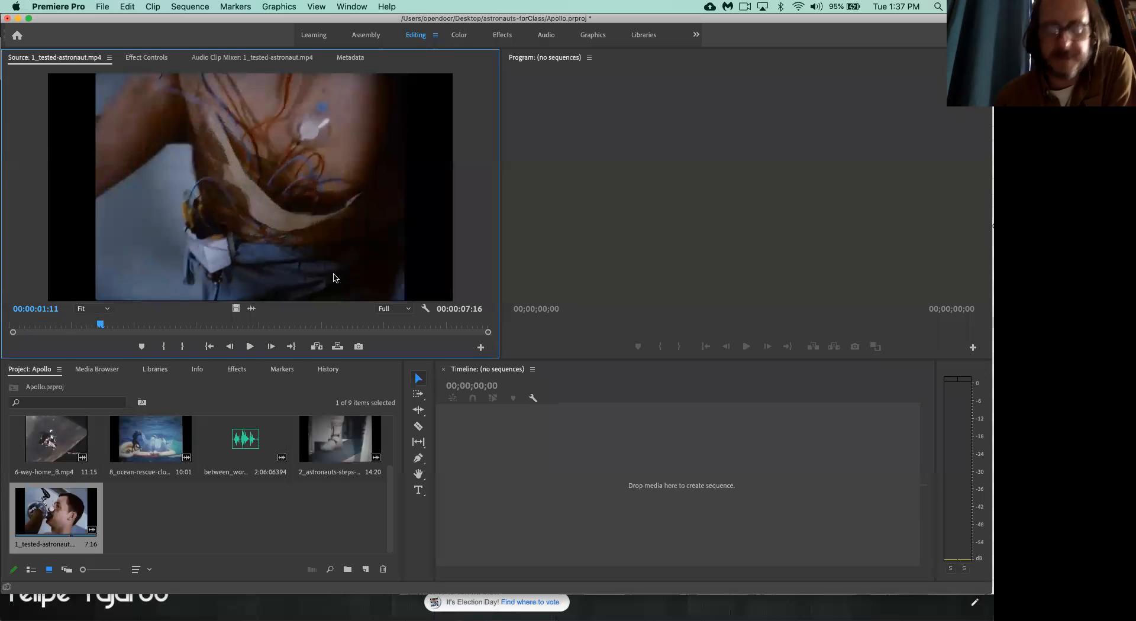
{"action": "key", "text": "i"}
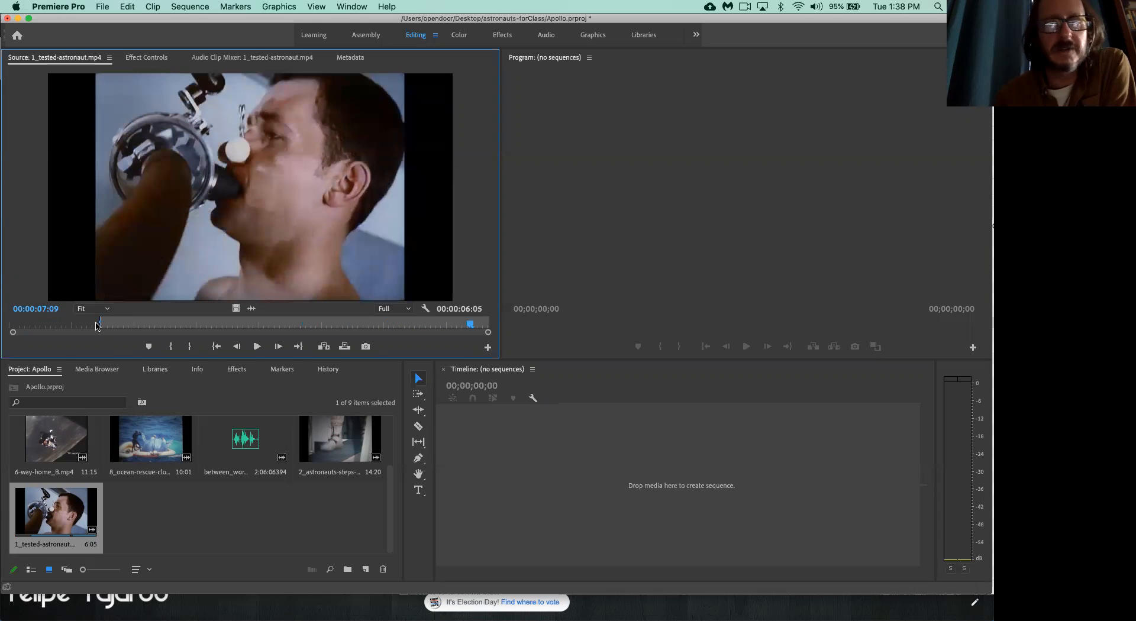
Mark an Out point at 00:00:06:00 and place the trimmed clip in the empty timeline to create a sequence.
{"action": "key", "text": "j"}
{"action": "key", "text": "k"}
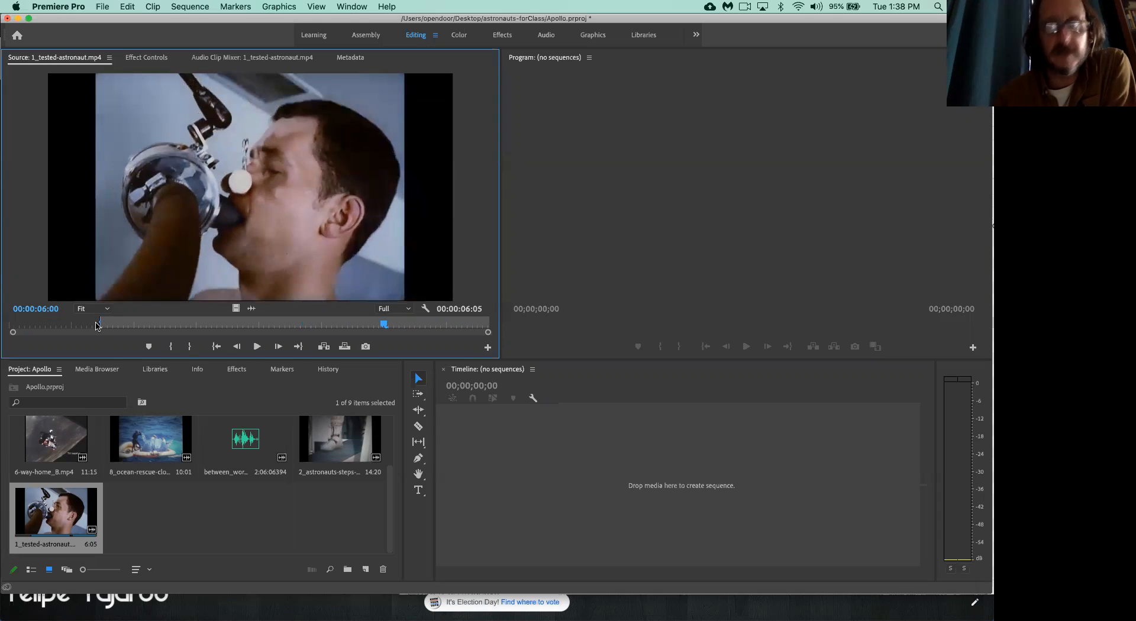
{"action": "key", "text": "o"}
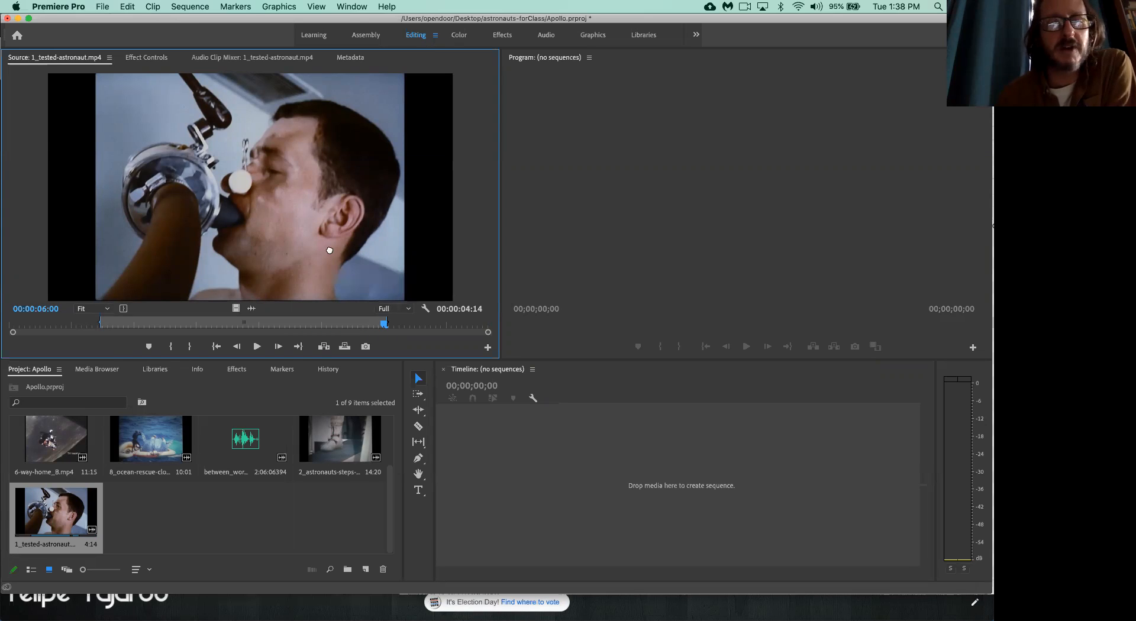
{"action": "left_click_drag", "start_coordinate": [407, 298], "coordinate": [501, 458]}
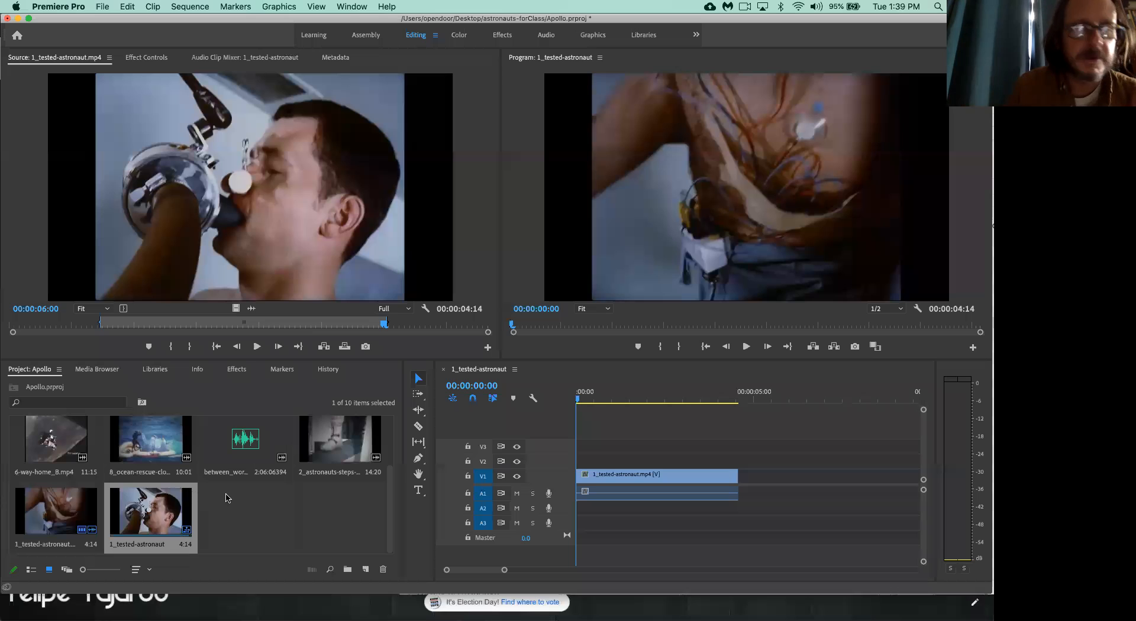
Open 2_astronauts-steps-thenseated.mp4 in the Source Monitor, rewind it to the start and preview it up to the helmeted astronaut.
{"action": "double_click", "coordinate": [333, 439]}
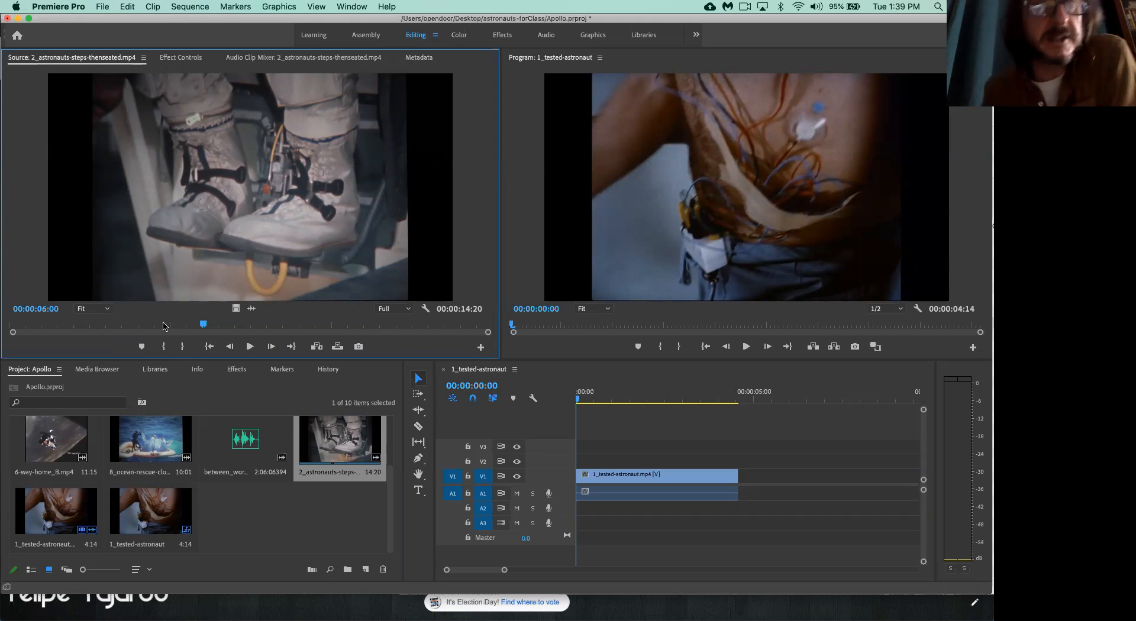
{"action": "left_click", "coordinate": [203, 326]}
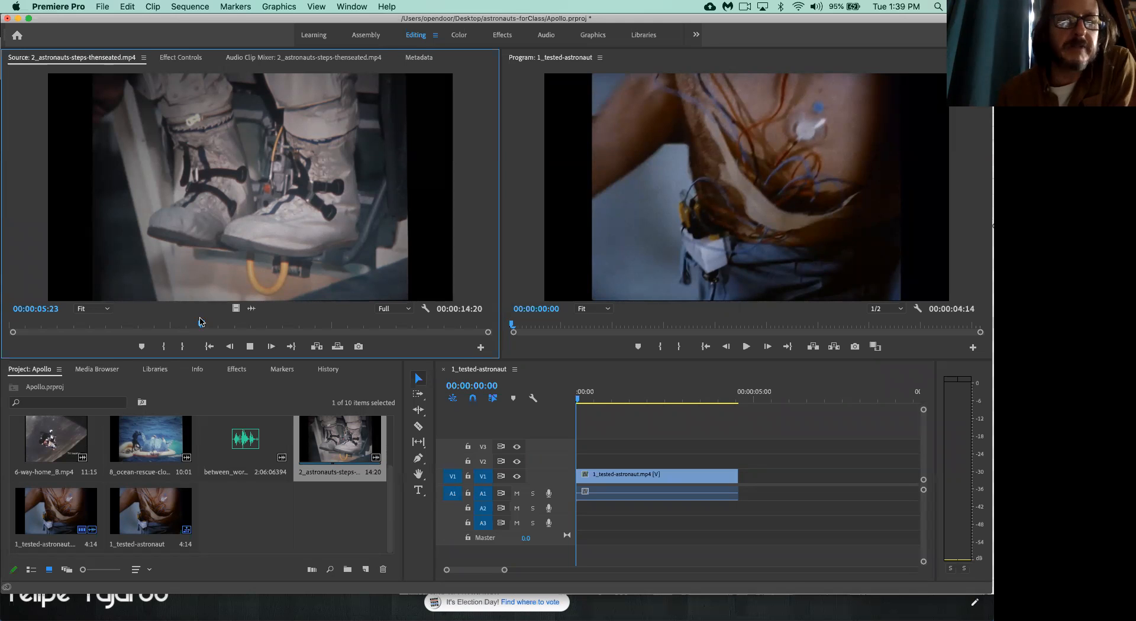
{"action": "key", "text": "j"}
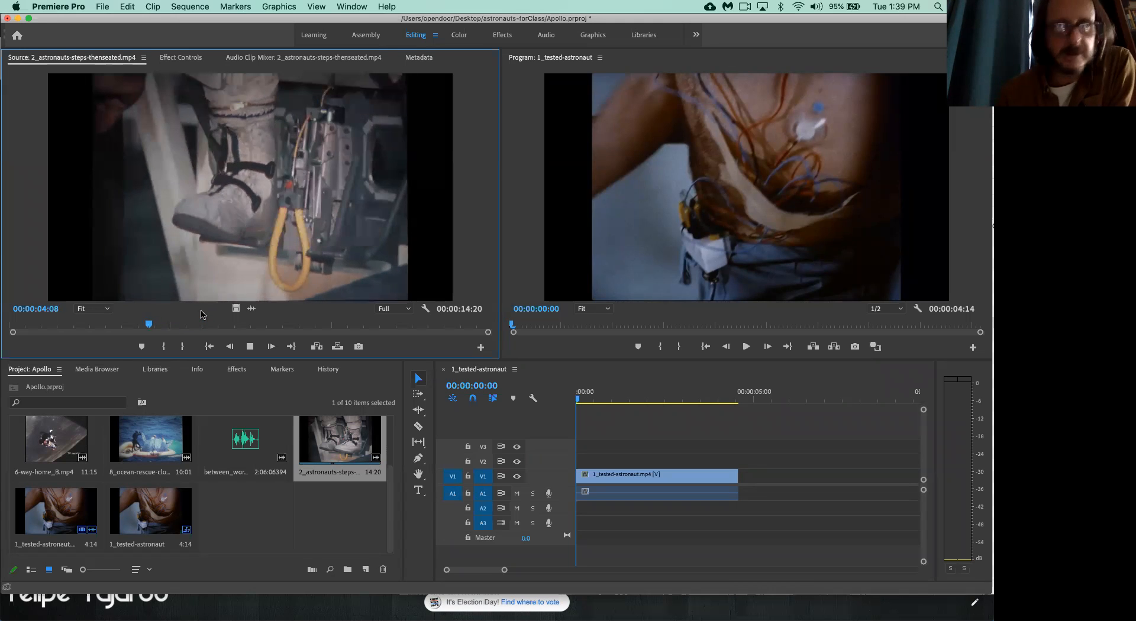
{"action": "key", "text": "j"}
{"action": "key", "text": "j"}
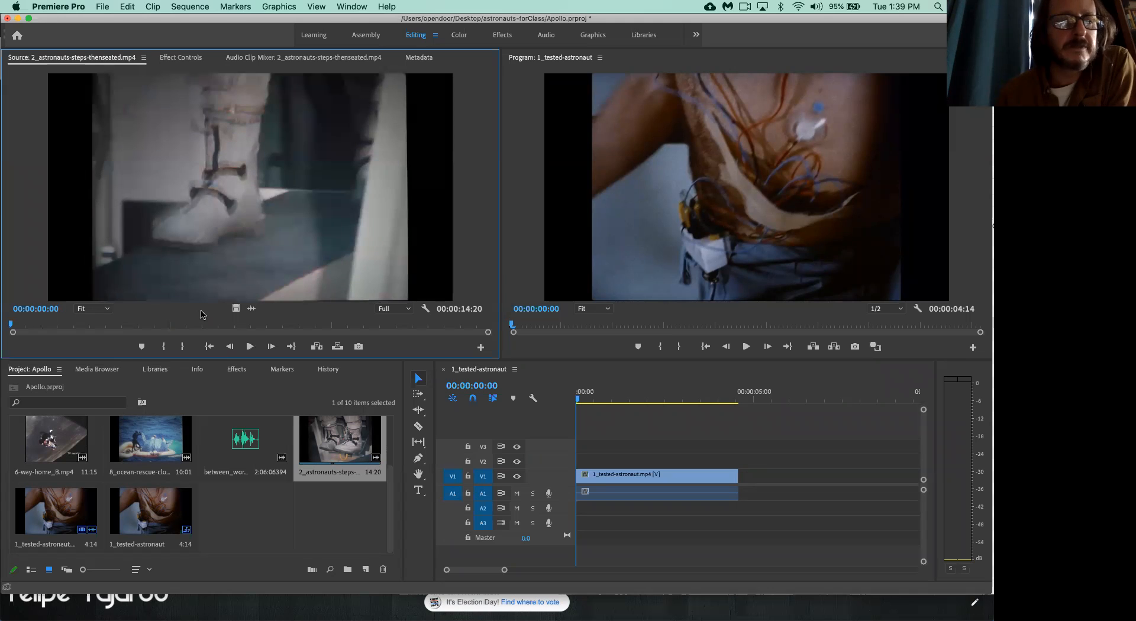
{"action": "key", "text": "l"}
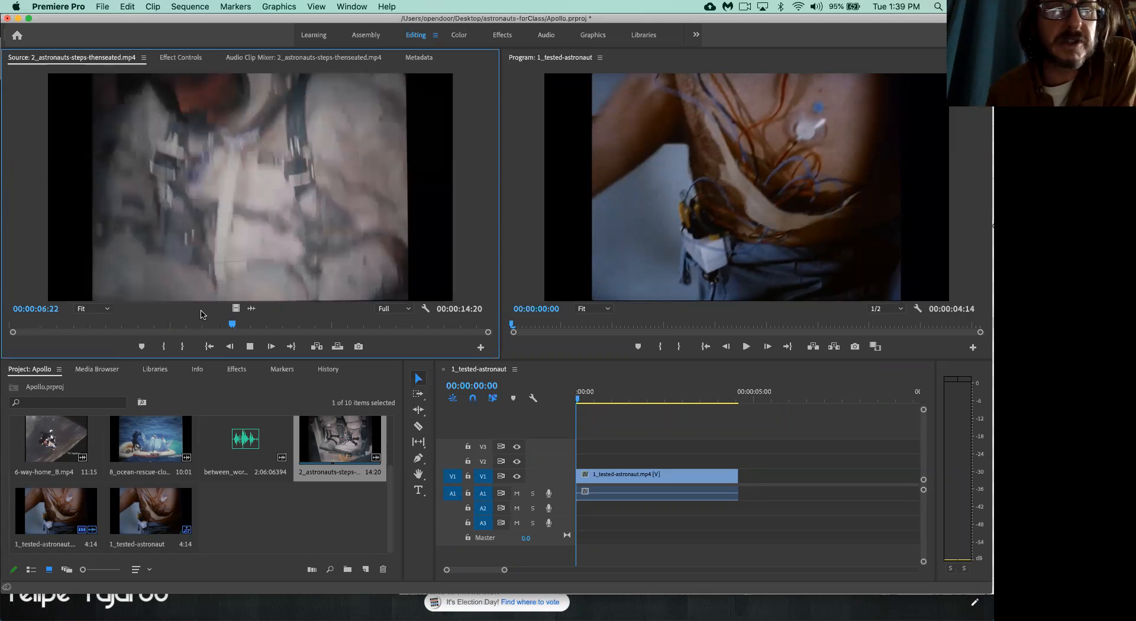
{"action": "key", "text": "k"}
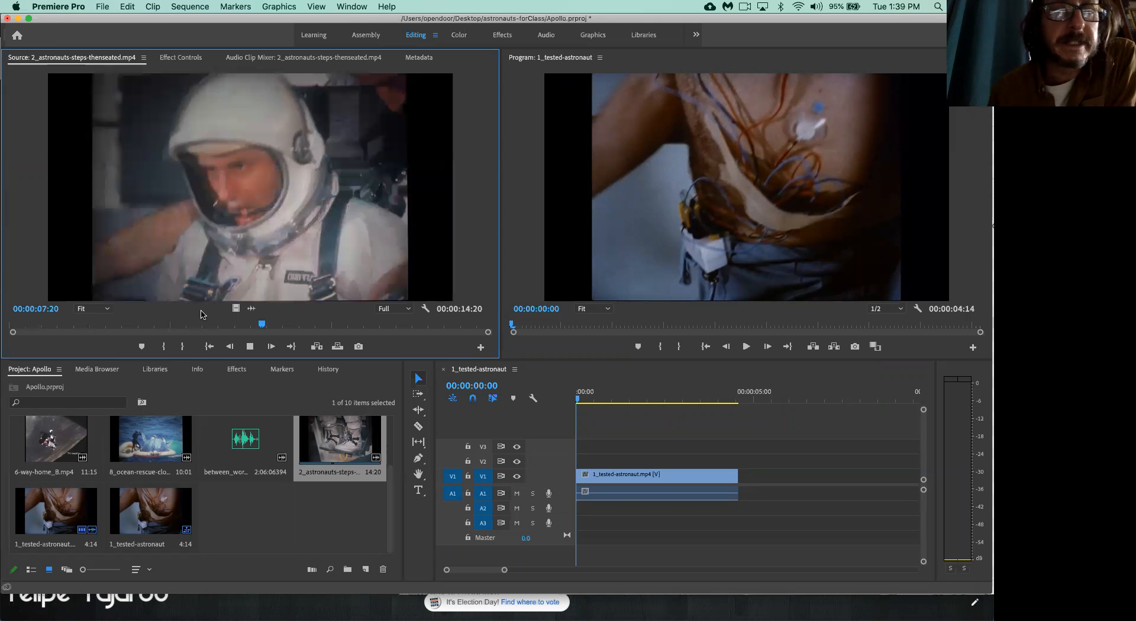
Rewind 2_astronauts-steps-thenseated.mp4 to its start, play into the boot footage and mark an In point at 00:00:01:01.
{"action": "key", "text": "j"}
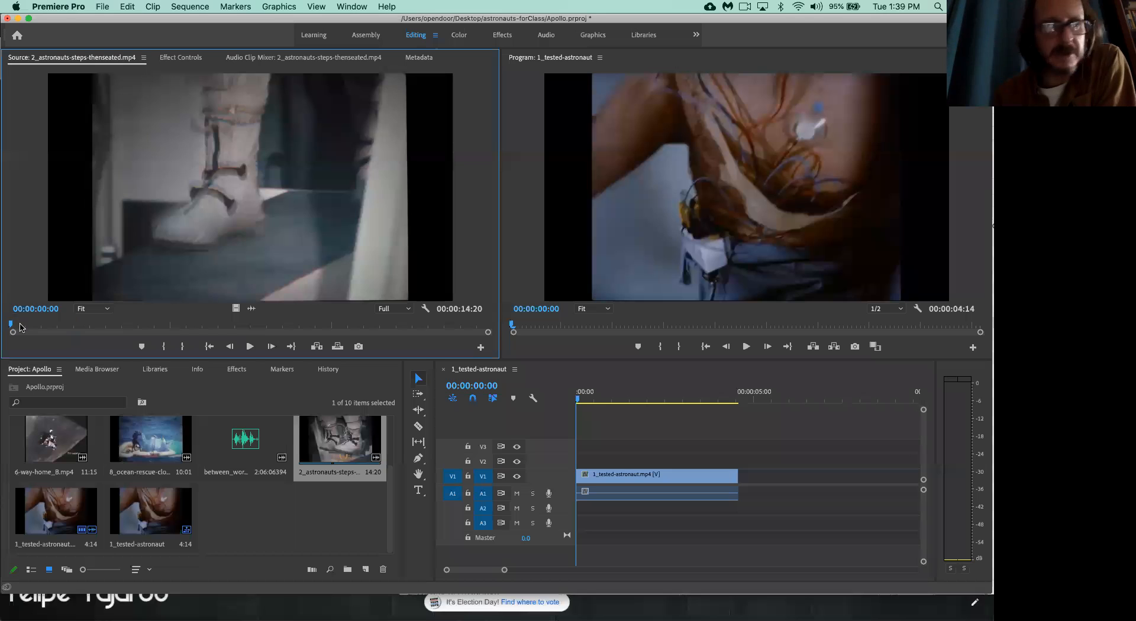
{"action": "key", "text": "space"}
{"action": "key", "text": "space"}
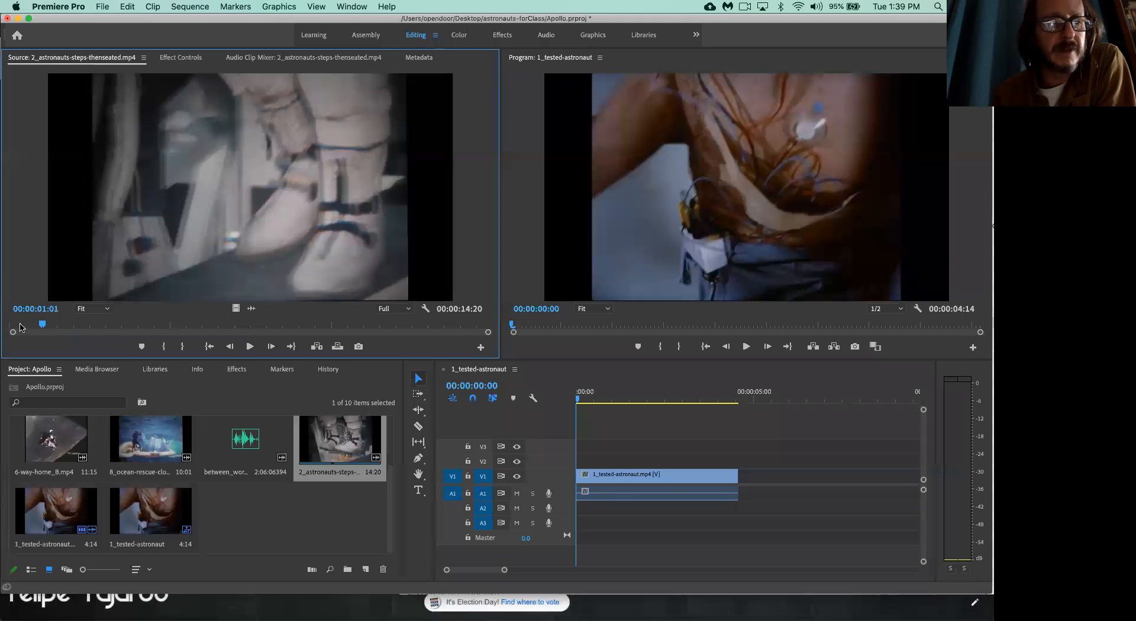
{"action": "key", "text": "space"}
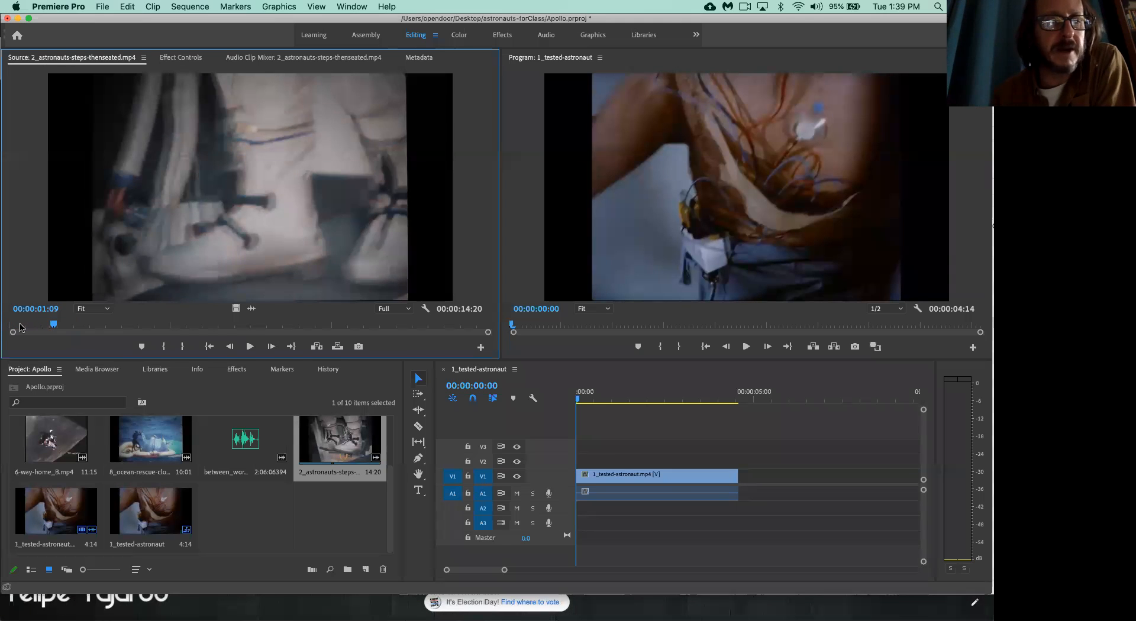
{"action": "key", "text": "space"}
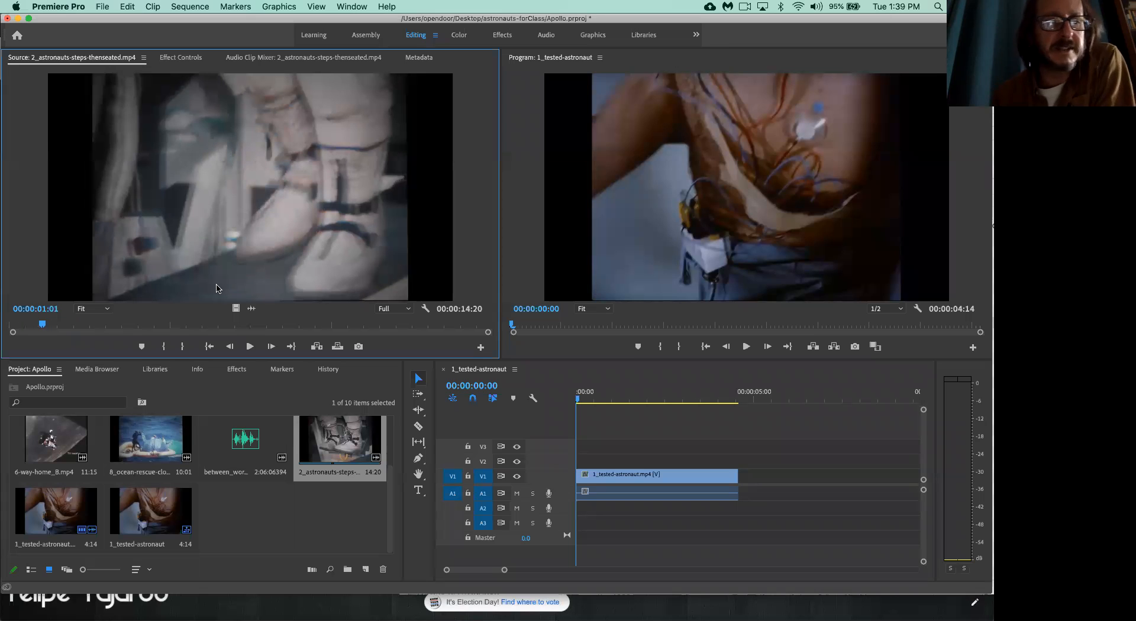
{"action": "key", "text": "i"}
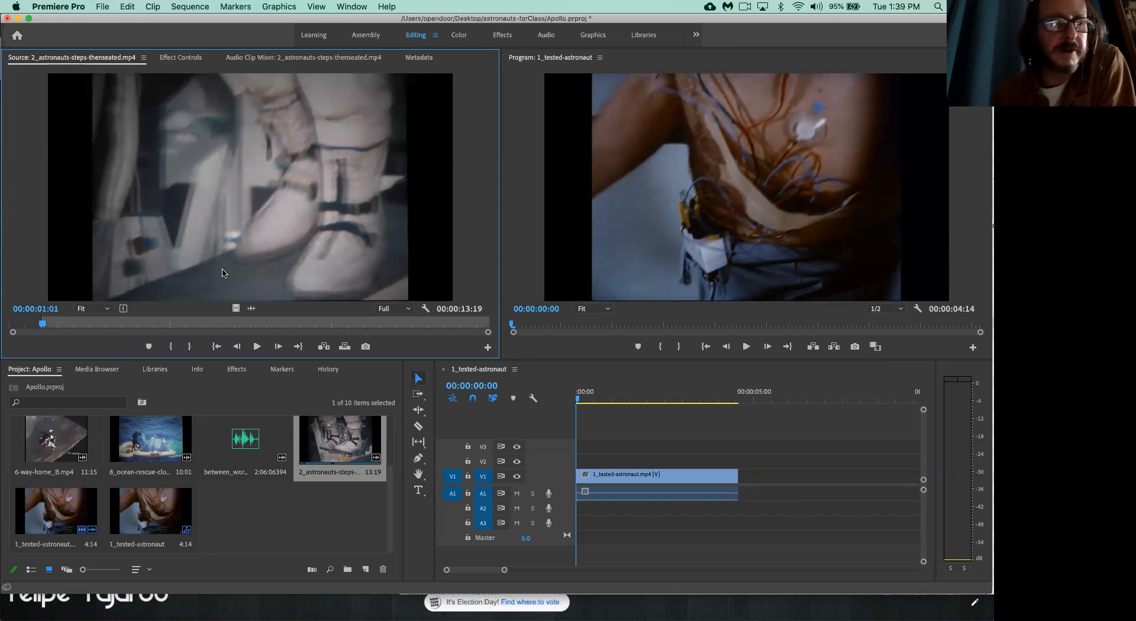
Re-mark the In point of 2_astronauts-steps-thenseated.mp4 a few frames after 00:00:01:01.
{"action": "key", "text": "space"}
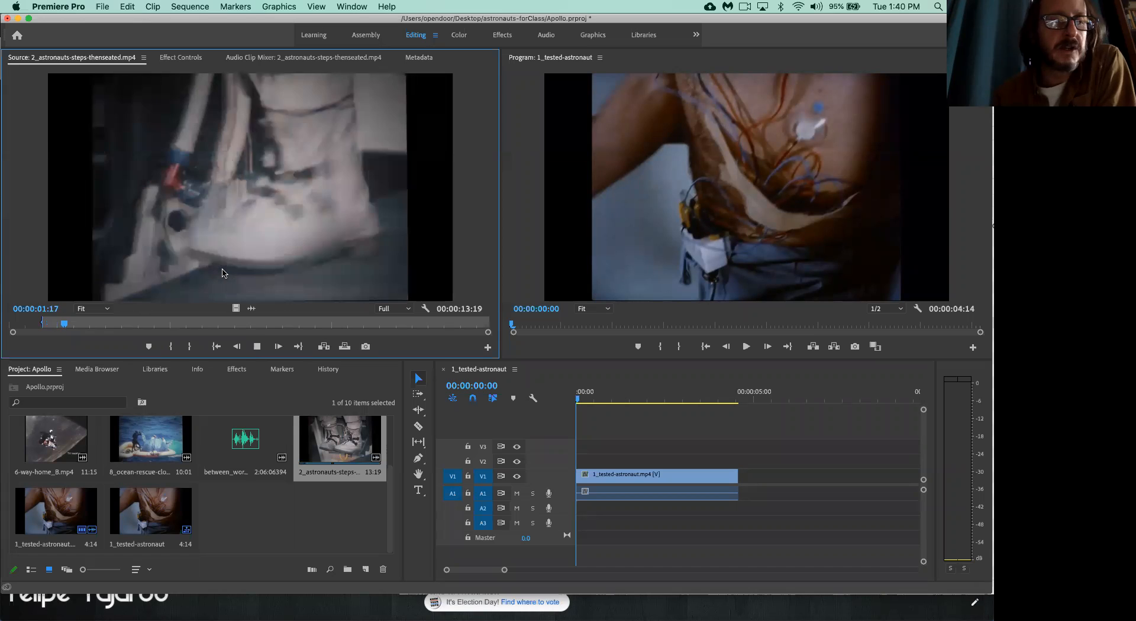
{"action": "key", "text": "space"}
{"action": "key", "text": "i"}
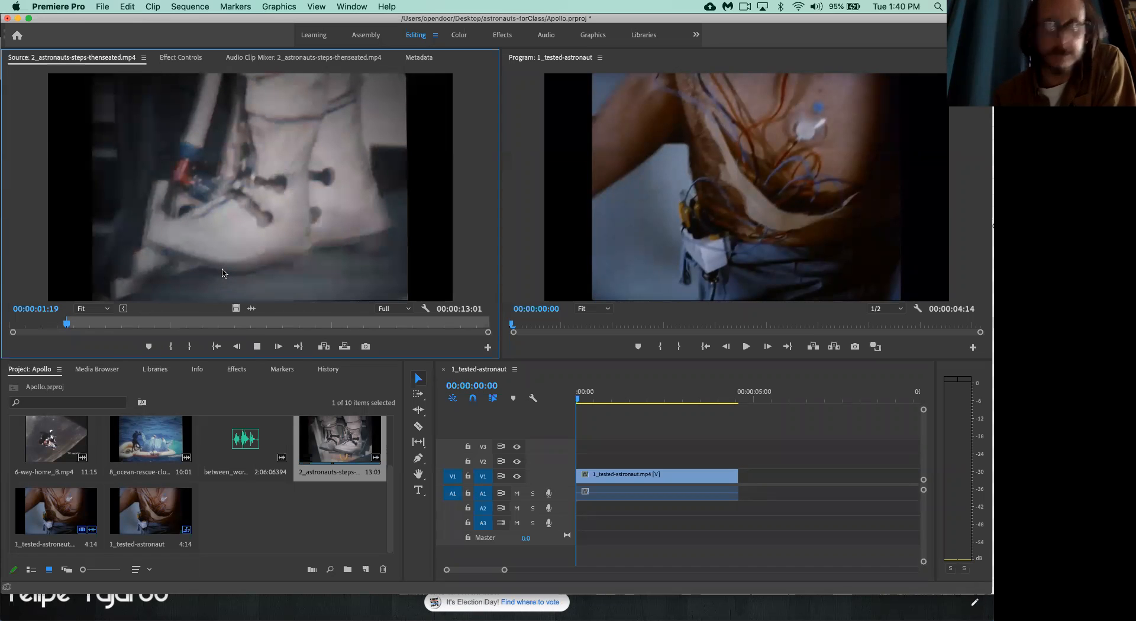
{"action": "key", "text": "k"}
{"action": "key", "text": "i"}
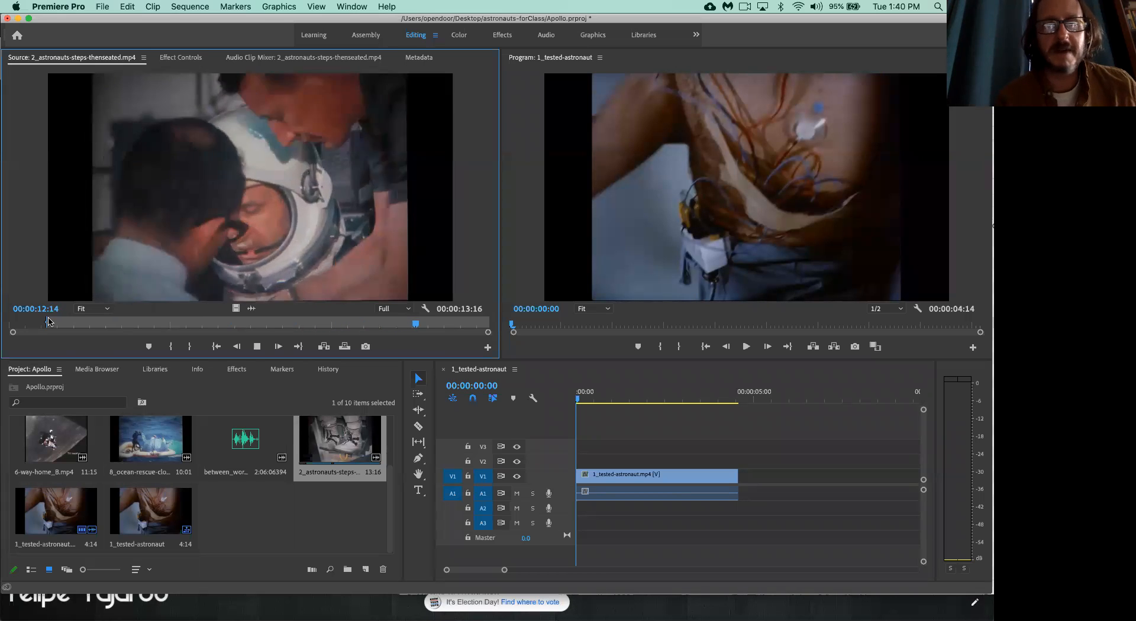
Shuttle around the helmeted astronaut near the end of the clip and mark an Out point at 00:00:12:04.
{"action": "key", "text": "space"}
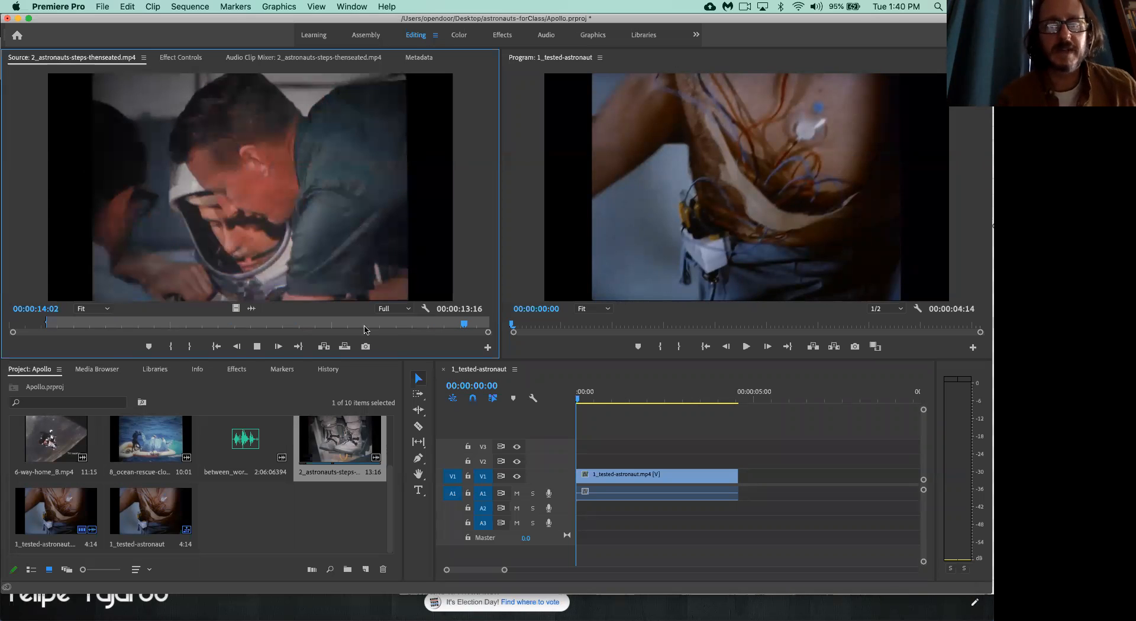
{"action": "key", "text": "j"}
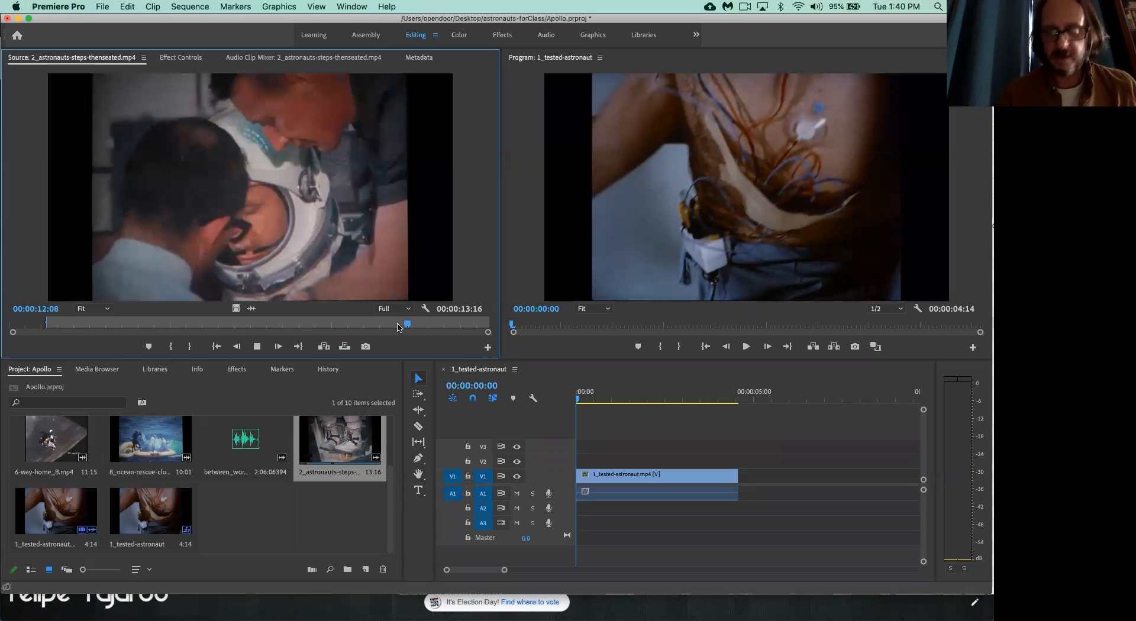
{"action": "key", "text": "k"}
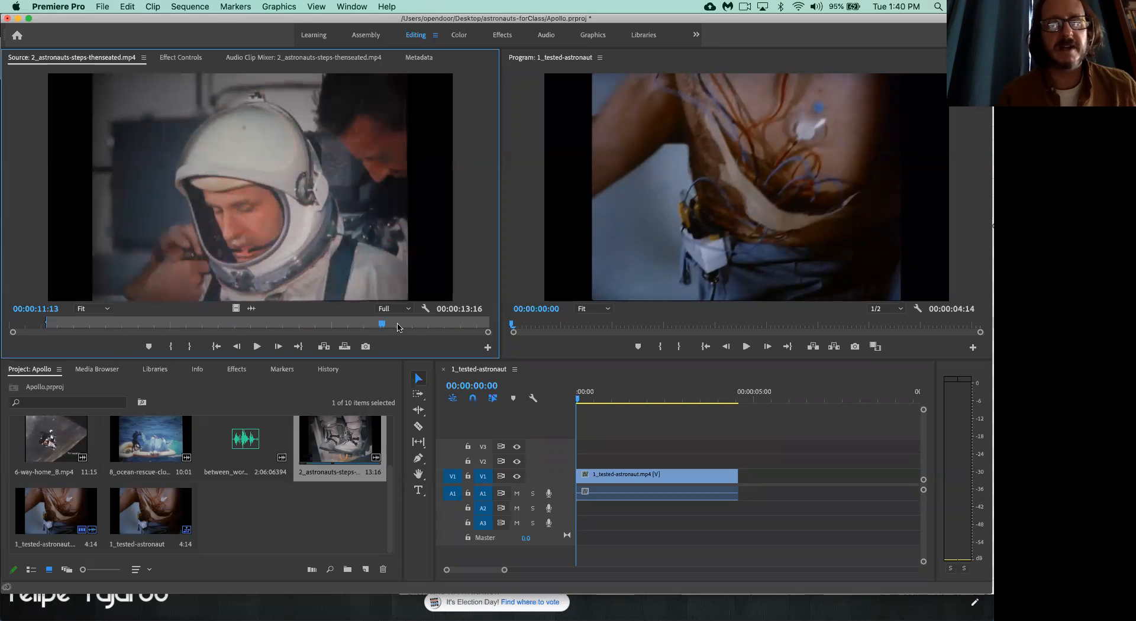
{"action": "key", "text": "l"}
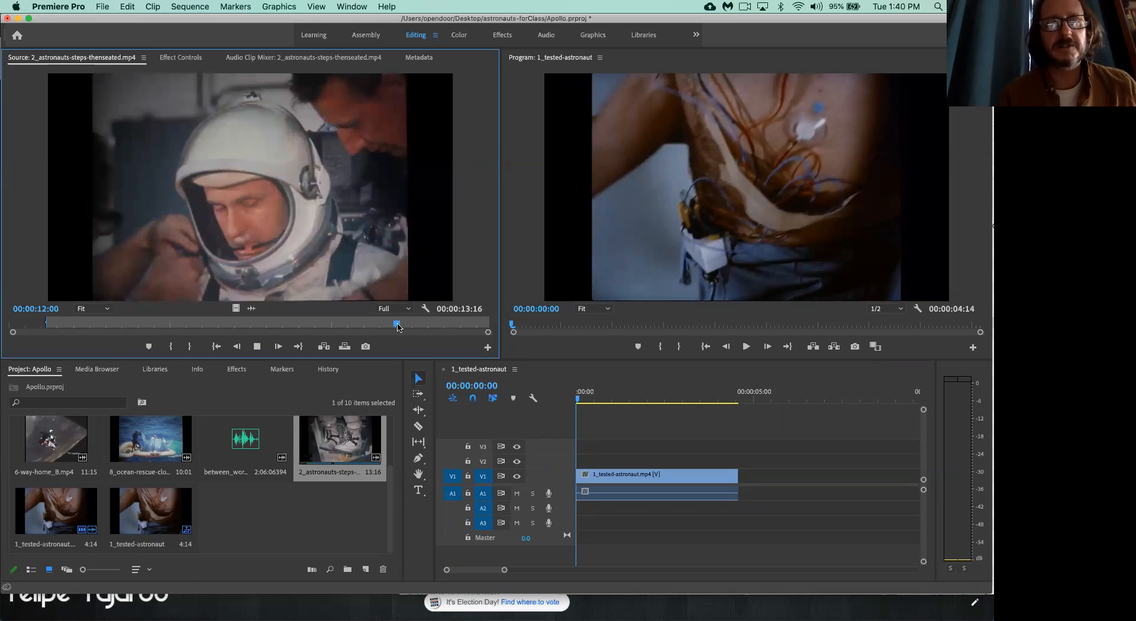
{"action": "key", "text": "k"}
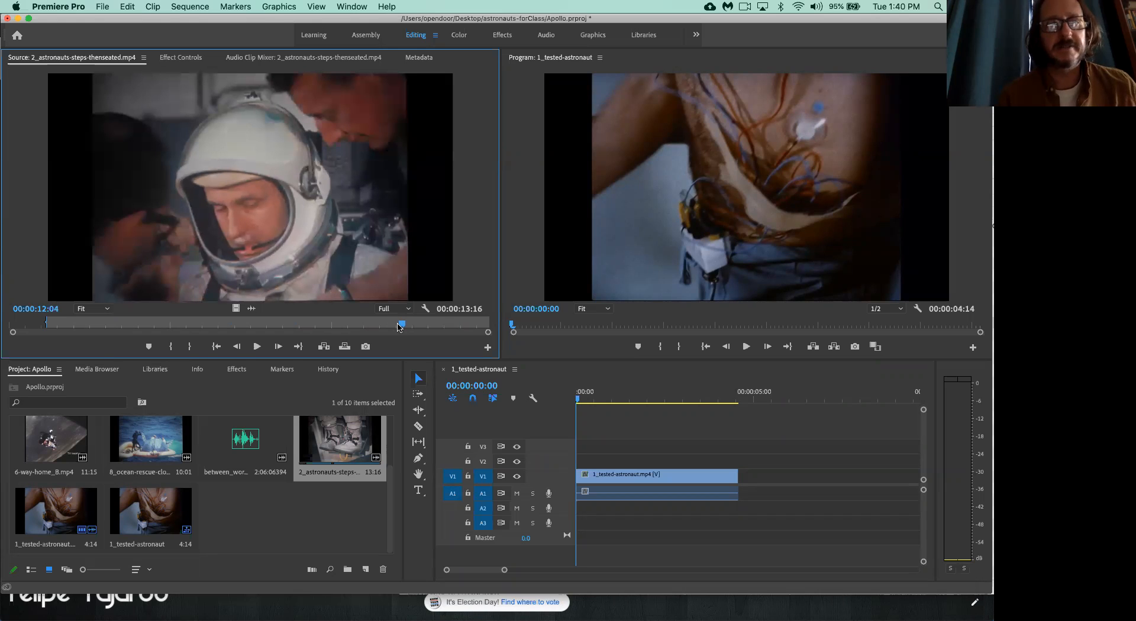
{"action": "key", "text": "o"}
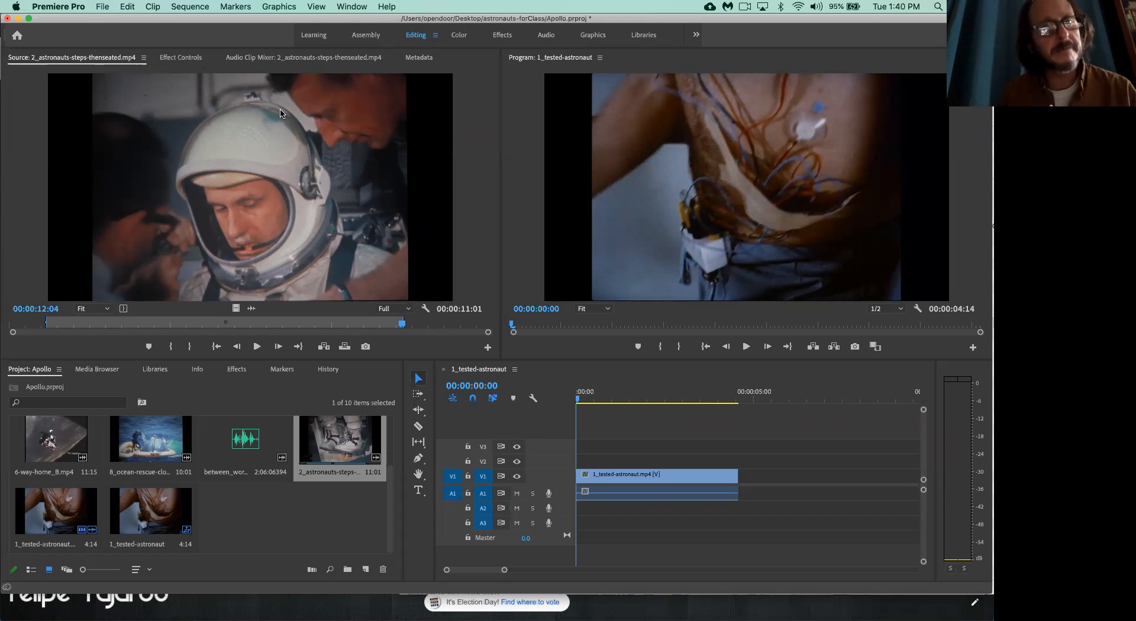
Place the trimmed 2_astronauts-steps-thenseated.mp4 on V1 directly after 1_tested-astronaut.mp4, and fit both whole clips in the timeline.
{"action": "left_click", "coordinate": [260, 213]}
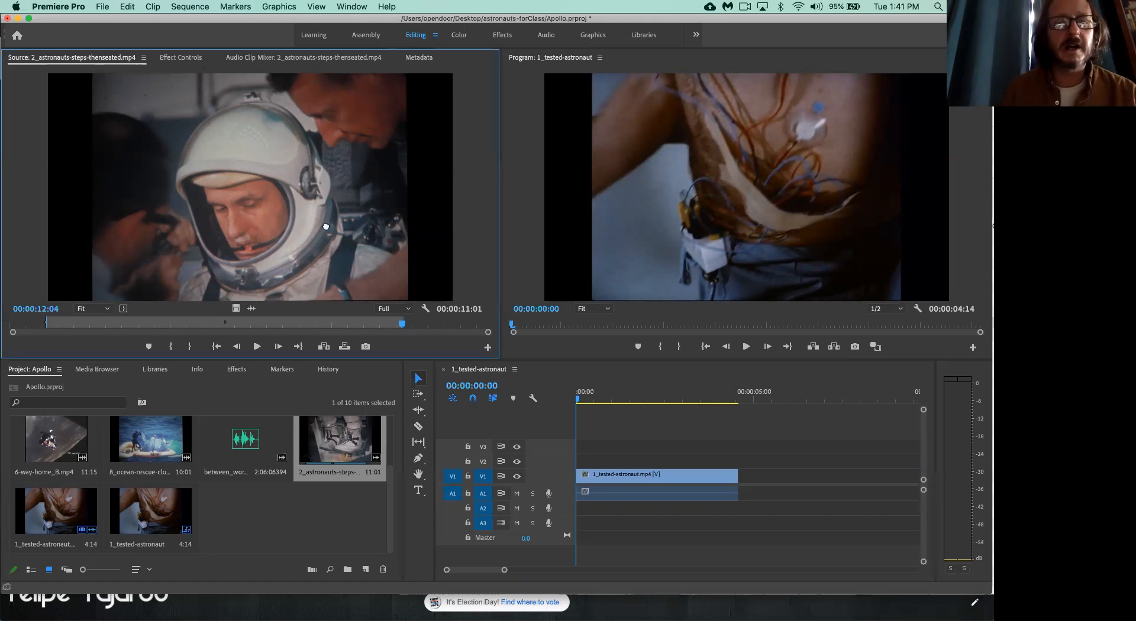
{"action": "left_click_drag", "start_coordinate": [393, 293], "coordinate": [736, 480]}
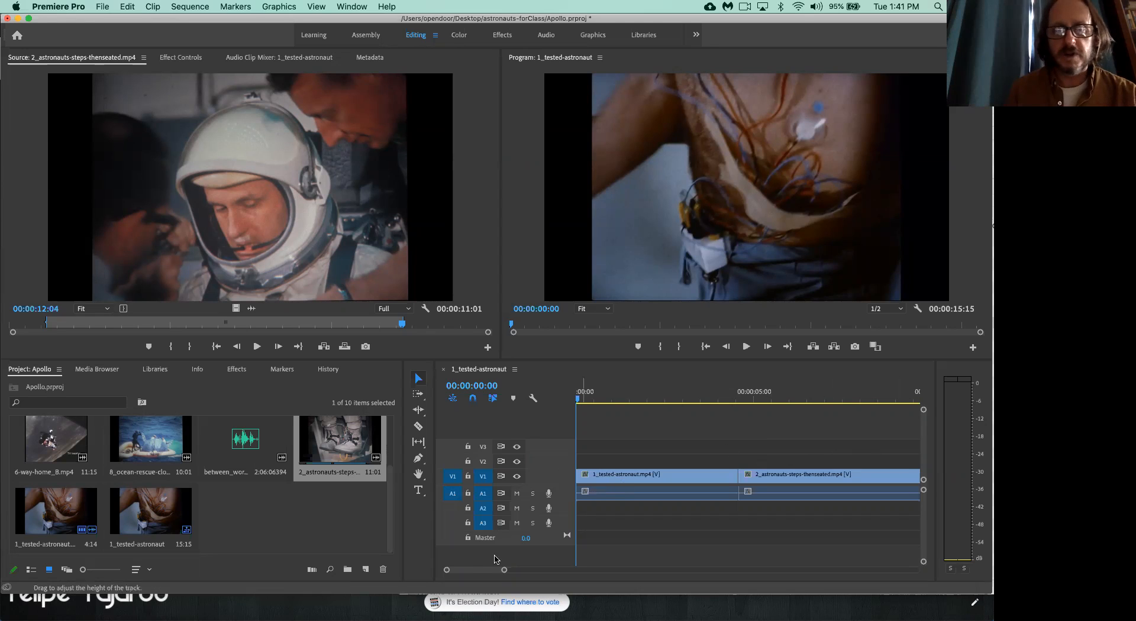
{"action": "left_click", "coordinate": [471, 573]}
{"action": "scroll", "coordinate": [471, 571], "scroll_direction": "right", "scroll_amount": 3}
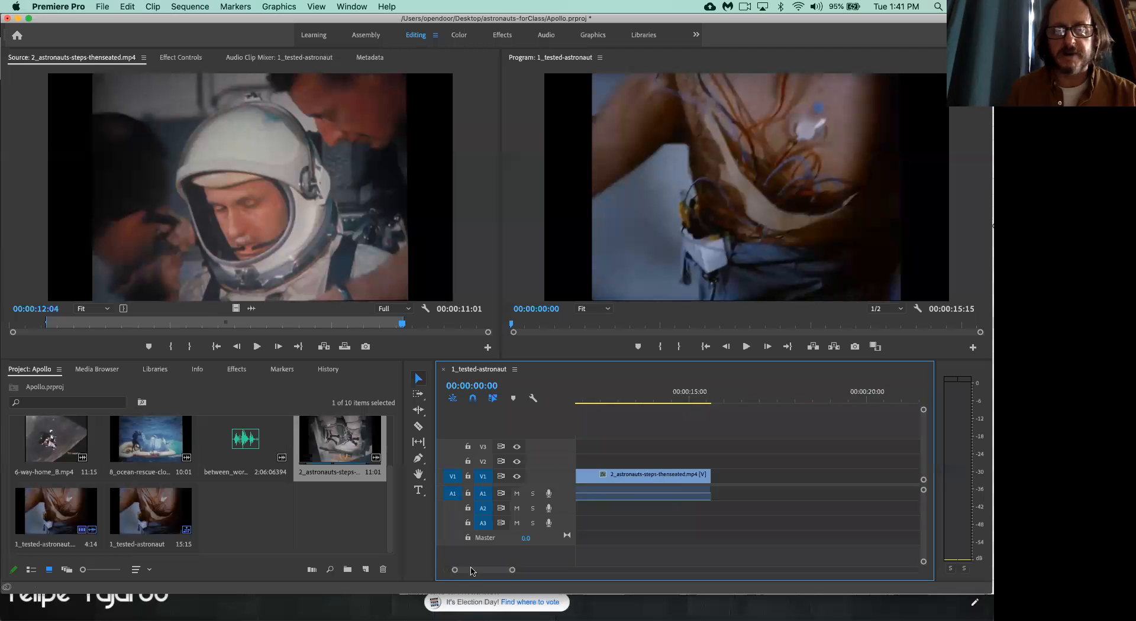
{"action": "scroll", "coordinate": [471, 571], "scroll_direction": "right", "scroll_amount": 5}
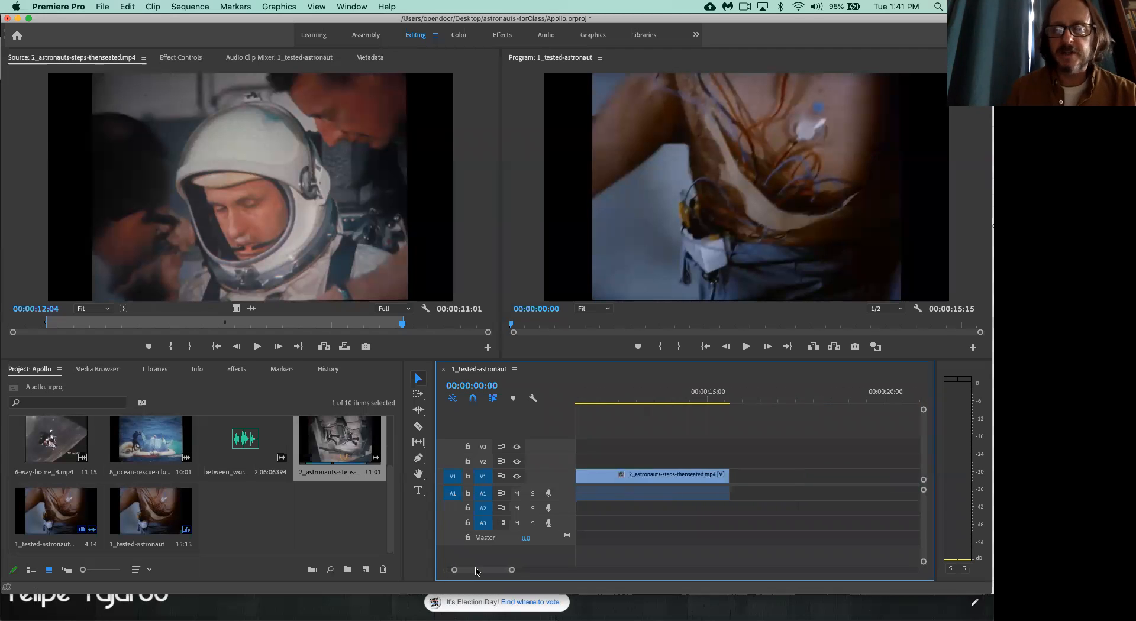
{"action": "scroll", "coordinate": [473, 571], "scroll_direction": "left", "scroll_amount": 6}
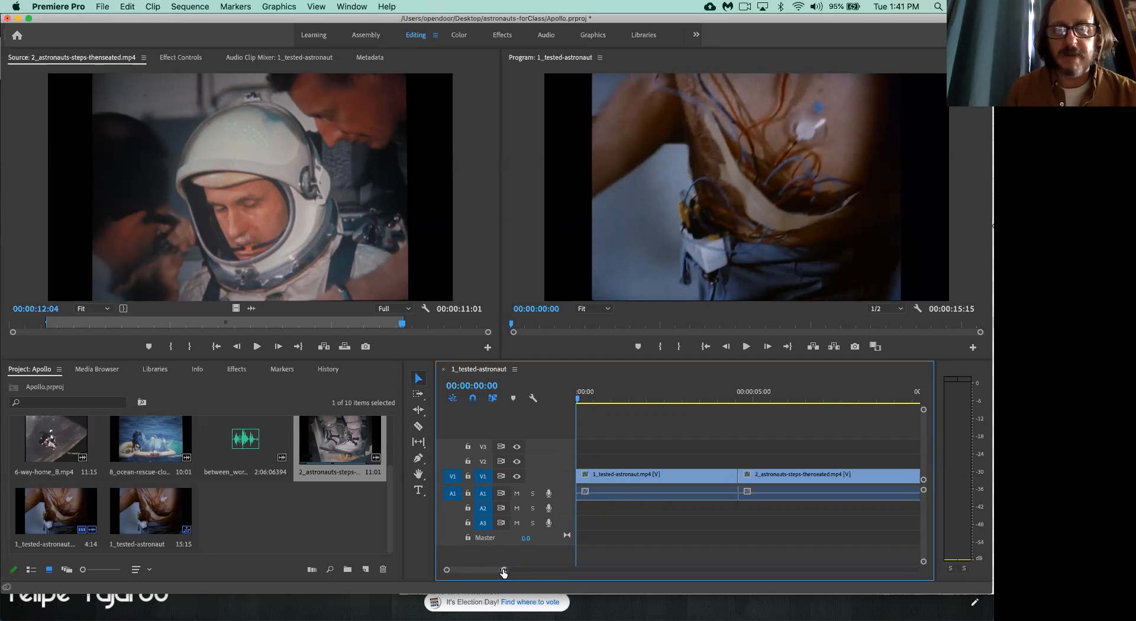
{"action": "left_click_drag", "start_coordinate": [503, 571], "coordinate": [550, 572]}
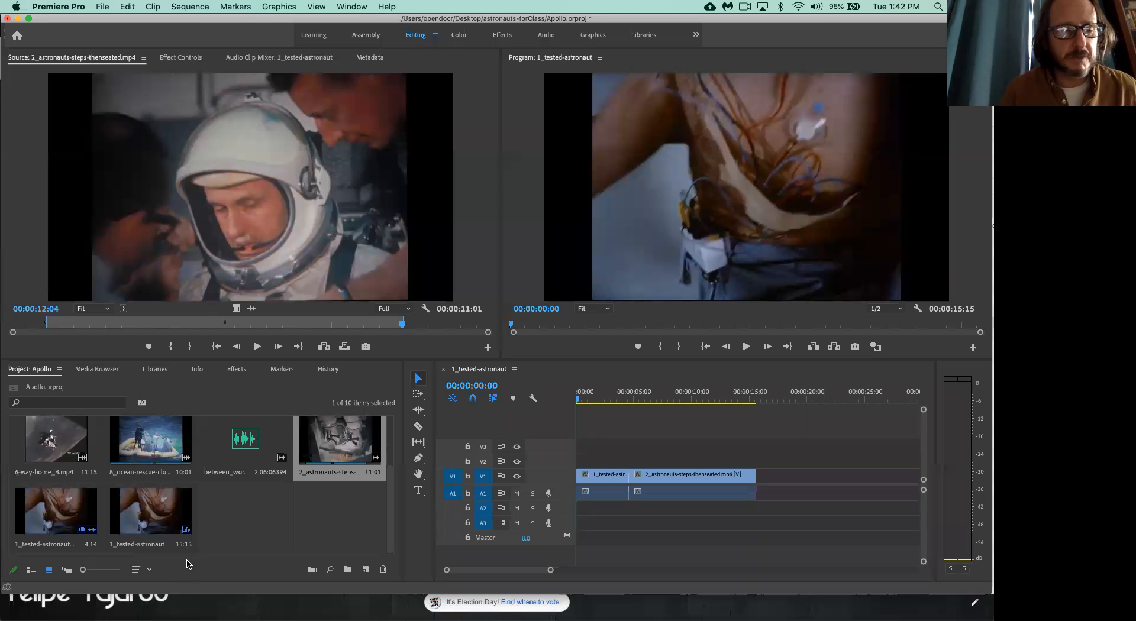
Open 3_rocket-flames.mp4 in the Source Monitor, rewind it to the start and preview the rocket footage.
{"action": "scroll", "coordinate": [248, 524], "scroll_direction": "up", "scroll_amount": 2}
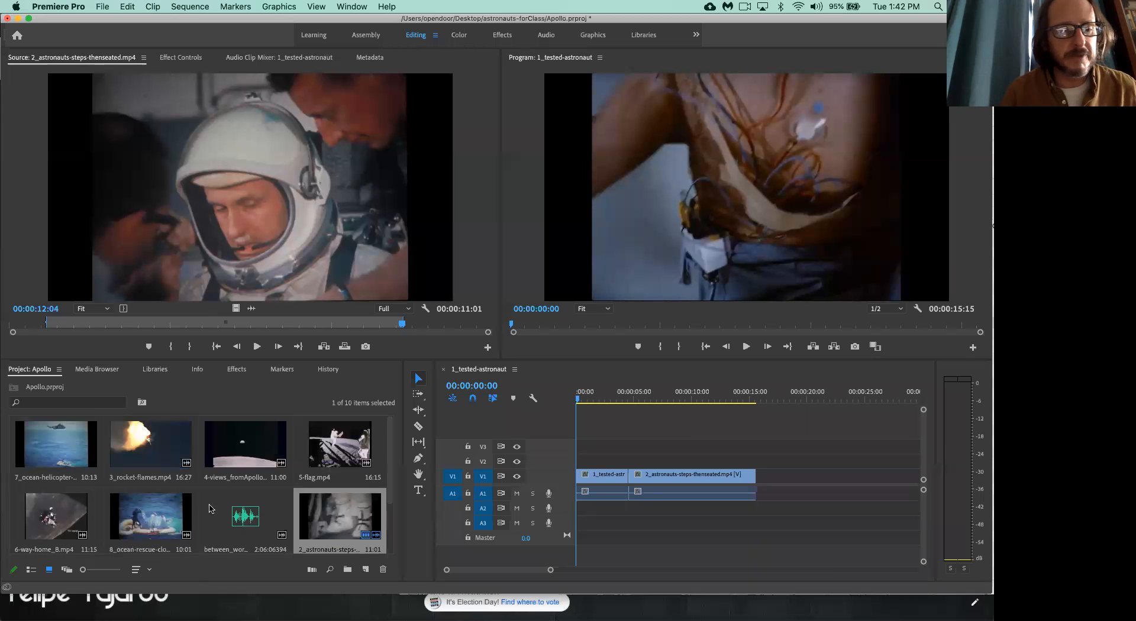
{"action": "double_click", "coordinate": [168, 444]}
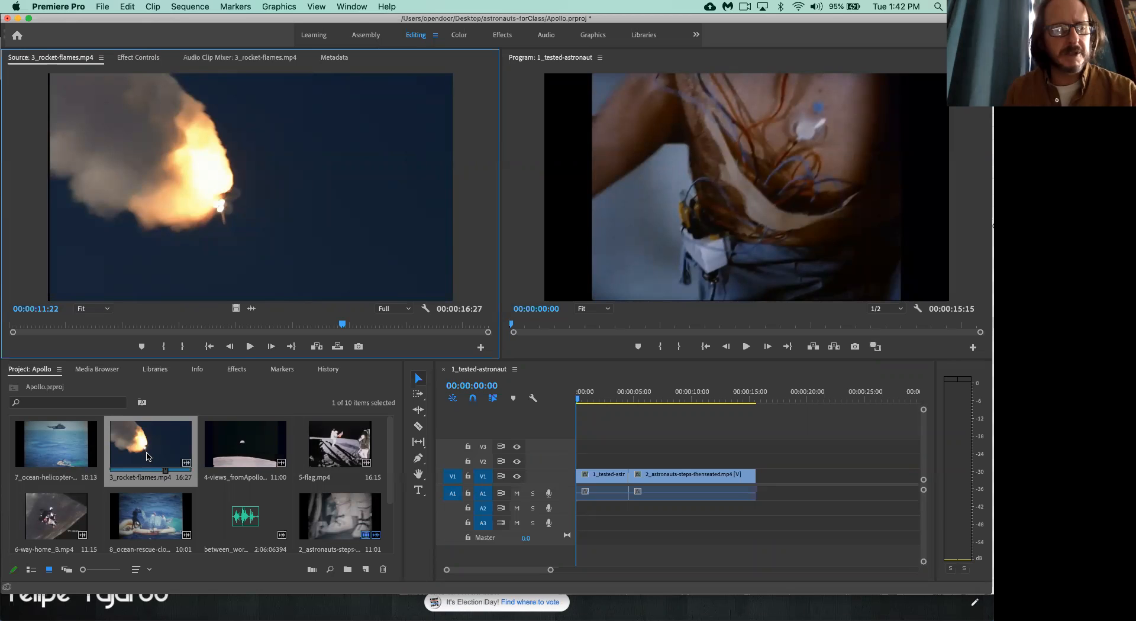
{"action": "left_click_drag", "start_coordinate": [118, 329], "coordinate": [7, 323]}
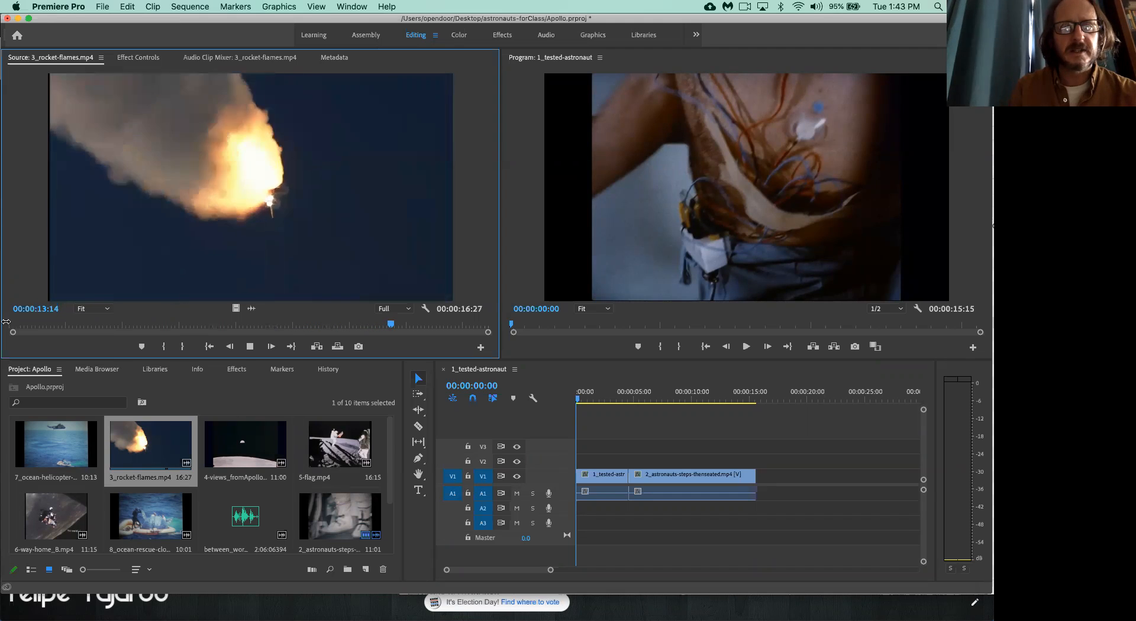
{"action": "key", "text": "space"}
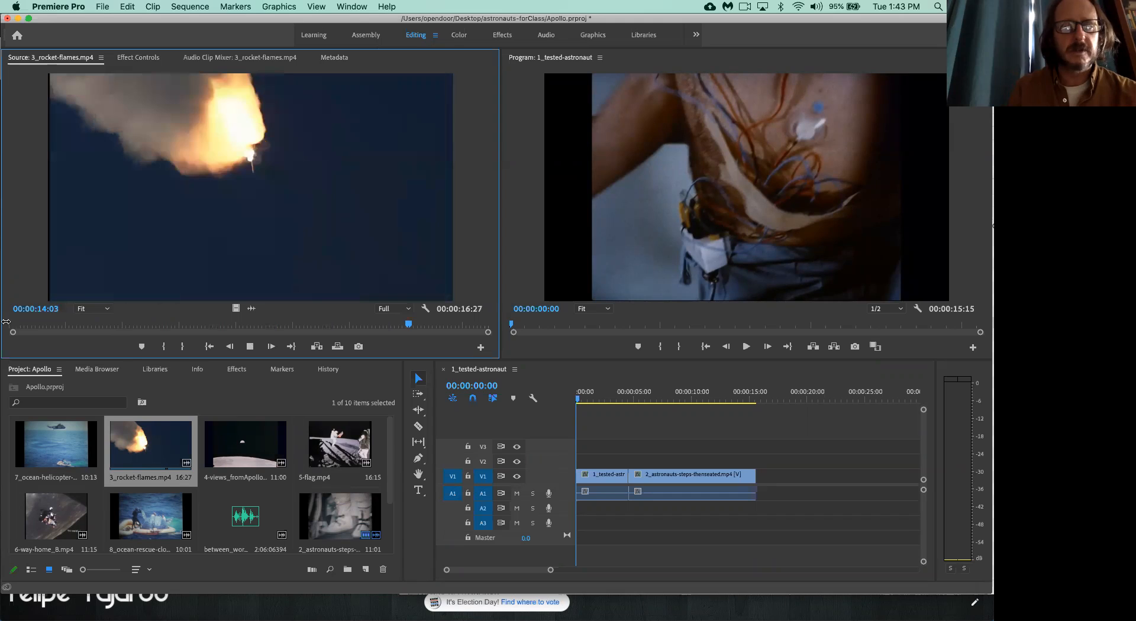
{"action": "key", "text": "j"}
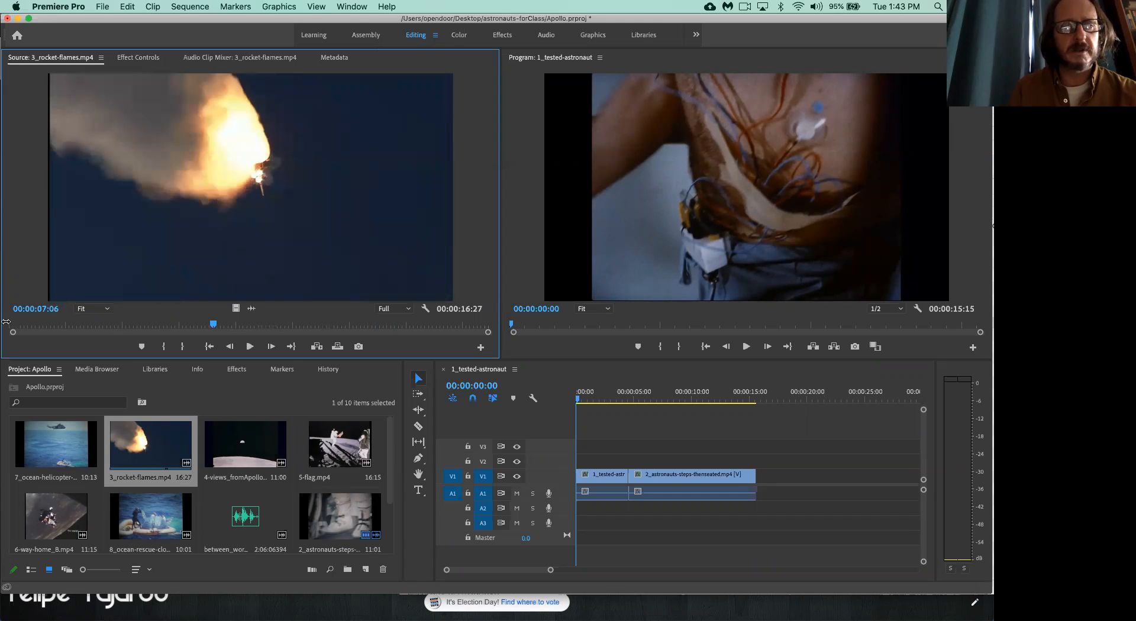
Shuttle through 3_rocket-flames.mp4 to where the rocket and its flames are in frame and mark an In point at 00:00:07:22.
{"action": "key", "text": "l"}
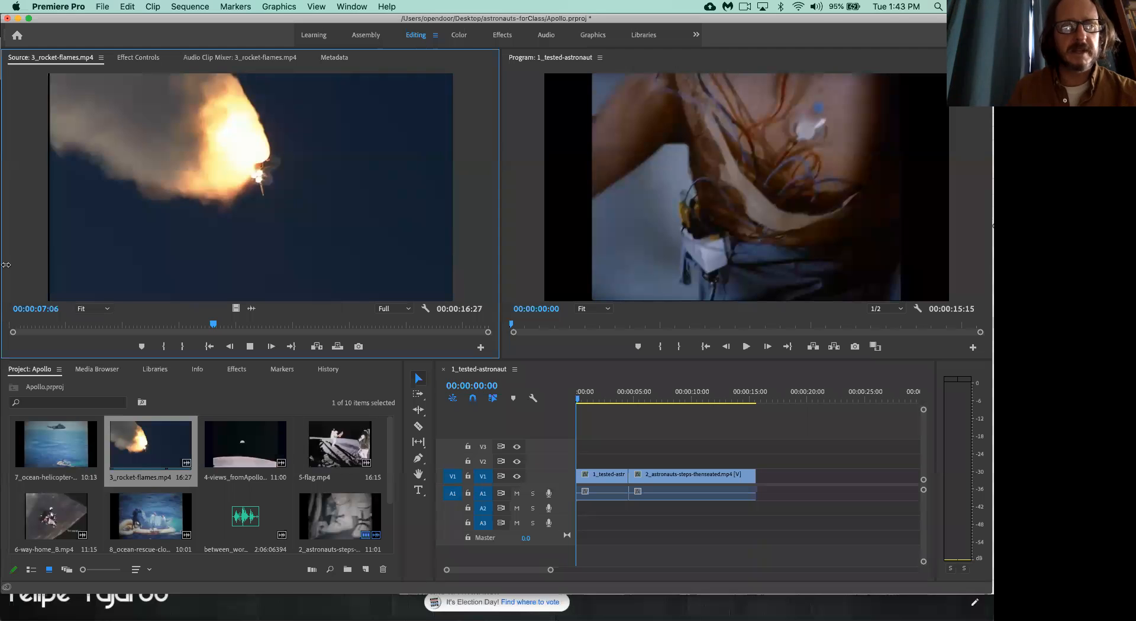
{"action": "key", "text": "k"}
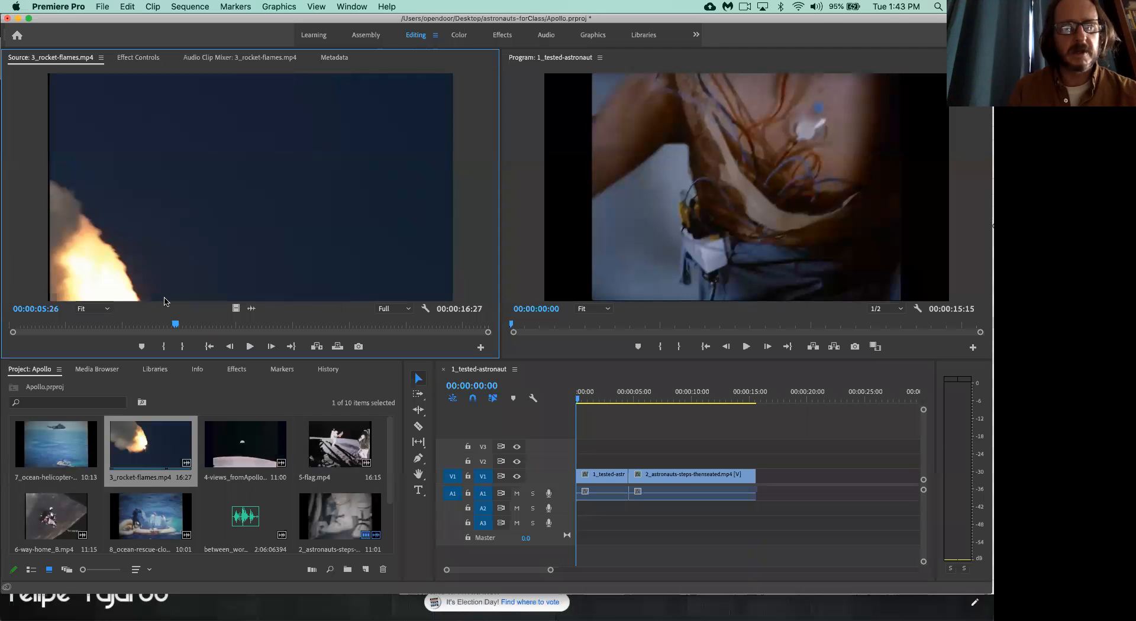
{"action": "key", "text": "l"}
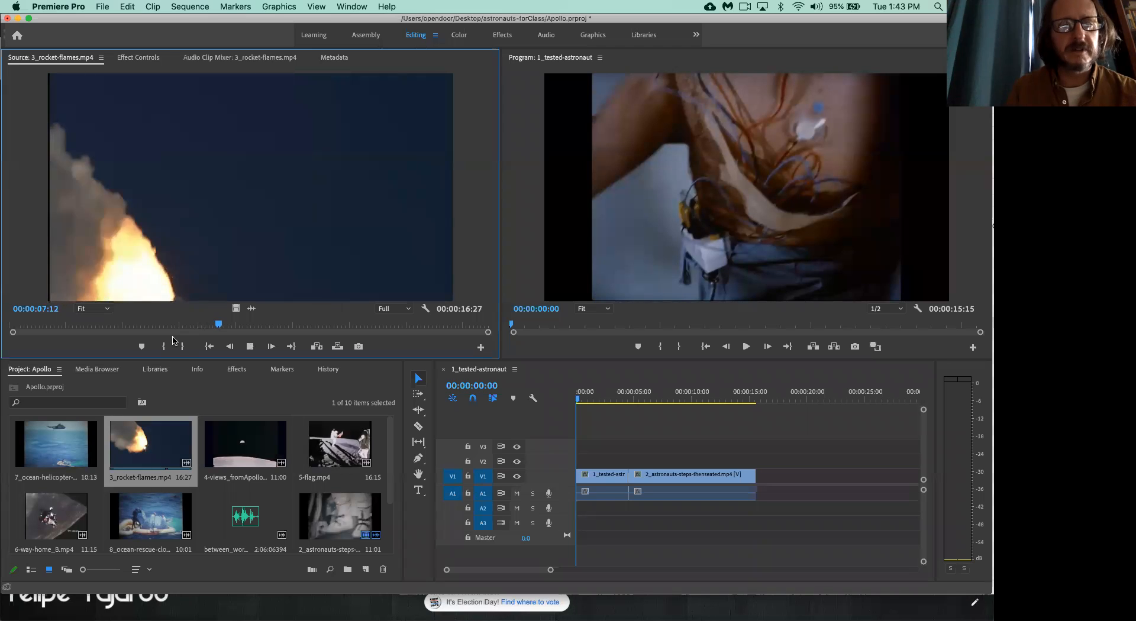
{"action": "key", "text": "k"}
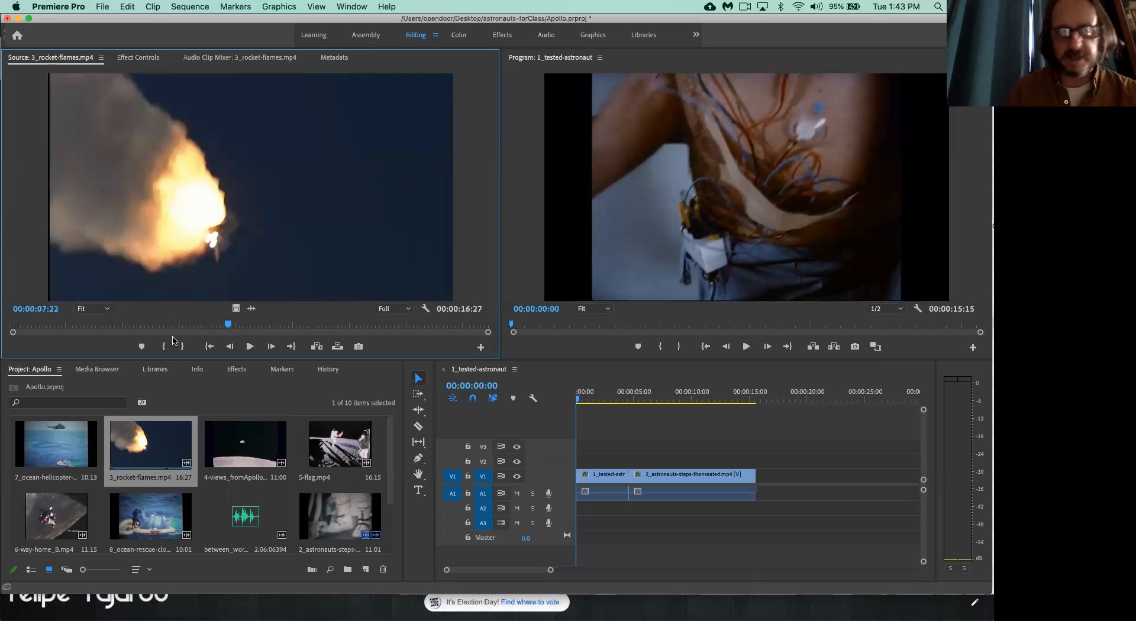
{"action": "key", "text": "i"}
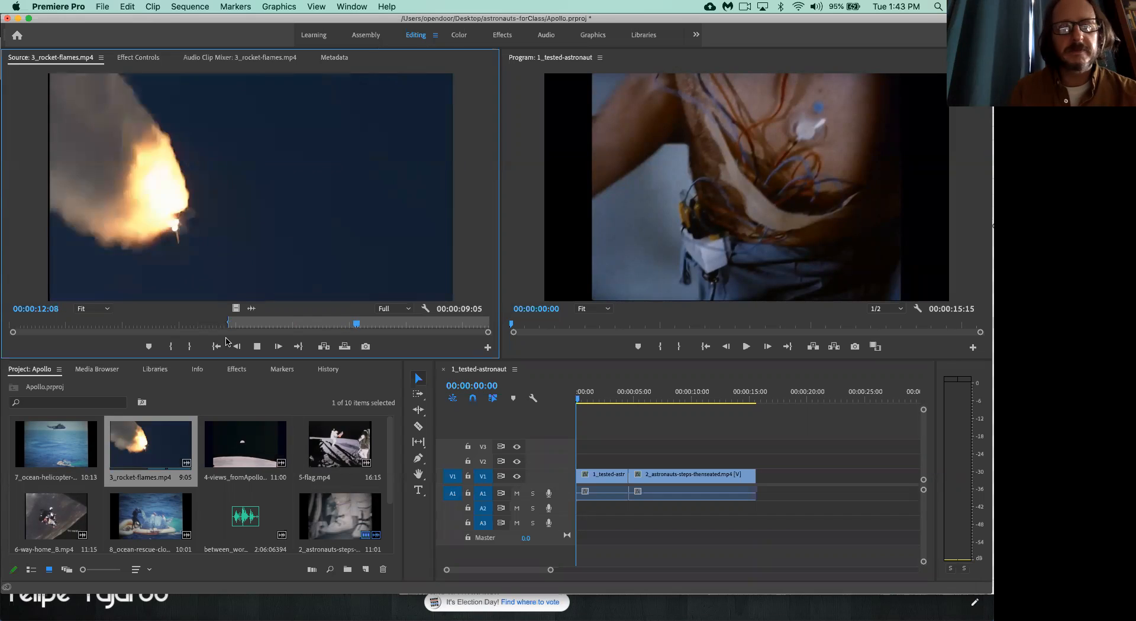
Mark an Out point at 00:00:14:07 in 3_rocket-flames.mp4 and play the trimmed range from its In point.
{"action": "key", "text": "space"}
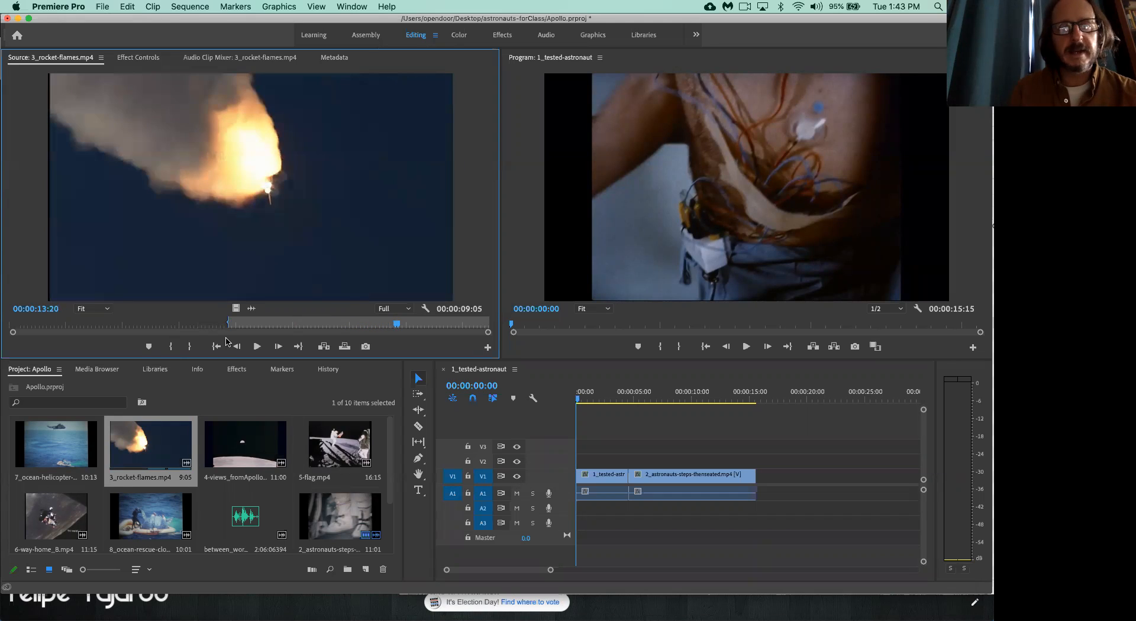
{"action": "key", "text": "space"}
{"action": "key", "text": "space"}
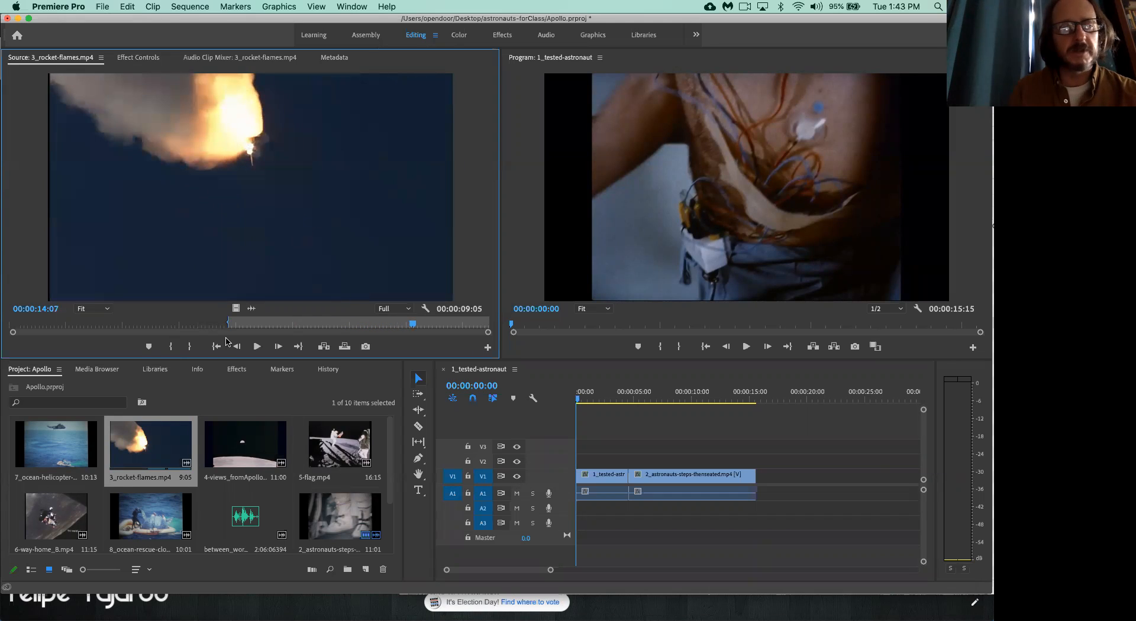
{"action": "key", "text": "o"}
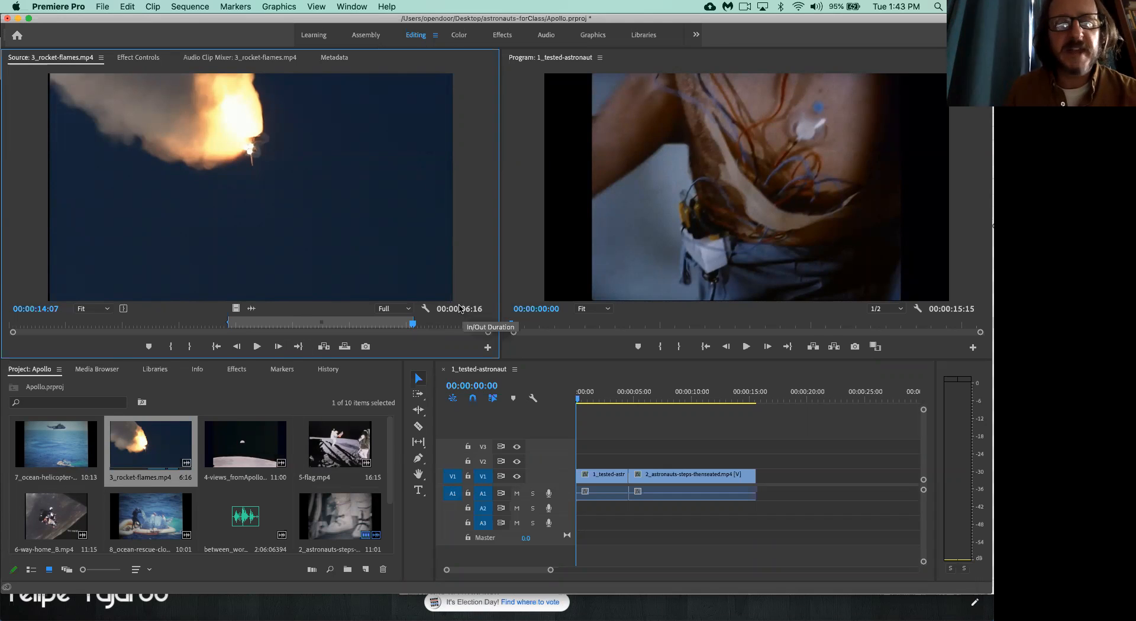
{"action": "left_click_drag", "start_coordinate": [314, 322], "coordinate": [229, 322]}
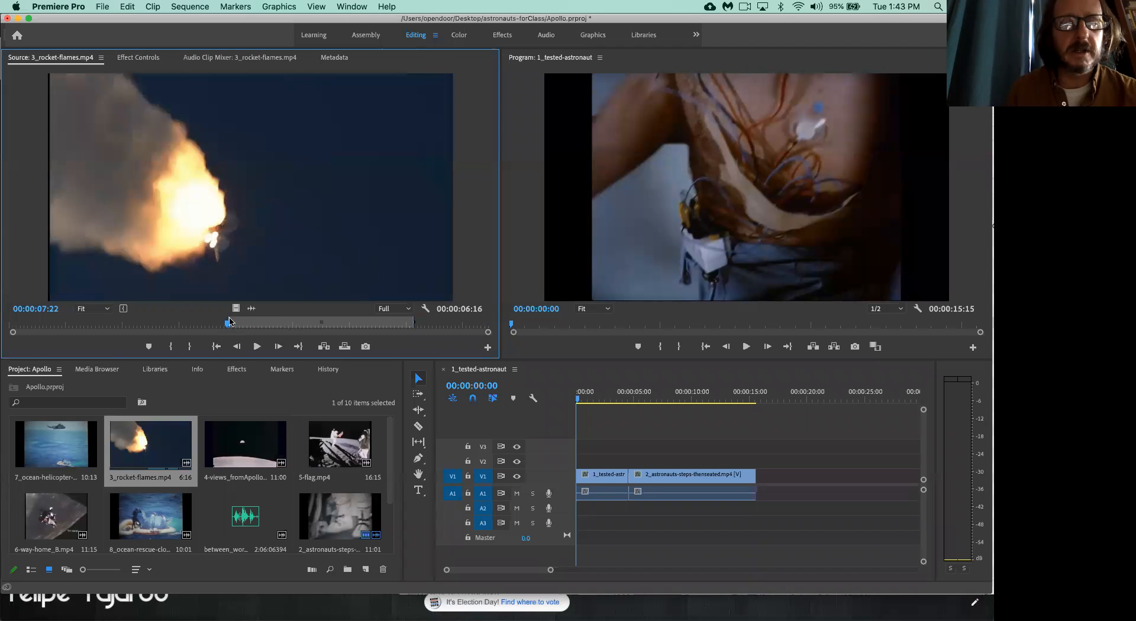
{"action": "left_click", "coordinate": [257, 346]}
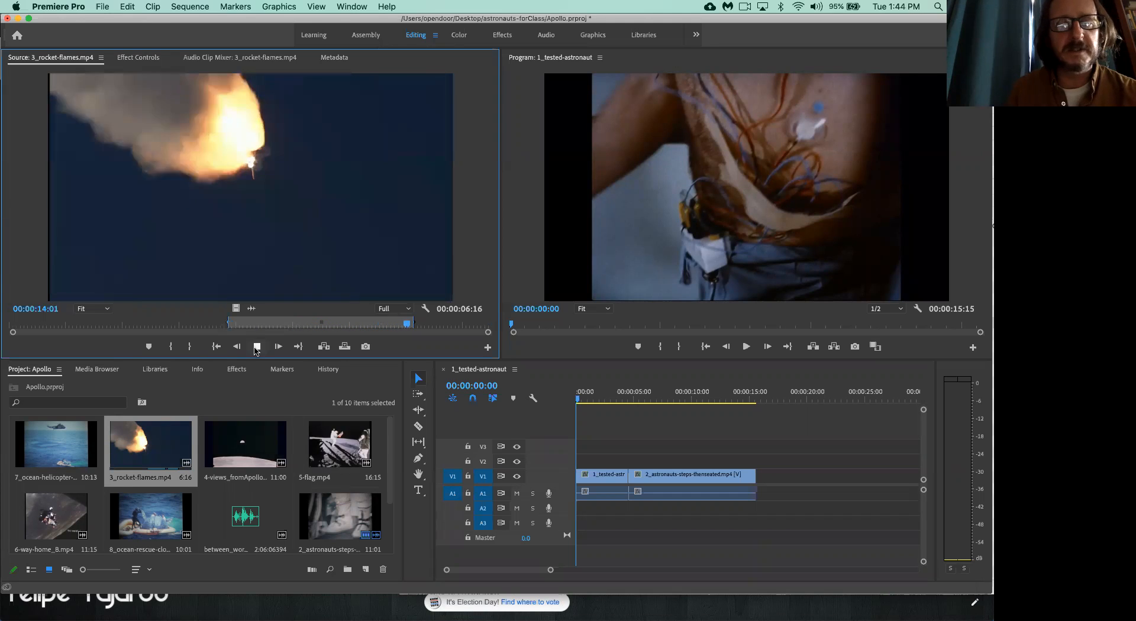
Place the trimmed 3_rocket-flames.mp4 on V1 directly after the 2_astronauts-steps-thenseated.mp4 clip.
{"action": "left_click", "coordinate": [256, 348]}
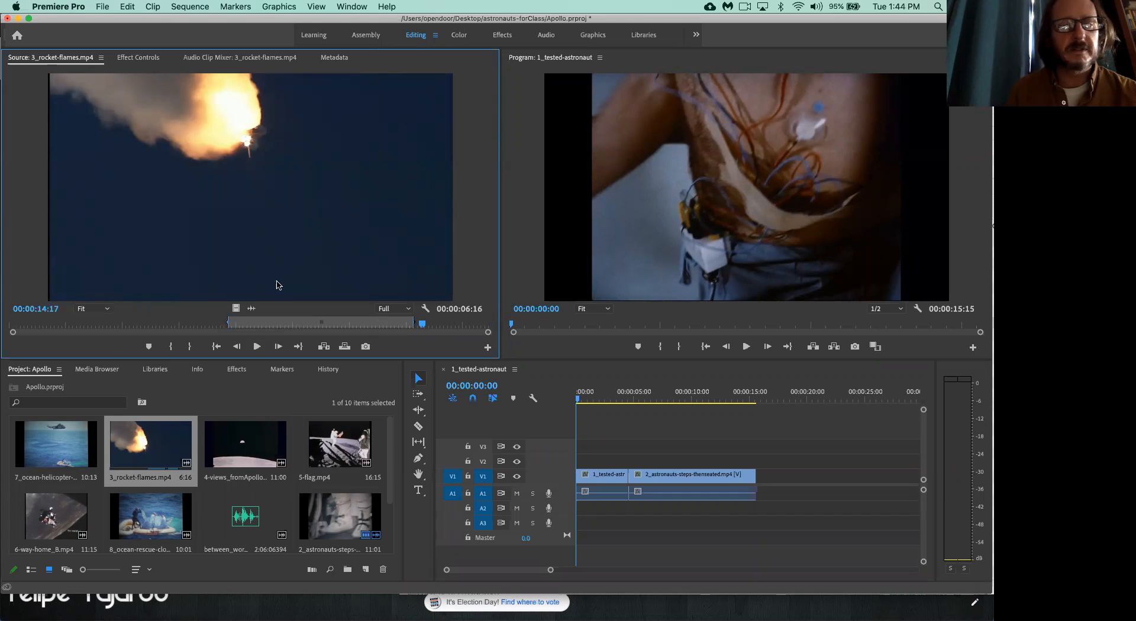
{"action": "left_click_drag", "start_coordinate": [305, 237], "coordinate": [759, 482]}
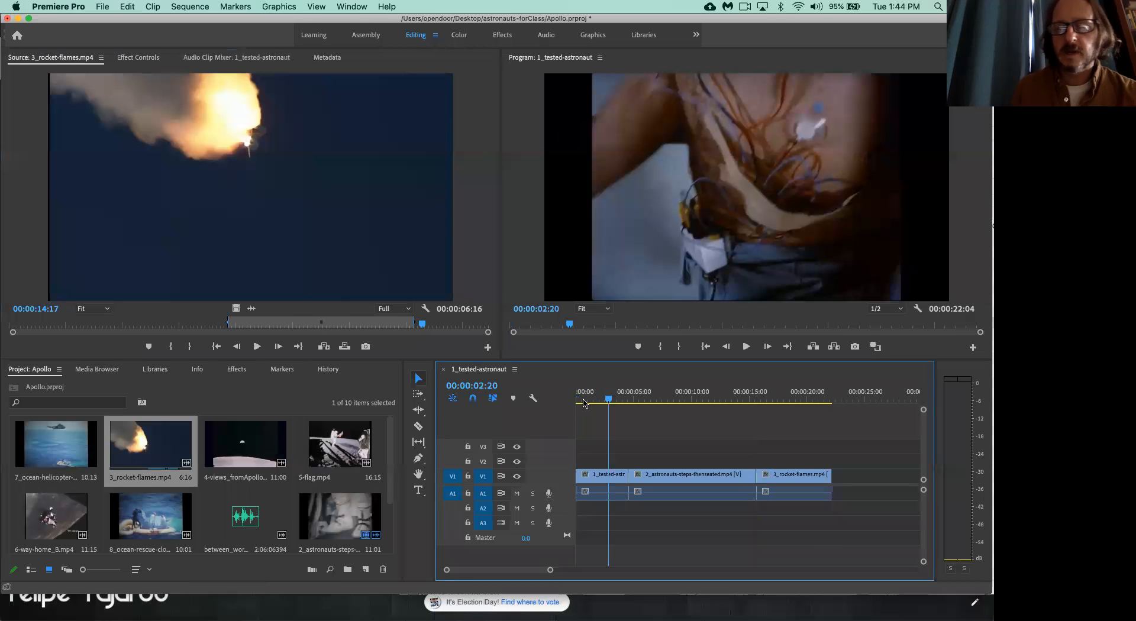
Play the assembled sequence from within the first clip to check both cuts through to the rocket footage.
{"action": "key", "text": "space"}
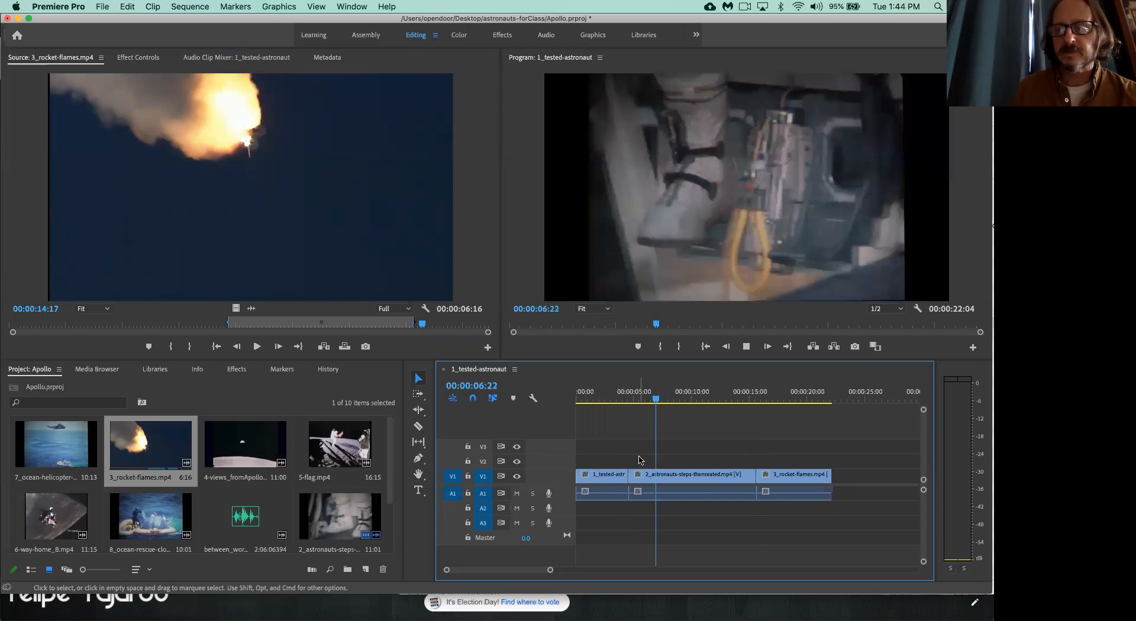
{"action": "left_click", "coordinate": [746, 347]}
{"action": "left_click_drag", "start_coordinate": [684, 404], "coordinate": [594, 413]}
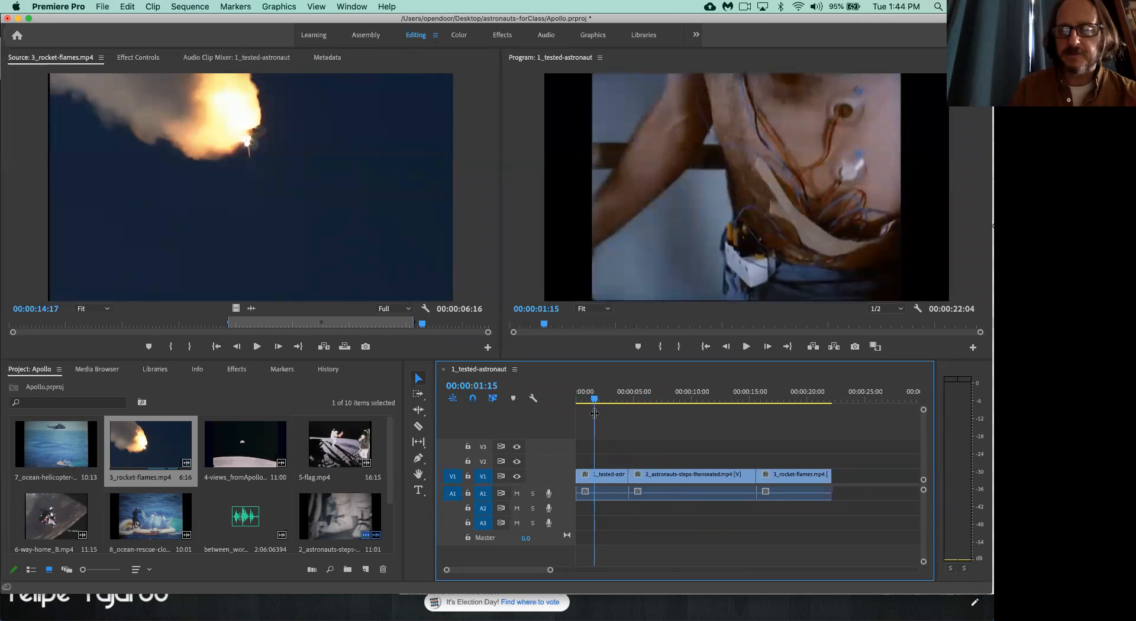
{"action": "key", "text": "space"}
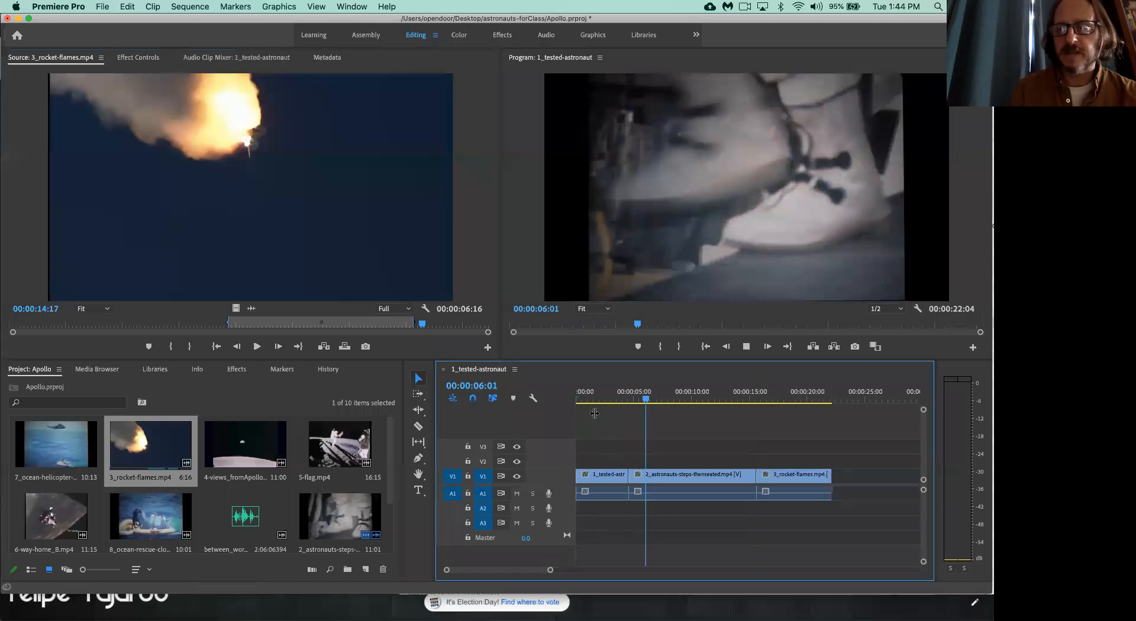
{"action": "key", "text": "space"}
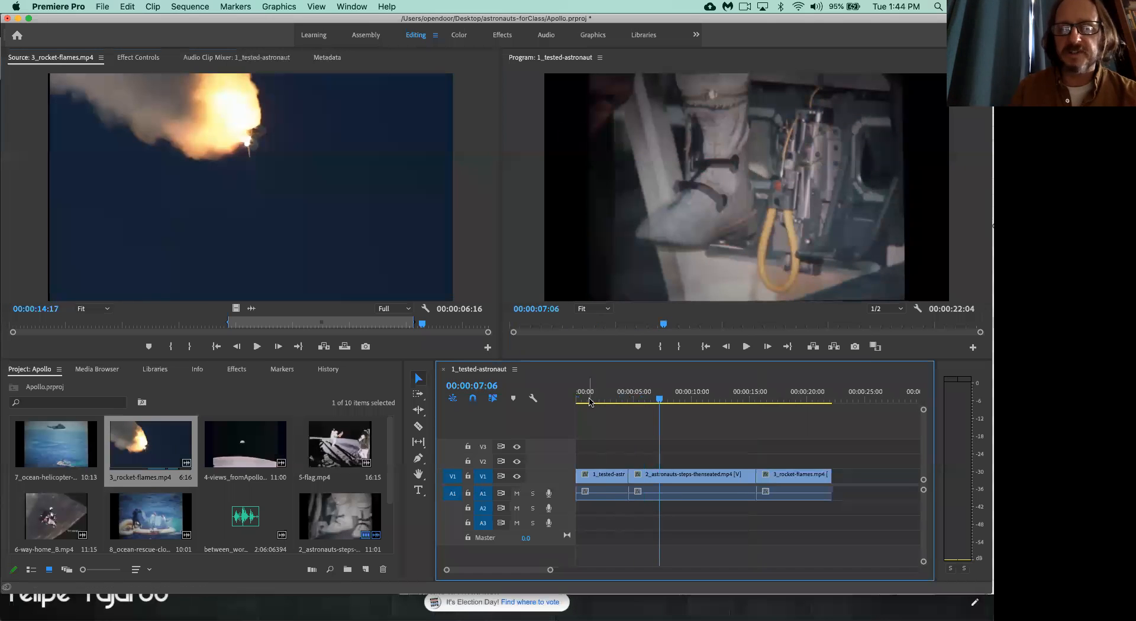
{"action": "left_click", "coordinate": [589, 401]}
{"action": "key", "text": "space"}
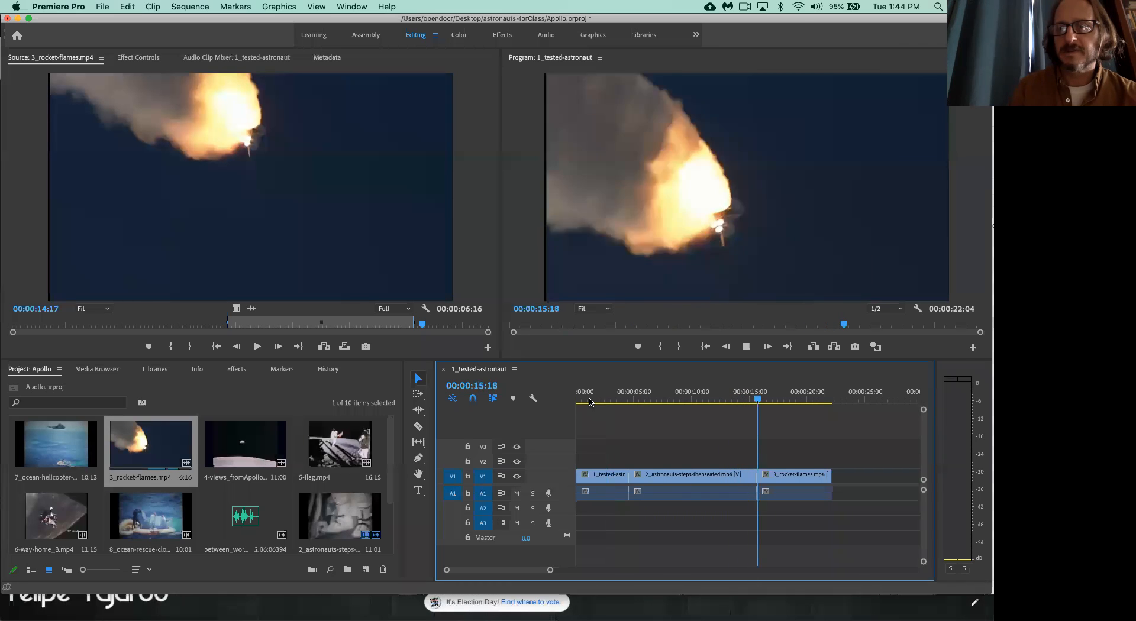
{"action": "key", "text": "space"}
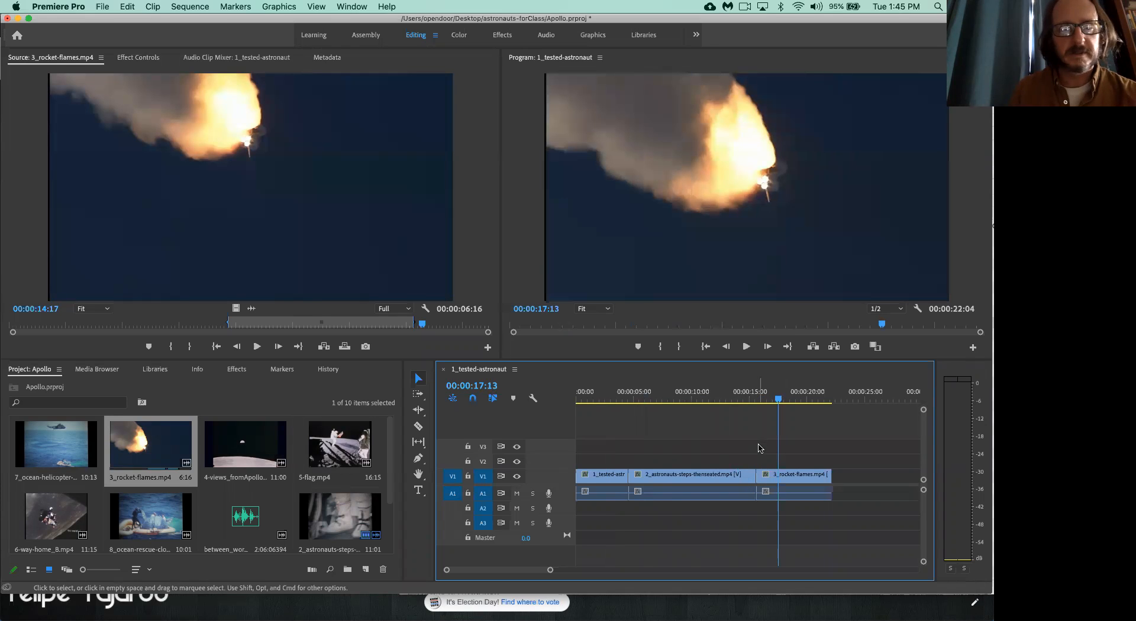
Open 4-views_fromApollo.mp4 in the Source Monitor, rewind it to the start and preview its footage.
{"action": "left_click", "coordinate": [243, 455]}
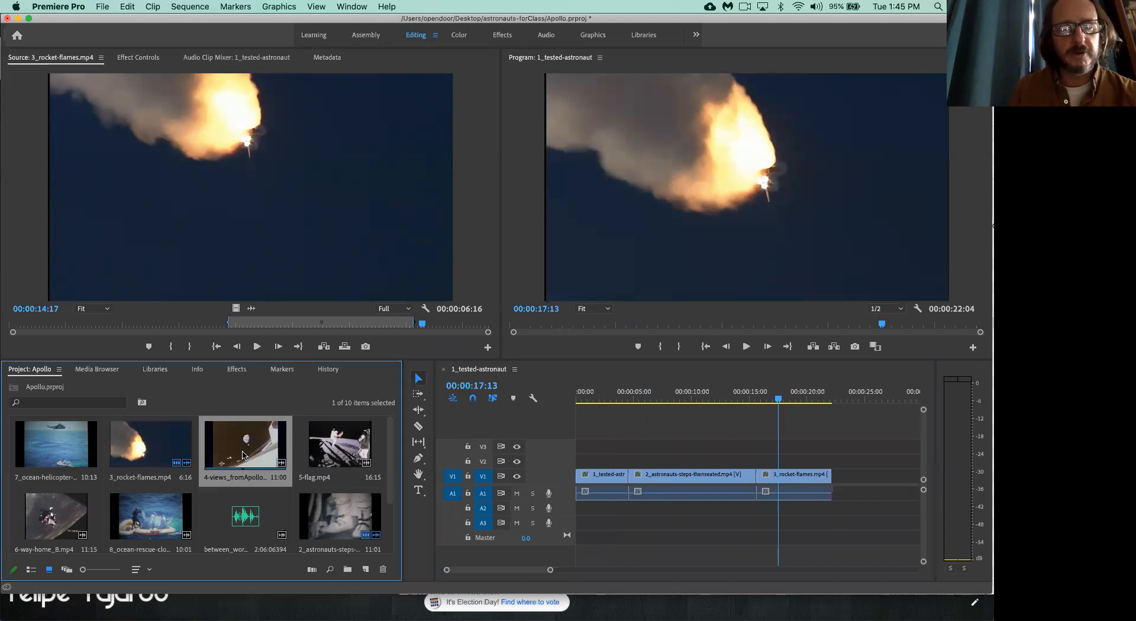
{"action": "double_click", "coordinate": [243, 455]}
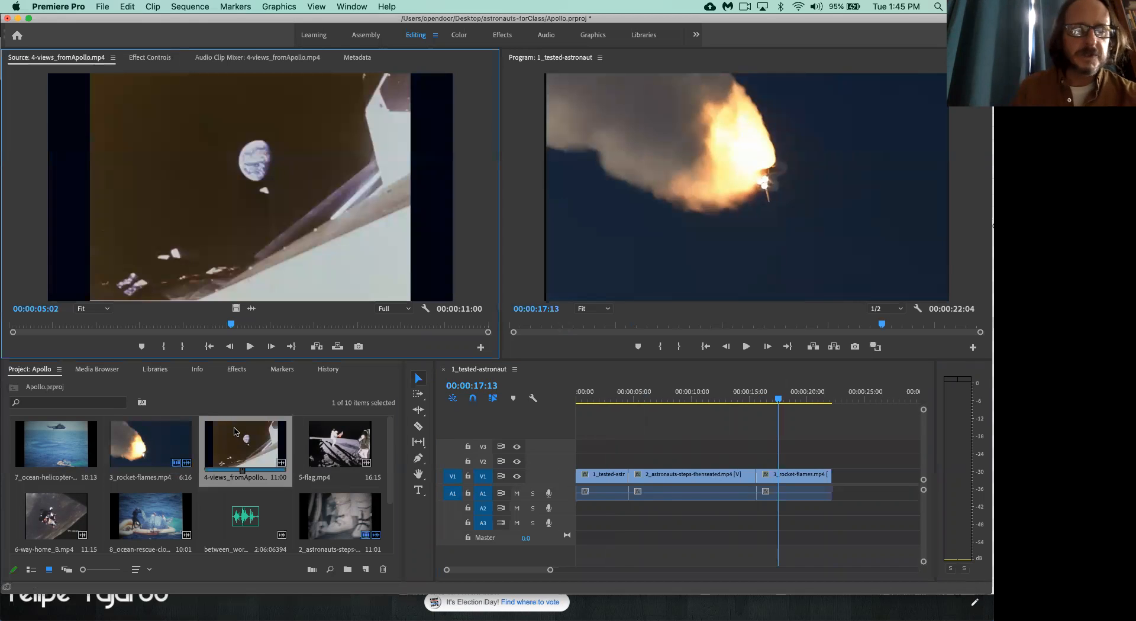
{"action": "left_click_drag", "start_coordinate": [231, 324], "coordinate": [6, 316]}
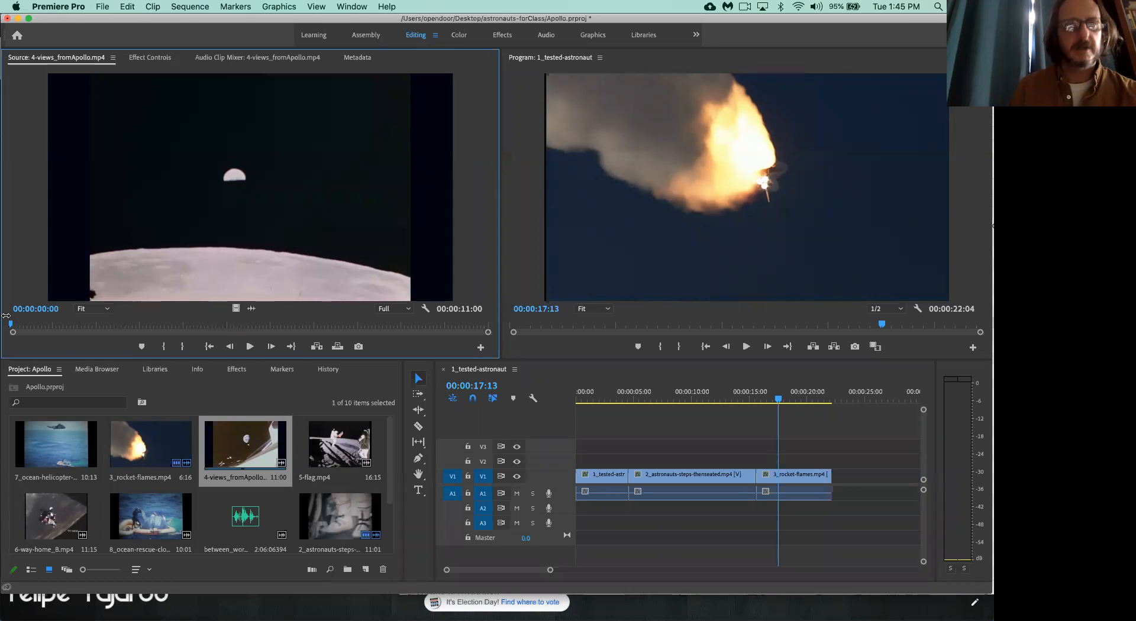
{"action": "key", "text": "space"}
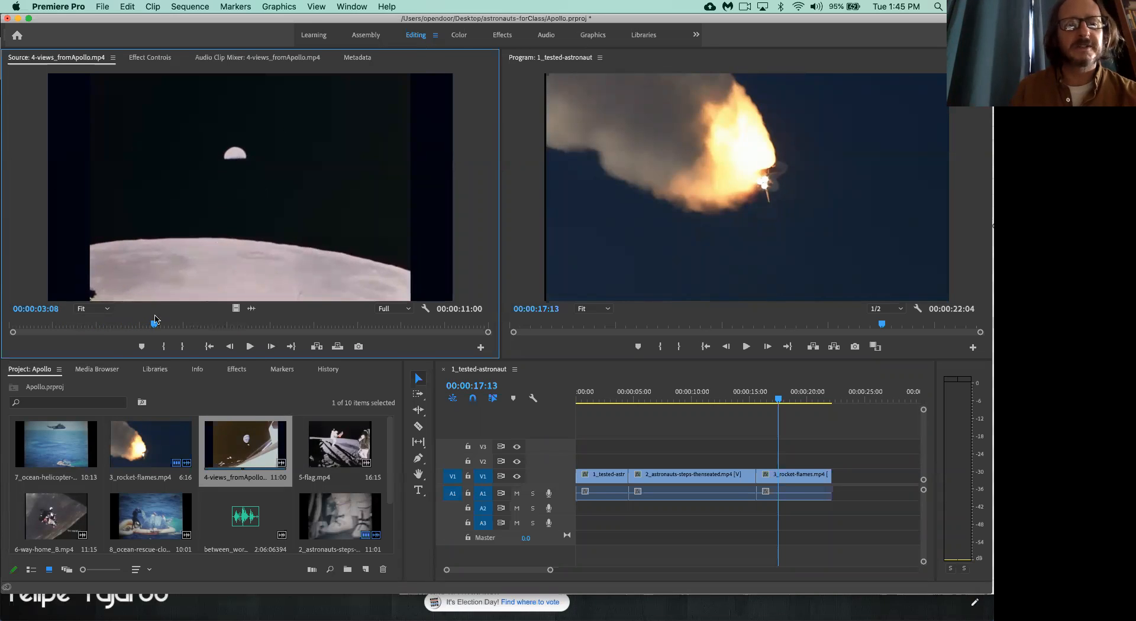
{"action": "key", "text": "space"}
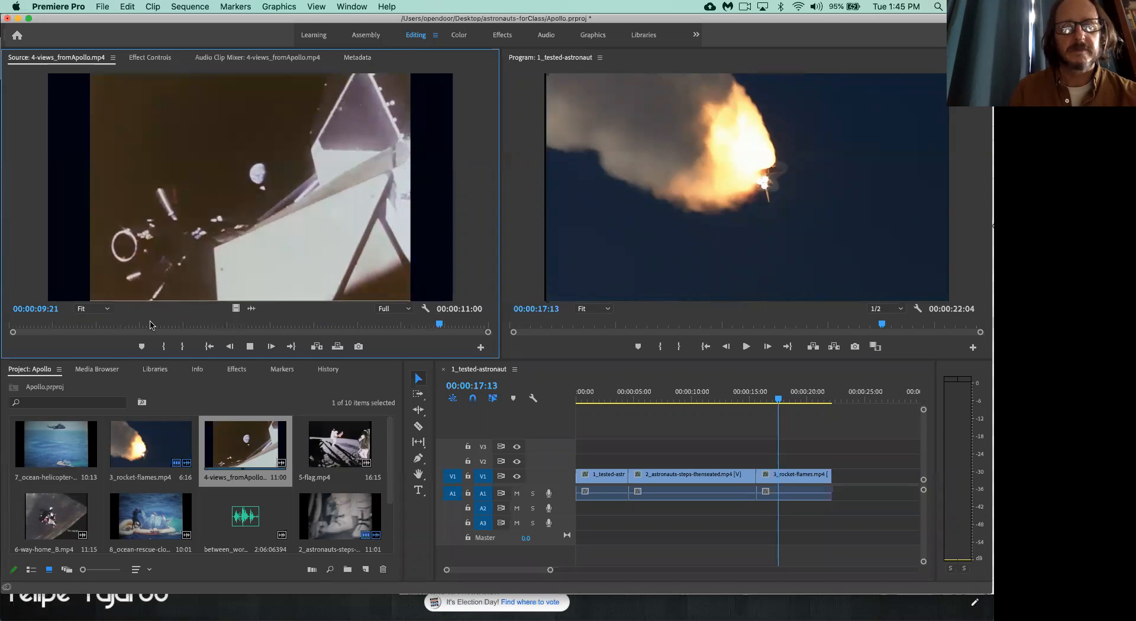
{"action": "key", "text": "space"}
Shuttle through 4-views_fromApollo.mp4 to where the Earth and spacecraft shot is fully in view and mark an In point at 00:00:04:08.
{"action": "key", "text": "j"}
{"action": "key", "text": "j"}
{"action": "key", "text": "j"}
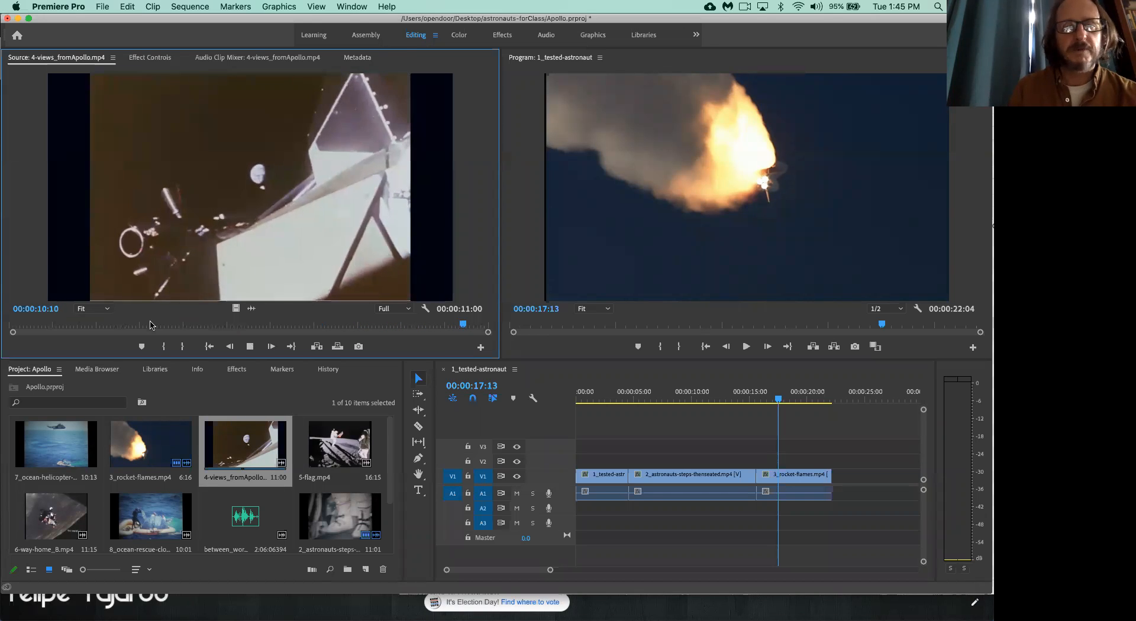
{"action": "key", "text": "k"}
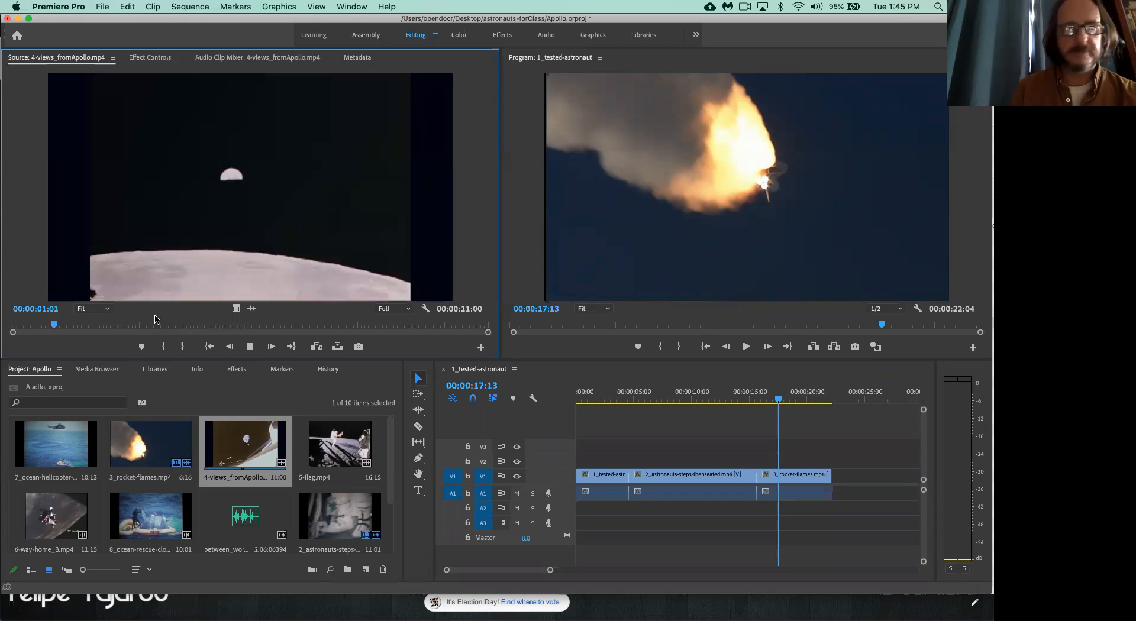
{"action": "key", "text": "l"}
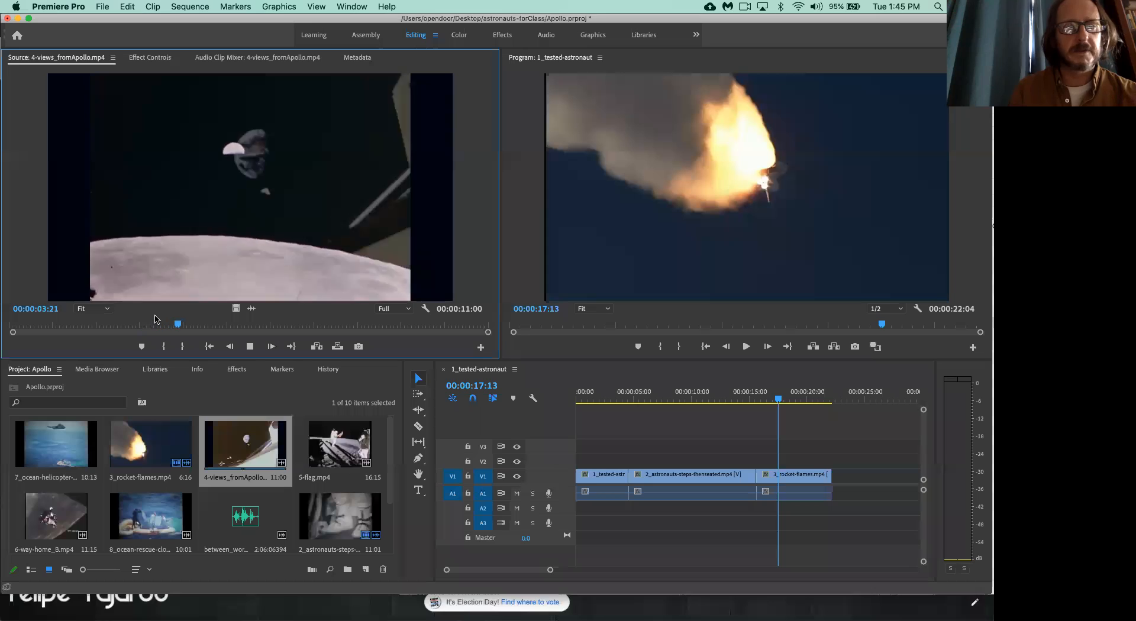
{"action": "key", "text": "space"}
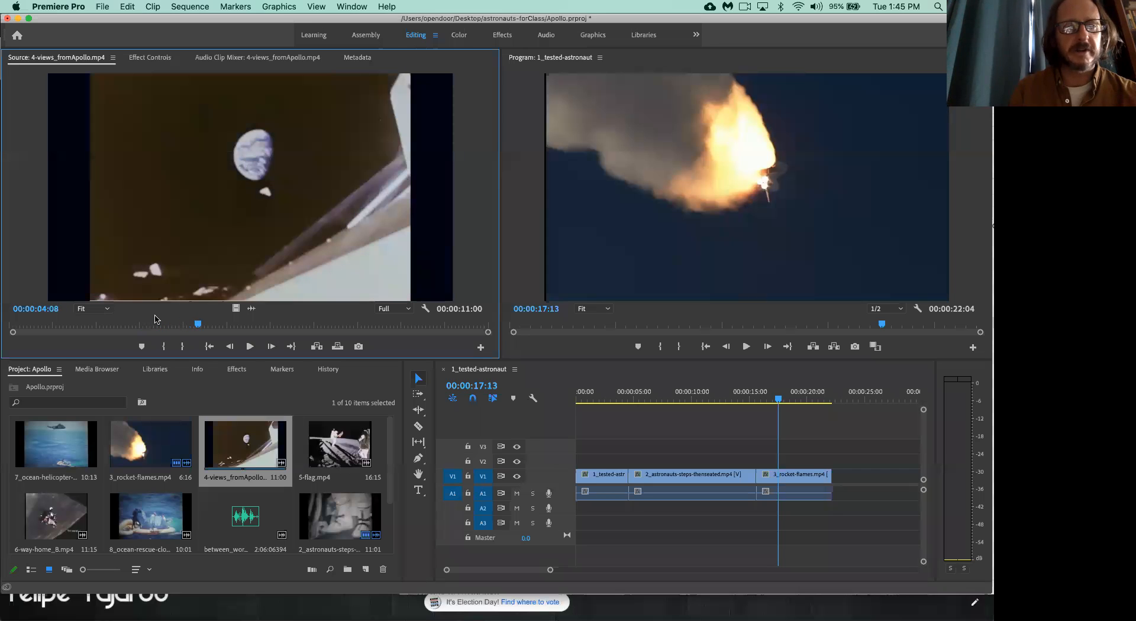
{"action": "key", "text": "i"}
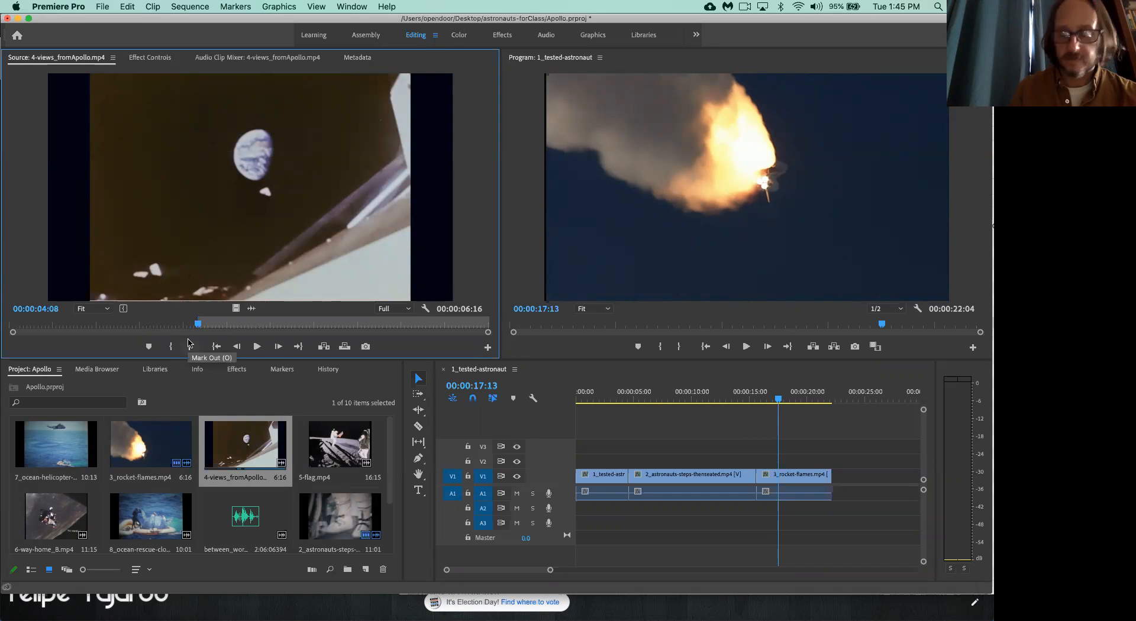
Play 4-views_fromApollo.mp4 on from its In point and mark an Out point at 00:00:08:23.
{"action": "key", "text": "space"}
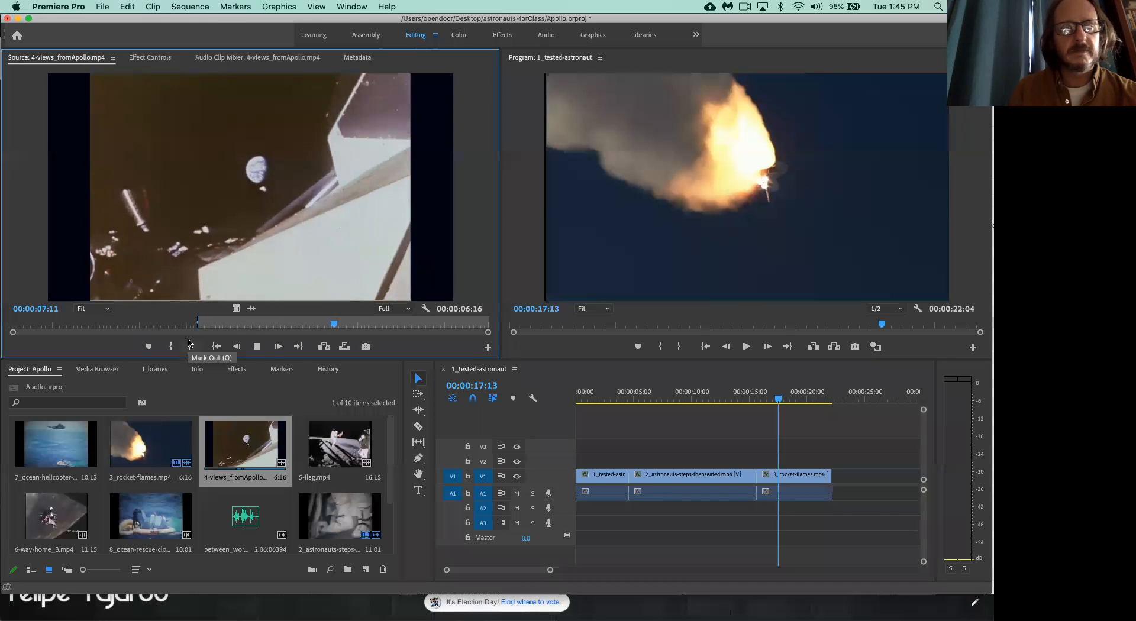
{"action": "key", "text": "space"}
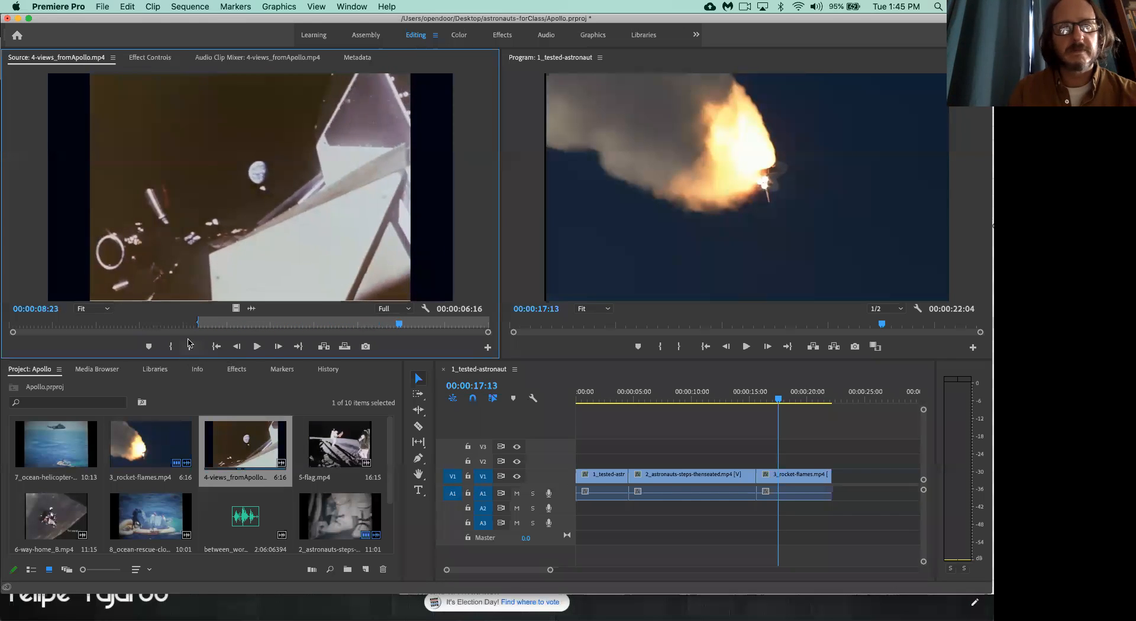
{"action": "left_click", "coordinate": [189, 345]}
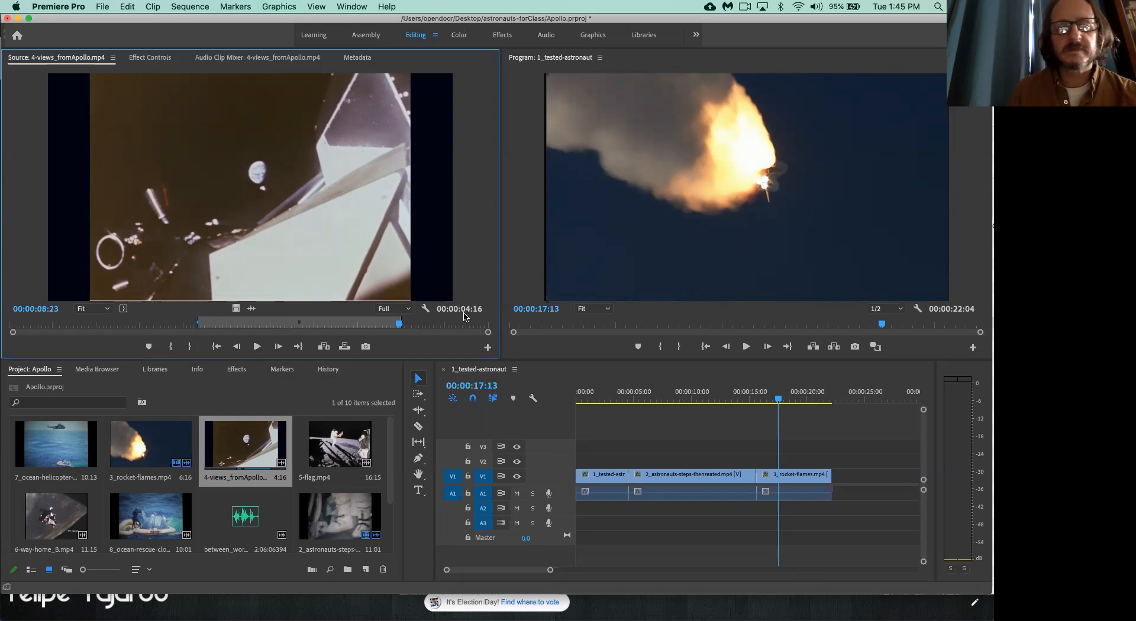
Place the trimmed 4-views_fromApollo.mp4 on V1 directly after 3_rocket-flames.mp4, and zoom the timeline out to leave empty space after the clips.
{"action": "left_click_drag", "start_coordinate": [363, 266], "coordinate": [834, 491]}
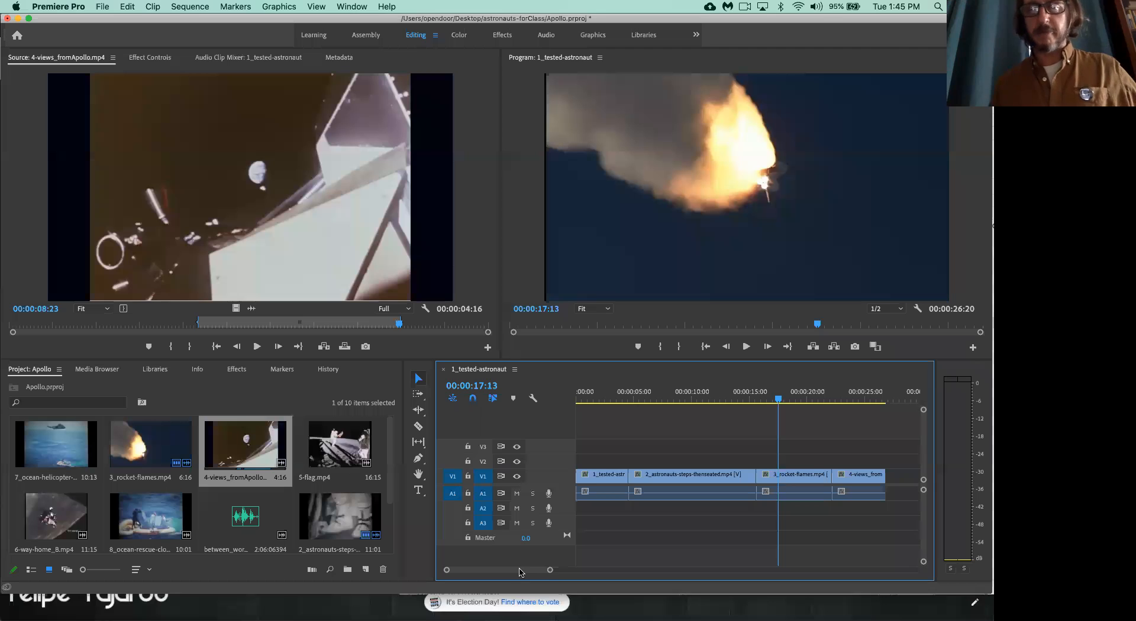
{"action": "left_click_drag", "start_coordinate": [550, 571], "coordinate": [529, 571]}
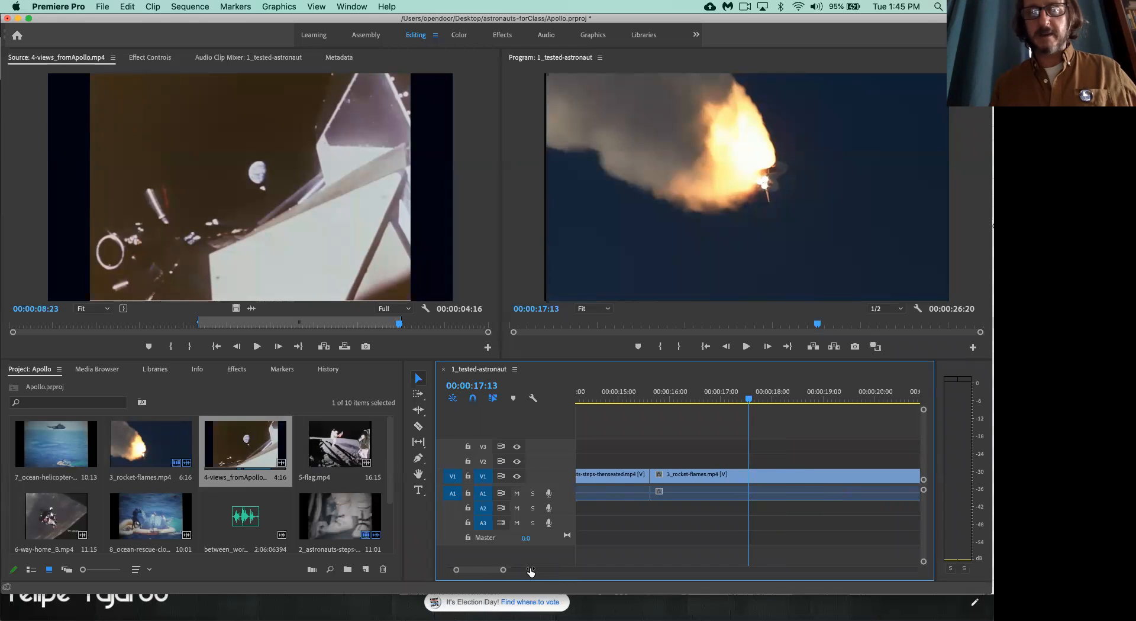
{"action": "left_click_drag", "start_coordinate": [530, 571], "coordinate": [587, 572]}
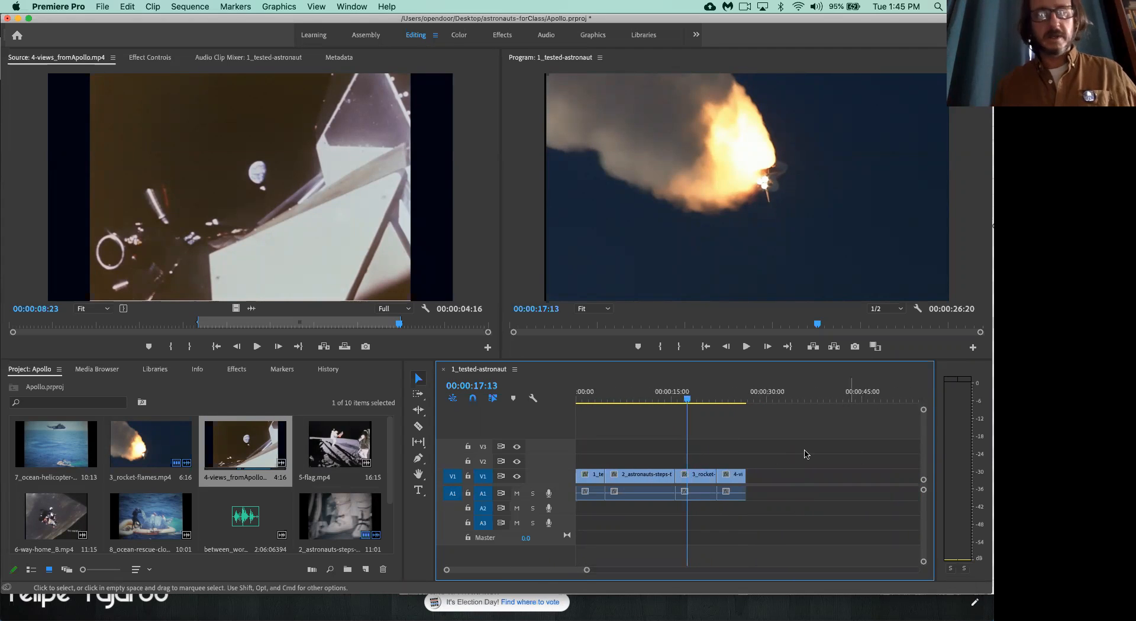
Open 5-flag.mp4 in the Source Monitor, rewind it to the start and preview the astronauts raising the flag.
{"action": "double_click", "coordinate": [332, 448]}
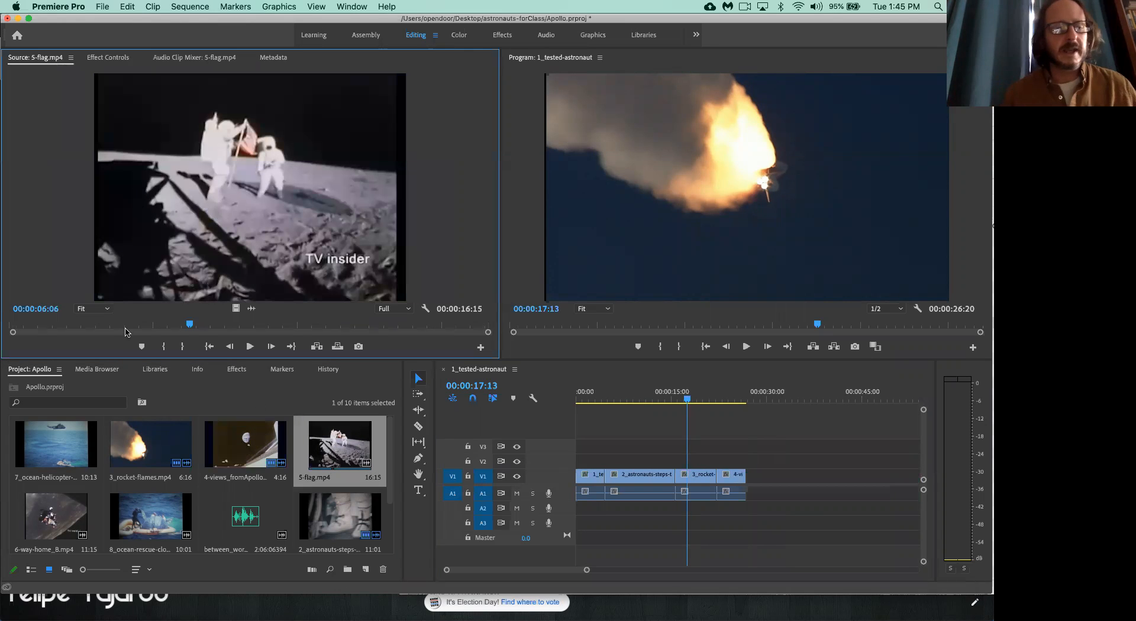
{"action": "left_click_drag", "start_coordinate": [174, 327], "coordinate": [11, 320]}
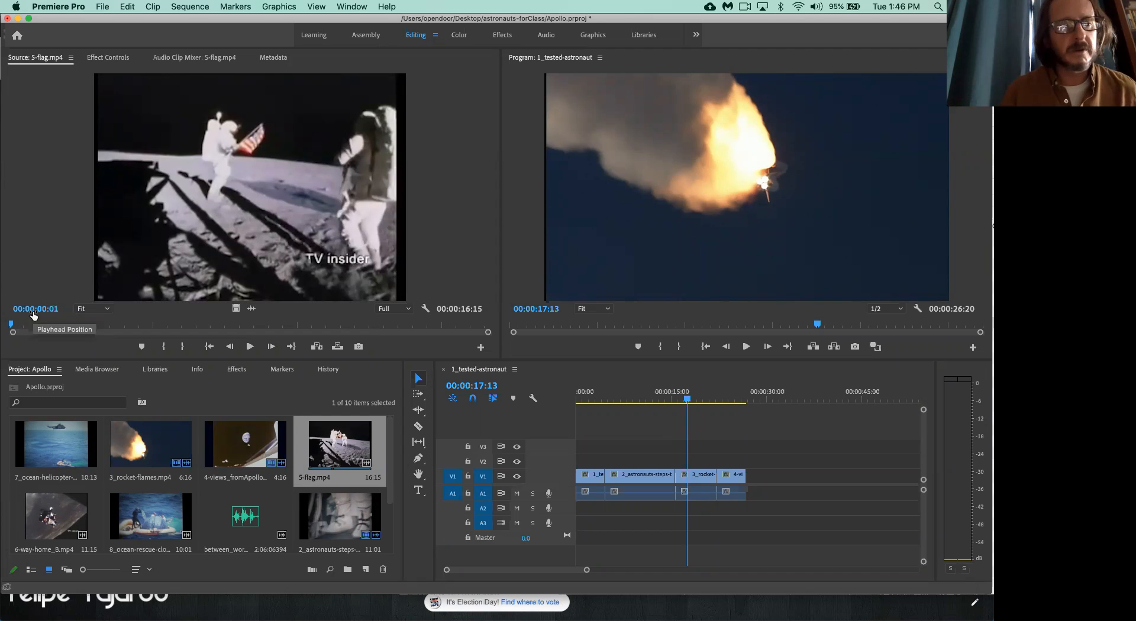
{"action": "left_click", "coordinate": [37, 258]}
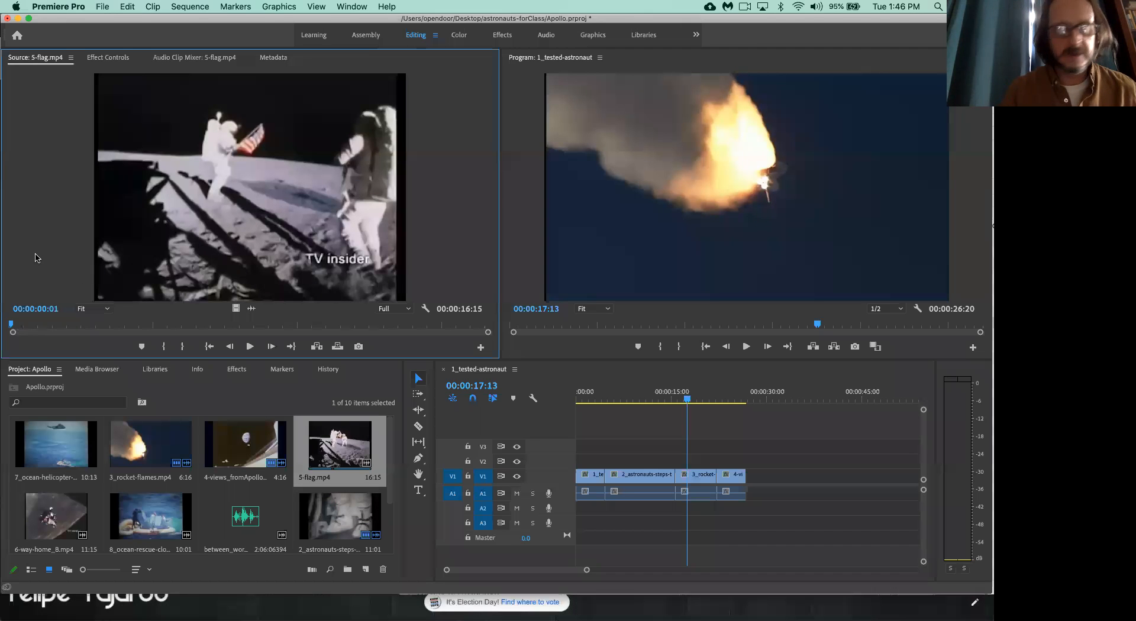
{"action": "key", "text": "space"}
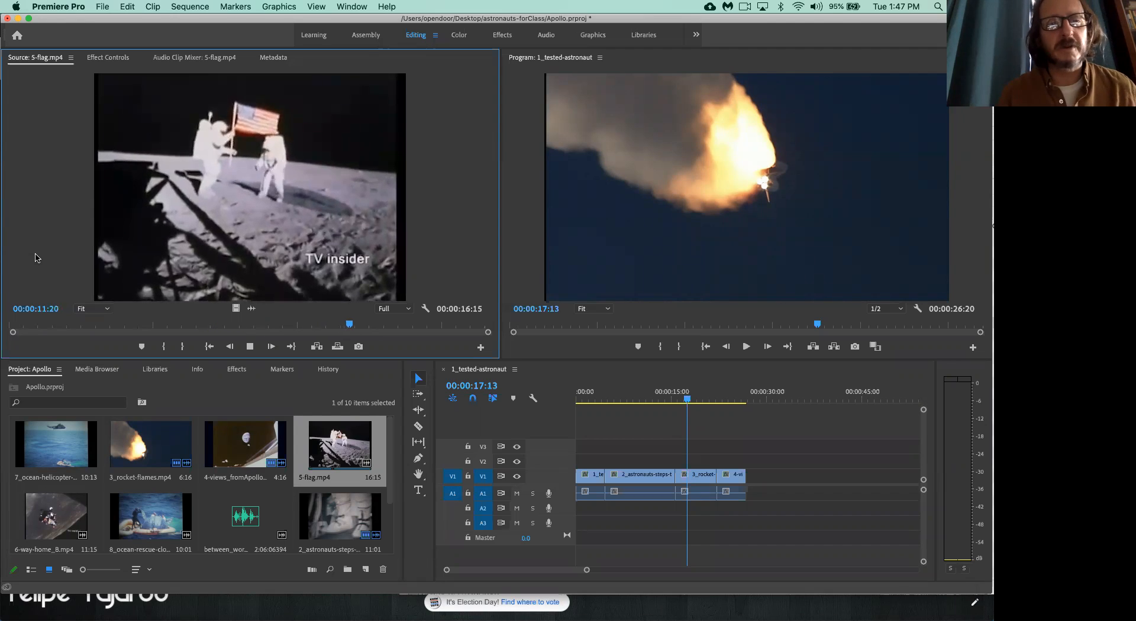
{"action": "key", "text": "space"}
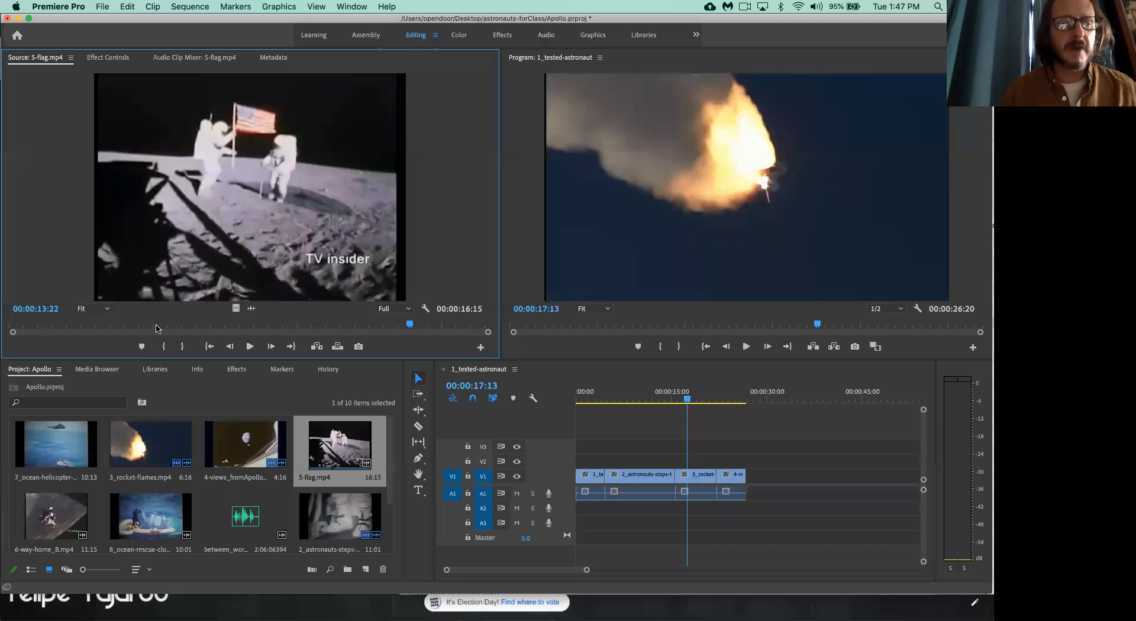
Rewind 5-flag.mp4 to its first frame, play to where both astronauts are in full view and mark an In point at 00:00:01:08.
{"action": "left_click", "coordinate": [12, 324]}
{"action": "left_click_drag", "start_coordinate": [12, 324], "coordinate": [10, 325]}
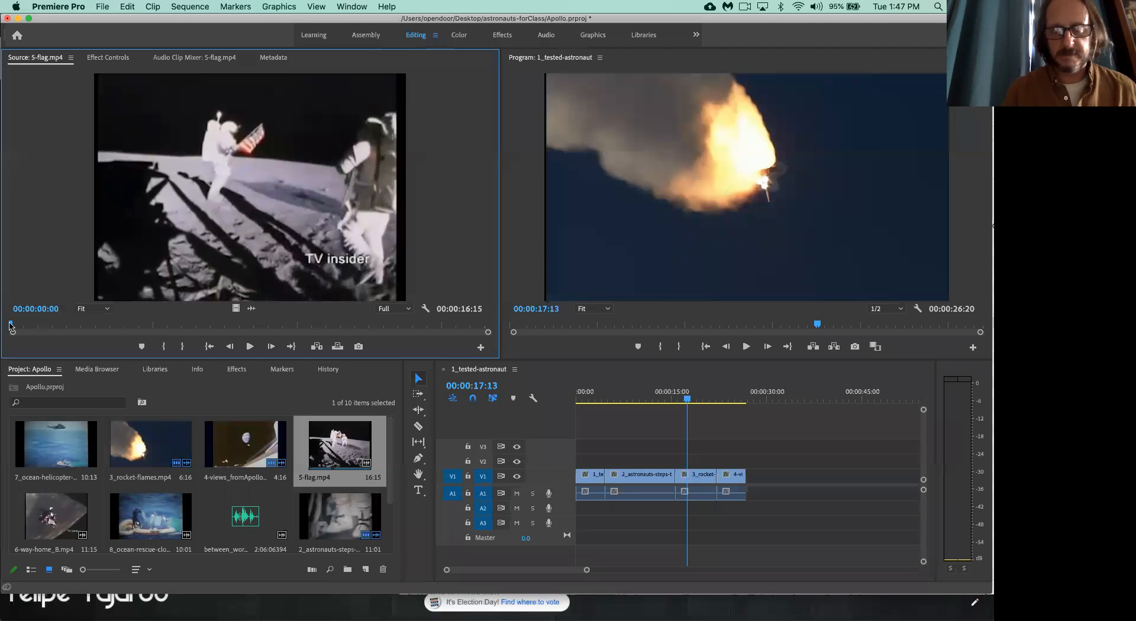
{"action": "key", "text": "space"}
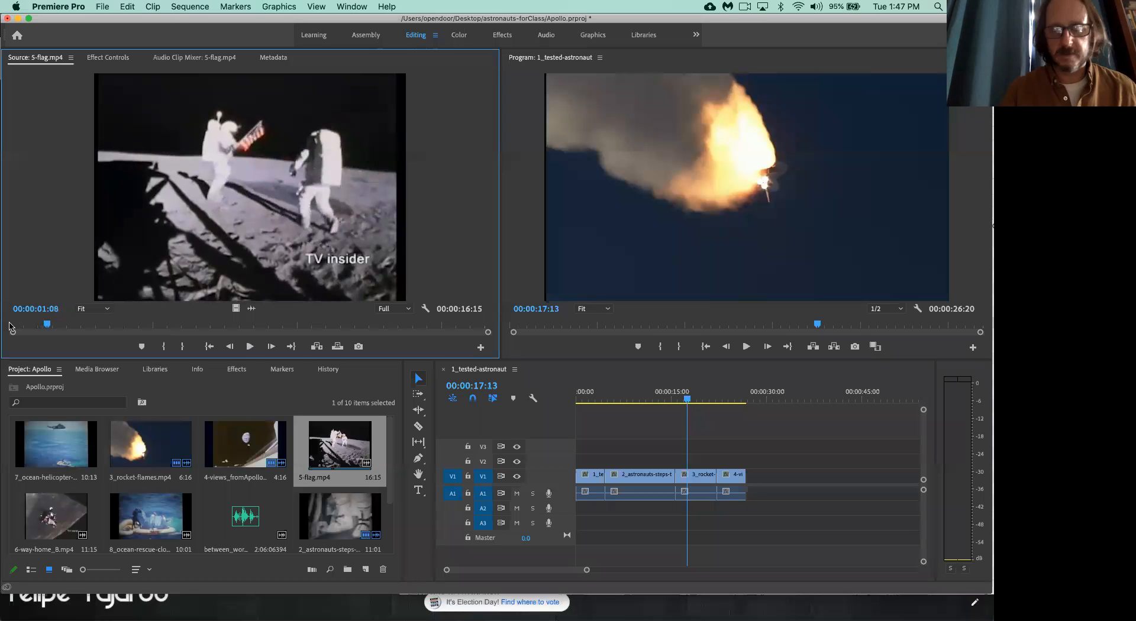
{"action": "key", "text": "i"}
Play 5-flag.mp4 until the flag unfurls, reverse to before the unfurling and reset the In point at 00:00:04:21.
{"action": "key", "text": "space"}
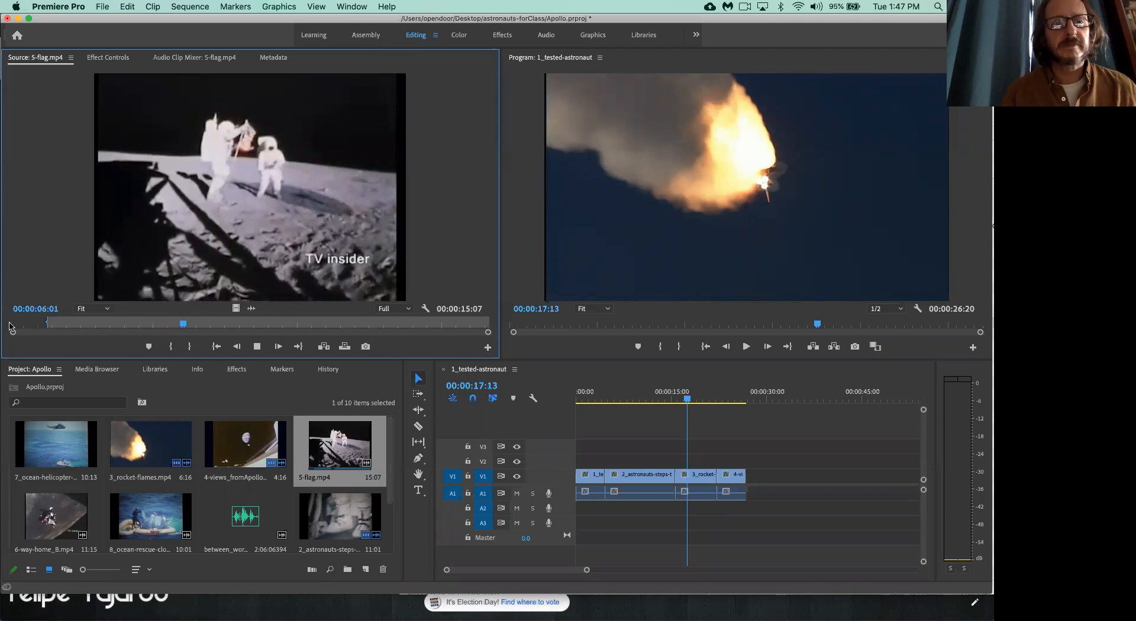
{"action": "key", "text": "space"}
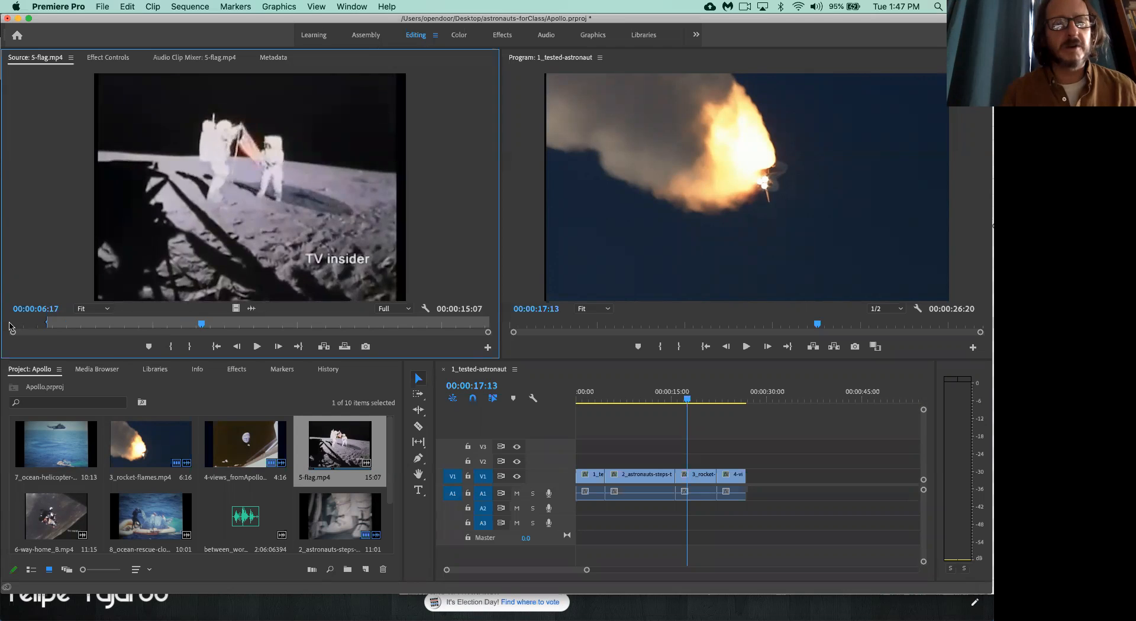
{"action": "key", "text": "j"}
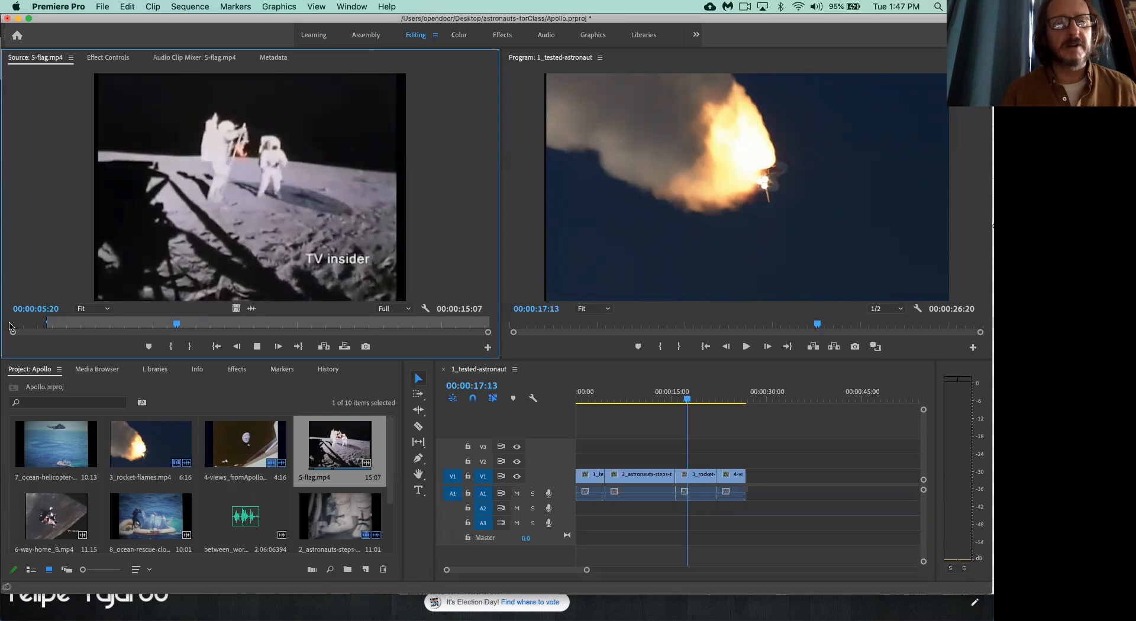
{"action": "key", "text": "k"}
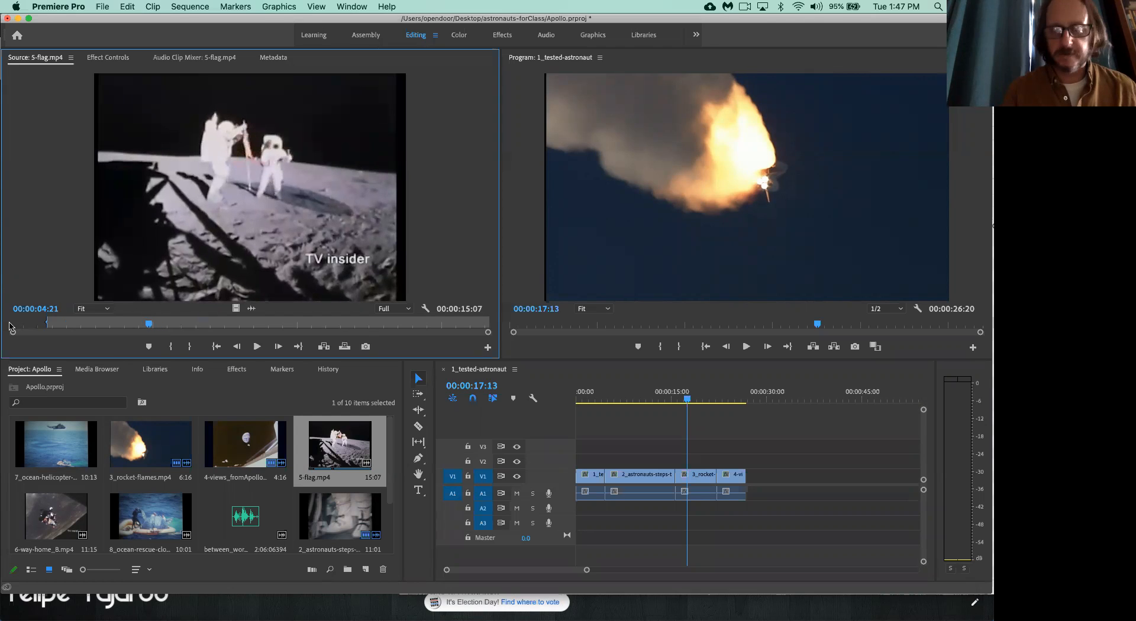
{"action": "key", "text": "i"}
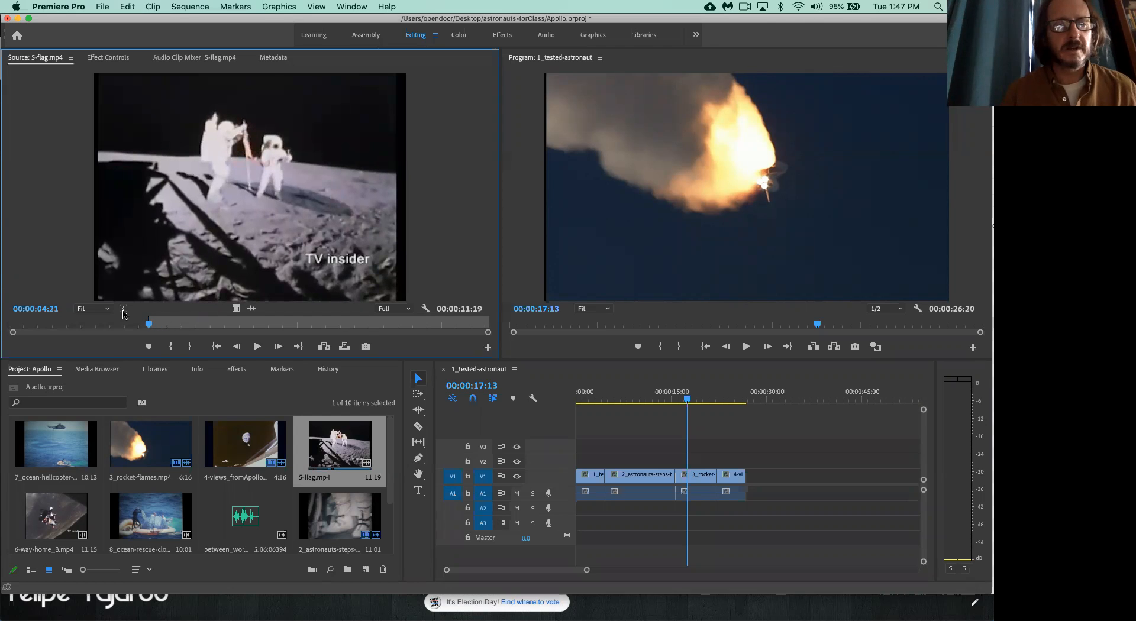
Play 5-flag.mp4 to its end, back up to before the final frames and mark an Out point at 00:00:15:19.
{"action": "key", "text": "l"}
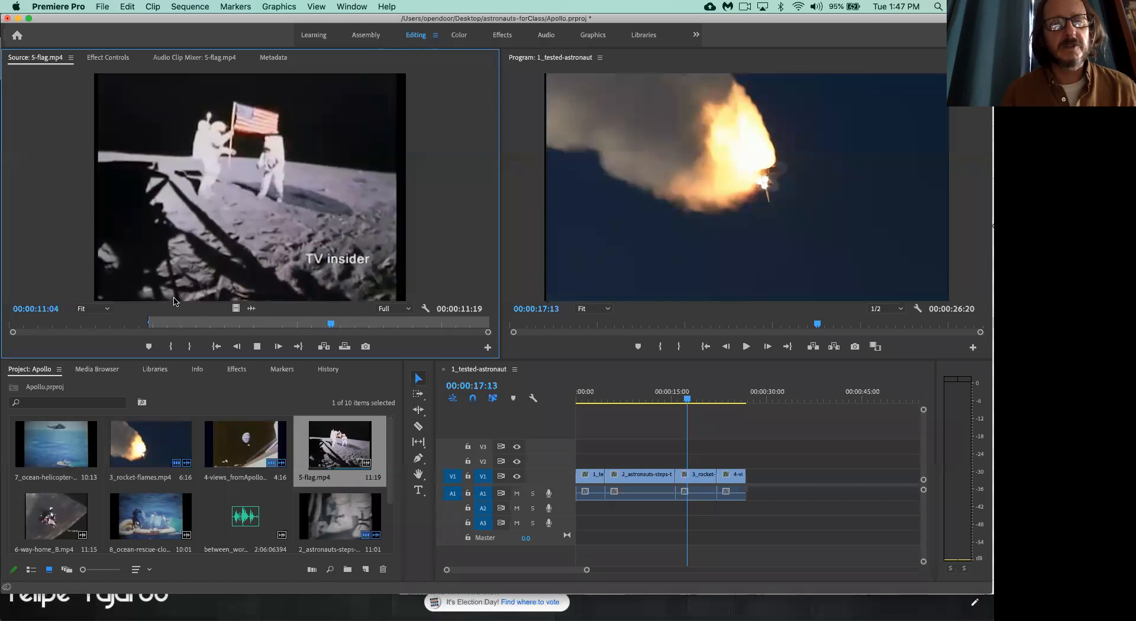
{"action": "key", "text": "space"}
{"action": "key", "text": "space"}
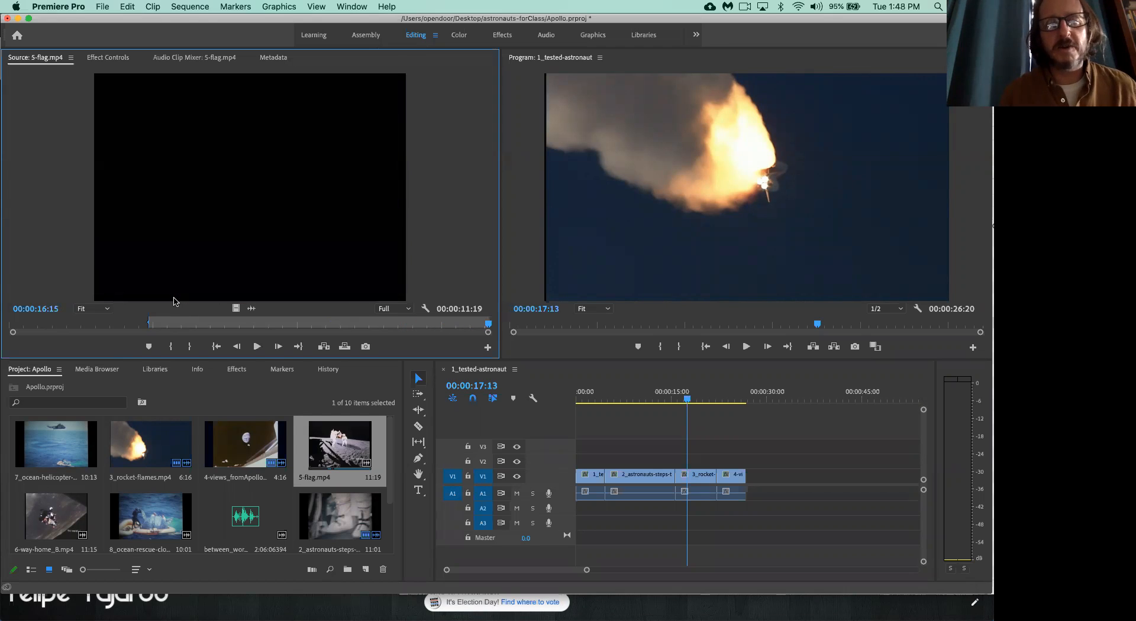
{"action": "key", "text": "k"}
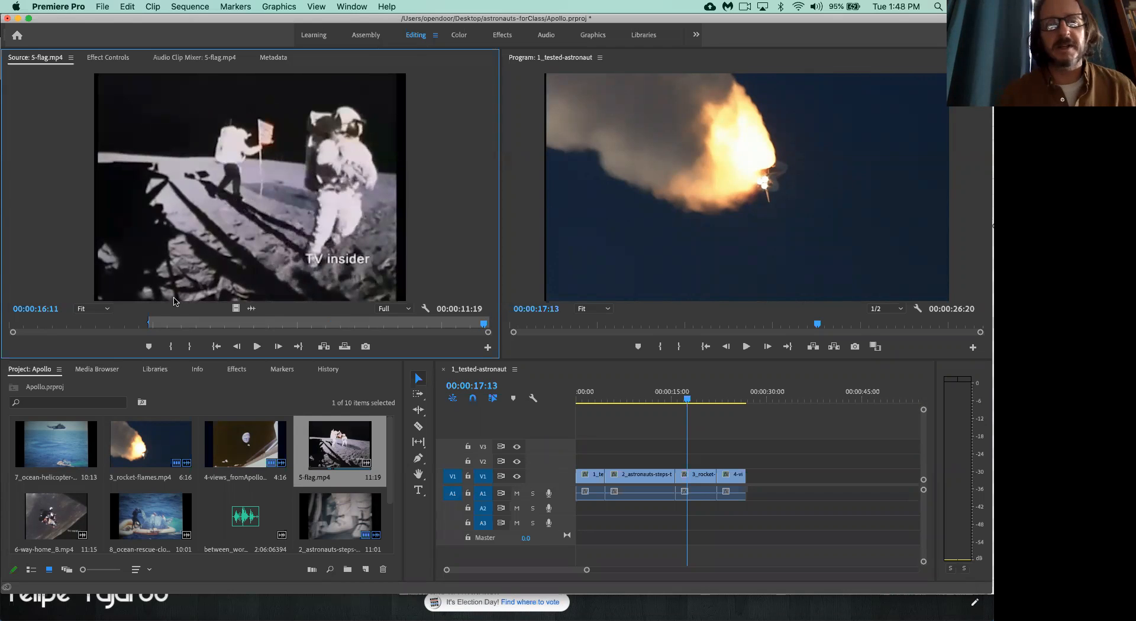
{"action": "key", "text": "k"}
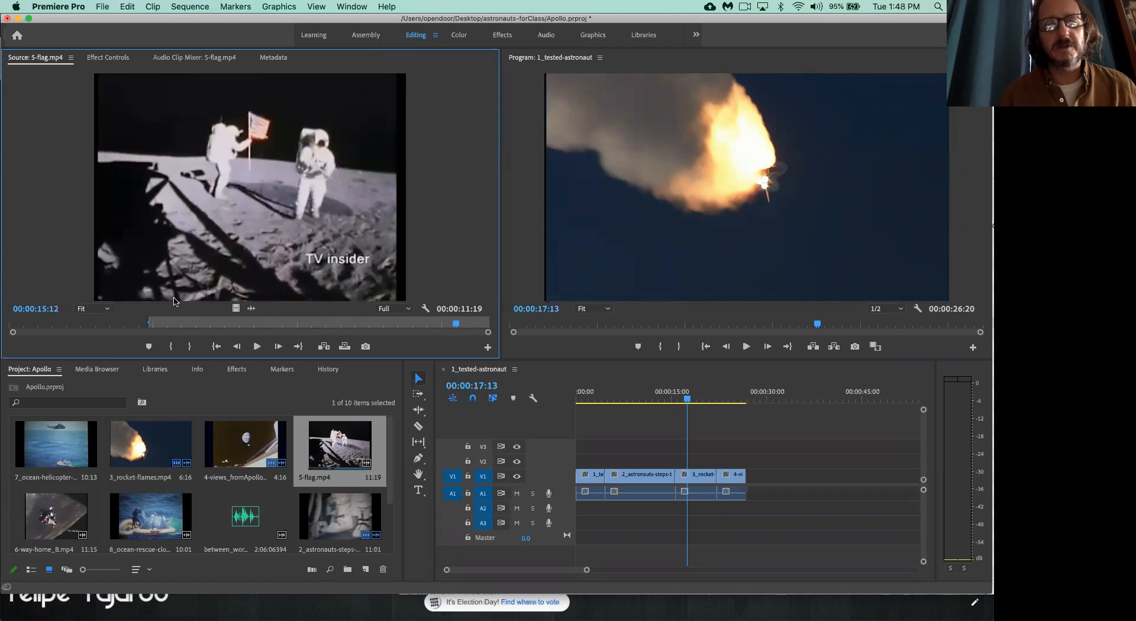
{"action": "key", "text": "l"}
{"action": "key", "text": "k"}
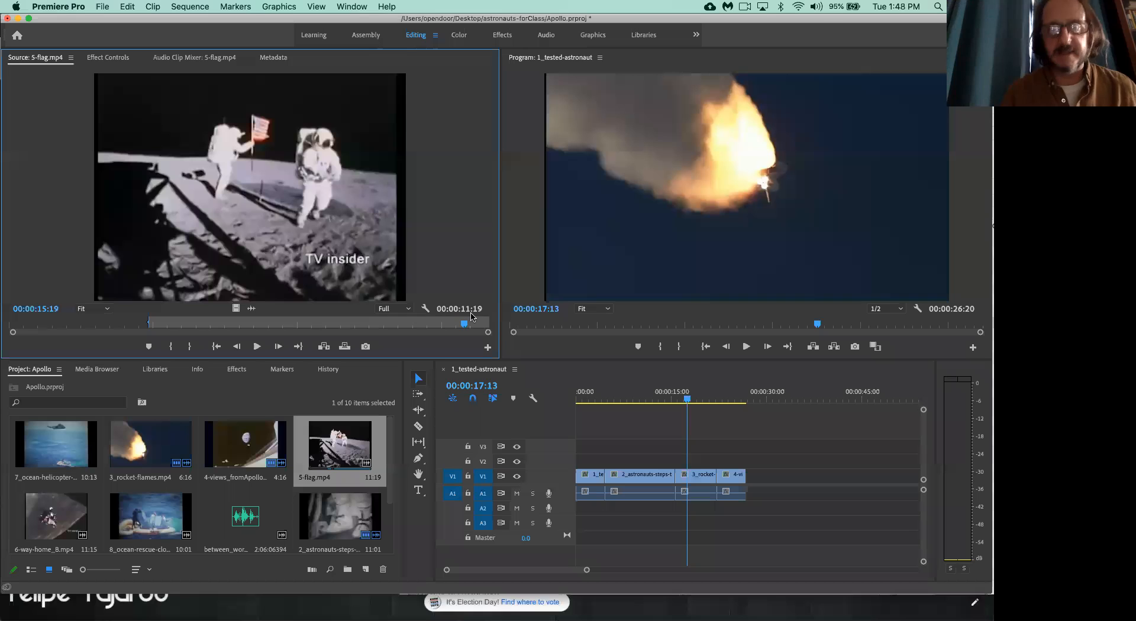
{"action": "key", "text": "o"}
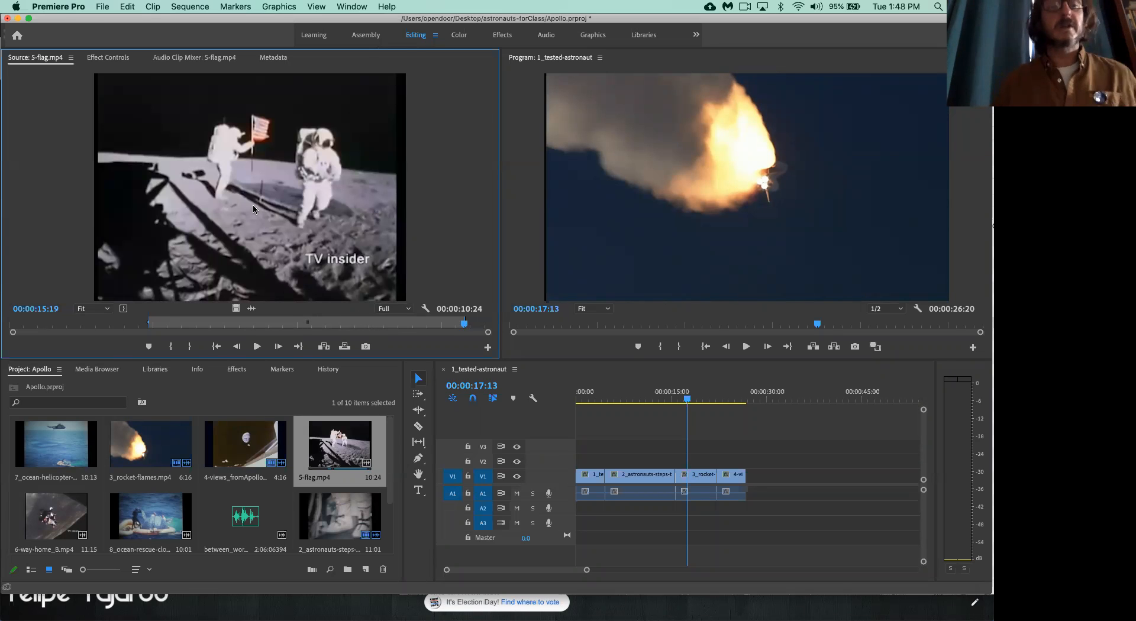
Place the trimmed 5-flag.mp4 on V1 directly after 4-views_fromApollo.mp4 and move the sequence playhead into it at 00:00:32:15.
{"action": "left_click_drag", "start_coordinate": [328, 234], "coordinate": [750, 487]}
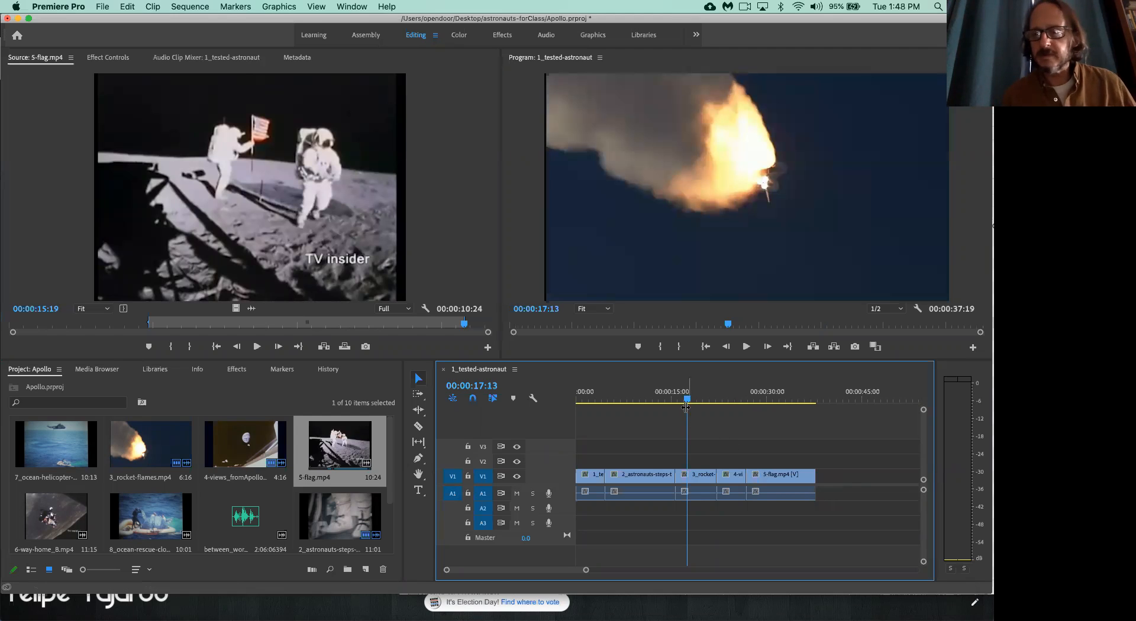
{"action": "left_click_drag", "start_coordinate": [686, 403], "coordinate": [783, 398]}
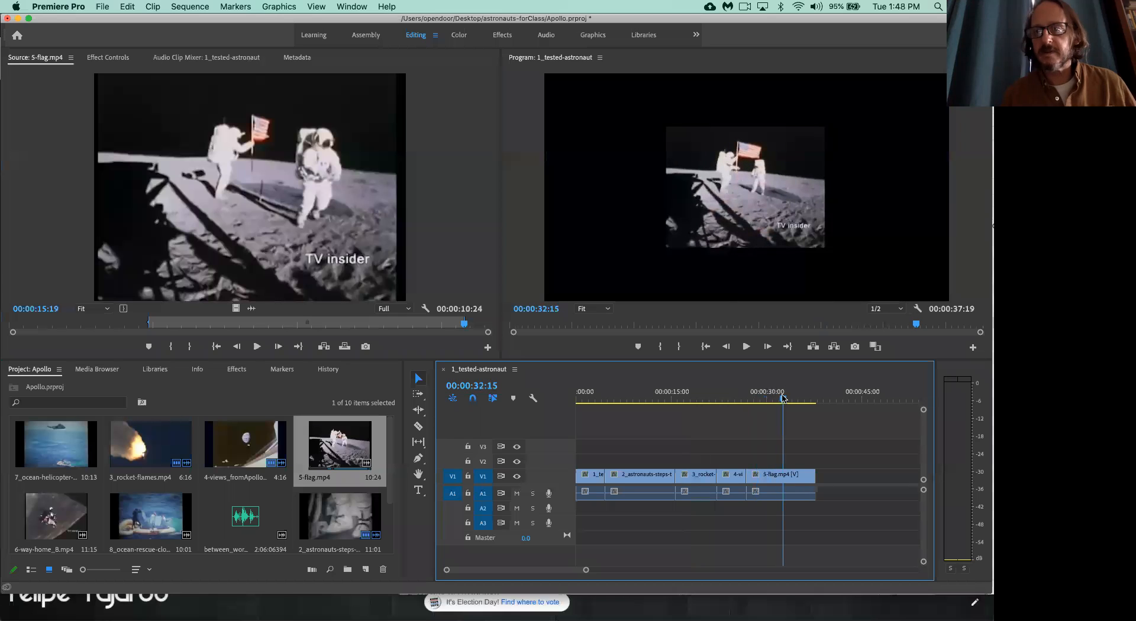
Open 6-way-home_B.mp4 in the Source Monitor and save the project.
{"action": "left_click", "coordinate": [52, 527]}
{"action": "double_click", "coordinate": [61, 524]}
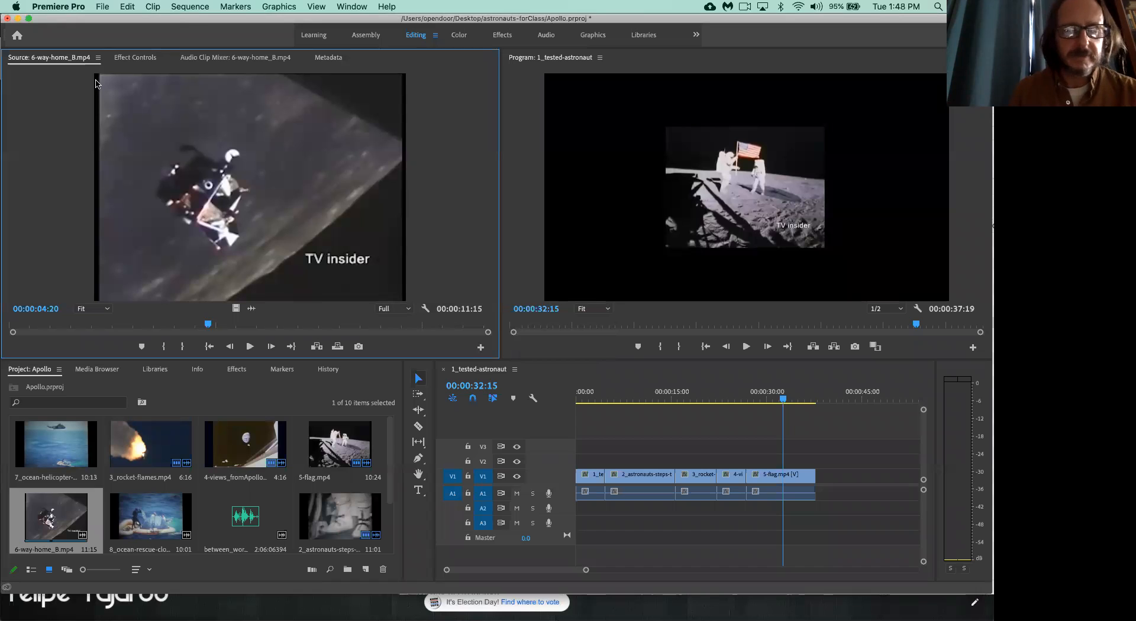
{"action": "left_click", "coordinate": [104, 7]}
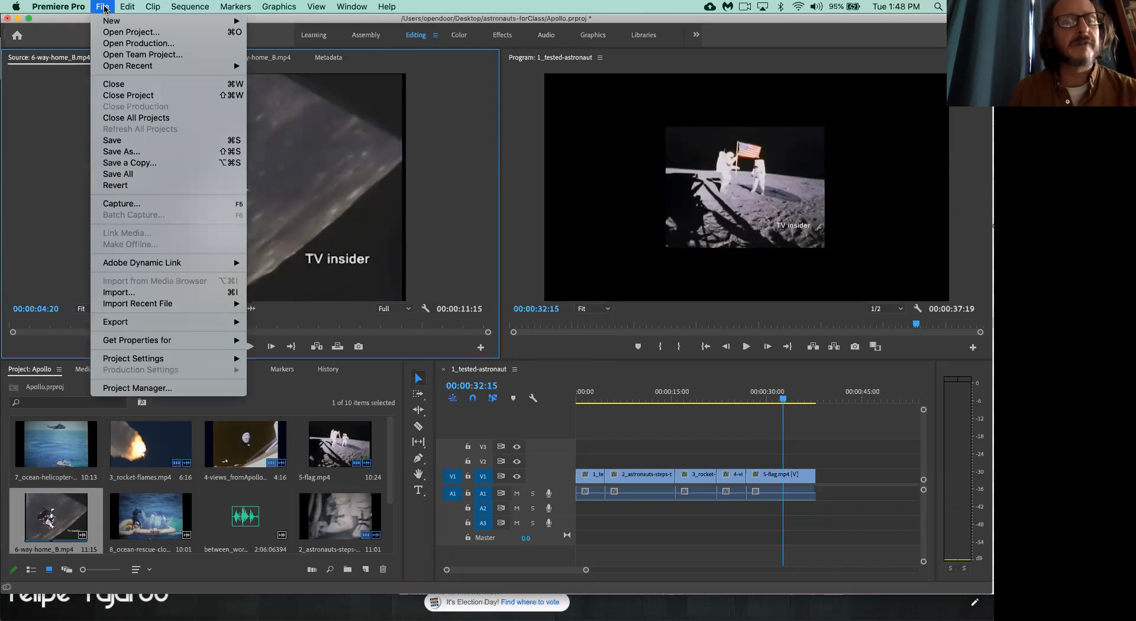
{"action": "left_click", "coordinate": [147, 140]}
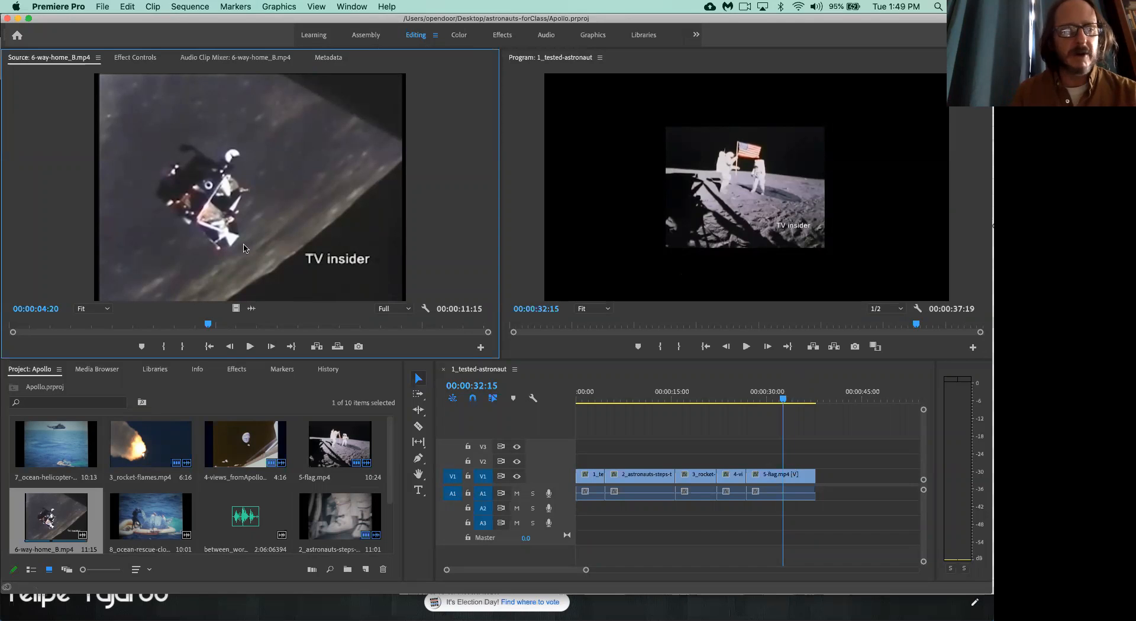
Rewind 6-way-home_B.mp4 to near its start, play it and mark an In point at 00:00:03:09.
{"action": "left_click_drag", "start_coordinate": [121, 324], "coordinate": [19, 325]}
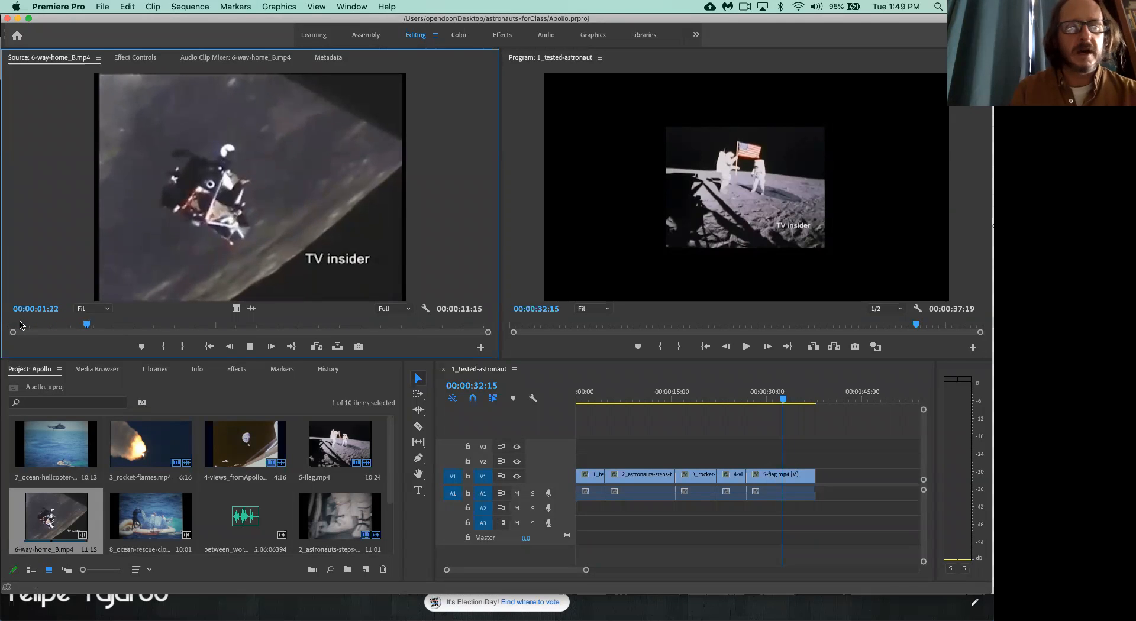
{"action": "key", "text": "space"}
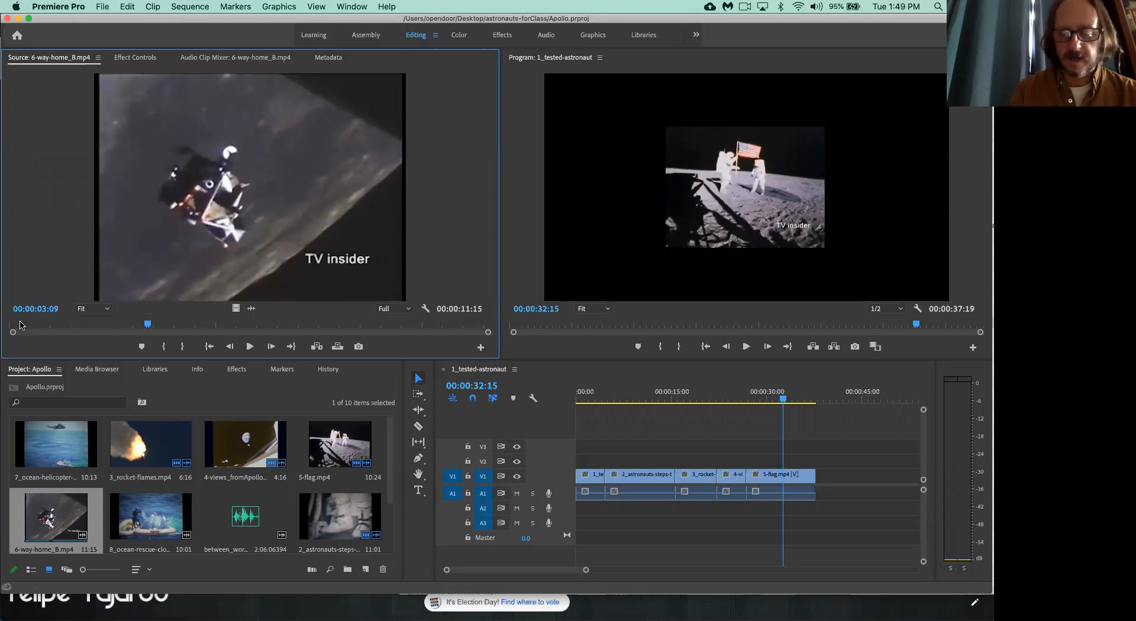
{"action": "key", "text": "i"}
Mark an Out point at 00:00:09:12 in 6-way-home_B.mp4 and place the trimmed clip on V1 directly after 5-flag.mp4.
{"action": "key", "text": "space"}
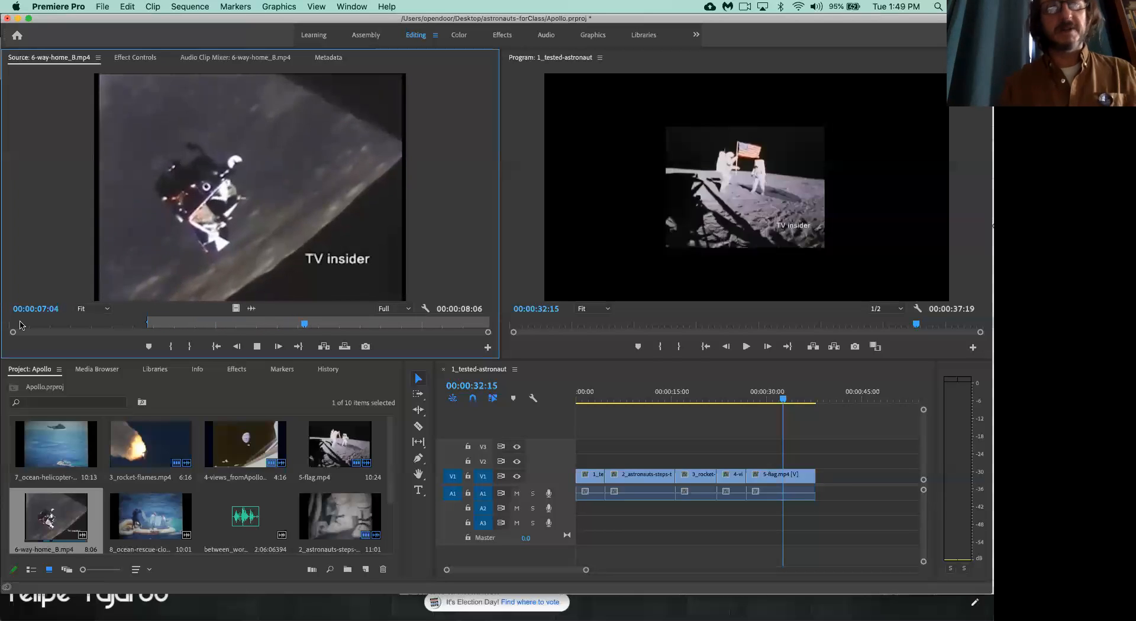
{"action": "key", "text": "space"}
{"action": "key", "text": "o"}
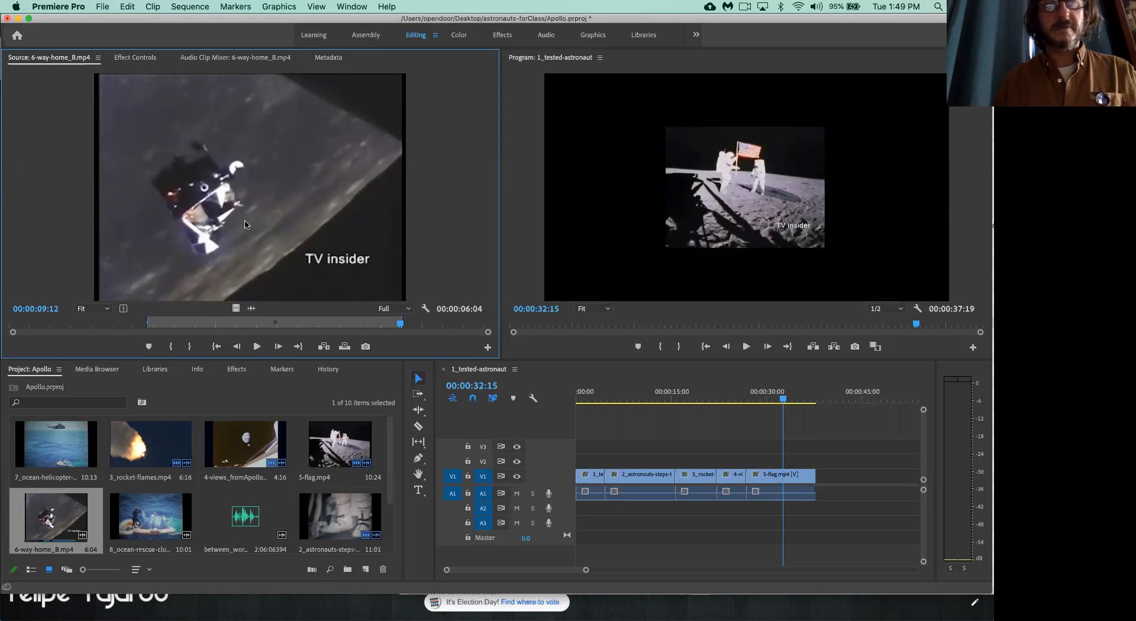
{"action": "left_click_drag", "start_coordinate": [219, 202], "coordinate": [814, 482]}
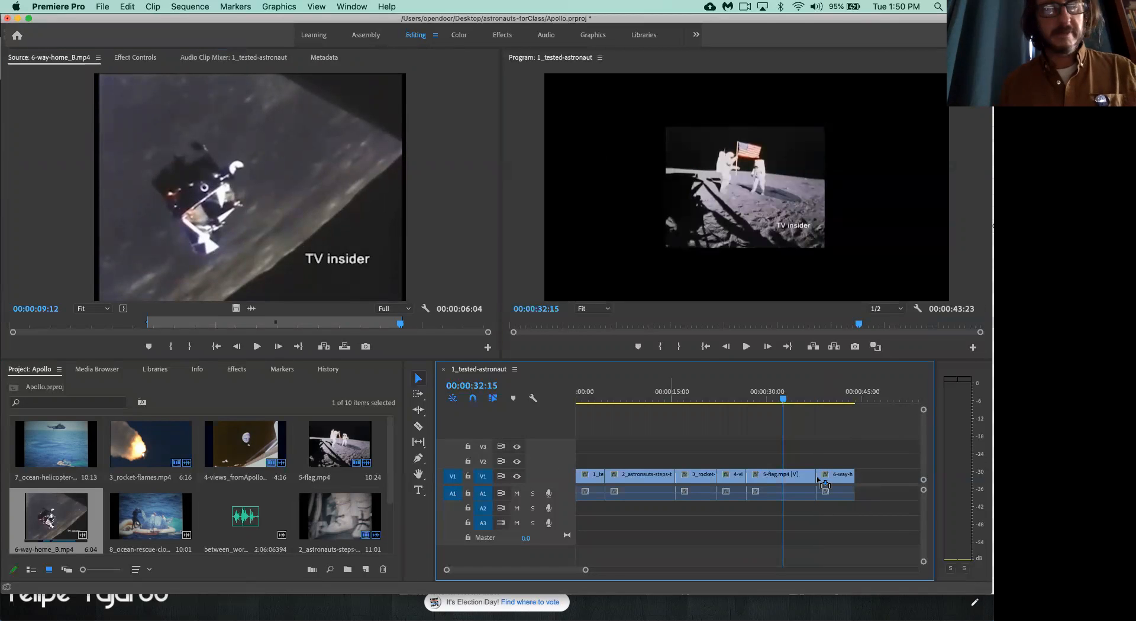
Find 7_ocean-helicopter-rescue.mp4 in the project, open it in the Source Monitor and preview it from the start to 00:00:09:19.
{"action": "scroll", "coordinate": [271, 513], "scroll_direction": "down", "scroll_amount": 2}
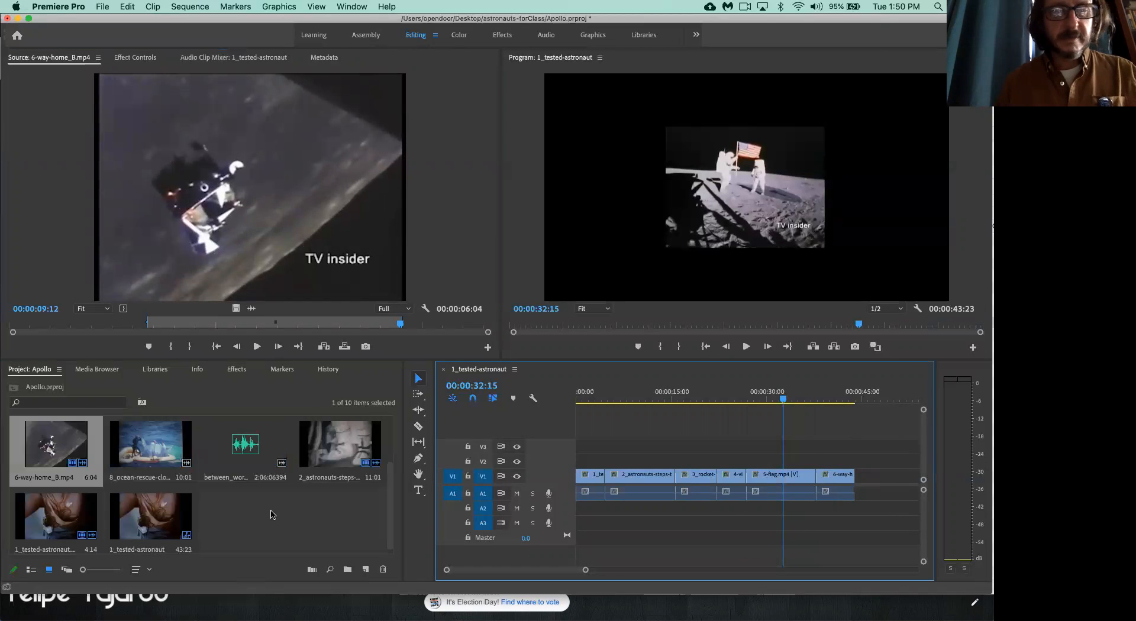
{"action": "scroll", "coordinate": [271, 515], "scroll_direction": "up", "scroll_amount": 2}
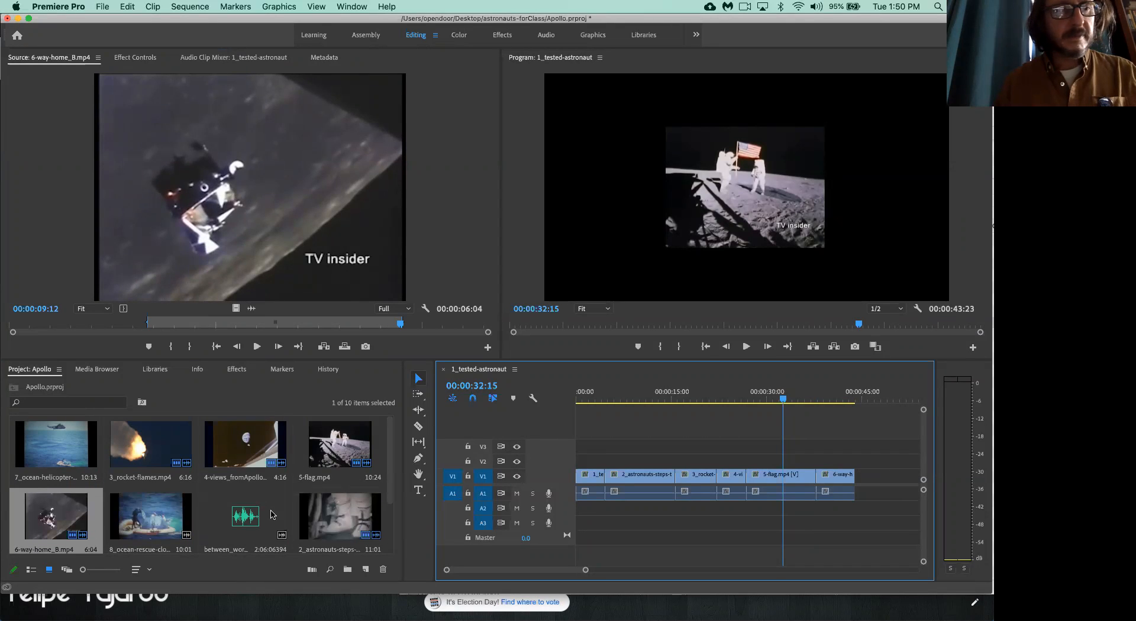
{"action": "left_click_drag", "start_coordinate": [391, 475], "coordinate": [392, 448]}
{"action": "left_click_drag", "start_coordinate": [395, 497], "coordinate": [392, 456]}
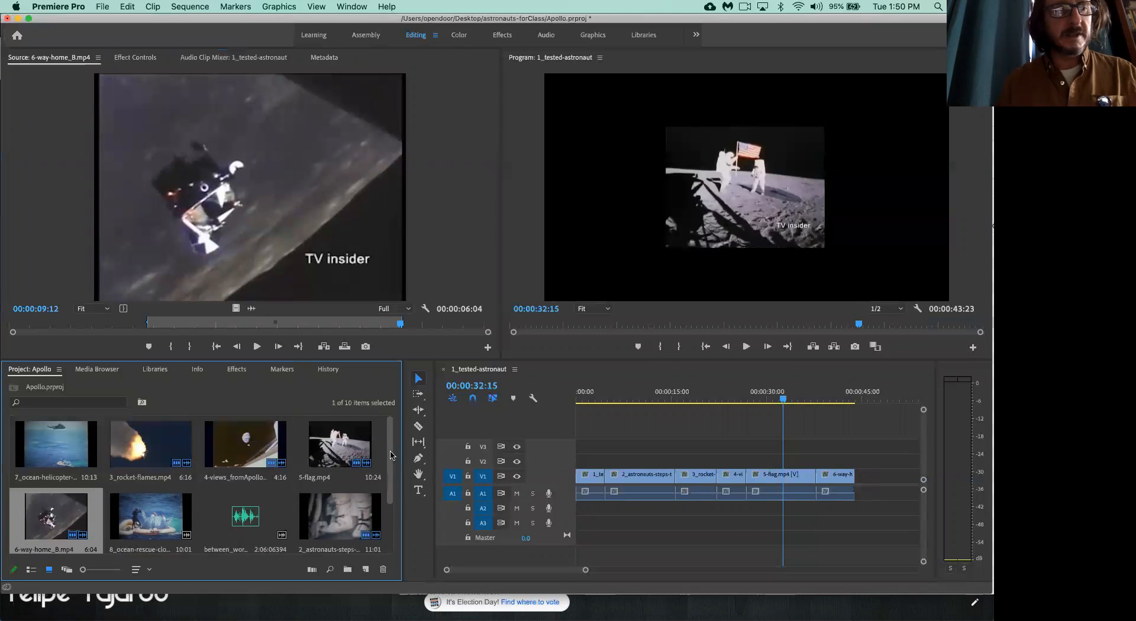
{"action": "double_click", "coordinate": [51, 443]}
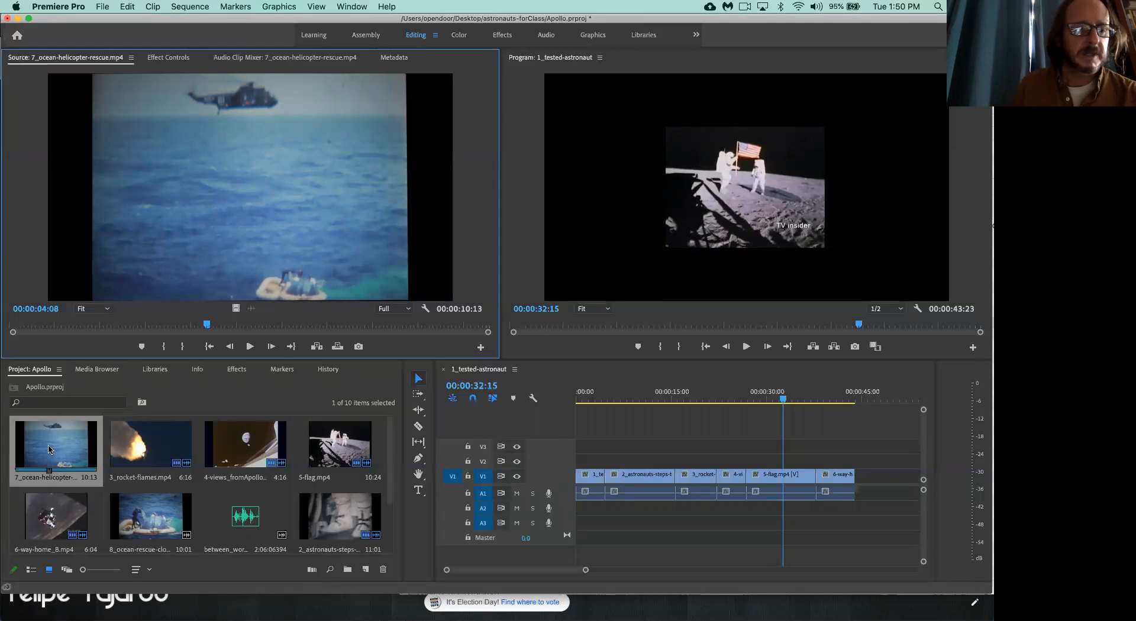
{"action": "left_click_drag", "start_coordinate": [207, 324], "coordinate": [8, 325]}
{"action": "key", "text": "space"}
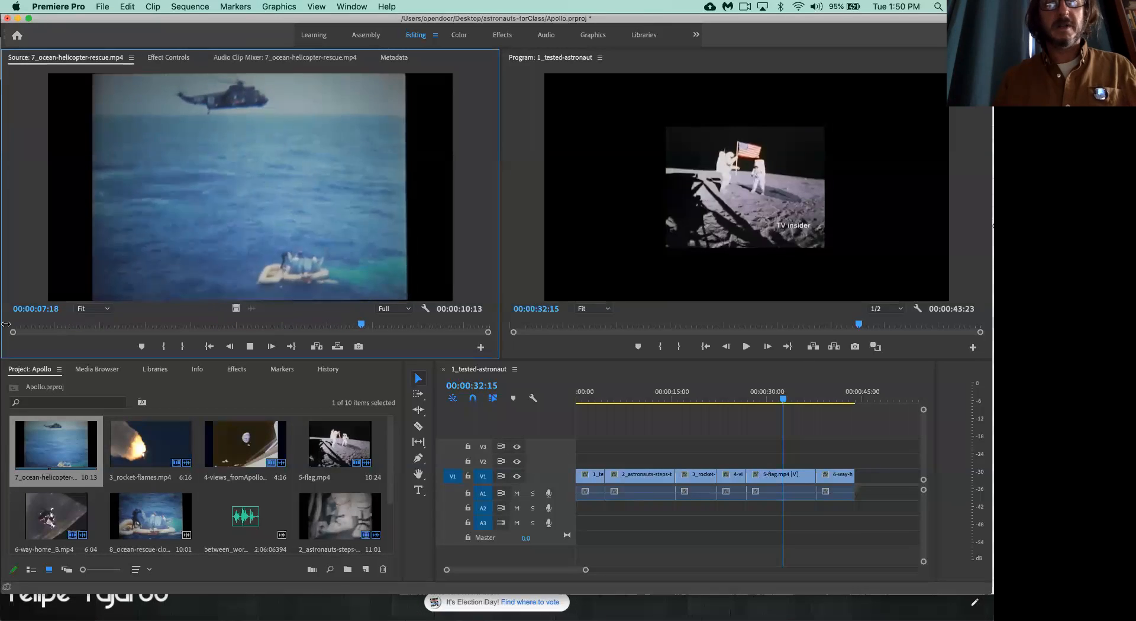
{"action": "key", "text": "space"}
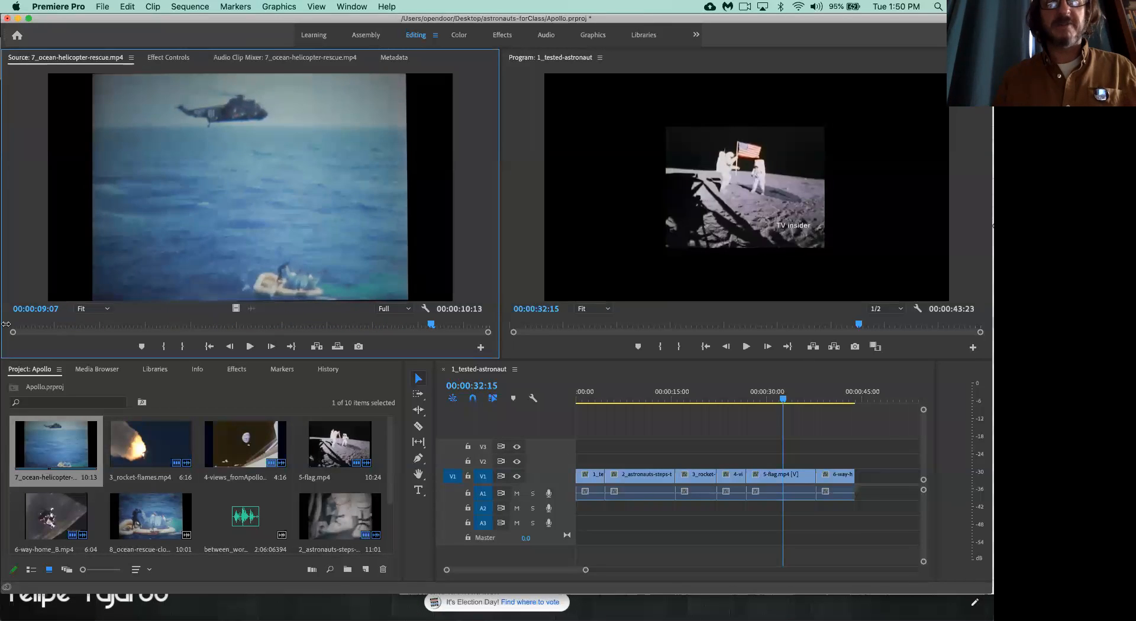
{"action": "key", "text": "Right"}
{"action": "key", "text": "Right"}
{"action": "key", "text": "Right"}
{"action": "key", "text": "Right"}
{"action": "key", "text": "Right"}
{"action": "key", "text": "Right"}
{"action": "key", "text": "Right"}
{"action": "key", "text": "Right"}
{"action": "key", "text": "Right"}
{"action": "key", "text": "Right"}
{"action": "key", "text": "Right"}
{"action": "key", "text": "Right"}
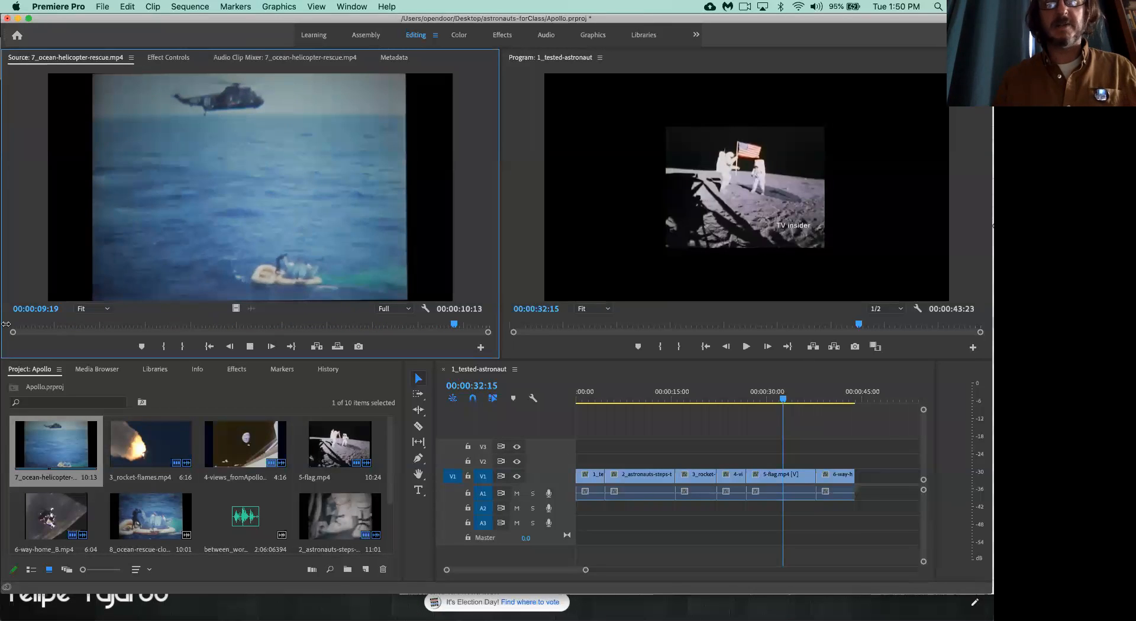
Rewind 7_ocean-helicopter-rescue.mp4 to its first frame, play forward and mark an In point at 00:00:01:21.
{"action": "key", "text": "j"}
{"action": "key", "text": "j"}
{"action": "key", "text": "j"}
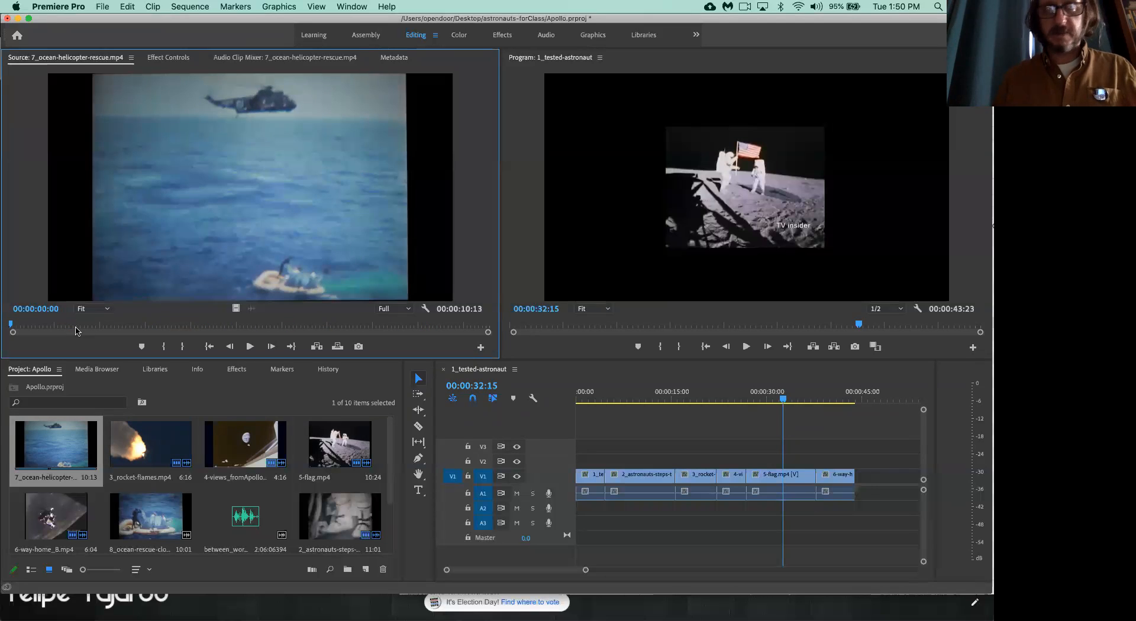
{"action": "key", "text": "l"}
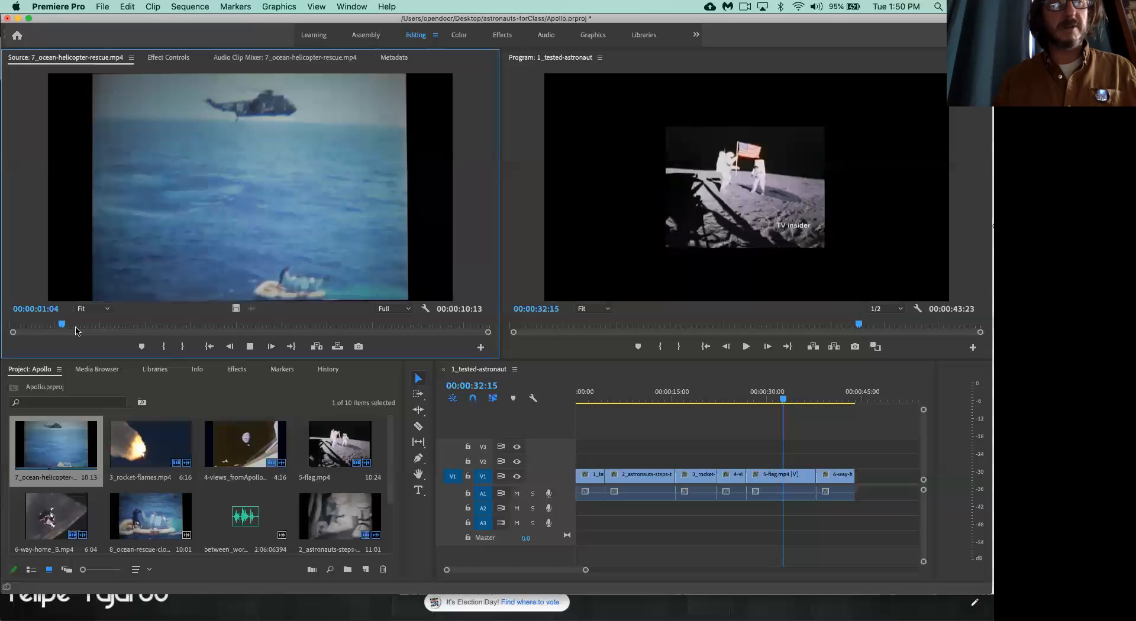
{"action": "key", "text": "k"}
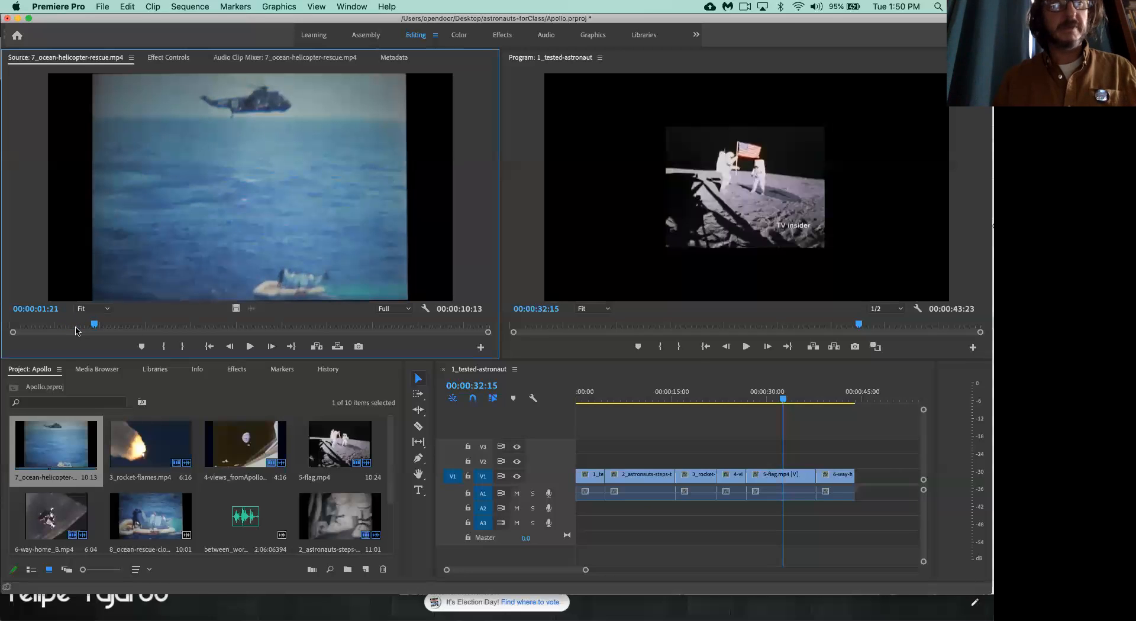
{"action": "key", "text": "i"}
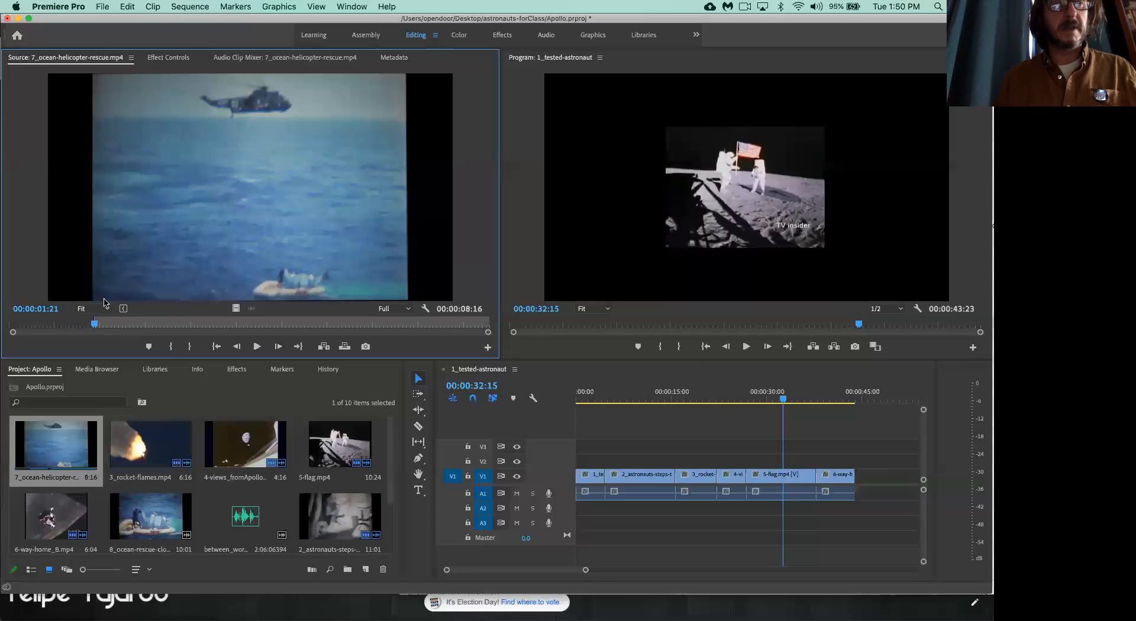
Play 7_ocean-helicopter-rescue.mp4 on from its In point and mark an Out point at 00:00:07:01.
{"action": "key", "text": "space"}
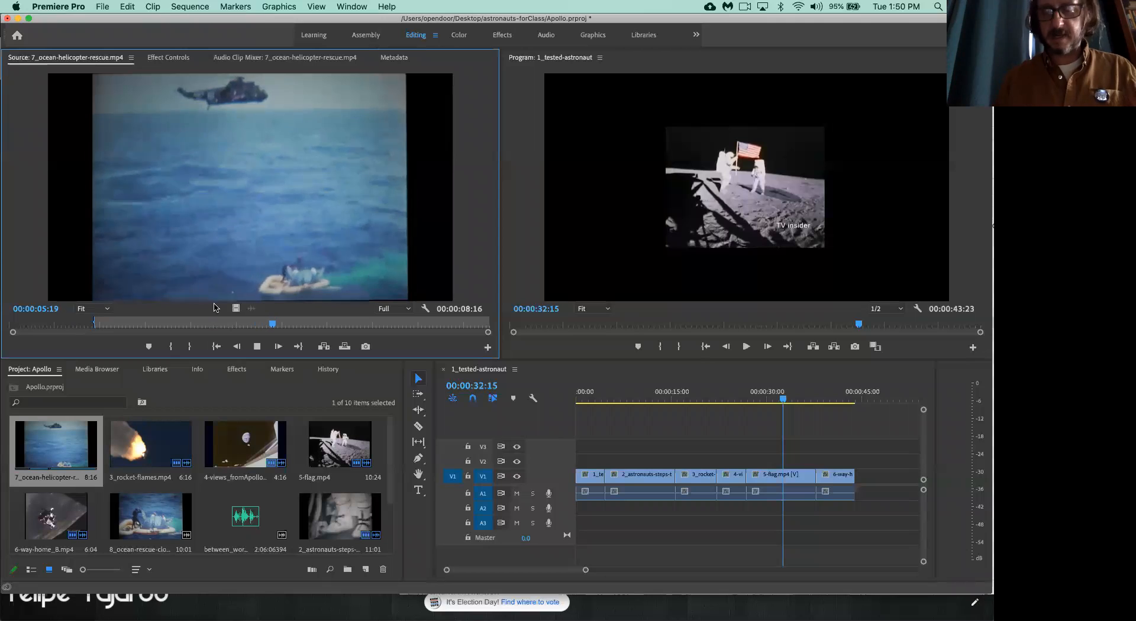
{"action": "key", "text": "space"}
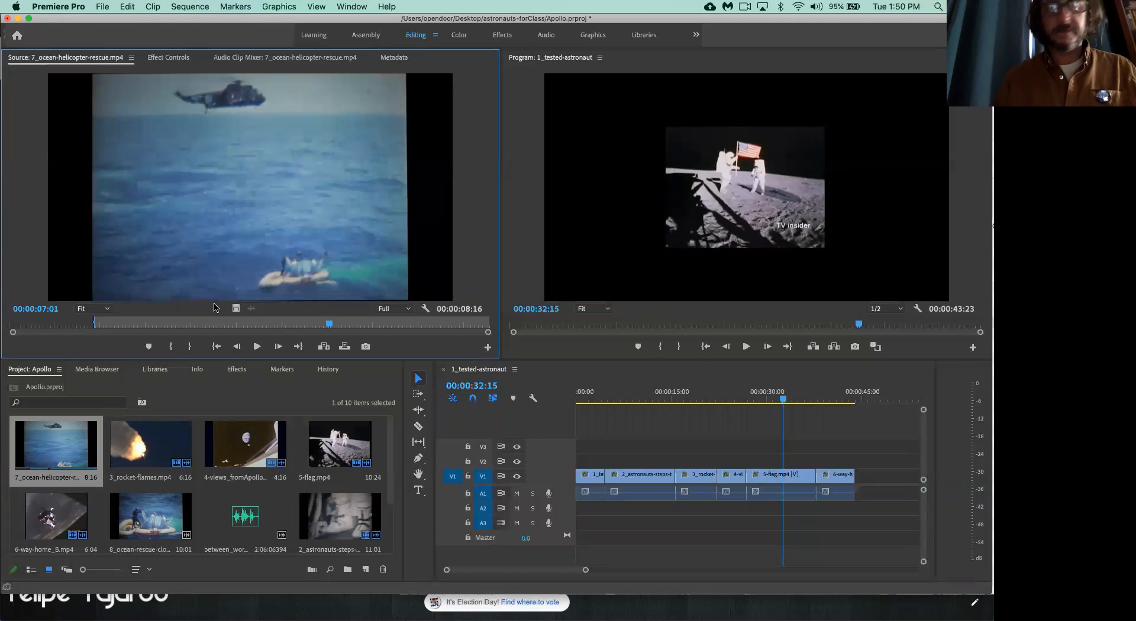
{"action": "key", "text": "o"}
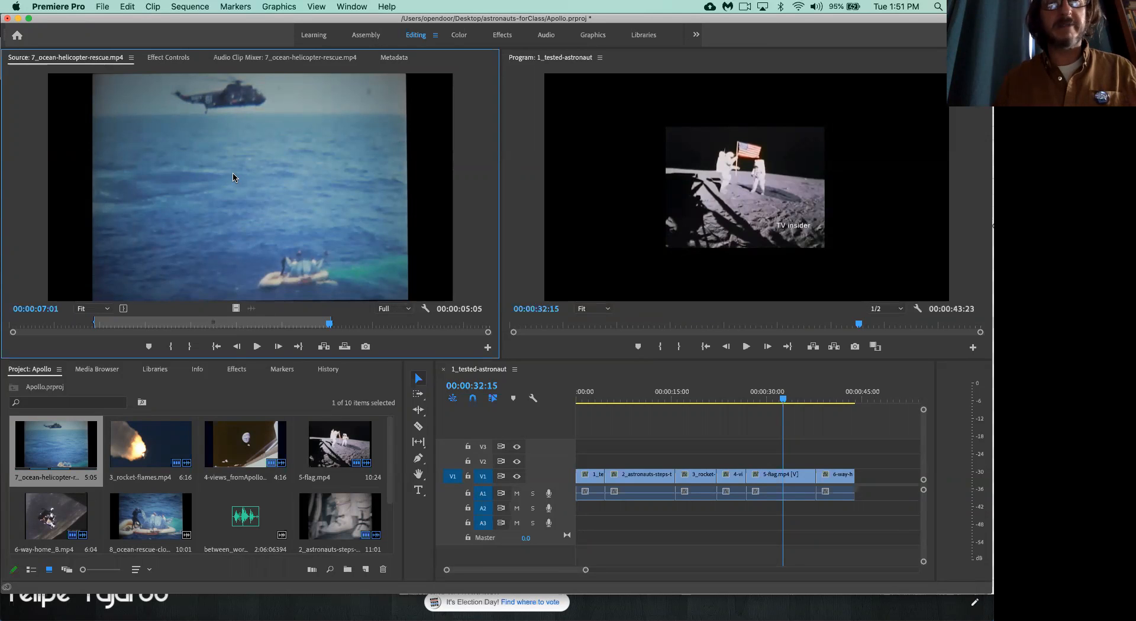
Place the trimmed 7_ocean-helicopter-rescue.mp4 on V1 directly after the 6-way-home_B.mp4 clip.
{"action": "left_click_drag", "start_coordinate": [451, 257], "coordinate": [856, 484]}
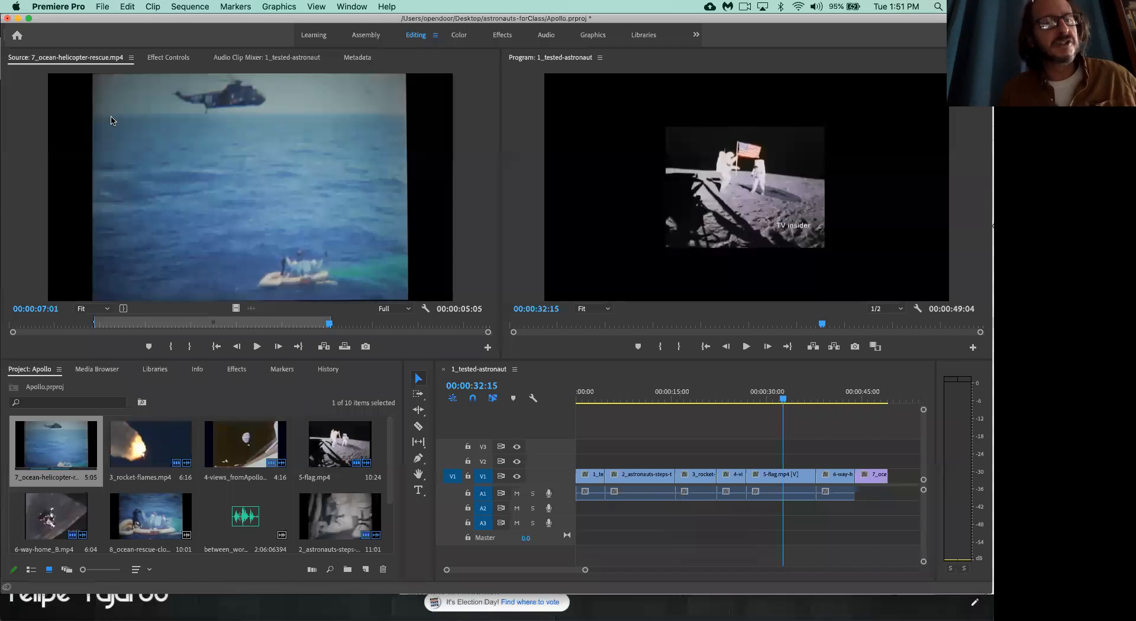
{"action": "left_click", "coordinate": [769, 498]}
{"action": "left_click", "coordinate": [766, 525]}
{"action": "left_click", "coordinate": [772, 496]}
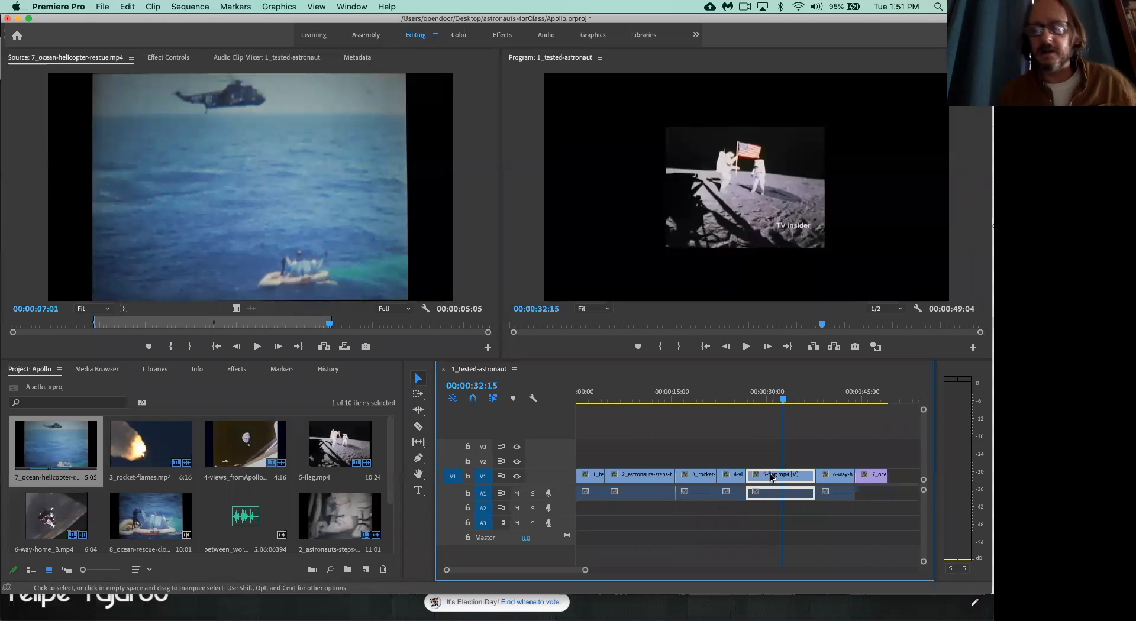
{"action": "left_click", "coordinate": [741, 525]}
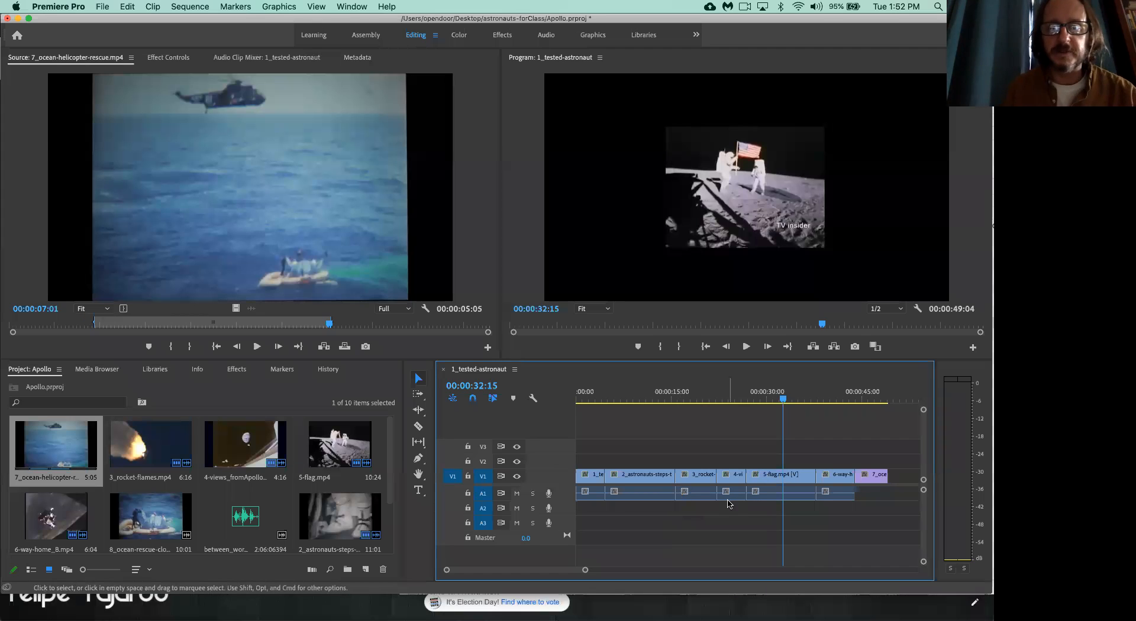
Lock track V1 and delete the A1 audio under the 1_tested-astronaut and 2_astronauts-steps clips.
{"action": "left_click", "coordinate": [470, 480]}
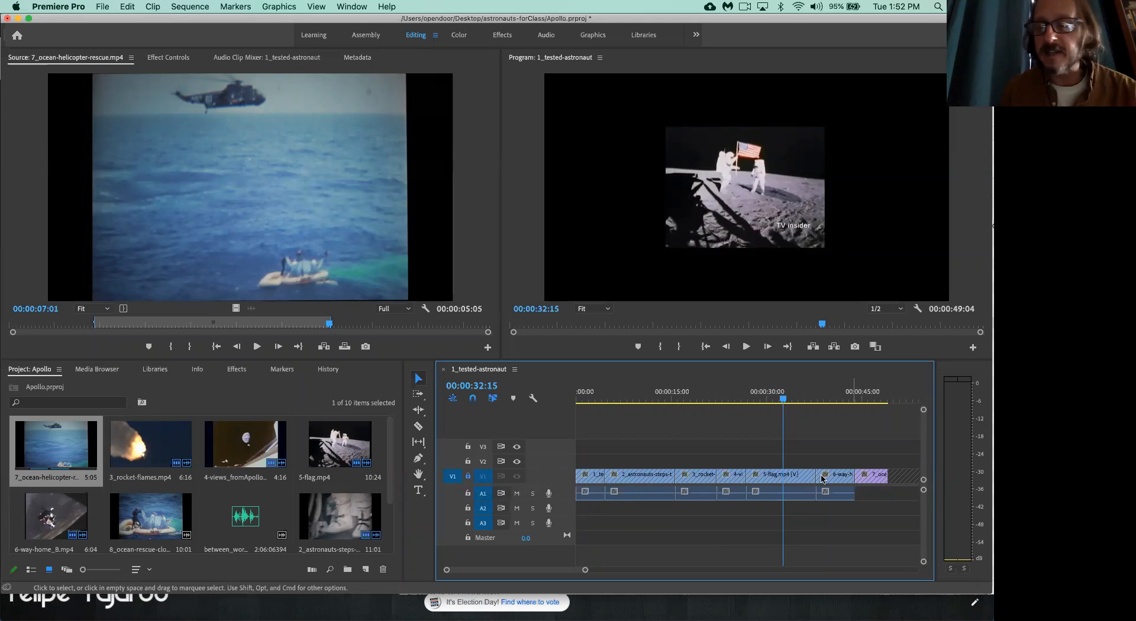
{"action": "left_click", "coordinate": [594, 498]}
{"action": "key", "text": "Delete"}
{"action": "left_click", "coordinate": [624, 499]}
{"action": "key", "text": "Delete"}
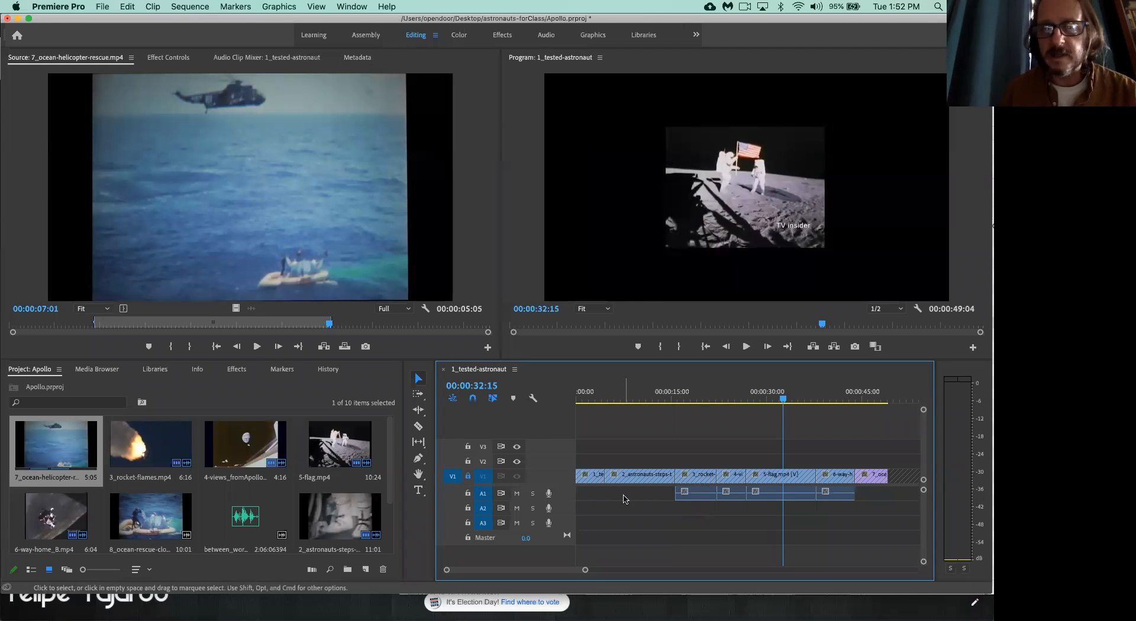
Unlock V1, select the 3_rocket-flames.mp4 clip to check its audio-video link, and lock V1 again.
{"action": "left_click", "coordinate": [468, 476]}
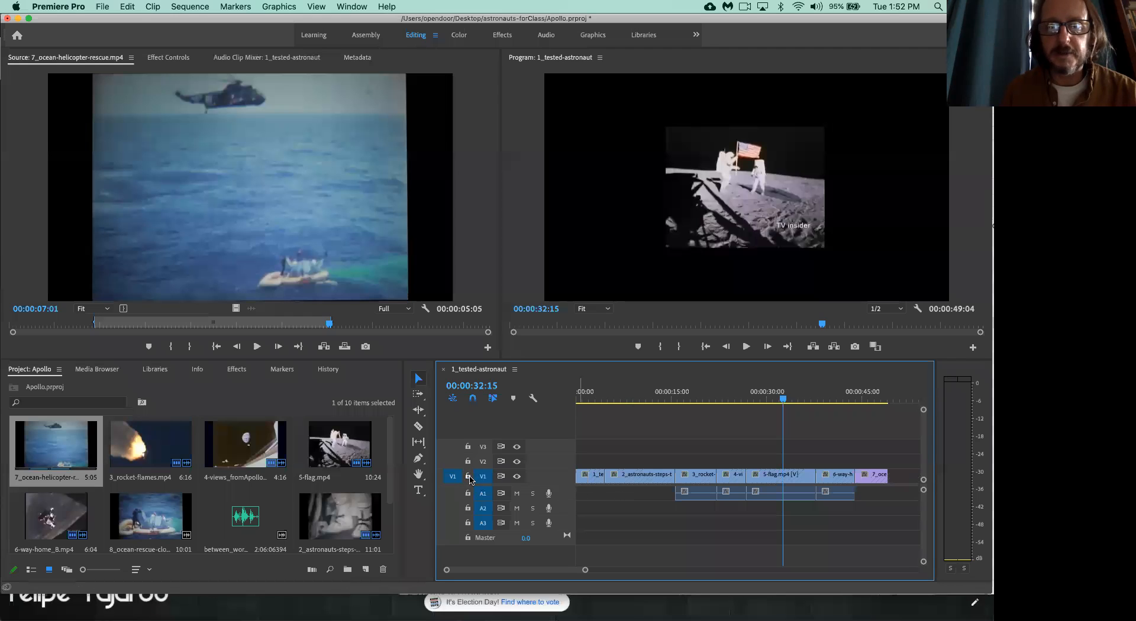
{"action": "left_click", "coordinate": [690, 499]}
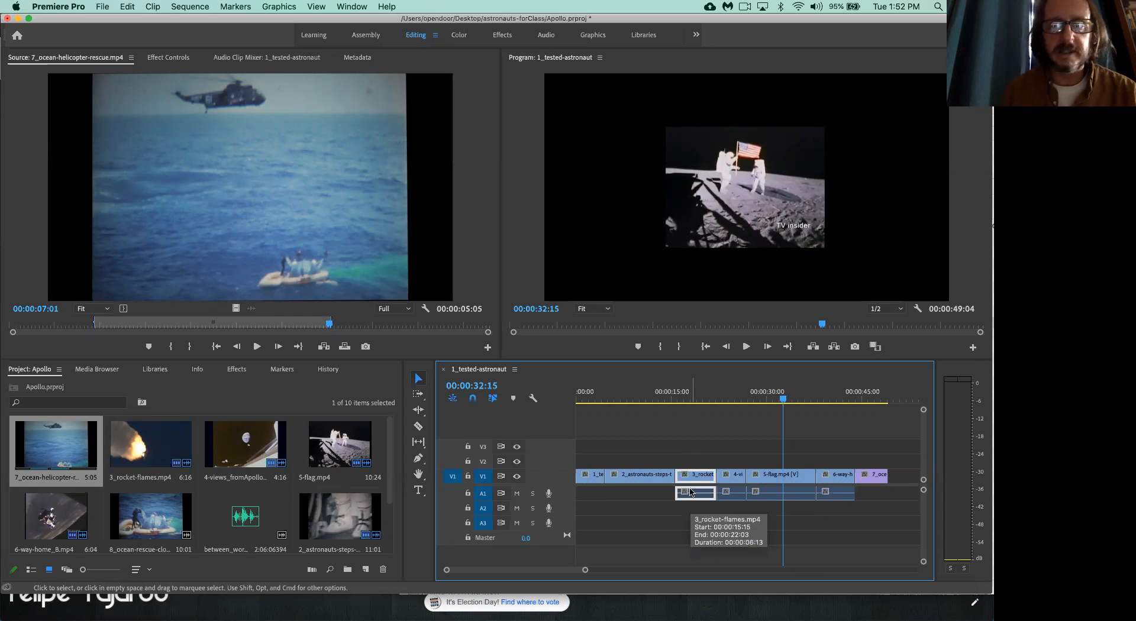
{"action": "left_click", "coordinate": [468, 477]}
{"action": "left_click", "coordinate": [686, 539]}
With V1 locked, delete the A1 audio of 3_rocket-flames.mp4, 4-views_fromApollo.mp4, 5-flag.mp4 and 6-way-home_B.mp4.
{"action": "left_click", "coordinate": [696, 495]}
{"action": "key", "text": "Delete"}
{"action": "left_click", "coordinate": [740, 496]}
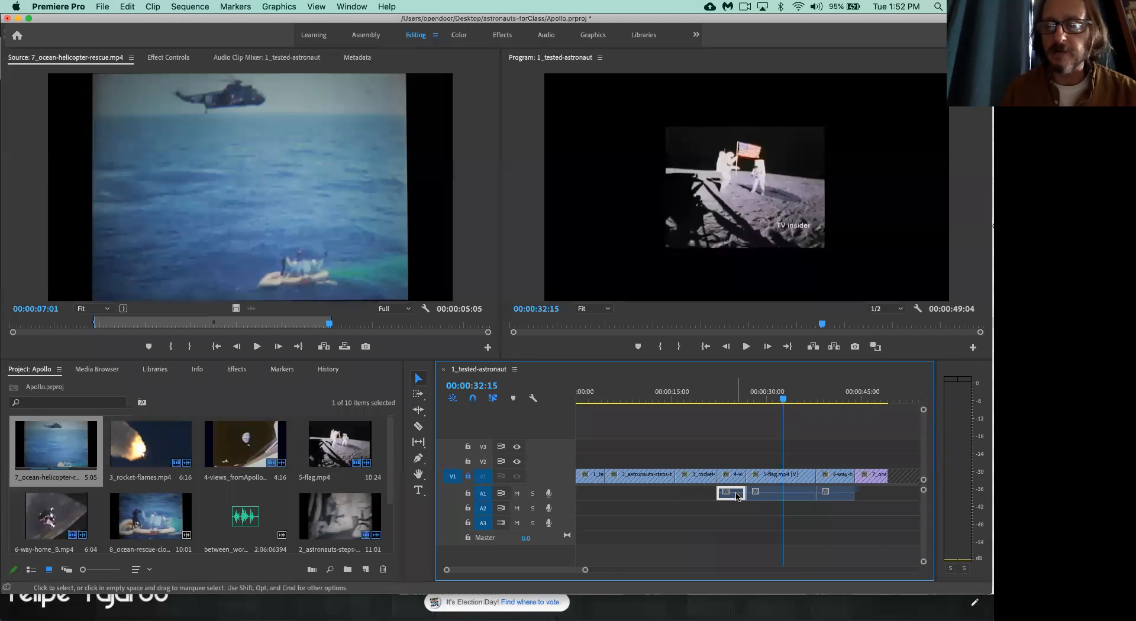
{"action": "key", "text": "Delete"}
{"action": "left_click", "coordinate": [764, 497]}
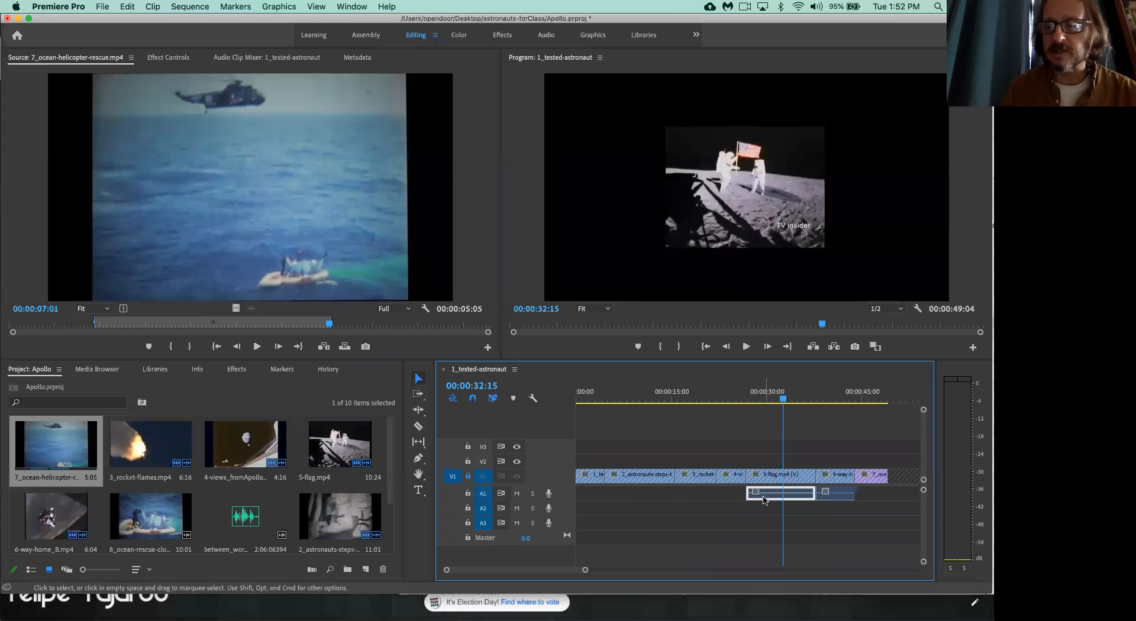
{"action": "key", "text": "Delete"}
{"action": "left_click", "coordinate": [840, 494]}
{"action": "key", "text": "Delete"}
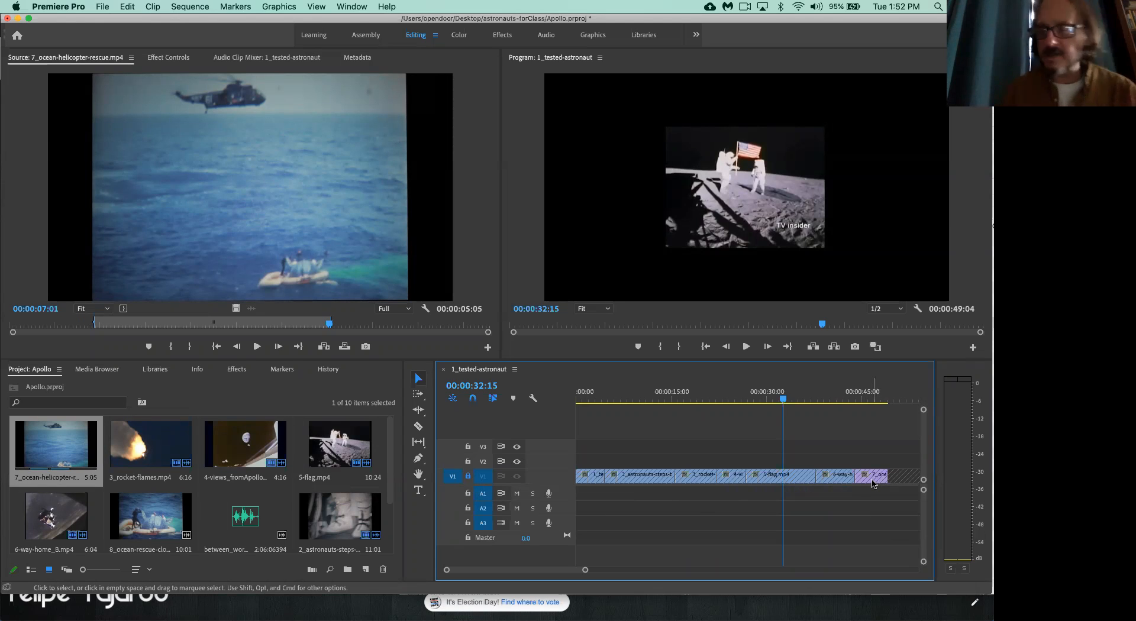
Move the sequence playhead to 00:00:45:11, within the 7_ocean-helicopter-rescue.mp4 clip.
{"action": "key", "text": "Left"}
{"action": "key", "text": "Left"}
{"action": "left_click_drag", "start_coordinate": [820, 400], "coordinate": [864, 401]}
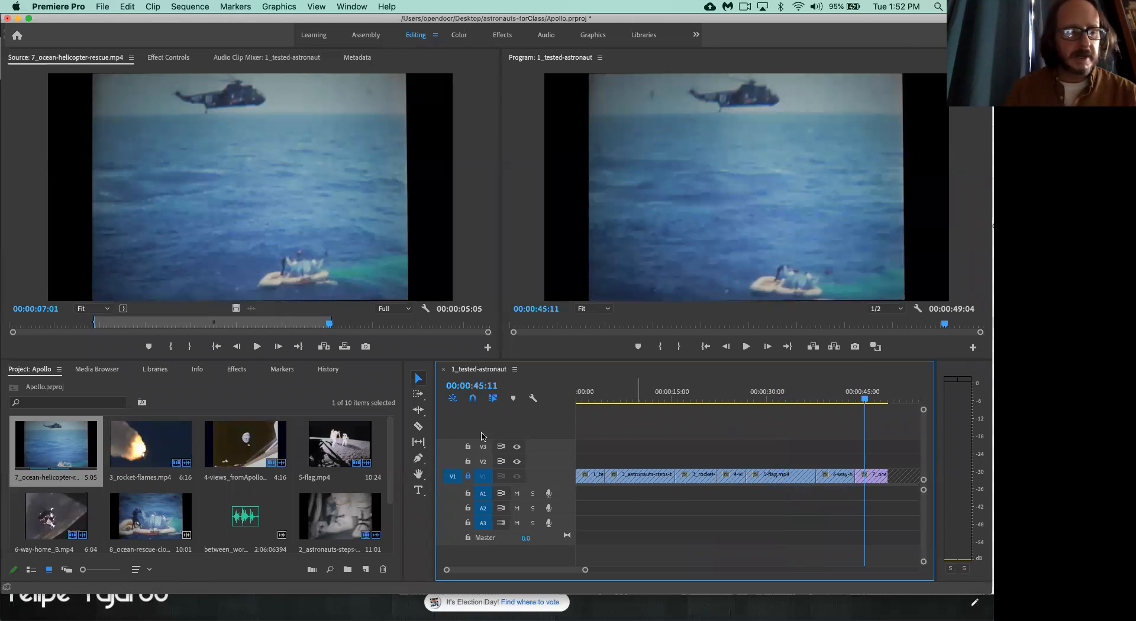
Find 8_ocean-rescue-closeup.mp4 in the project, open it in the Source Monitor and preview it from the start to 00:00:09:09.
{"action": "scroll", "coordinate": [265, 477], "scroll_direction": "down", "scroll_amount": 2}
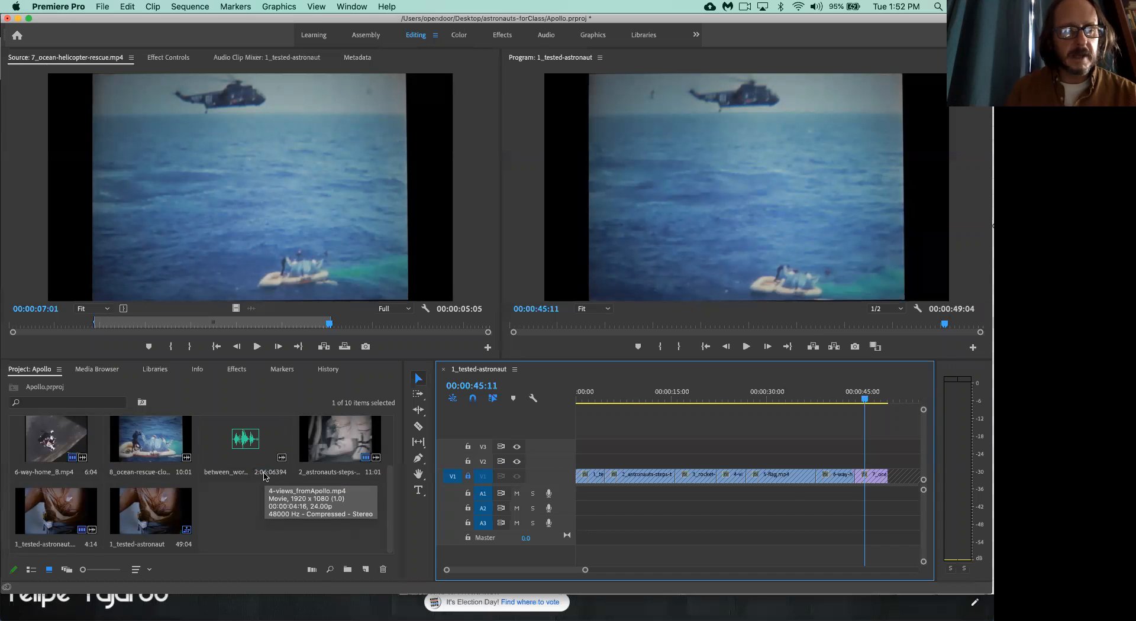
{"action": "left_click", "coordinate": [151, 441]}
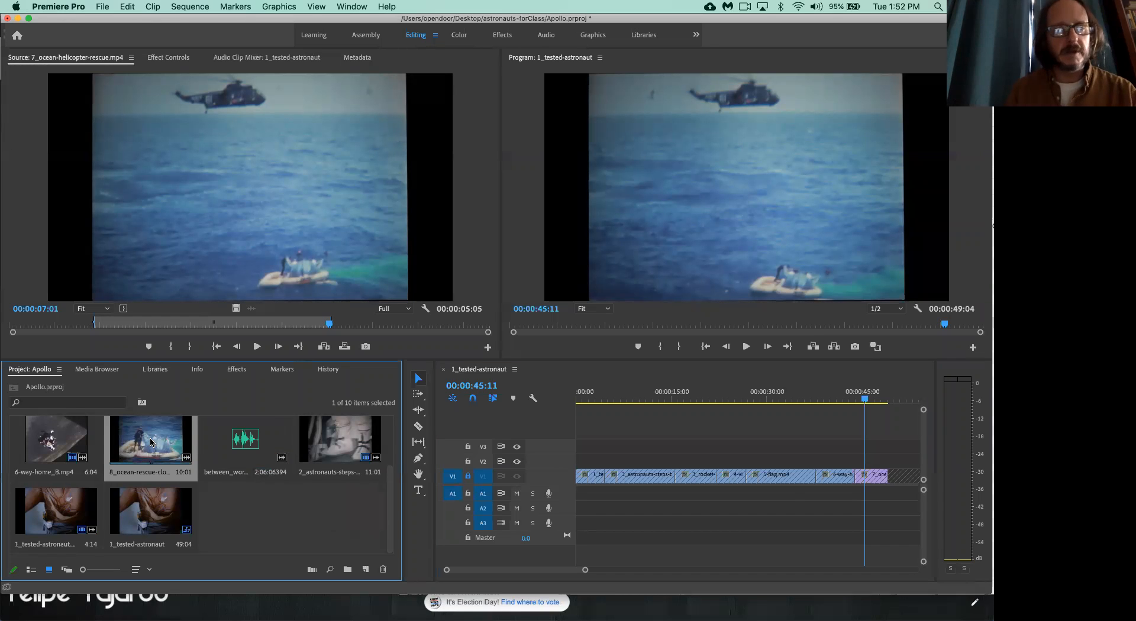
{"action": "double_click", "coordinate": [151, 441]}
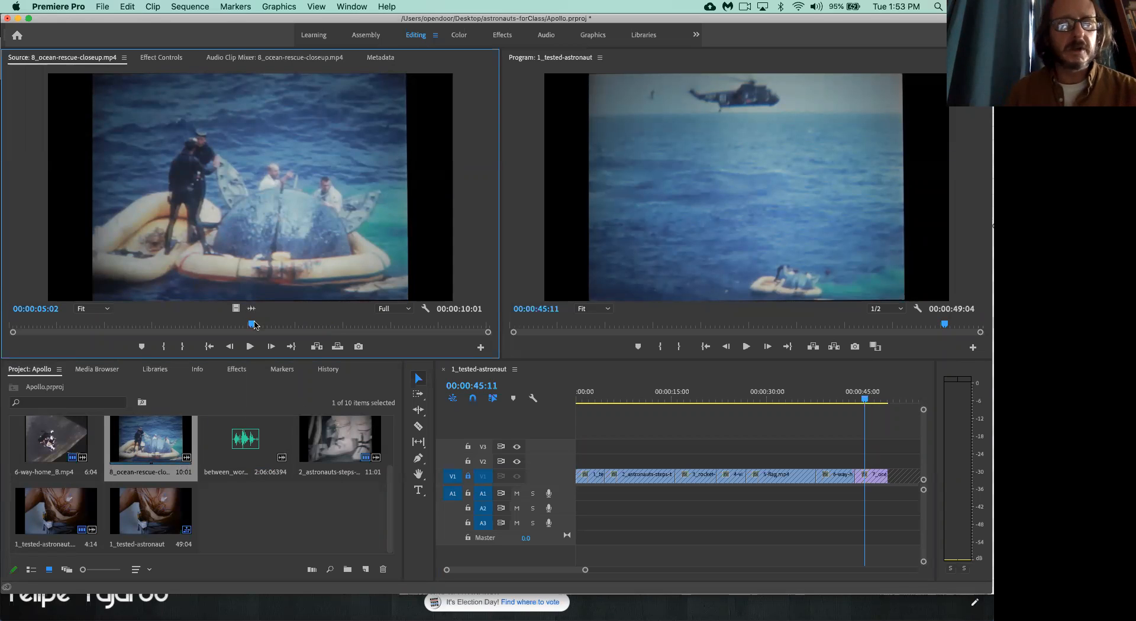
{"action": "left_click_drag", "start_coordinate": [252, 327], "coordinate": [12, 329]}
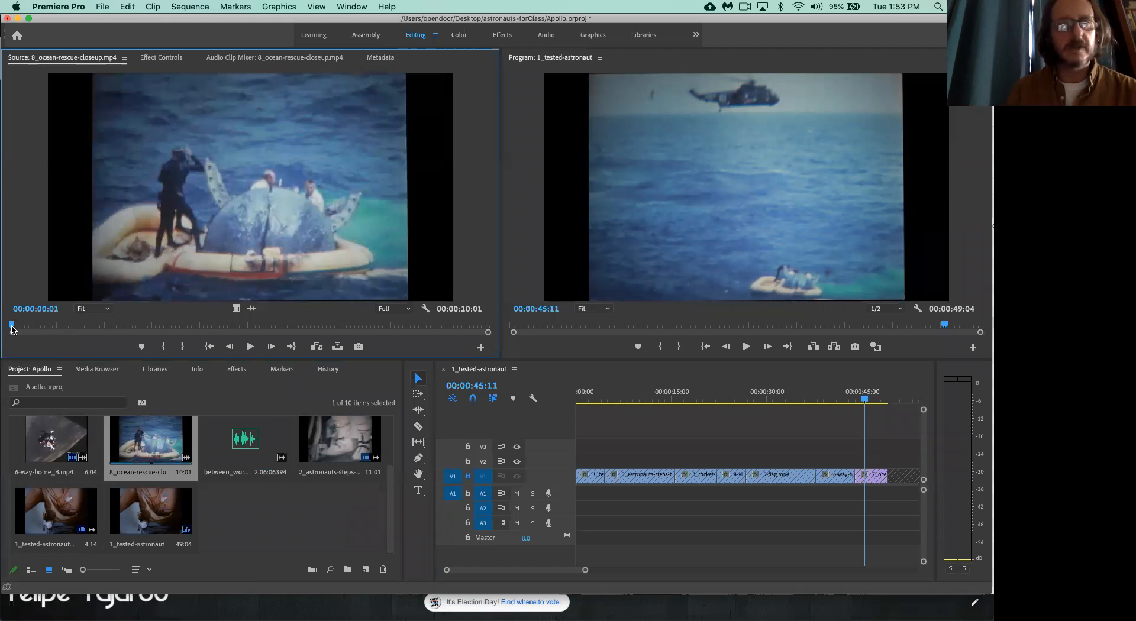
{"action": "key", "text": "space"}
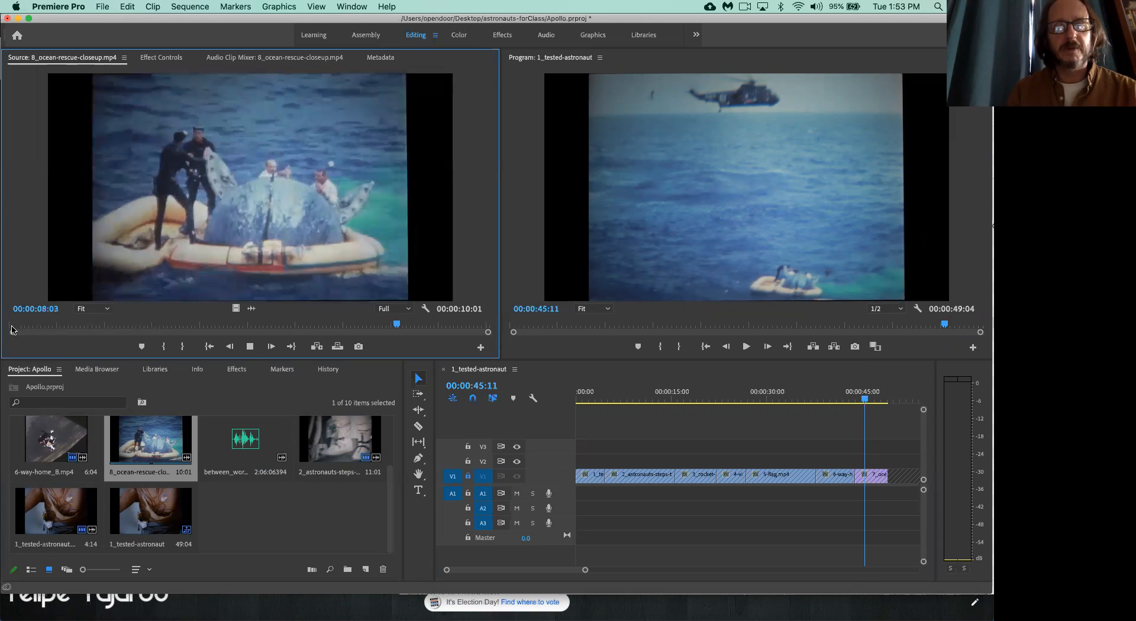
{"action": "key", "text": "space"}
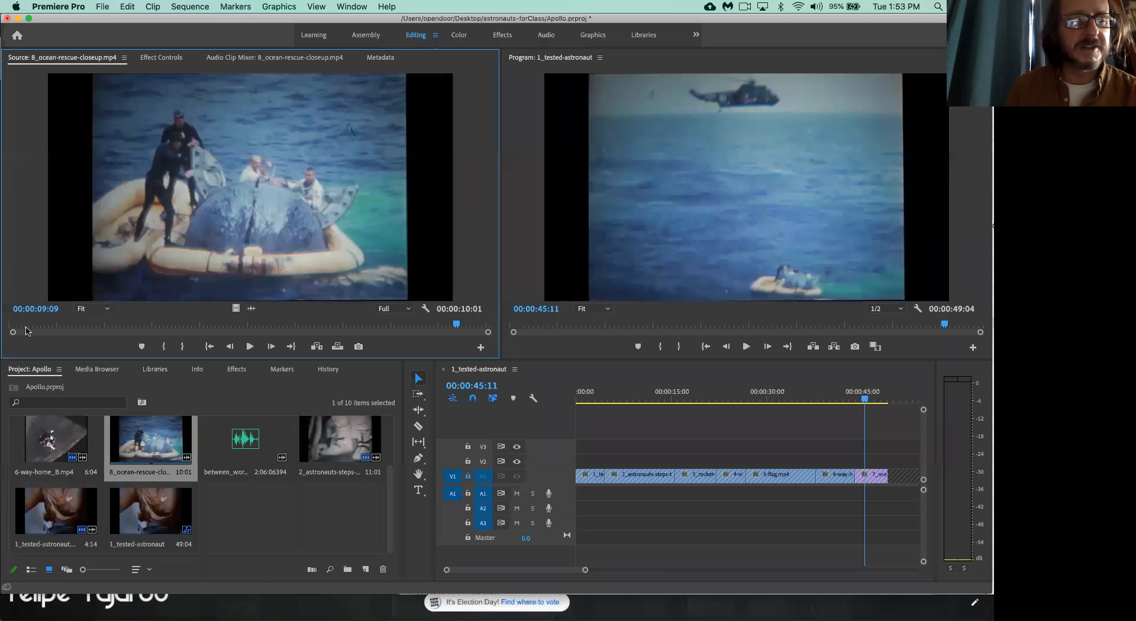
Return 8_ocean-rescue-closeup.mp4 to 00:00:00:13, play forward and mark an In point at 00:00:03:00.
{"action": "left_click", "coordinate": [34, 324]}
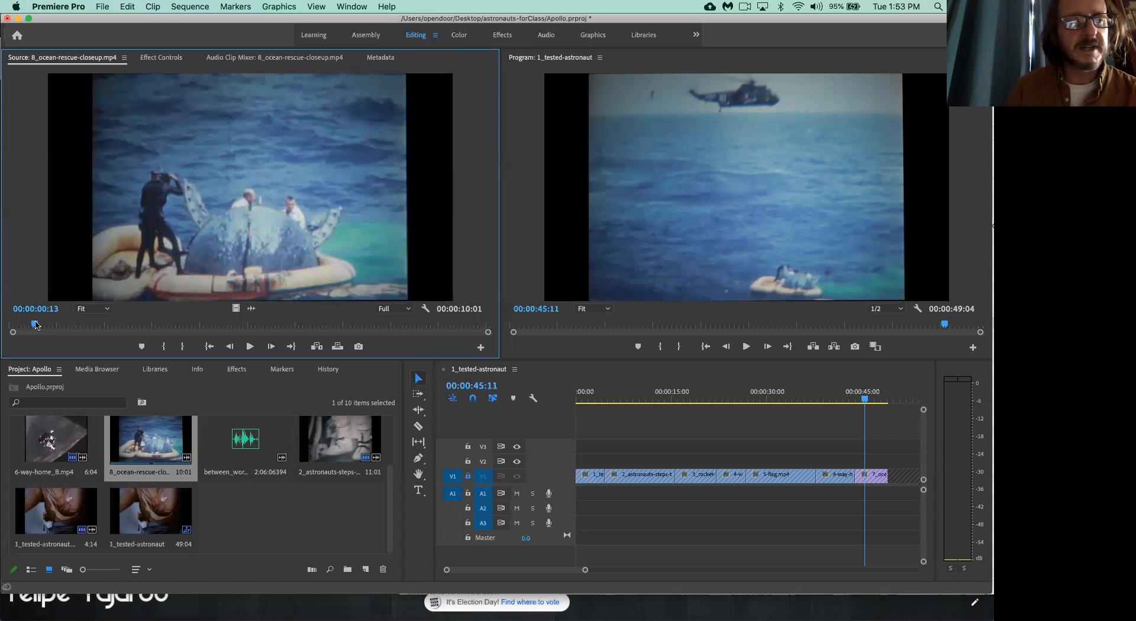
{"action": "key", "text": "space"}
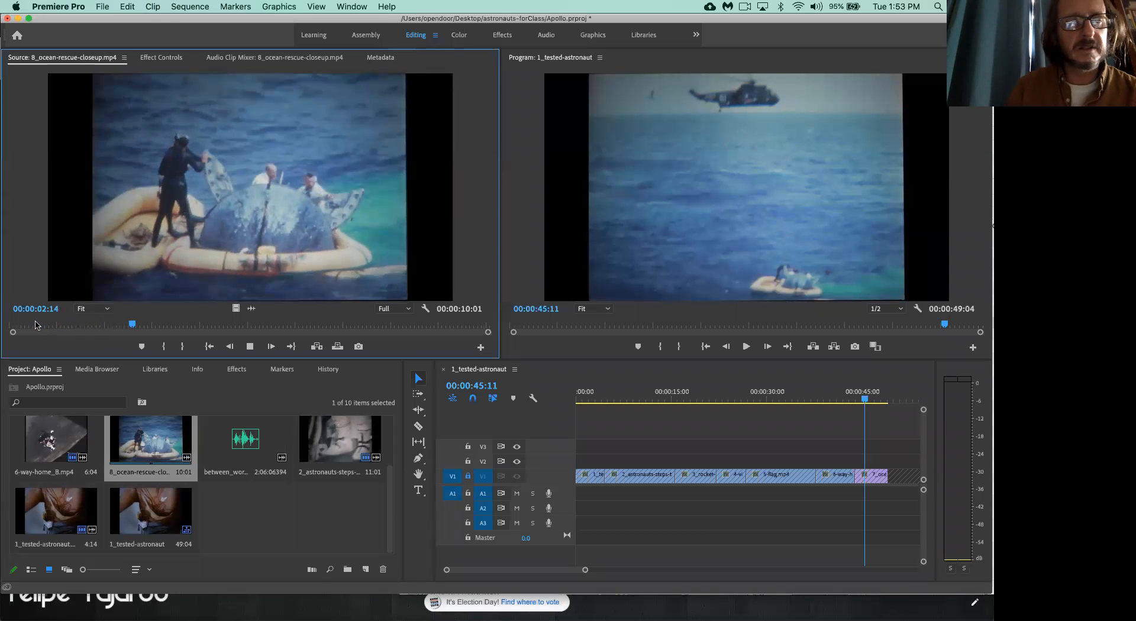
{"action": "key", "text": "space"}
{"action": "key", "text": "i"}
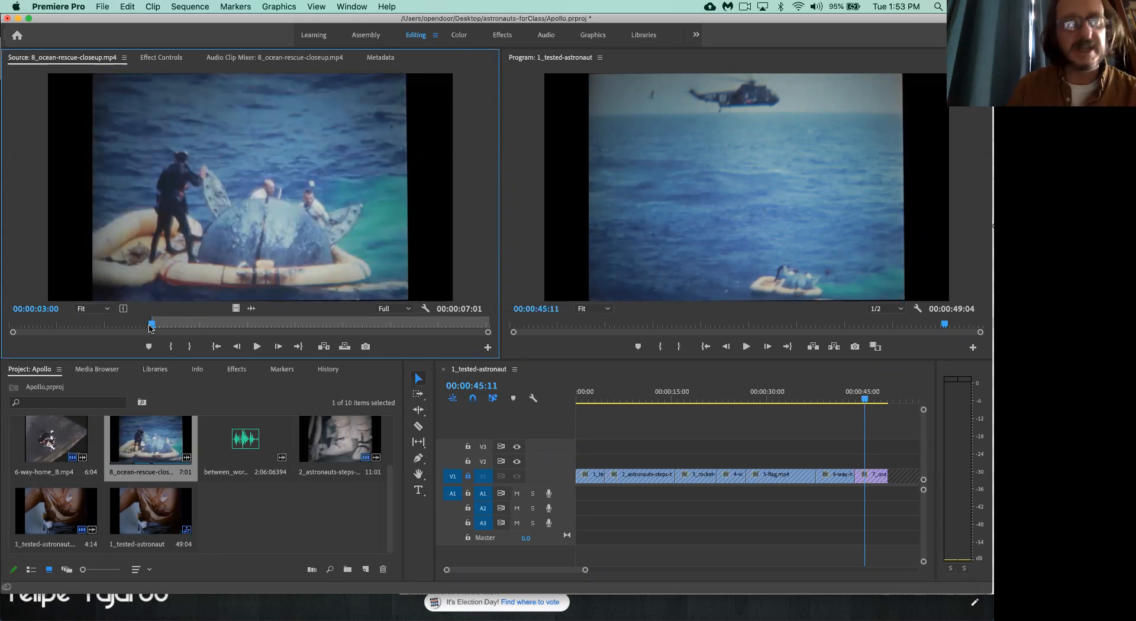
Play 8_ocean-rescue-closeup.mp4 on from its In point and mark an Out point at 00:00:07:16.
{"action": "key", "text": "space"}
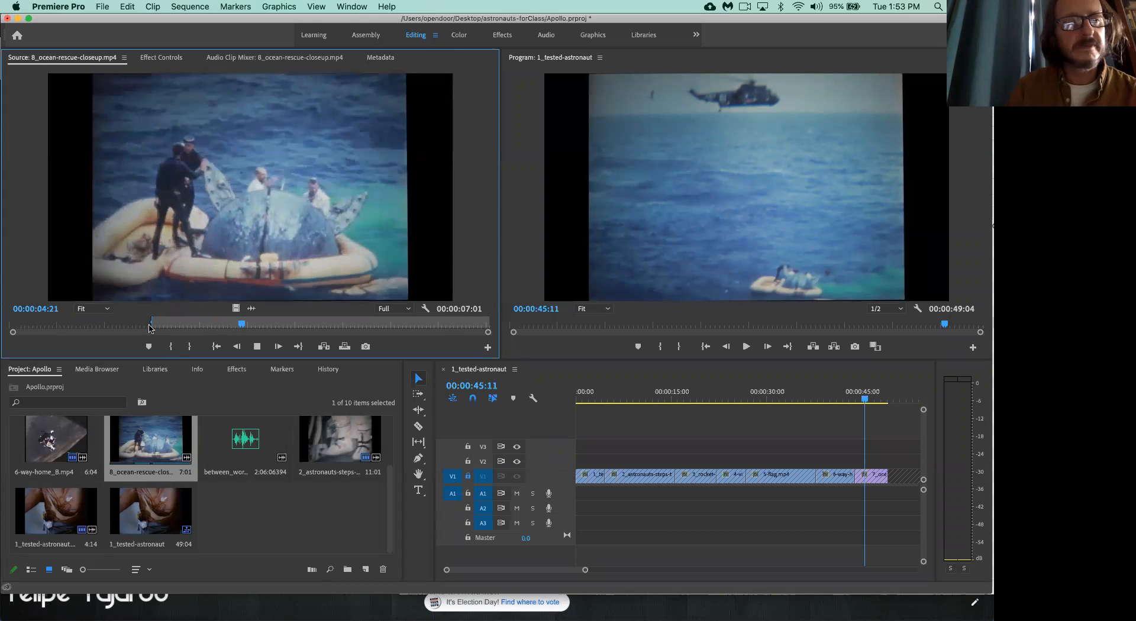
{"action": "key", "text": "space"}
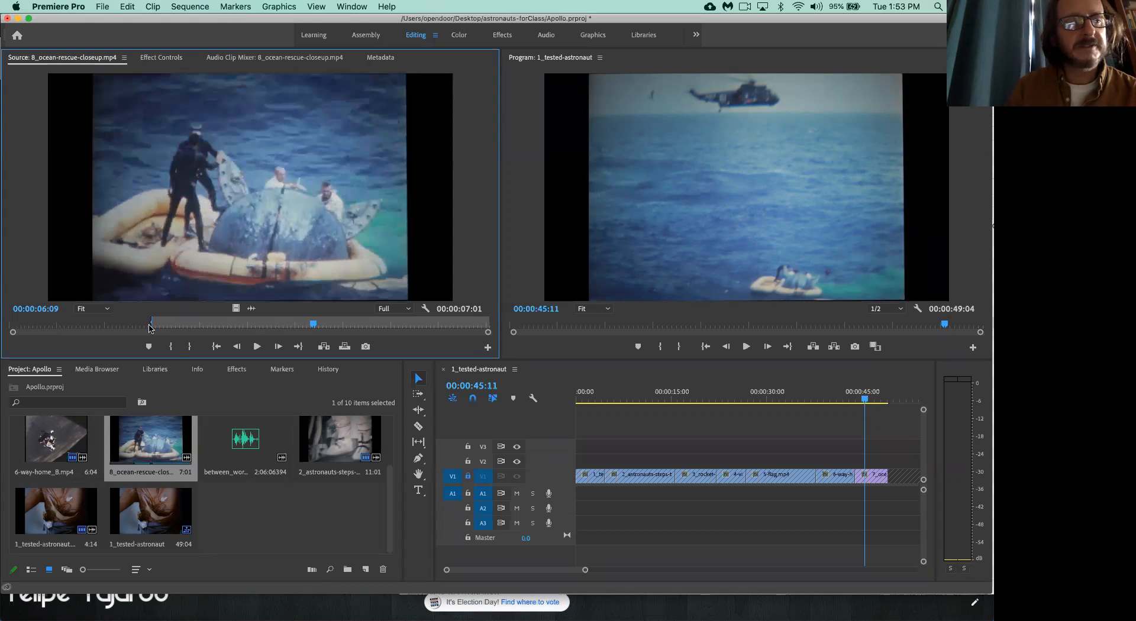
{"action": "key", "text": "space"}
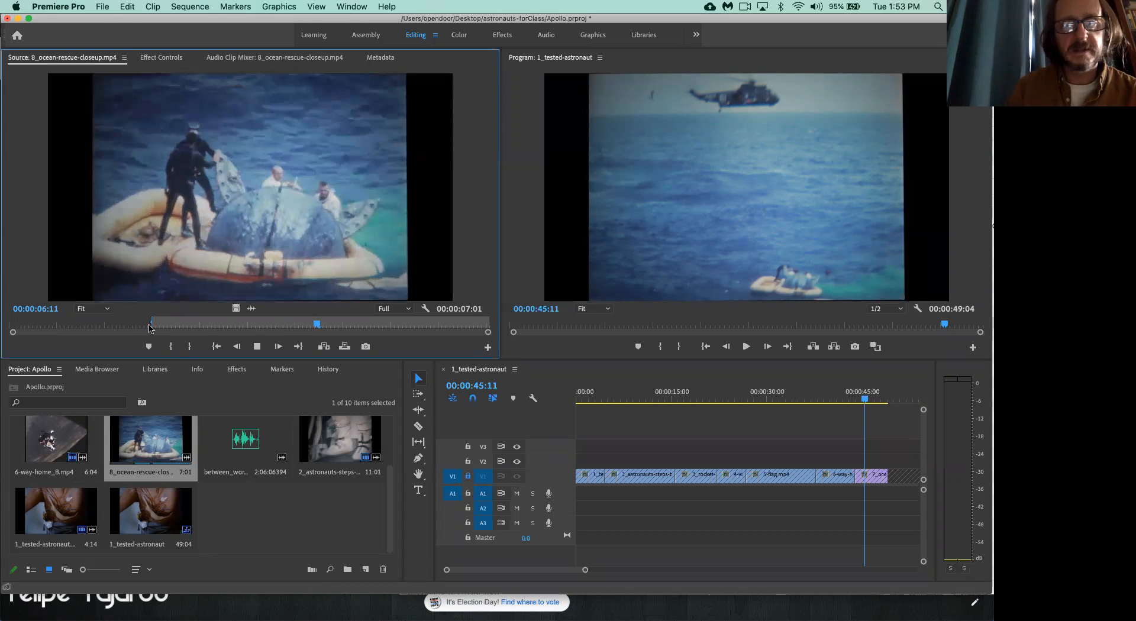
{"action": "key", "text": "space"}
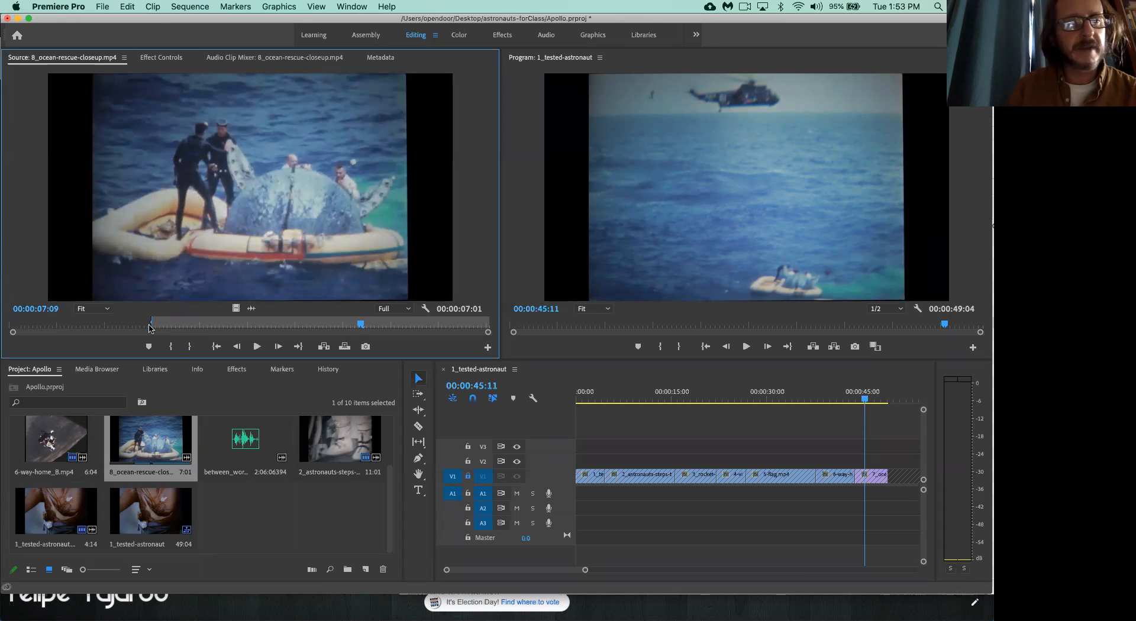
{"action": "key", "text": "space"}
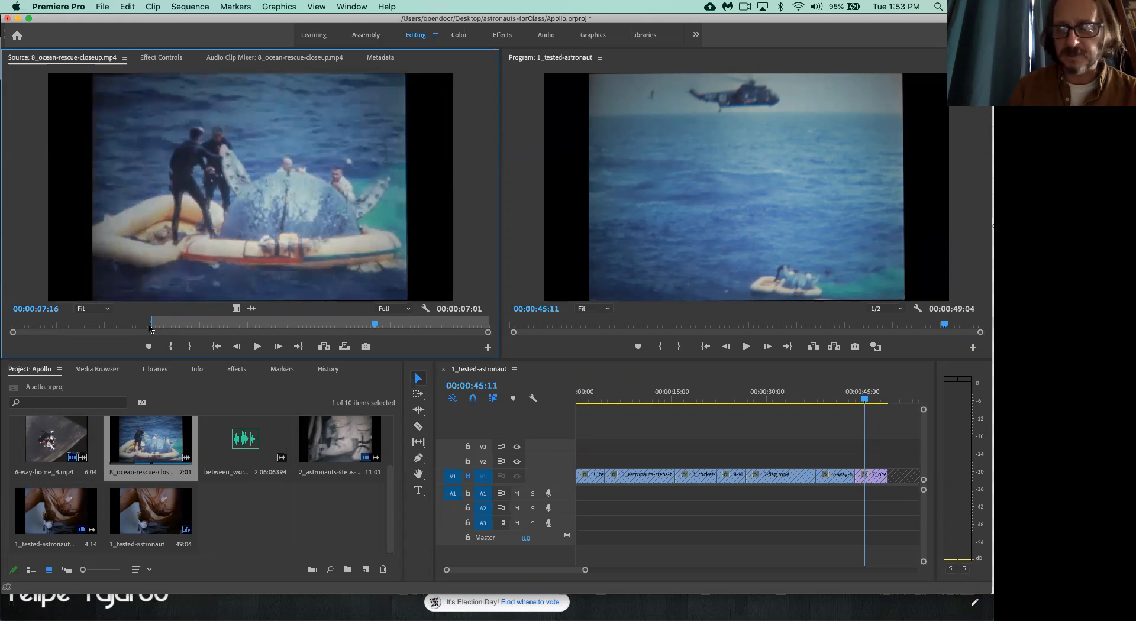
{"action": "key", "text": "o"}
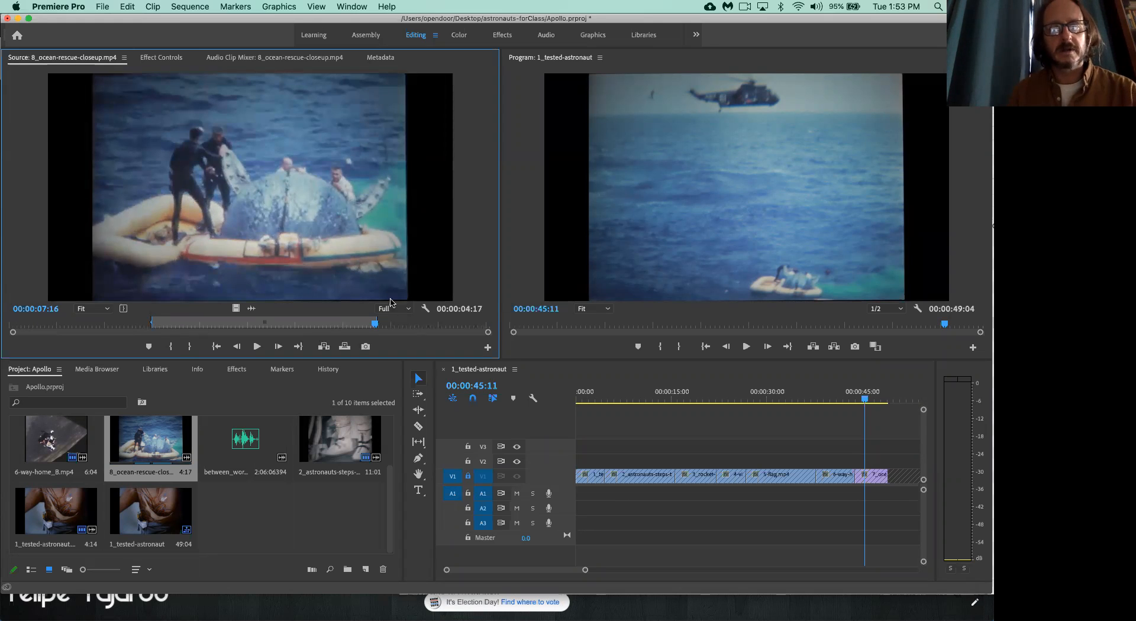
Unlock video track V1 in the sequence.
{"action": "left_click_drag", "start_coordinate": [506, 281], "coordinate": [327, 248]}
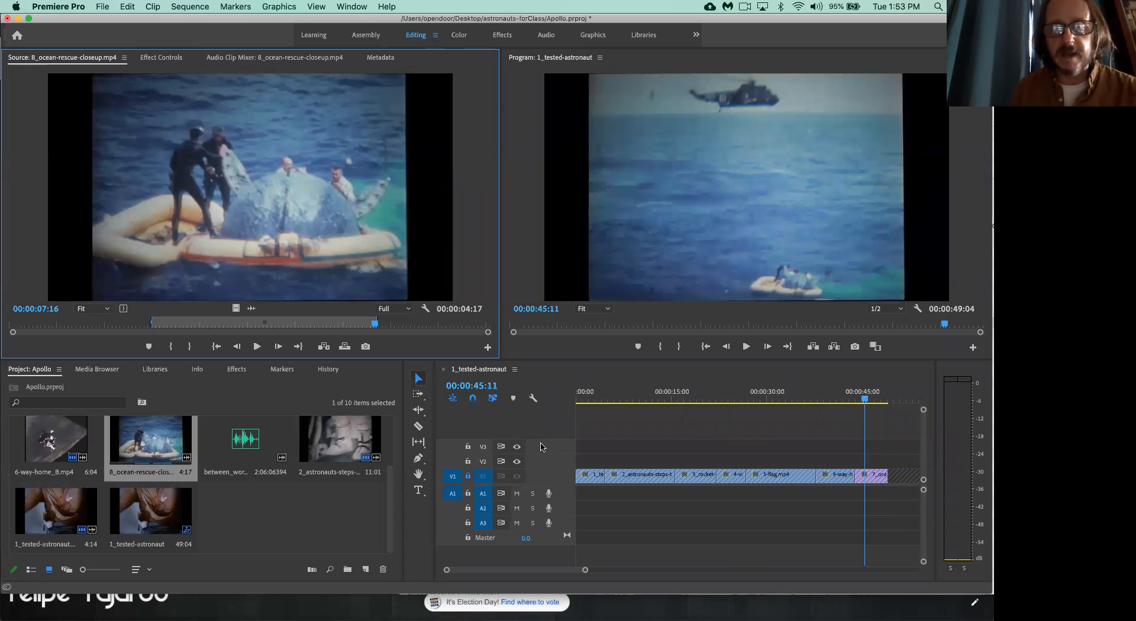
{"action": "left_click", "coordinate": [468, 483]}
{"action": "left_click", "coordinate": [468, 478]}
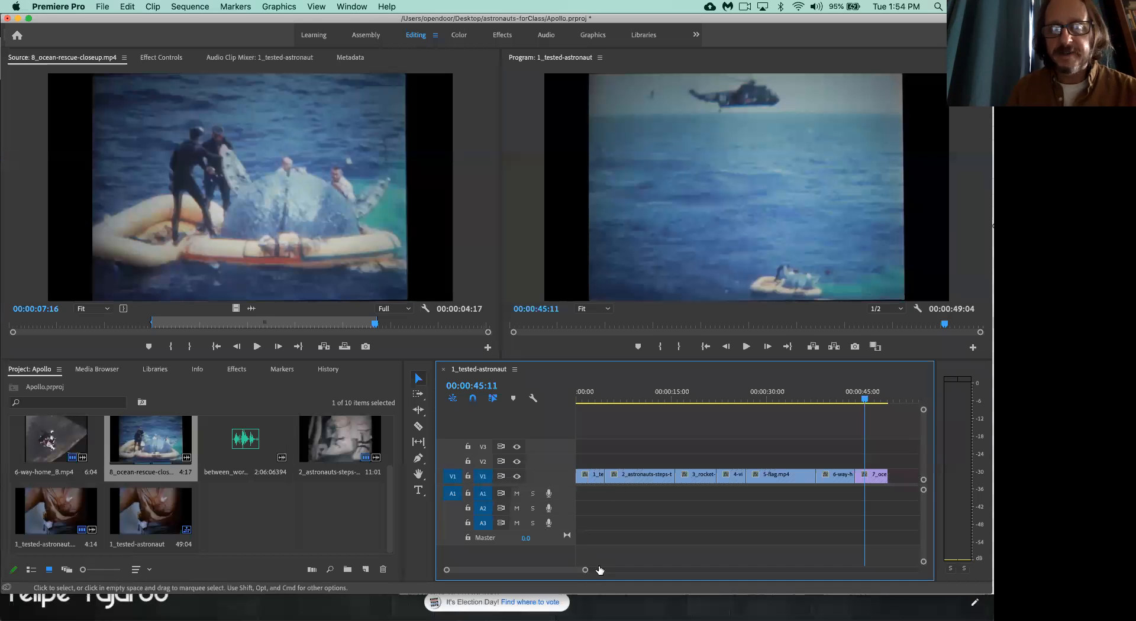
Append the marked range of 8_ocean-rescue-closeup.mp4 to the end of the sequence, directly after the helicopter rescue clip.
{"action": "left_click_drag", "start_coordinate": [584, 571], "coordinate": [618, 571]}
{"action": "left_click", "coordinate": [261, 211]}
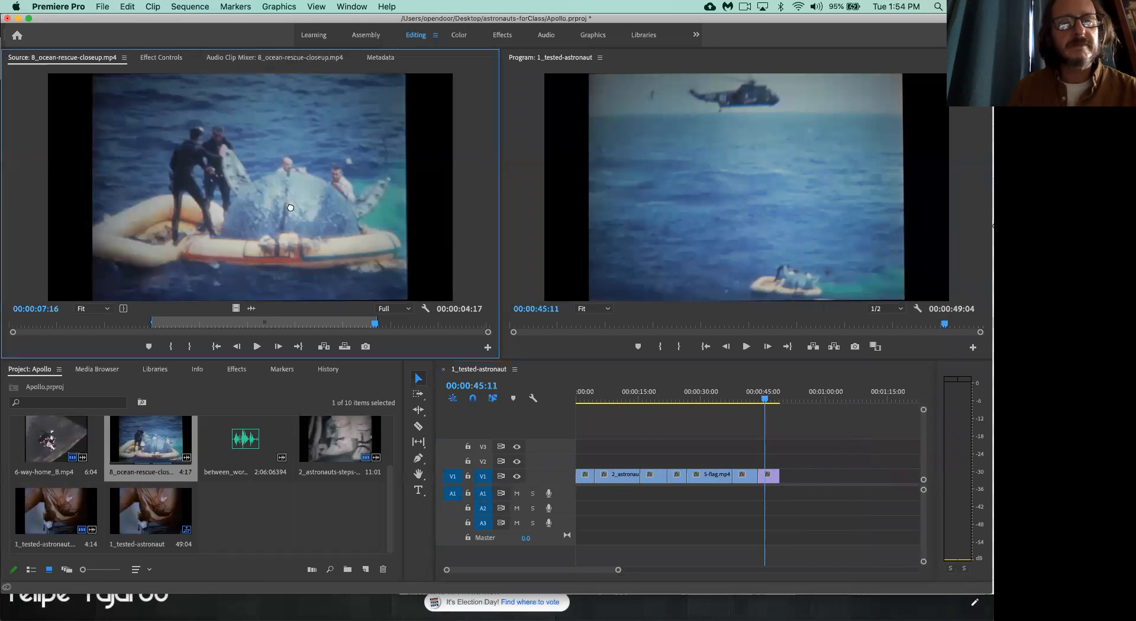
{"action": "left_click_drag", "start_coordinate": [349, 230], "coordinate": [780, 486]}
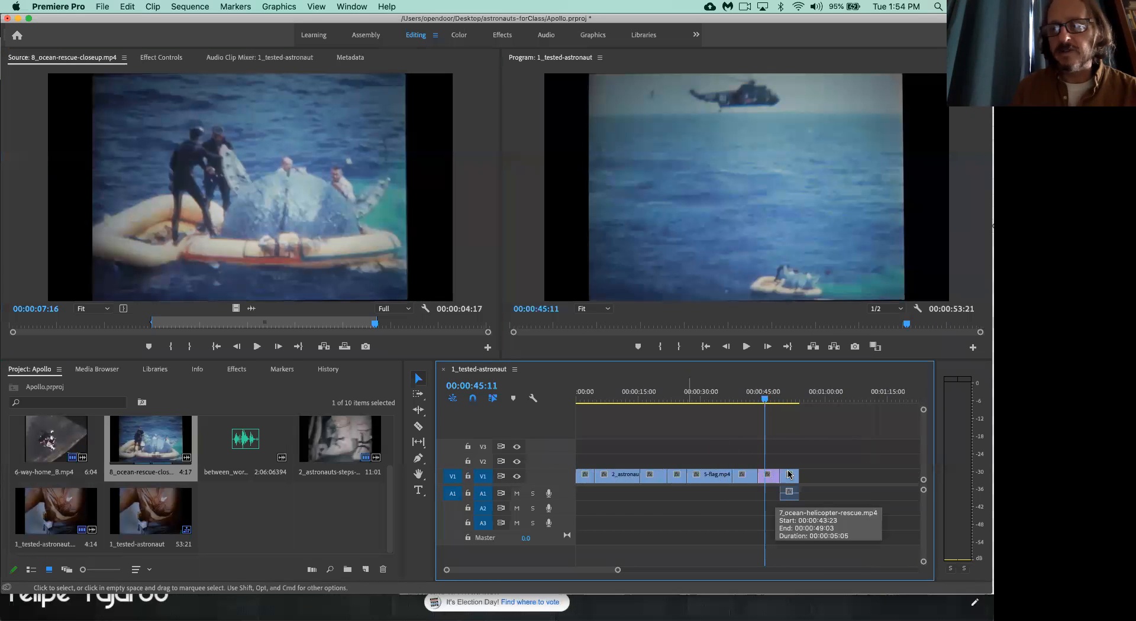
{"action": "left_click", "coordinate": [143, 110]}
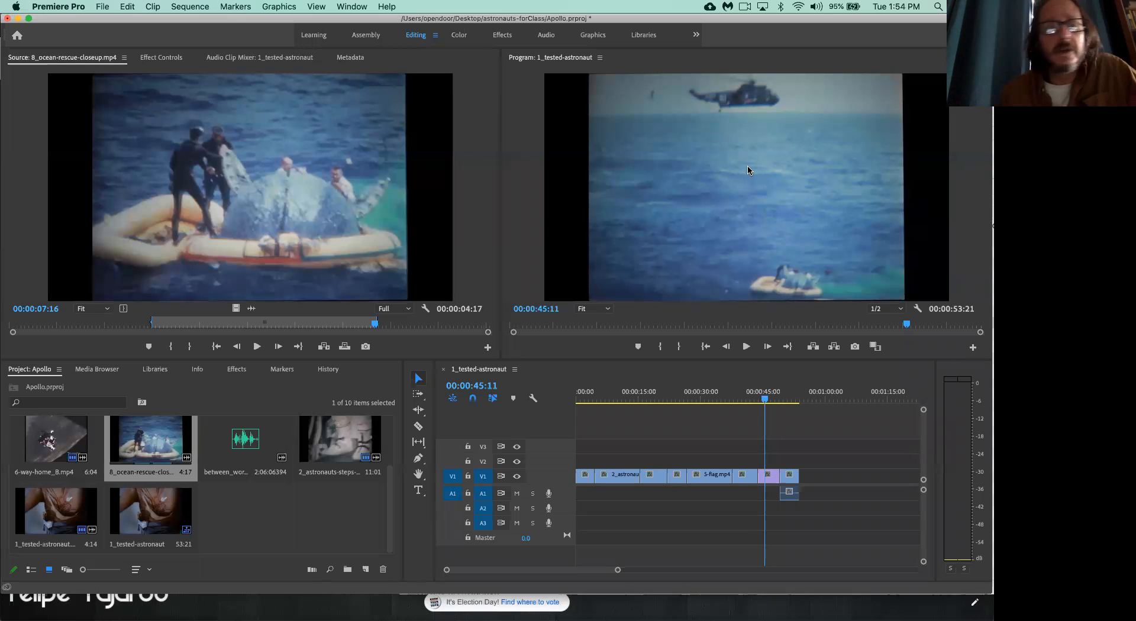
{"action": "left_click", "coordinate": [678, 178]}
{"action": "left_click", "coordinate": [702, 433]}
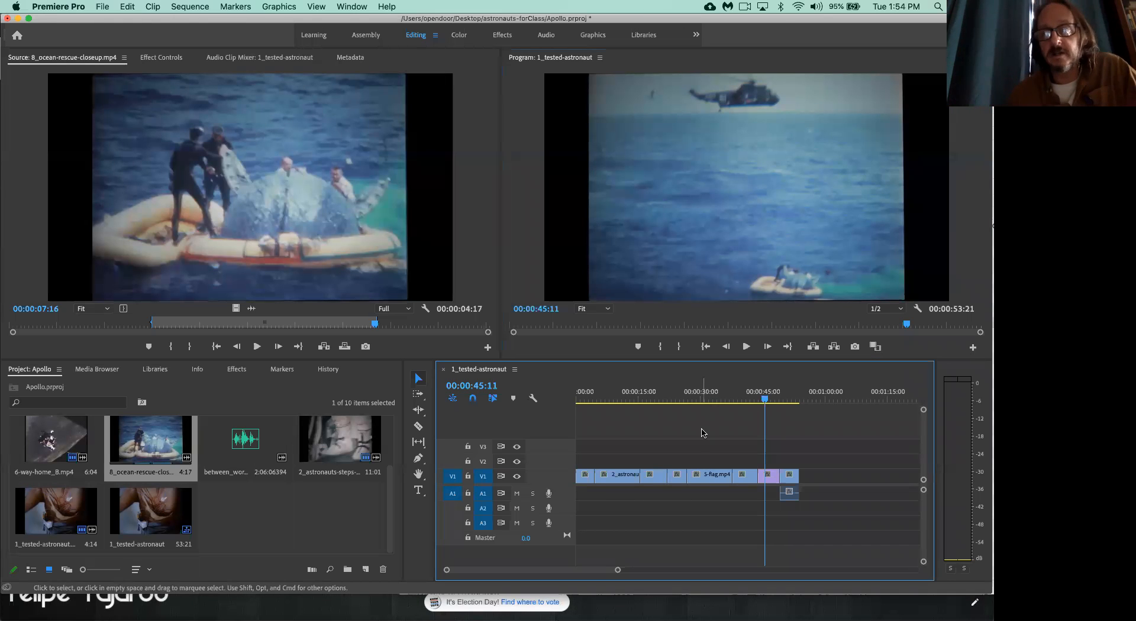
{"action": "left_click", "coordinate": [709, 228]}
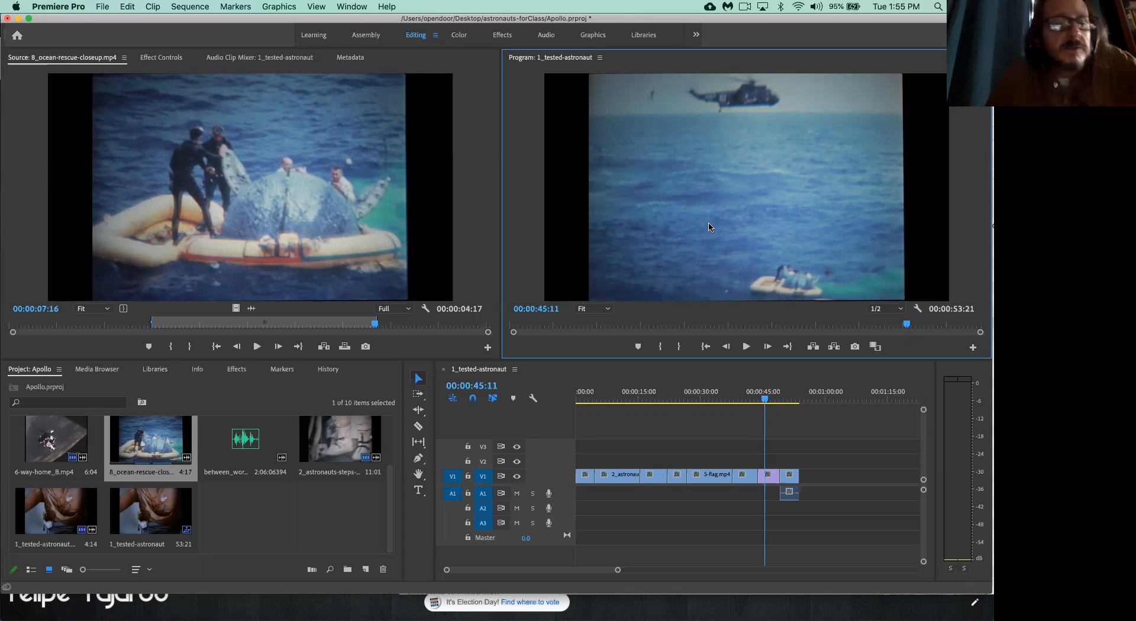
{"action": "left_click", "coordinate": [103, 112]}
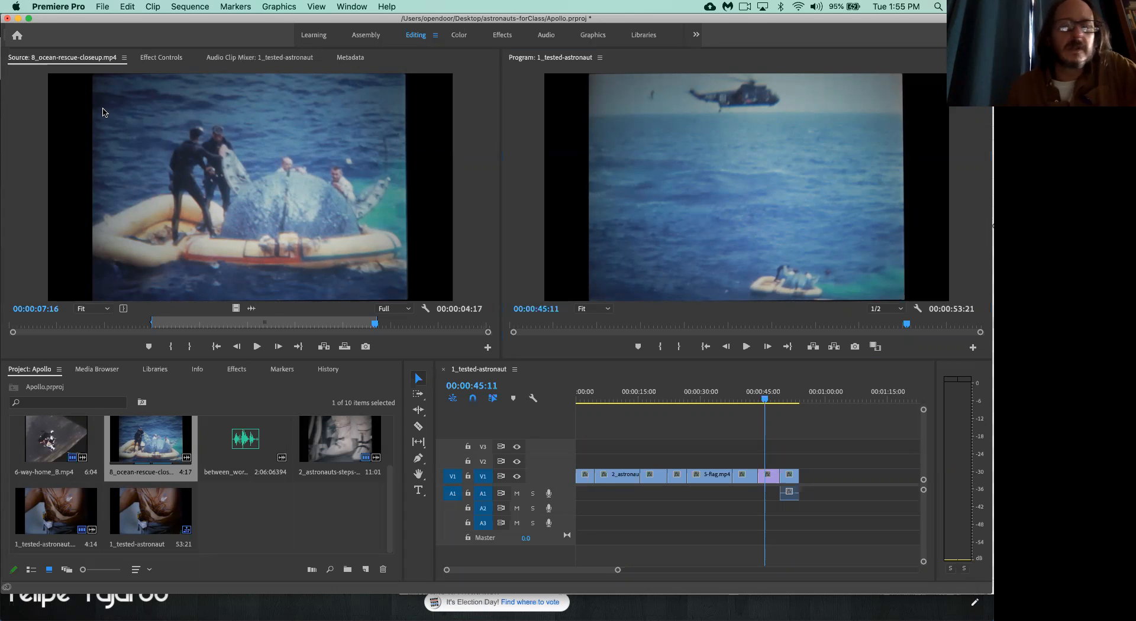
Rewind the sequence to its start and play it forward to review the edit.
{"action": "left_click", "coordinate": [718, 435]}
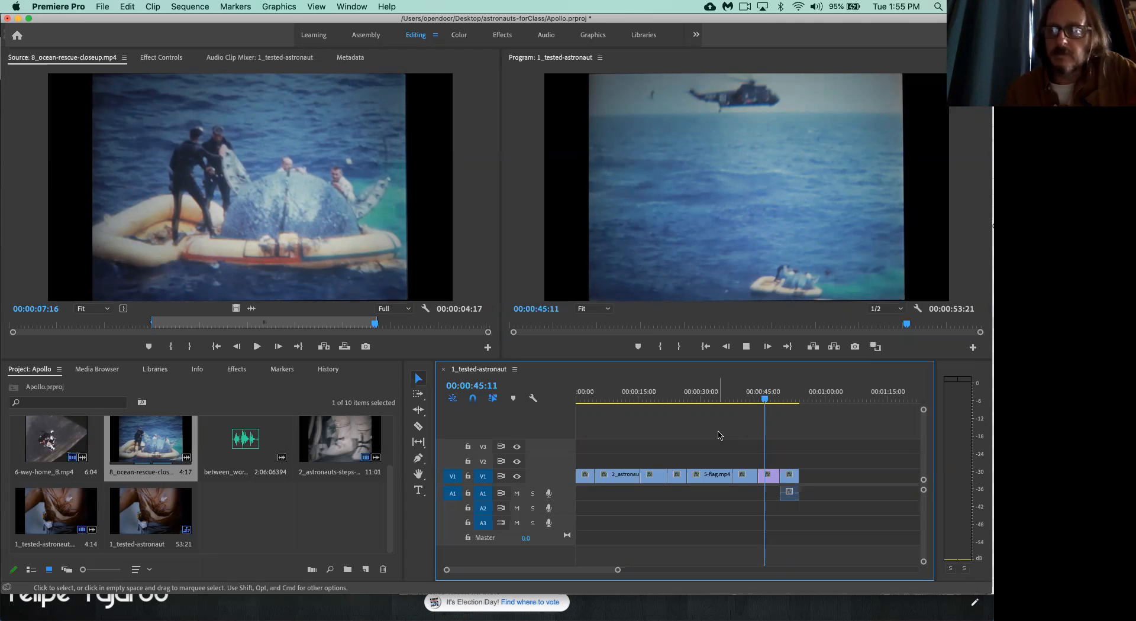
{"action": "key", "text": "j"}
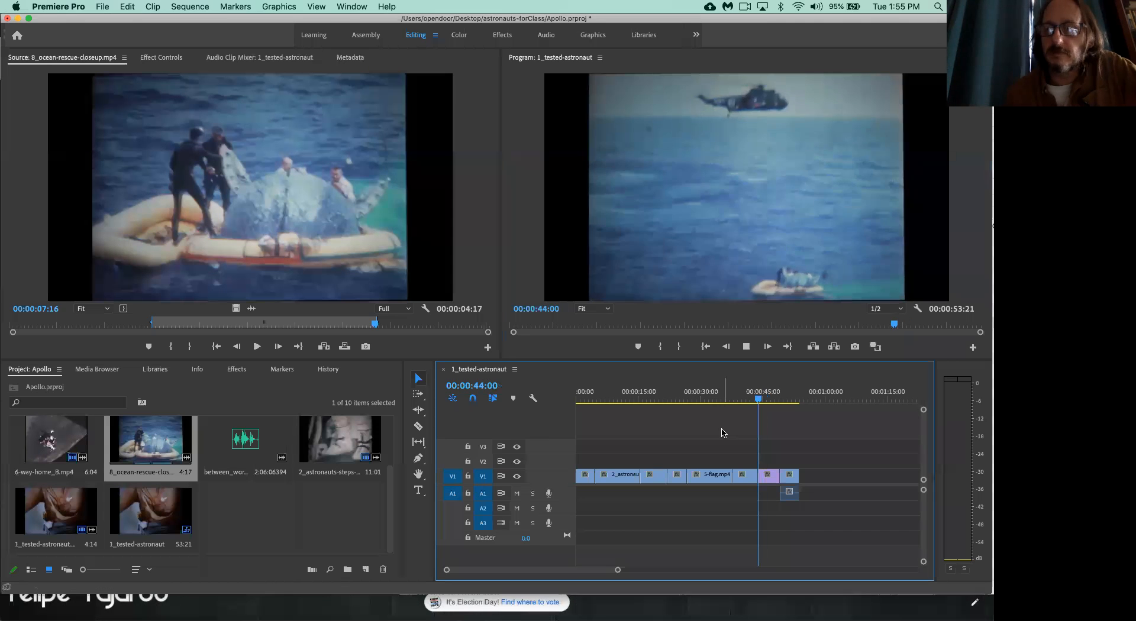
{"action": "key", "text": "j"}
{"action": "key", "text": "j"}
{"action": "key", "text": "j"}
{"action": "key", "text": "j"}
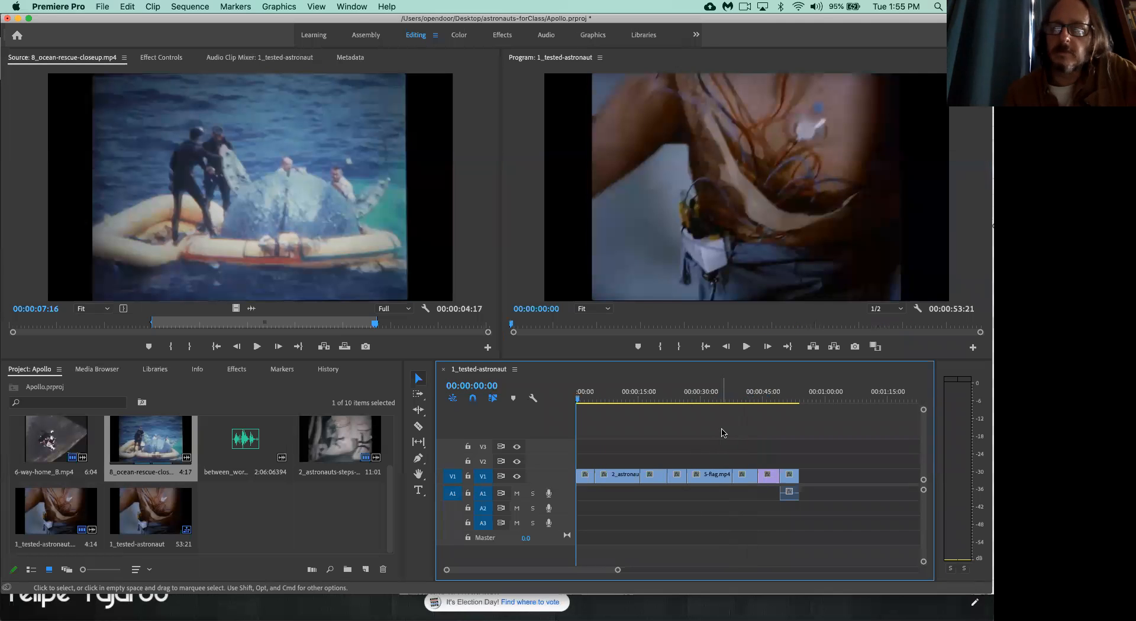
{"action": "key", "text": "l"}
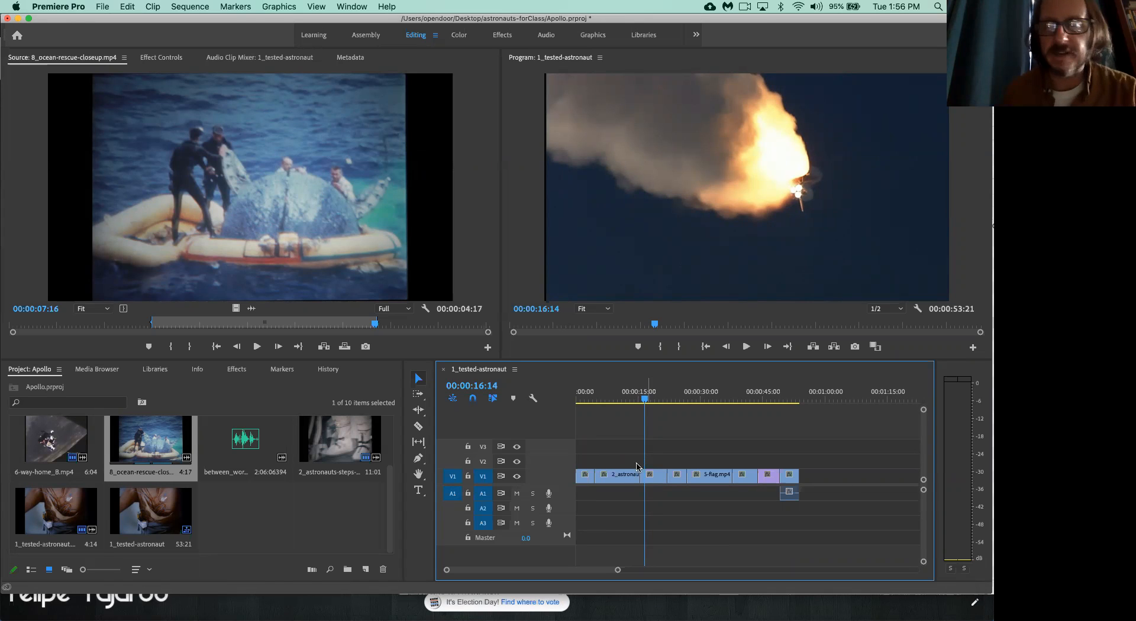
Examine the cut between the seated astronaut clip and 3_rocket-flames.mp4, leaving the playhead at 00:00:15:12.
{"action": "left_click_drag", "start_coordinate": [629, 404], "coordinate": [655, 402]}
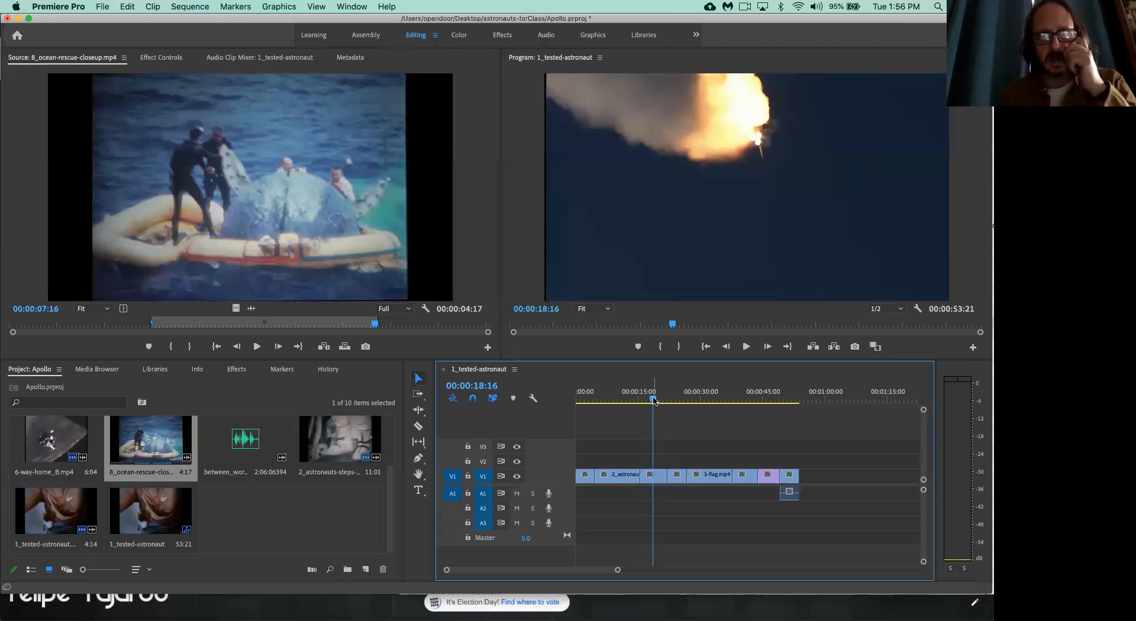
{"action": "mouse_move", "coordinate": [653, 400]}
{"action": "left_mouse_down"}
{"action": "mouse_move", "coordinate": [662, 400]}
{"action": "mouse_move", "coordinate": [641, 398]}
{"action": "left_mouse_up"}
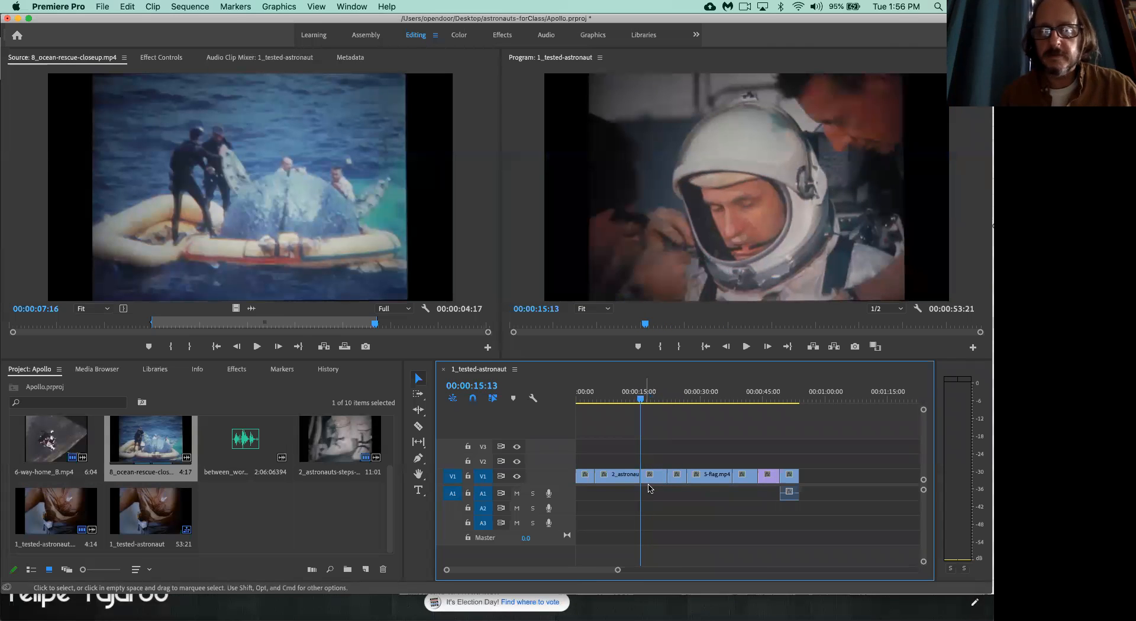
{"action": "left_click_drag", "start_coordinate": [618, 570], "coordinate": [574, 566]}
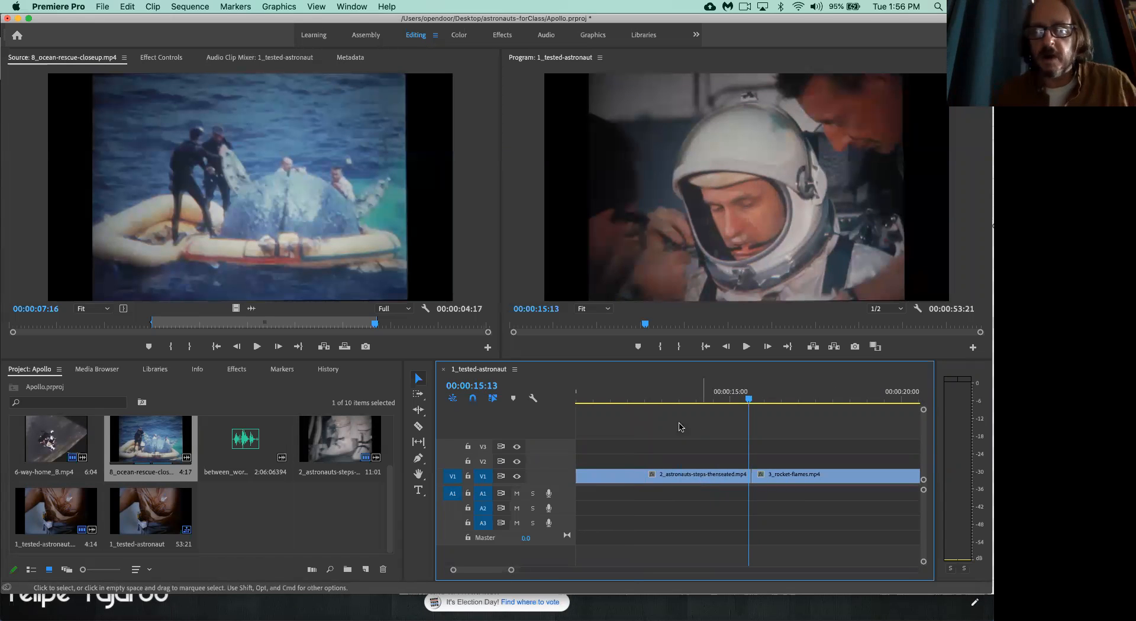
{"action": "left_click", "coordinate": [659, 402]}
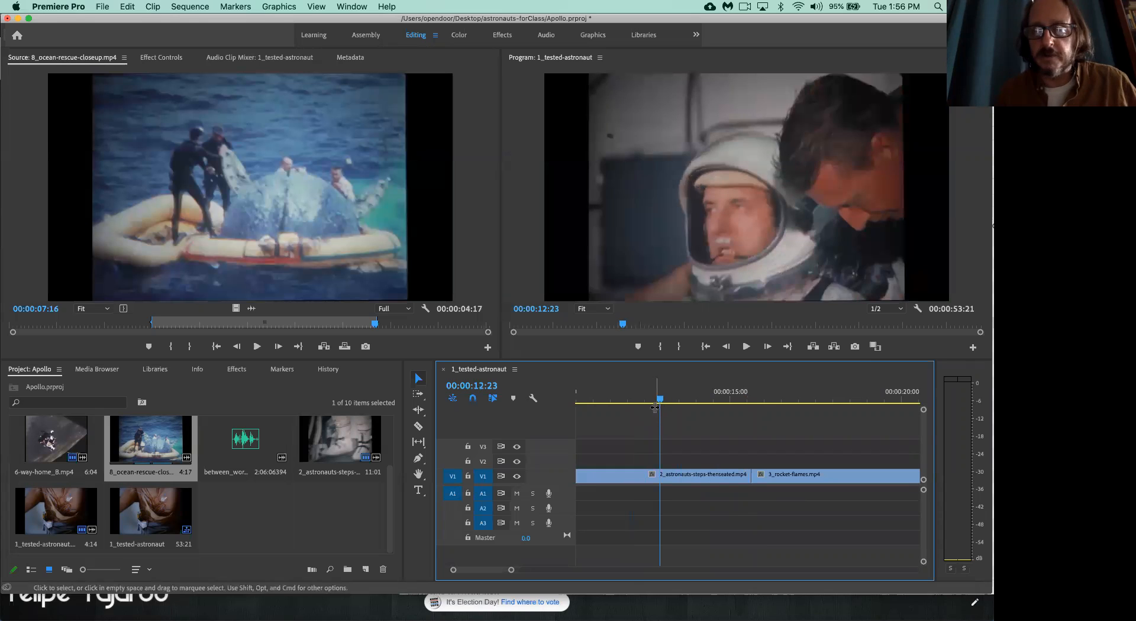
{"action": "left_click_drag", "start_coordinate": [511, 572], "coordinate": [548, 569]}
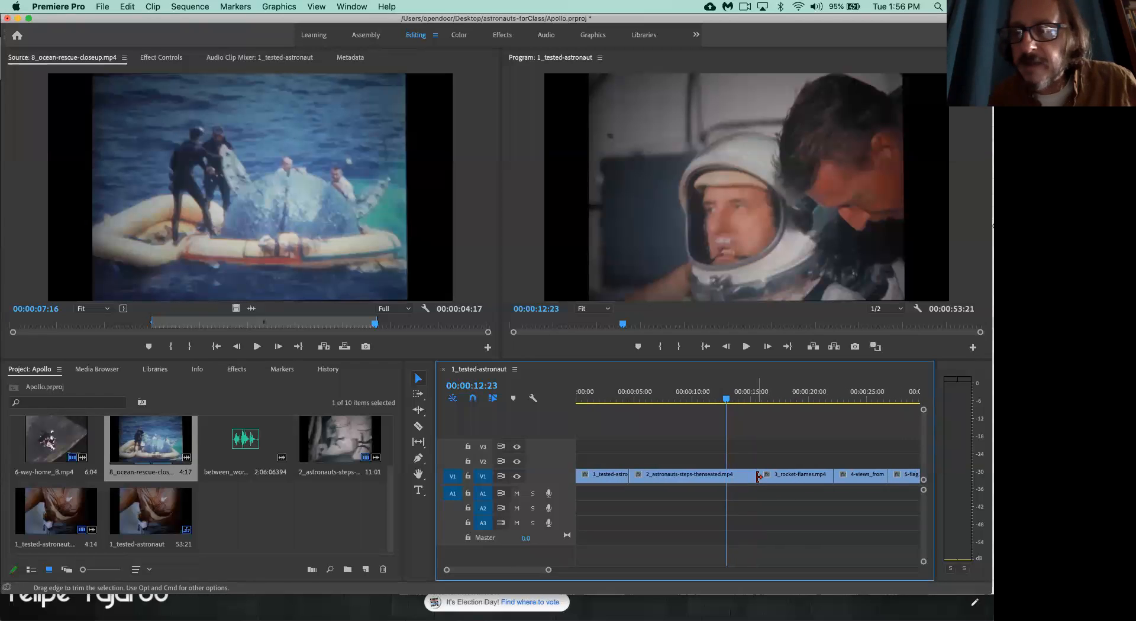
{"action": "left_click_drag", "start_coordinate": [749, 405], "coordinate": [759, 406]}
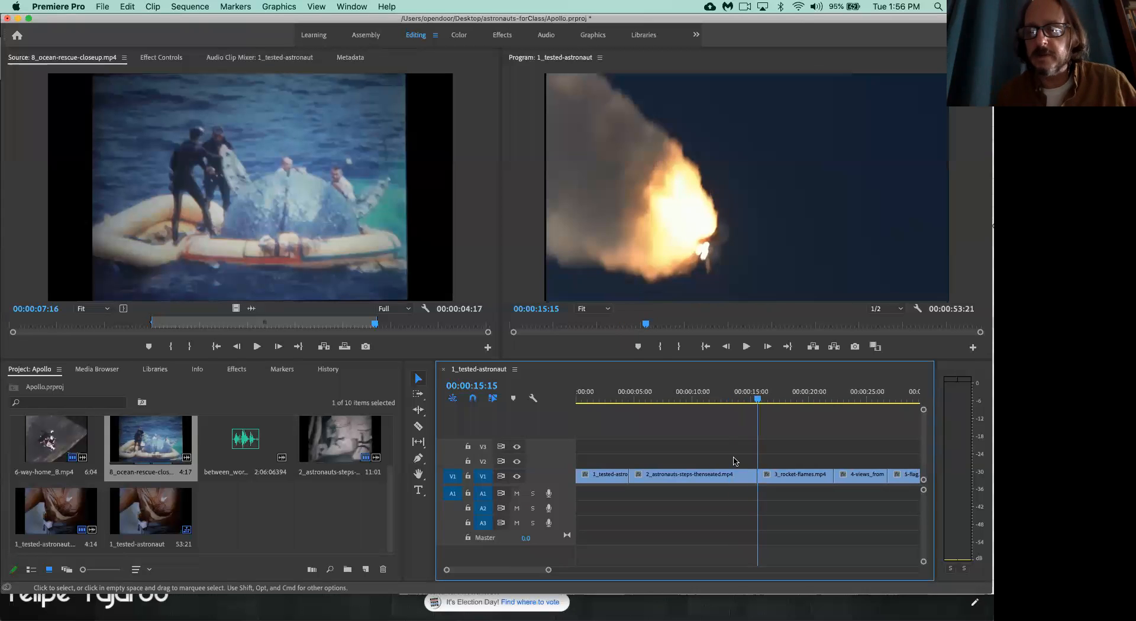
{"action": "left_click_drag", "start_coordinate": [720, 405], "coordinate": [778, 400]}
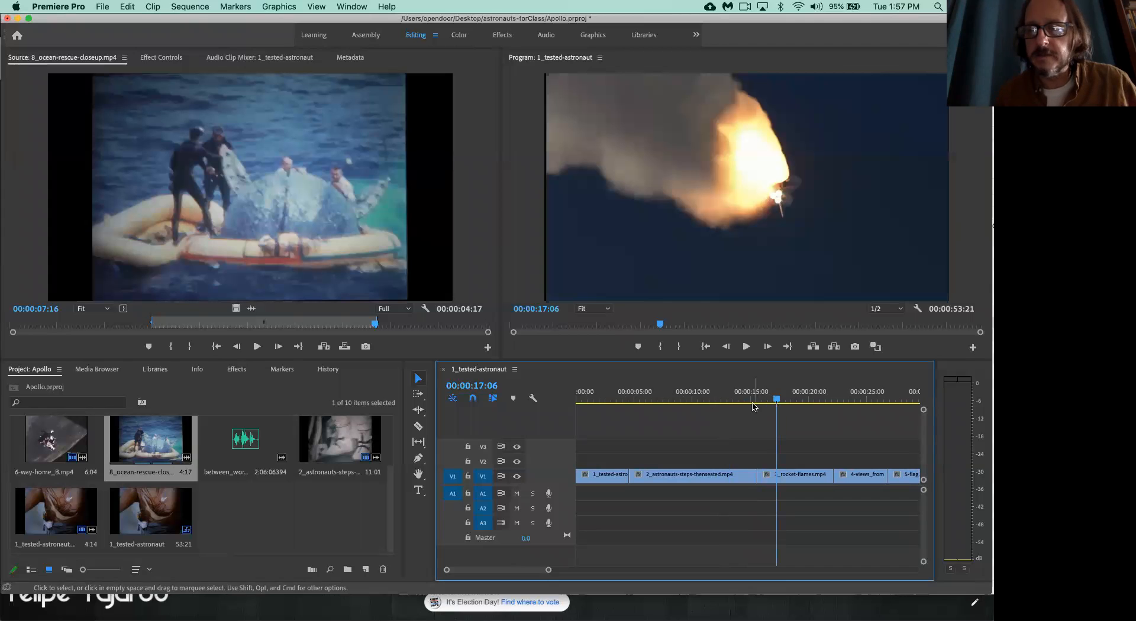
{"action": "left_click", "coordinate": [756, 401]}
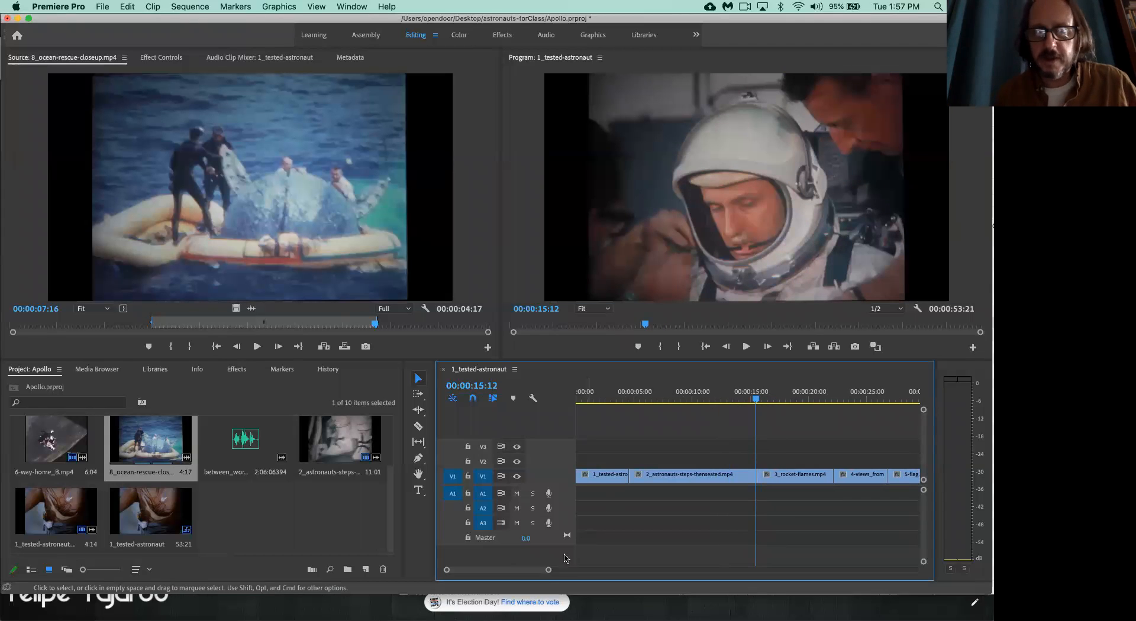
{"action": "left_click_drag", "start_coordinate": [549, 571], "coordinate": [510, 565]}
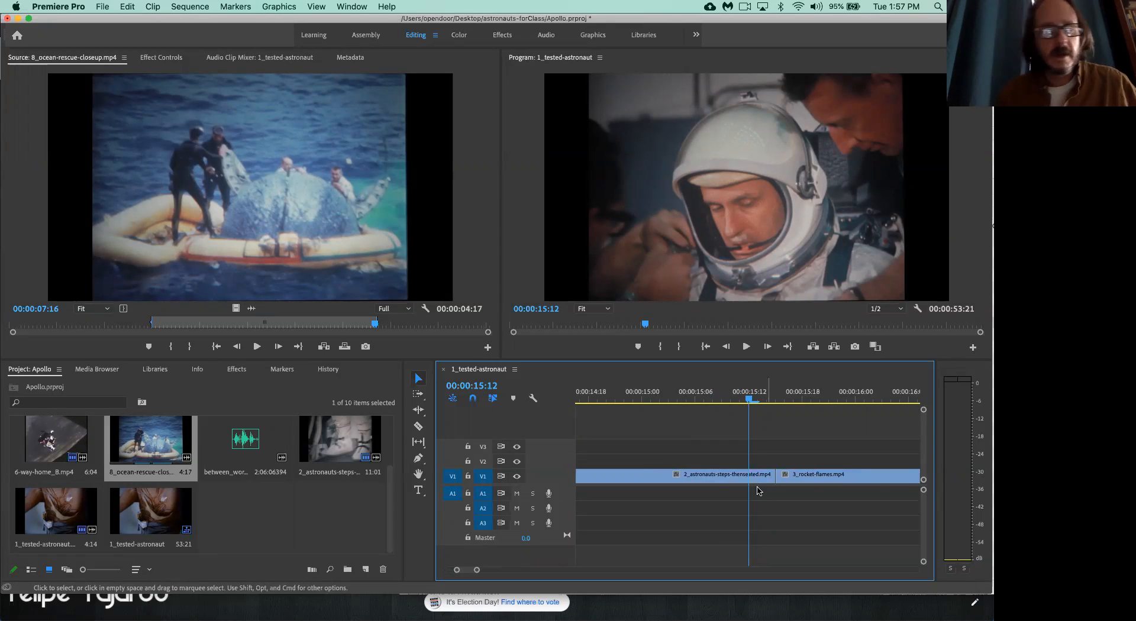
Show the effects library in place of the project's media.
{"action": "left_click", "coordinate": [144, 114]}
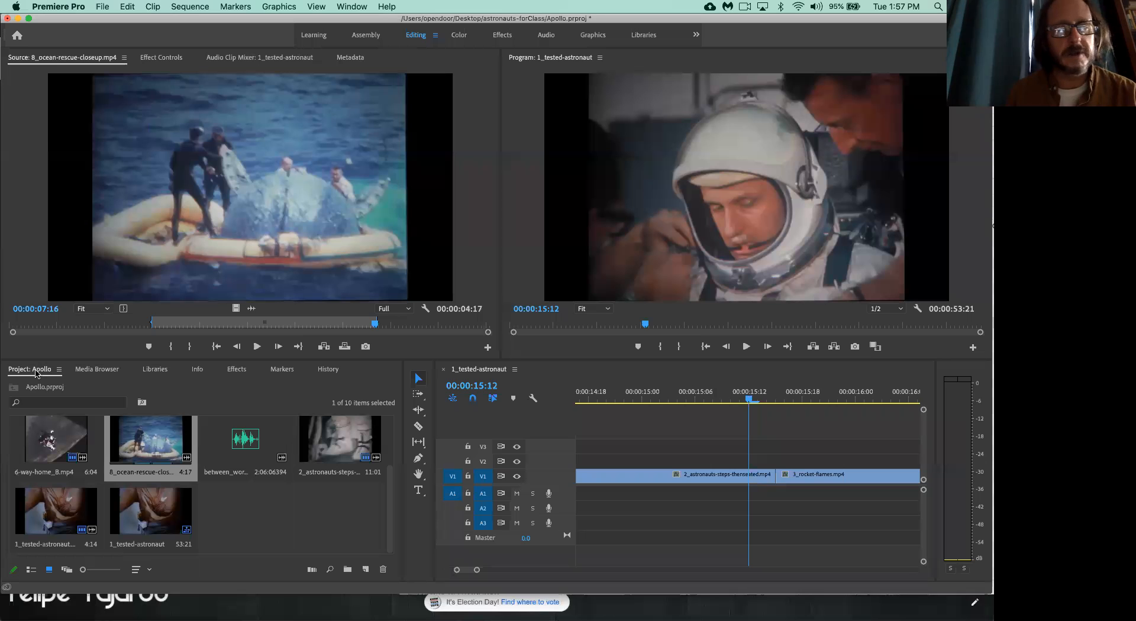
{"action": "left_click", "coordinate": [236, 372]}
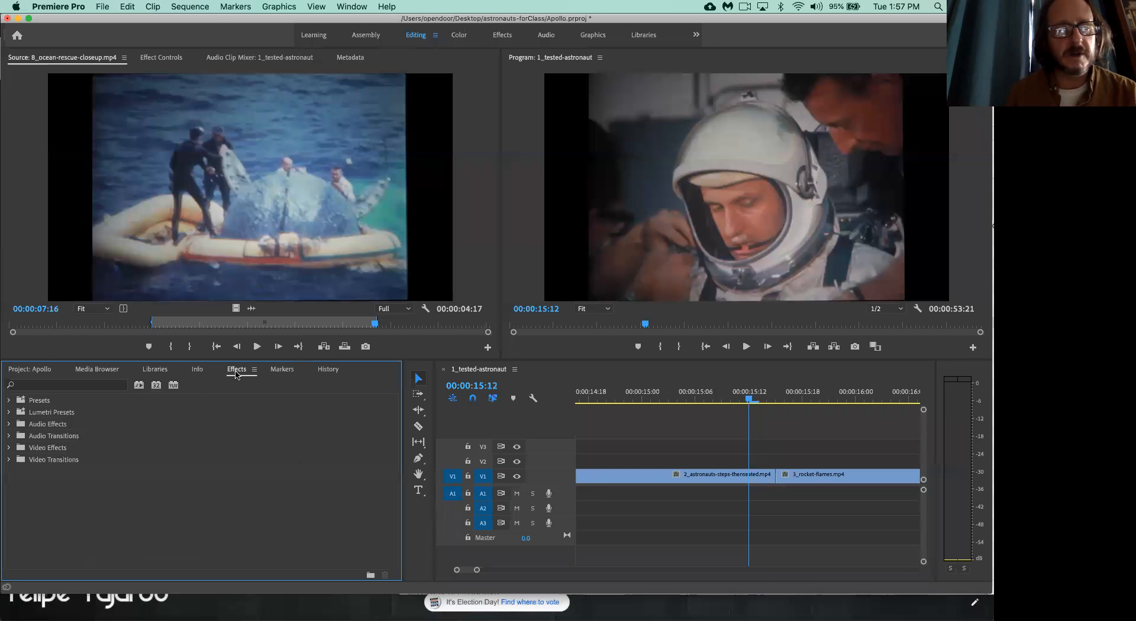
{"action": "left_click", "coordinate": [38, 373]}
{"action": "left_click", "coordinate": [236, 371]}
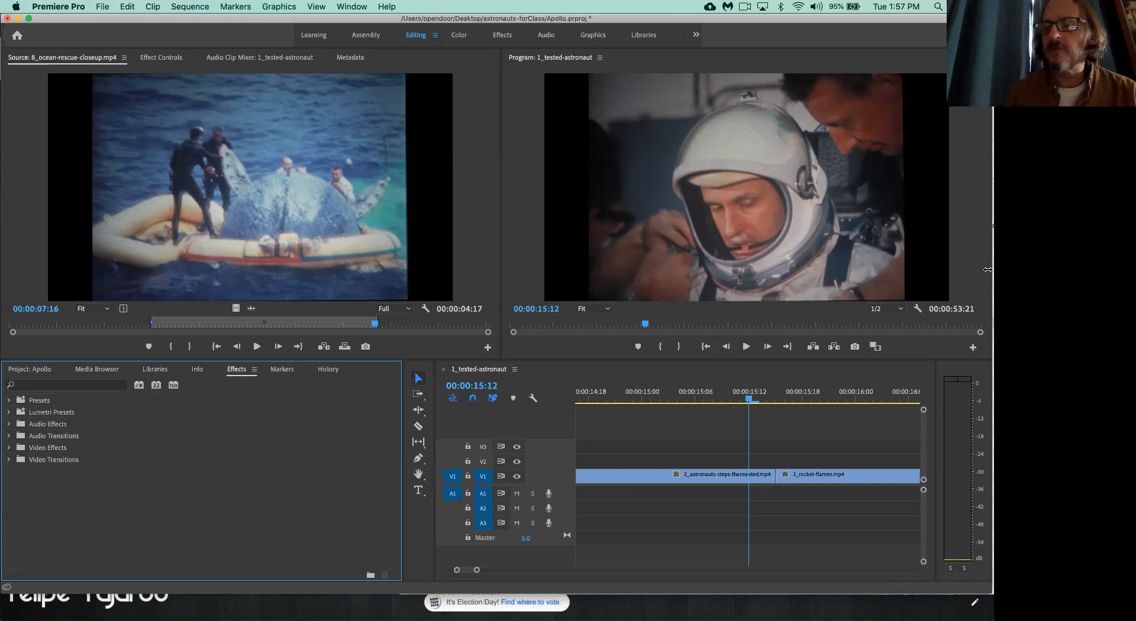
Narrow the application window to reveal the list of overflowing panels, and restore the window to its full width.
{"action": "left_click_drag", "start_coordinate": [985, 270], "coordinate": [792, 270]}
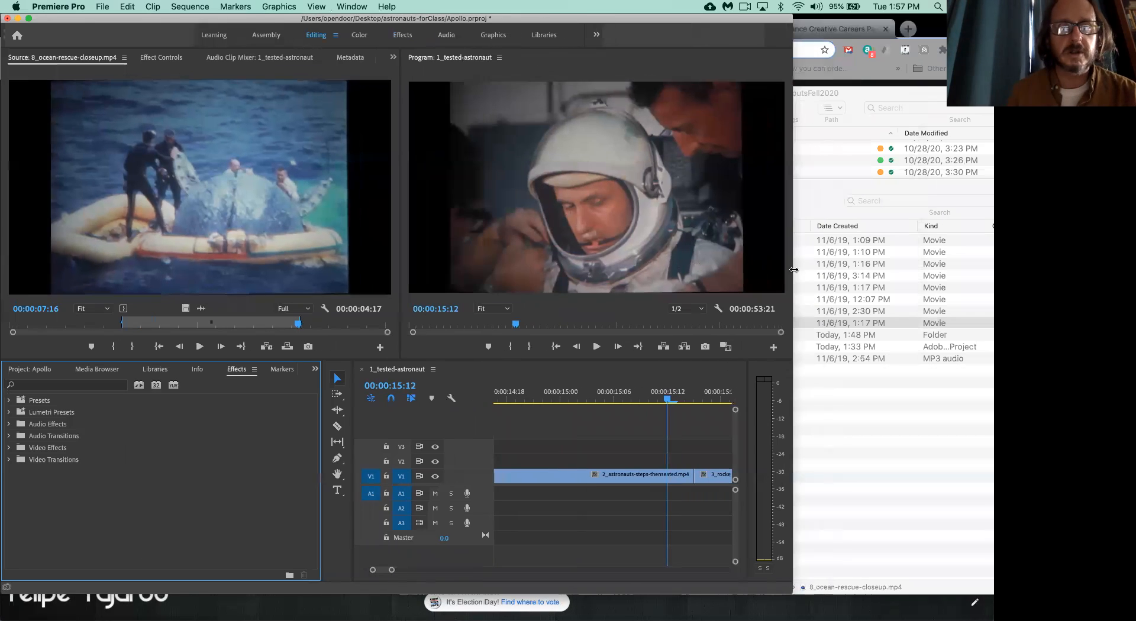
{"action": "left_click", "coordinate": [315, 370]}
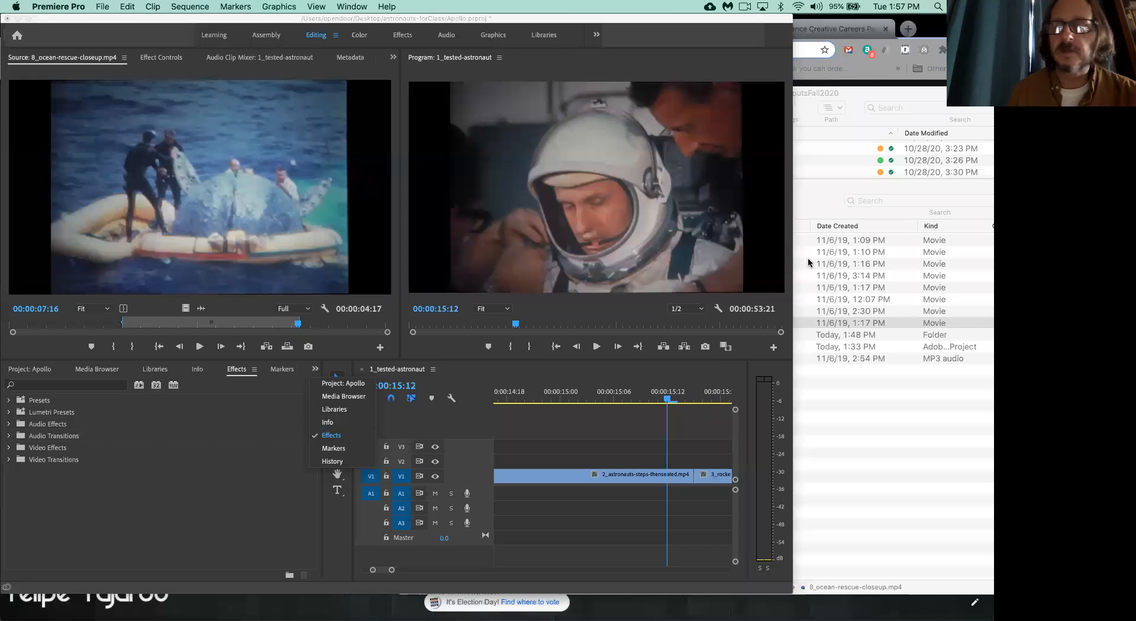
{"action": "left_click_drag", "start_coordinate": [796, 265], "coordinate": [987, 254]}
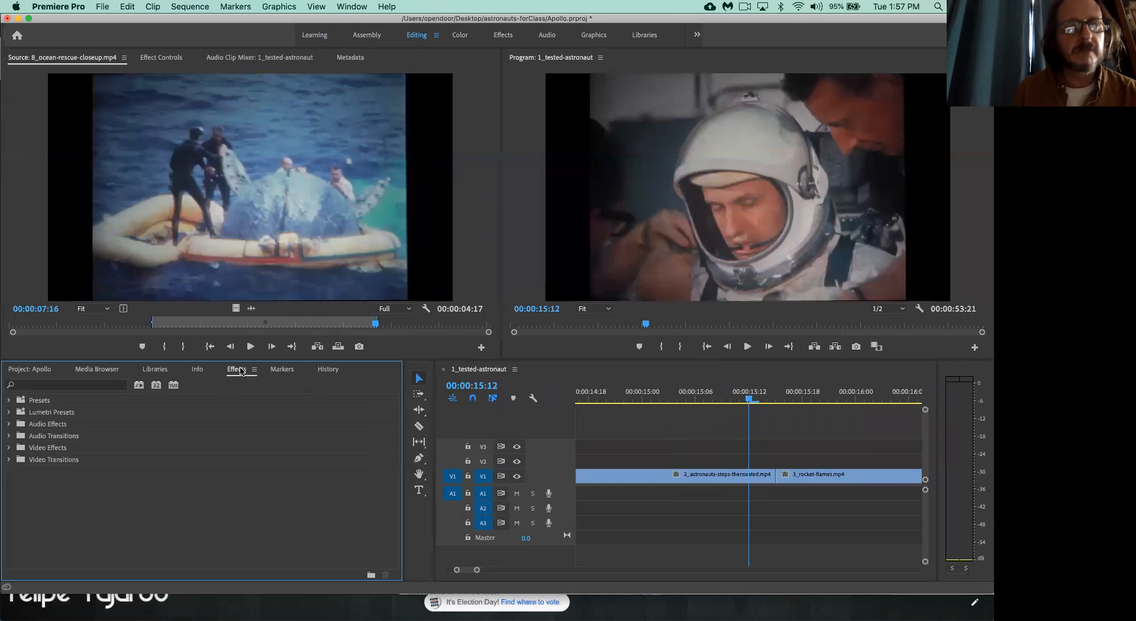
Choose the Editing workspace layout.
{"action": "left_click", "coordinate": [147, 110]}
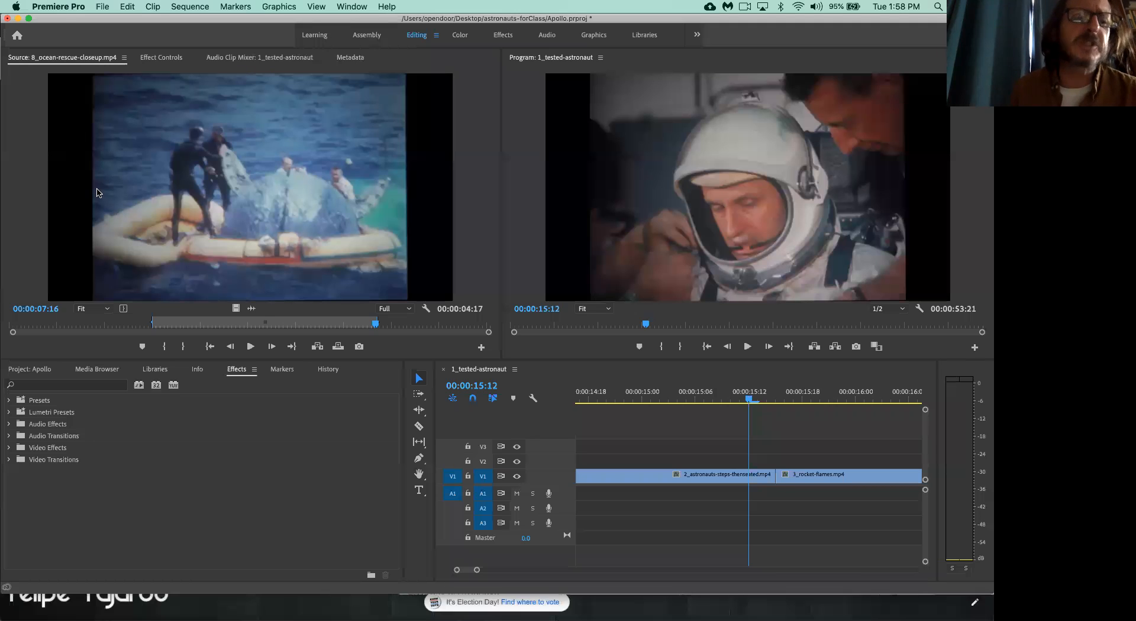
{"action": "left_click", "coordinate": [353, 7]}
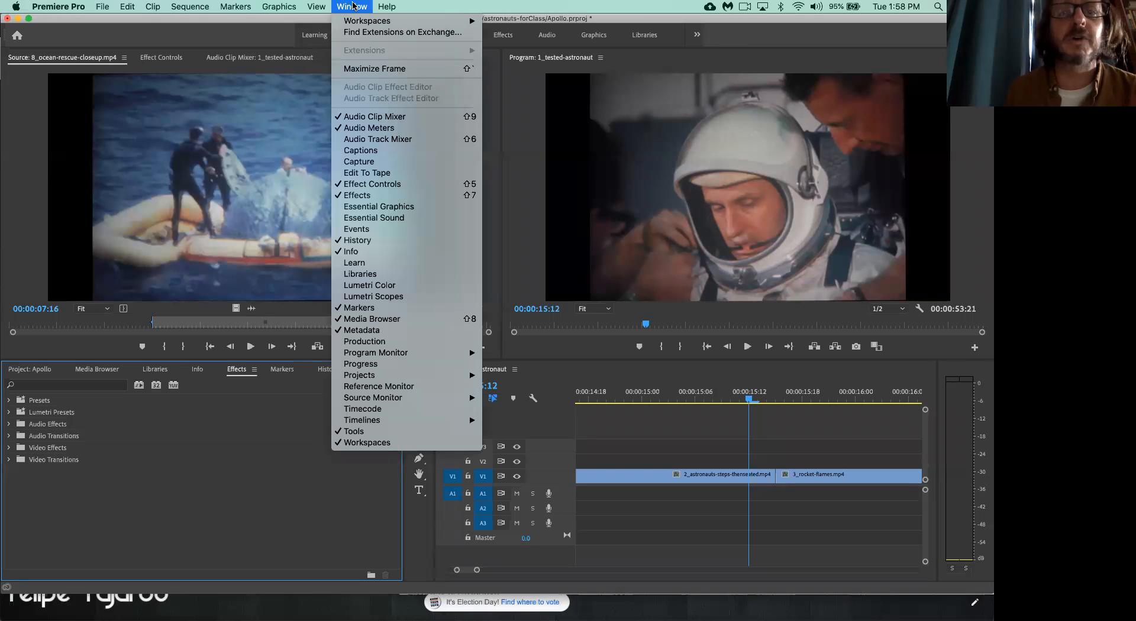
{"action": "mouse_move", "coordinate": [367, 21]}
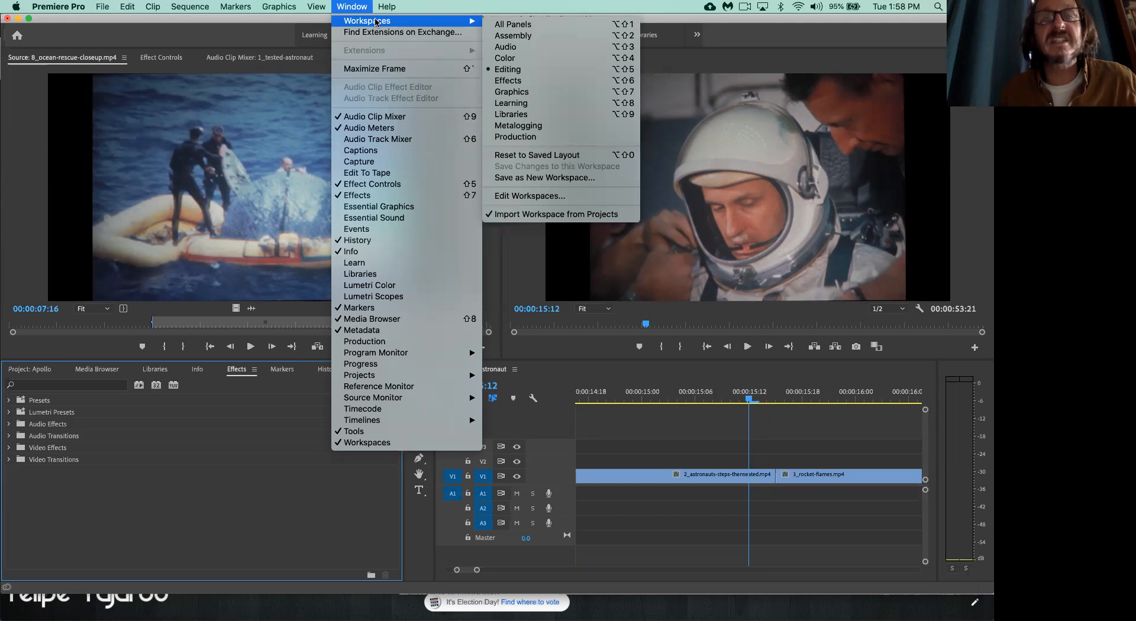
{"action": "left_click", "coordinate": [509, 71]}
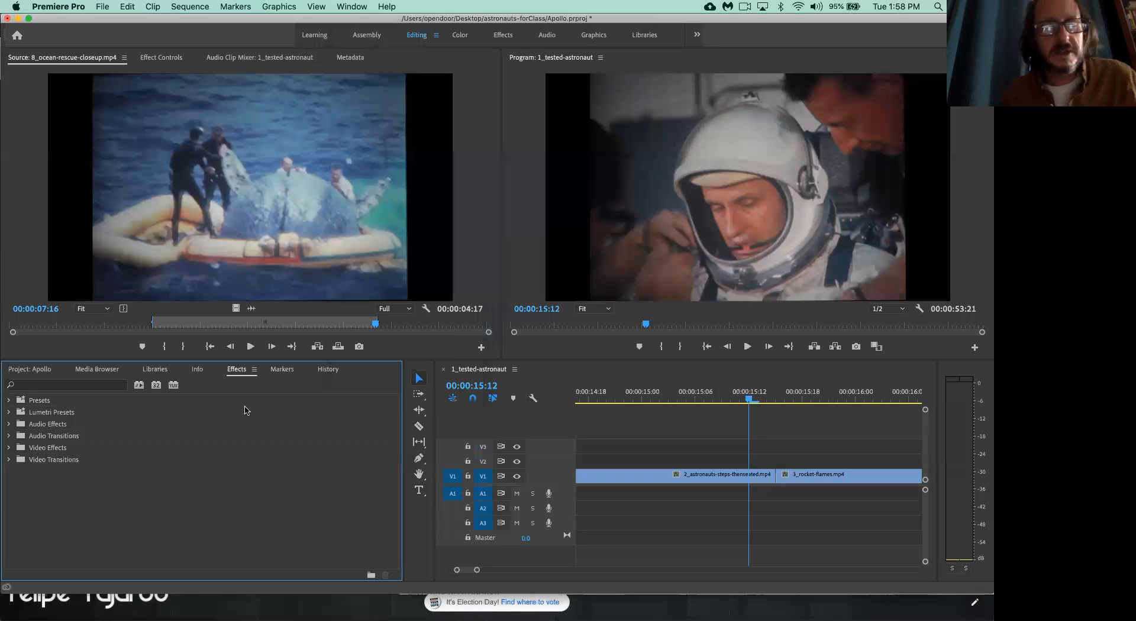
Return to the effects library from the project's media and look through the Video Effects categories.
{"action": "left_click", "coordinate": [28, 370]}
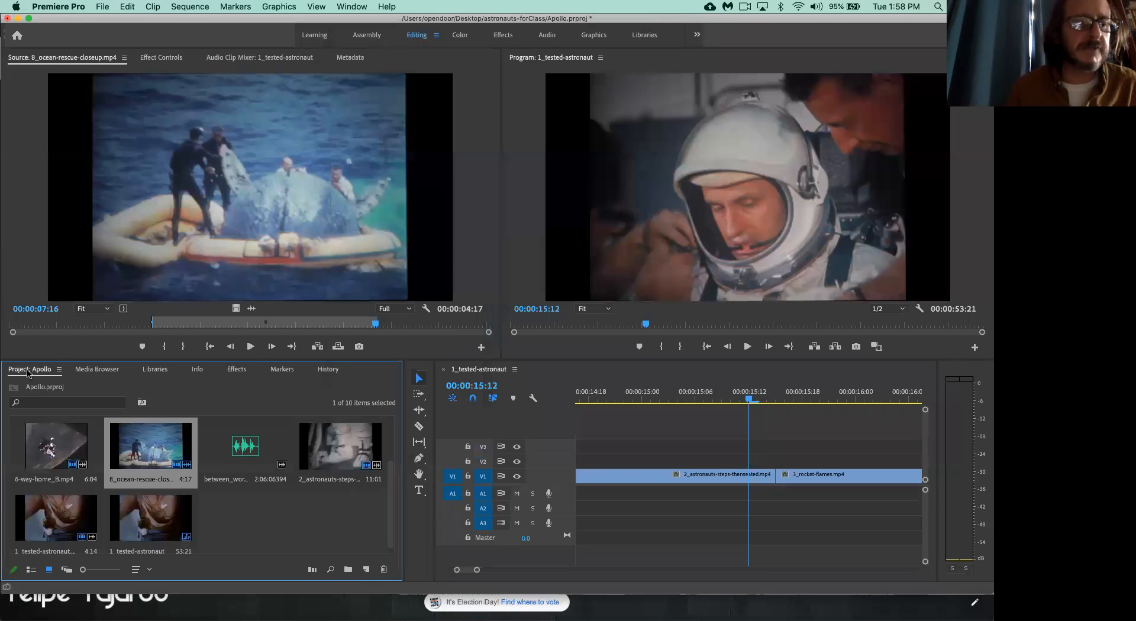
{"action": "left_click", "coordinate": [236, 371]}
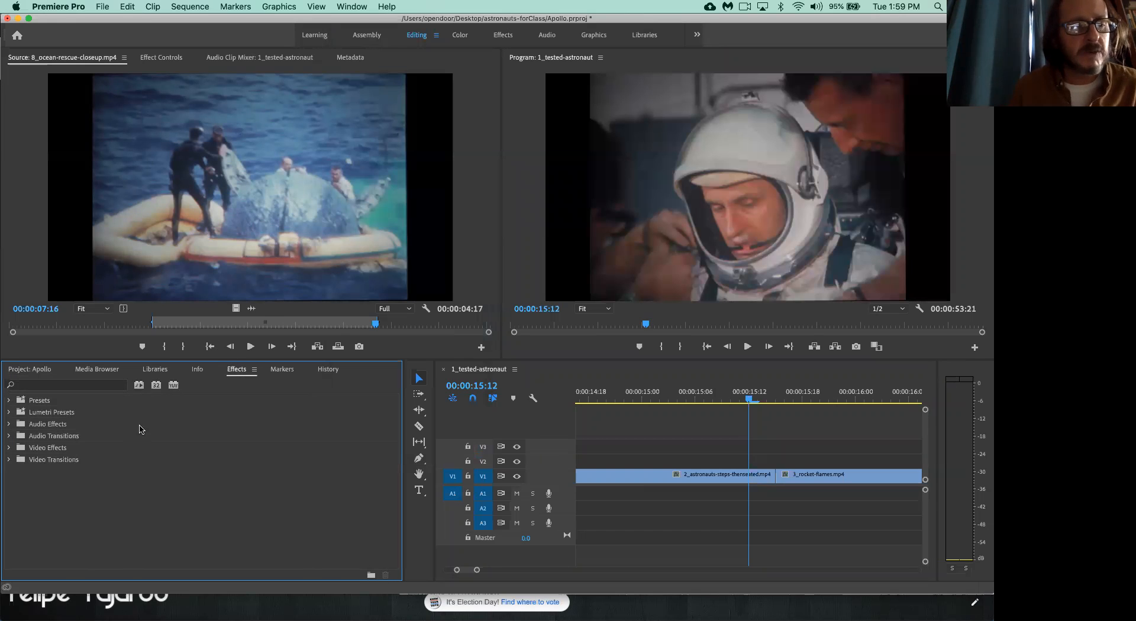
{"action": "left_click", "coordinate": [9, 449]}
{"action": "scroll", "coordinate": [57, 486], "scroll_direction": "down", "scroll_amount": 2}
{"action": "scroll", "coordinate": [56, 487], "scroll_direction": "up", "scroll_amount": 2}
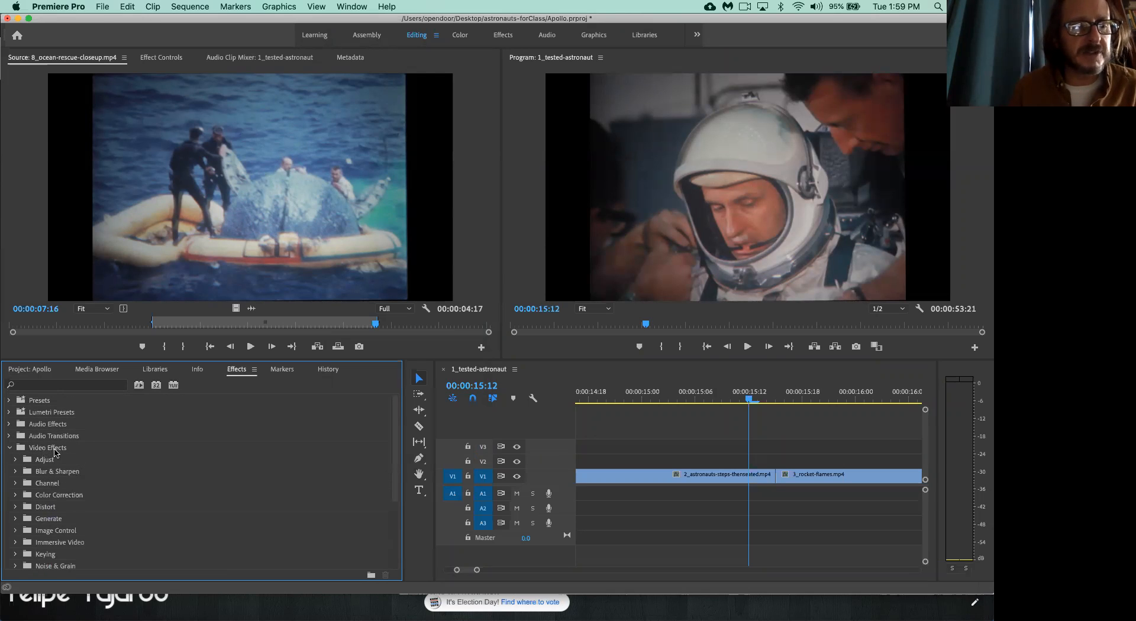
{"action": "scroll", "coordinate": [50, 503], "scroll_direction": "down", "scroll_amount": 1}
{"action": "scroll", "coordinate": [50, 503], "scroll_direction": "down", "scroll_amount": 2}
{"action": "scroll", "coordinate": [50, 503], "scroll_direction": "up", "scroll_amount": 3}
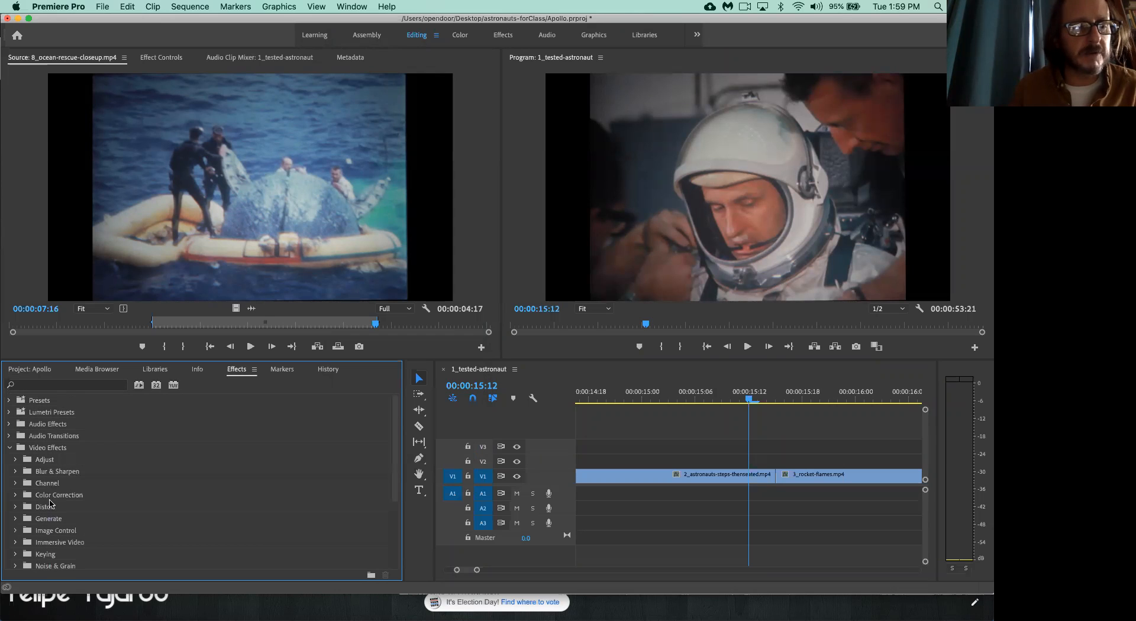
{"action": "left_click", "coordinate": [9, 449]}
Apply the Cross Zoom video transition to the cut between the 2_astronauts-steps-thenseated and 3_rocket-flames clips.
{"action": "left_click", "coordinate": [9, 460]}
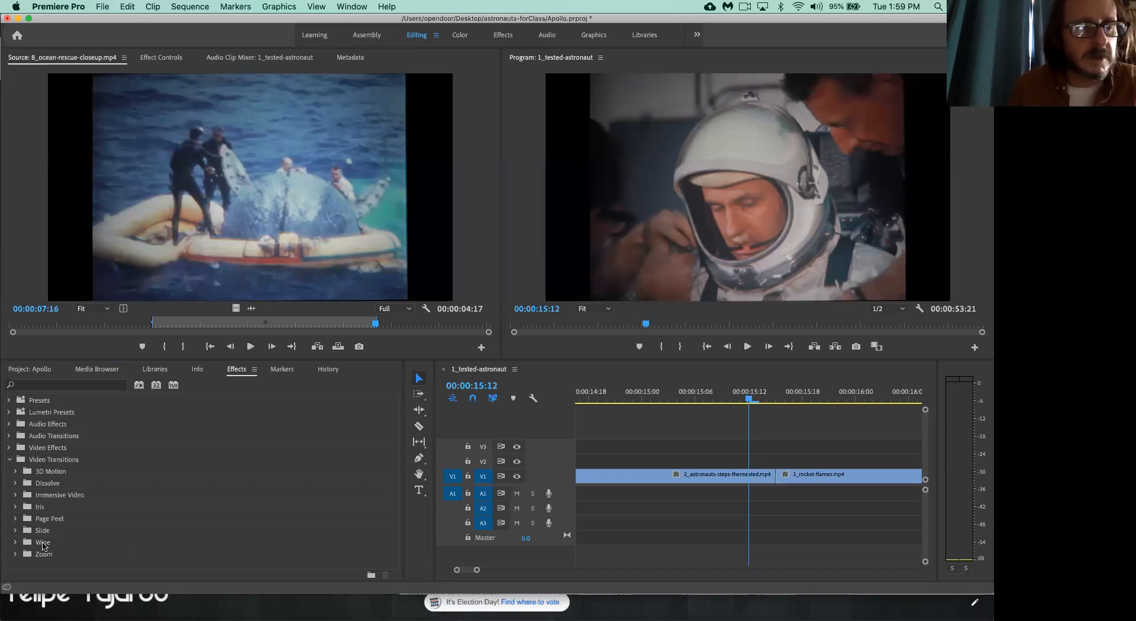
{"action": "left_click", "coordinate": [16, 555]}
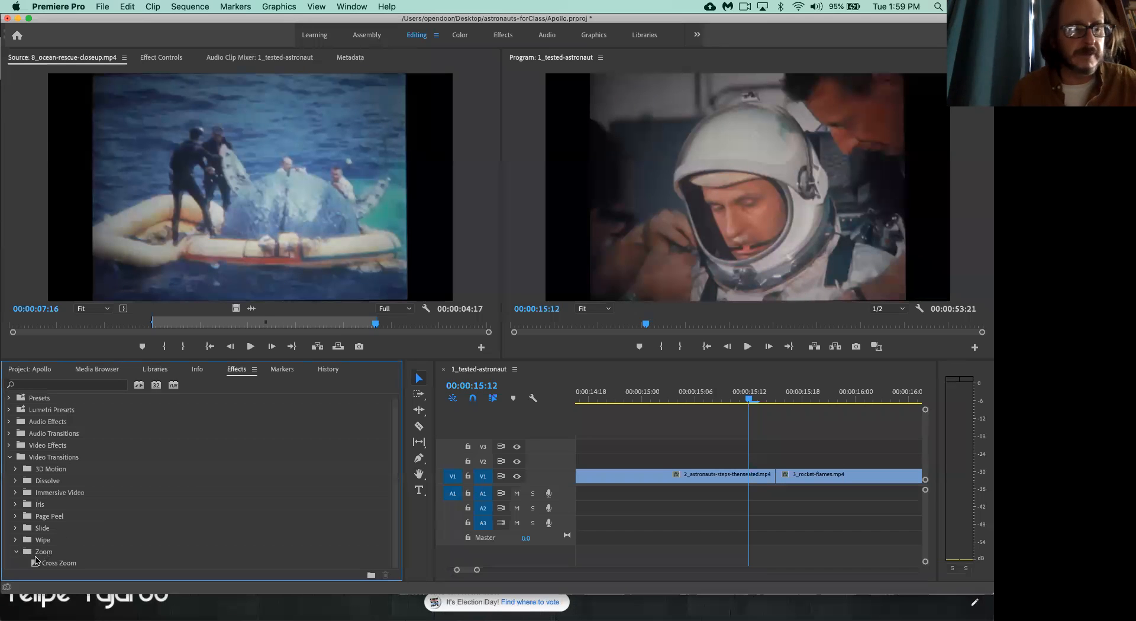
{"action": "left_click_drag", "start_coordinate": [36, 564], "coordinate": [778, 473]}
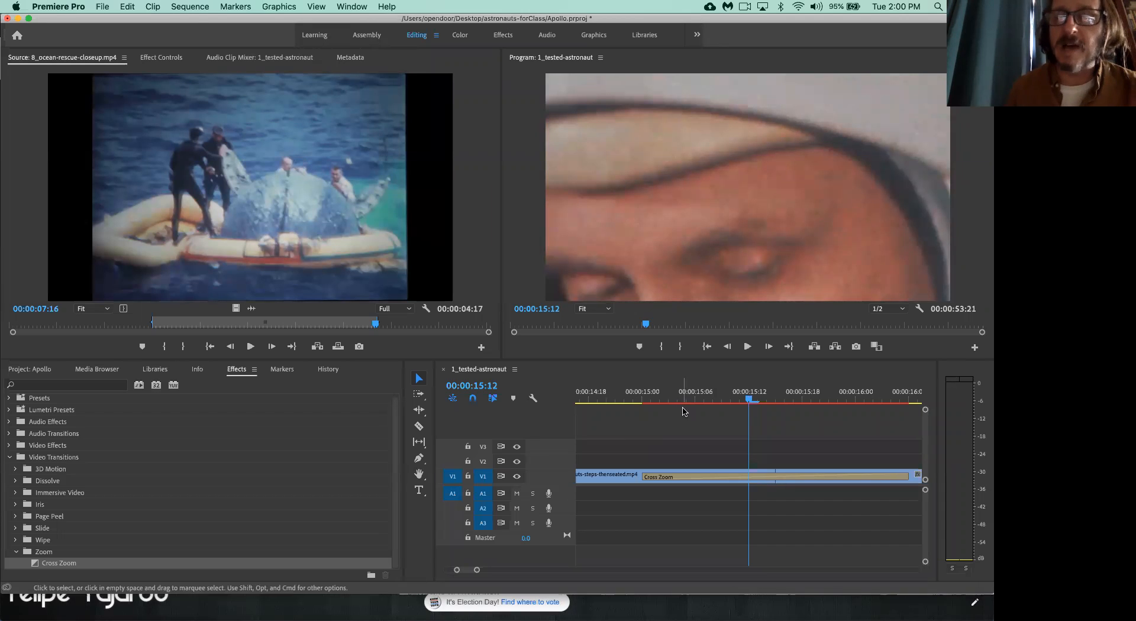
Play the sequence from 00:00:14:19 through the Cross Zoom transition into the rocket-flames clip.
{"action": "left_click", "coordinate": [596, 400]}
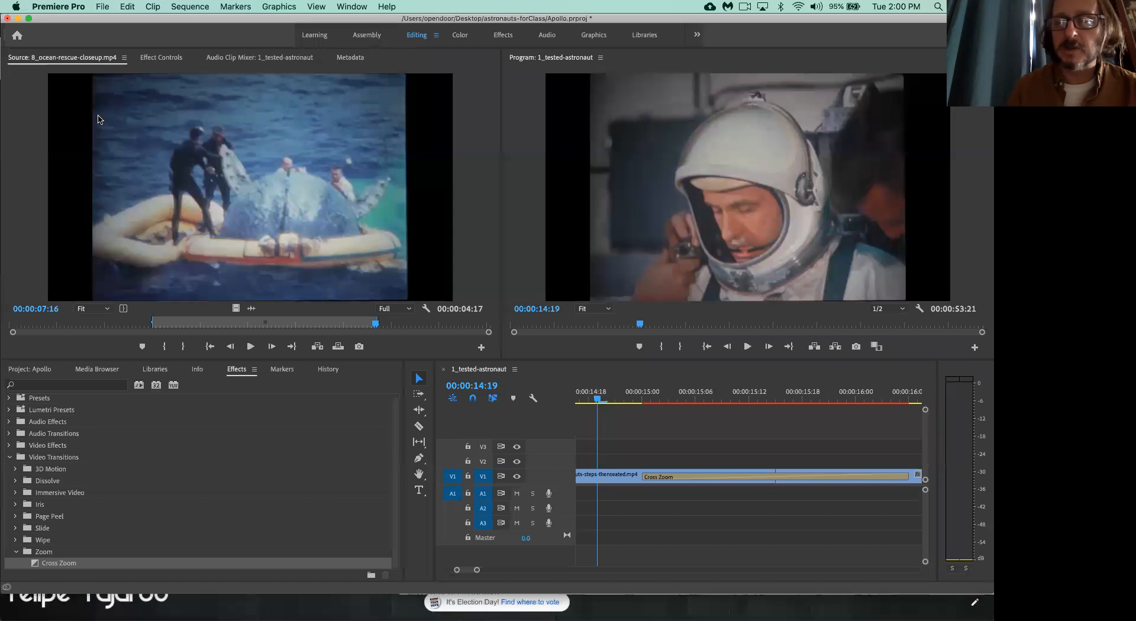
{"action": "left_click", "coordinate": [592, 373]}
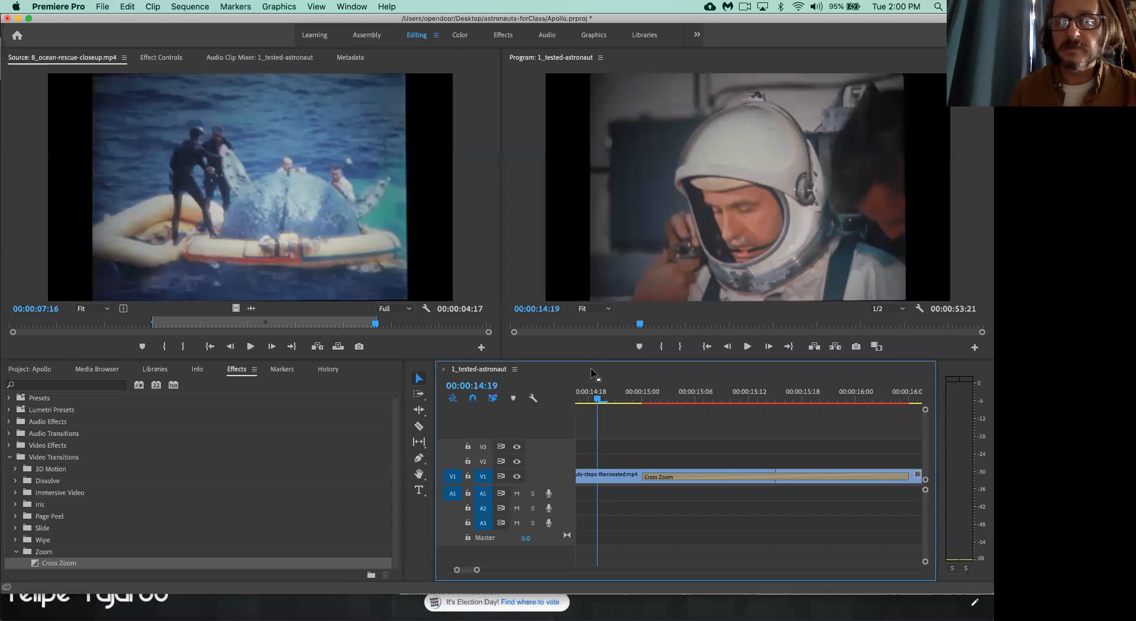
{"action": "key", "text": "space"}
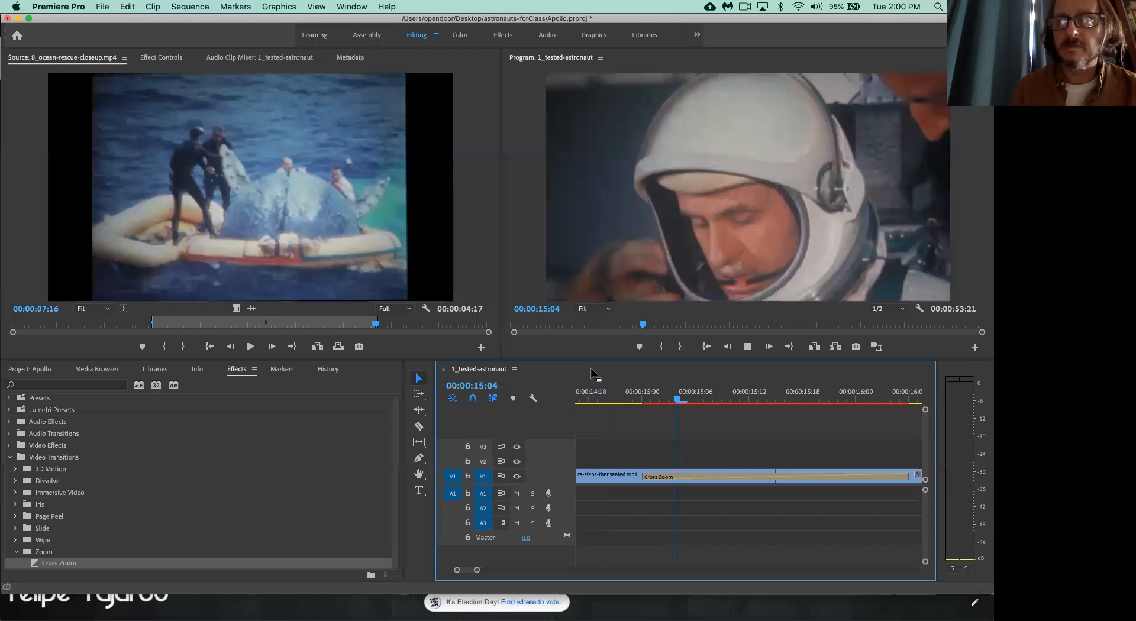
{"action": "key", "text": "space"}
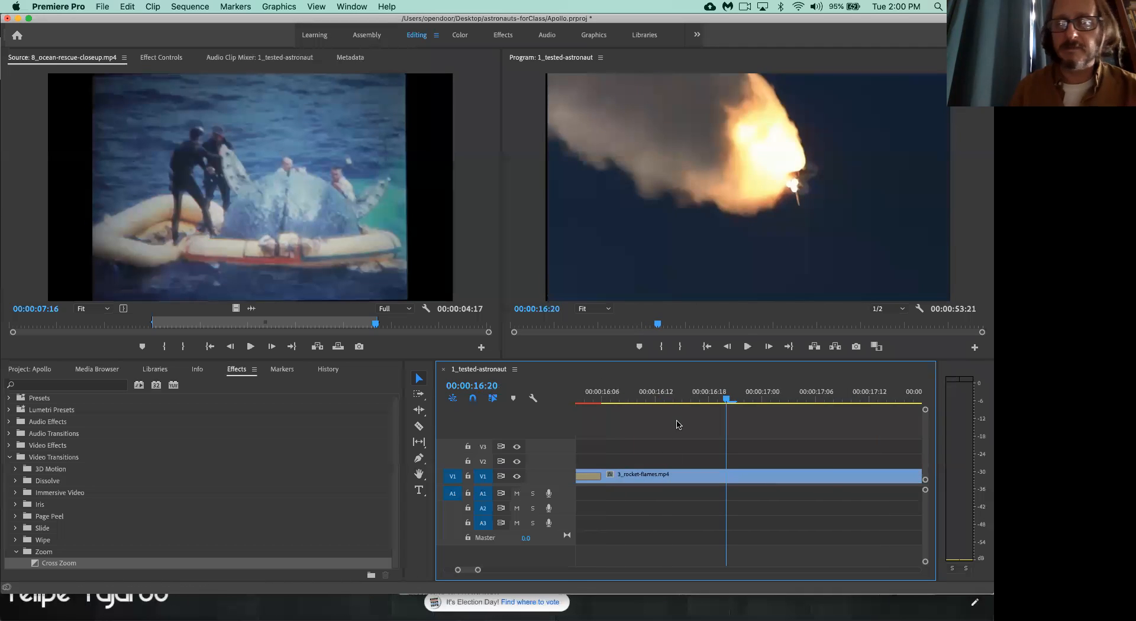
Show a longer span of the sequence and replay the Cross Zoom transition starting from 00:00:09:15.
{"action": "scroll", "coordinate": [677, 425], "scroll_direction": "up", "scroll_amount": 5}
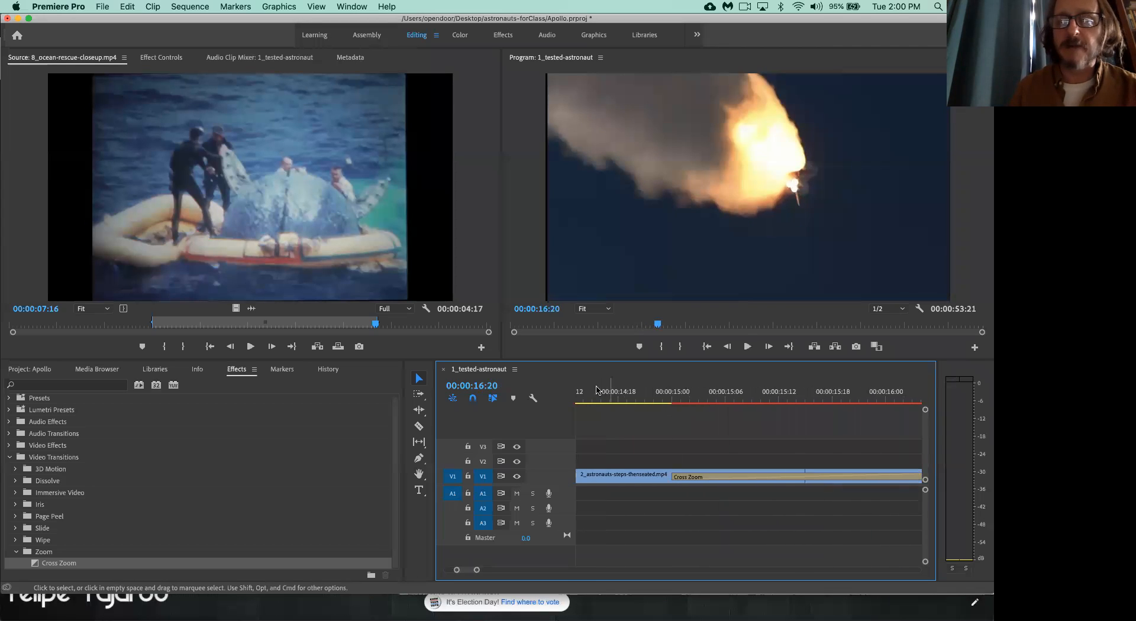
{"action": "left_click", "coordinate": [583, 399]}
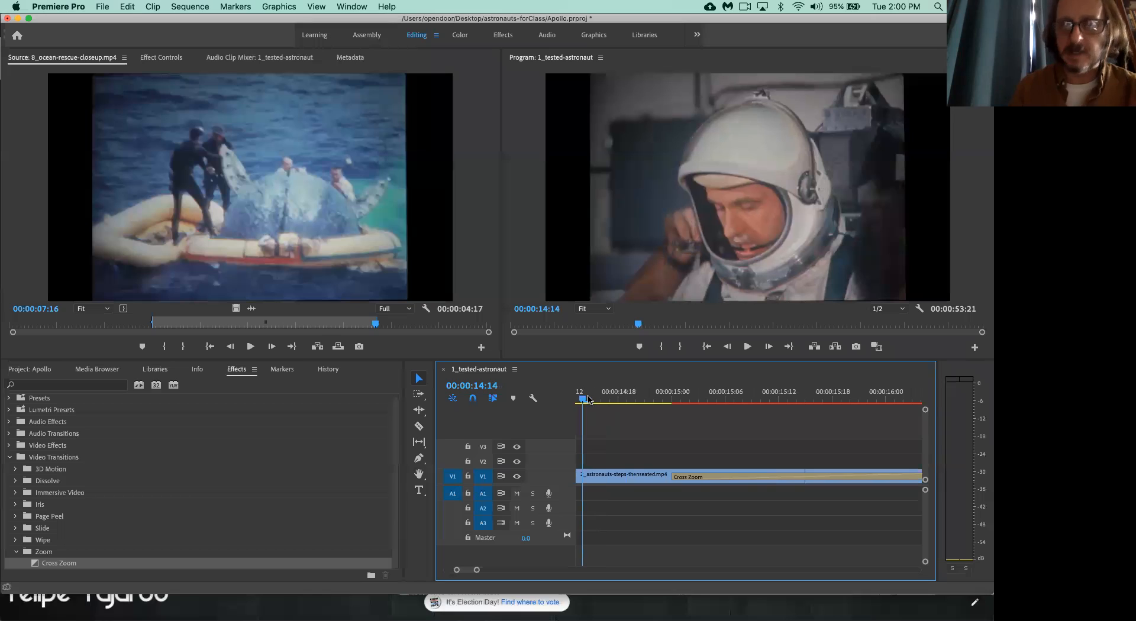
{"action": "scroll", "coordinate": [604, 521], "scroll_direction": "up", "scroll_amount": 2}
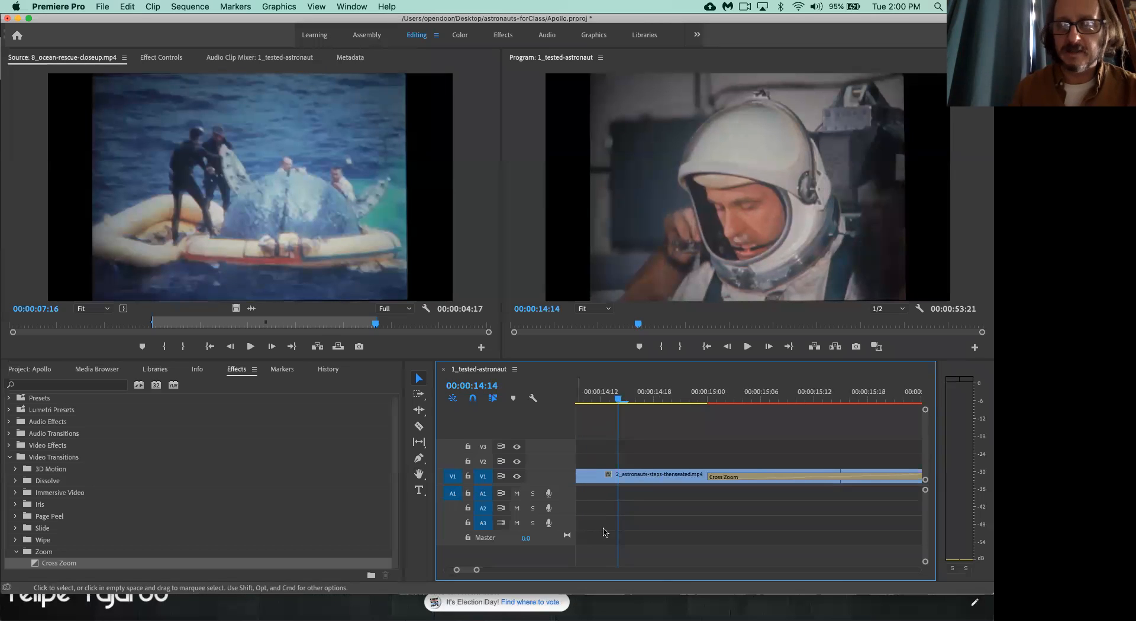
{"action": "left_click_drag", "start_coordinate": [476, 570], "coordinate": [505, 571]}
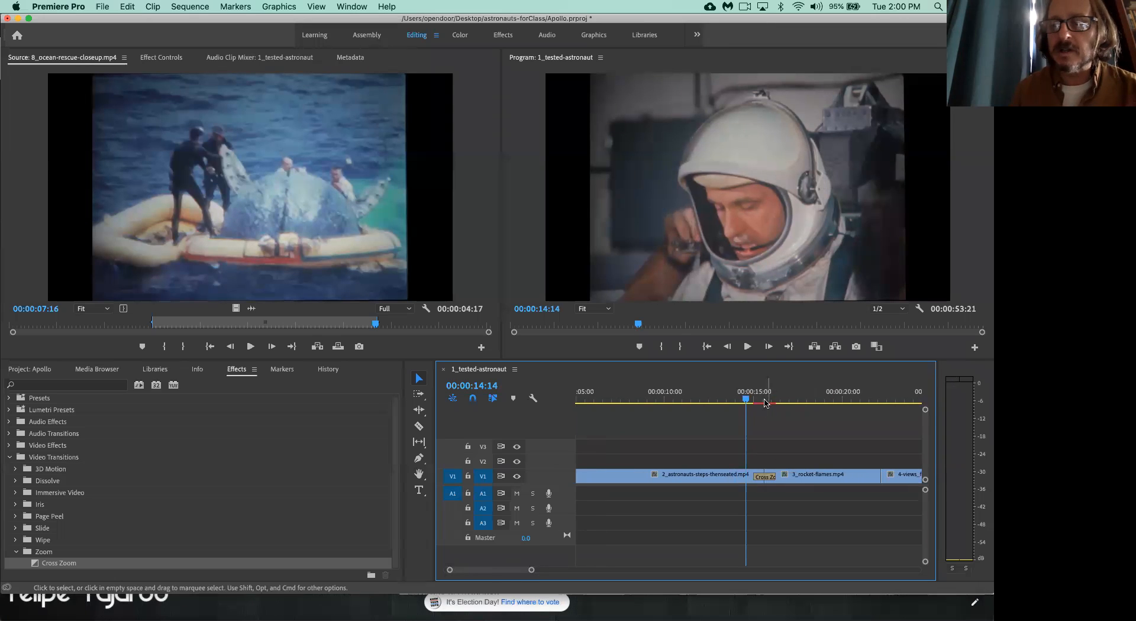
{"action": "left_click", "coordinate": [660, 401]}
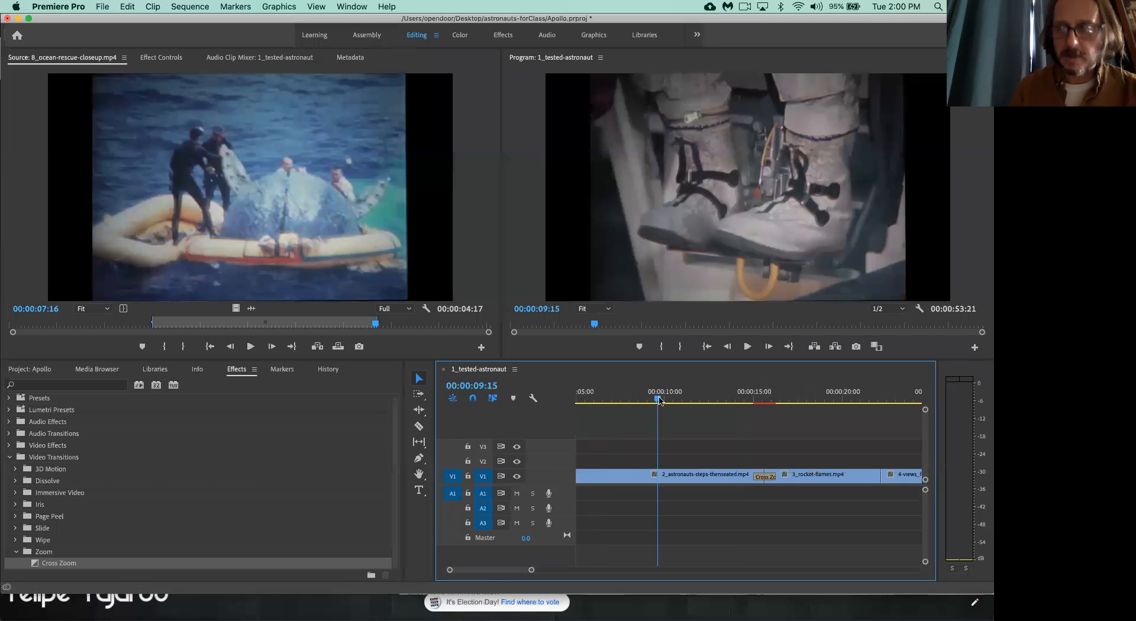
{"action": "key", "text": "space"}
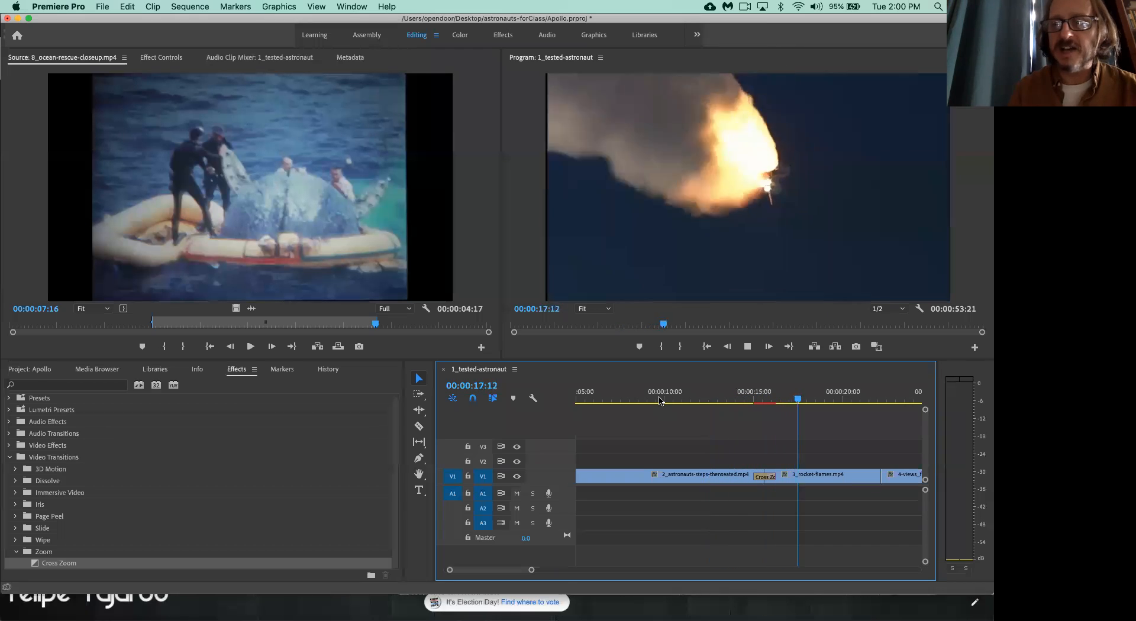
{"action": "key", "text": "space"}
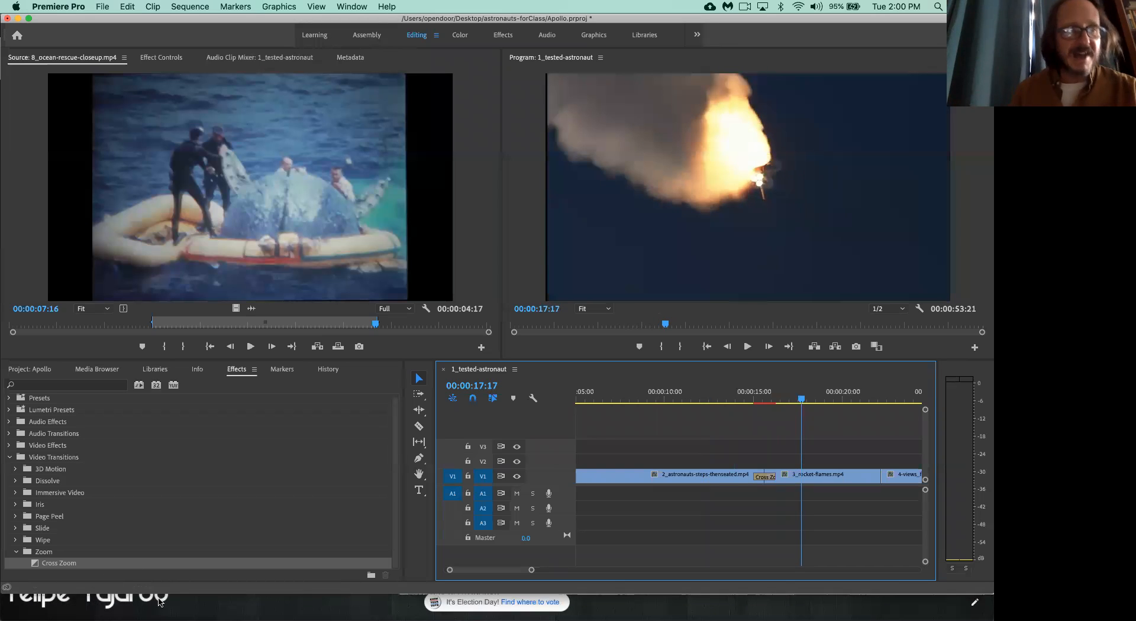
{"action": "left_click", "coordinate": [148, 111]}
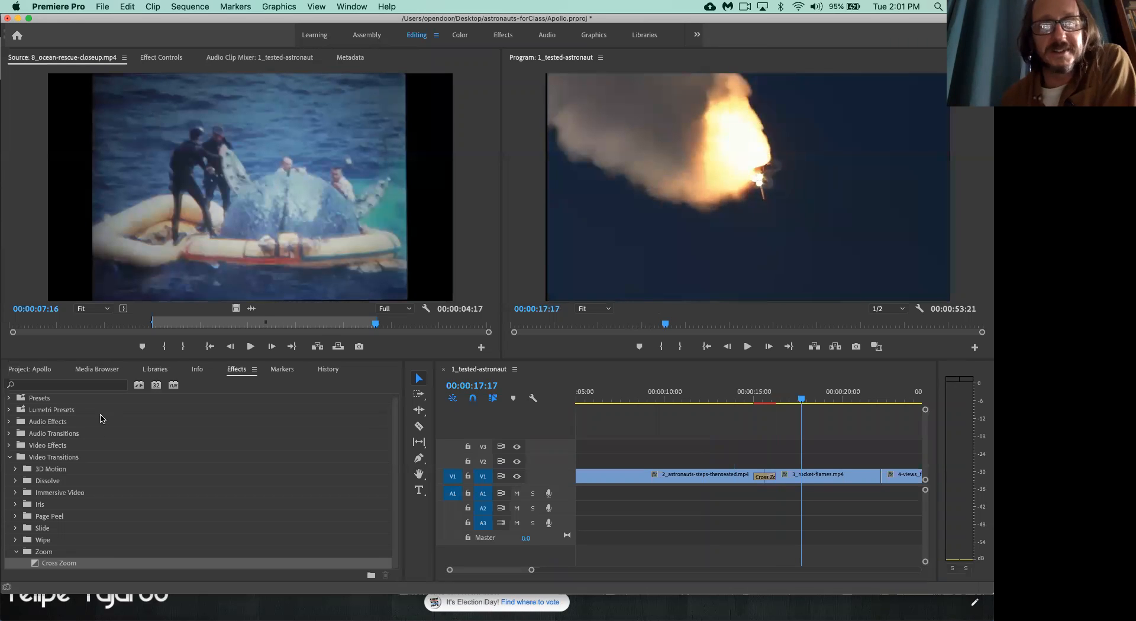
Replace the Cross Zoom before the rocket-flames clip with a Cross Dissolve transition and lengthen it to about four seconds.
{"action": "left_click", "coordinate": [763, 478]}
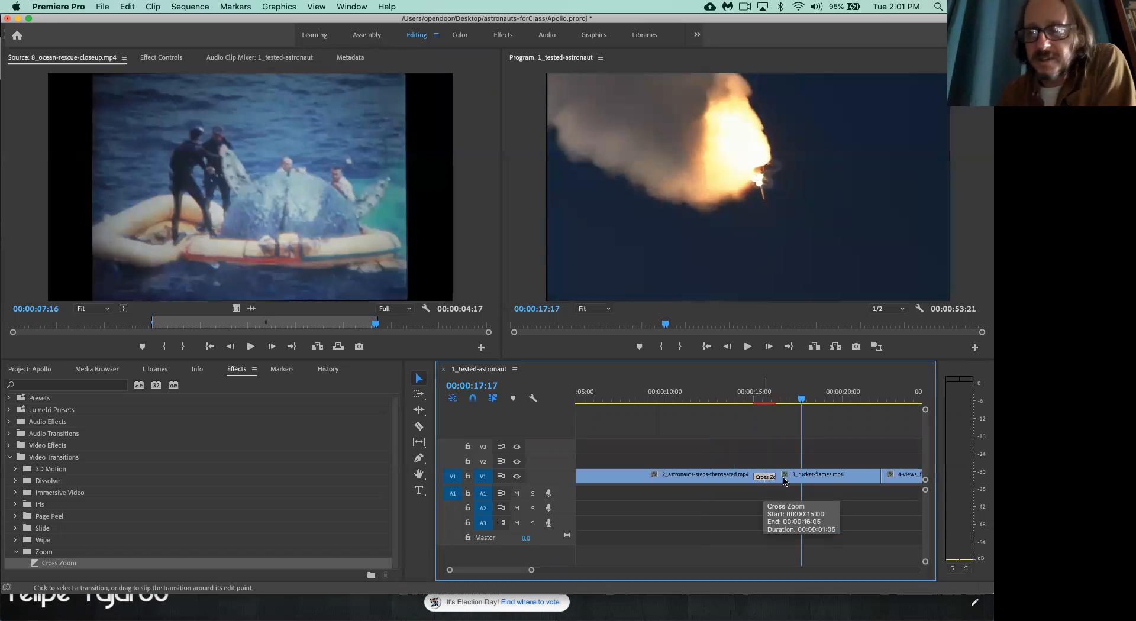
{"action": "left_click_drag", "start_coordinate": [770, 480], "coordinate": [771, 481]}
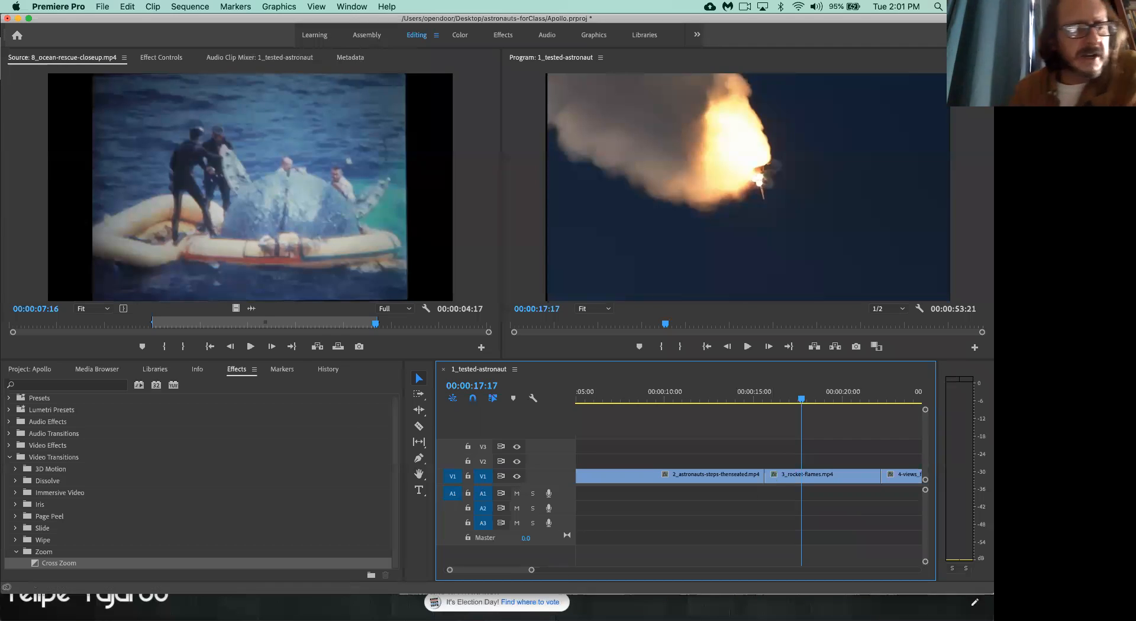
{"action": "left_click", "coordinate": [16, 480]}
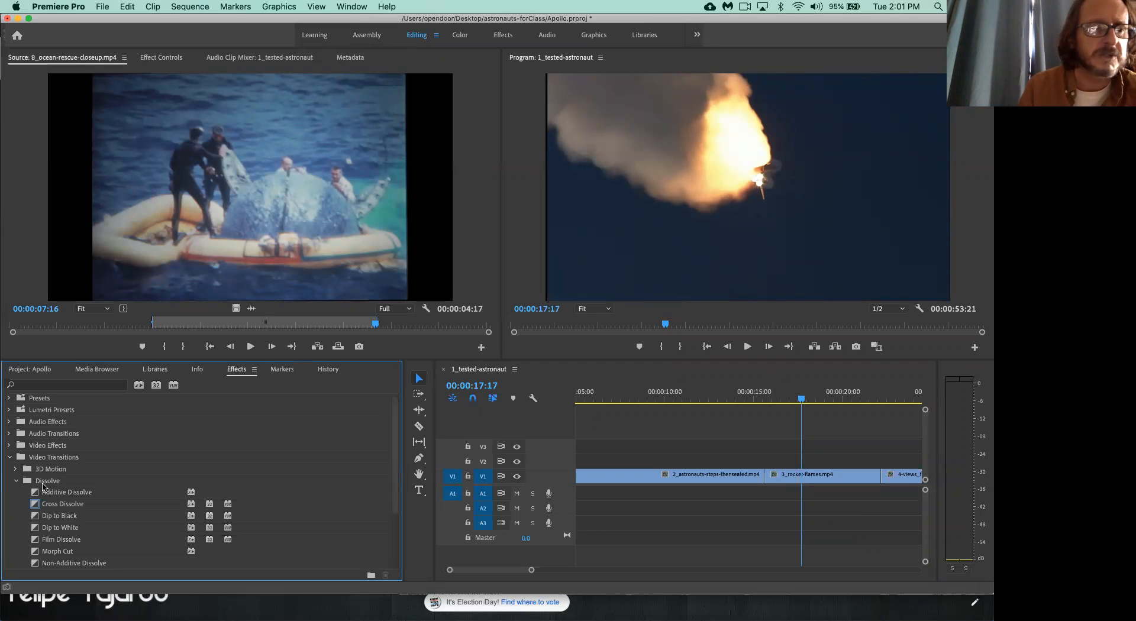
{"action": "left_click", "coordinate": [52, 506]}
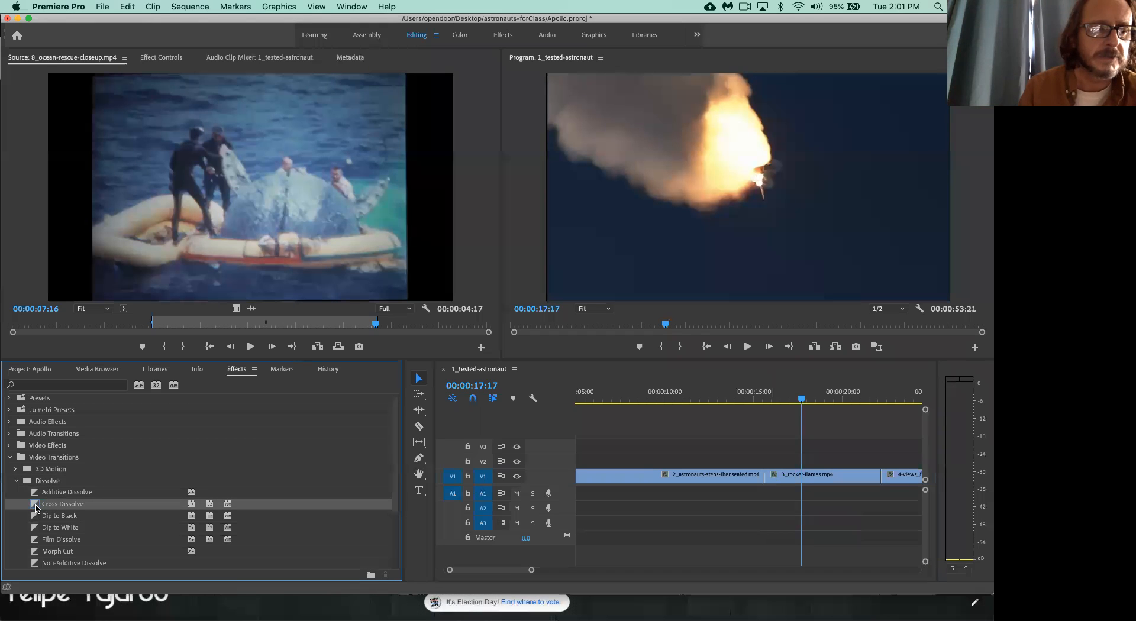
{"action": "left_click_drag", "start_coordinate": [36, 507], "coordinate": [735, 476]}
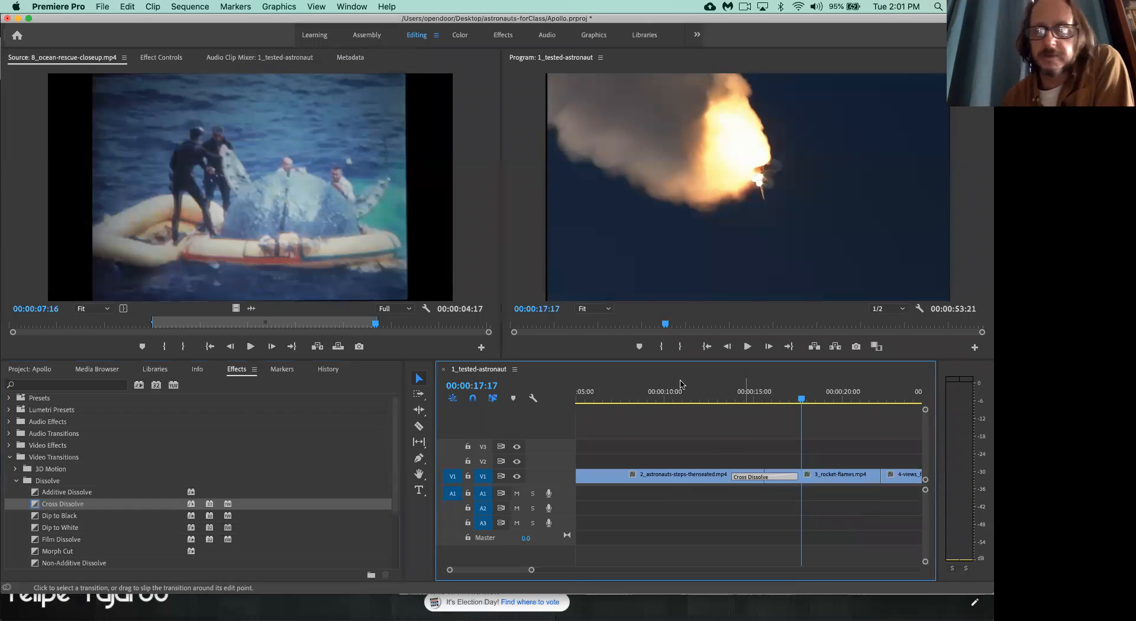
Play the sequence from just before 00:00:10:00 through the Cross Dissolve to review the blend into the rocket-flames clip.
{"action": "left_click", "coordinate": [658, 401]}
{"action": "key", "text": "space"}
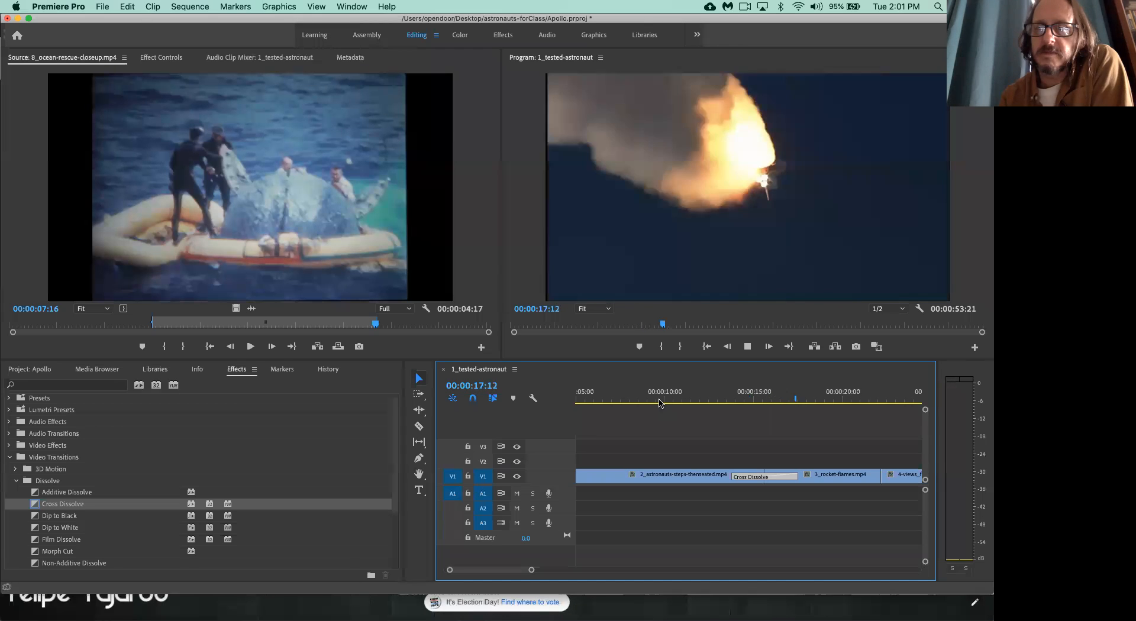
{"action": "key", "text": "space"}
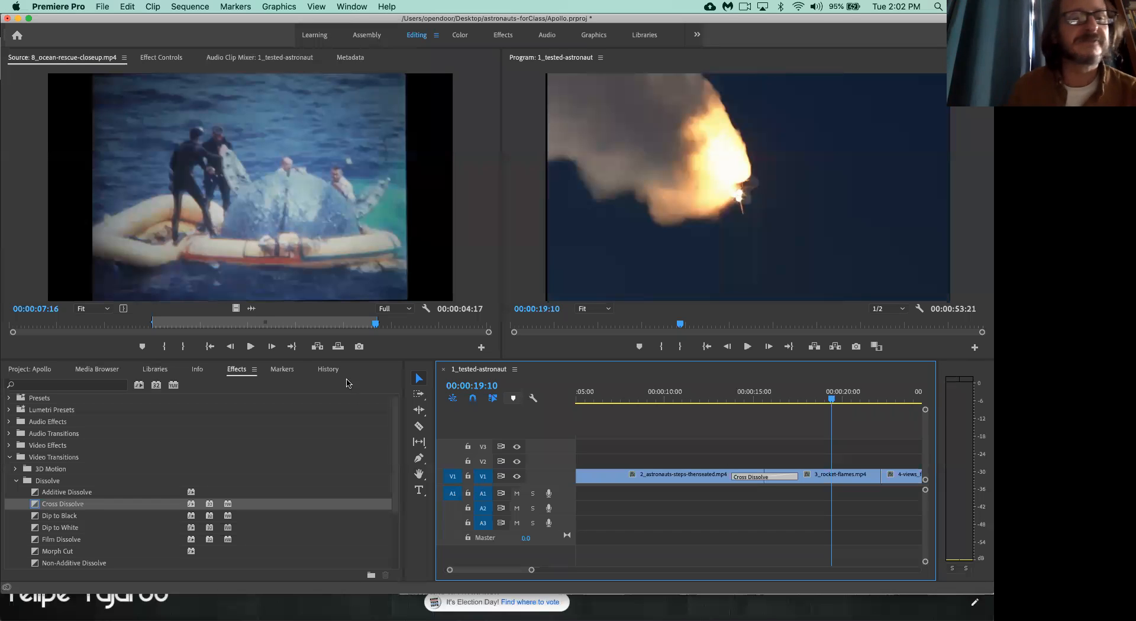
{"action": "left_click", "coordinate": [104, 112]}
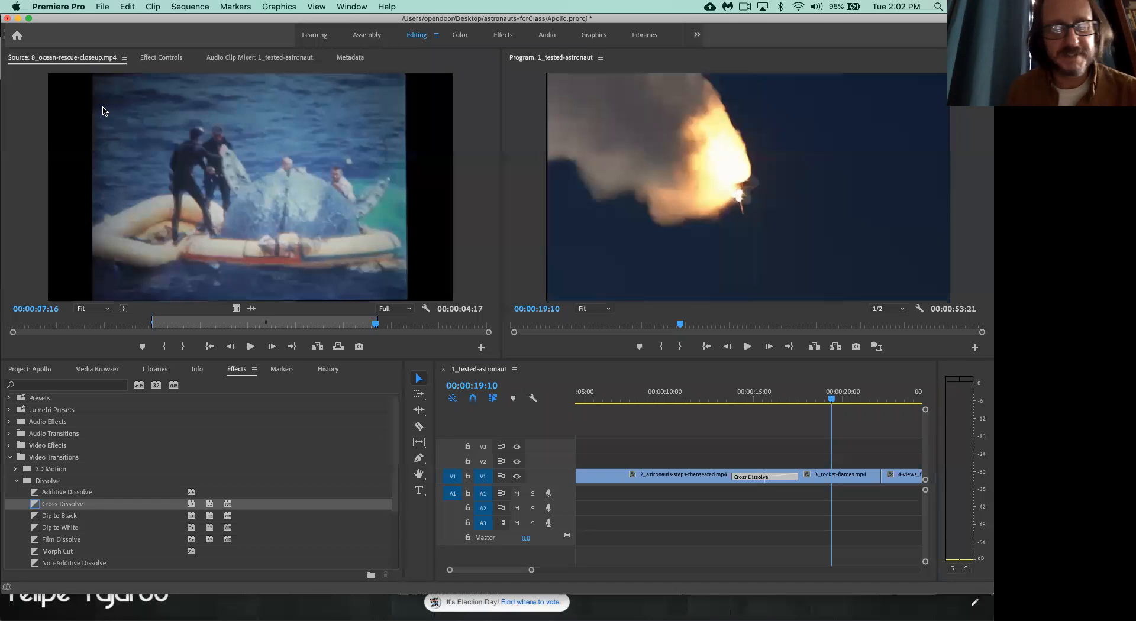
Play from within the 3_rocket-flames clip past its cut to the 4-views_fromApollo clip.
{"action": "left_click_drag", "start_coordinate": [832, 399], "coordinate": [821, 401]}
{"action": "key", "text": "space"}
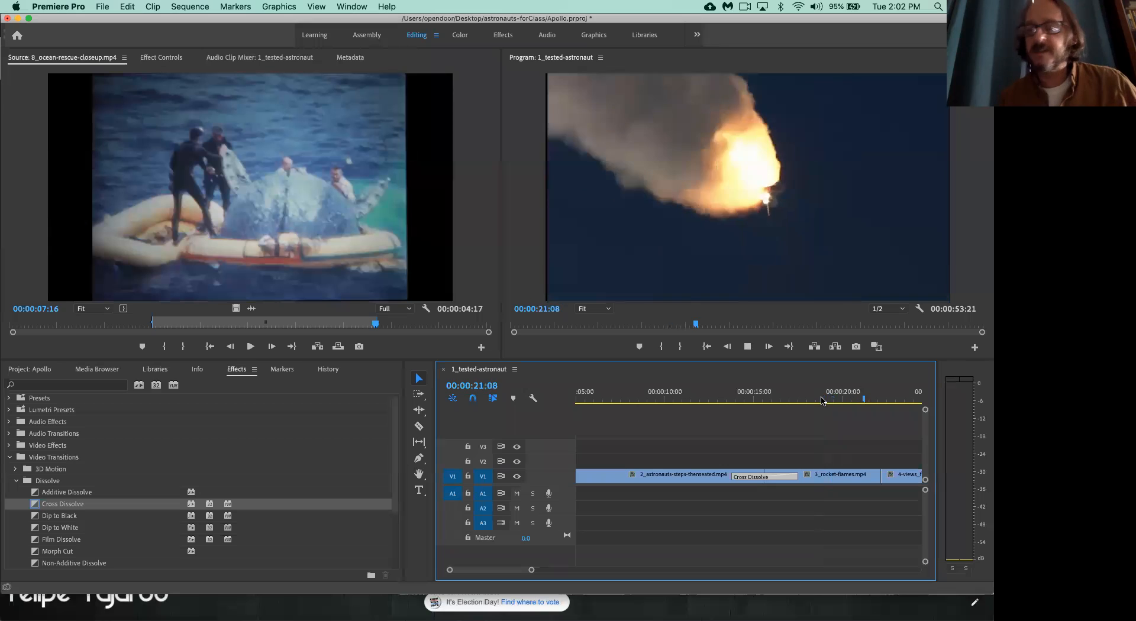
{"action": "key", "text": "space"}
{"action": "scroll", "coordinate": [727, 450], "scroll_direction": "left", "scroll_amount": 5}
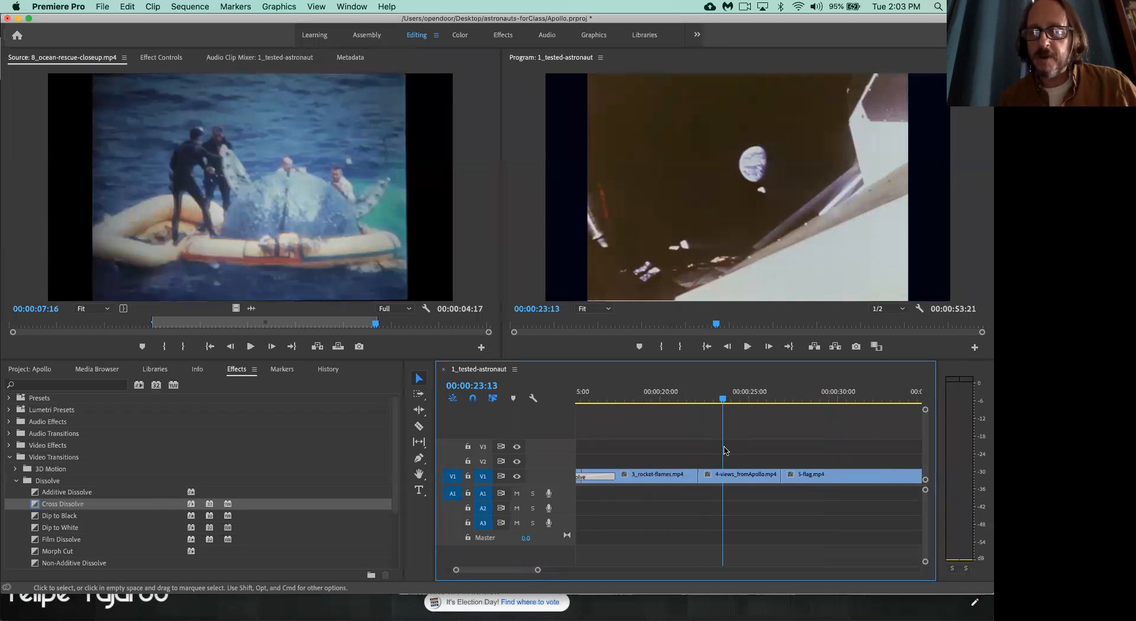
Replay the rocket-flames to Apollo-views cut from 00:00:18:23 and continue playback into the 5-flag clip.
{"action": "left_click", "coordinate": [700, 400]}
{"action": "left_click_drag", "start_coordinate": [700, 399], "coordinate": [661, 395]}
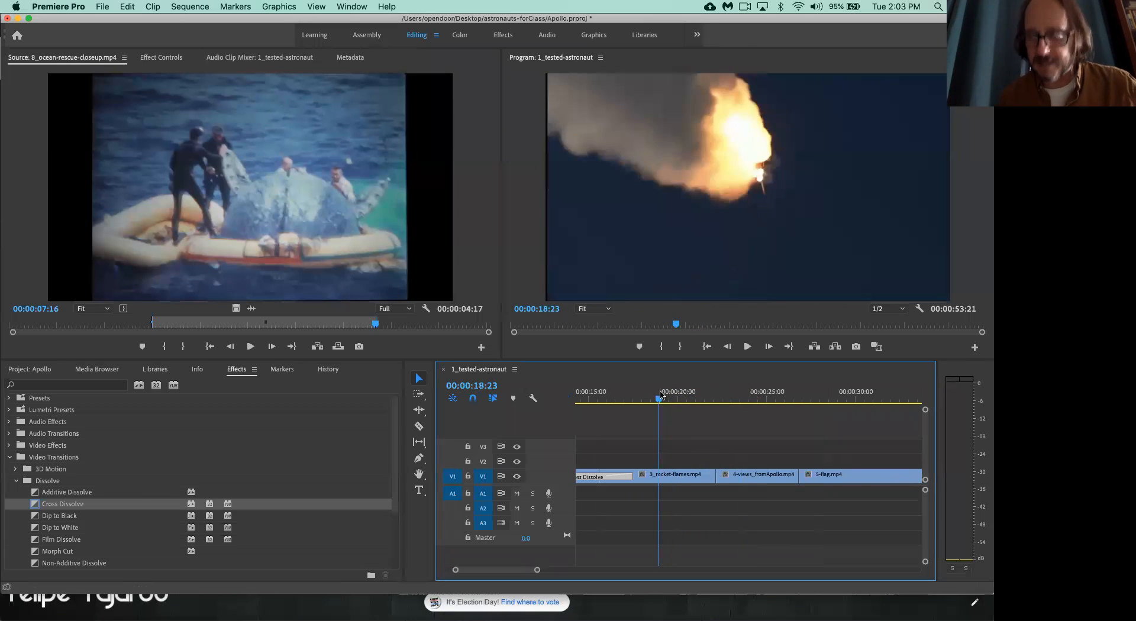
{"action": "key", "text": "space"}
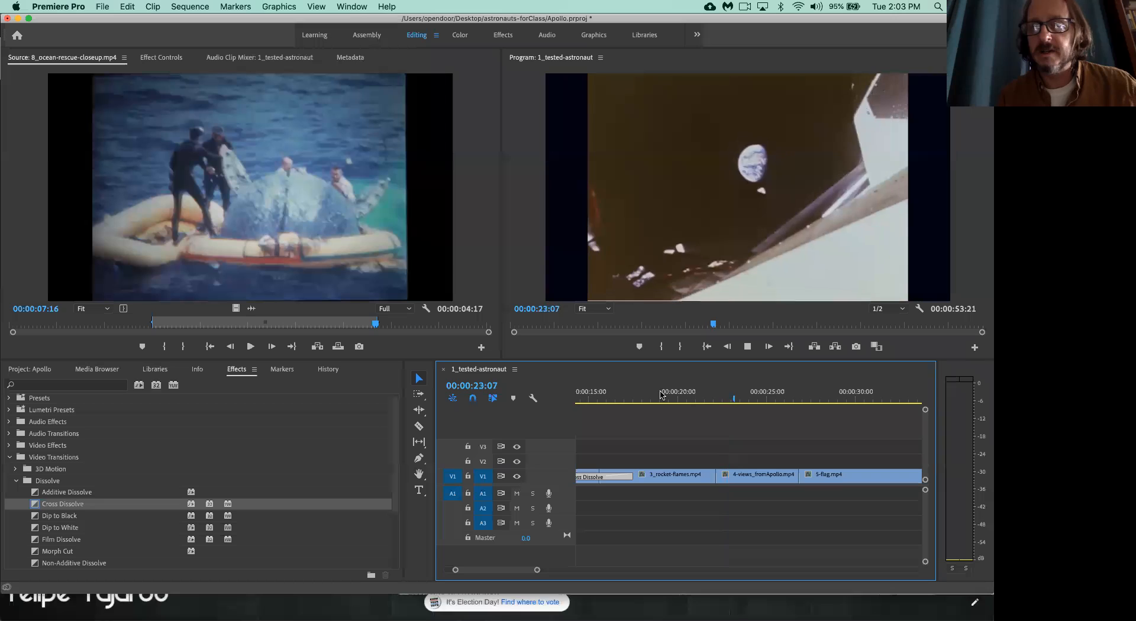
{"action": "key", "text": "space"}
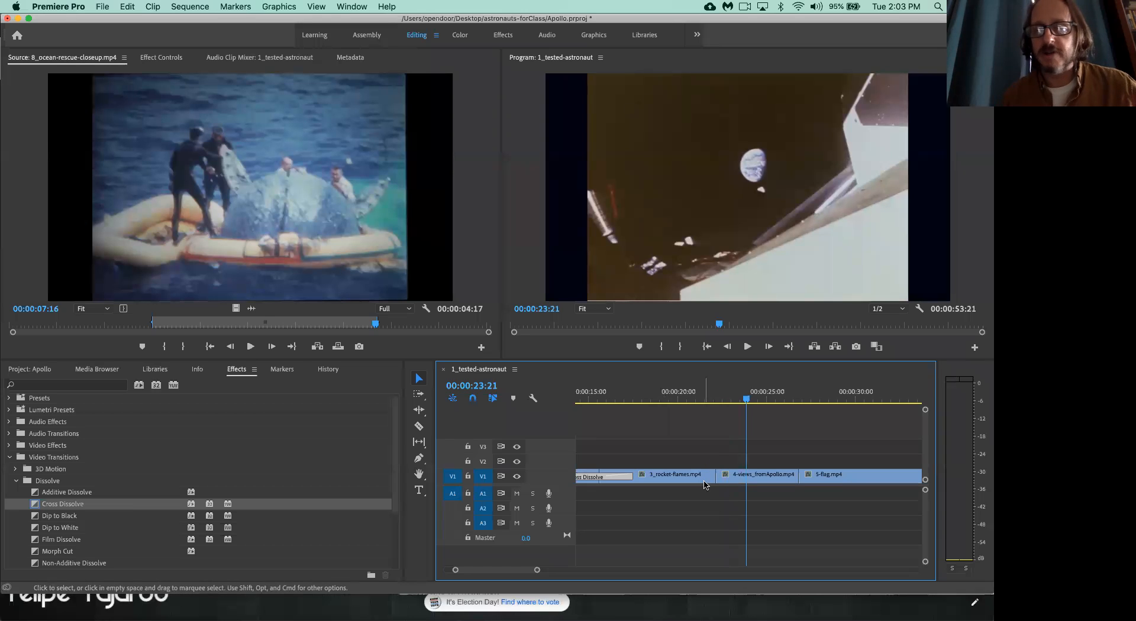
{"action": "key", "text": "space"}
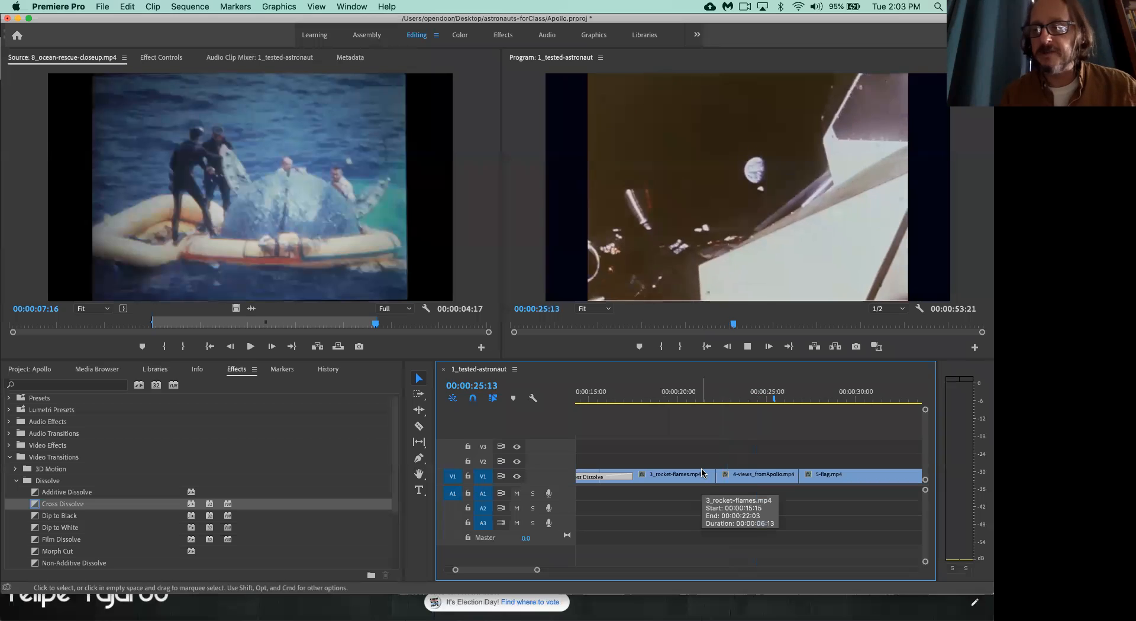
{"action": "key", "text": "space"}
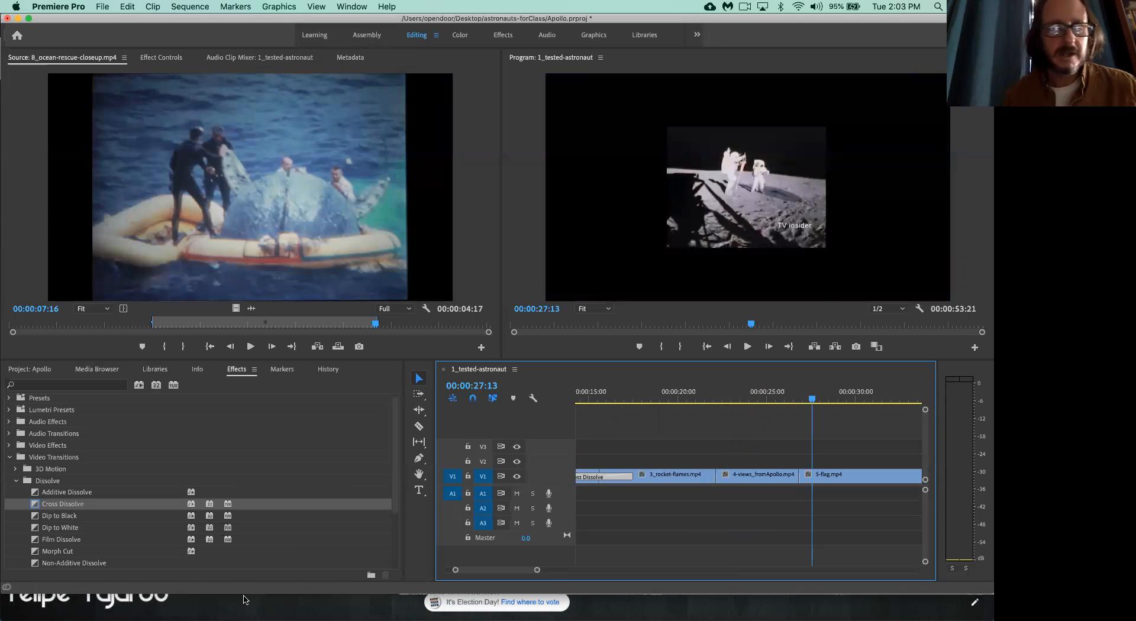
{"action": "left_click", "coordinate": [148, 112]}
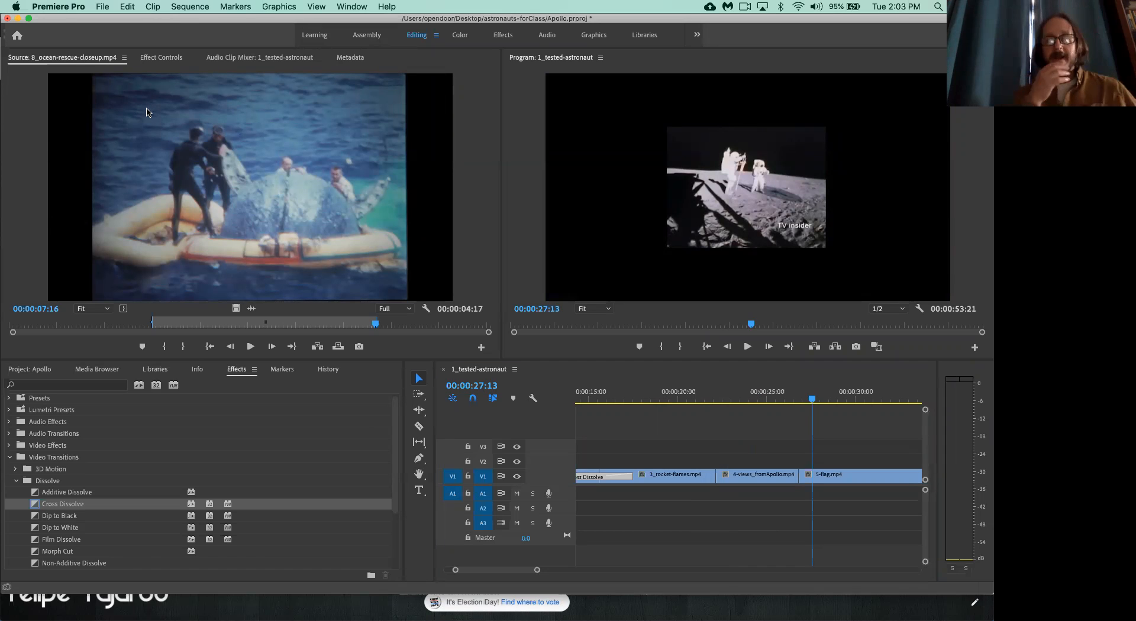
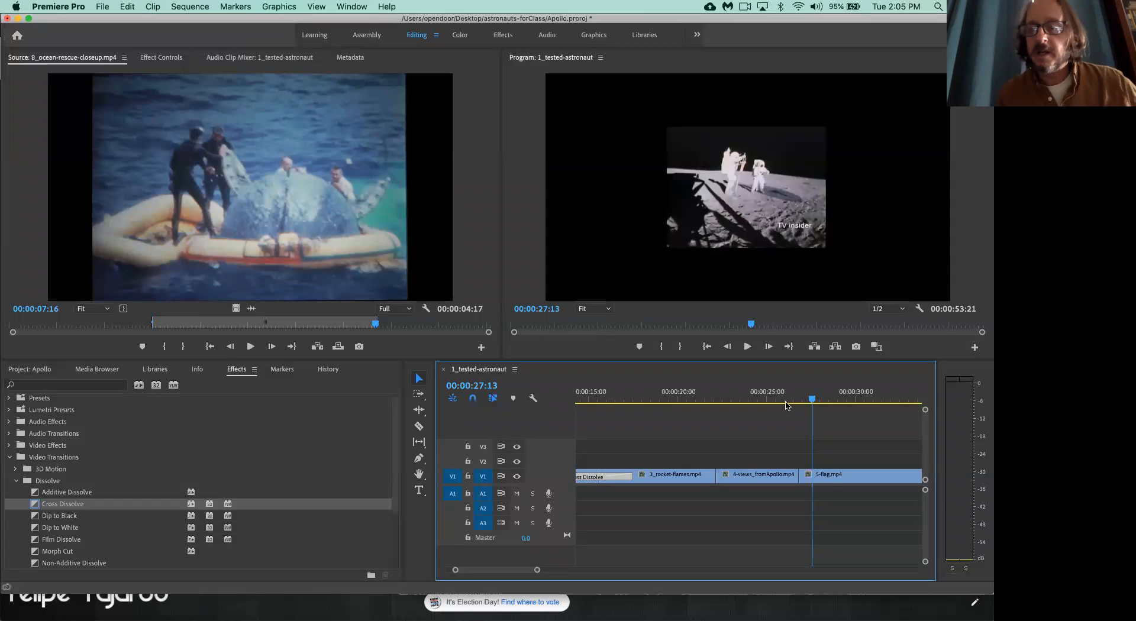
Open the effect settings of the 5-flag clip in the sequence and examine its Motion properties.
{"action": "left_click", "coordinate": [834, 477]}
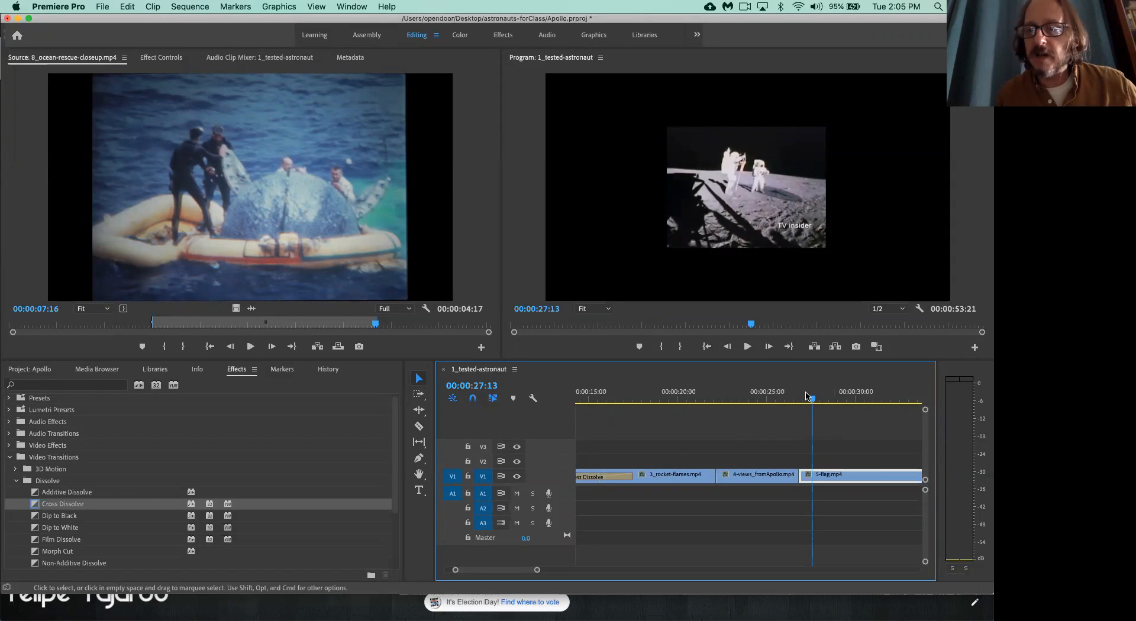
{"action": "double_click", "coordinate": [834, 477]}
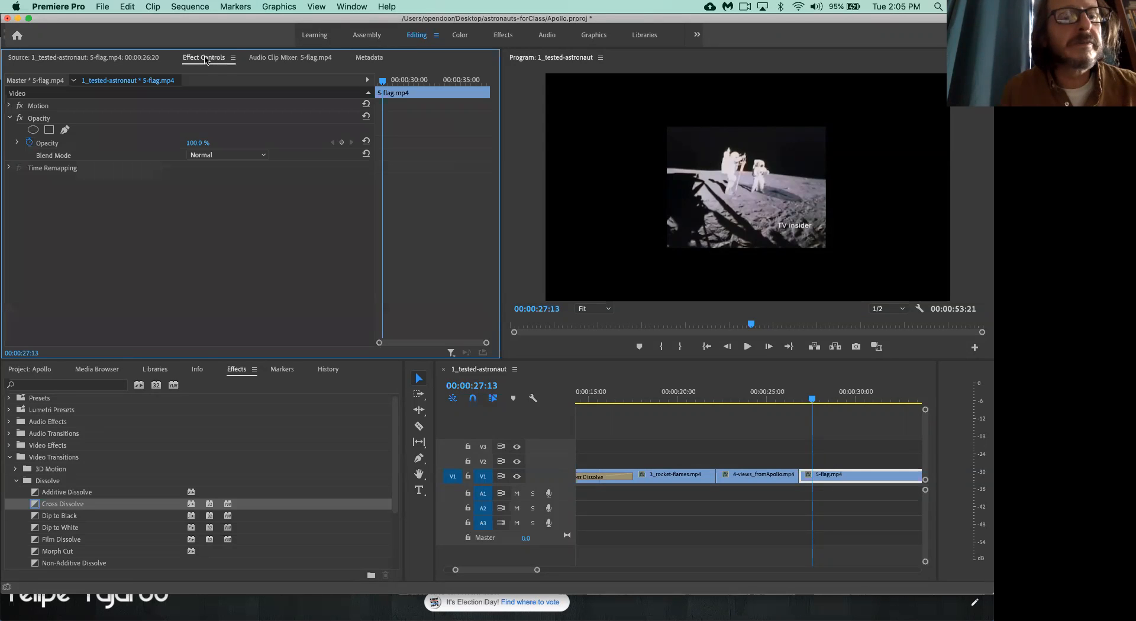
{"action": "left_click", "coordinate": [9, 107]}
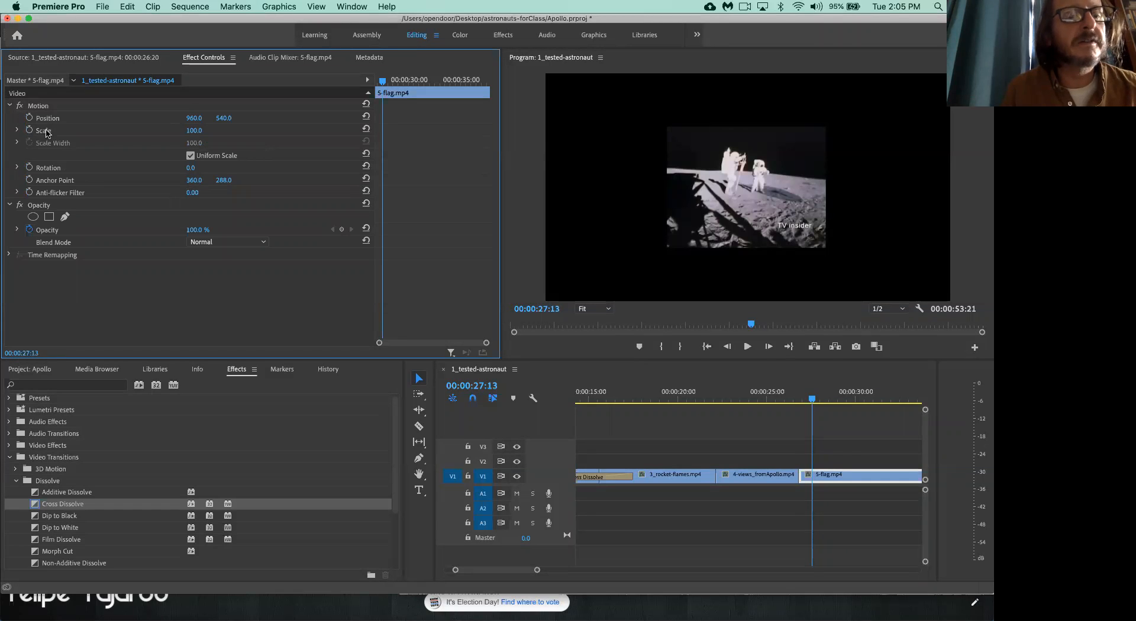
{"action": "left_click", "coordinate": [10, 105]}
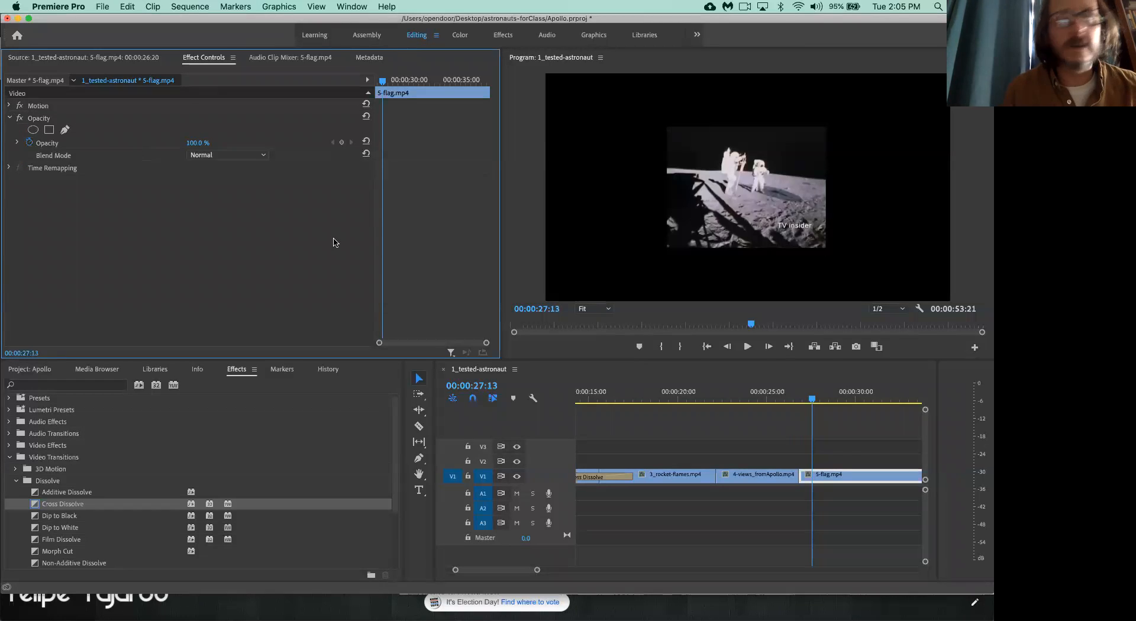
{"action": "left_click", "coordinate": [699, 427]}
{"action": "left_click", "coordinate": [756, 479]}
{"action": "left_click", "coordinate": [833, 478]}
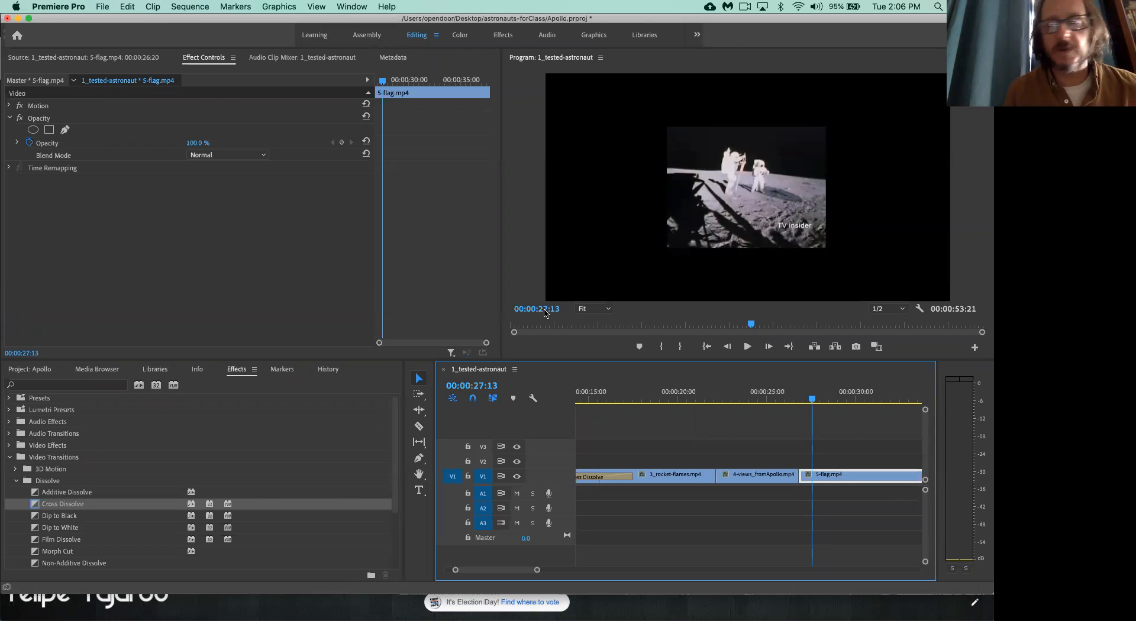
Enlarge the 5-flag clip to fill the frame by setting its Motion scale to 269.
{"action": "double_click", "coordinate": [838, 480]}
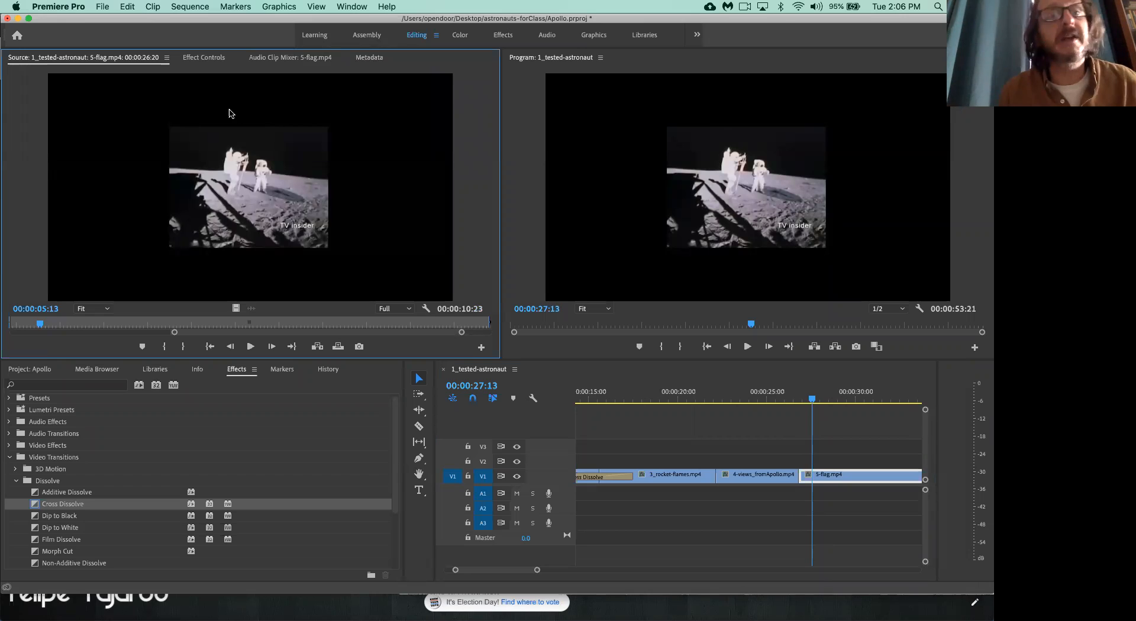
{"action": "left_click", "coordinate": [212, 60]}
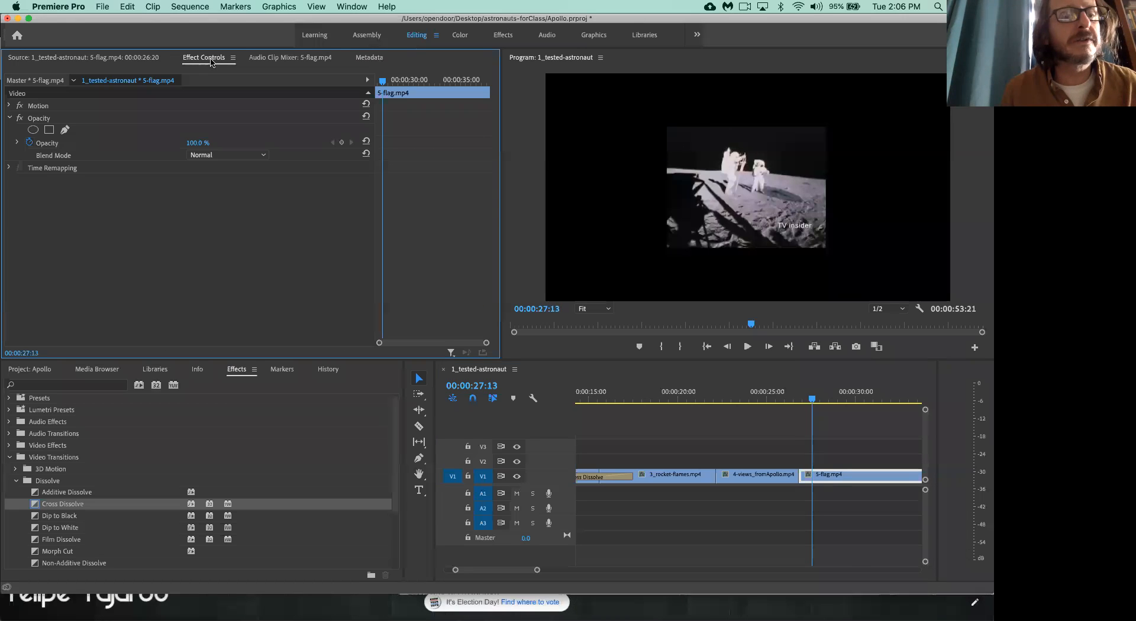
{"action": "left_click", "coordinate": [9, 117]}
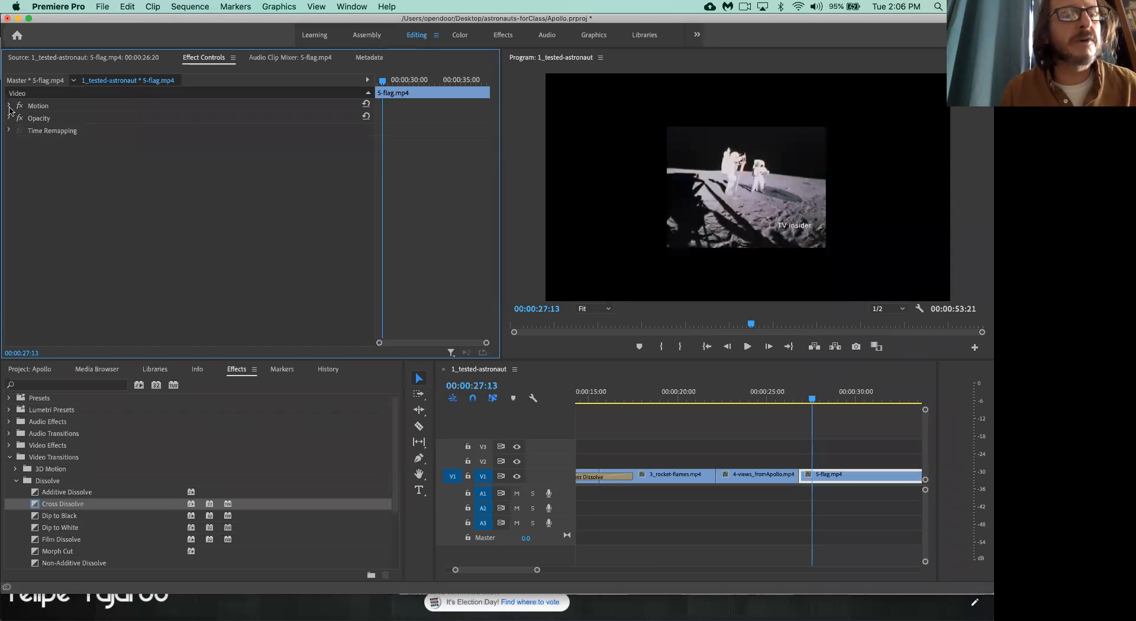
{"action": "left_click", "coordinate": [9, 107]}
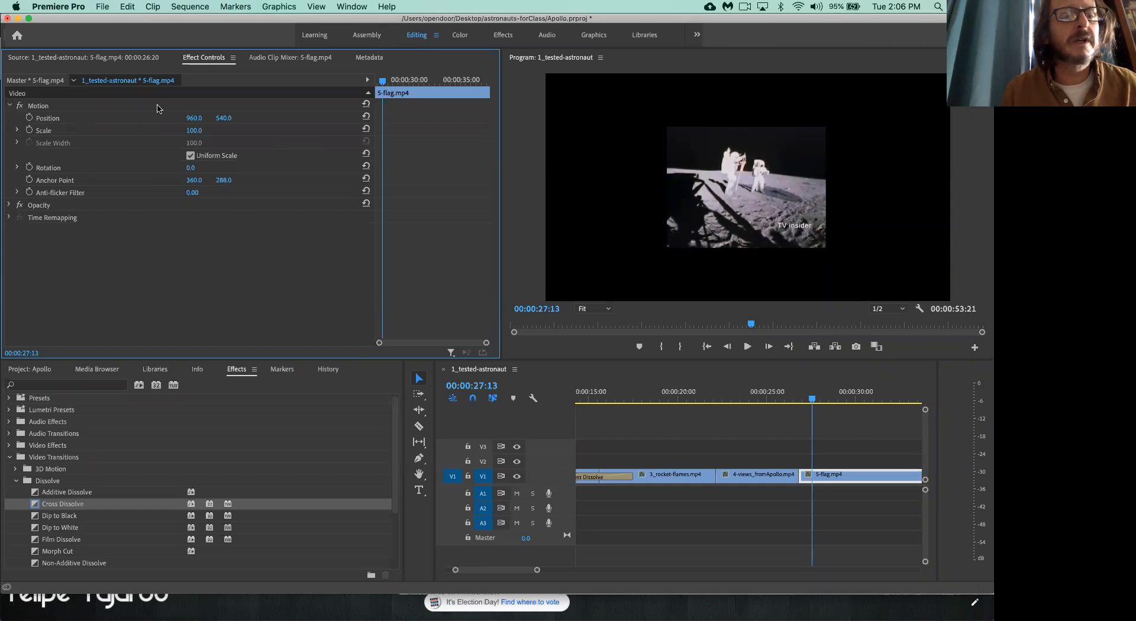
{"action": "left_click", "coordinate": [191, 134]}
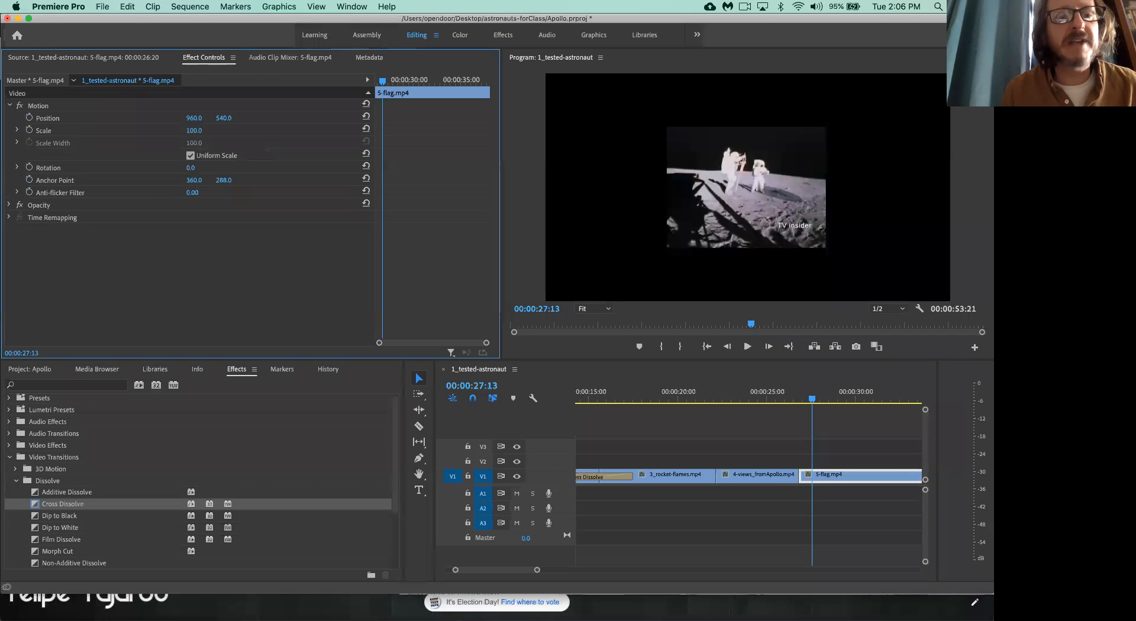
{"action": "left_click_drag", "start_coordinate": [191, 130], "coordinate": [203, 131]}
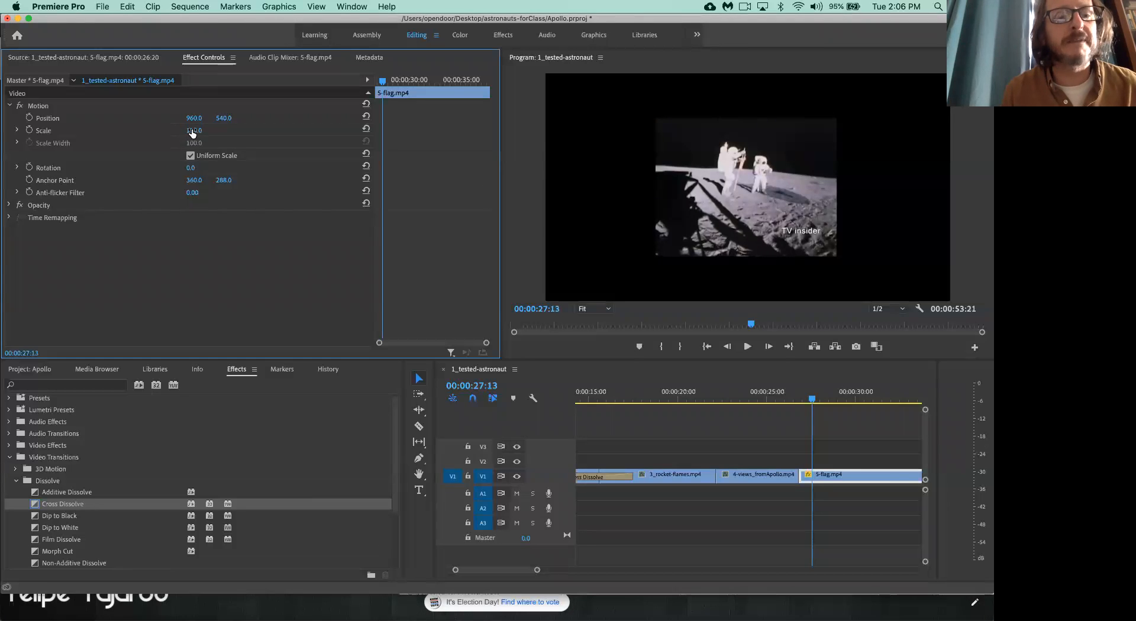
{"action": "left_click_drag", "start_coordinate": [194, 131], "coordinate": [287, 131]}
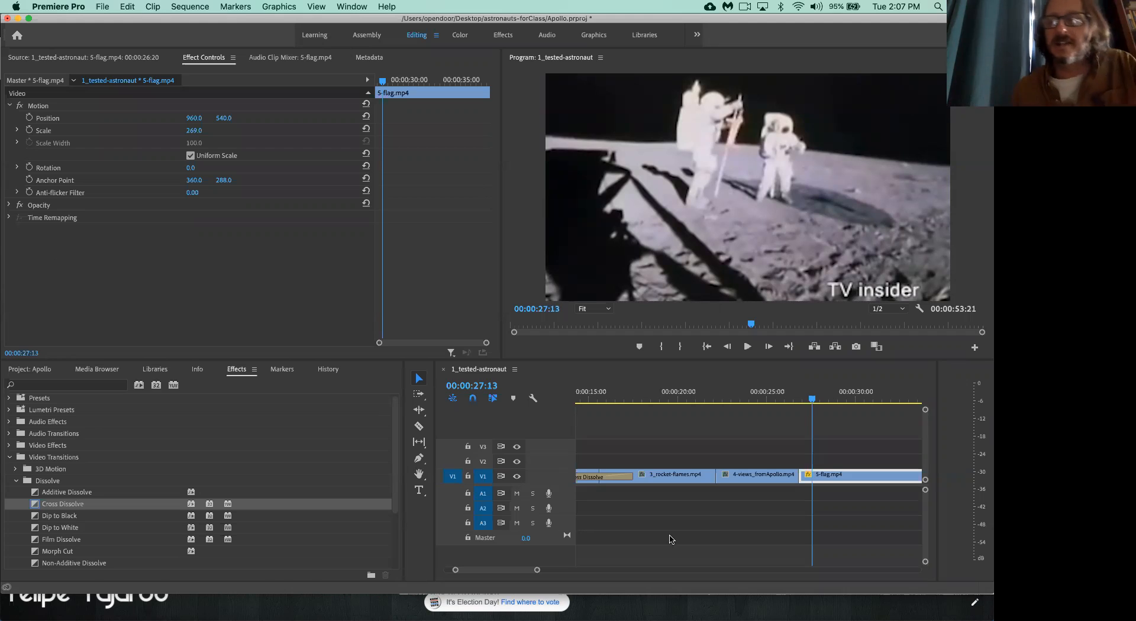
Play the cut from the 4-views_fromApollo clip into the enlarged 5-flag clip.
{"action": "left_click", "coordinate": [754, 402]}
{"action": "left_click", "coordinate": [751, 403]}
{"action": "key", "text": "space"}
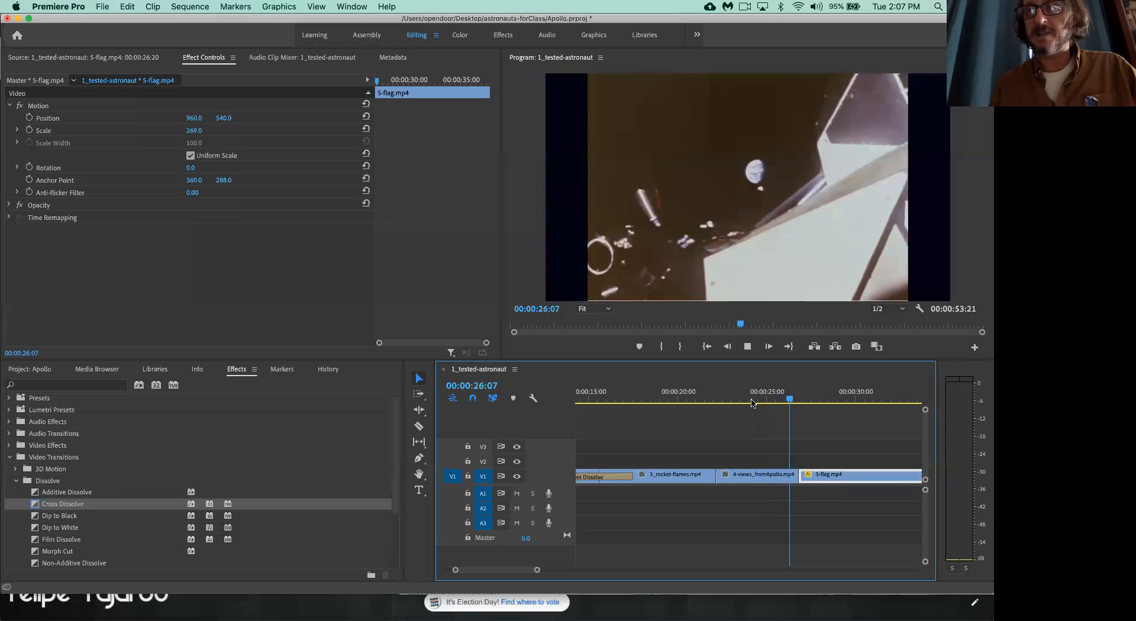
{"action": "key", "text": "space"}
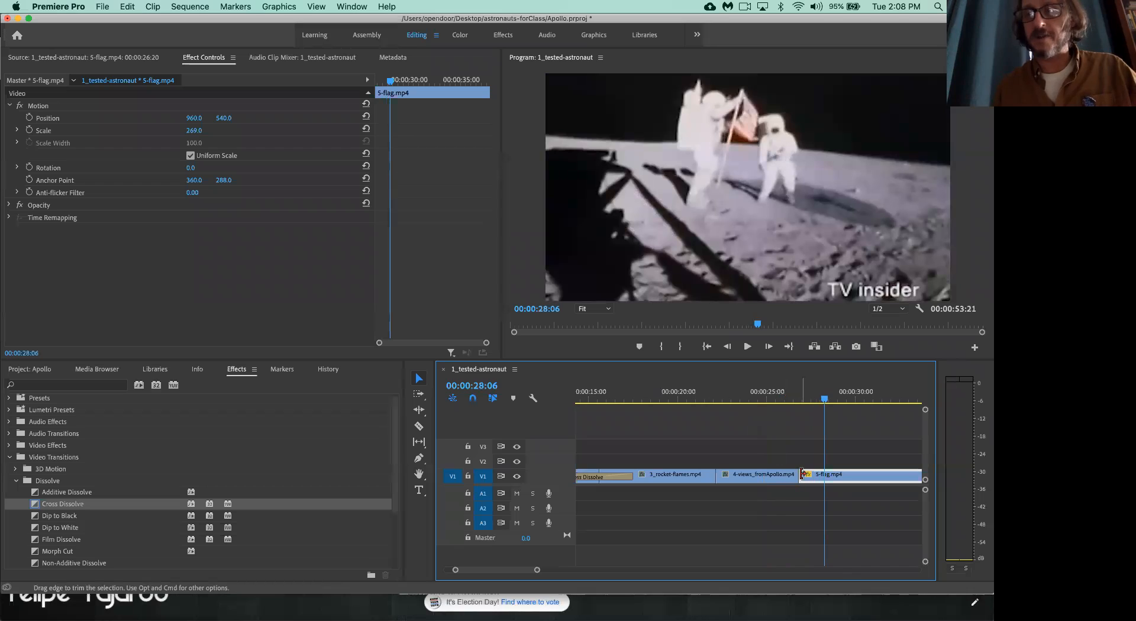
Add a Cross Dissolve transition at the cut between the 4-views_fromApollo and 5-flag clips.
{"action": "left_click_drag", "start_coordinate": [826, 400], "coordinate": [800, 402]}
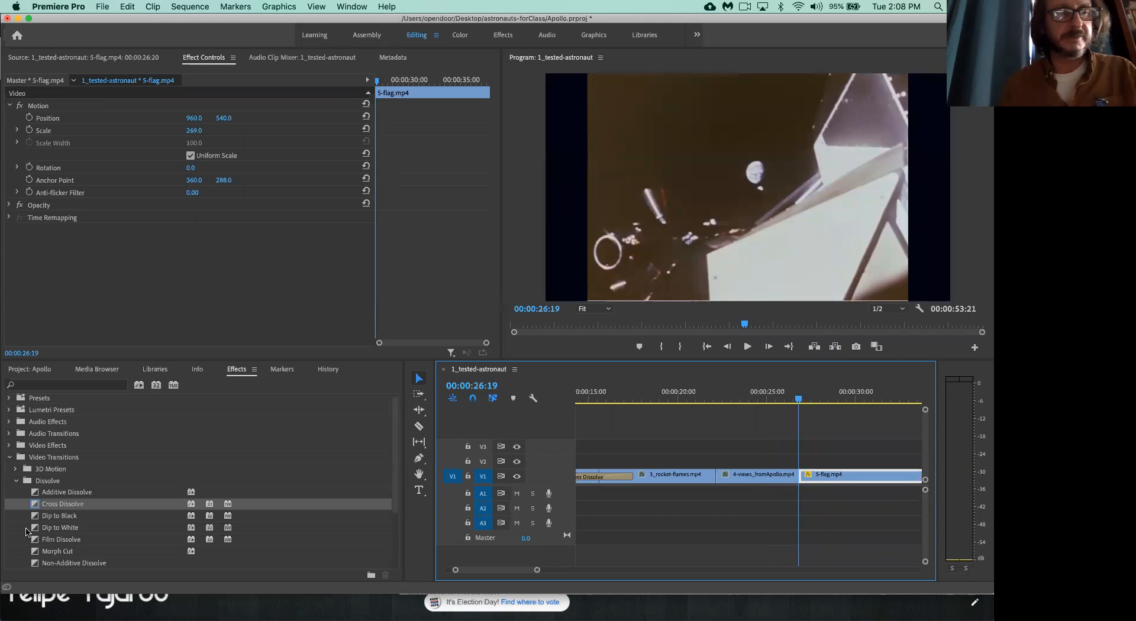
{"action": "scroll", "coordinate": [71, 503], "scroll_direction": "down", "scroll_amount": 3}
{"action": "scroll", "coordinate": [71, 503], "scroll_direction": "down", "scroll_amount": 2}
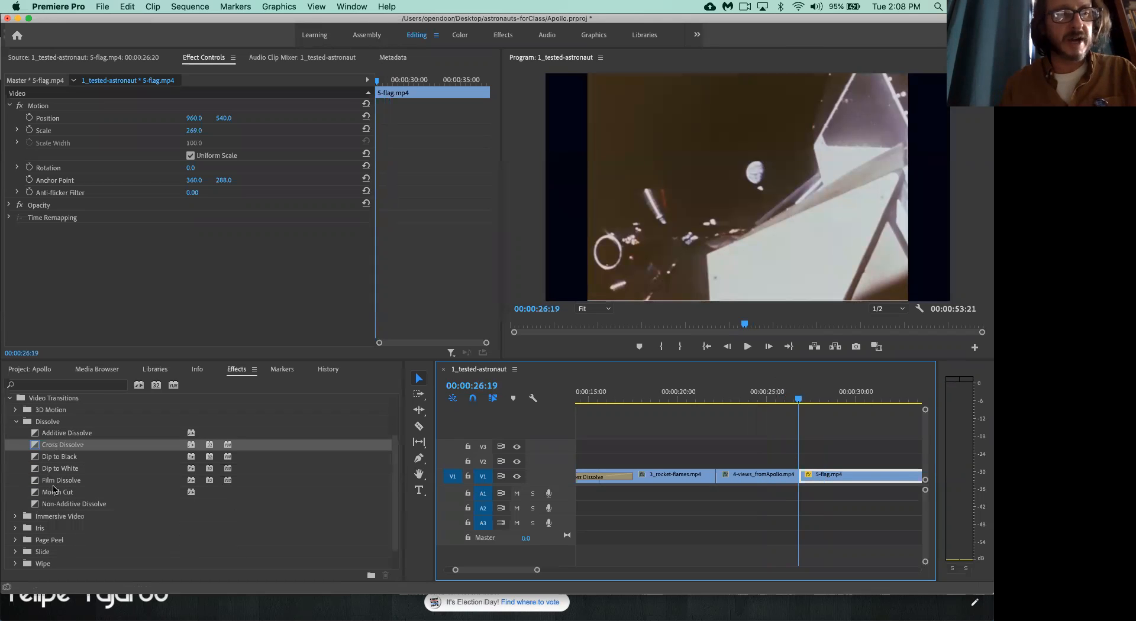
{"action": "scroll", "coordinate": [55, 485], "scroll_direction": "down", "scroll_amount": 1}
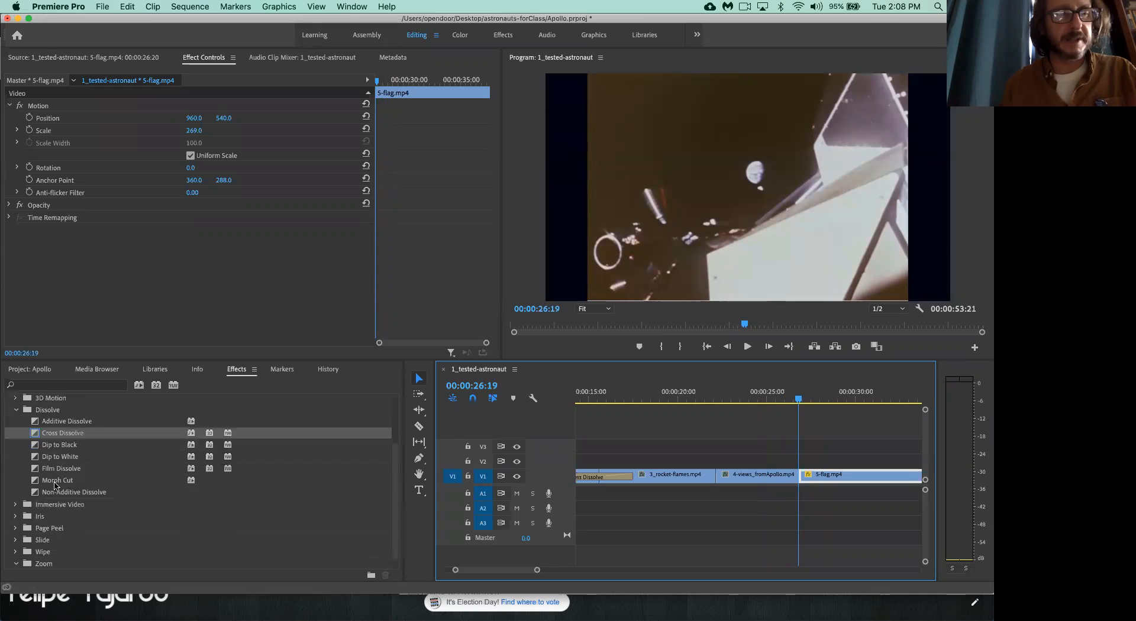
{"action": "scroll", "coordinate": [55, 485], "scroll_direction": "up", "scroll_amount": 1}
{"action": "left_click_drag", "start_coordinate": [36, 445], "coordinate": [803, 483]}
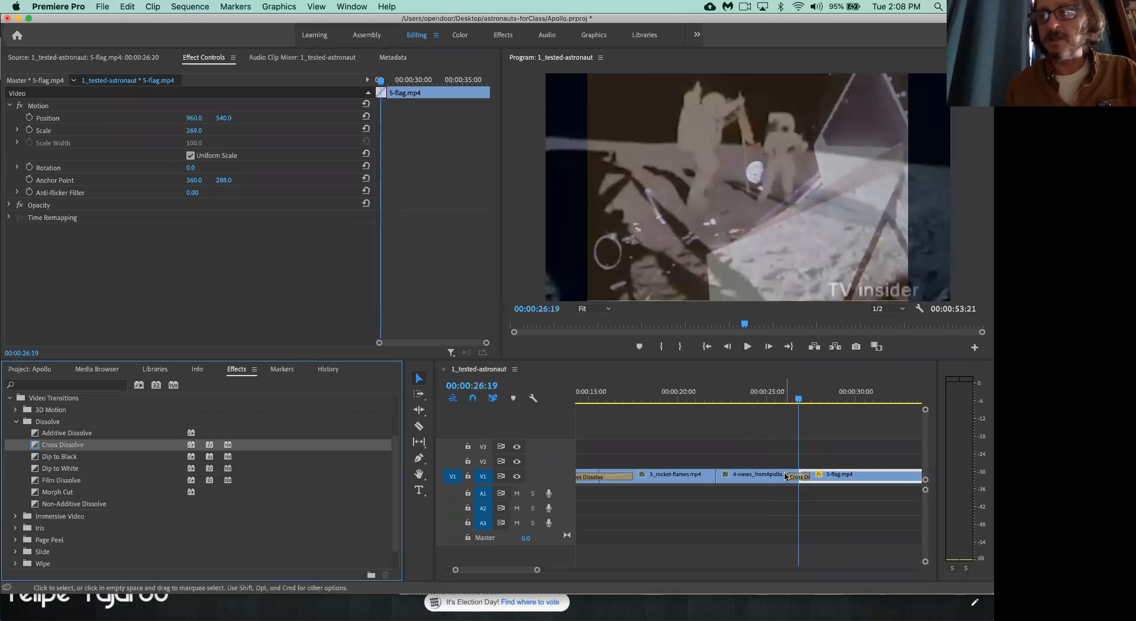
Play through the Cross Dissolve into the 5-flag clip to review the blend.
{"action": "left_click", "coordinate": [747, 401]}
{"action": "key", "text": "space"}
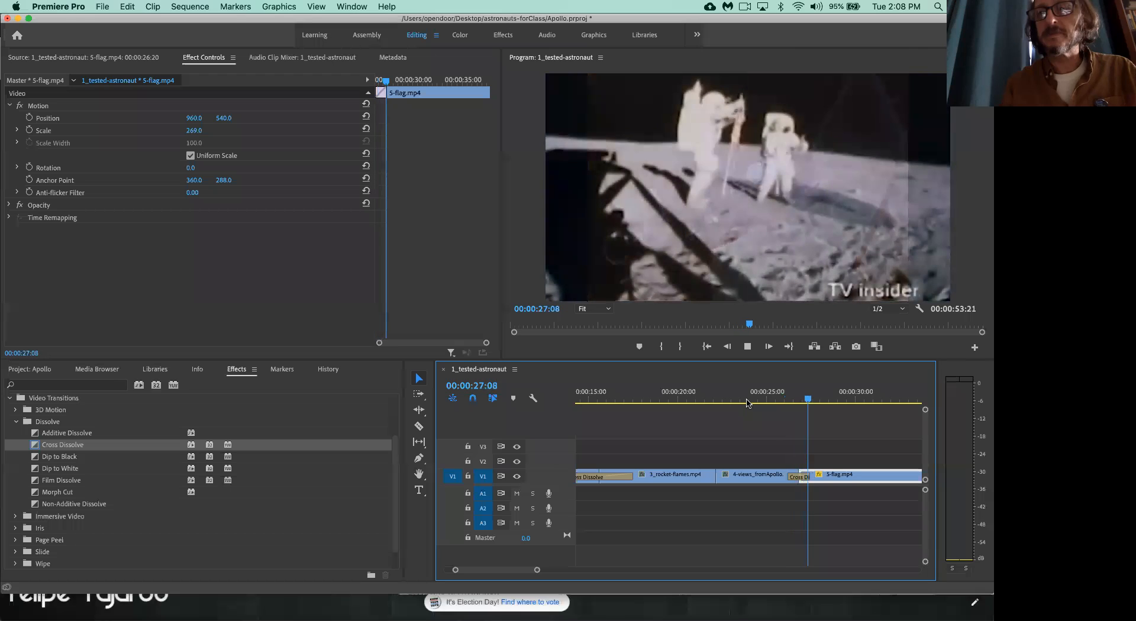
{"action": "key", "text": "space"}
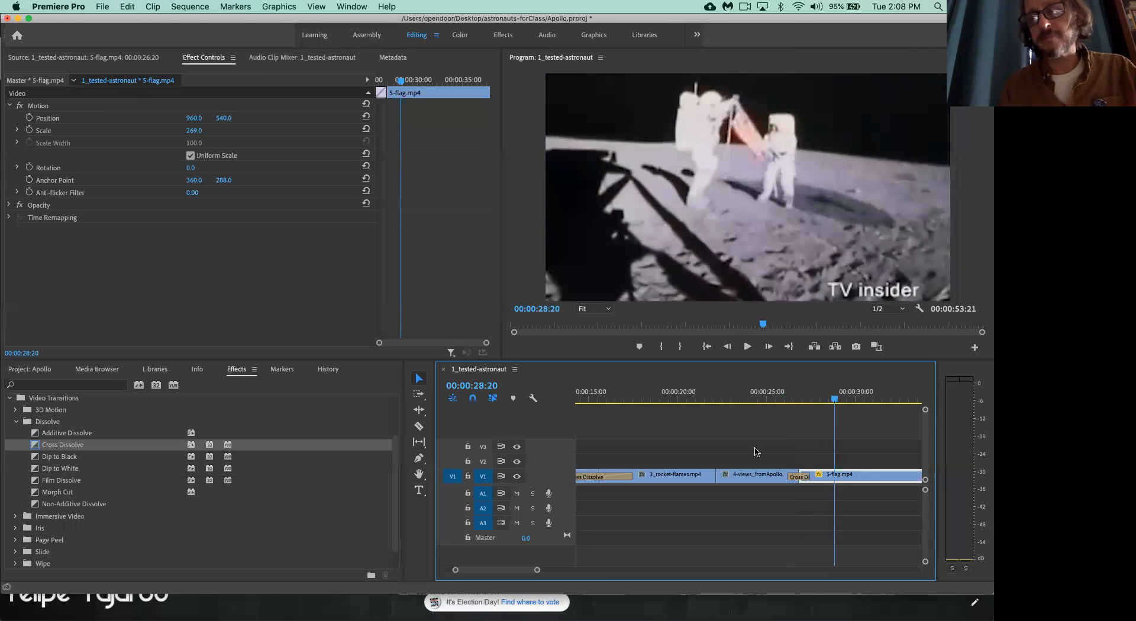
Lengthen the Cross Dissolve before the 5-flag clip slightly to a duration of 00:00:01:08.
{"action": "mouse_move", "coordinate": [537, 570]}
{"action": "left_mouse_down"}
{"action": "mouse_move", "coordinate": [548, 573]}
{"action": "mouse_move", "coordinate": [520, 570]}
{"action": "left_mouse_up"}
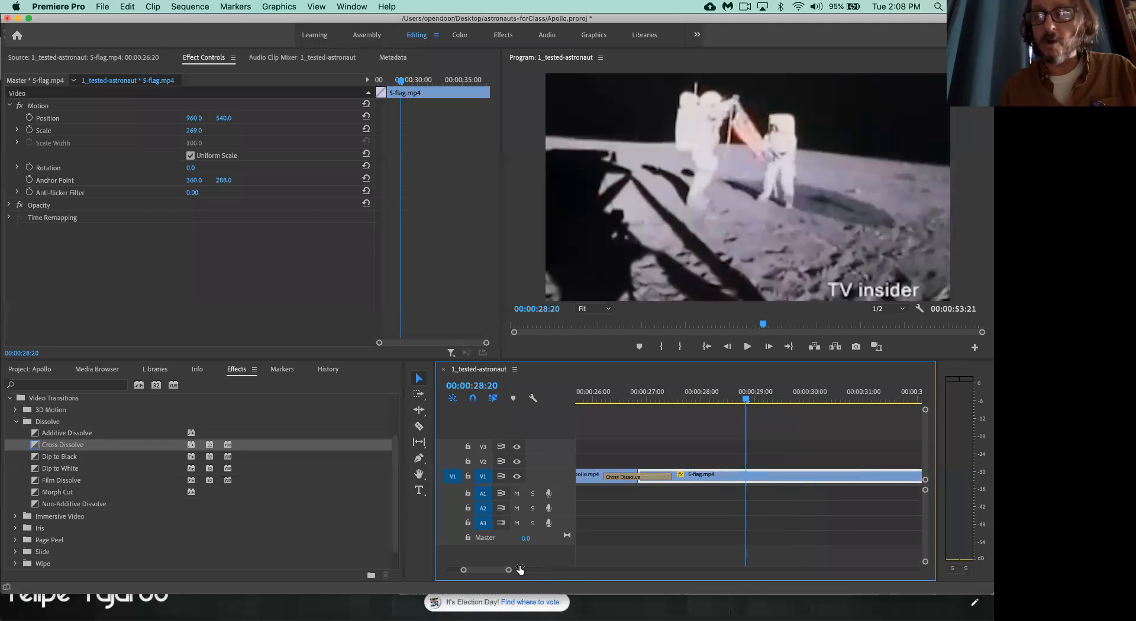
{"action": "scroll", "coordinate": [616, 532], "scroll_direction": "up", "scroll_amount": 3}
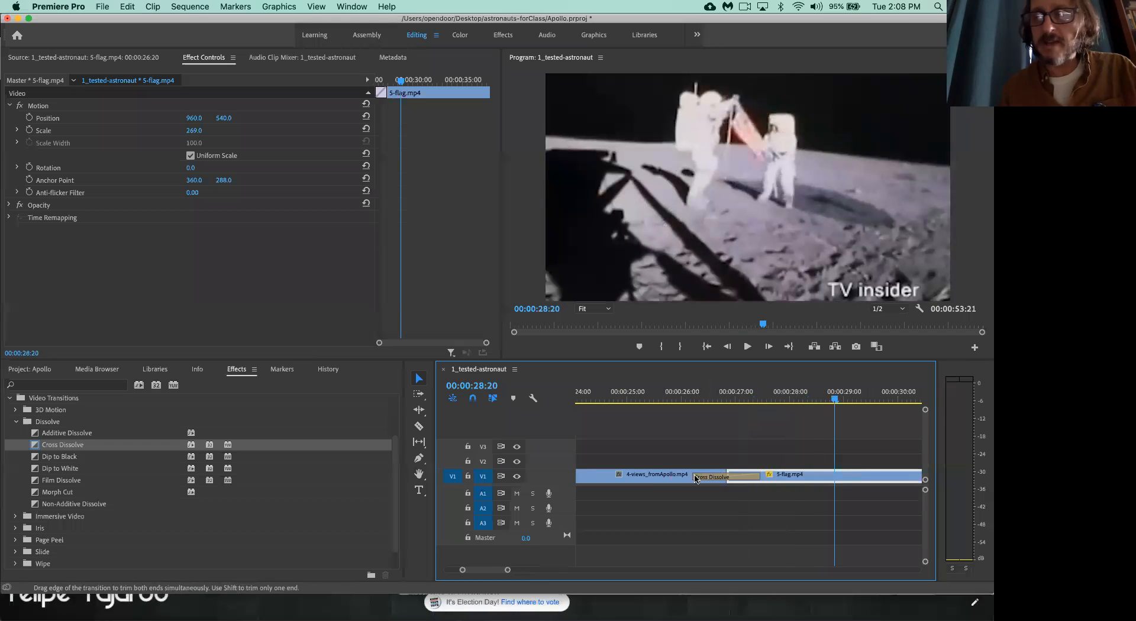
{"action": "mouse_move", "coordinate": [696, 479]}
{"action": "left_mouse_down"}
{"action": "mouse_move", "coordinate": [618, 477]}
{"action": "mouse_move", "coordinate": [695, 478]}
{"action": "left_mouse_up"}
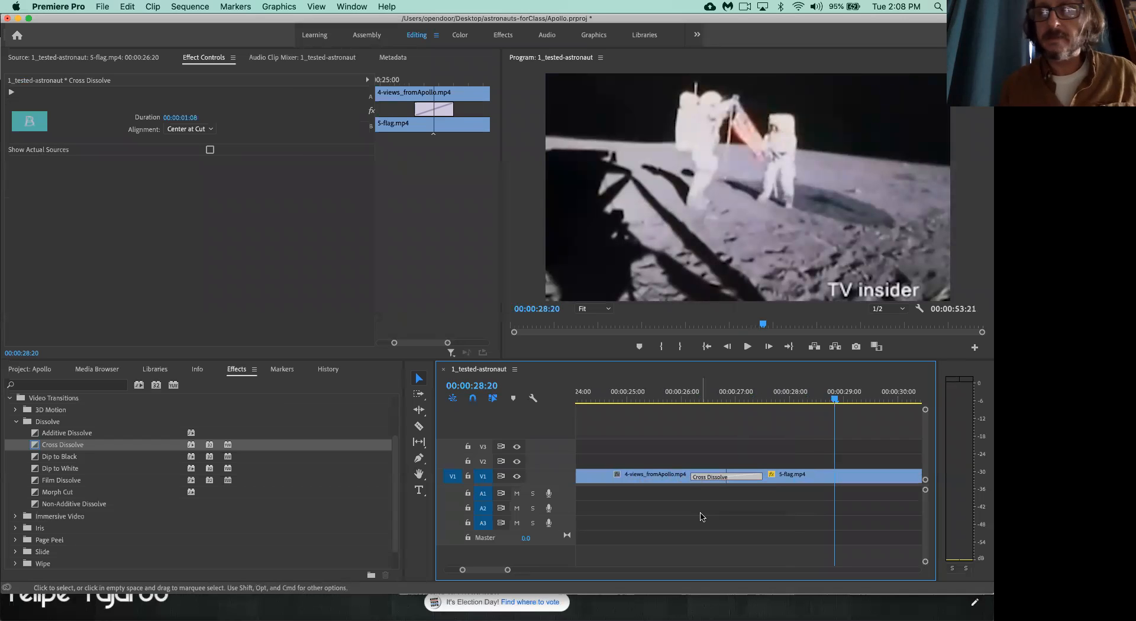
Play from within the 5-flag clip past its cut to the 6-way-home_B clip.
{"action": "left_click", "coordinate": [796, 400]}
{"action": "key", "text": "space"}
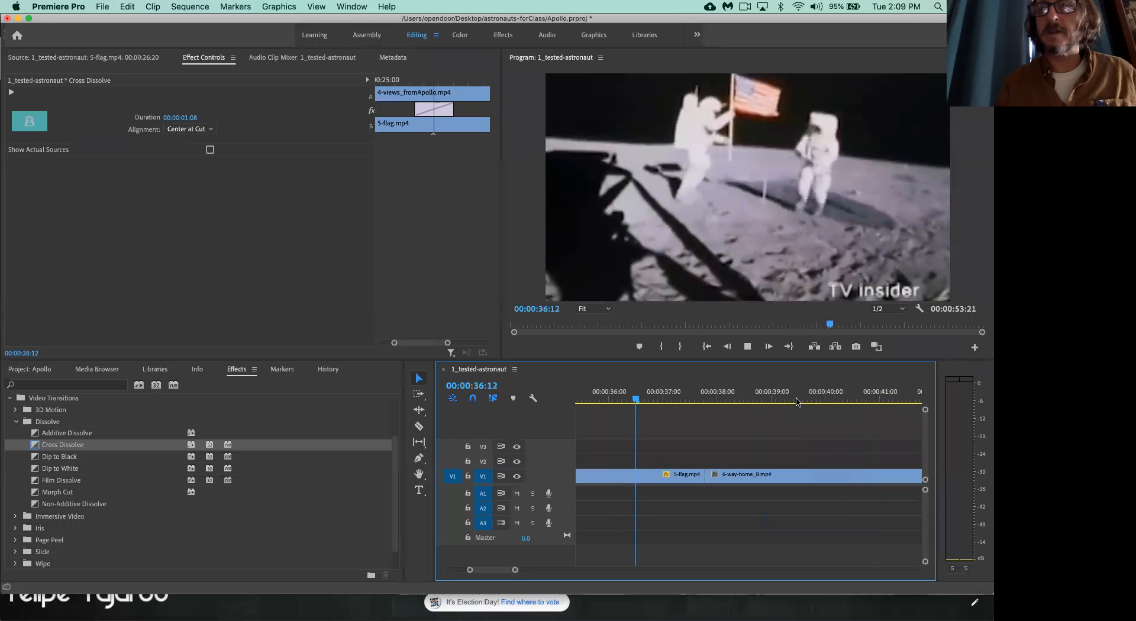
{"action": "key", "text": "space"}
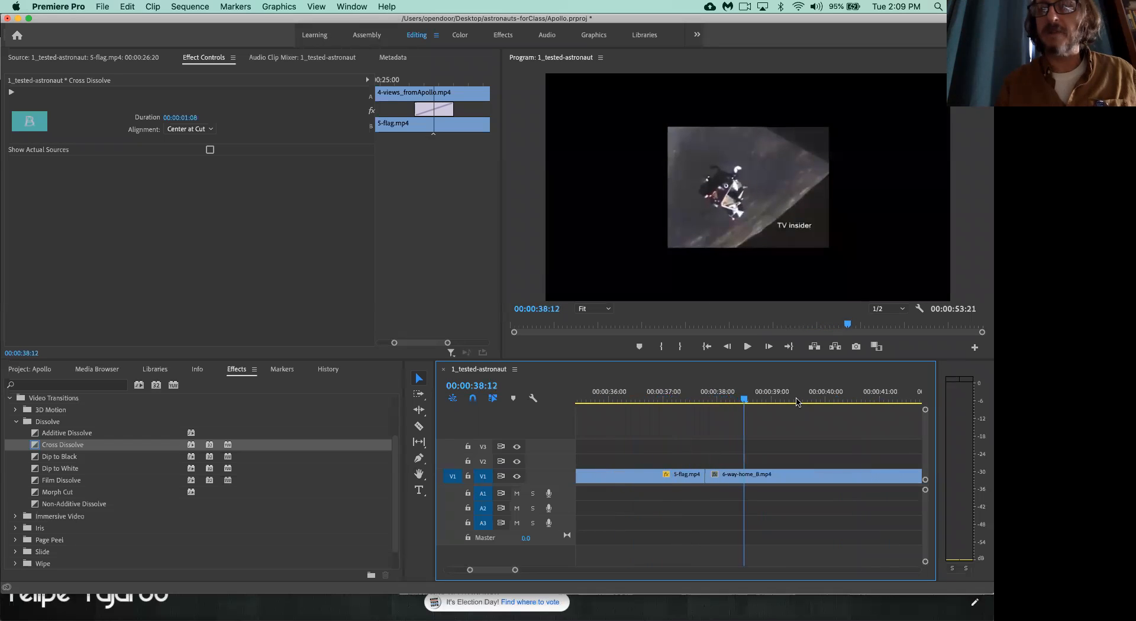
Replay from 00:00:35:22 over the cut between 5-flag and 6-way-home_B, shuttling back and forth across it.
{"action": "left_click", "coordinate": [644, 400]}
{"action": "left_click", "coordinate": [627, 400]}
{"action": "left_click_drag", "start_coordinate": [615, 401], "coordinate": [604, 401]}
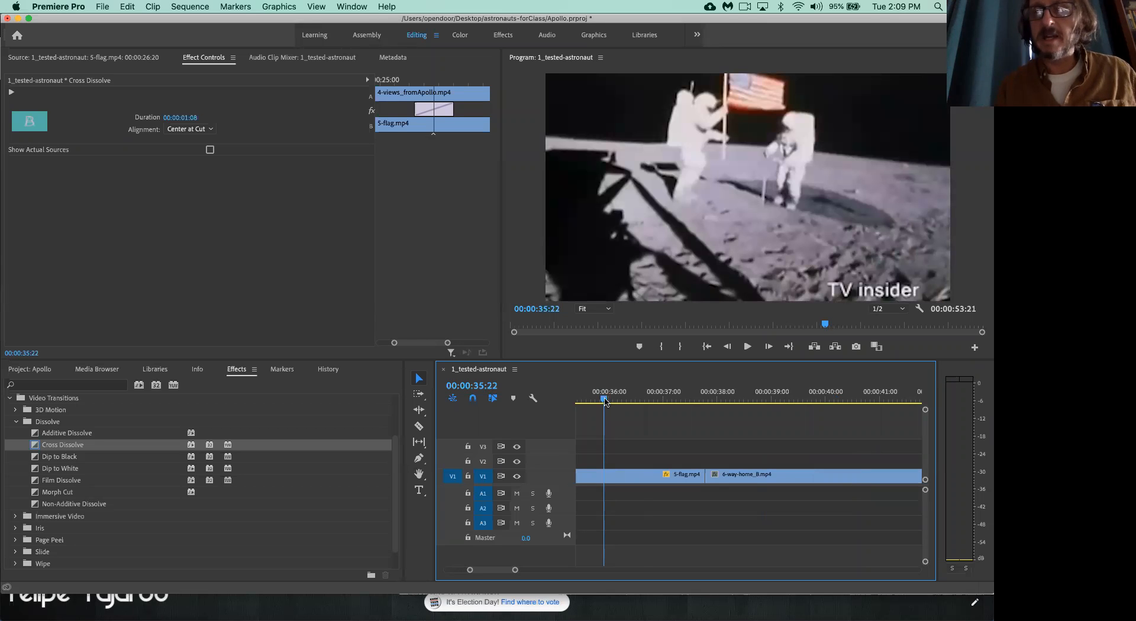
{"action": "key", "text": "space"}
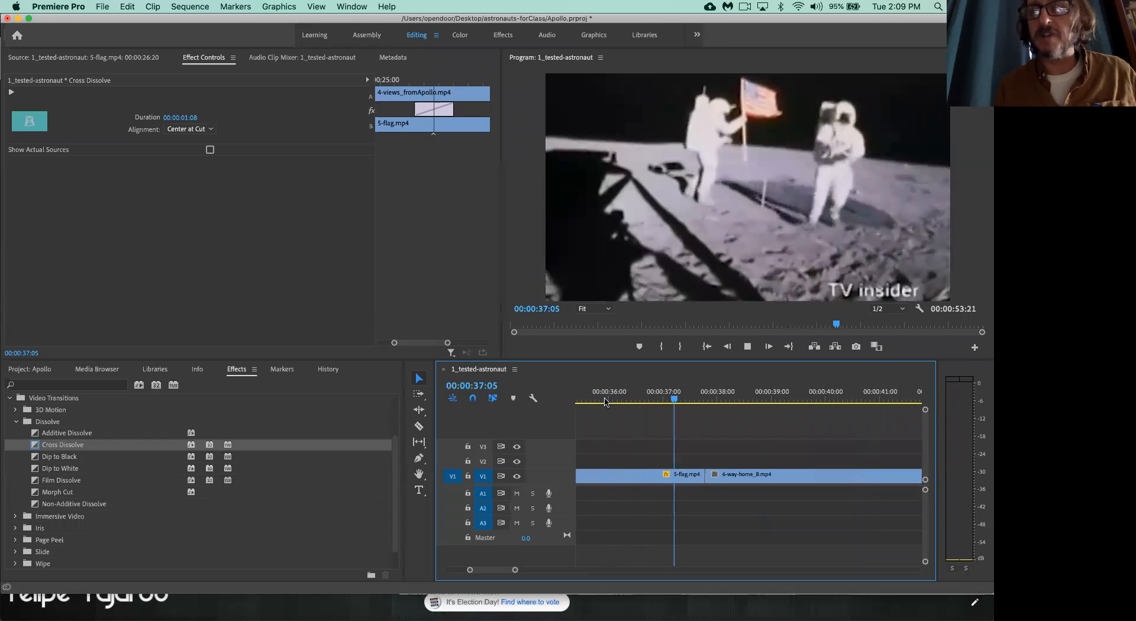
{"action": "key", "text": "space"}
{"action": "key", "text": "j"}
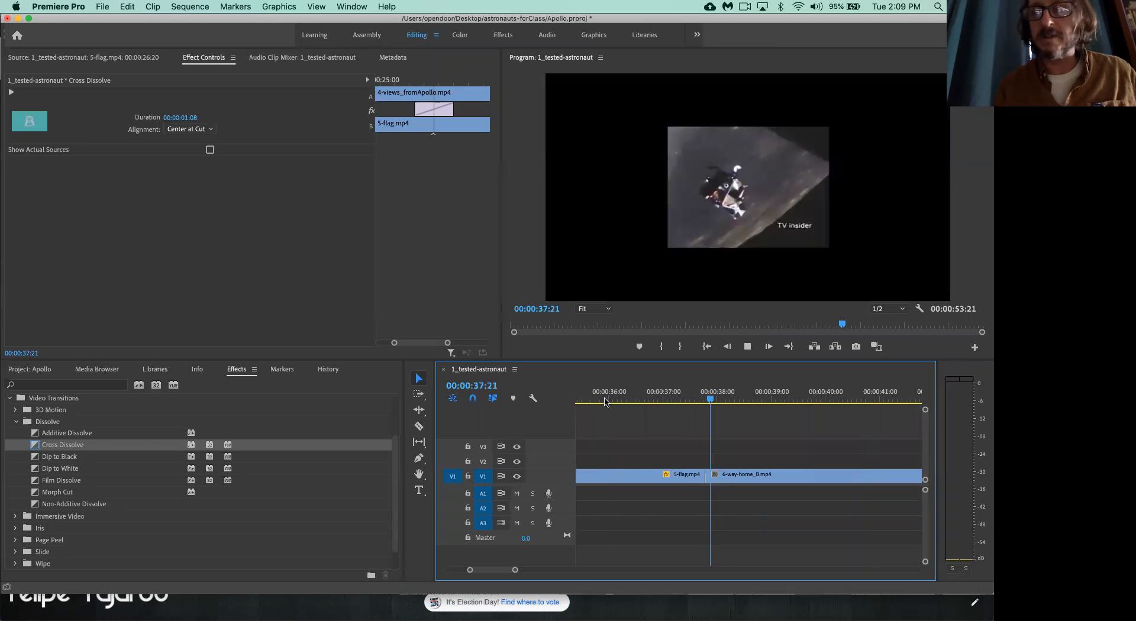
{"action": "key", "text": "space"}
{"action": "key", "text": "space"}
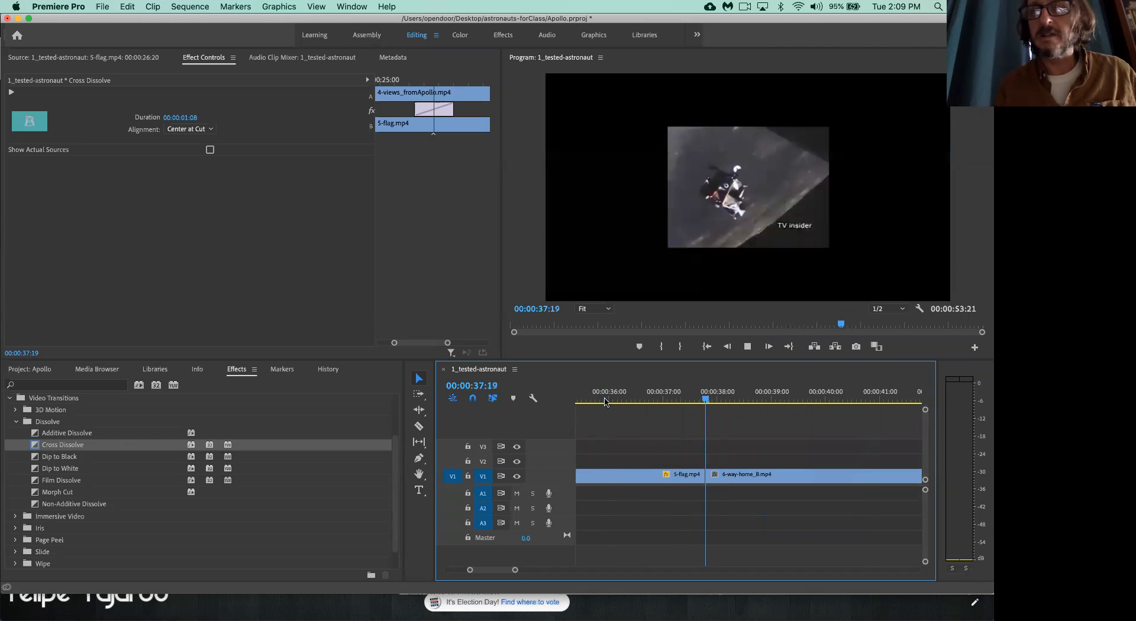
{"action": "key", "text": "space"}
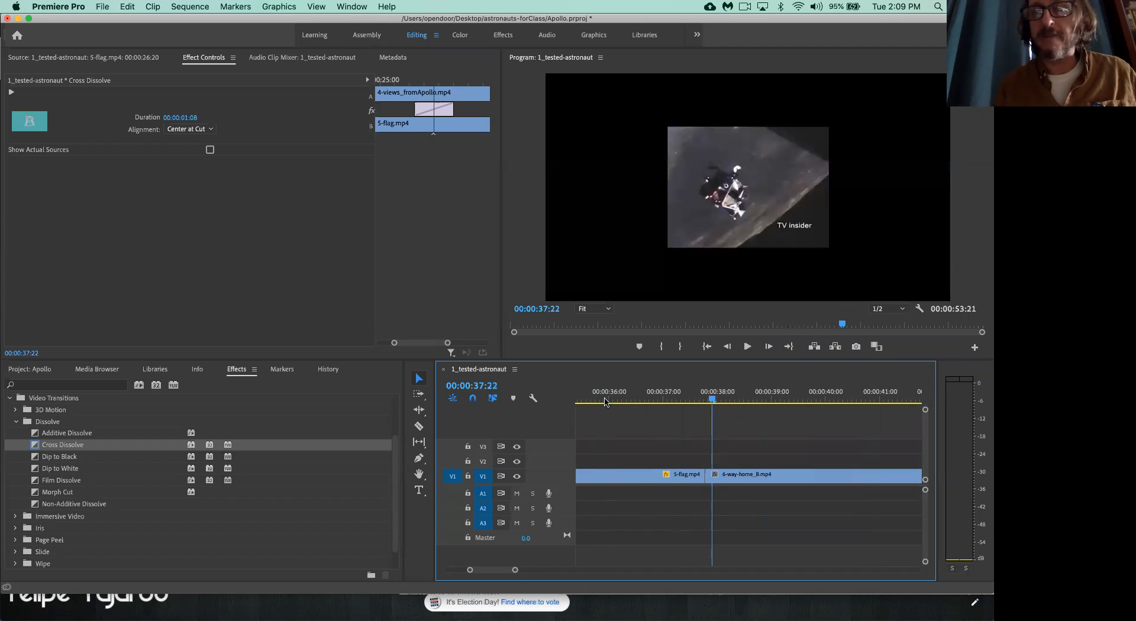
Play backward from 00:00:37:14 to review the end of the 5-flag clip.
{"action": "left_click", "coordinate": [695, 402]}
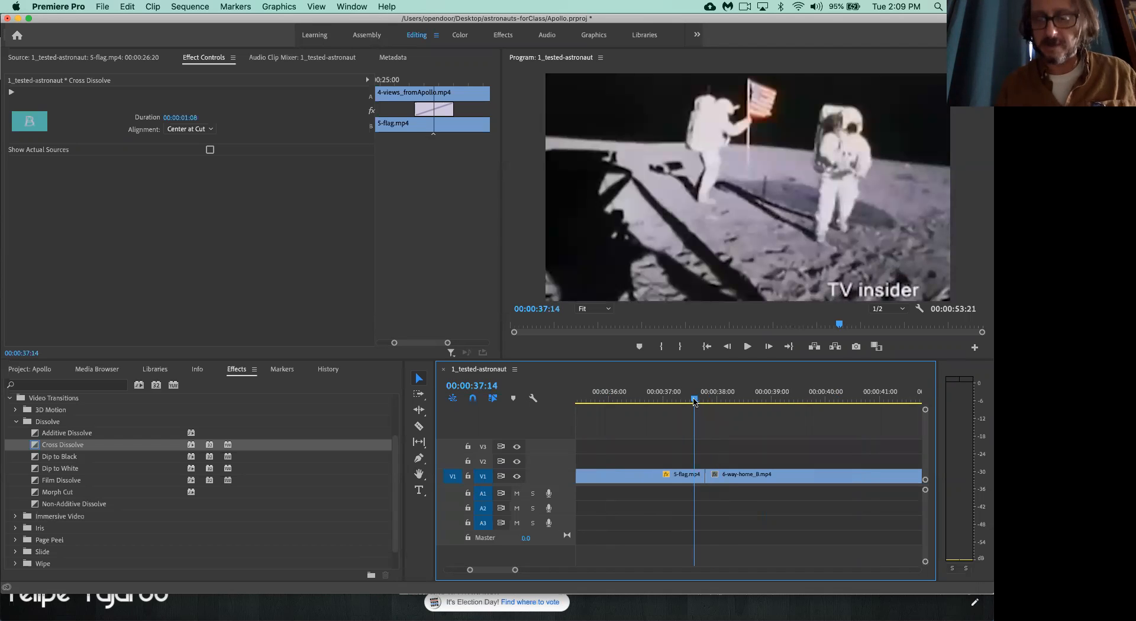
{"action": "key", "text": "j"}
{"action": "key", "text": "space"}
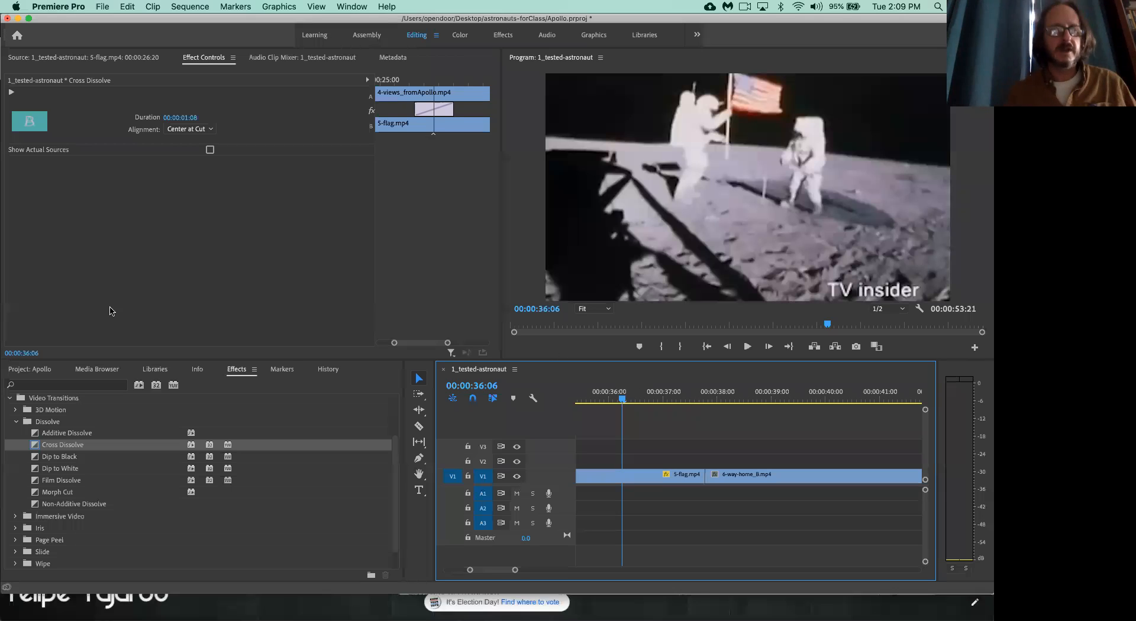
Place the playhead at 00:00:37:17, just before the end of the 5-flag clip, and magnify the timeline around the cut.
{"action": "left_click", "coordinate": [100, 258]}
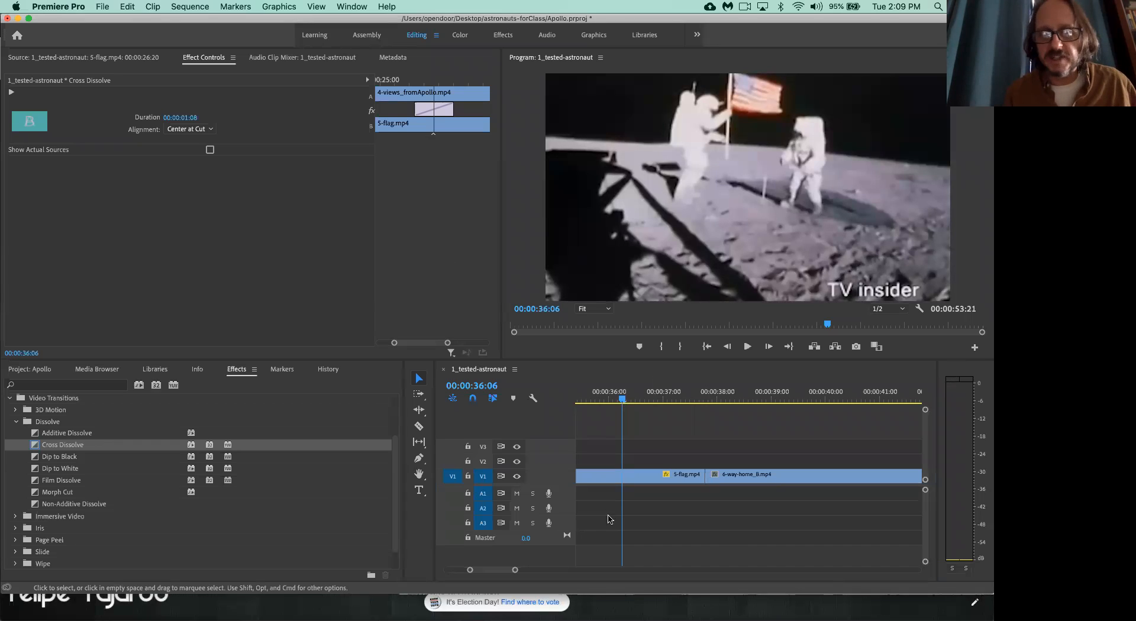
{"action": "left_click", "coordinate": [701, 393]}
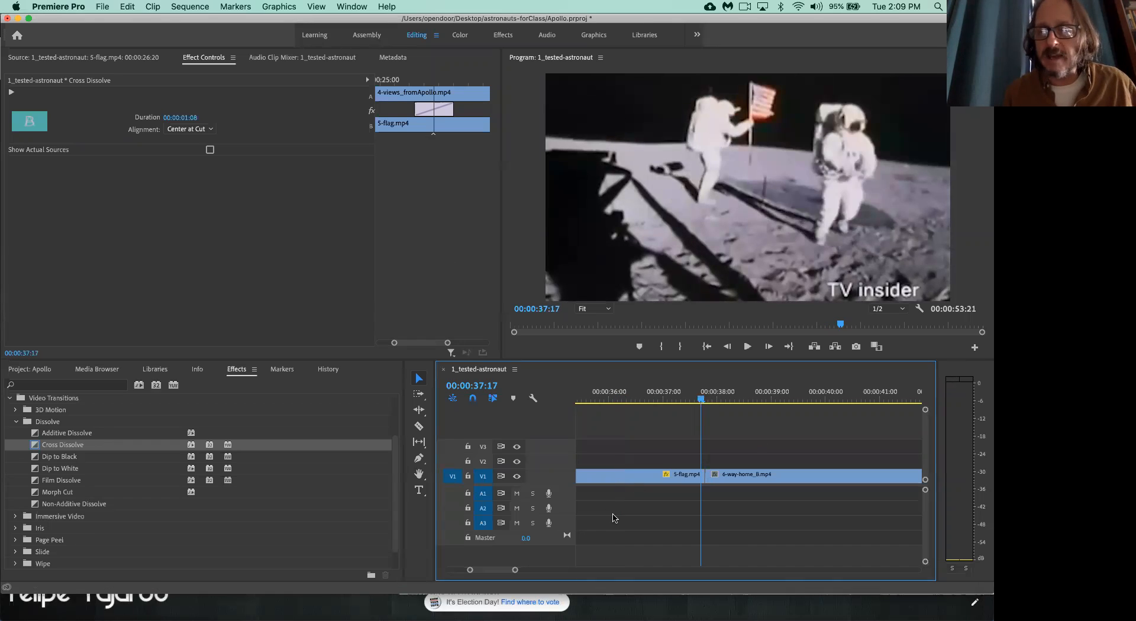
{"action": "left_click_drag", "start_coordinate": [515, 570], "coordinate": [480, 569]}
{"action": "scroll", "coordinate": [700, 517], "scroll_direction": "right", "scroll_amount": 3}
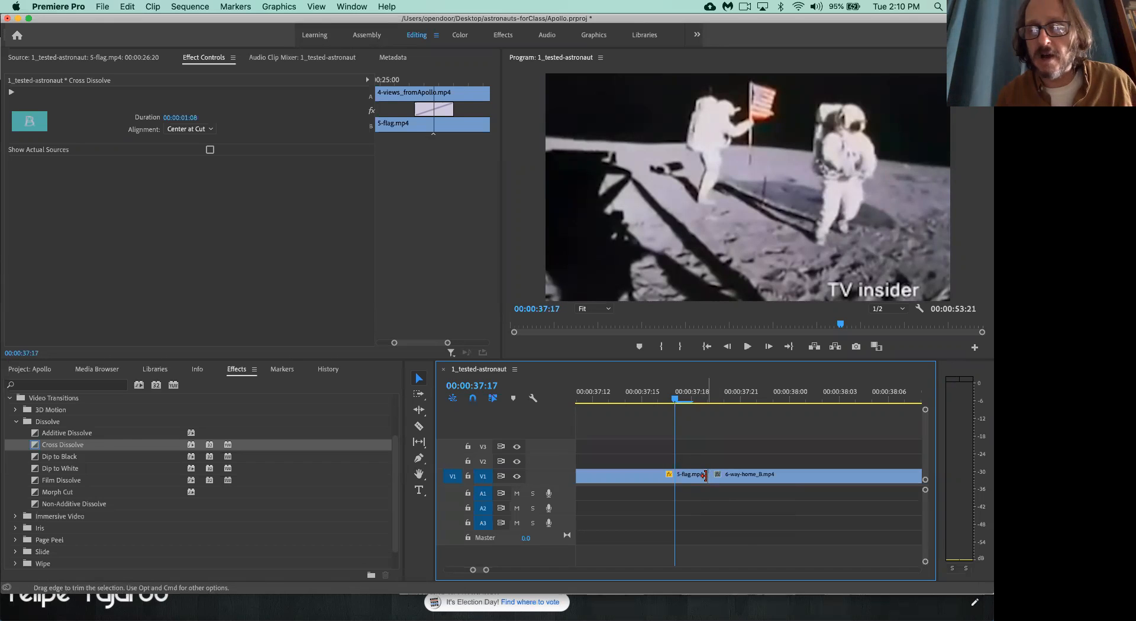
Try trimming the end of the 5-flag clip back to the playhead, and undo the trim.
{"action": "left_click_drag", "start_coordinate": [704, 475], "coordinate": [680, 478]}
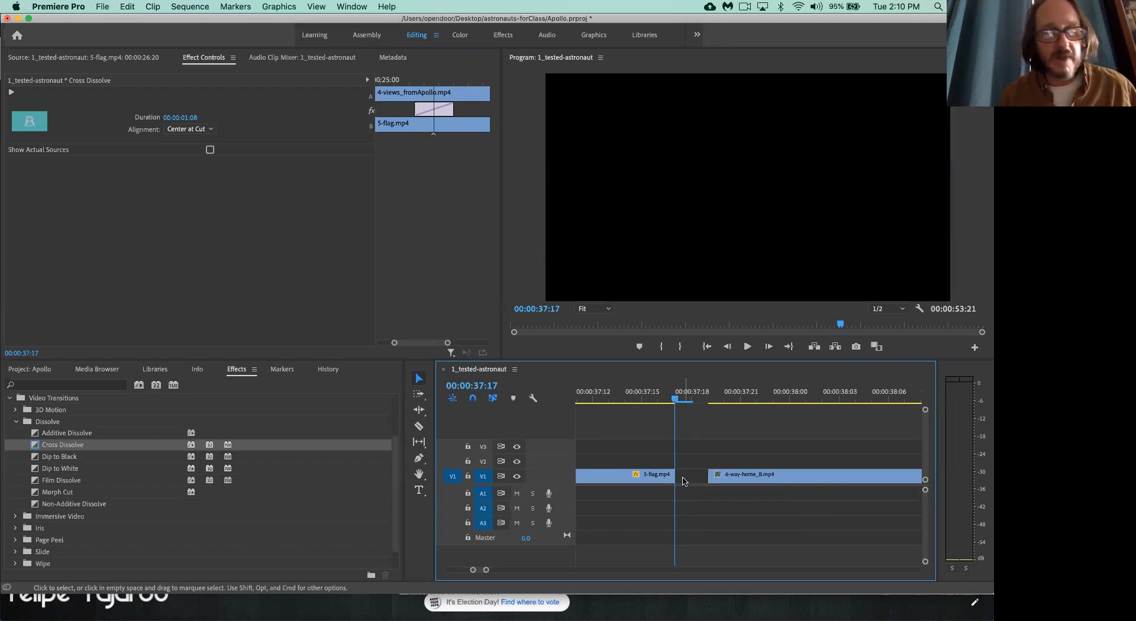
{"action": "left_click", "coordinate": [99, 214]}
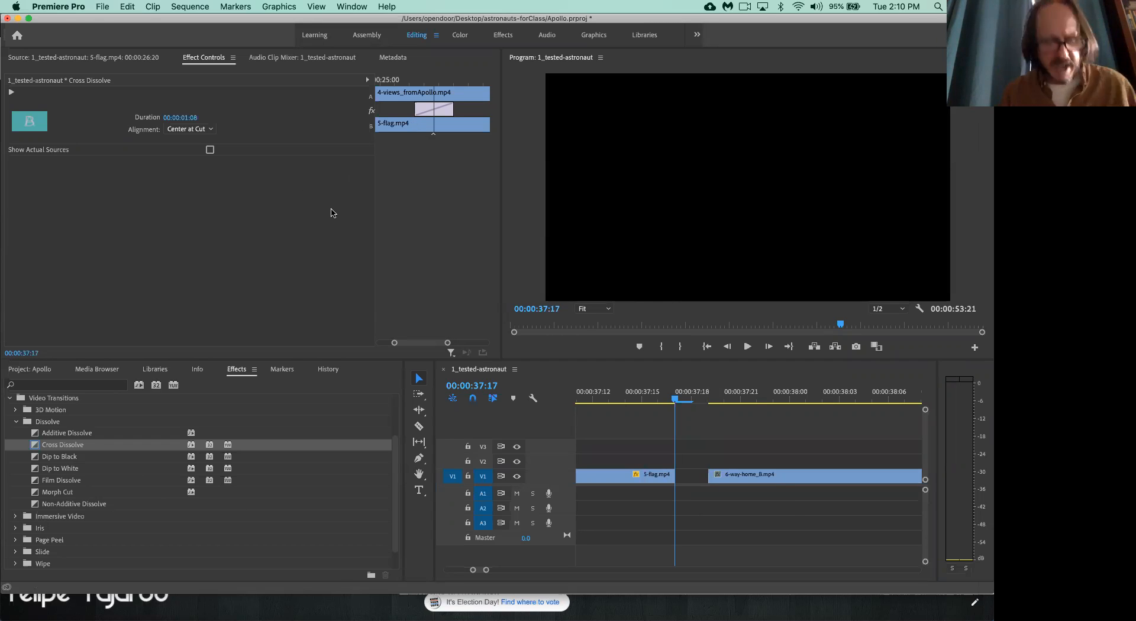
{"action": "left_click", "coordinate": [713, 432]}
{"action": "key", "text": "super+z"}
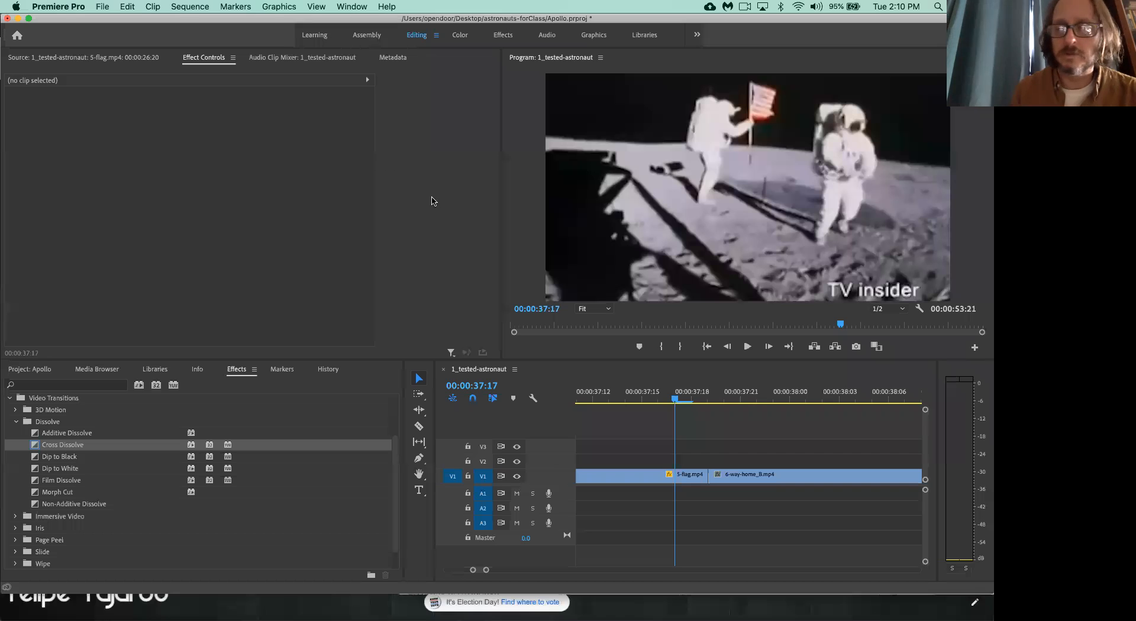
Trim the end of the 5-flag clip back to 00:00:37:17 and close the gap before 6-way-home_B.
{"action": "left_click", "coordinate": [703, 475]}
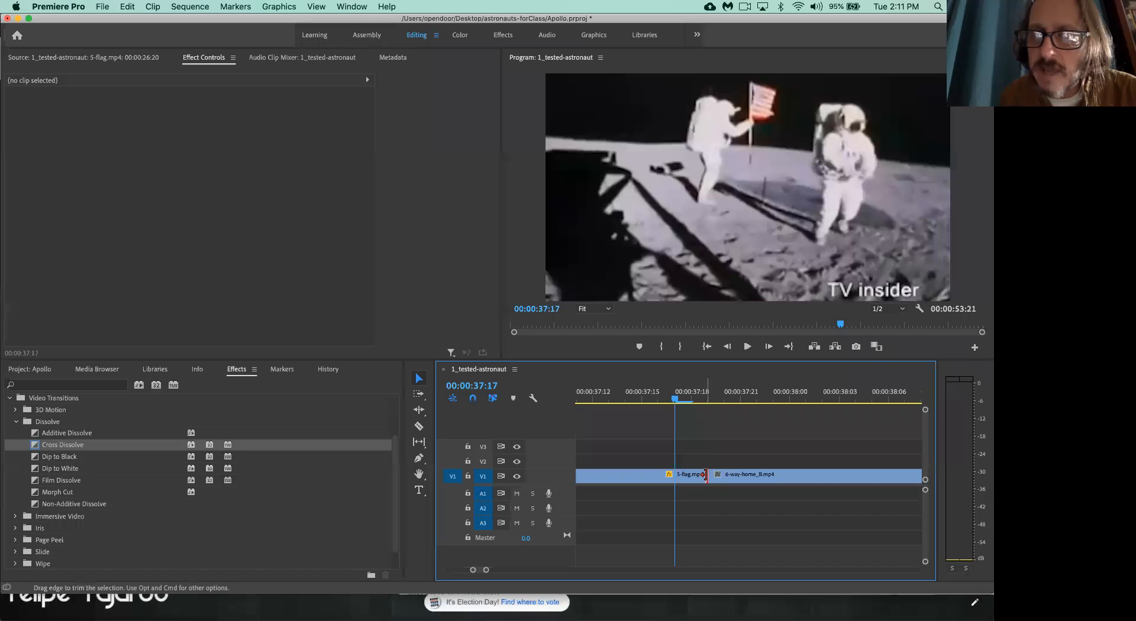
{"action": "left_click_drag", "start_coordinate": [704, 475], "coordinate": [674, 475]}
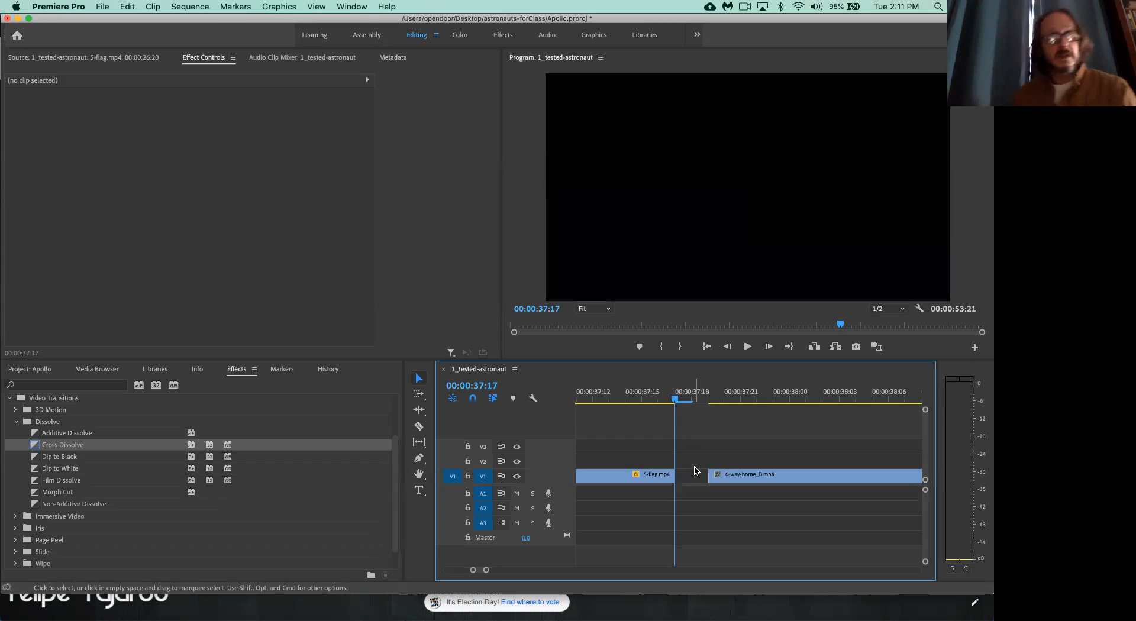
{"action": "left_click", "coordinate": [695, 482]}
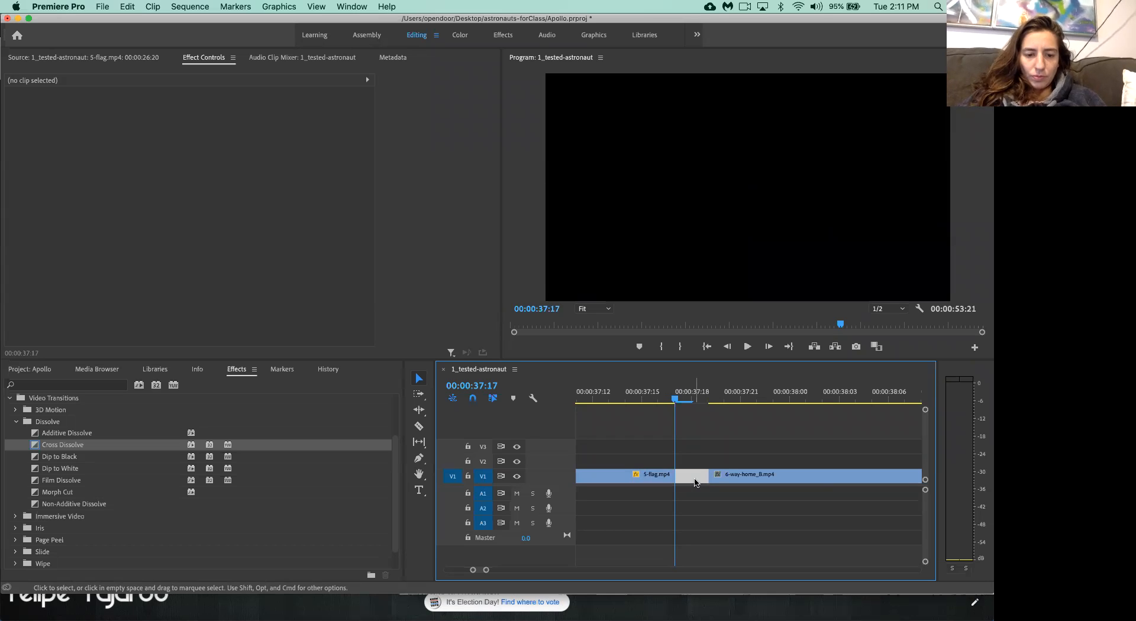
{"action": "key", "text": "Delete"}
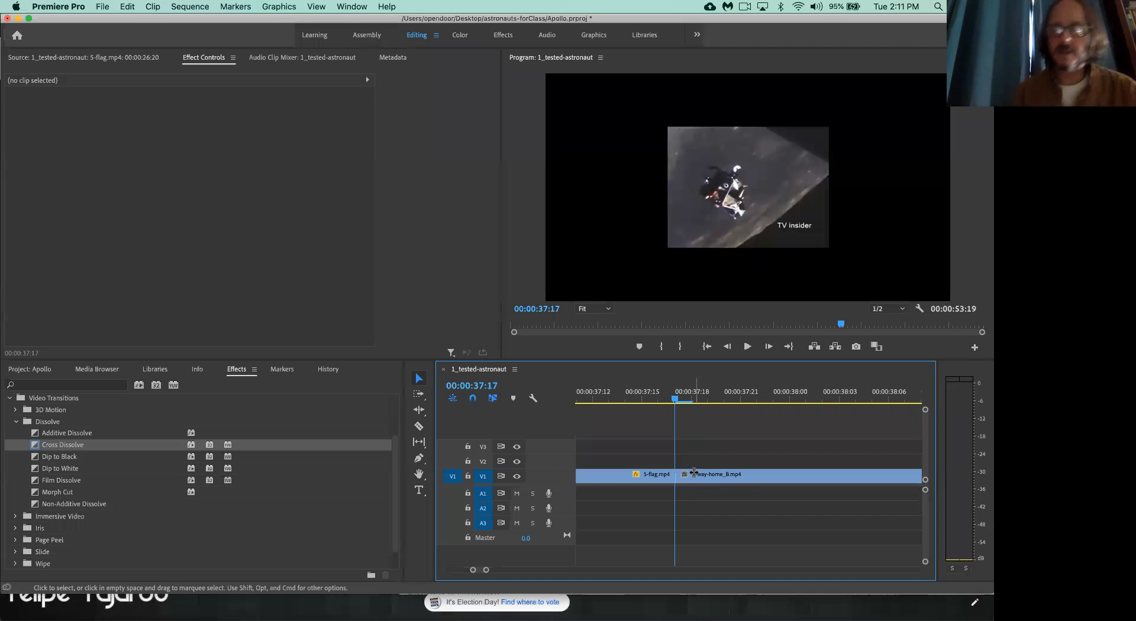
Play from 00:00:37:12 across the trimmed cut between 5-flag and 6-way-home_B.
{"action": "left_click", "coordinate": [592, 401]}
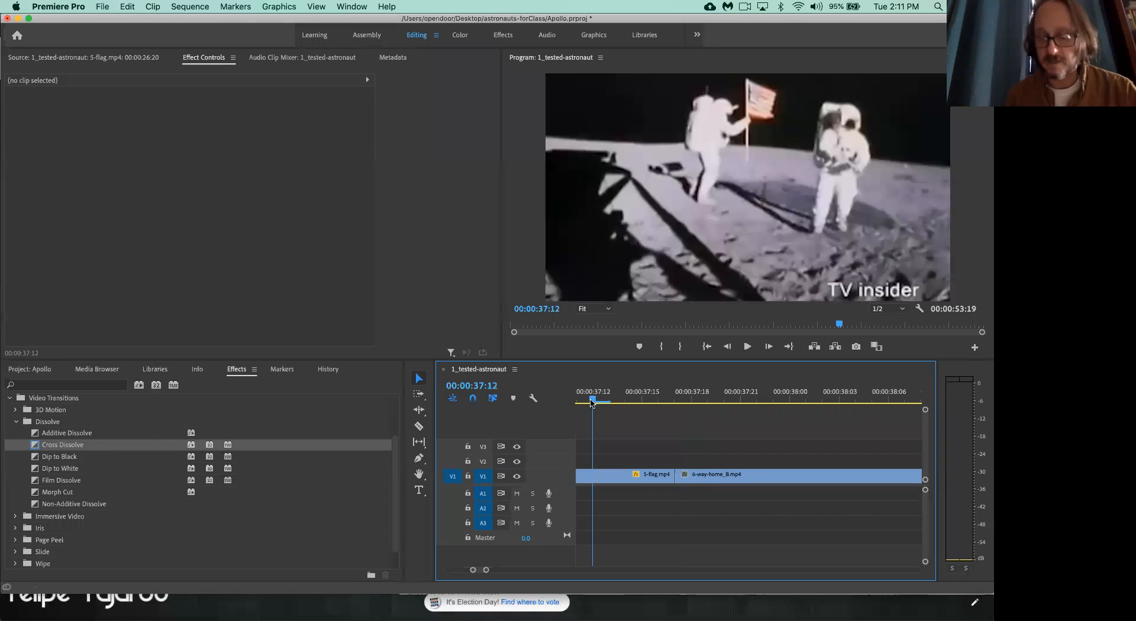
{"action": "key", "text": "space"}
{"action": "key", "text": "space"}
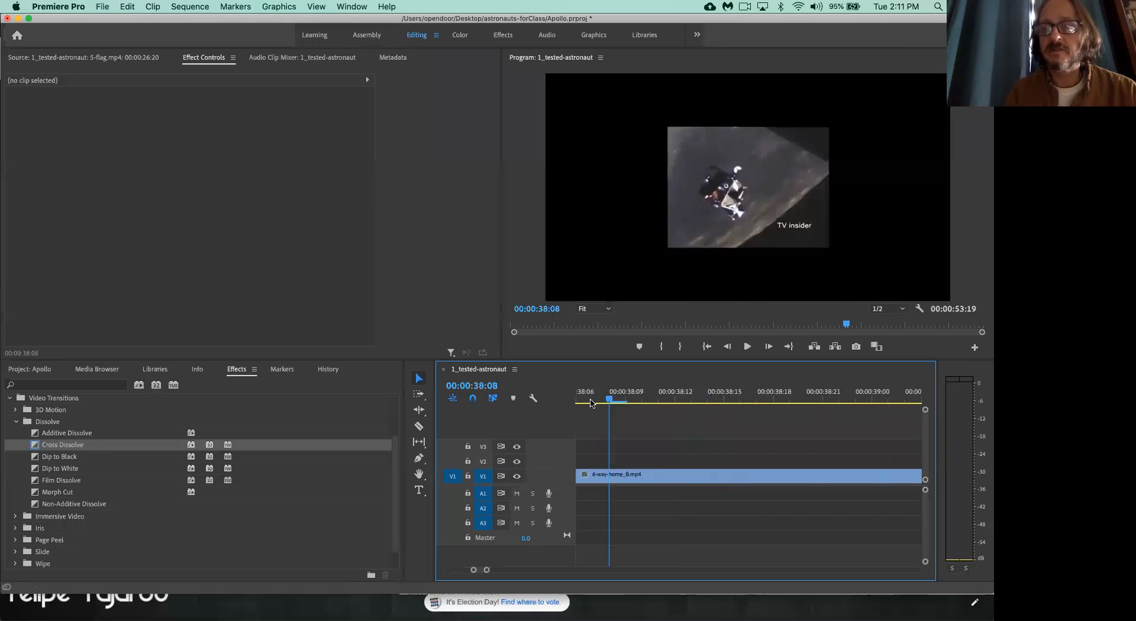
{"action": "scroll", "coordinate": [630, 482], "scroll_direction": "left", "scroll_amount": 2}
{"action": "scroll", "coordinate": [630, 485], "scroll_direction": "left", "scroll_amount": 1}
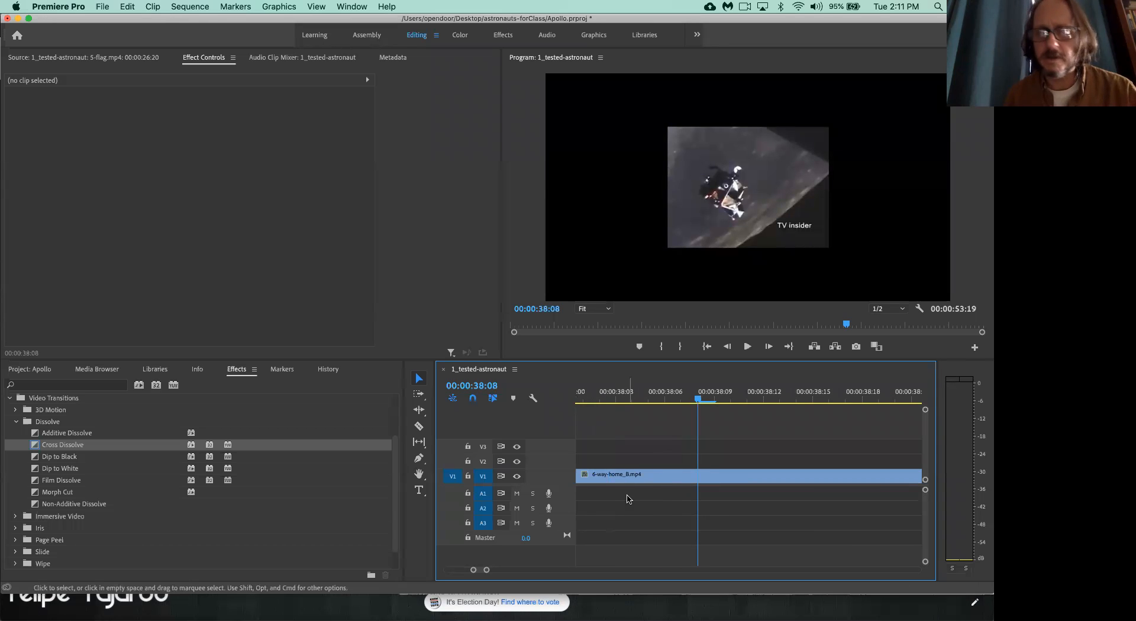
Play from 00:00:31:22 in the 5-flag clip through 6-way-home_B into the 7_ocean-helicopter-rescue clip.
{"action": "left_click_drag", "start_coordinate": [483, 571], "coordinate": [546, 571]}
{"action": "left_click", "coordinate": [643, 400]}
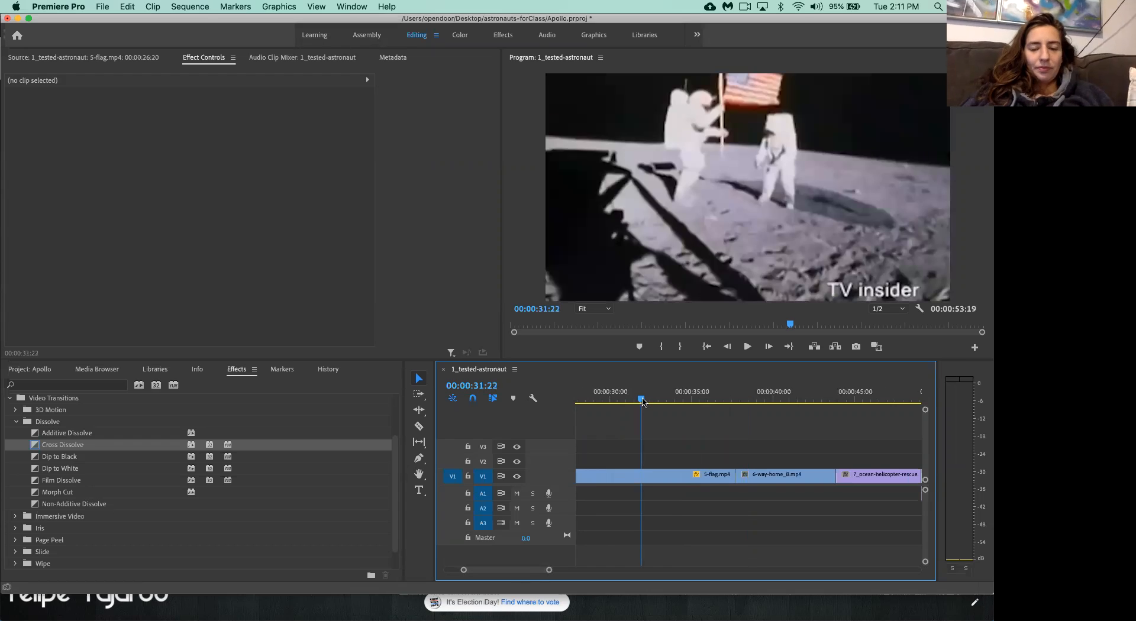
{"action": "key", "text": "space"}
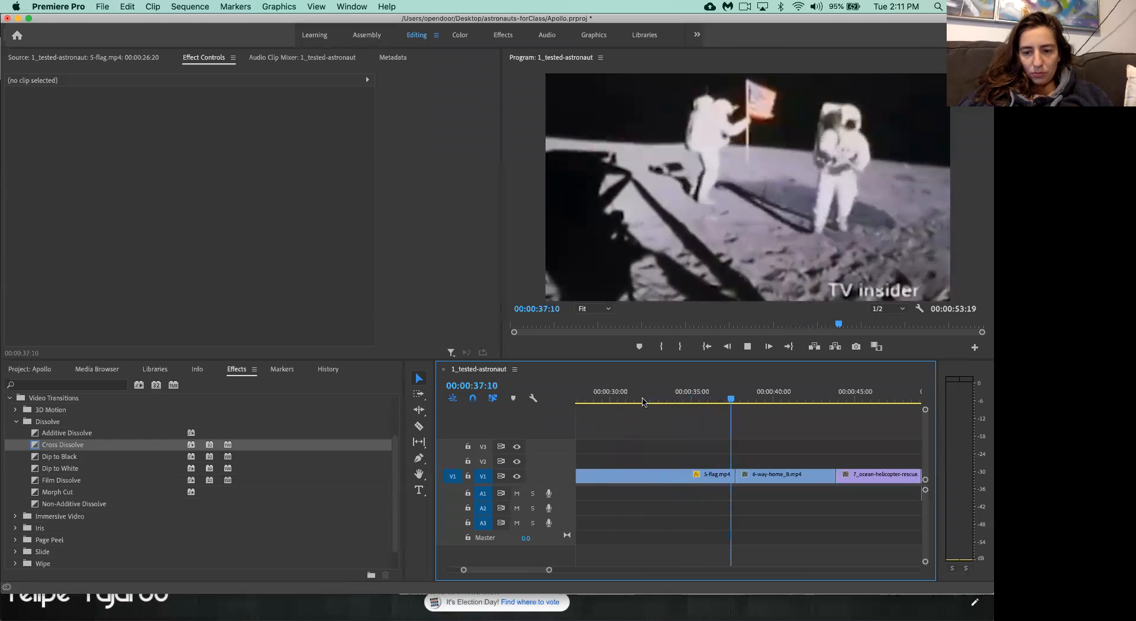
{"action": "key", "text": "space"}
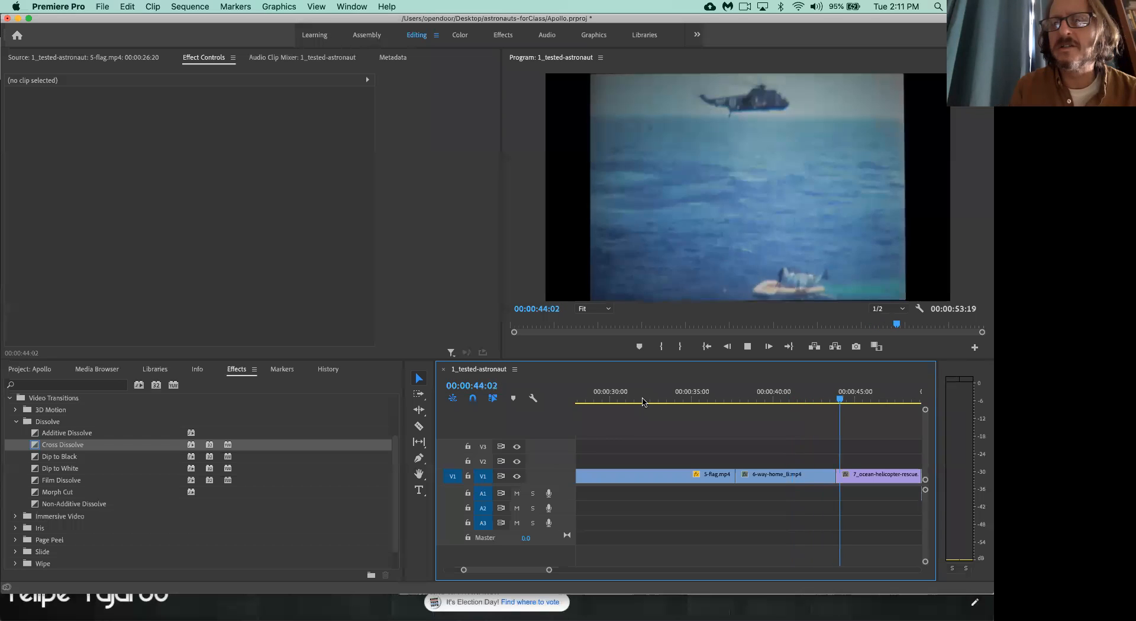
{"action": "key", "text": "space"}
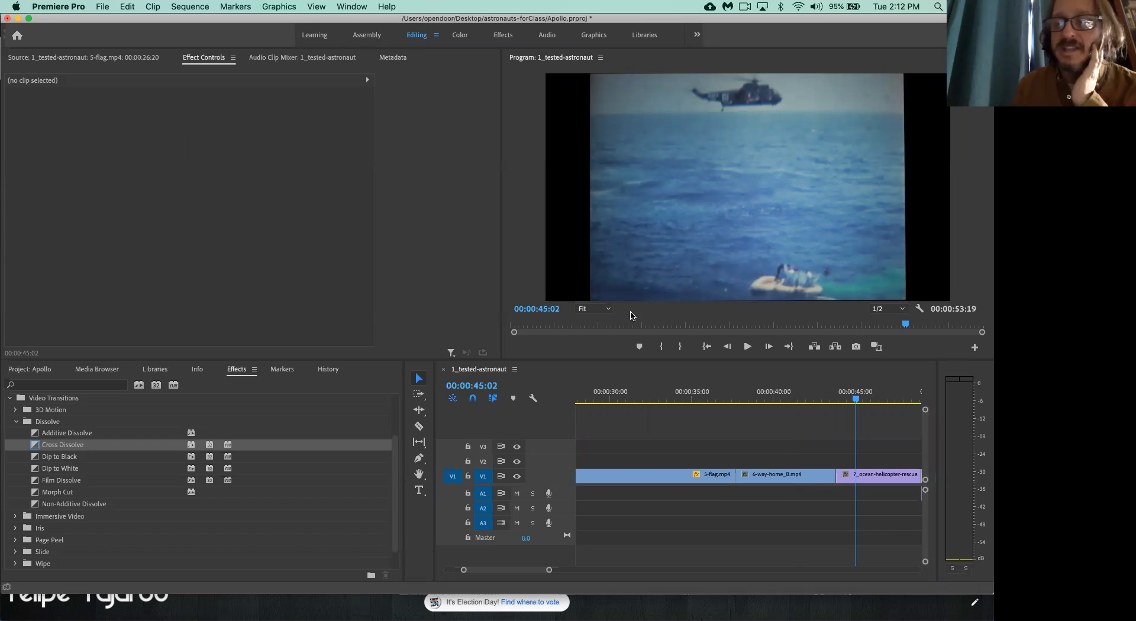
Replay the cut from 6-way-home_B to 7_ocean-helicopter-rescue several times, starting within the last seconds of 6-way-home_B.
{"action": "left_click", "coordinate": [795, 400]}
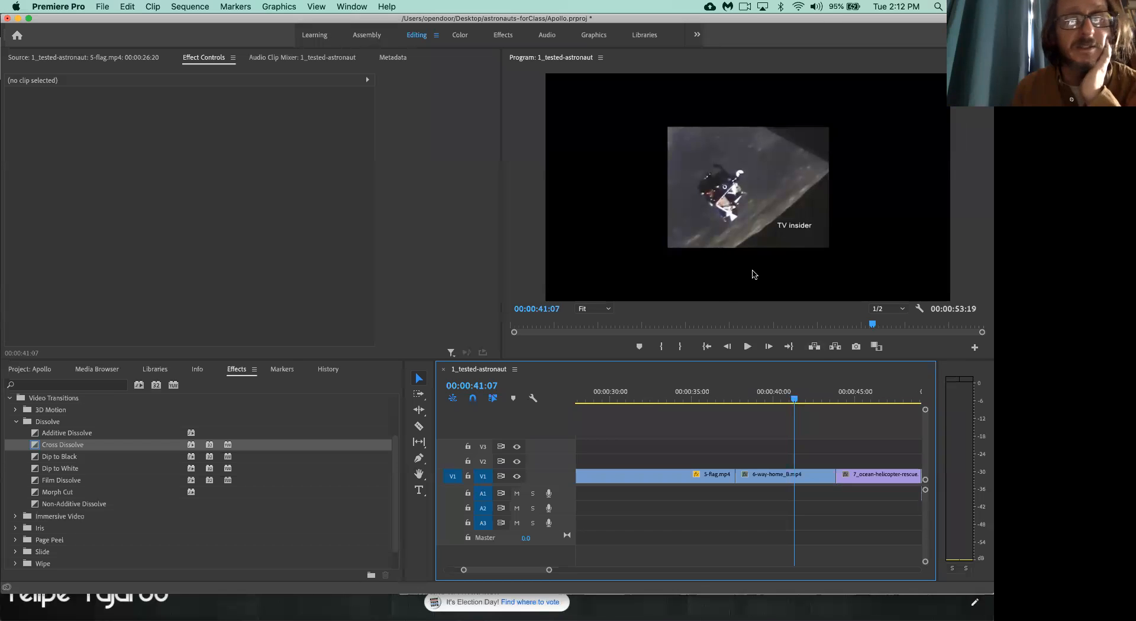
{"action": "key", "text": "space"}
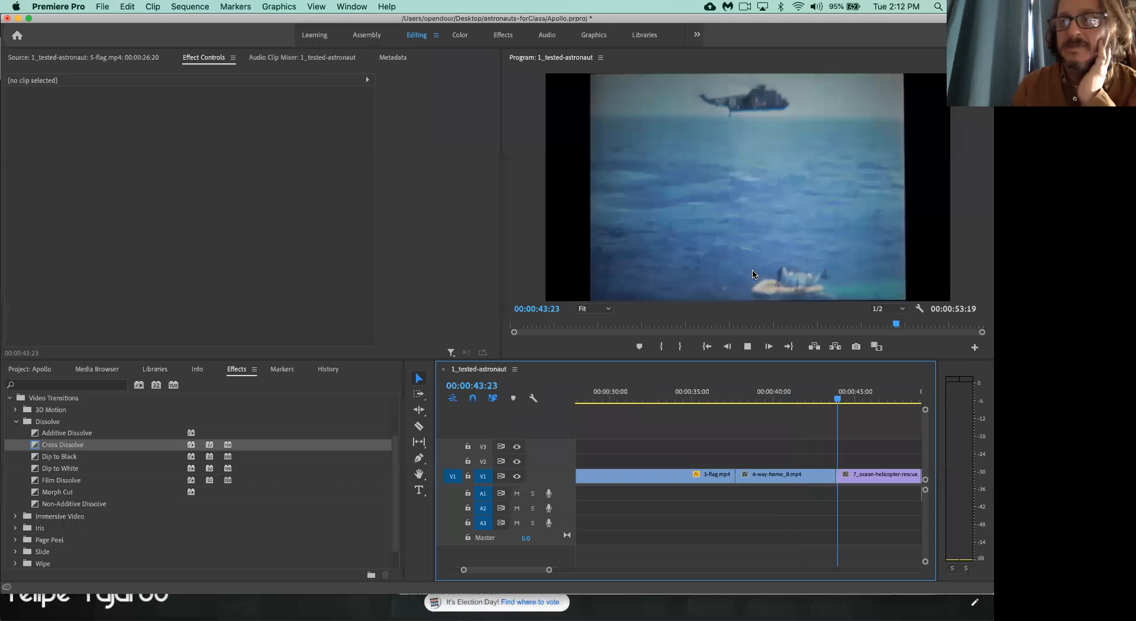
{"action": "key", "text": "space"}
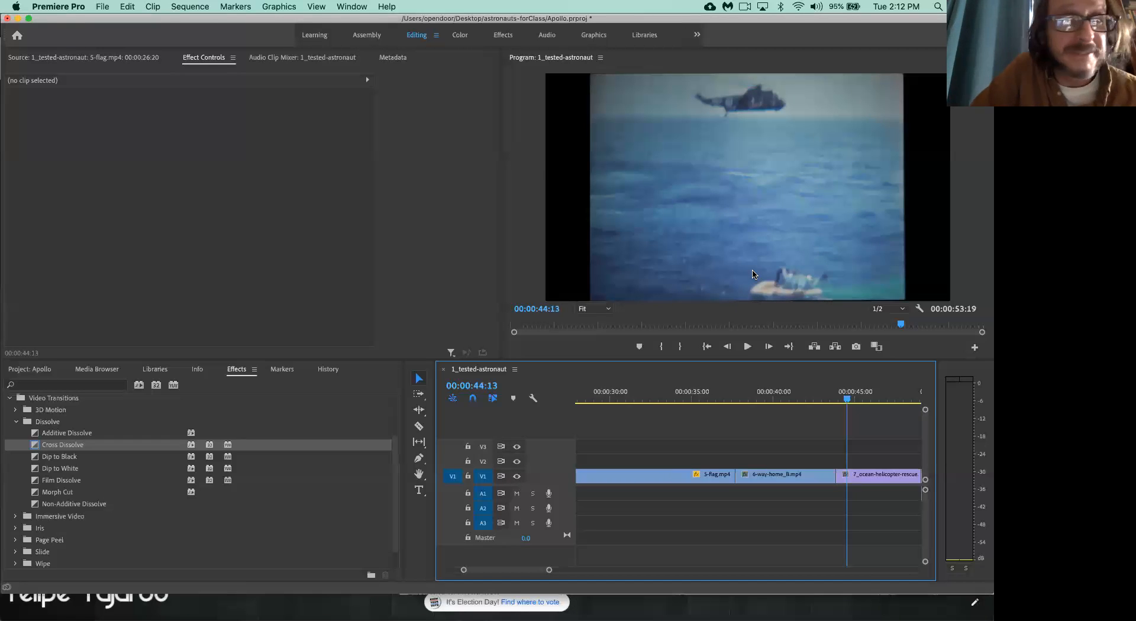
{"action": "left_click", "coordinate": [787, 399]}
{"action": "key", "text": "space"}
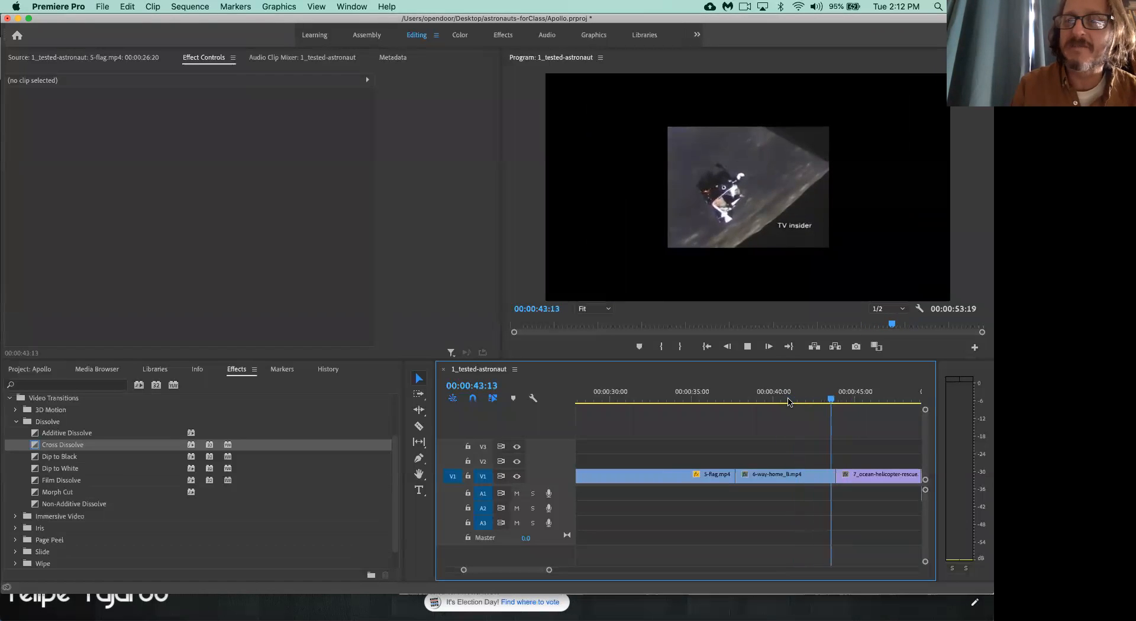
{"action": "key", "text": "space"}
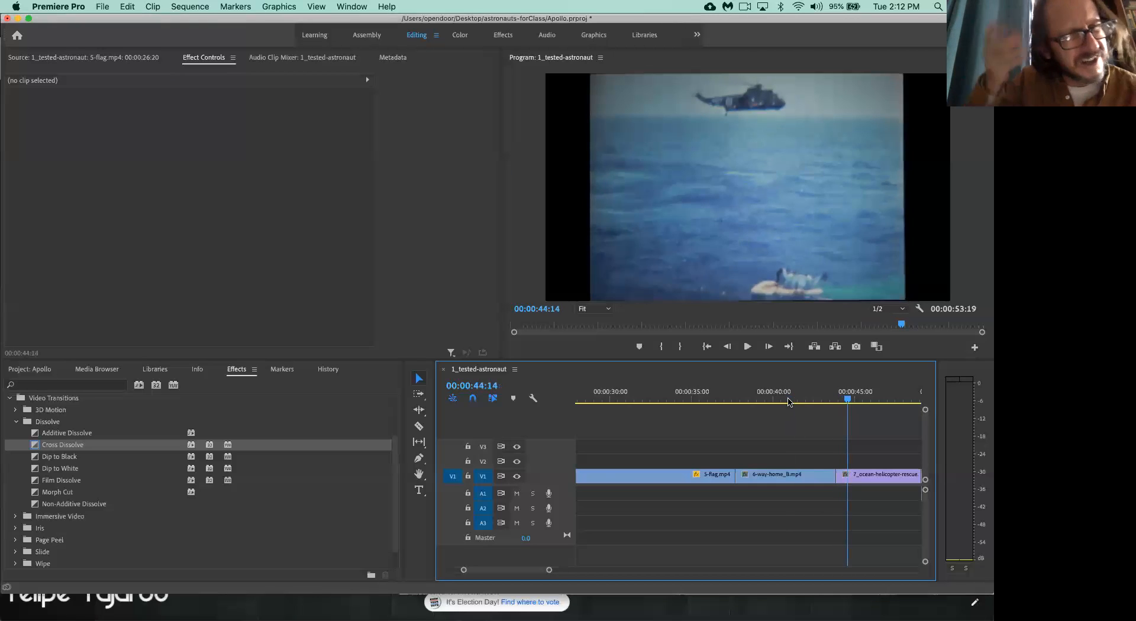
{"action": "left_click", "coordinate": [807, 401]}
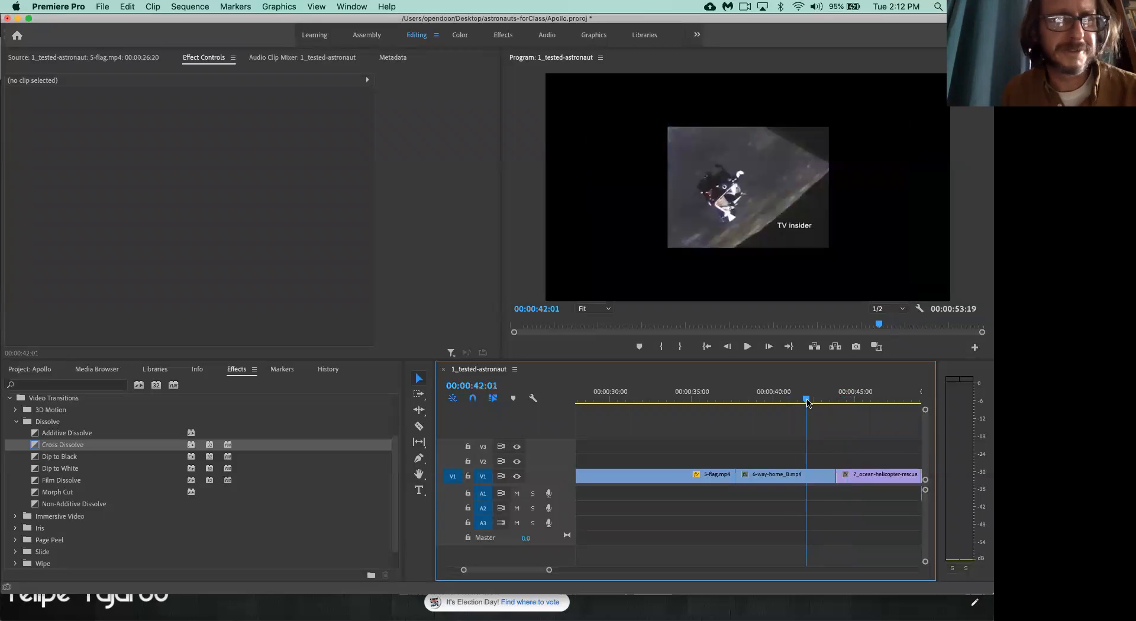
{"action": "left_click", "coordinate": [861, 397]}
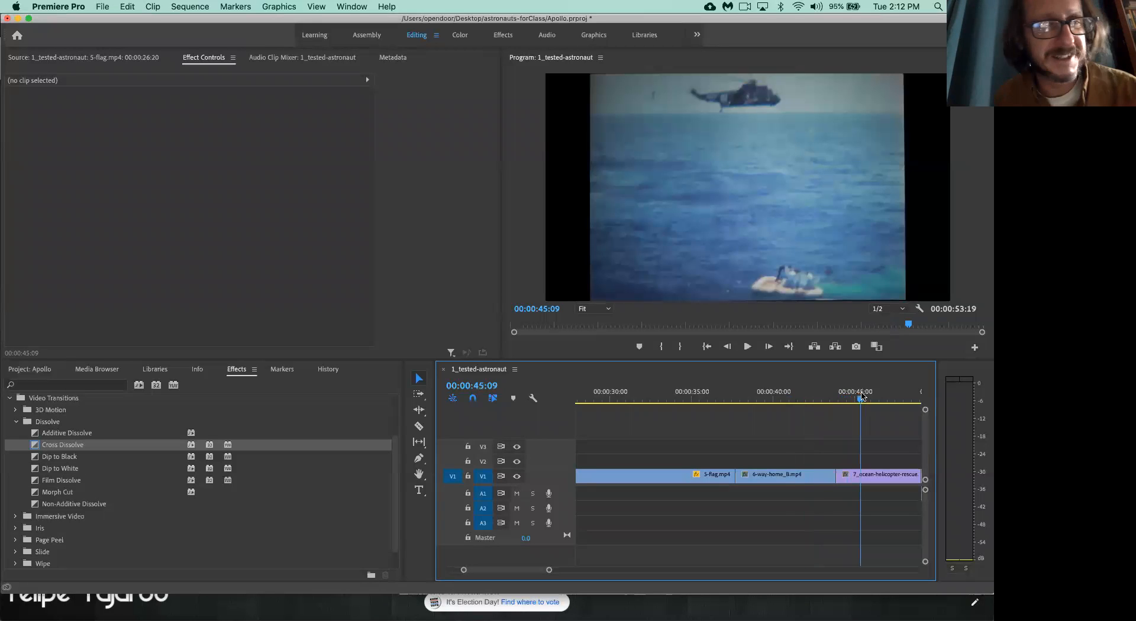
{"action": "left_click", "coordinate": [795, 401]}
{"action": "key", "text": "space"}
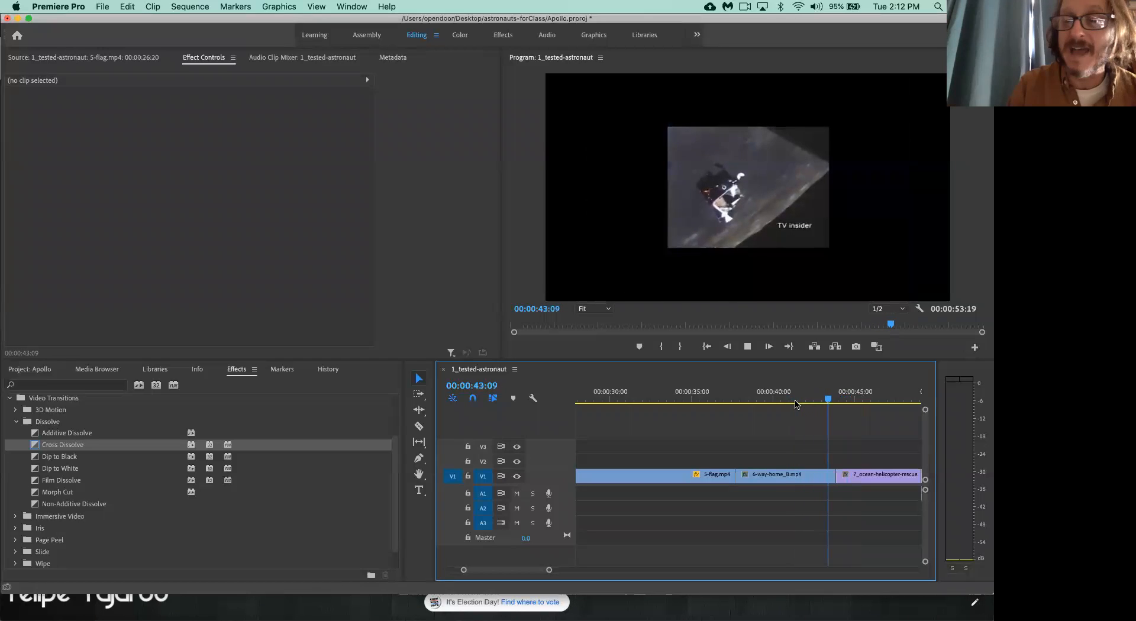
{"action": "key", "text": "space"}
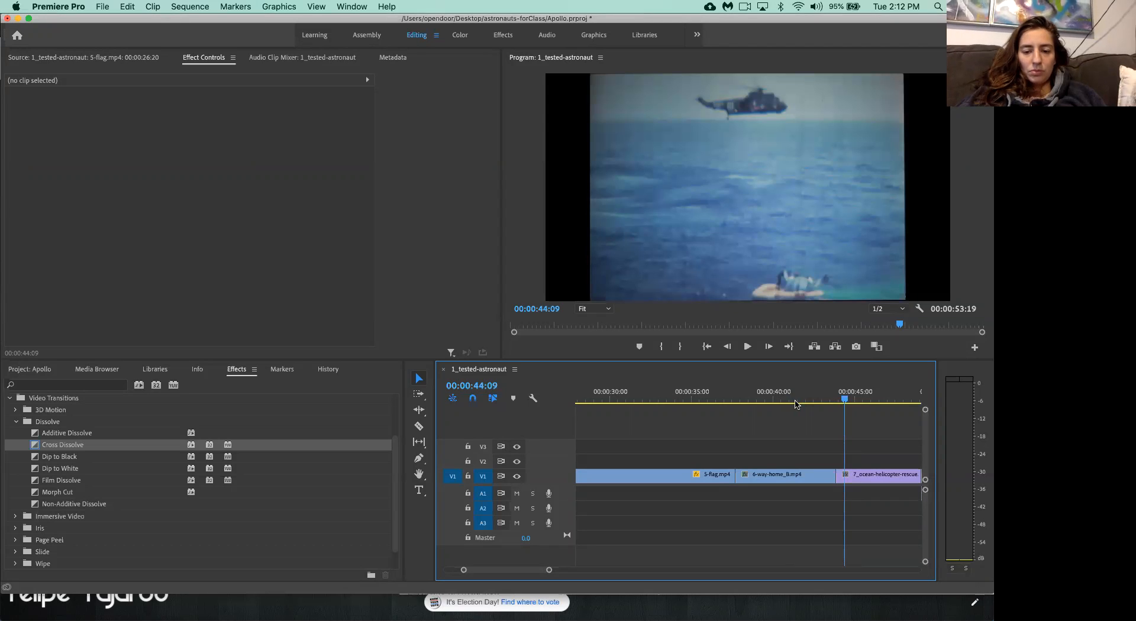
Play through to the end of the sequence and extend the end of the 8_ocean-rescue-closeup clip to 00:00:55:12.
{"action": "key", "text": "space"}
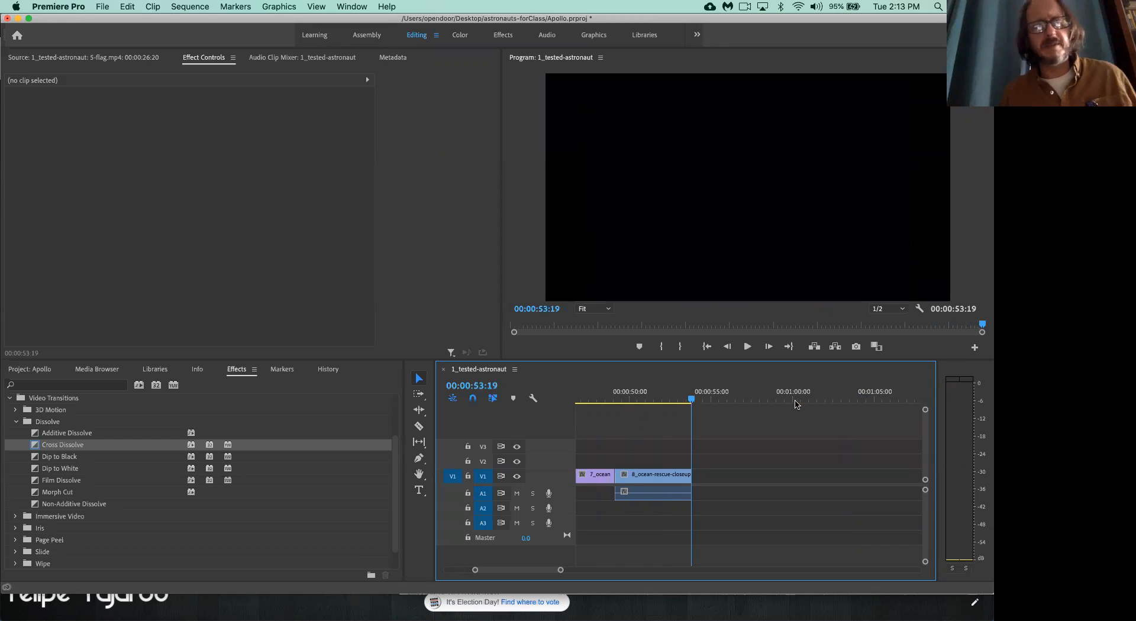
{"action": "left_click", "coordinate": [605, 401]}
{"action": "key", "text": "space"}
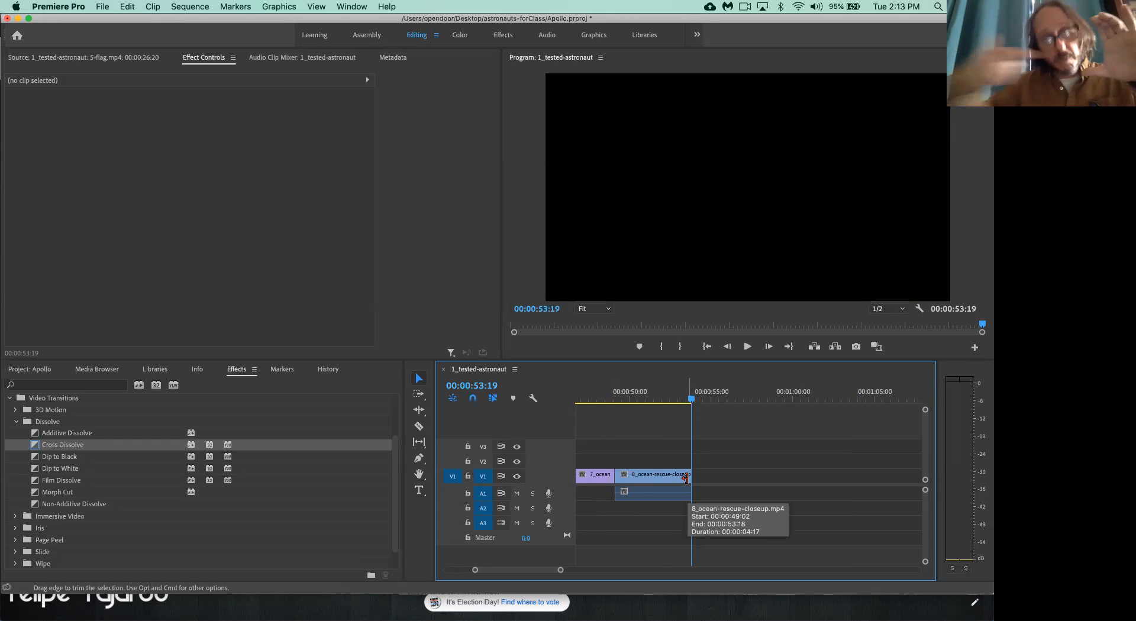
{"action": "left_click_drag", "start_coordinate": [687, 476], "coordinate": [715, 477]}
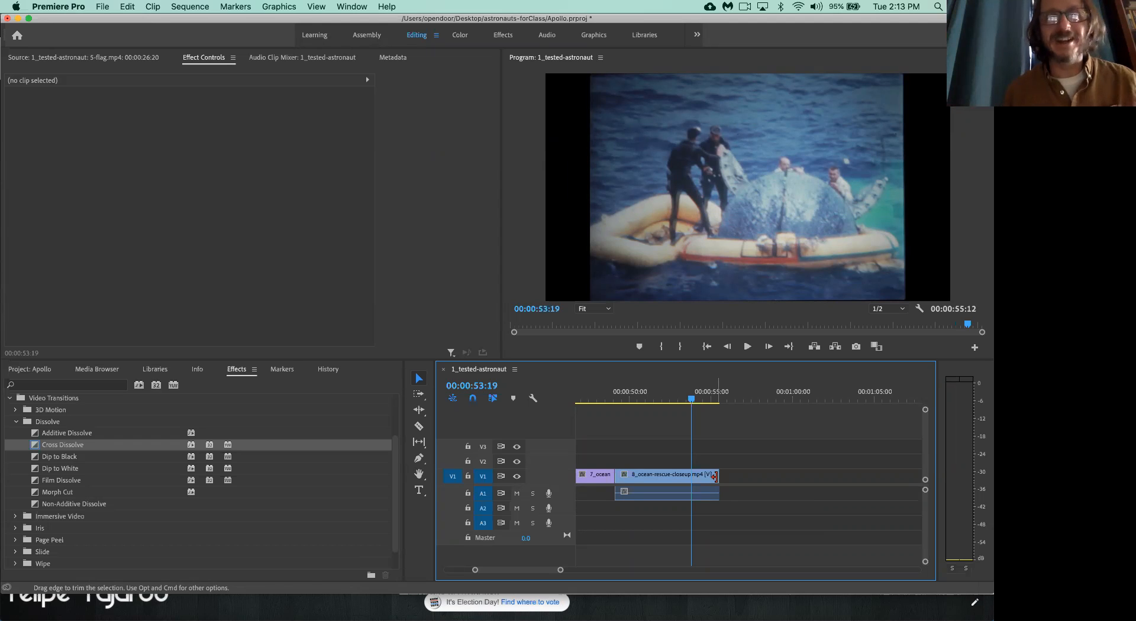
Play the sequence from its beginning into the second clip, and scrub back to 00:00:05:20.
{"action": "scroll", "coordinate": [665, 453], "scroll_direction": "left", "scroll_amount": 10}
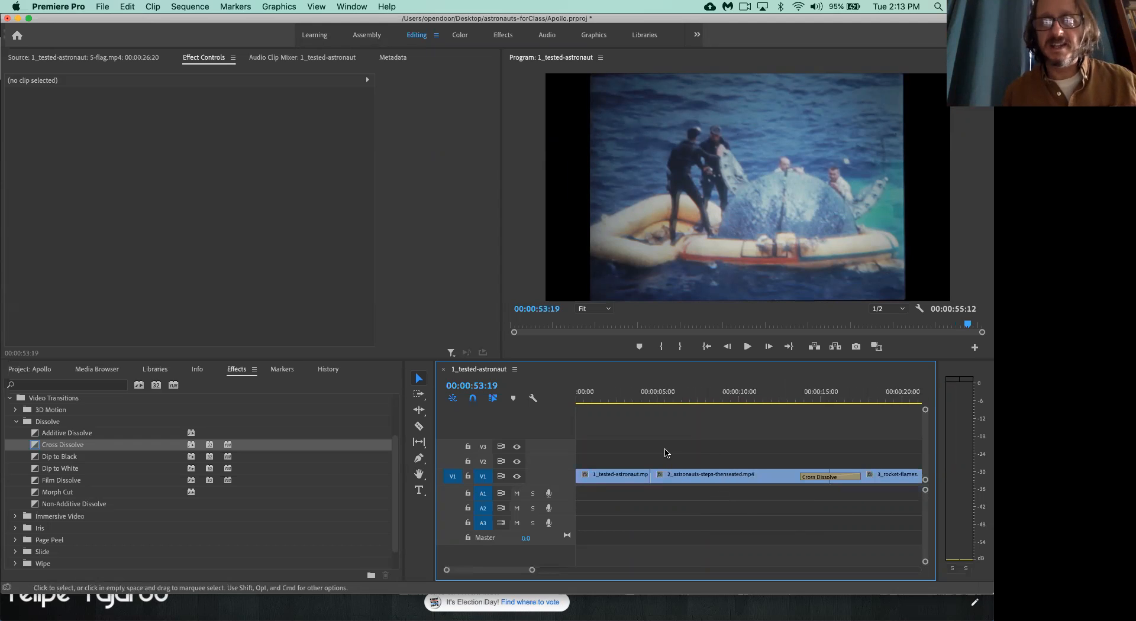
{"action": "left_click_drag", "start_coordinate": [609, 407], "coordinate": [520, 400]}
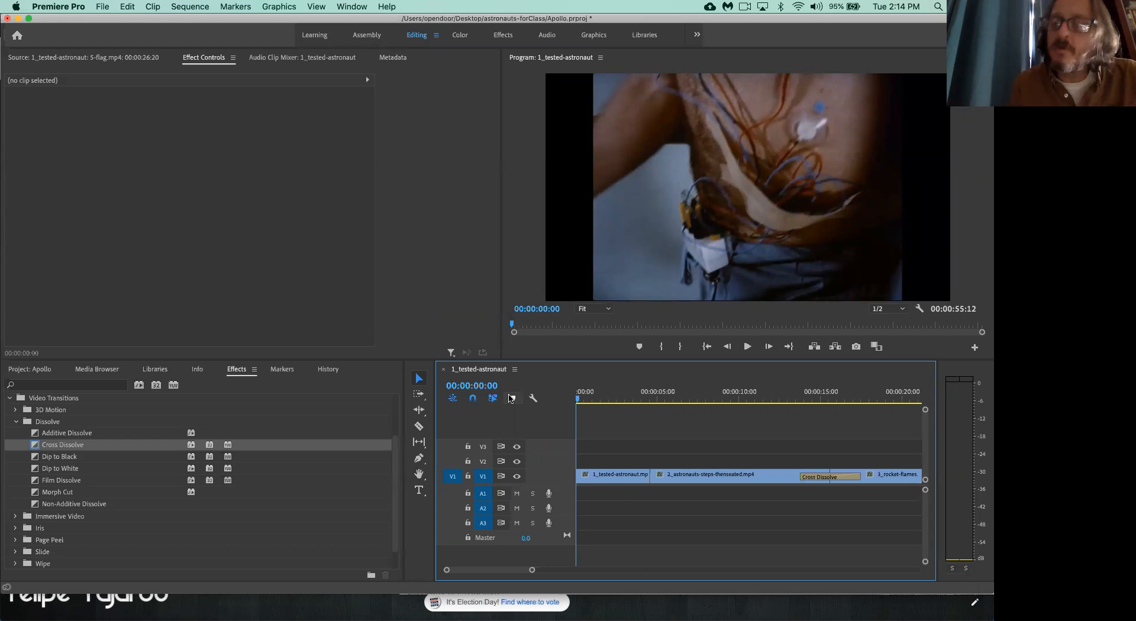
{"action": "key", "text": "space"}
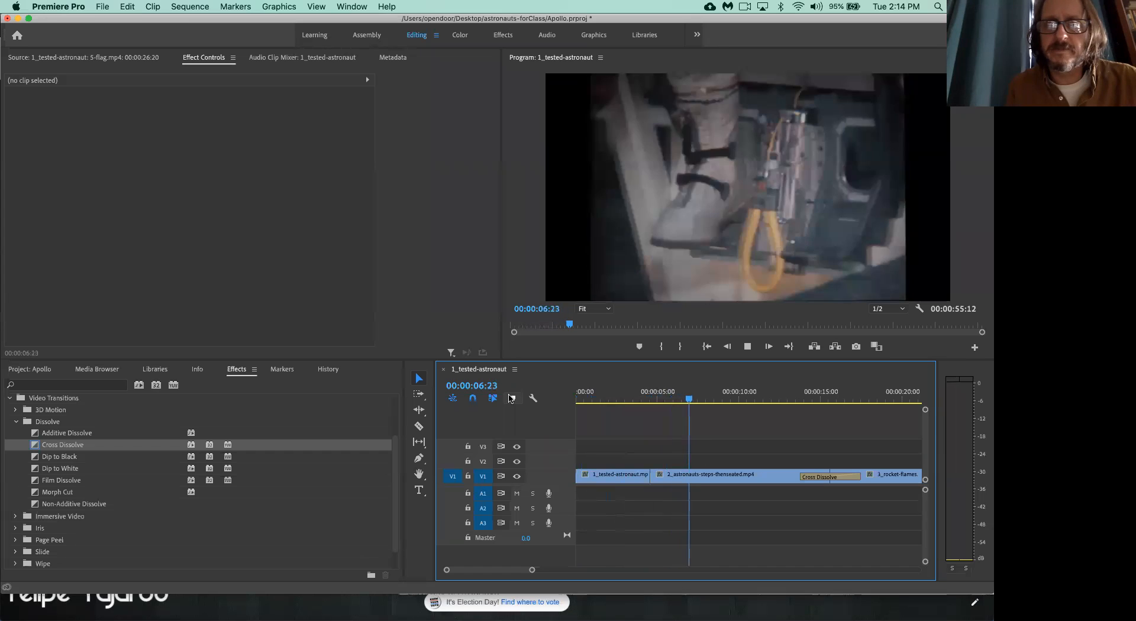
{"action": "key", "text": "space"}
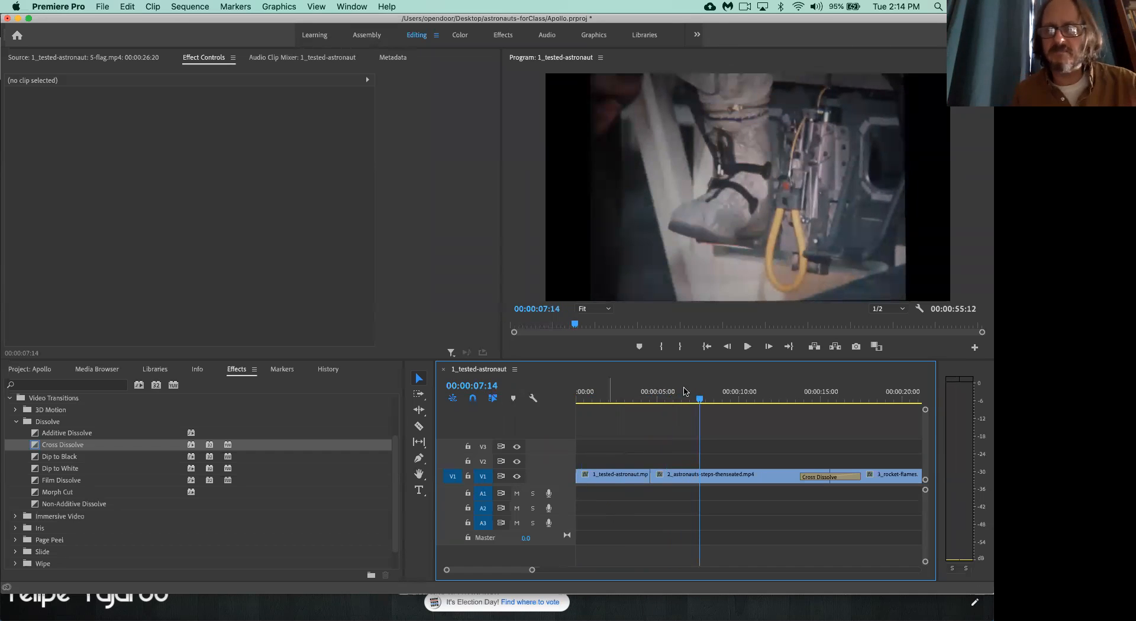
{"action": "left_click_drag", "start_coordinate": [698, 404], "coordinate": [670, 405]}
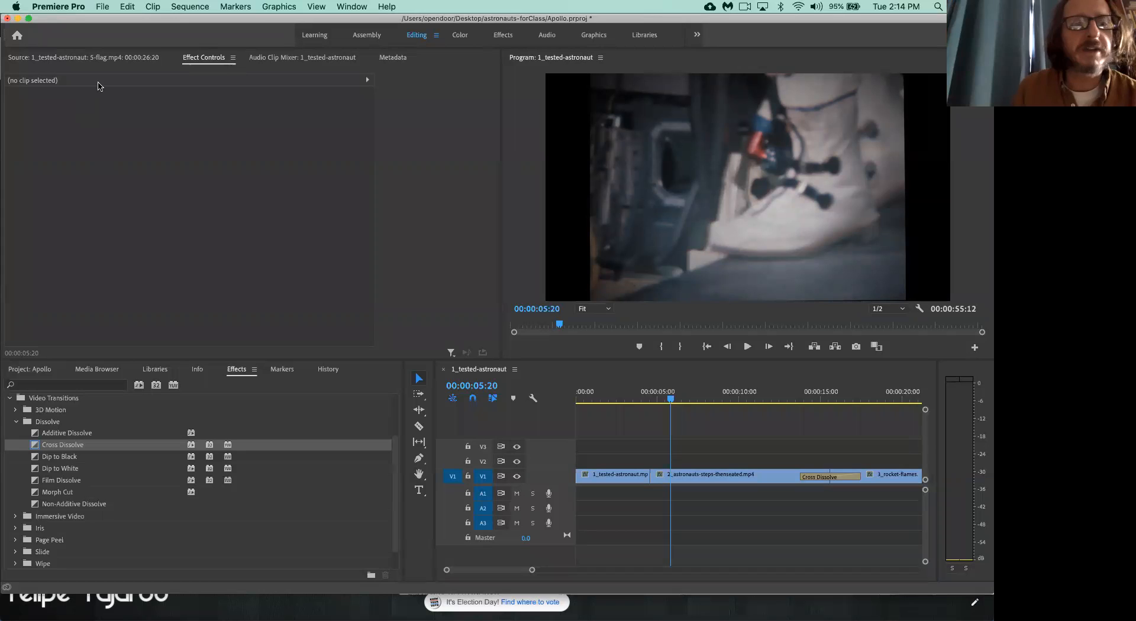
Create a legacy title named Title 01 at 1920 × 1080, 24.00 fps, with square pixels.
{"action": "left_click", "coordinate": [103, 7]}
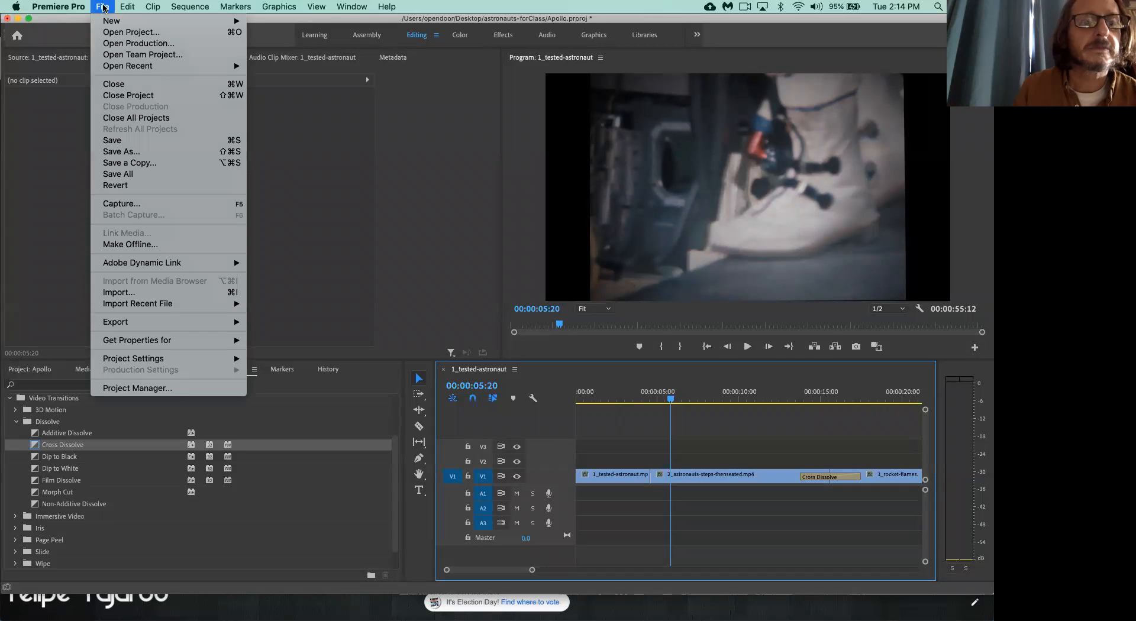
{"action": "mouse_move", "coordinate": [113, 24]}
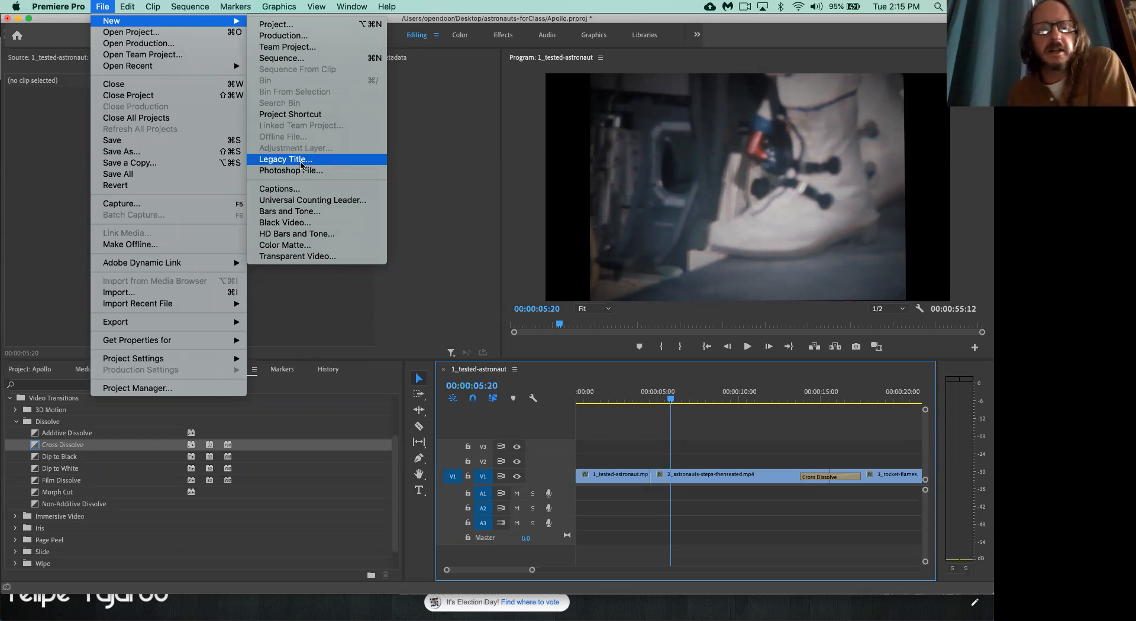
{"action": "left_click", "coordinate": [301, 163]}
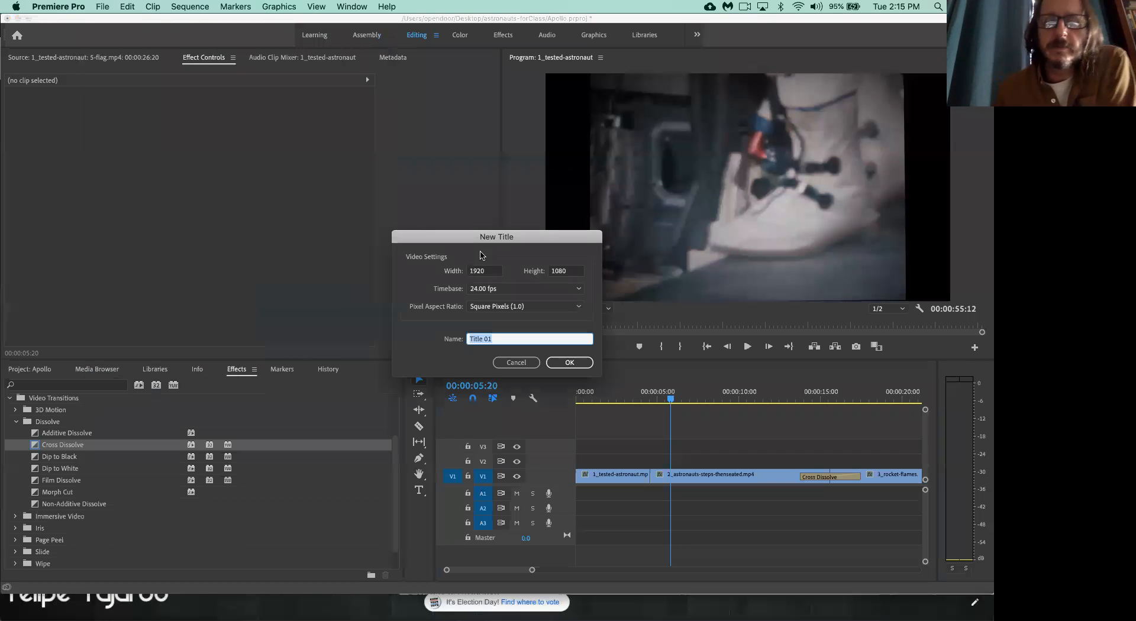
{"action": "left_click_drag", "start_coordinate": [481, 238], "coordinate": [326, 196]}
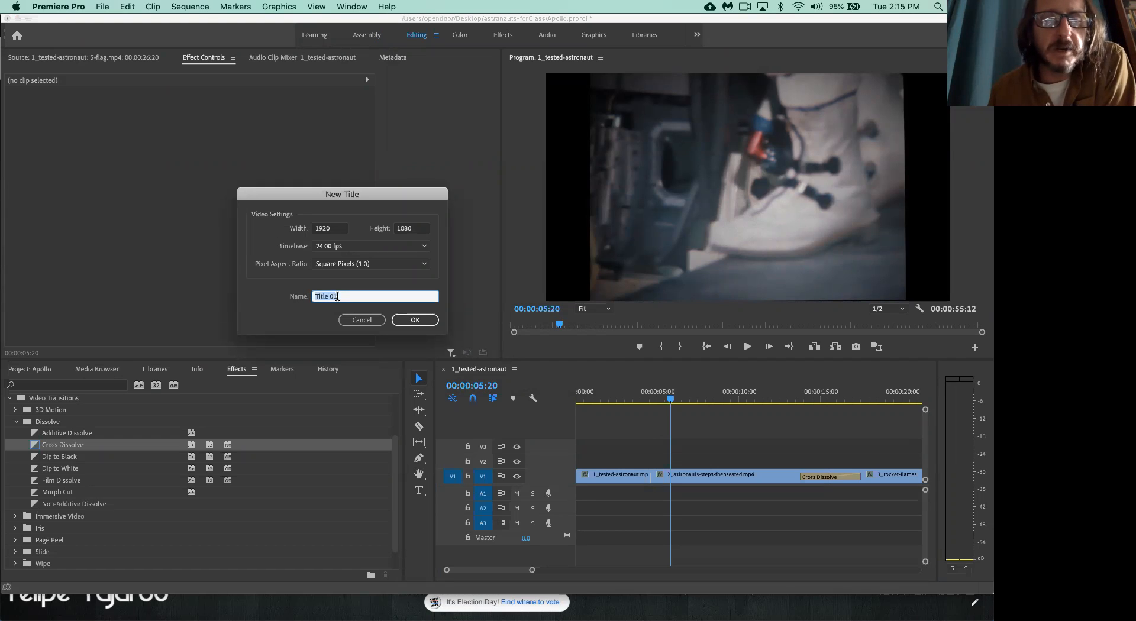
{"action": "left_click", "coordinate": [415, 320]}
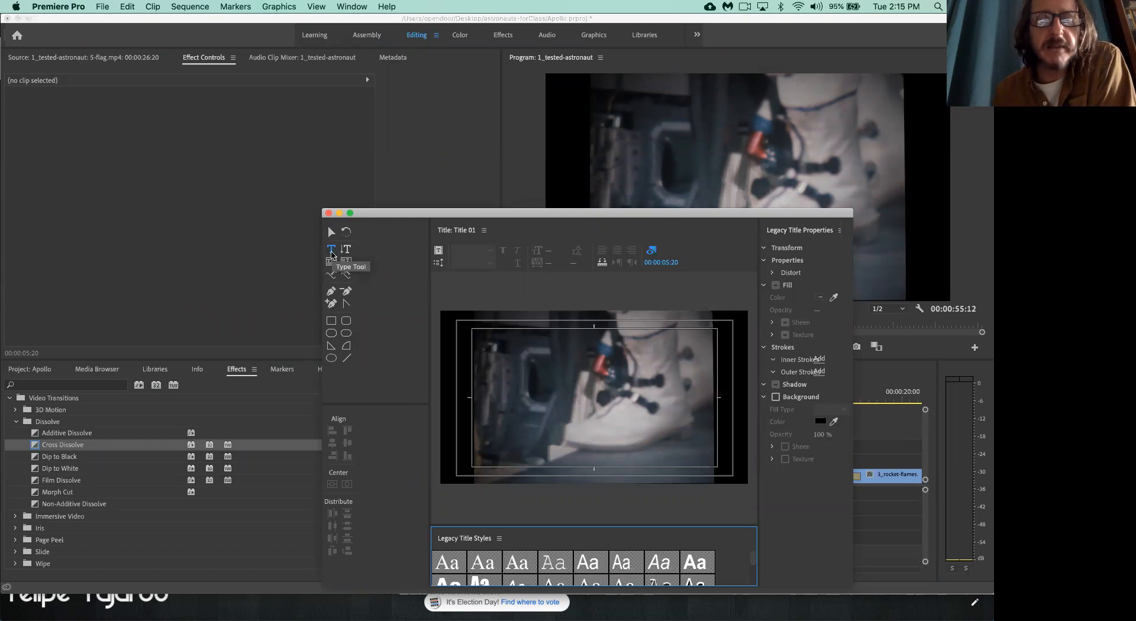
Add the text APOLLO to the title with the Type tool, over the upper-left part of the frame.
{"action": "left_click", "coordinate": [511, 370]}
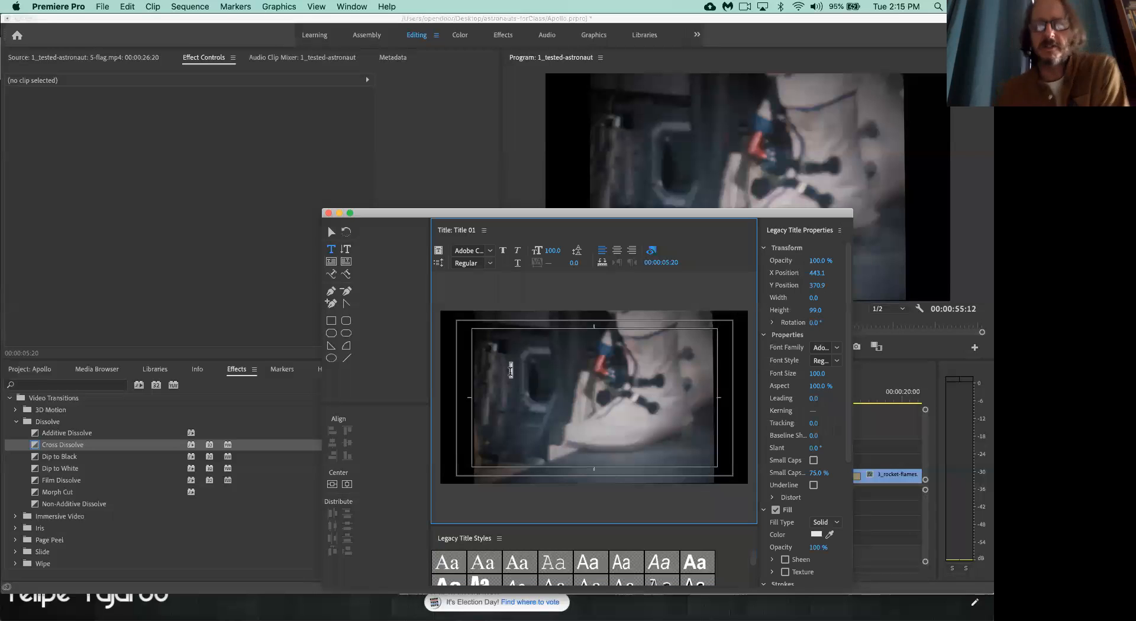
{"action": "type", "text": "A"}
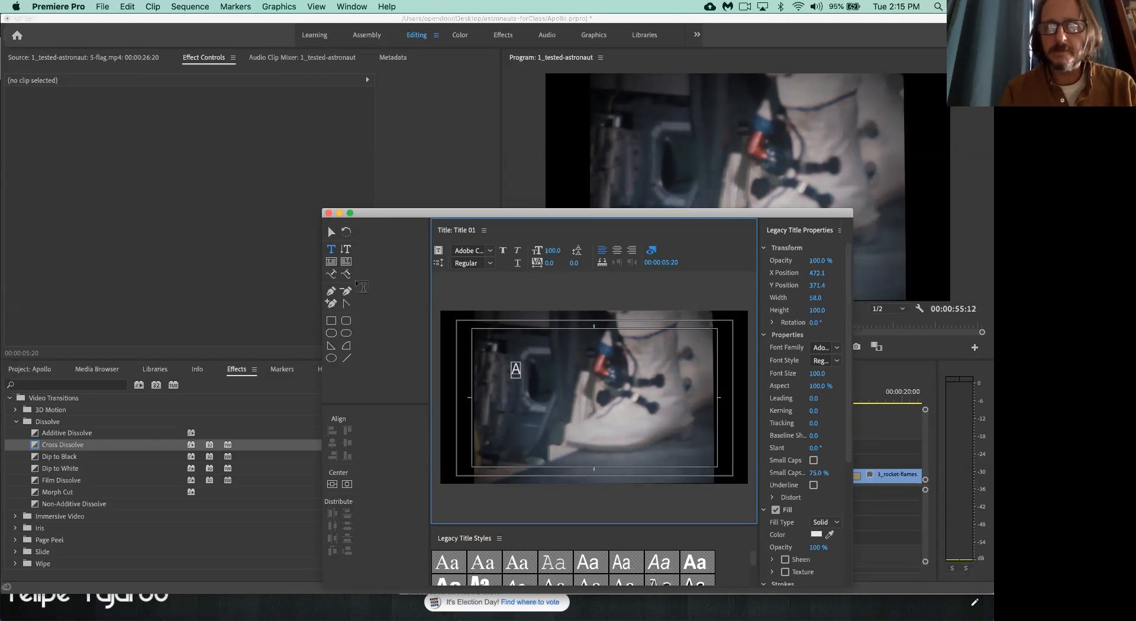
{"action": "type", "text": "P"}
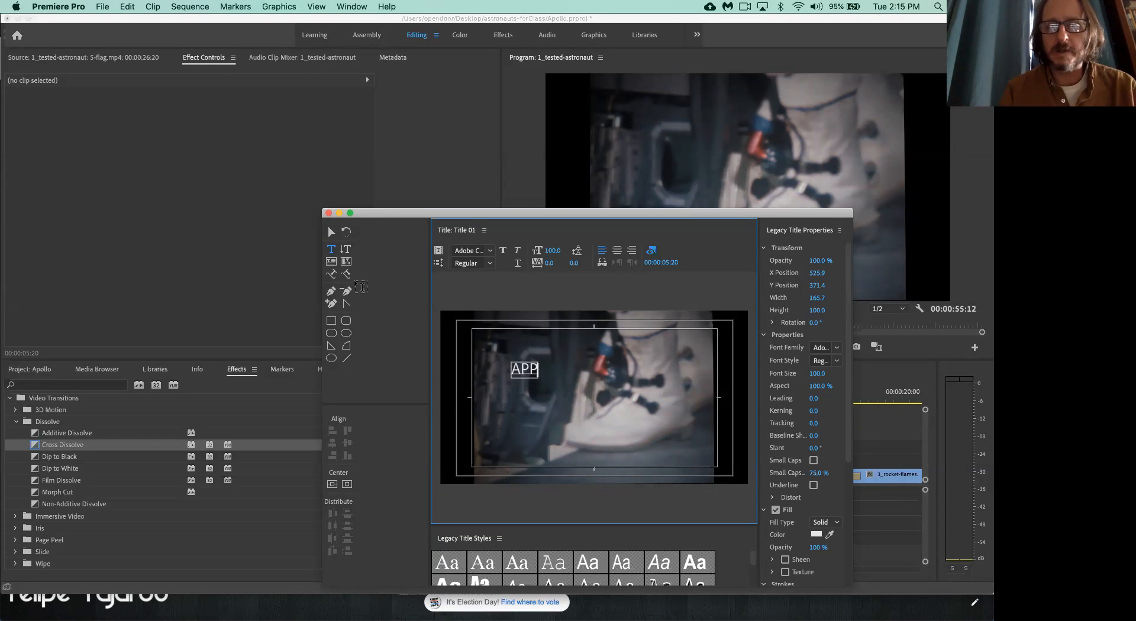
{"action": "type", "text": "OLLO"}
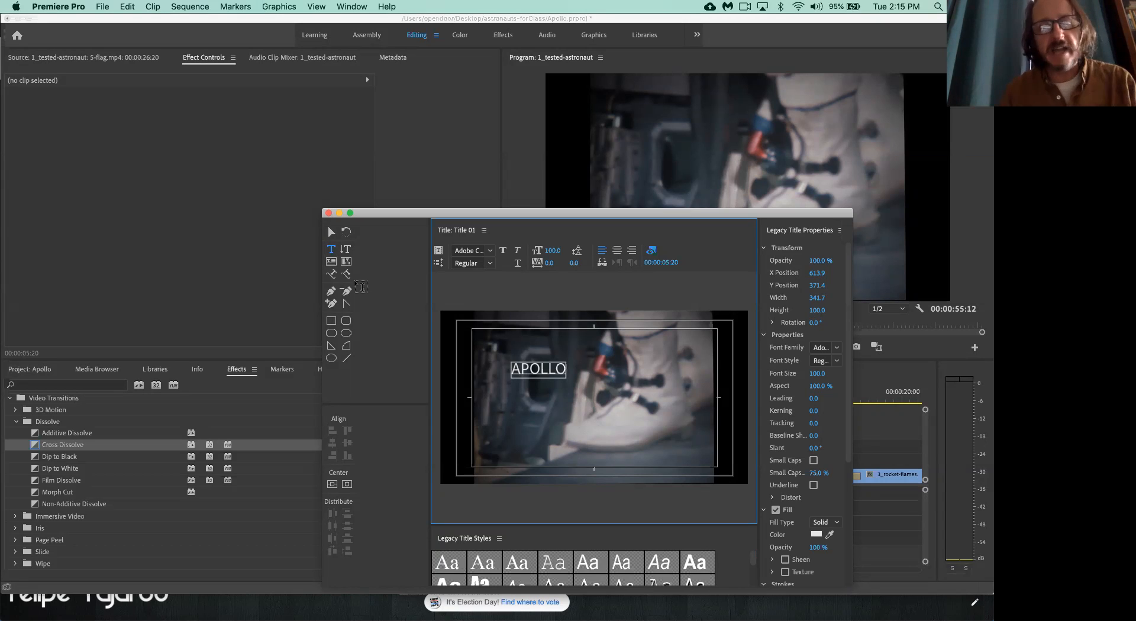
{"action": "type", "text": "MO"}
{"action": "key", "text": "BackSpace"}
{"action": "key", "text": "BackSpace"}
{"action": "key", "text": "BackSpace"}
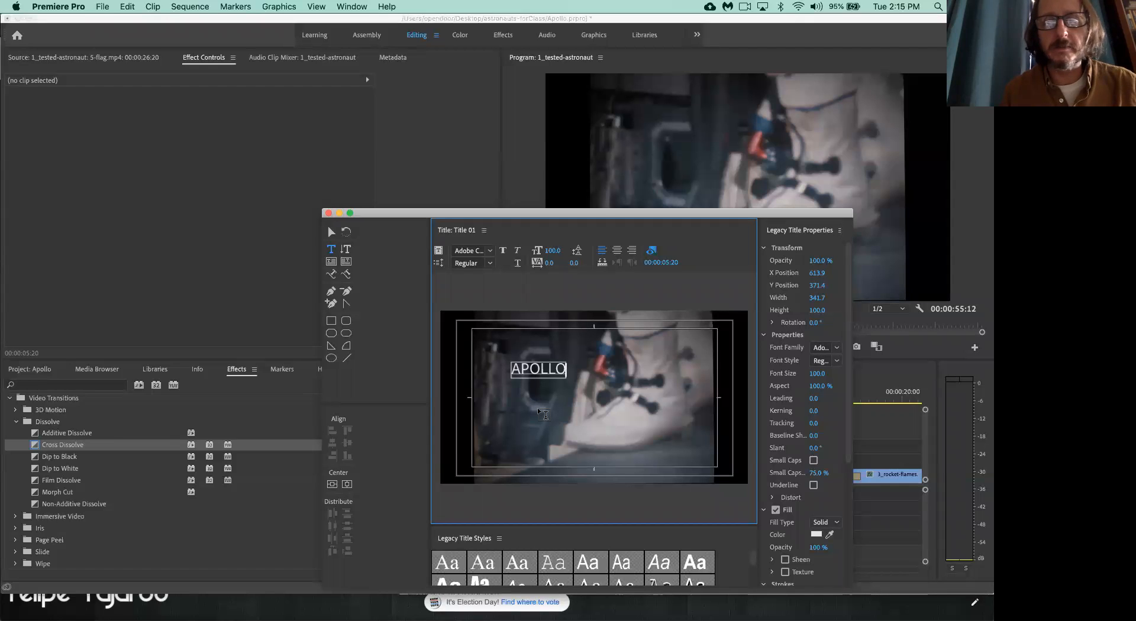
Set the font size of the APOLLO text to 252.
{"action": "left_click_drag", "start_coordinate": [501, 216], "coordinate": [434, 115]}
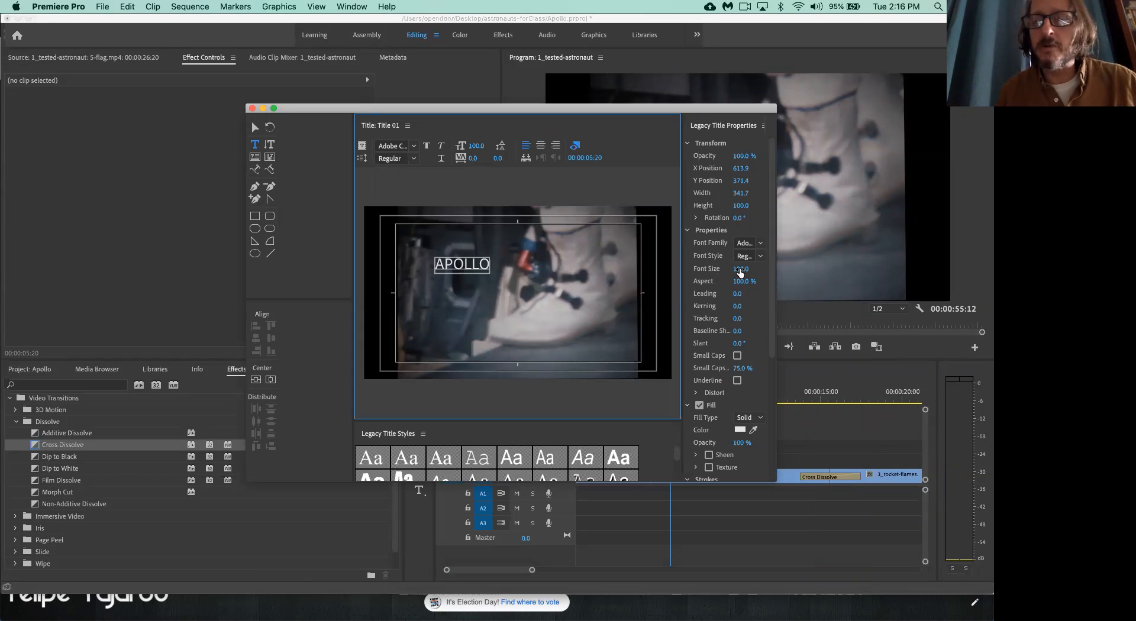
{"action": "left_click_drag", "start_coordinate": [740, 271], "coordinate": [830, 271]}
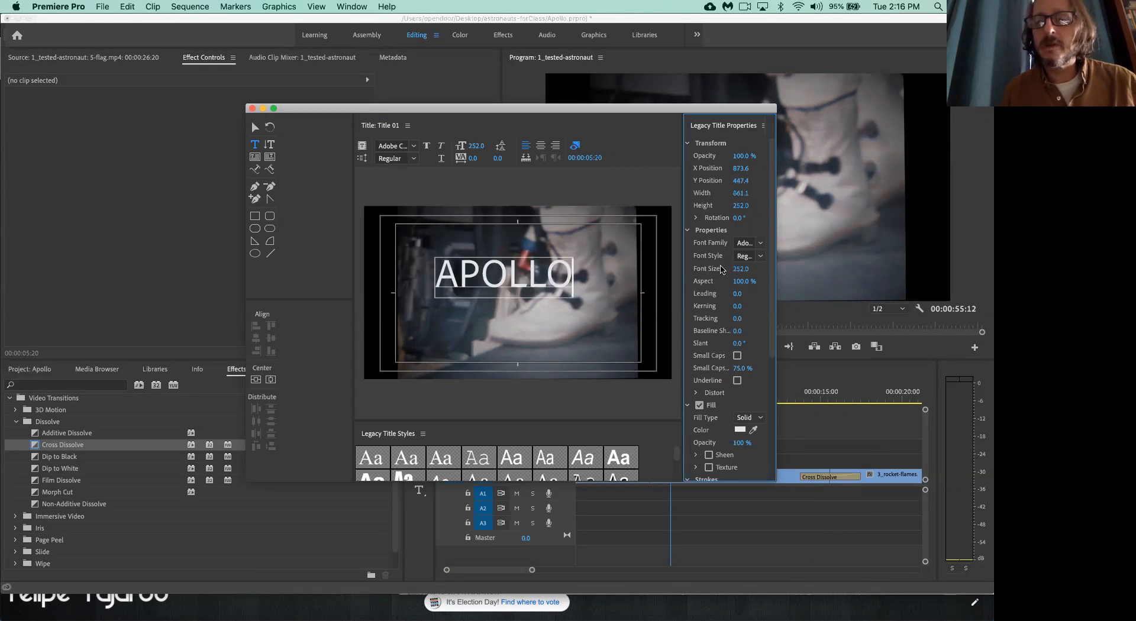
{"action": "left_click", "coordinate": [688, 230]}
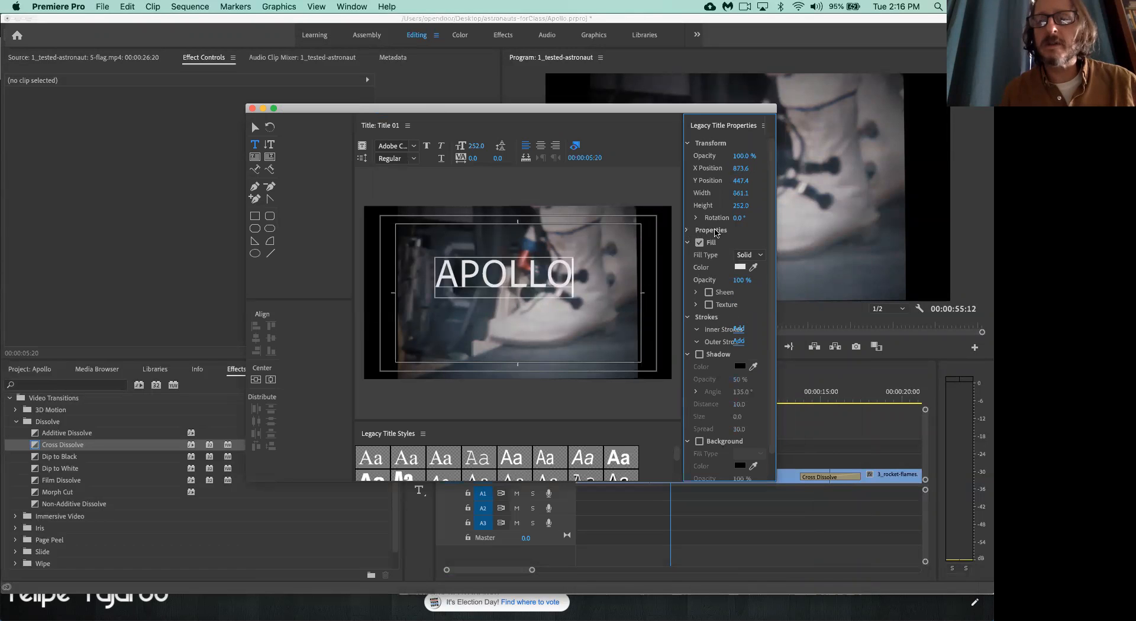
{"action": "left_click", "coordinate": [688, 231]}
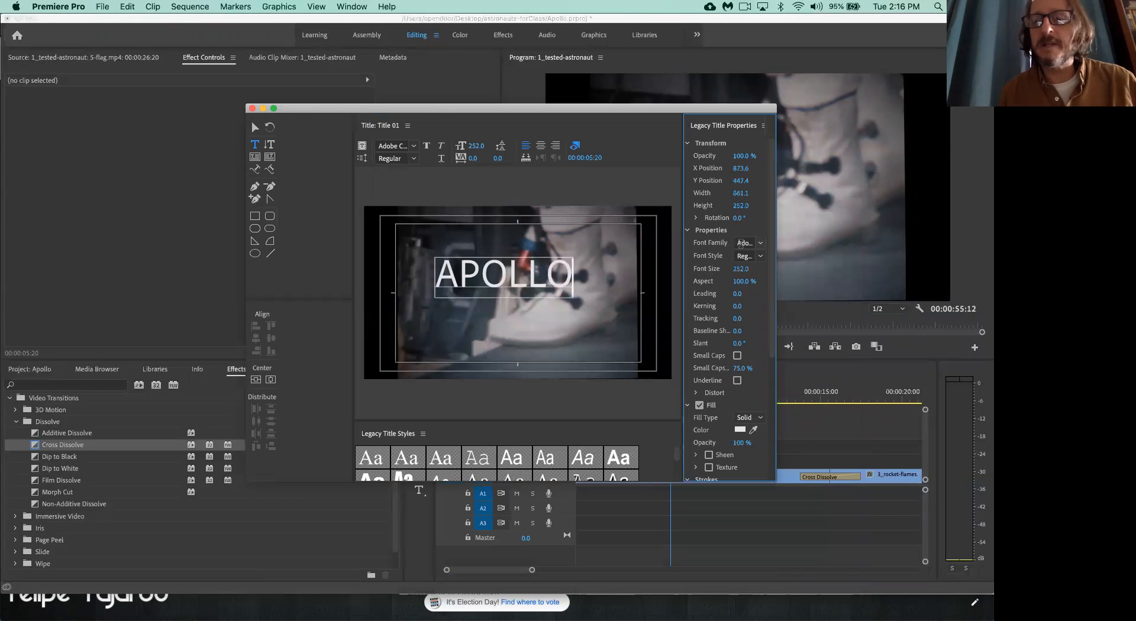
Browse through the font families for the APOLLO text and set it to Arial Rounded, Regular.
{"action": "left_click", "coordinate": [741, 243]}
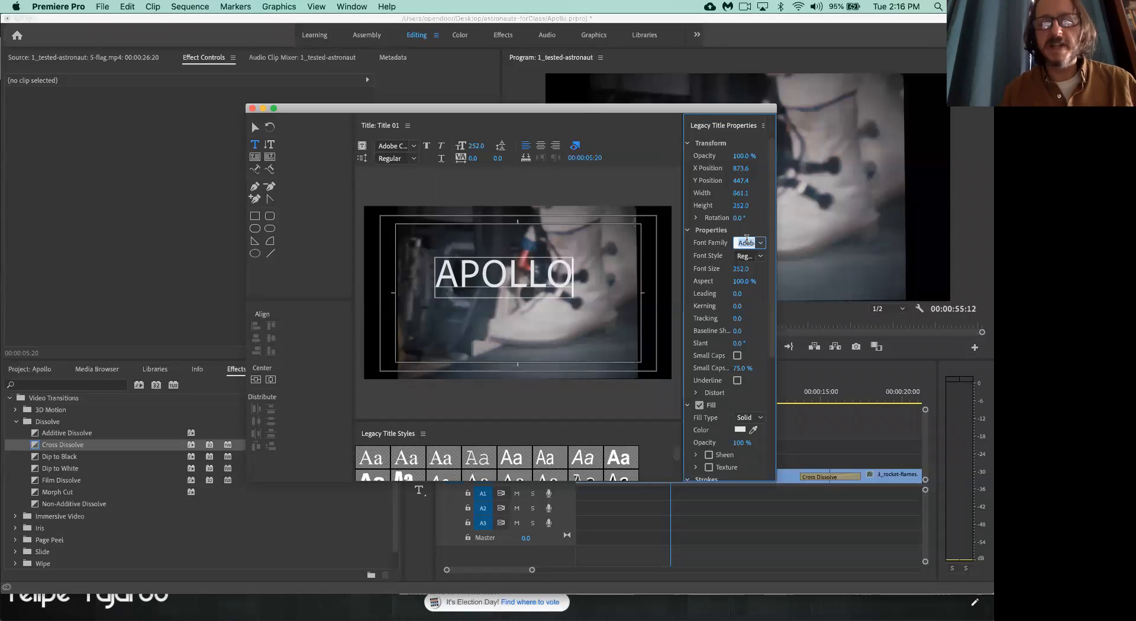
{"action": "key", "text": "Down"}
{"action": "key", "text": "Down"}
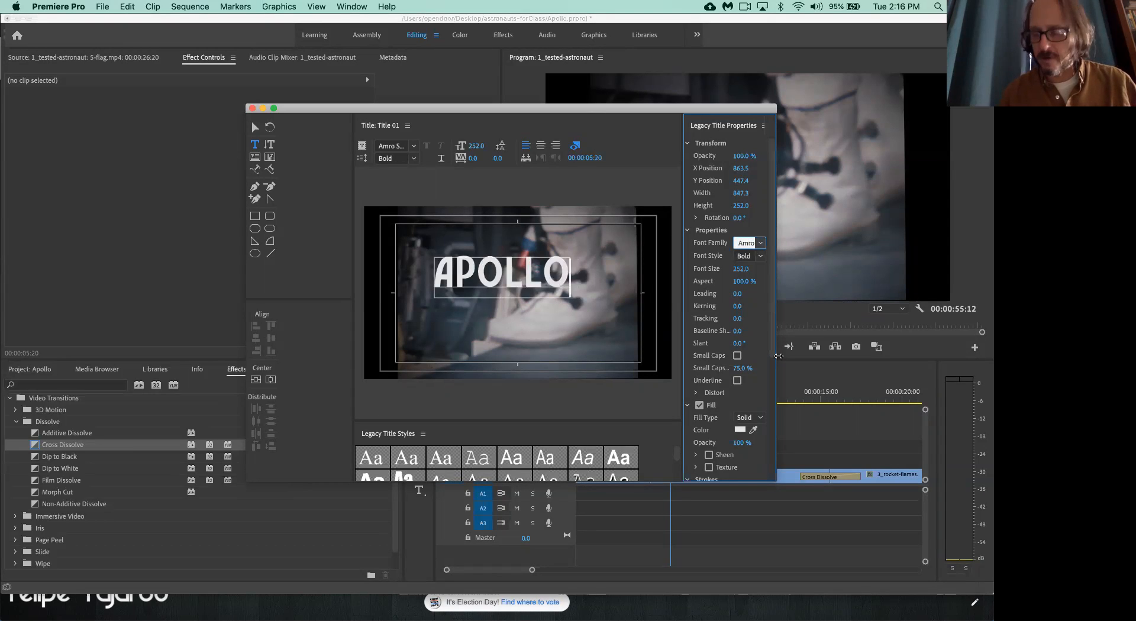
{"action": "key", "text": "Down"}
{"action": "key", "text": "Down"}
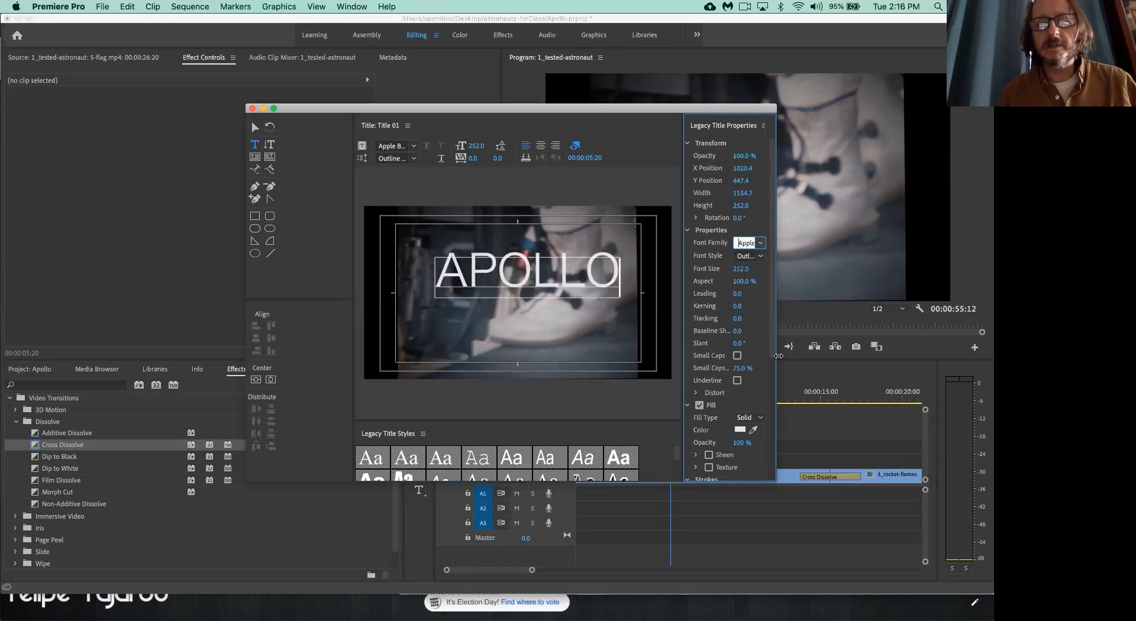
{"action": "key", "text": "Down"}
{"action": "key", "text": "Down"}
{"action": "key", "text": "Down"}
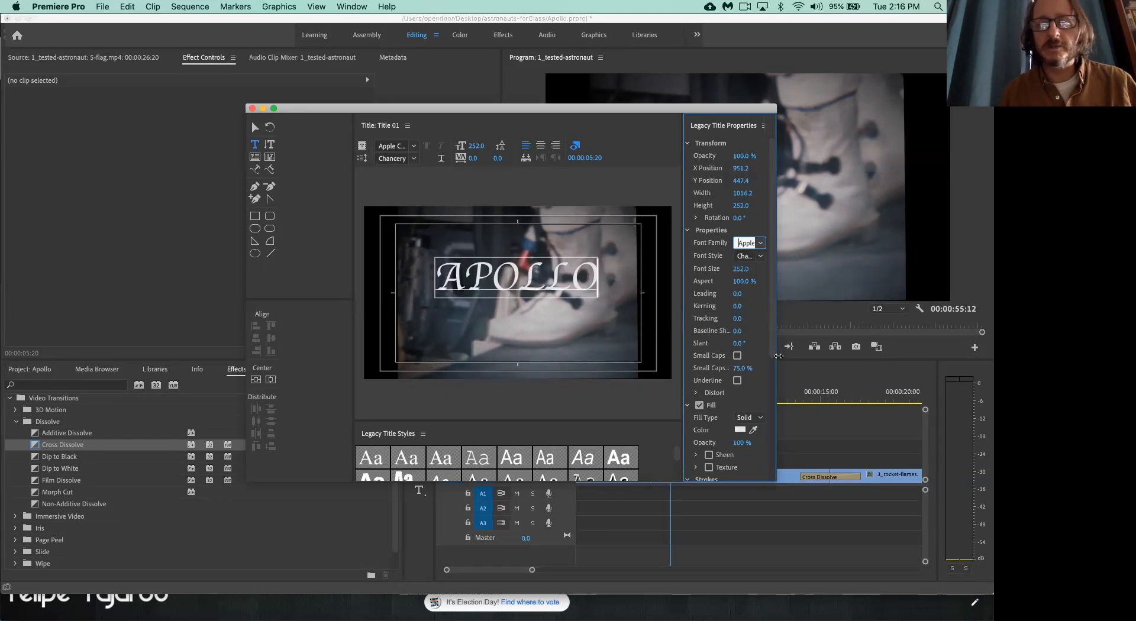
{"action": "key", "text": "Down"}
{"action": "key", "text": "Down"}
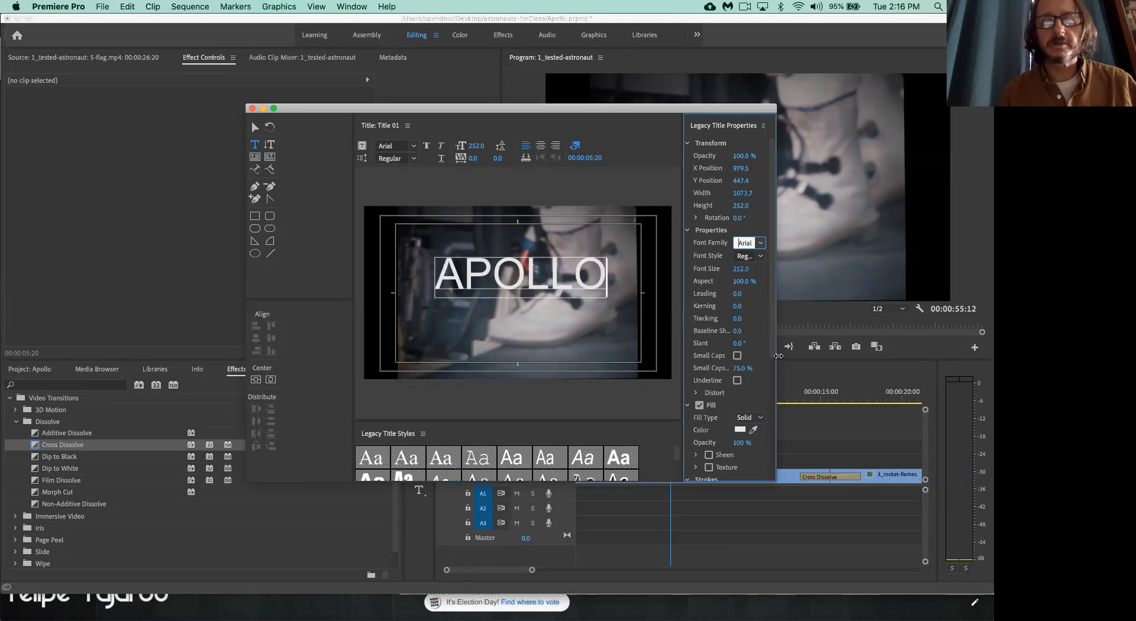
{"action": "key", "text": "Down"}
{"action": "key", "text": "Down"}
{"action": "key", "text": "Down"}
{"action": "key", "text": "Down"}
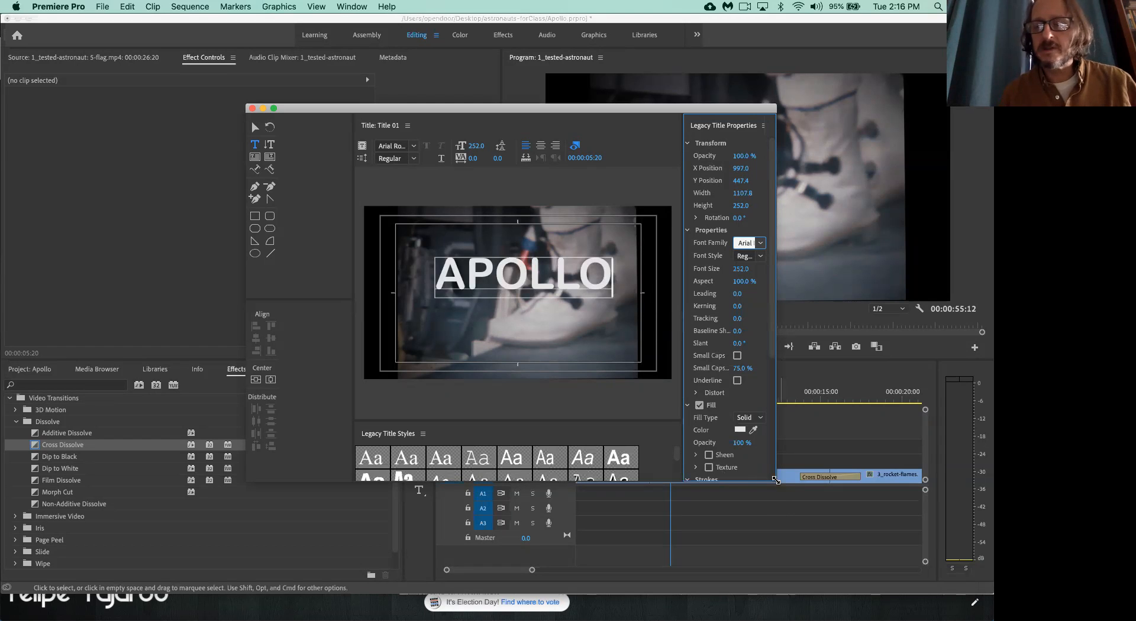
Try a dark red solid fill on the APOLLO text.
{"action": "left_click_drag", "start_coordinate": [776, 479], "coordinate": [847, 480]}
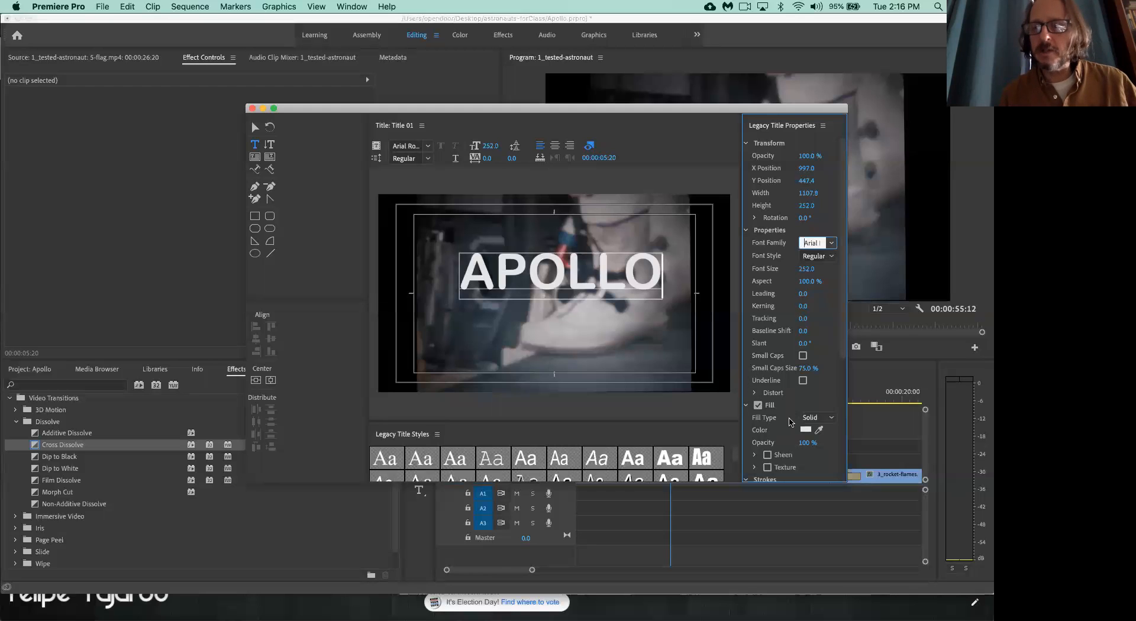
{"action": "left_click_drag", "start_coordinate": [839, 349], "coordinate": [841, 420]}
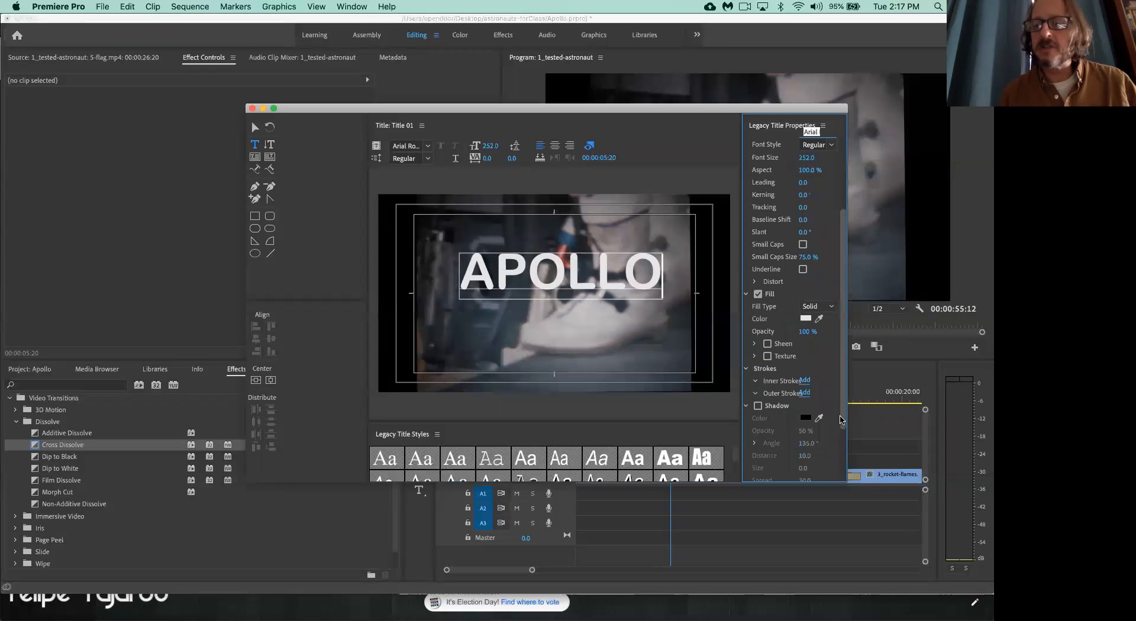
{"action": "left_click", "coordinate": [806, 320]}
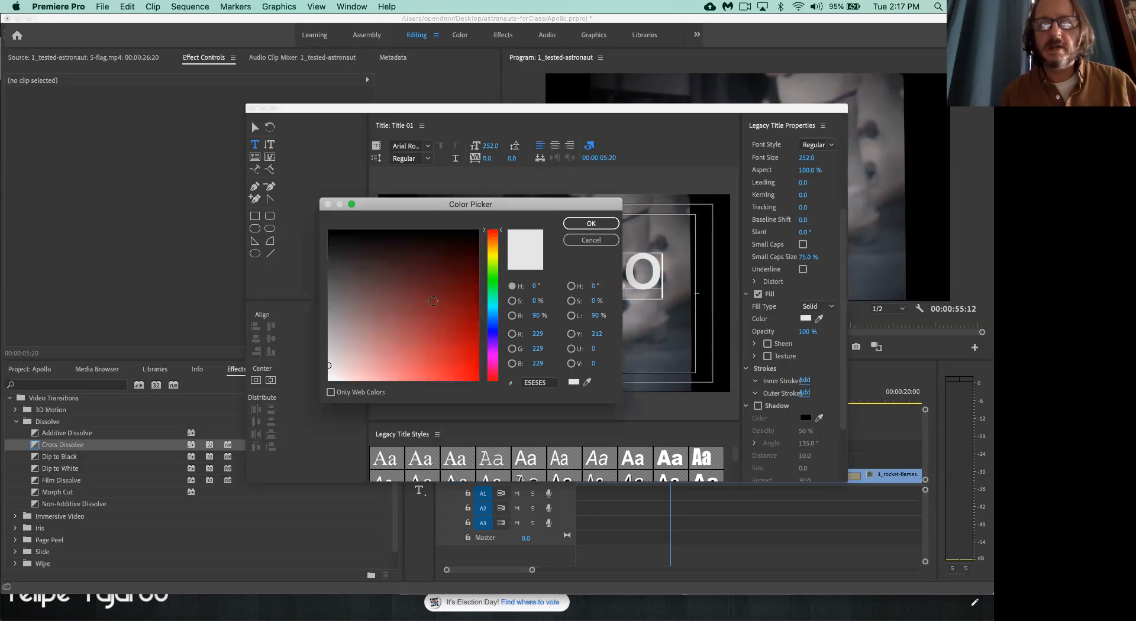
{"action": "left_click", "coordinate": [433, 301]}
{"action": "left_click", "coordinate": [589, 223]}
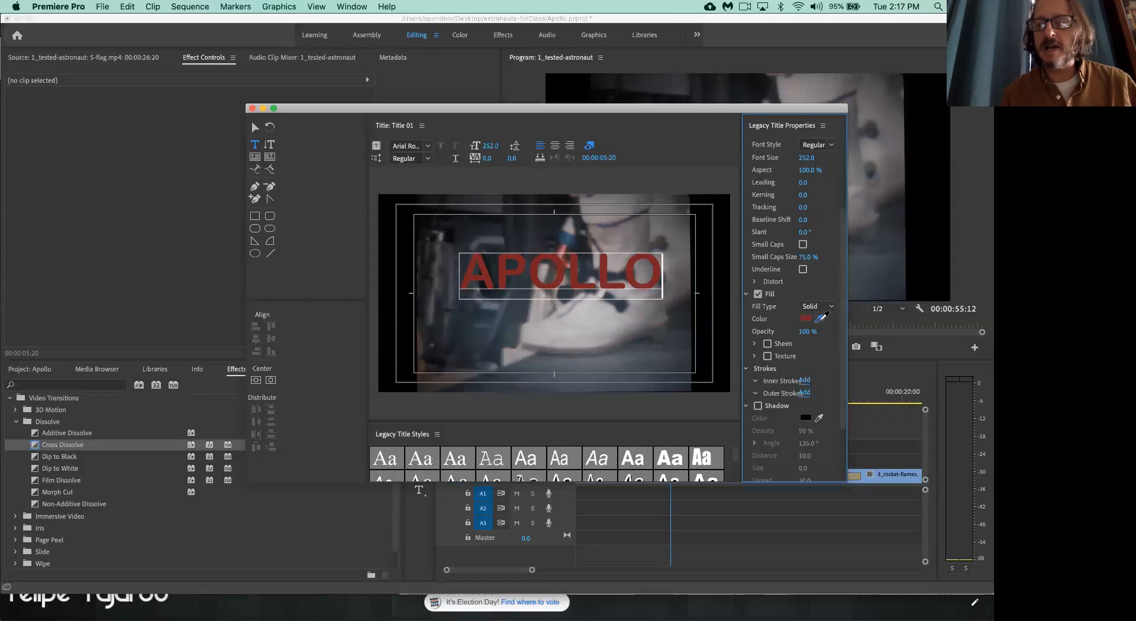
Sample a blue from the footage for the APOLLO fill and lighten it to a pale grey-blue.
{"action": "left_click", "coordinate": [570, 332]}
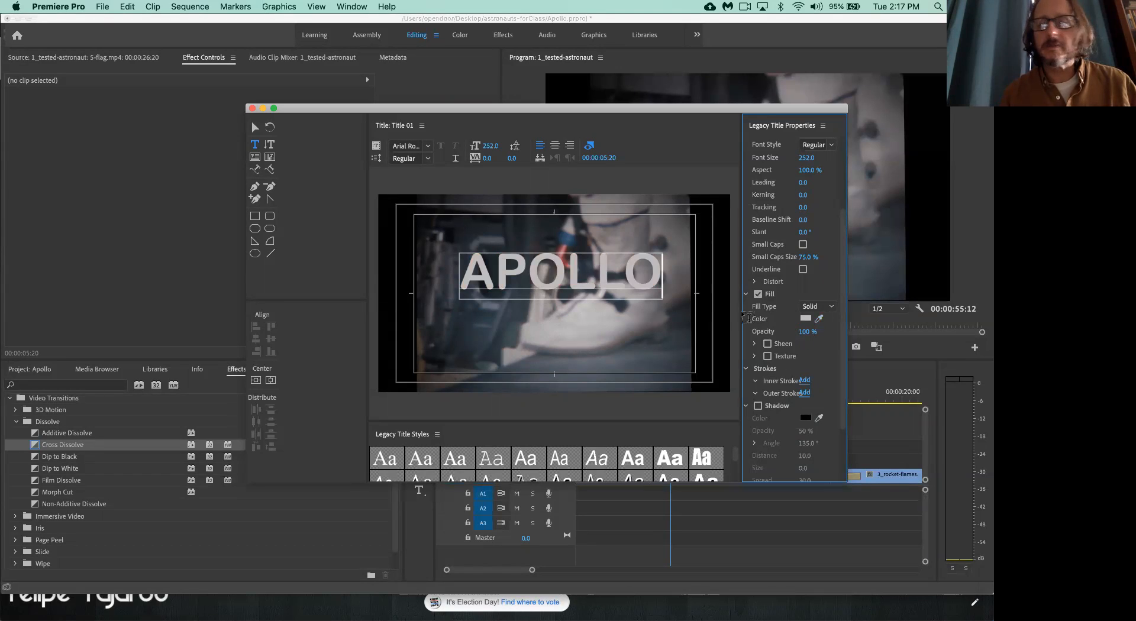
{"action": "left_click", "coordinate": [567, 239]}
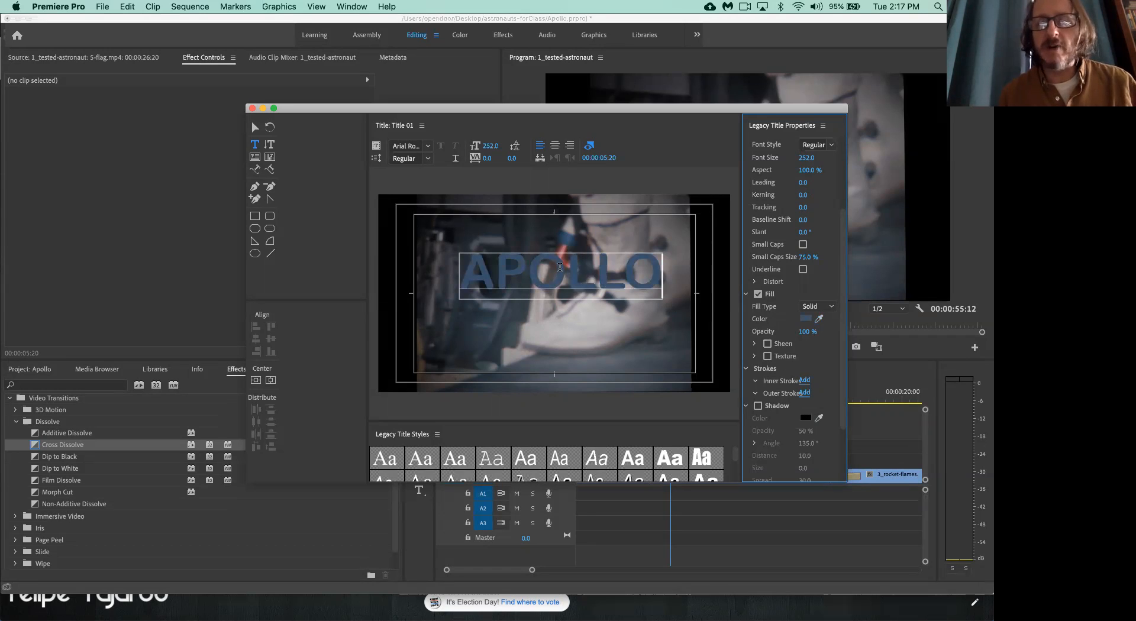
{"action": "left_click", "coordinate": [804, 319]}
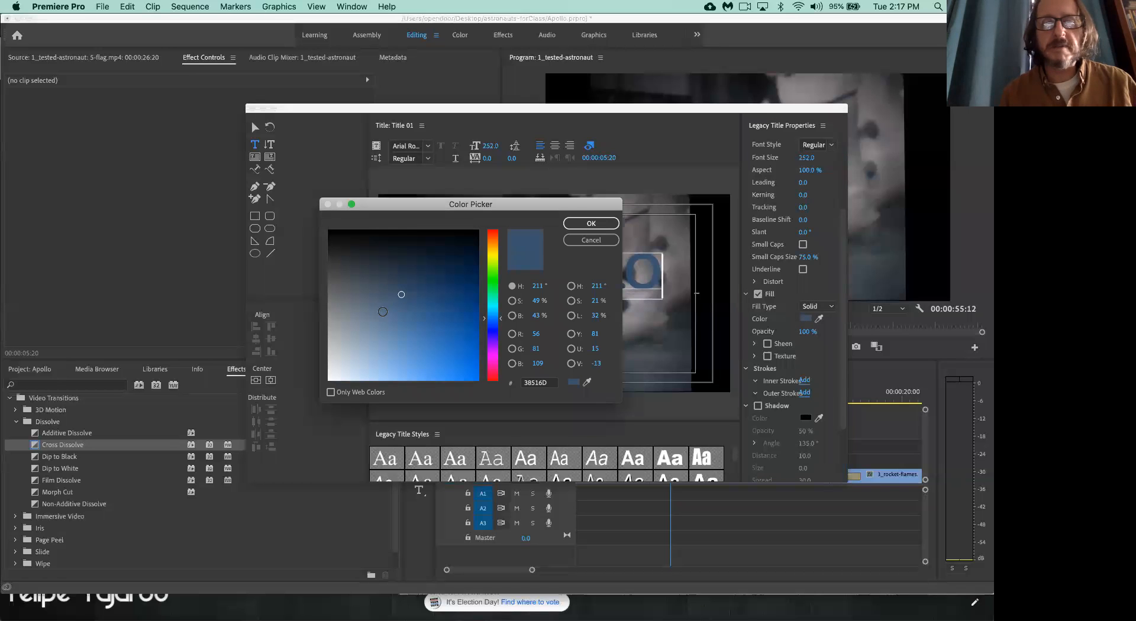
{"action": "left_click", "coordinate": [374, 319]}
{"action": "left_click", "coordinate": [464, 249]}
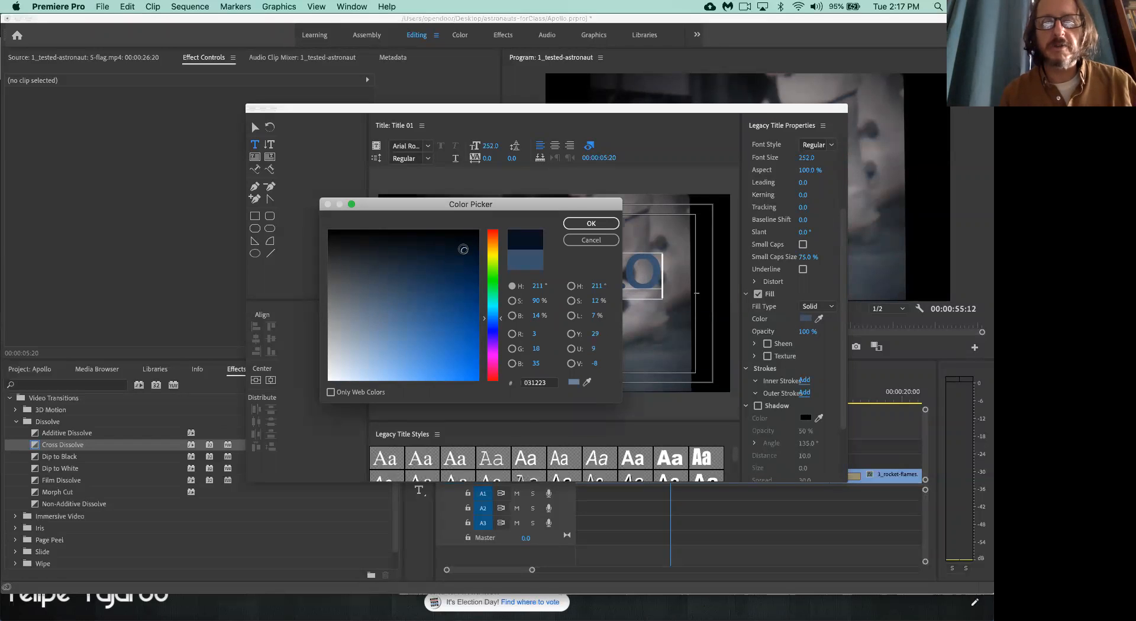
{"action": "left_click", "coordinate": [373, 327]}
{"action": "left_click", "coordinate": [363, 329]}
{"action": "left_click", "coordinate": [361, 343]}
{"action": "left_click", "coordinate": [592, 224]}
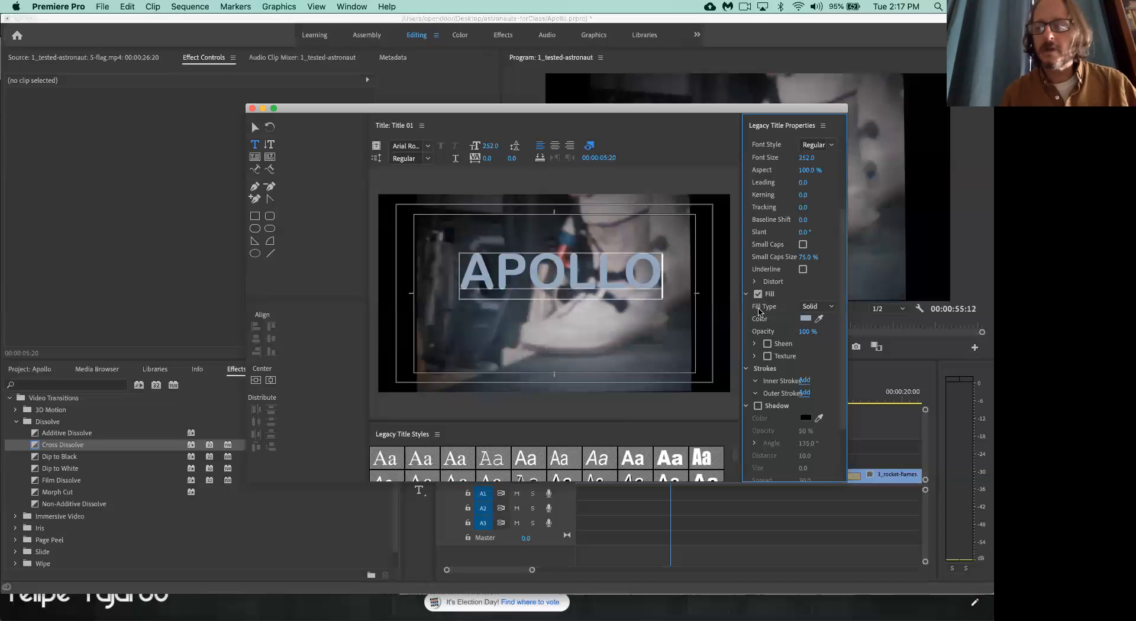
Turn on a shadow for the APOLLO text with distance 38, size 24 and spread 100.
{"action": "scroll", "coordinate": [772, 370], "scroll_direction": "down", "scroll_amount": 5}
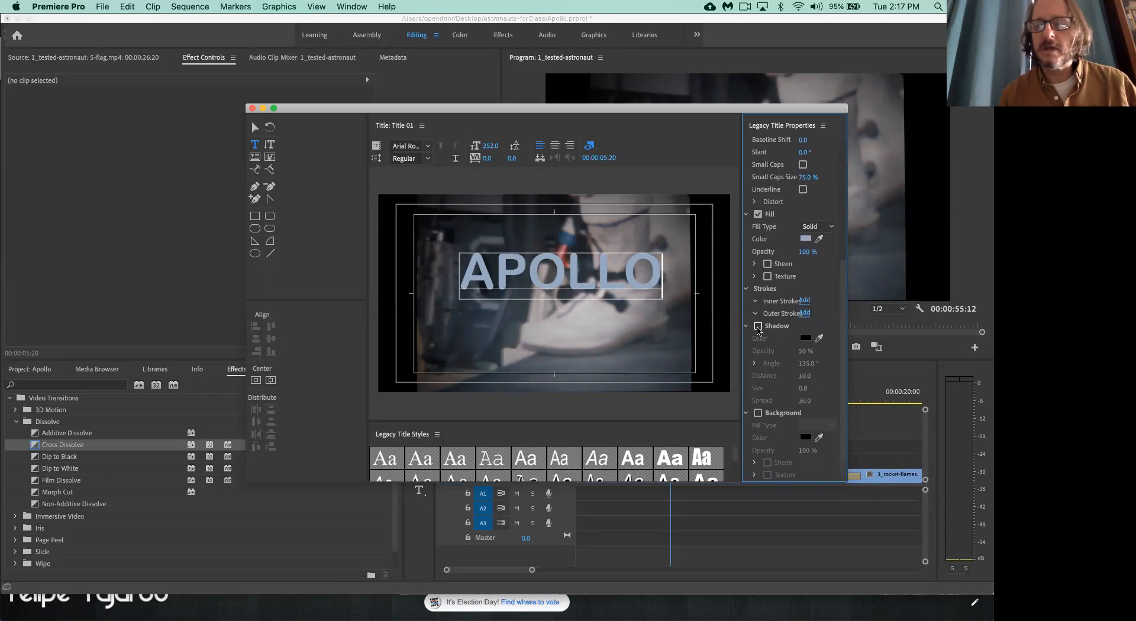
{"action": "left_click", "coordinate": [758, 326]}
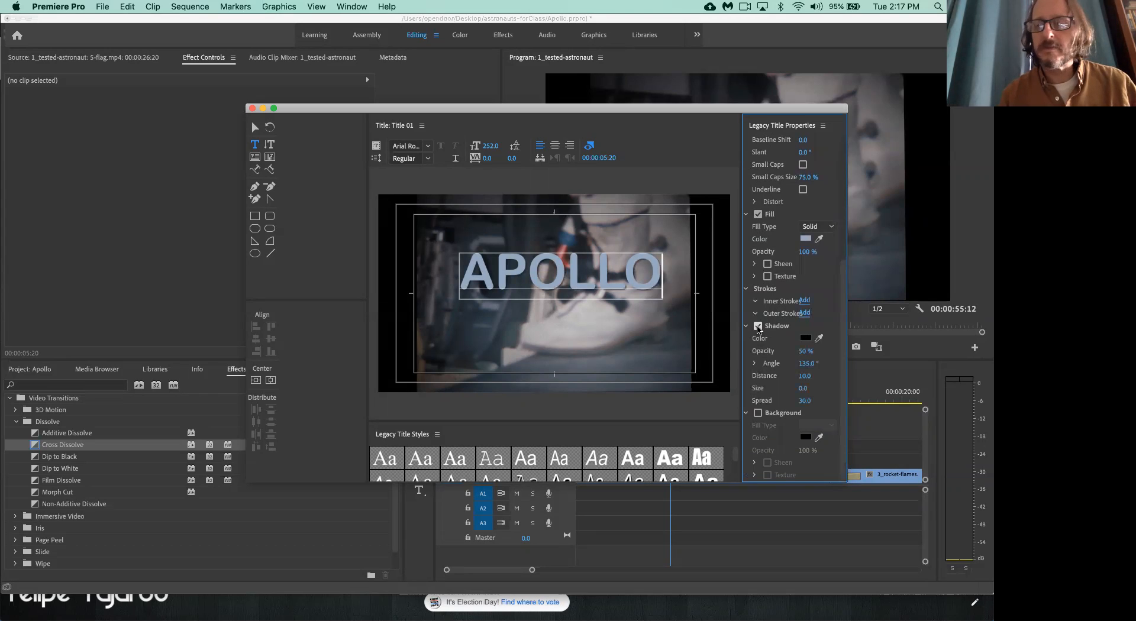
{"action": "mouse_move", "coordinate": [797, 379]}
{"action": "left_mouse_down"}
{"action": "mouse_move", "coordinate": [820, 378]}
{"action": "mouse_move", "coordinate": [809, 388]}
{"action": "left_mouse_up"}
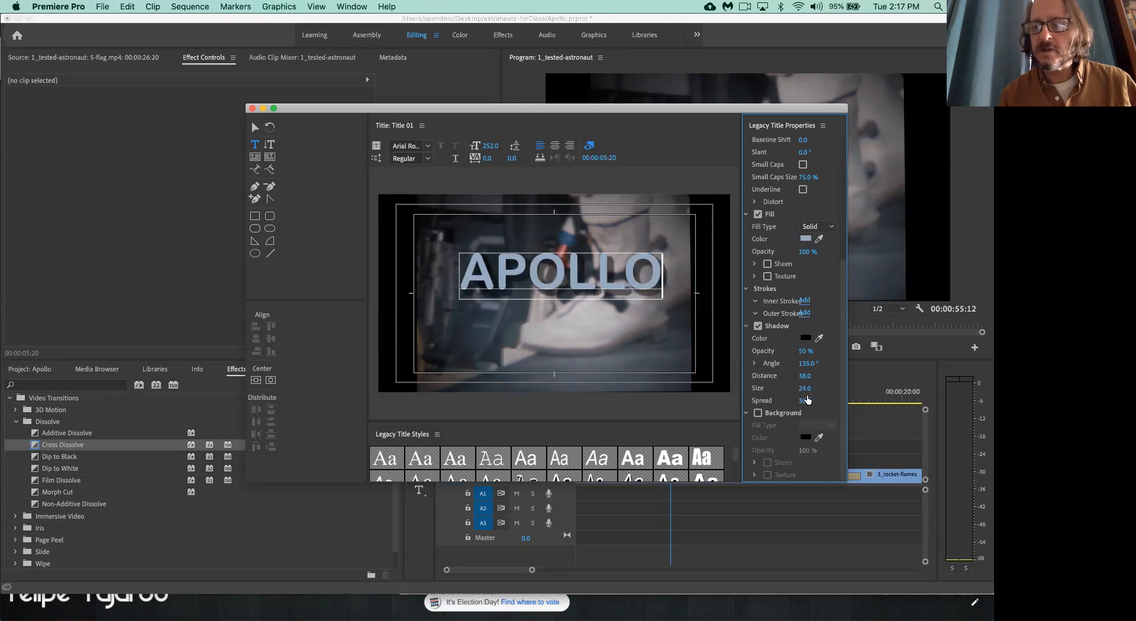
{"action": "left_click_drag", "start_coordinate": [805, 400], "coordinate": [781, 401]}
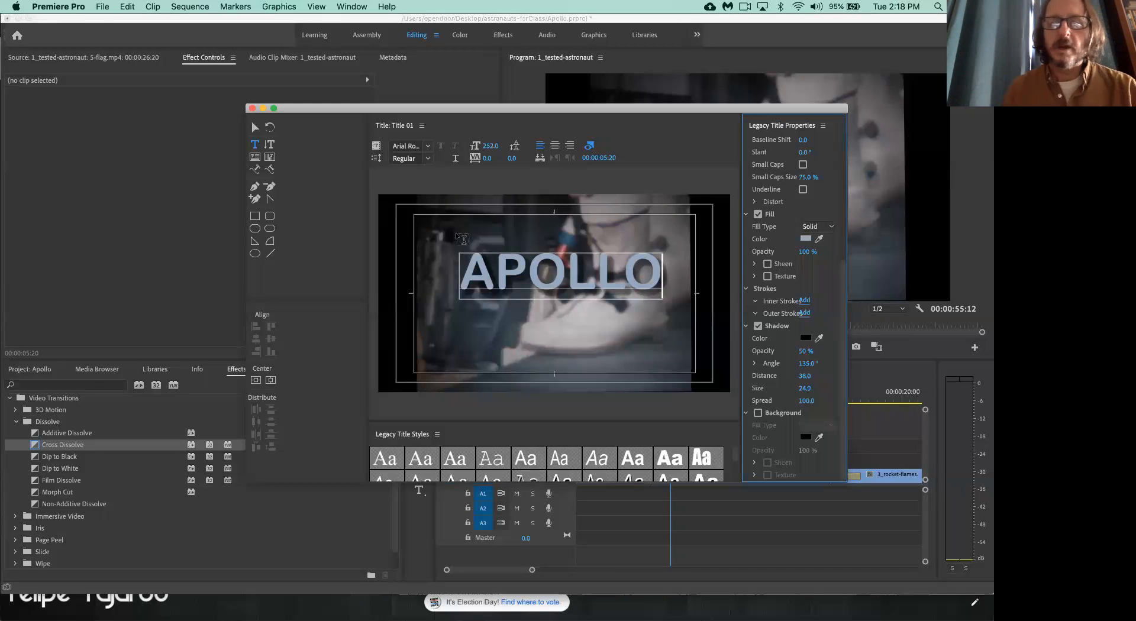
Add a second text line MISSION below APOLLO in the title and set its font size to 176.
{"action": "left_click", "coordinate": [452, 332]}
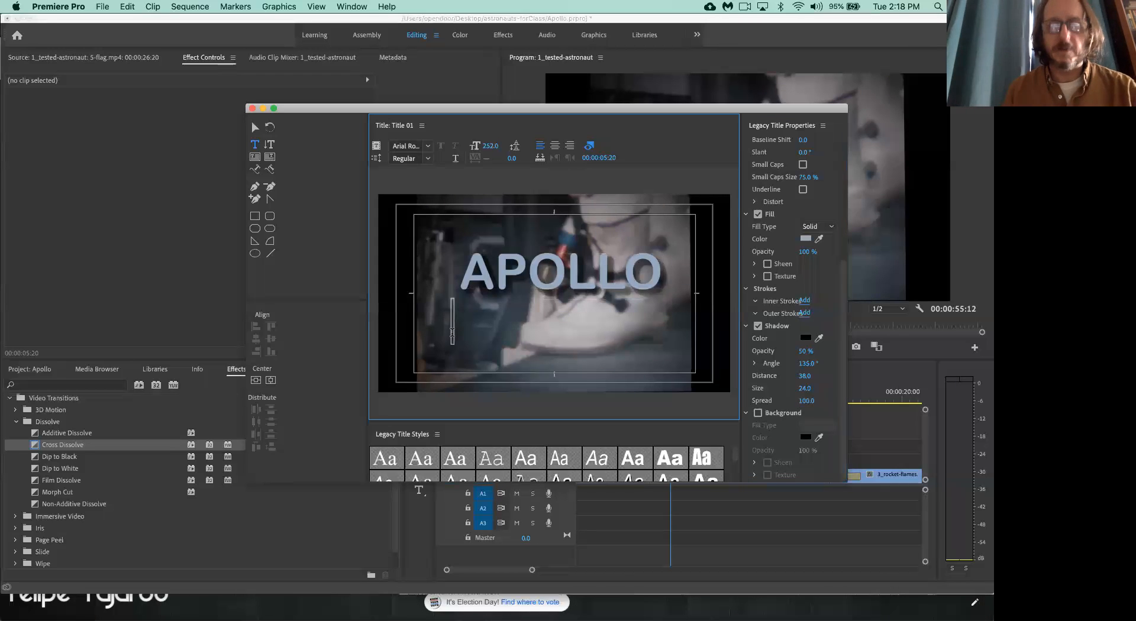
{"action": "type", "text": "MIS"}
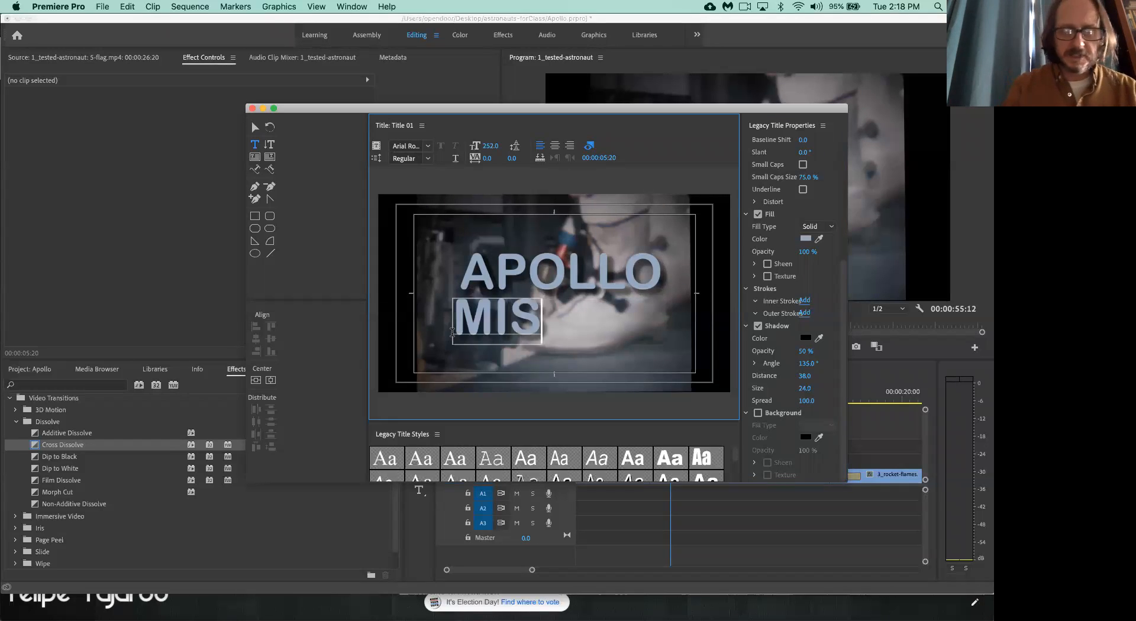
{"action": "type", "text": "SION"}
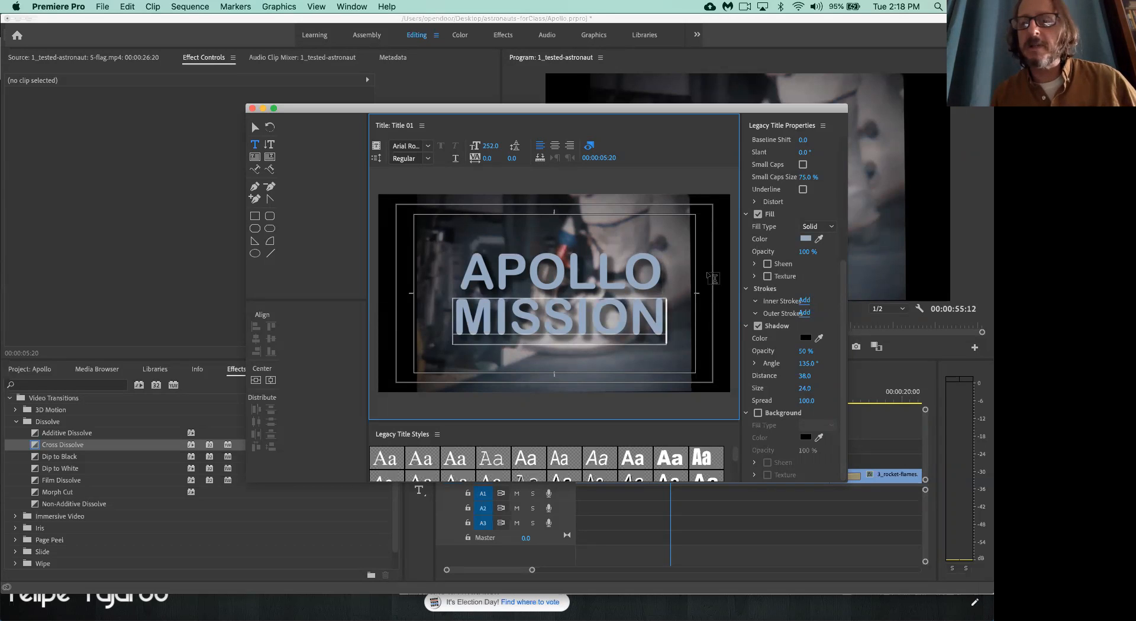
{"action": "left_click", "coordinate": [629, 260]}
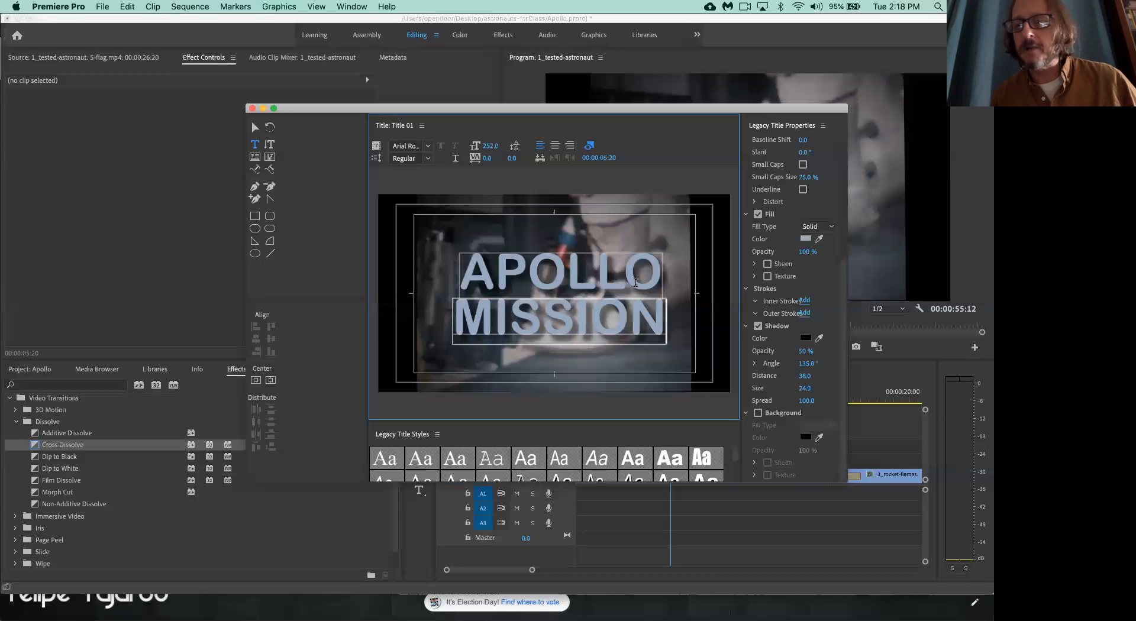
{"action": "scroll", "coordinate": [768, 248], "scroll_direction": "up", "scroll_amount": 5}
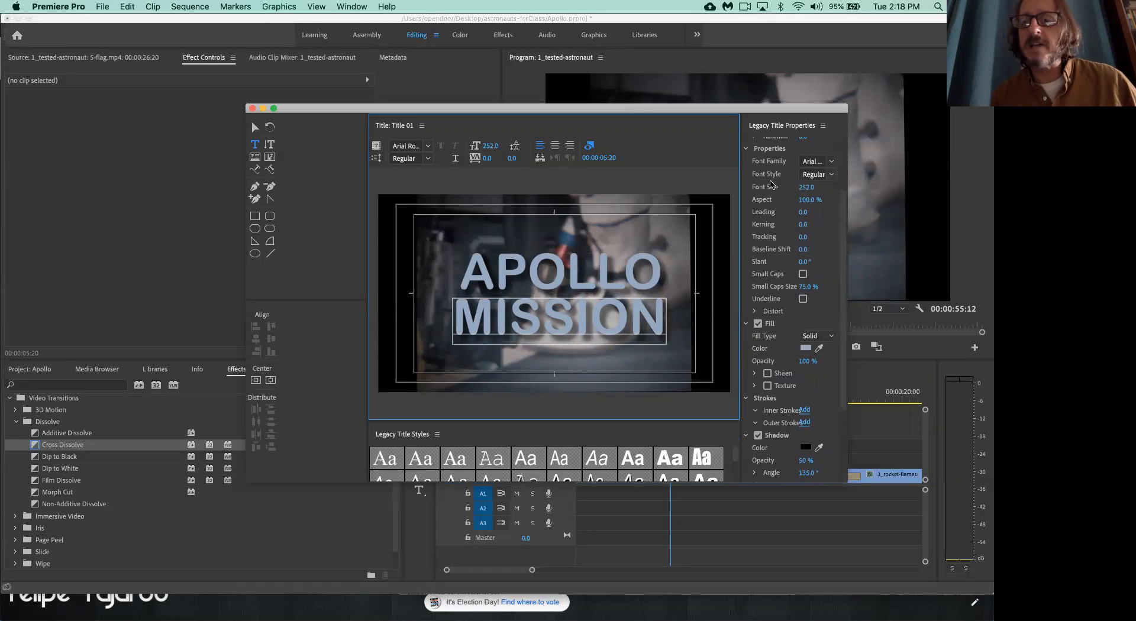
{"action": "left_click_drag", "start_coordinate": [805, 189], "coordinate": [759, 189]}
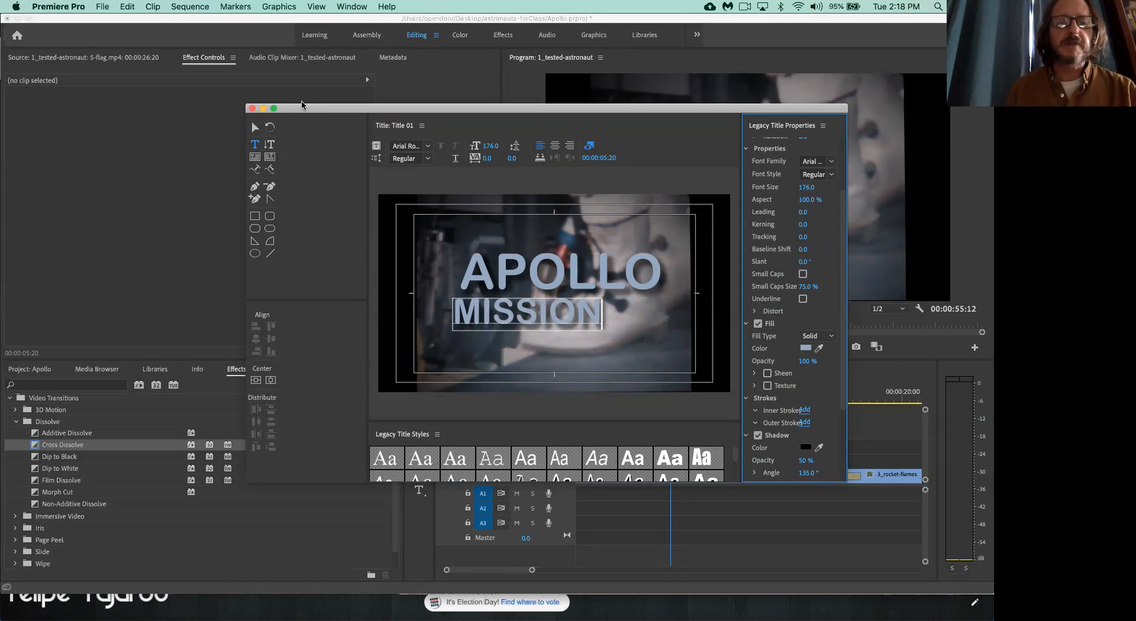
Move APOLLO slightly up in the title frame and reposition MISSION centred directly beneath it.
{"action": "left_click", "coordinate": [254, 128]}
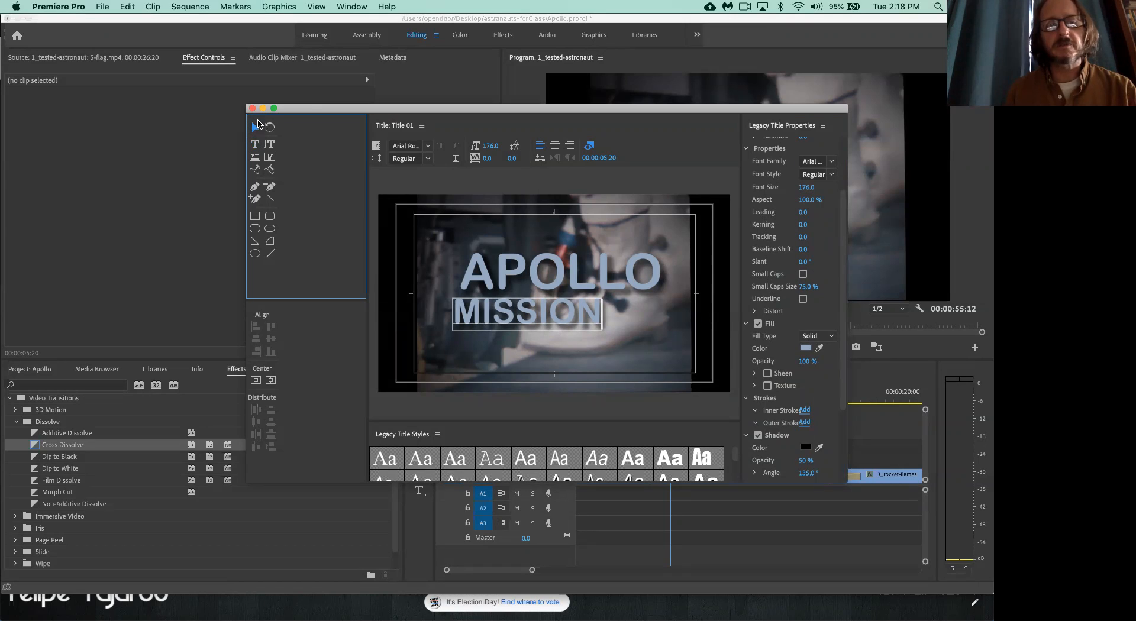
{"action": "left_click", "coordinate": [524, 268]}
{"action": "mouse_move", "coordinate": [537, 276]}
{"action": "left_mouse_down"}
{"action": "mouse_move", "coordinate": [534, 265]}
{"action": "mouse_move", "coordinate": [543, 270]}
{"action": "left_mouse_up"}
{"action": "left_click_drag", "start_coordinate": [532, 318], "coordinate": [562, 299]}
{"action": "left_click", "coordinate": [566, 342]}
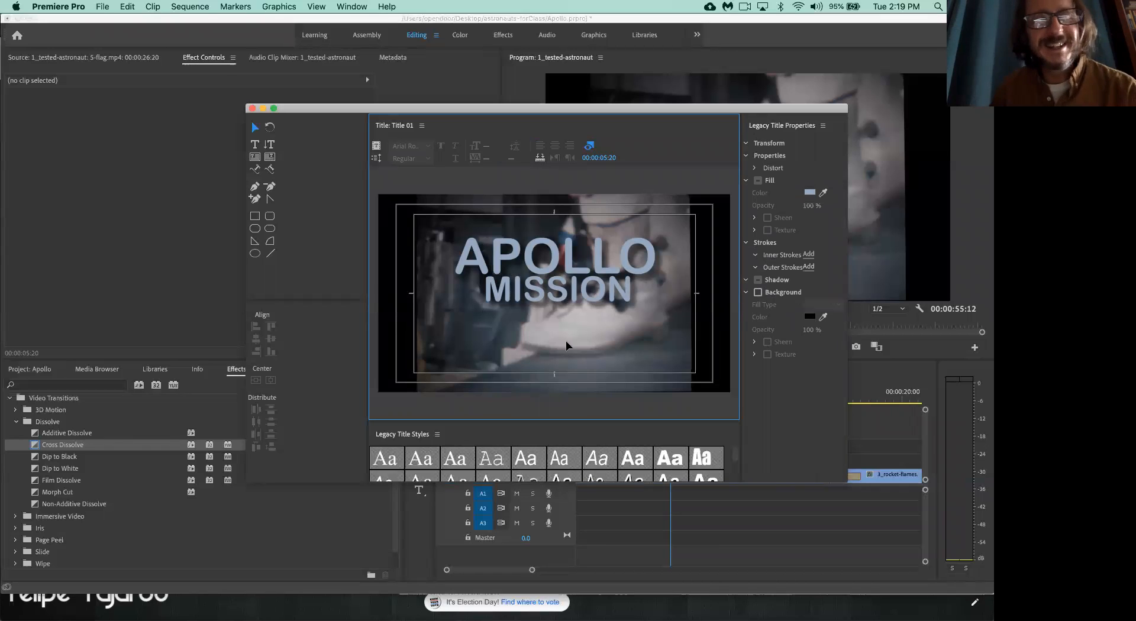
Close the title editor and place Title 01 on track V2 above the footage, starting at 00:00:05:20.
{"action": "left_click_drag", "start_coordinate": [261, 109], "coordinate": [333, 203]}
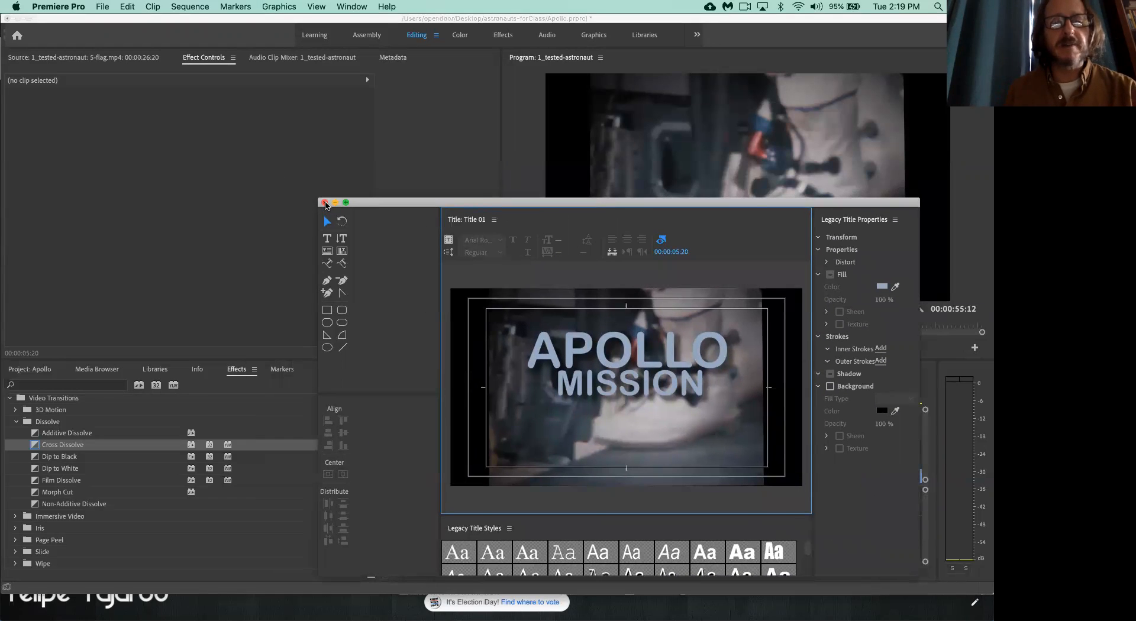
{"action": "mouse_move", "coordinate": [372, 202]}
{"action": "left_mouse_down"}
{"action": "mouse_move", "coordinate": [362, 242]}
{"action": "mouse_move", "coordinate": [354, 203]}
{"action": "left_mouse_up"}
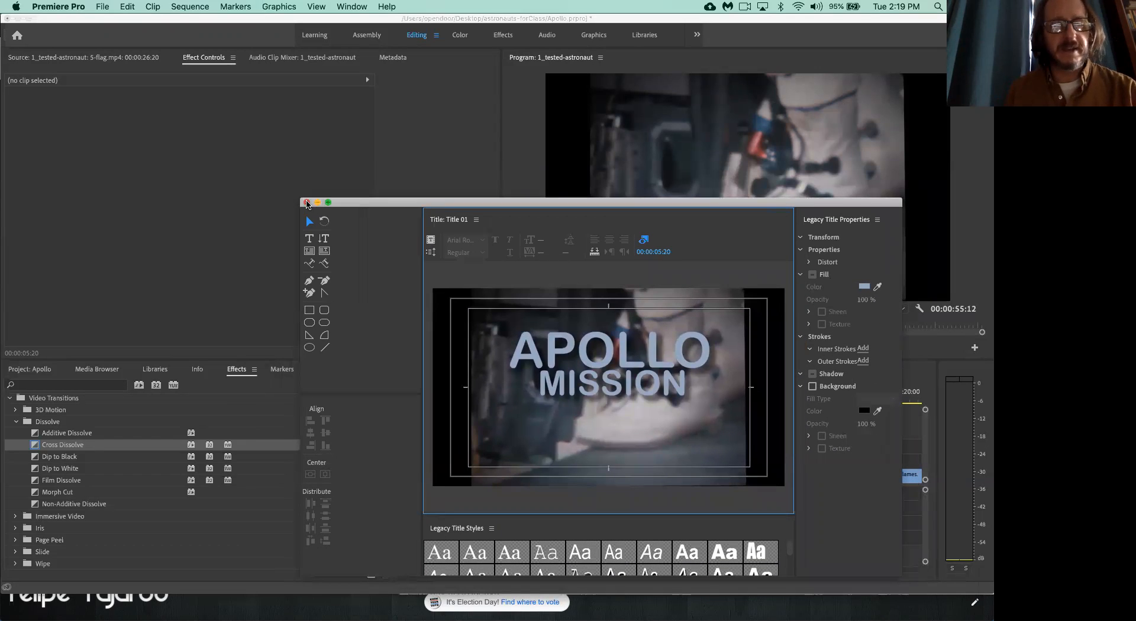
{"action": "left_click", "coordinate": [306, 203]}
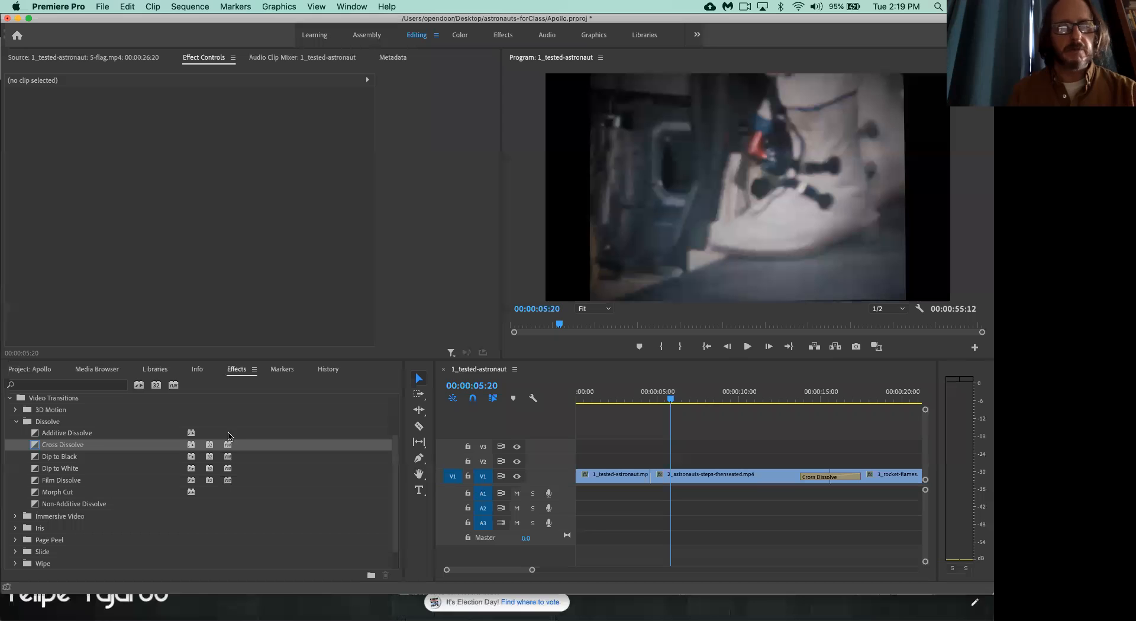
{"action": "left_click", "coordinate": [37, 372]}
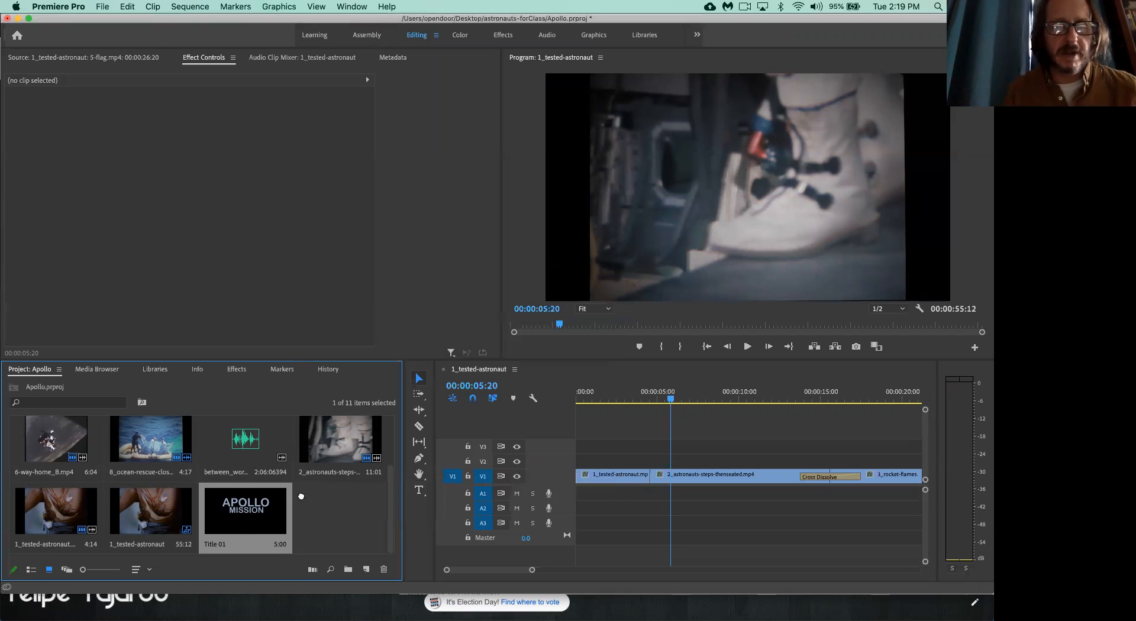
{"action": "left_click_drag", "start_coordinate": [427, 468], "coordinate": [673, 467]}
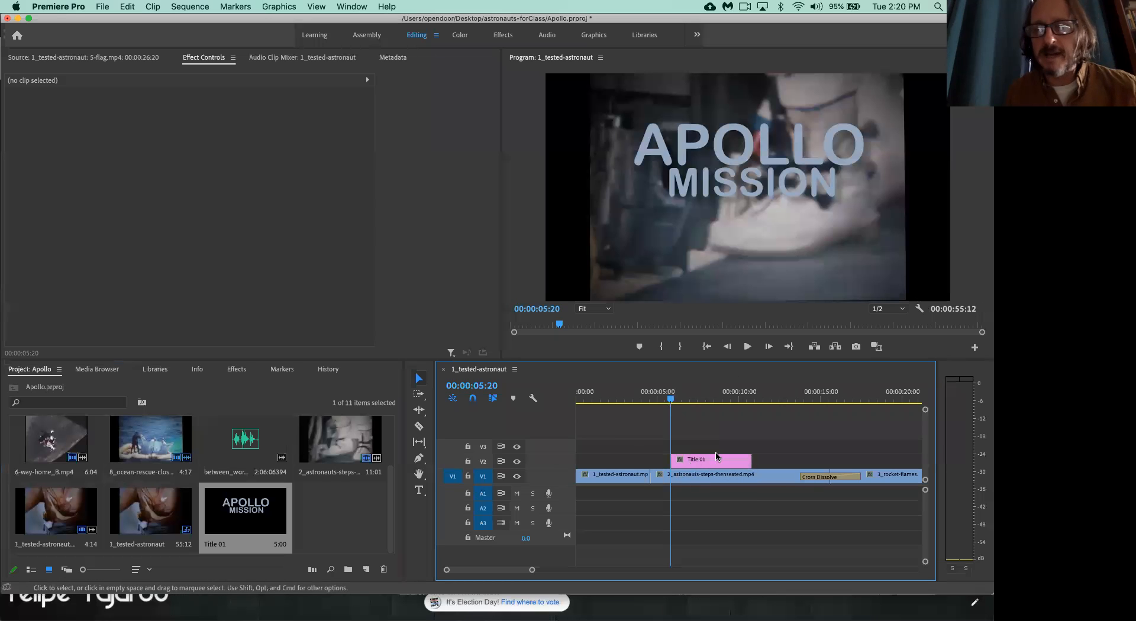
Play the sequence from before the title and again from the second clip's start to check the title's timing.
{"action": "left_click", "coordinate": [612, 401]}
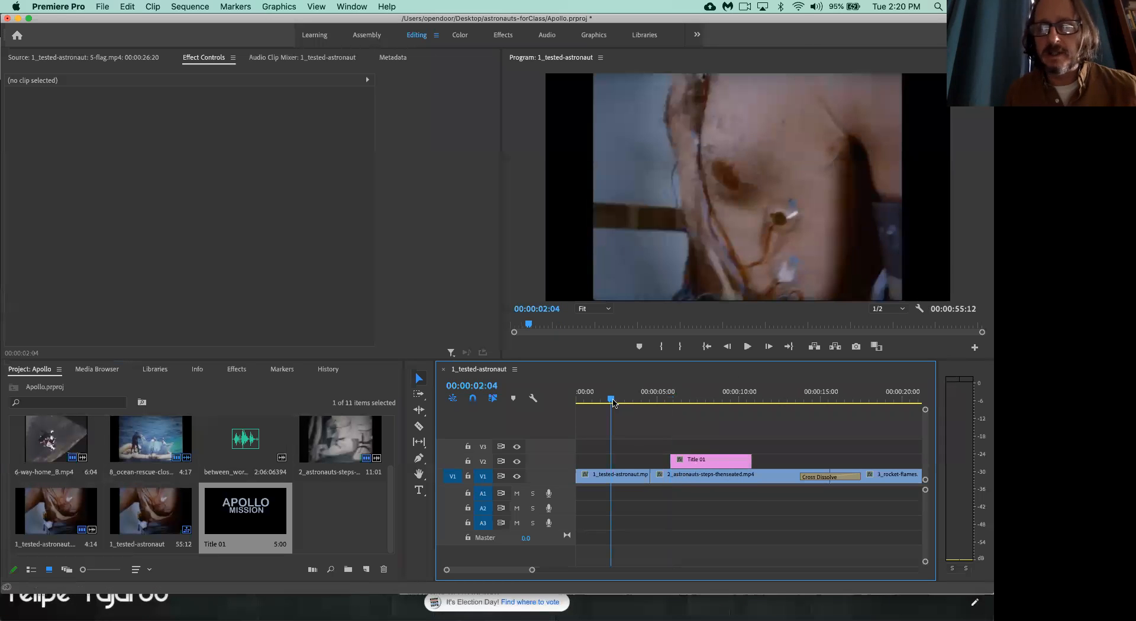
{"action": "key", "text": "space"}
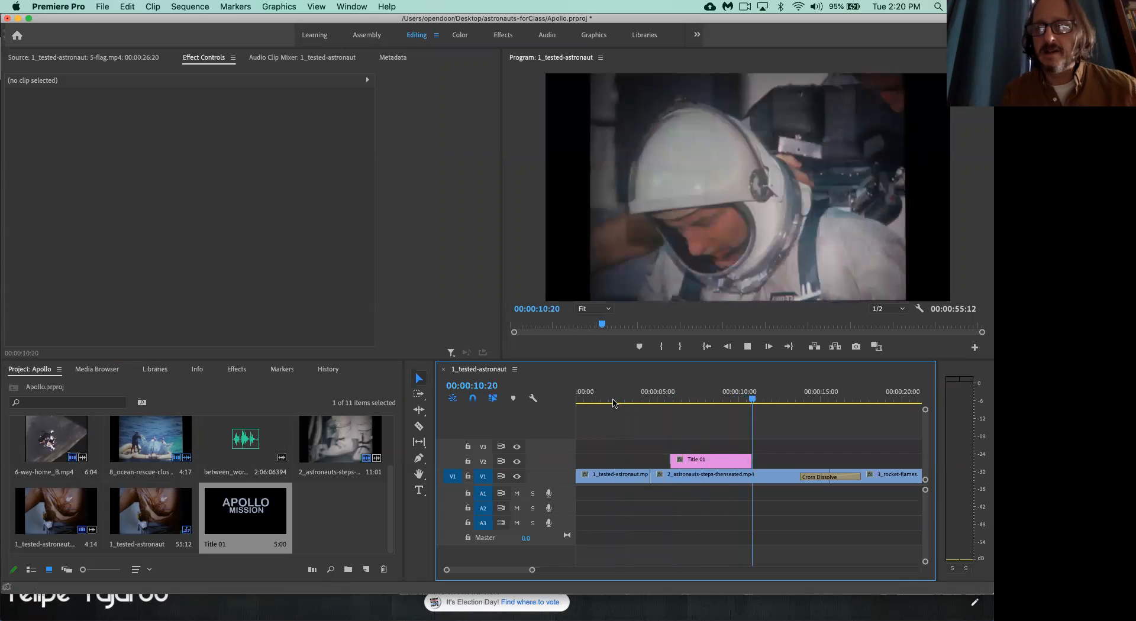
{"action": "key", "text": "space"}
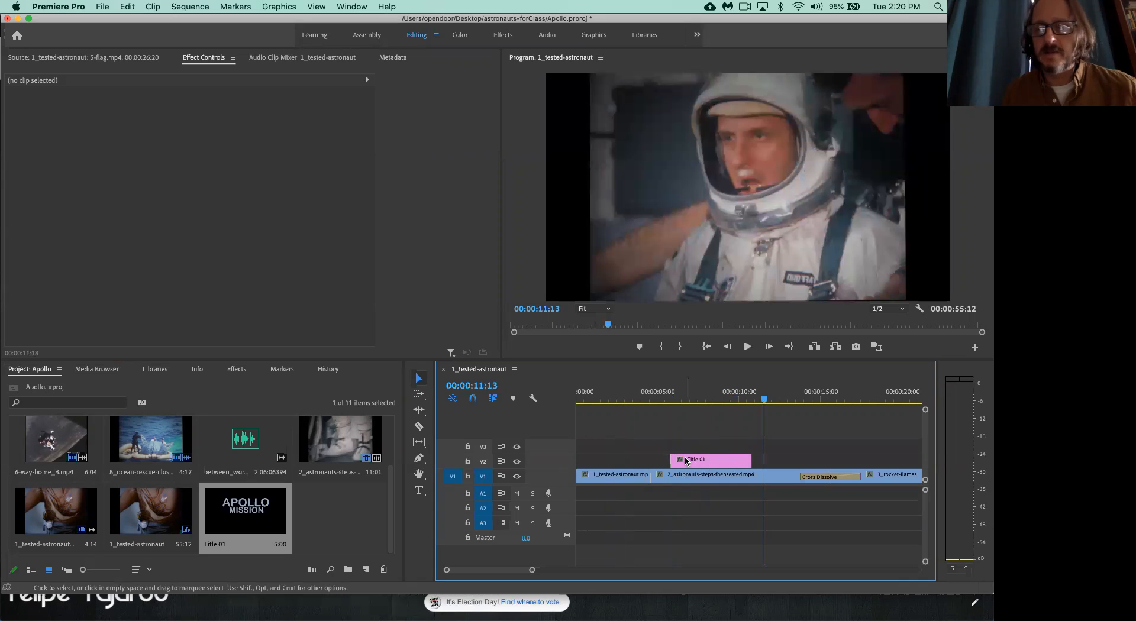
{"action": "left_click", "coordinate": [651, 399]}
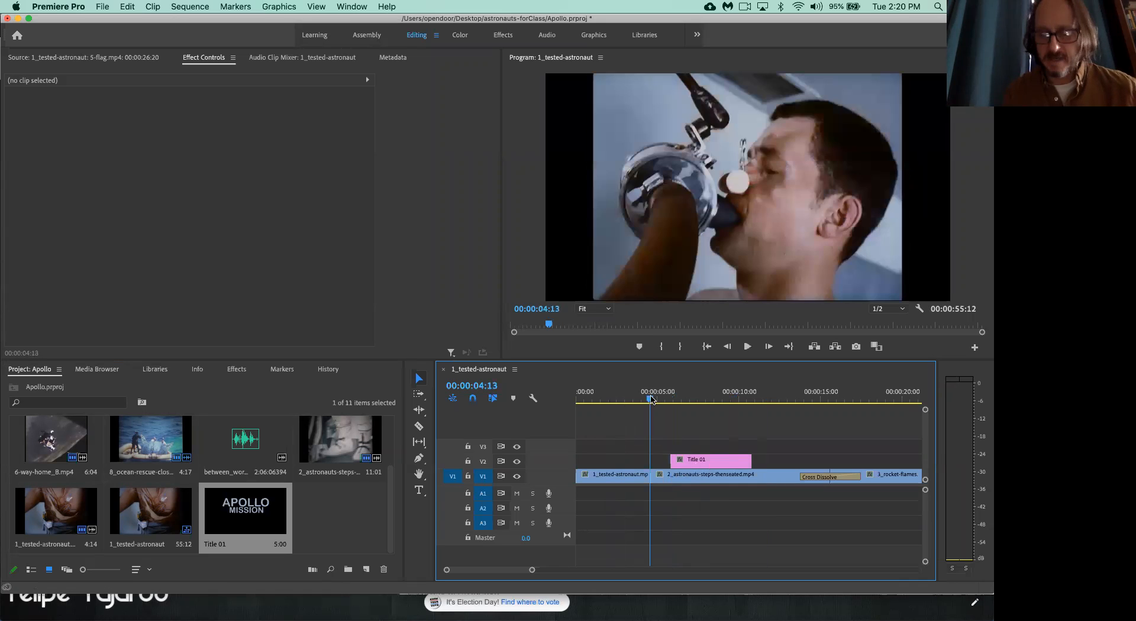
{"action": "key", "text": "space"}
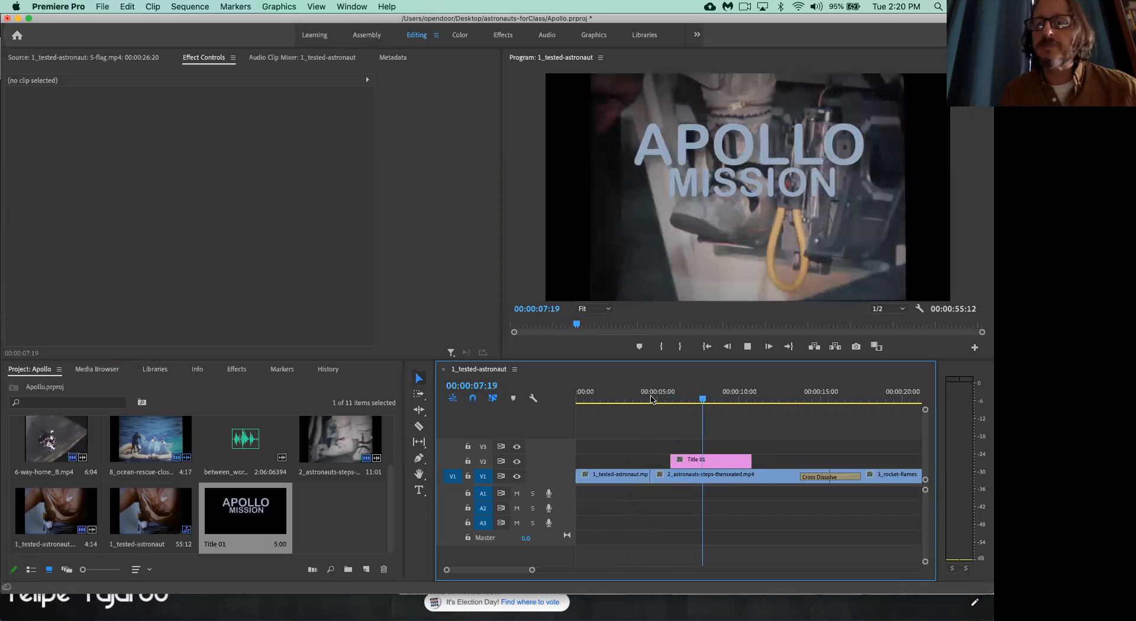
{"action": "key", "text": "space"}
Trim the end of the title clip on V2 to shortly before the 10-second mark and play it back.
{"action": "left_click_drag", "start_coordinate": [746, 460], "coordinate": [727, 460]}
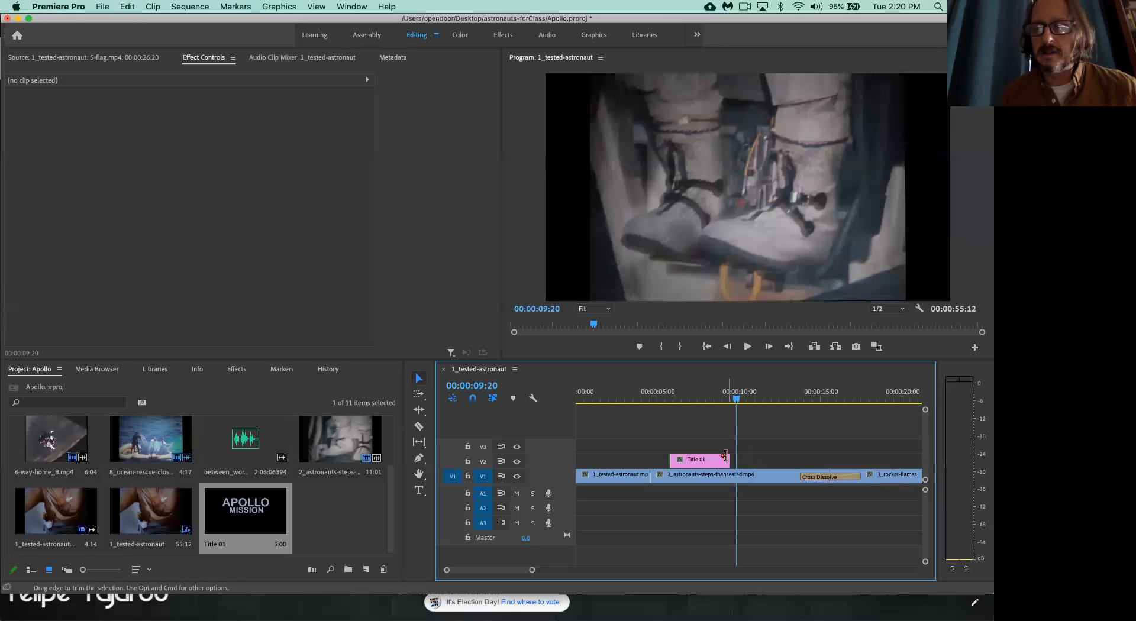
{"action": "left_click", "coordinate": [652, 401]}
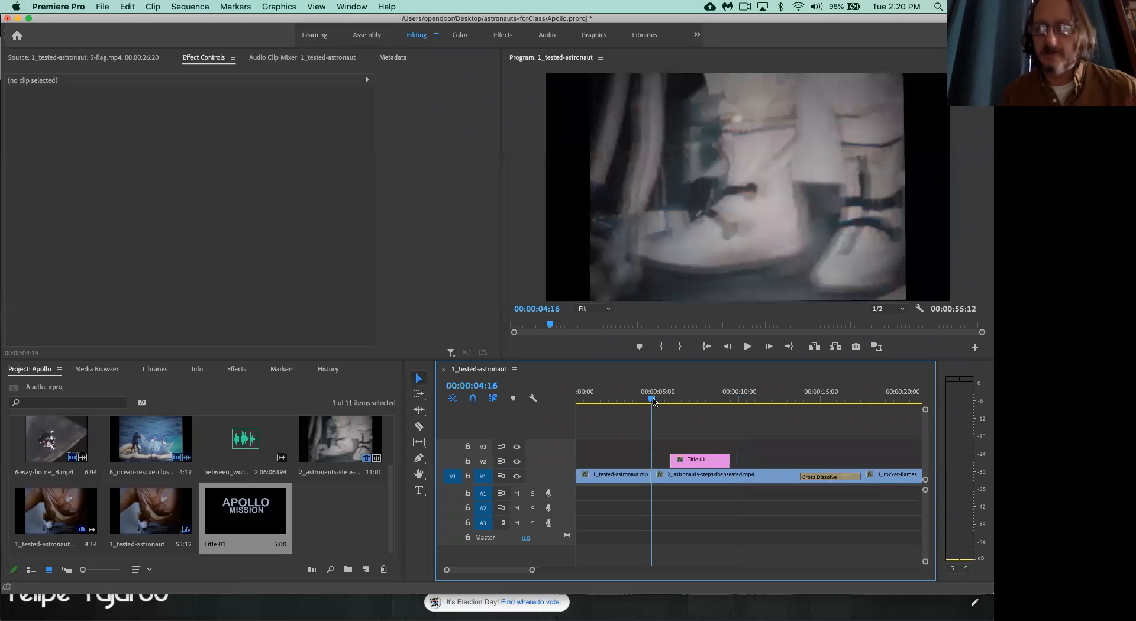
{"action": "key", "text": "space"}
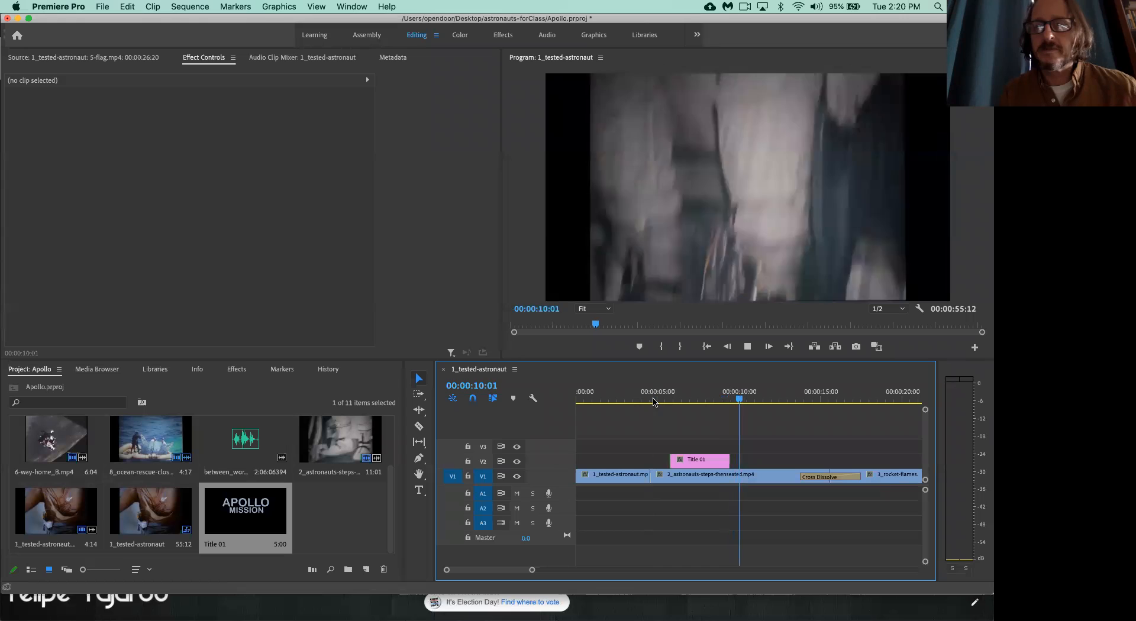
{"action": "key", "text": "space"}
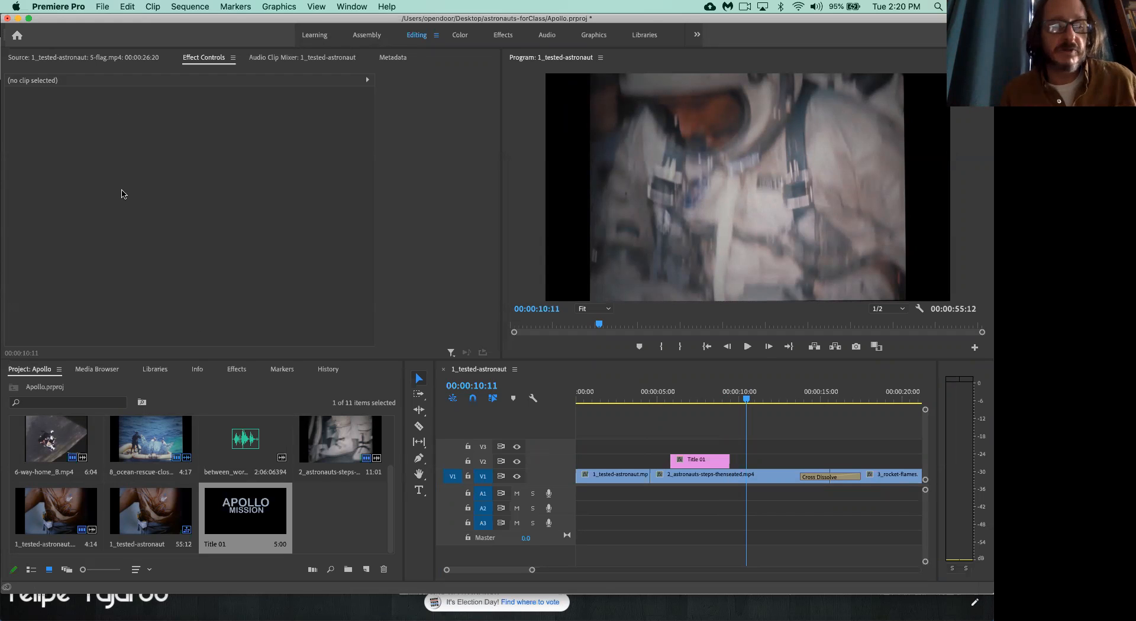
Apply Cross Dissolve to the start and end of the title clip, extending its end to about the 10-second mark.
{"action": "left_click", "coordinate": [235, 370]}
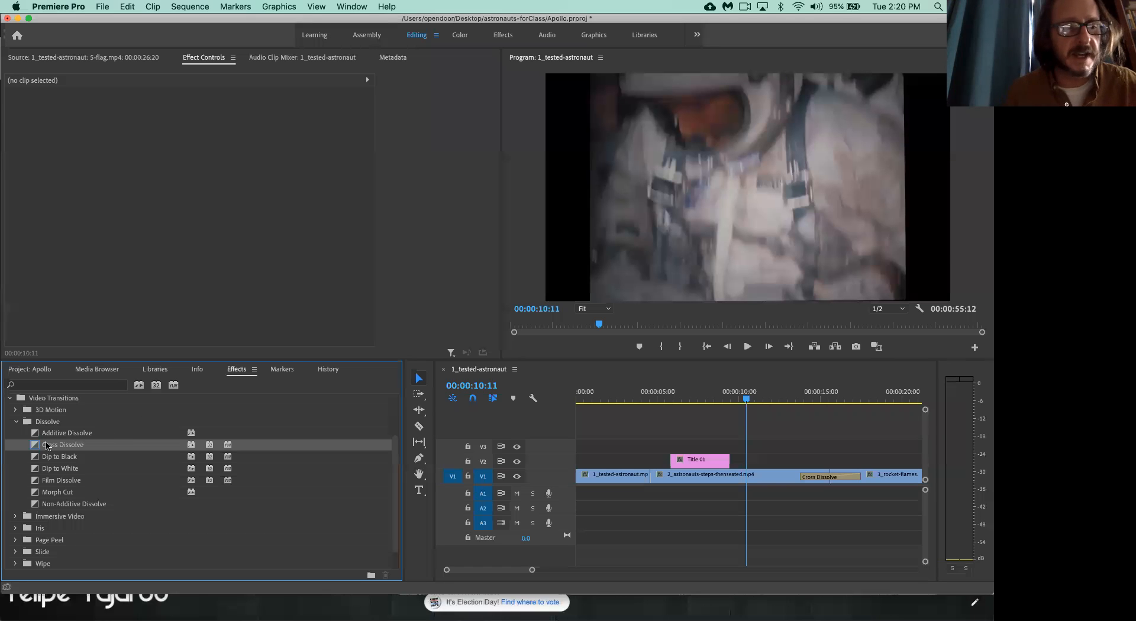
{"action": "left_click_drag", "start_coordinate": [46, 447], "coordinate": [676, 462]}
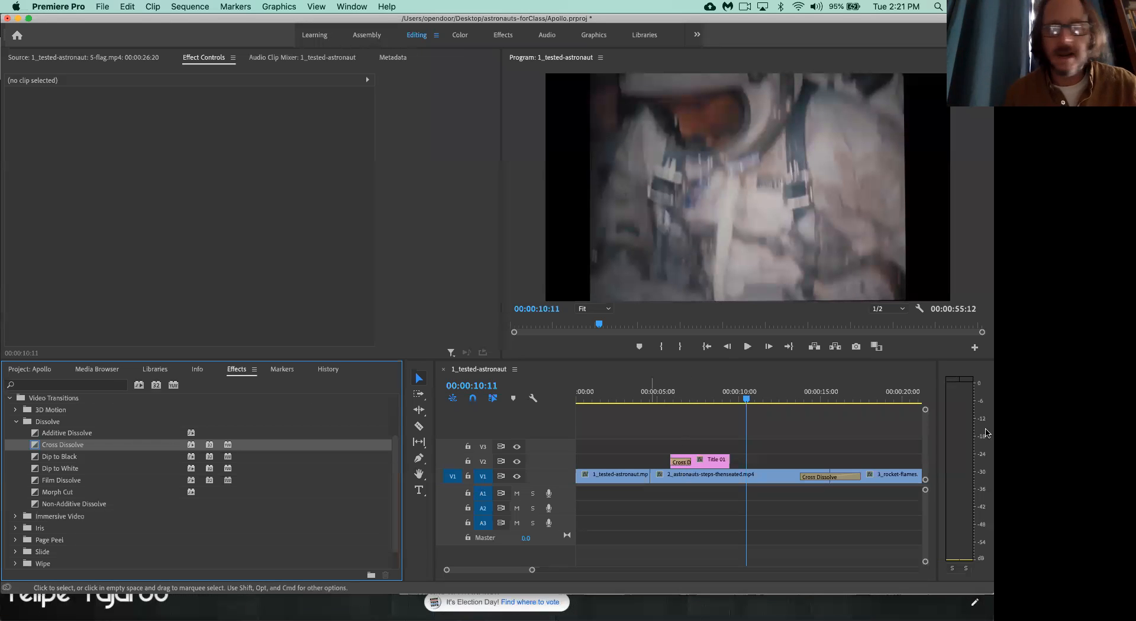
{"action": "left_click_drag", "start_coordinate": [729, 461], "coordinate": [739, 461]}
{"action": "left_click_drag", "start_coordinate": [34, 447], "coordinate": [738, 465]}
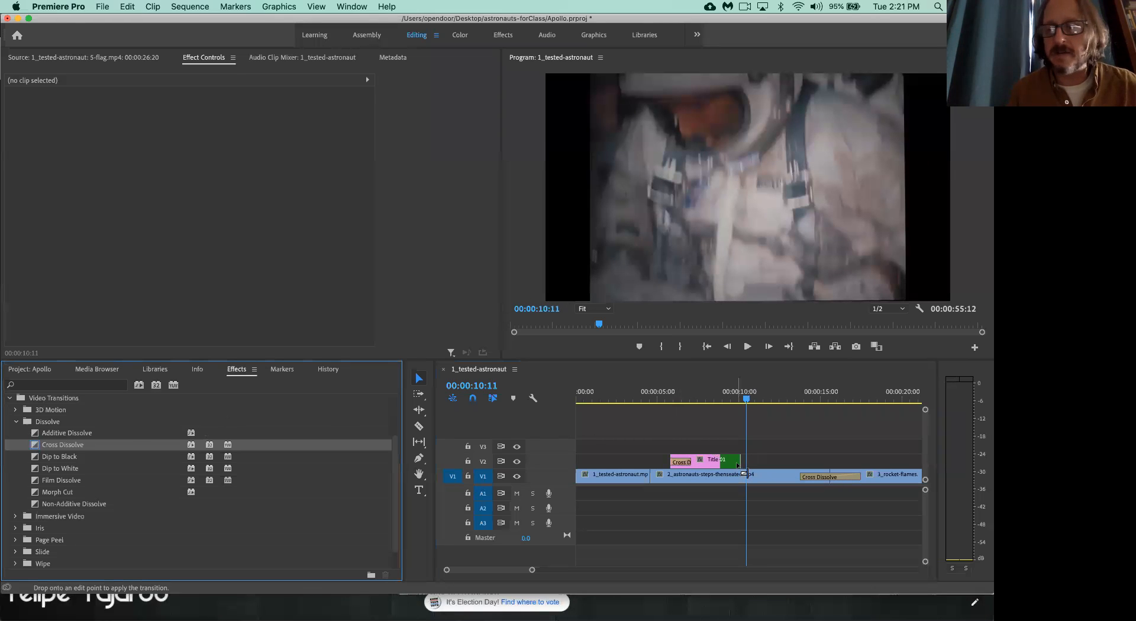
Play back the title's dissolves from before the title and save the project.
{"action": "left_click", "coordinate": [619, 399]}
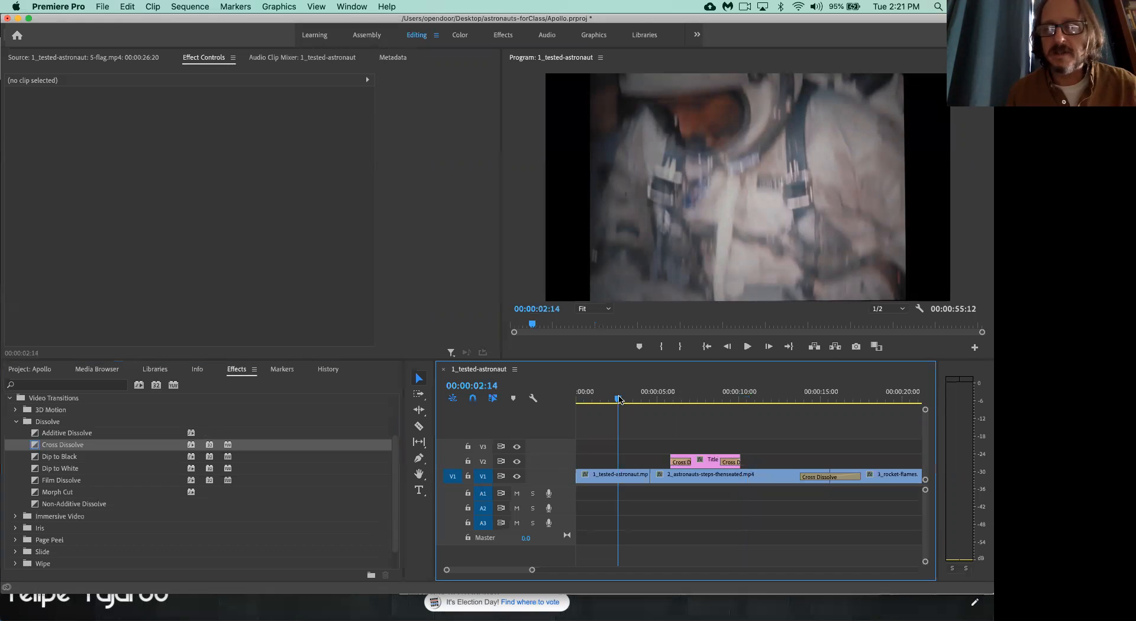
{"action": "key", "text": "space"}
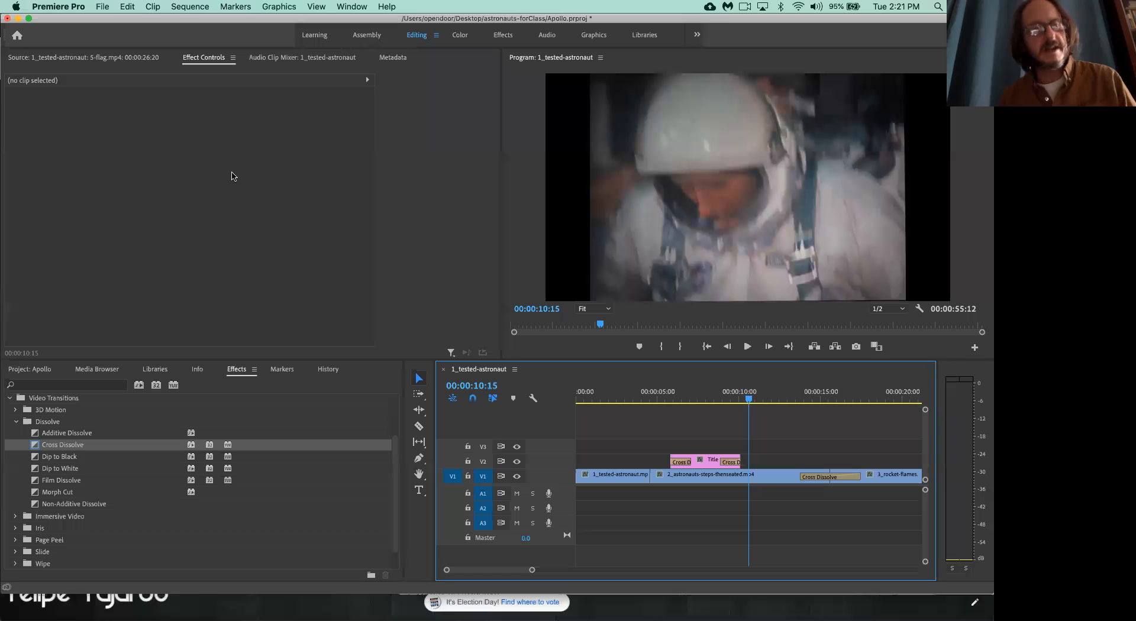
{"action": "key", "text": "super+s"}
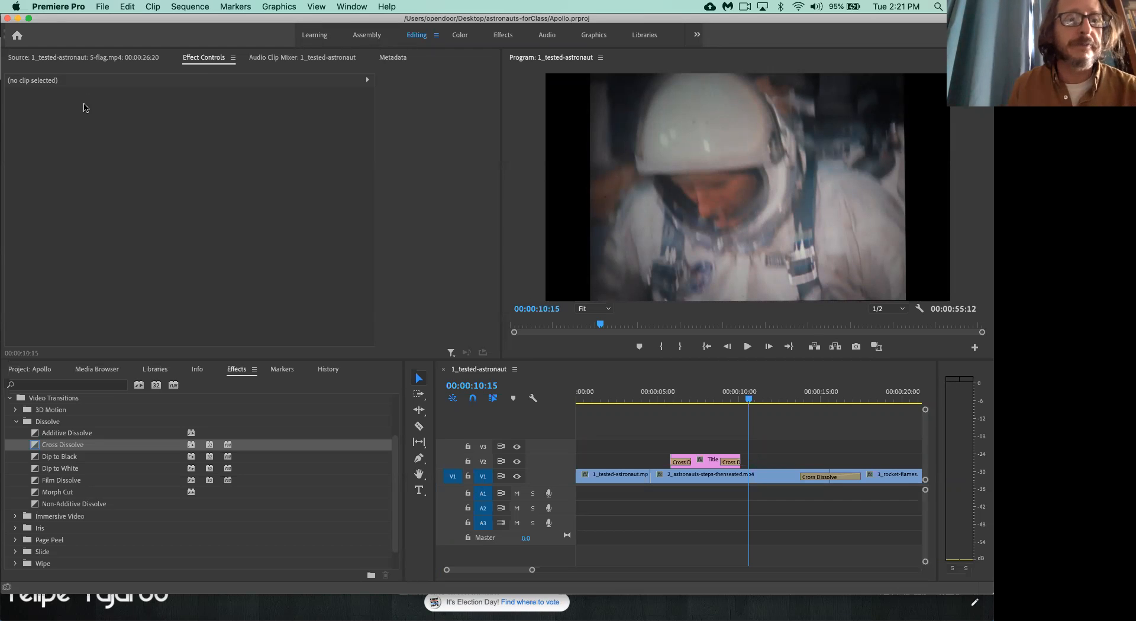
Place between_worlds.mp3 on audio track A1 at the start of the sequence and play the edit through with the music.
{"action": "left_click", "coordinate": [28, 373]}
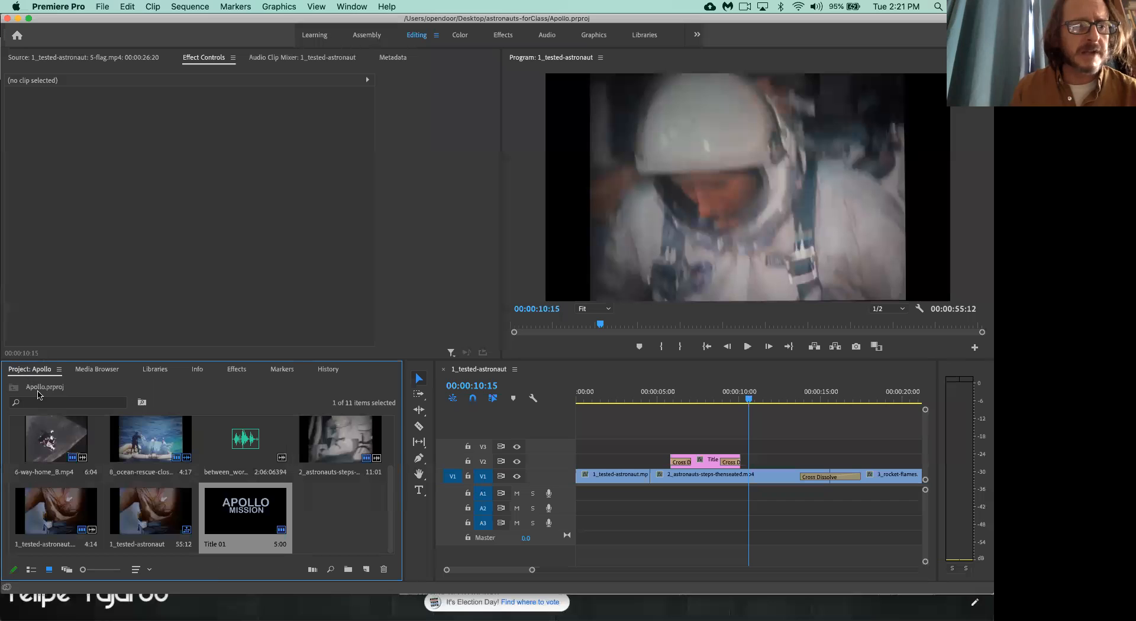
{"action": "left_click", "coordinate": [245, 445]}
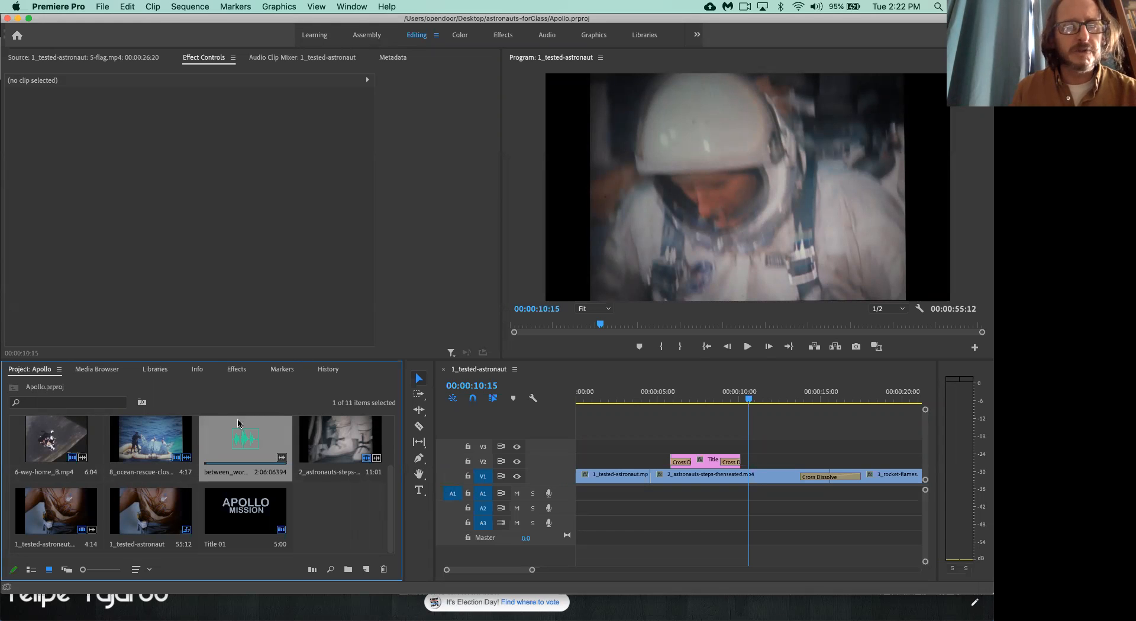
{"action": "double_click", "coordinate": [242, 441]}
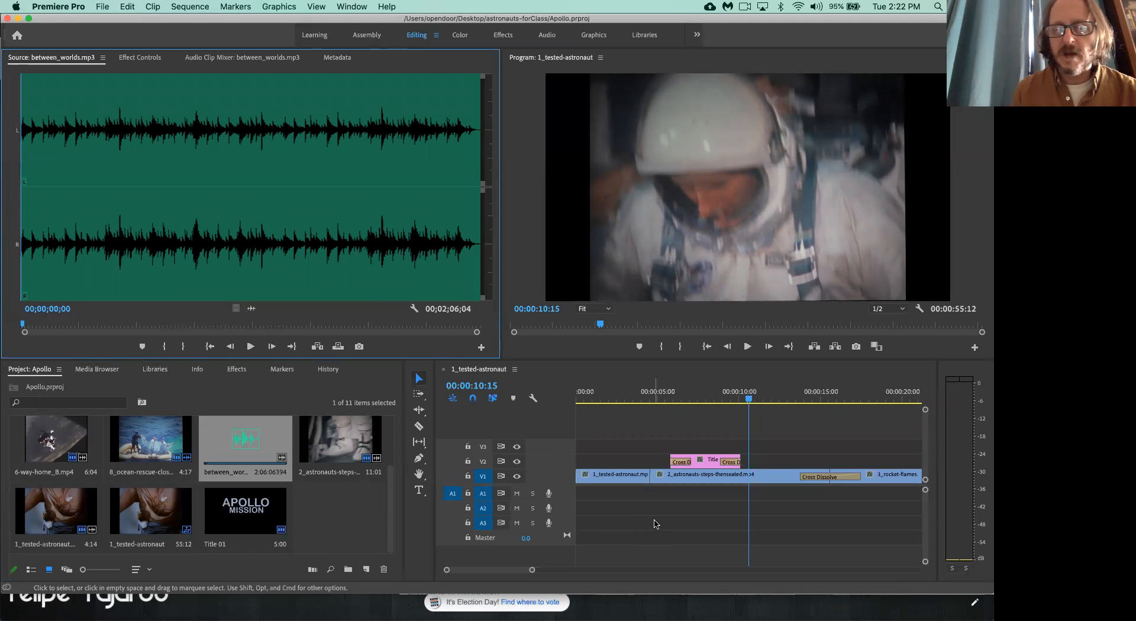
{"action": "left_click_drag", "start_coordinate": [750, 396], "coordinate": [516, 410]}
{"action": "left_click_drag", "start_coordinate": [646, 408], "coordinate": [504, 421]}
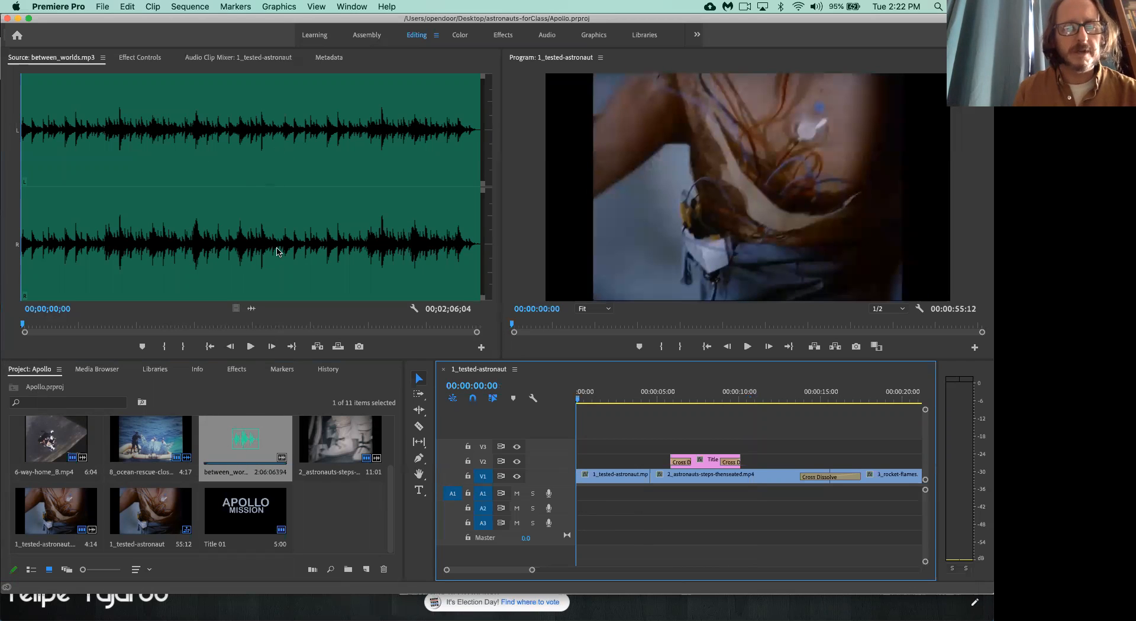
{"action": "left_click_drag", "start_coordinate": [251, 440], "coordinate": [574, 496]}
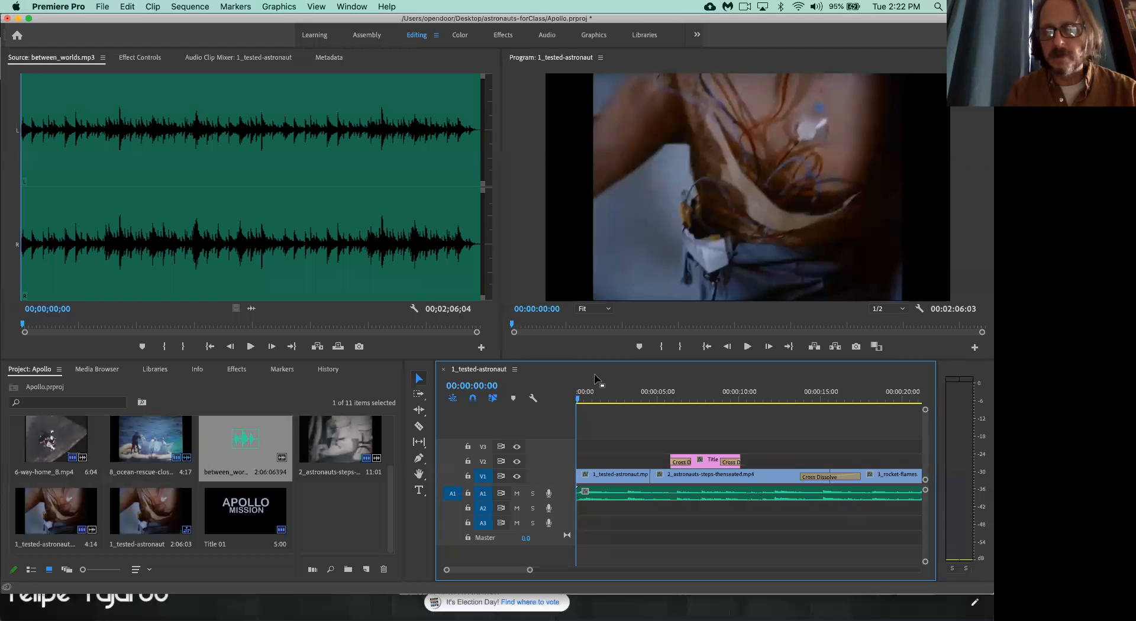
{"action": "key", "text": "space"}
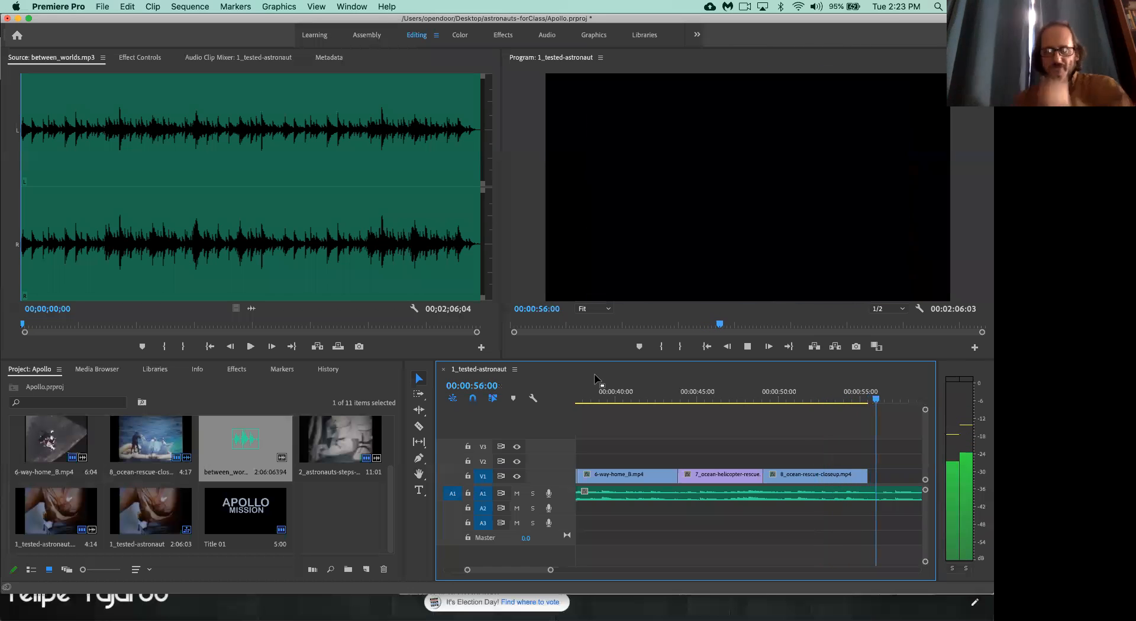
{"action": "key", "text": "space"}
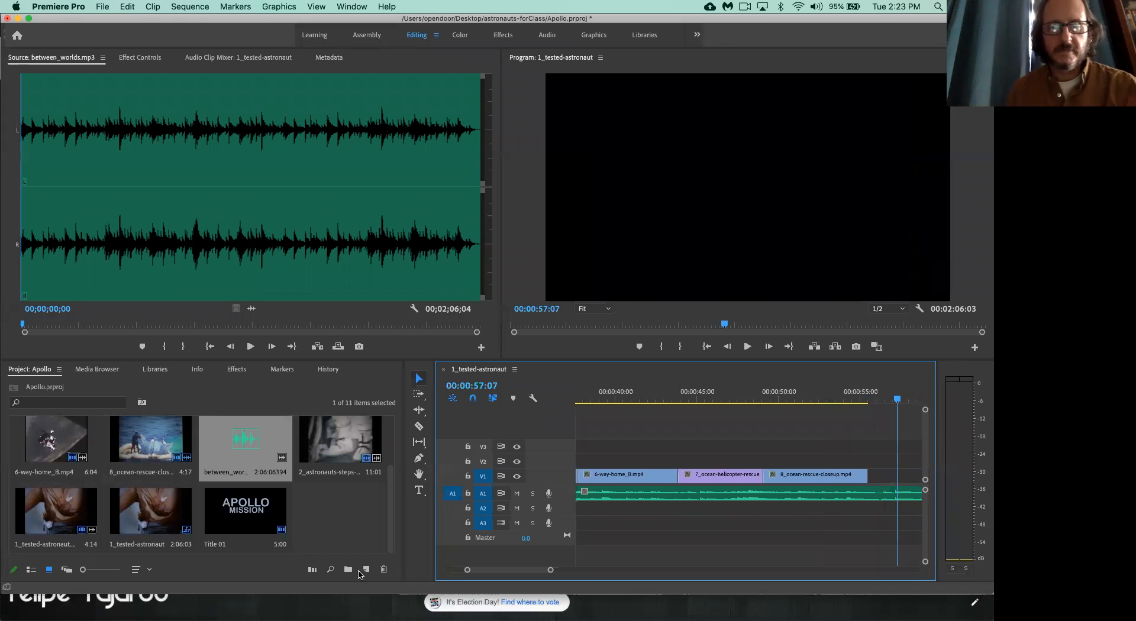
{"action": "left_click", "coordinate": [128, 106]}
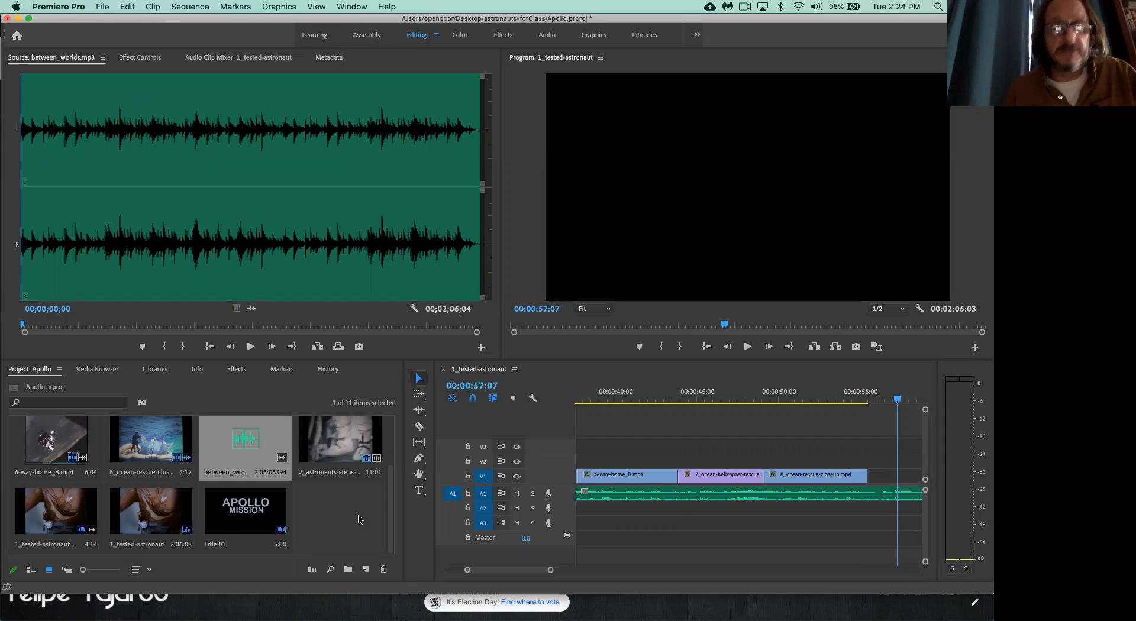
{"action": "left_click", "coordinate": [640, 525]}
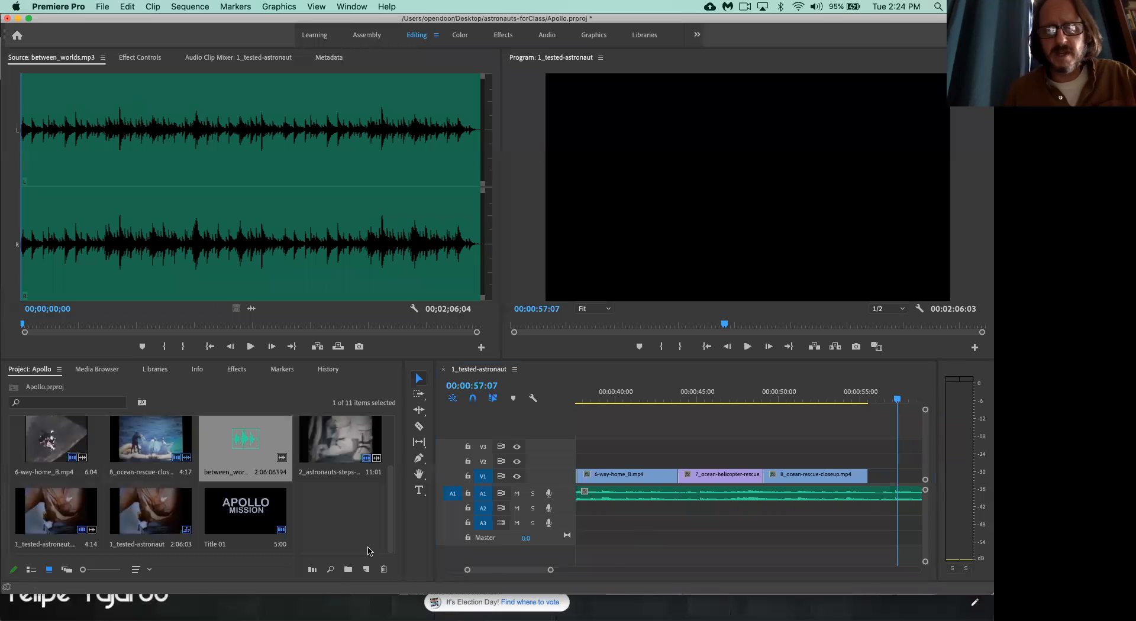
Trim the end of the music on A1 to about 00:01:04:18 and play the ending from about 51 seconds.
{"action": "left_click_drag", "start_coordinate": [529, 573], "coordinate": [661, 569]}
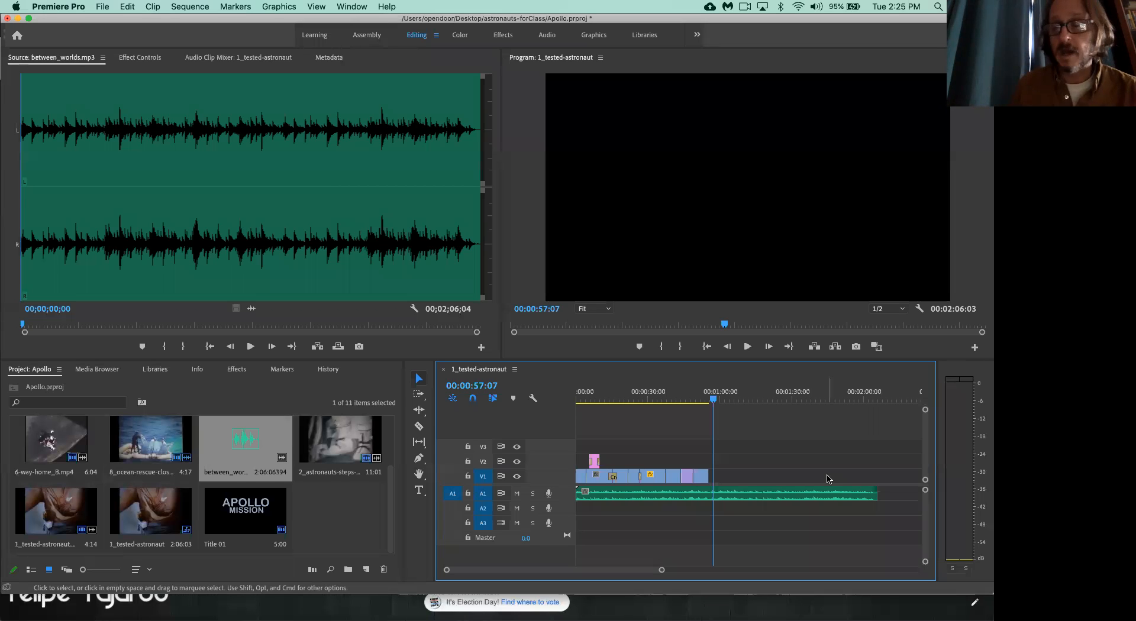
{"action": "left_click_drag", "start_coordinate": [877, 496], "coordinate": [728, 484]}
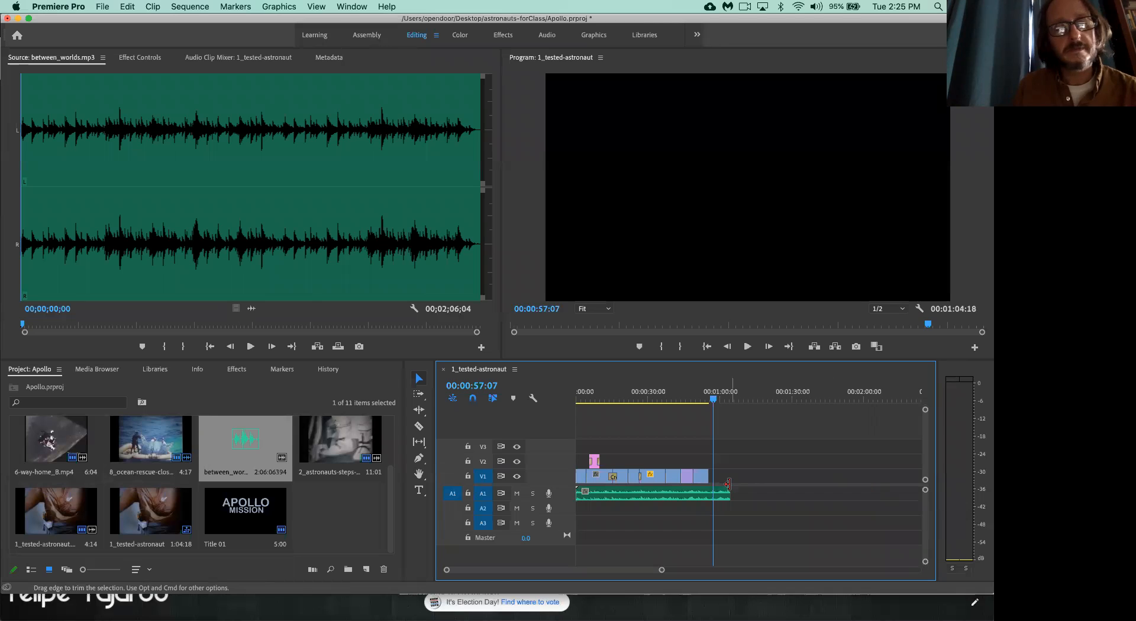
{"action": "left_click", "coordinate": [699, 401]}
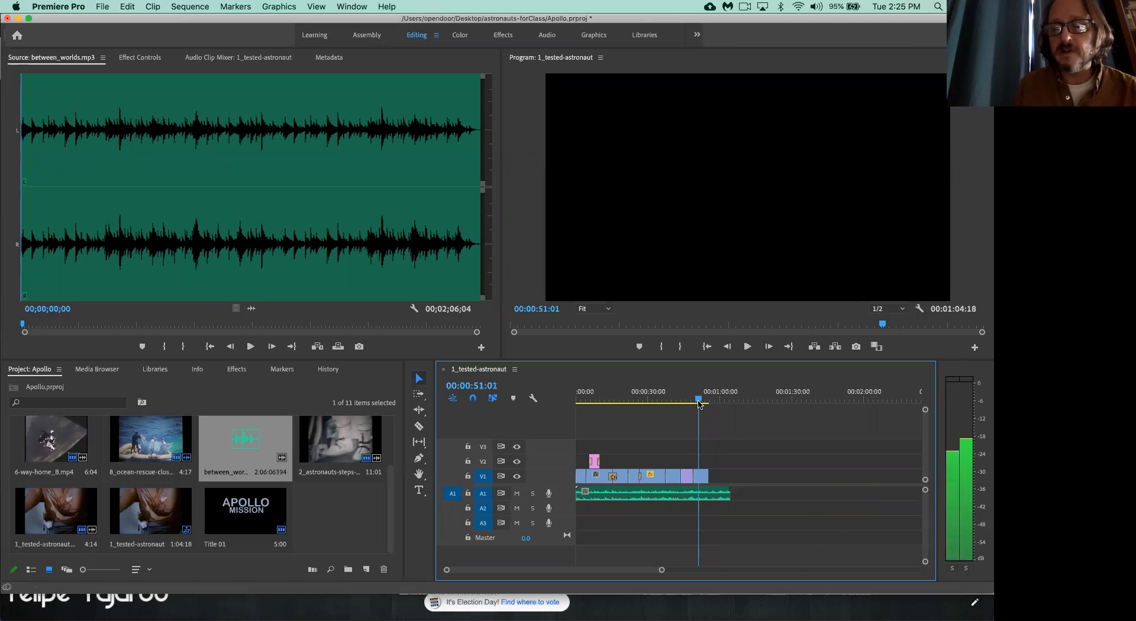
{"action": "key", "text": "space"}
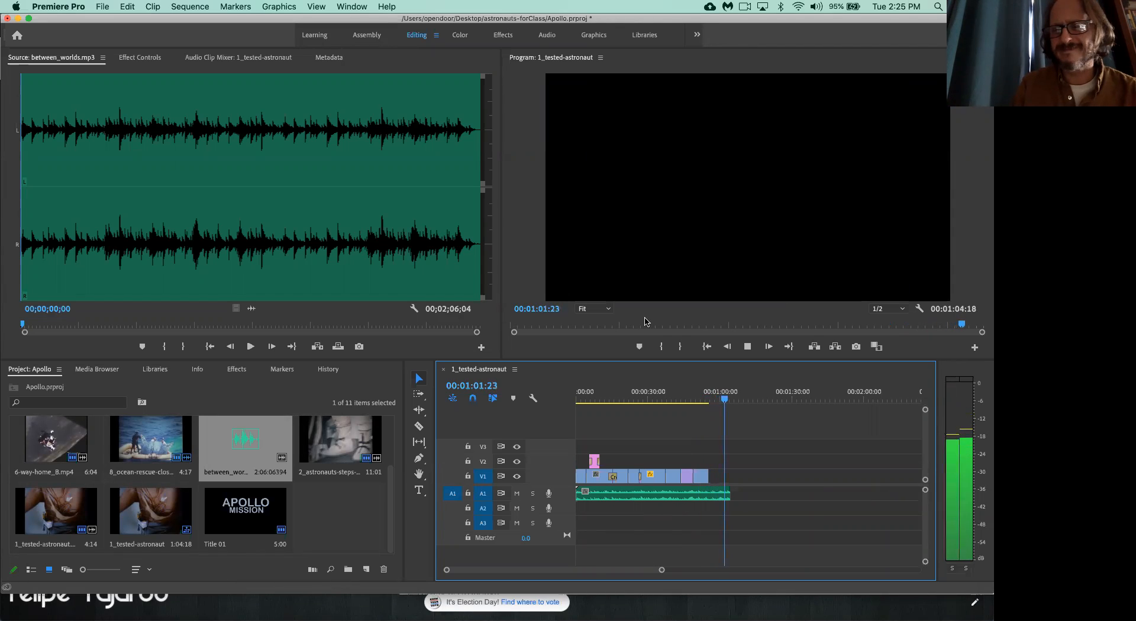
{"action": "key", "text": "space"}
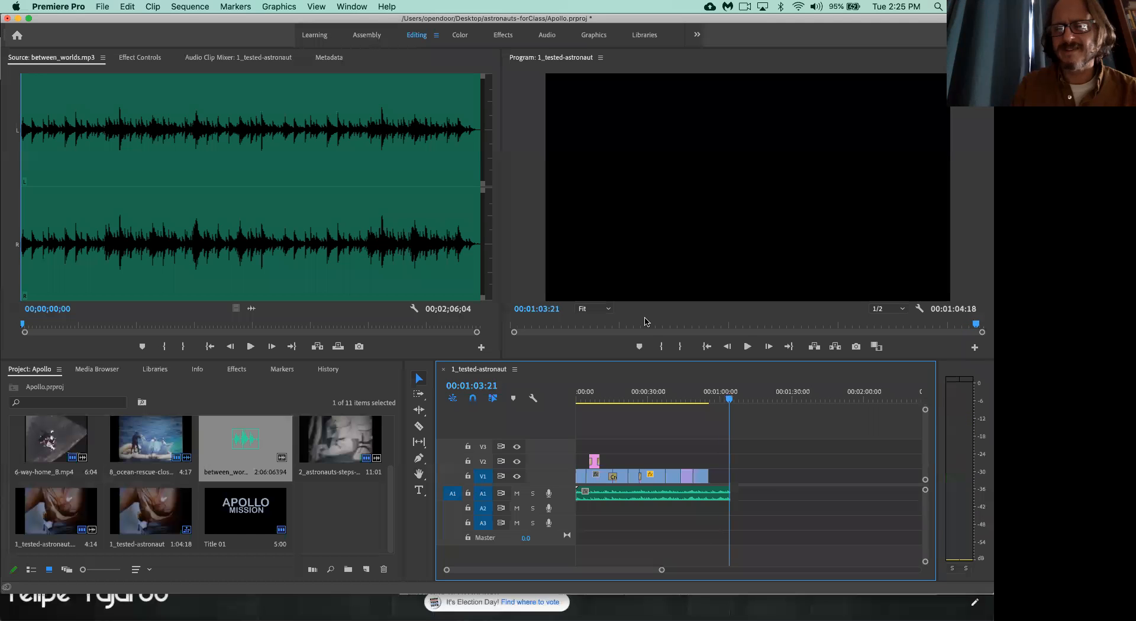
Replay the end of the last video clip and shorten the music on A1 to about 00:01:01:15.
{"action": "left_click", "coordinate": [695, 405]}
{"action": "key", "text": "space"}
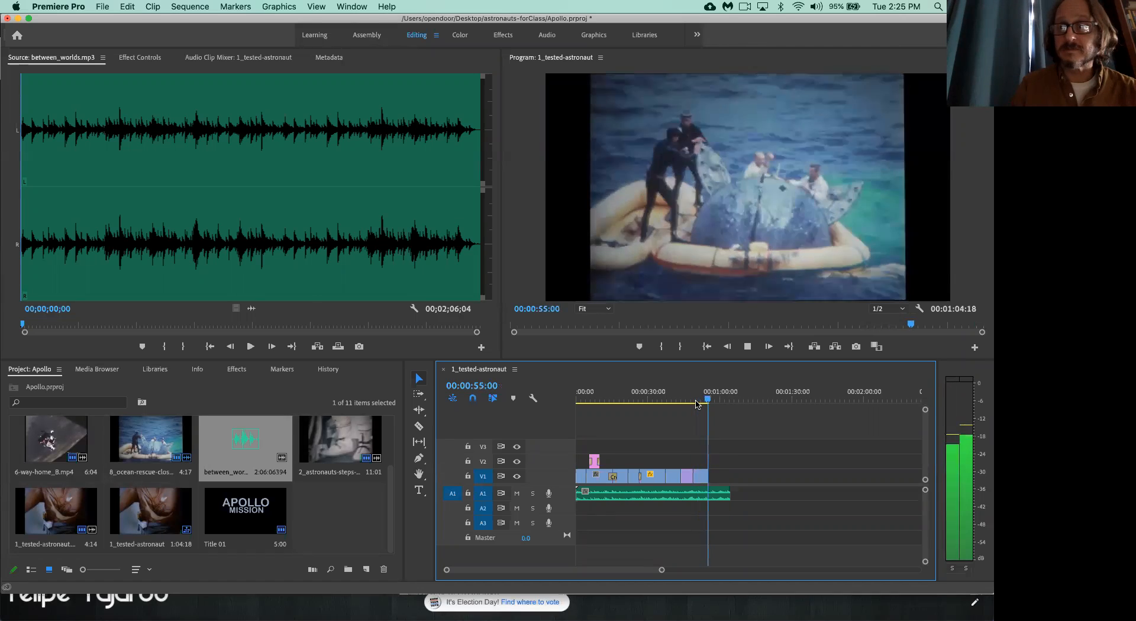
{"action": "key", "text": "space"}
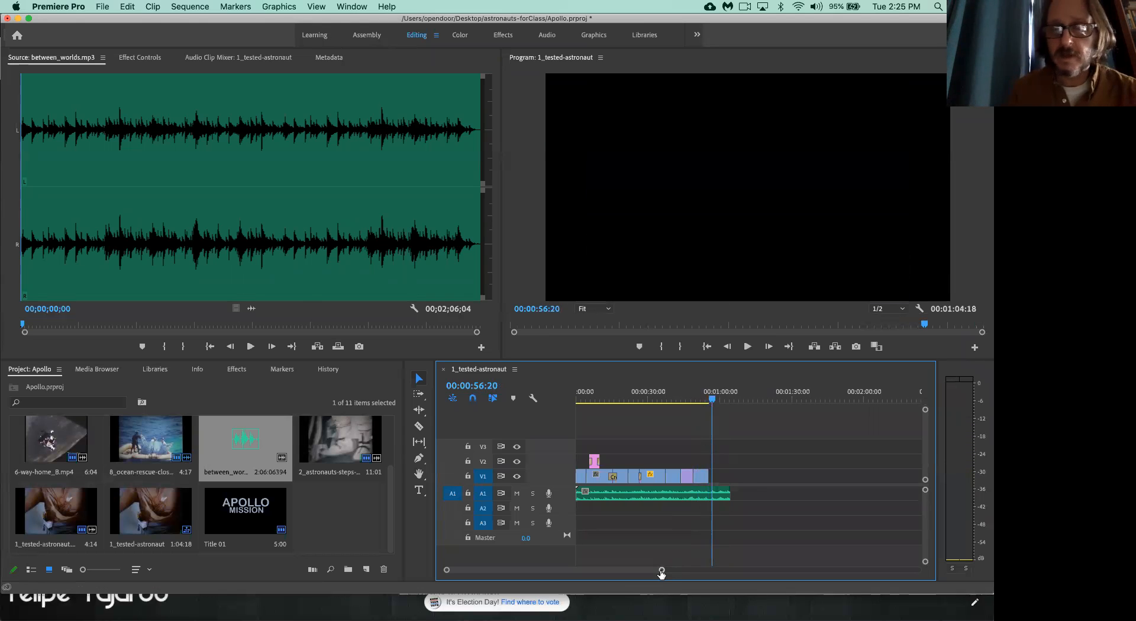
{"action": "left_click_drag", "start_coordinate": [659, 571], "coordinate": [606, 558]}
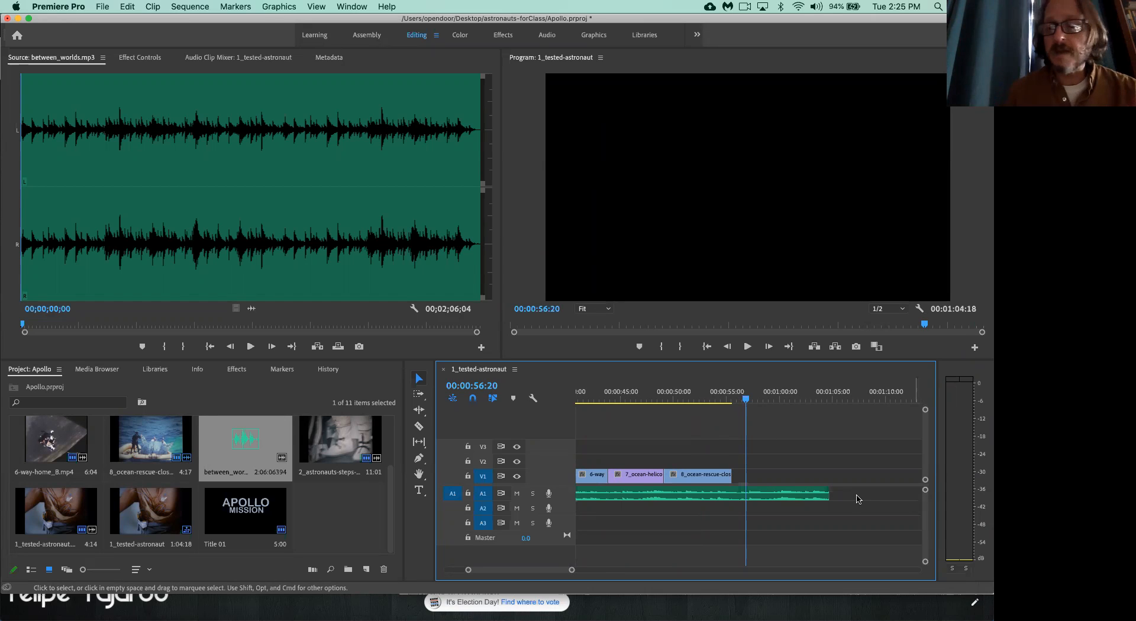
{"action": "left_click_drag", "start_coordinate": [826, 494], "coordinate": [796, 494]}
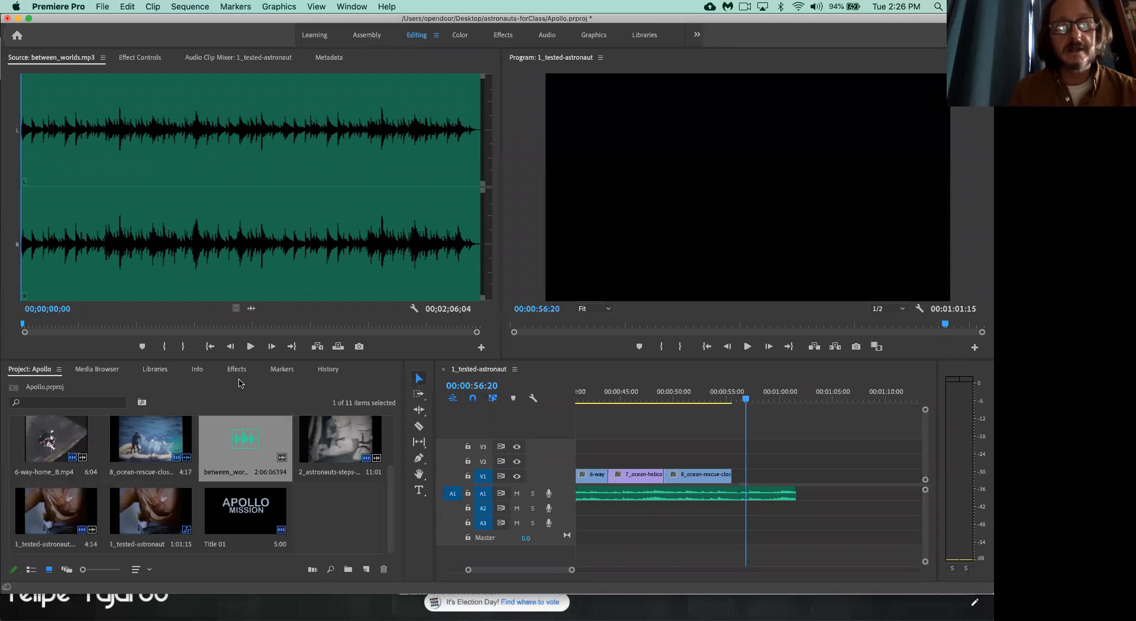
Apply Cross Dissolve to the end of 8_ocean-rescue-closeup.mp4 on V1, play it back, and extend its start to about the 53-second mark.
{"action": "left_click", "coordinate": [237, 372]}
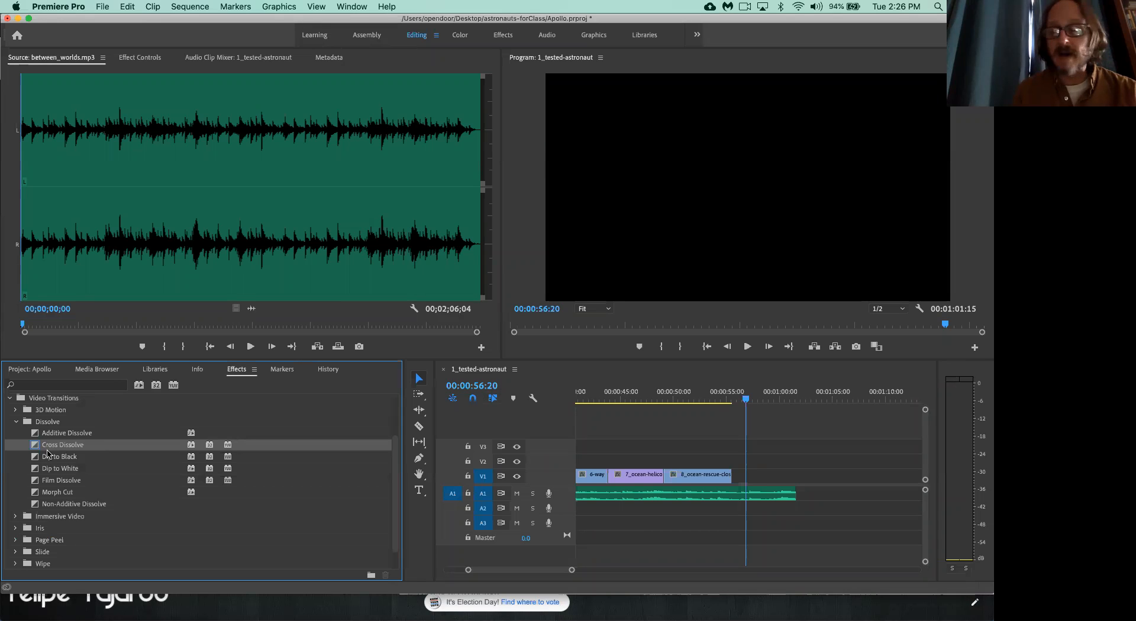
{"action": "left_click_drag", "start_coordinate": [35, 448], "coordinate": [732, 488]}
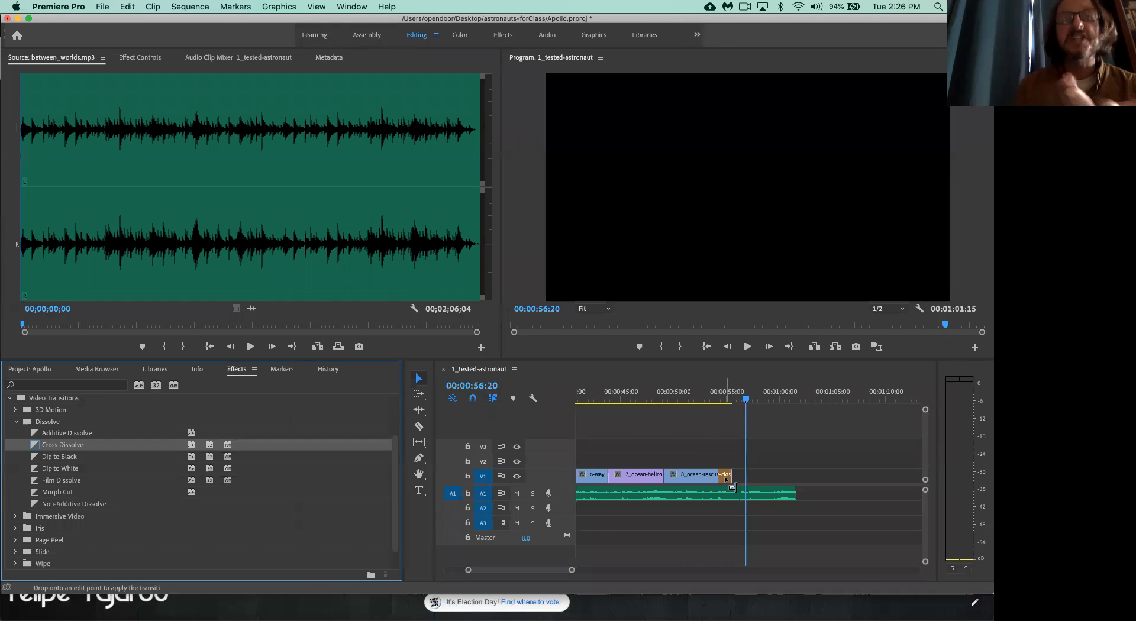
{"action": "left_click_drag", "start_coordinate": [732, 488], "coordinate": [732, 489]}
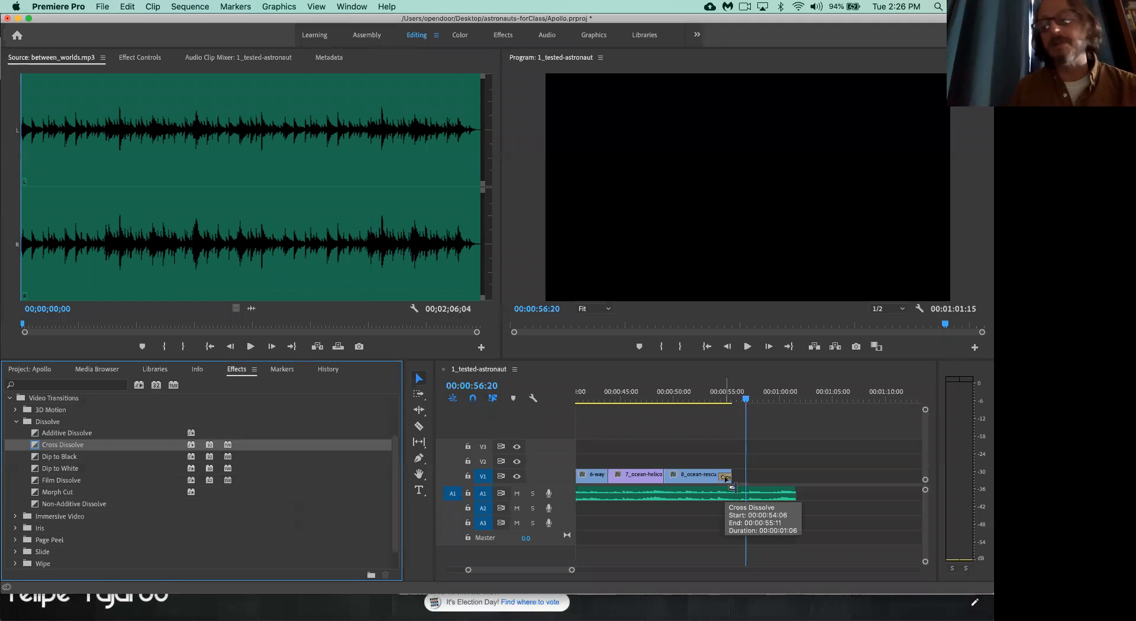
{"action": "left_click", "coordinate": [695, 404]}
{"action": "left_click", "coordinate": [695, 401]}
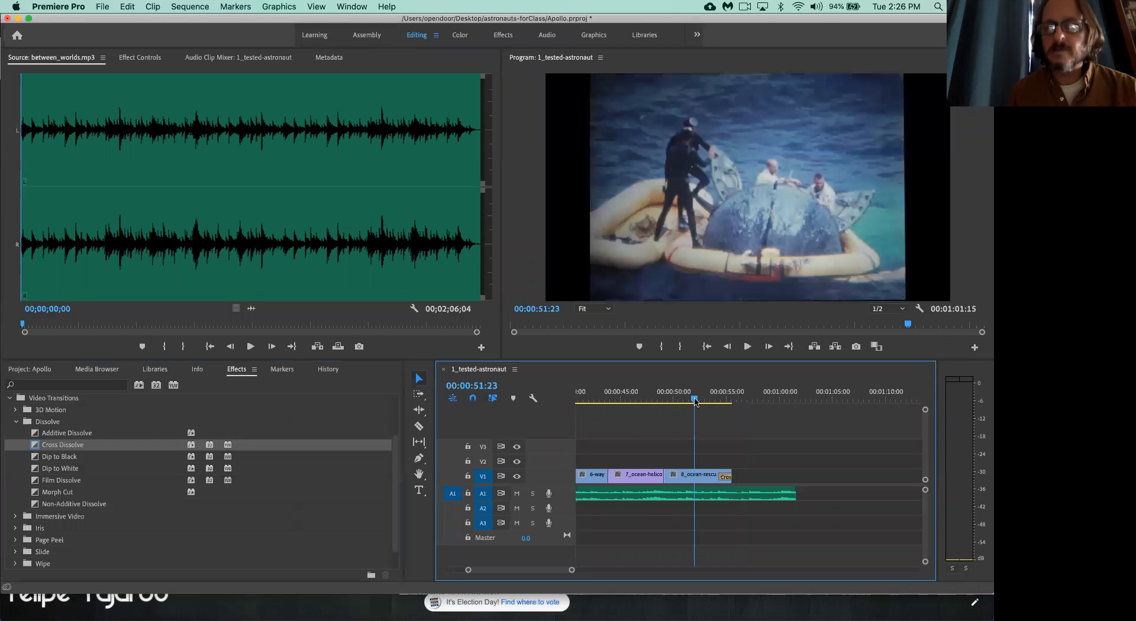
{"action": "key", "text": "space"}
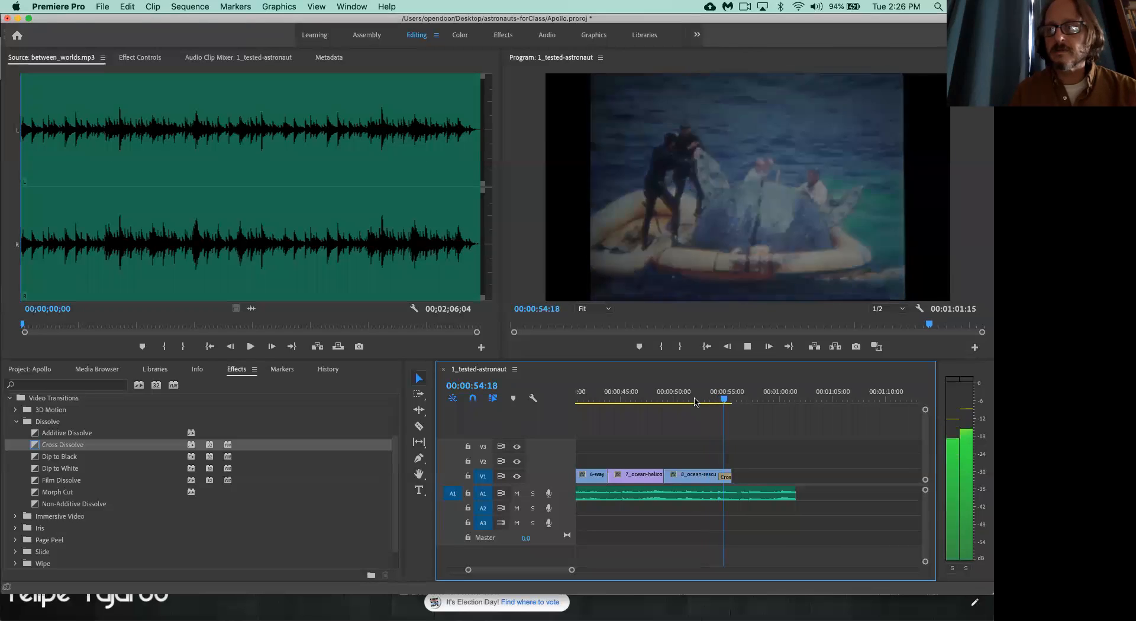
{"action": "key", "text": "space"}
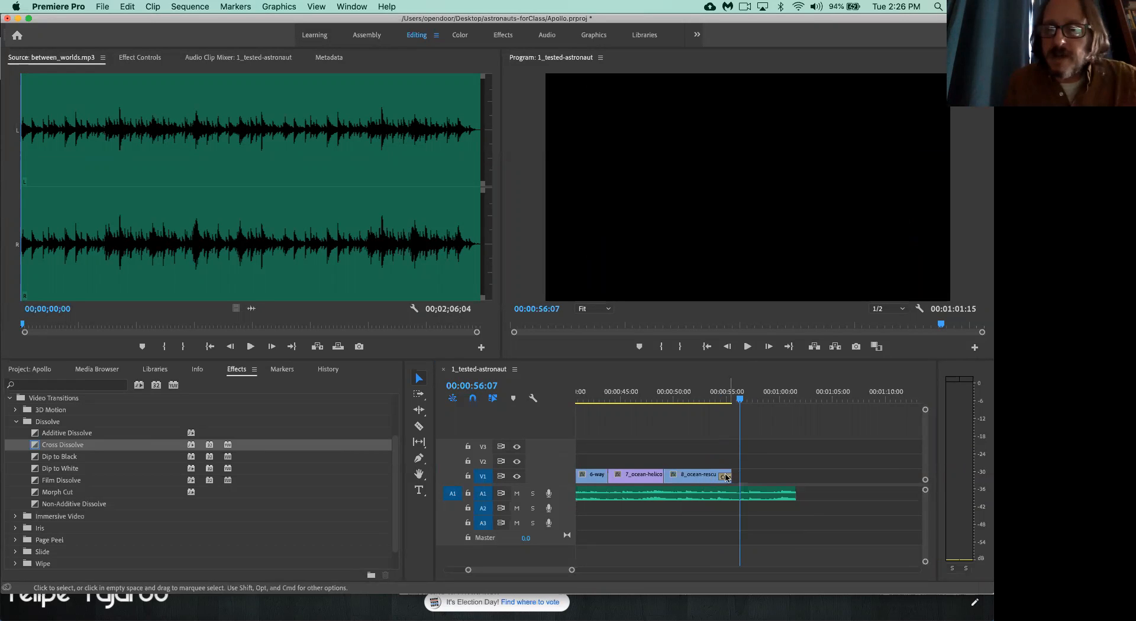
{"action": "left_click_drag", "start_coordinate": [722, 475], "coordinate": [708, 475]}
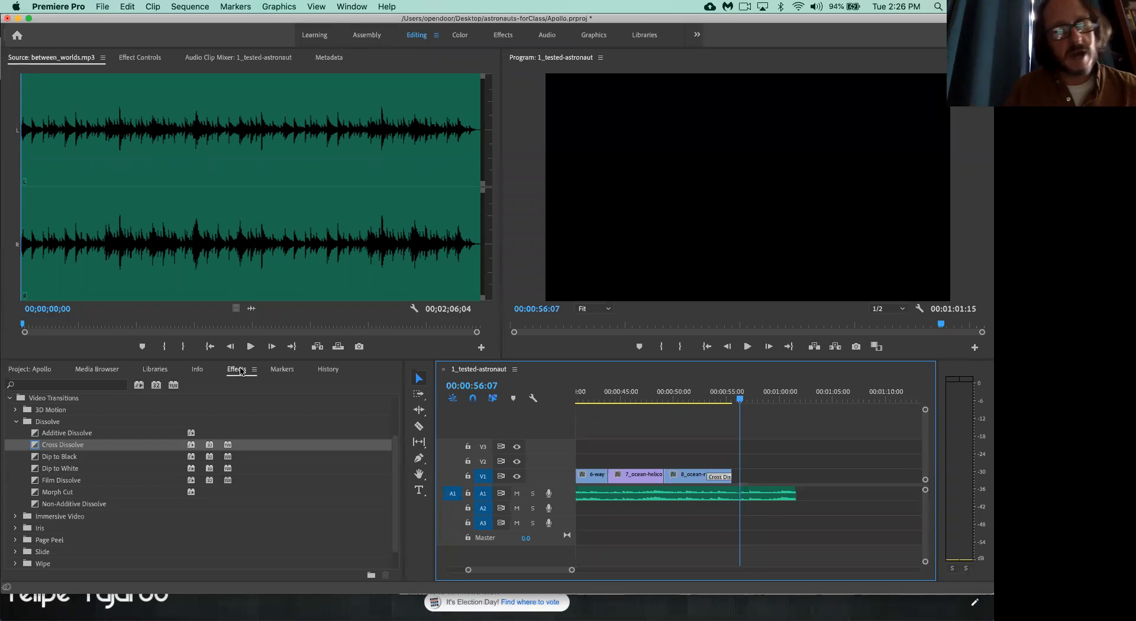
Apply the Exponential Fade audio crossfade to the end of the music on A1 and extend its start to about 52.5 seconds.
{"action": "left_click", "coordinate": [10, 399]}
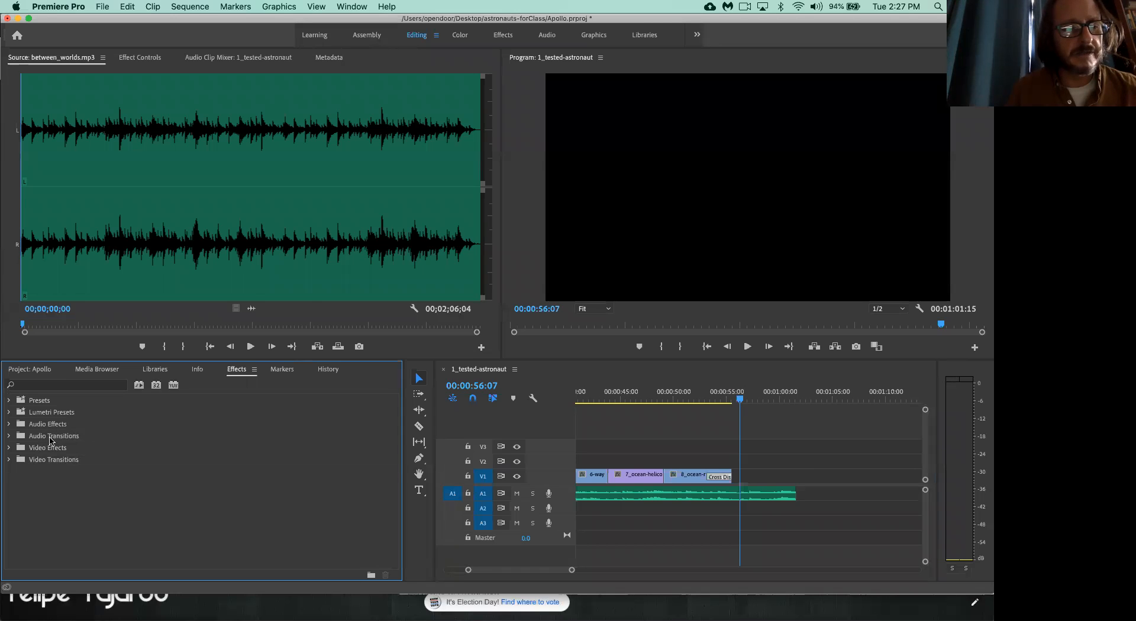
{"action": "left_click", "coordinate": [11, 460]}
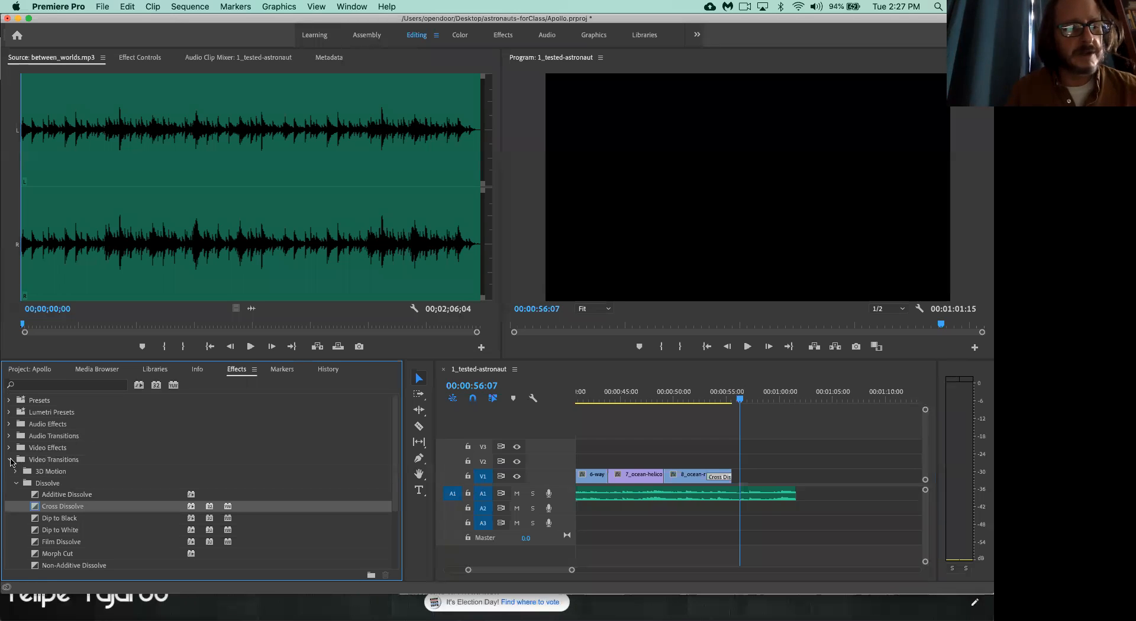
{"action": "left_click", "coordinate": [10, 459]}
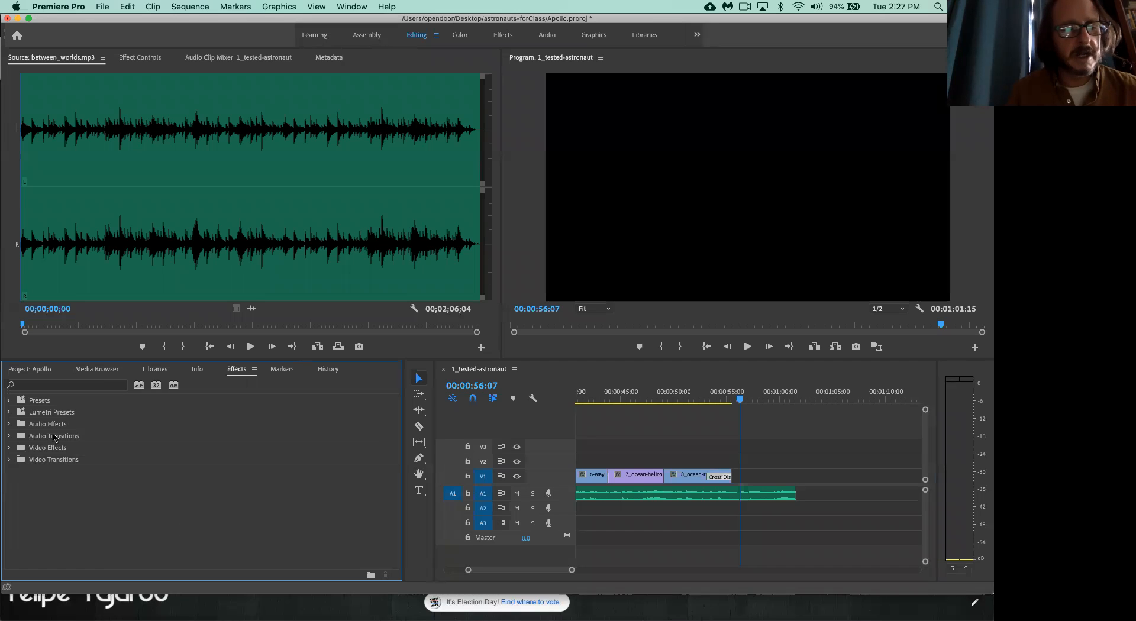
{"action": "left_click", "coordinate": [9, 437]}
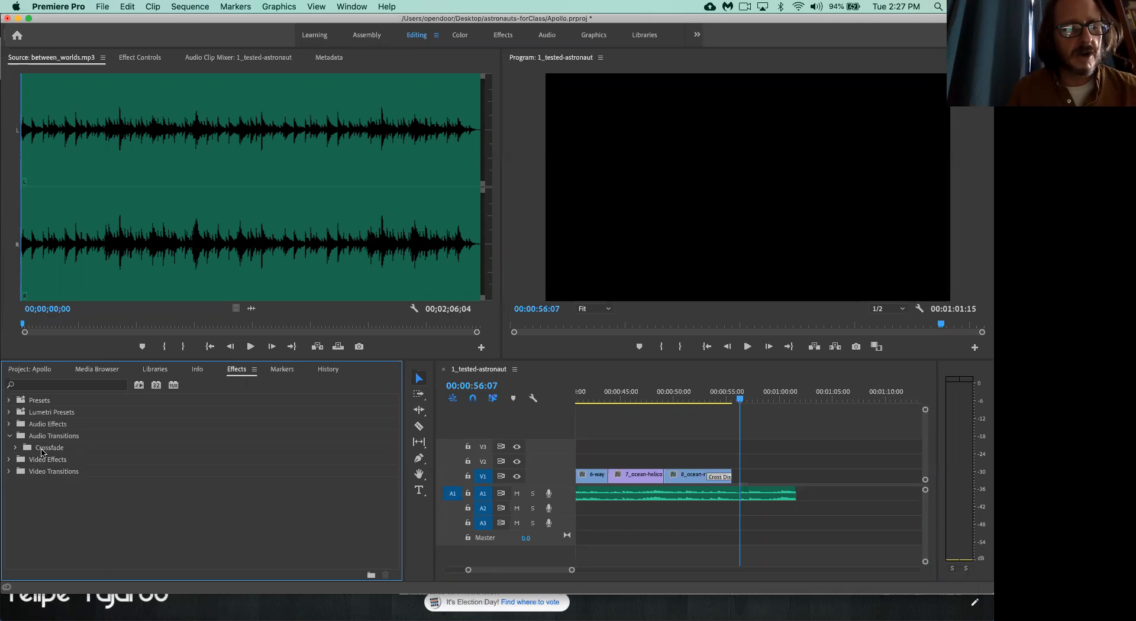
{"action": "left_click", "coordinate": [16, 448]}
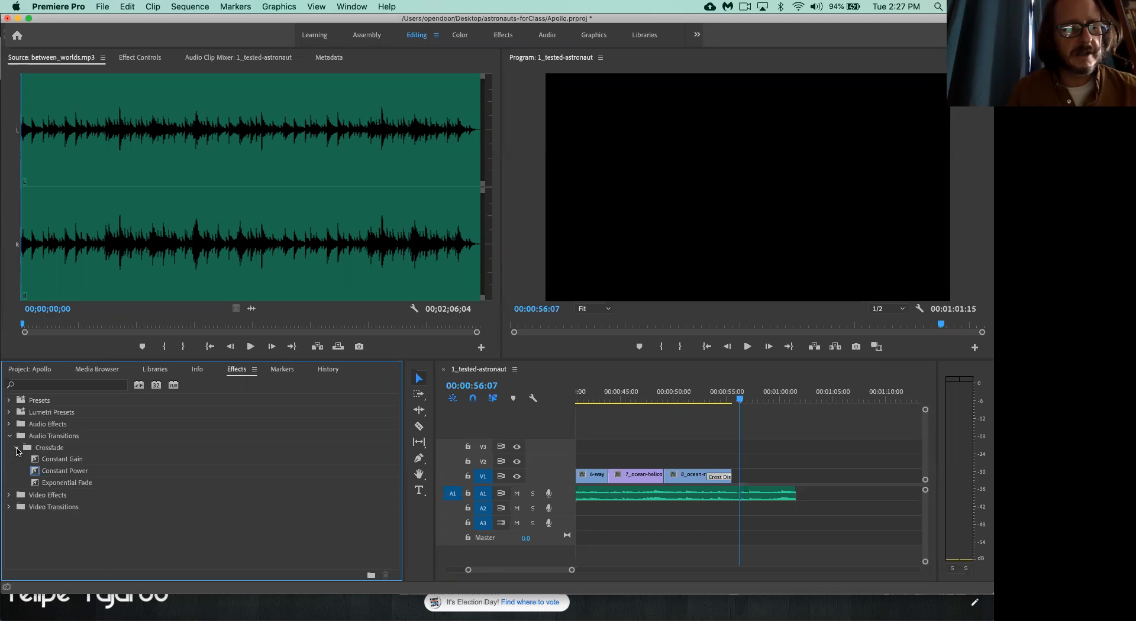
{"action": "left_click", "coordinate": [58, 473]}
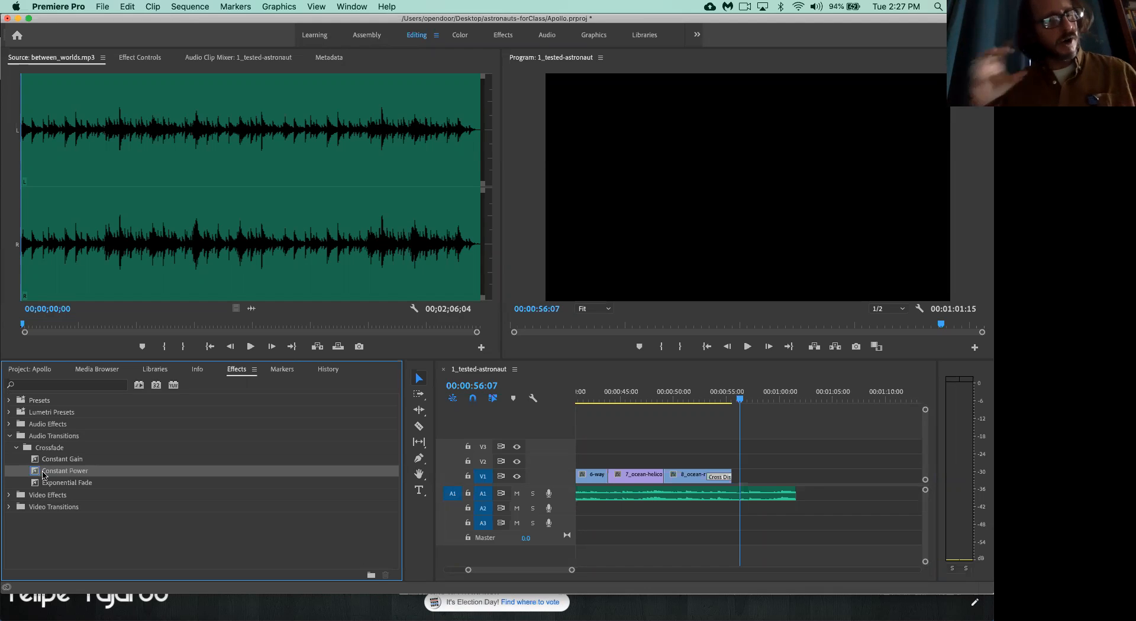
{"action": "left_click", "coordinate": [58, 485]}
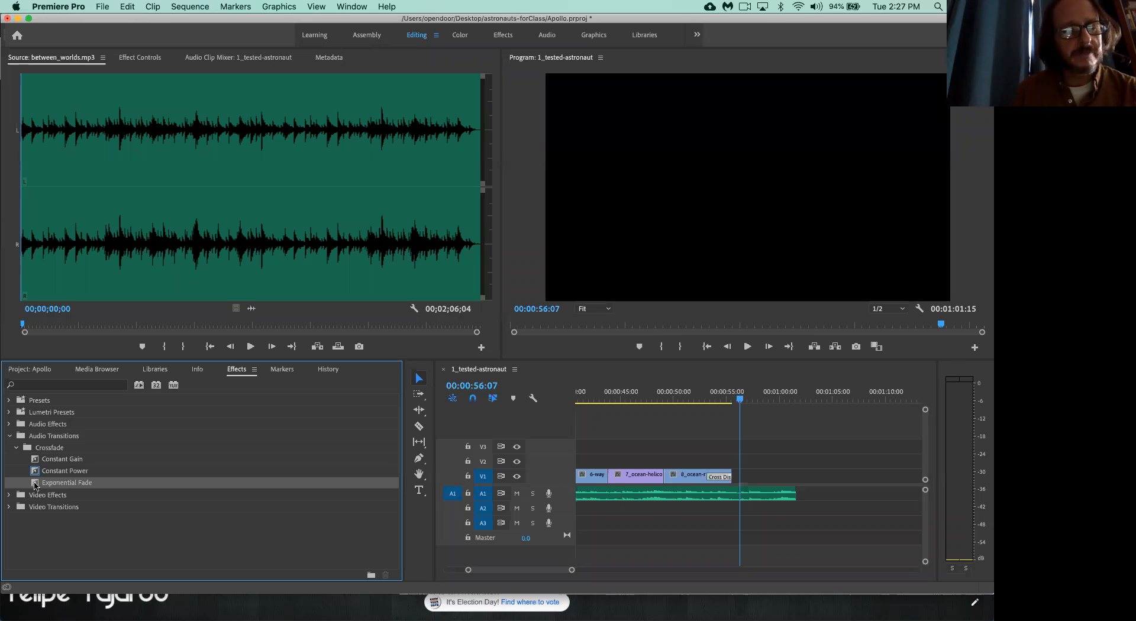
{"action": "left_click_drag", "start_coordinate": [35, 485], "coordinate": [797, 500]}
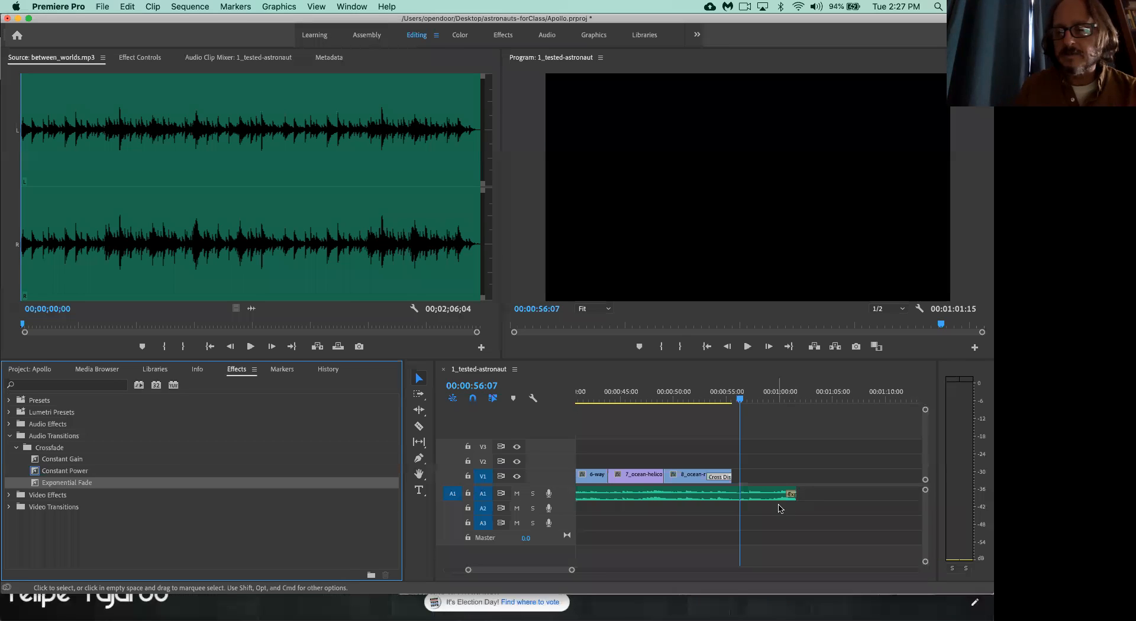
{"action": "left_click_drag", "start_coordinate": [572, 570], "coordinate": [554, 570]}
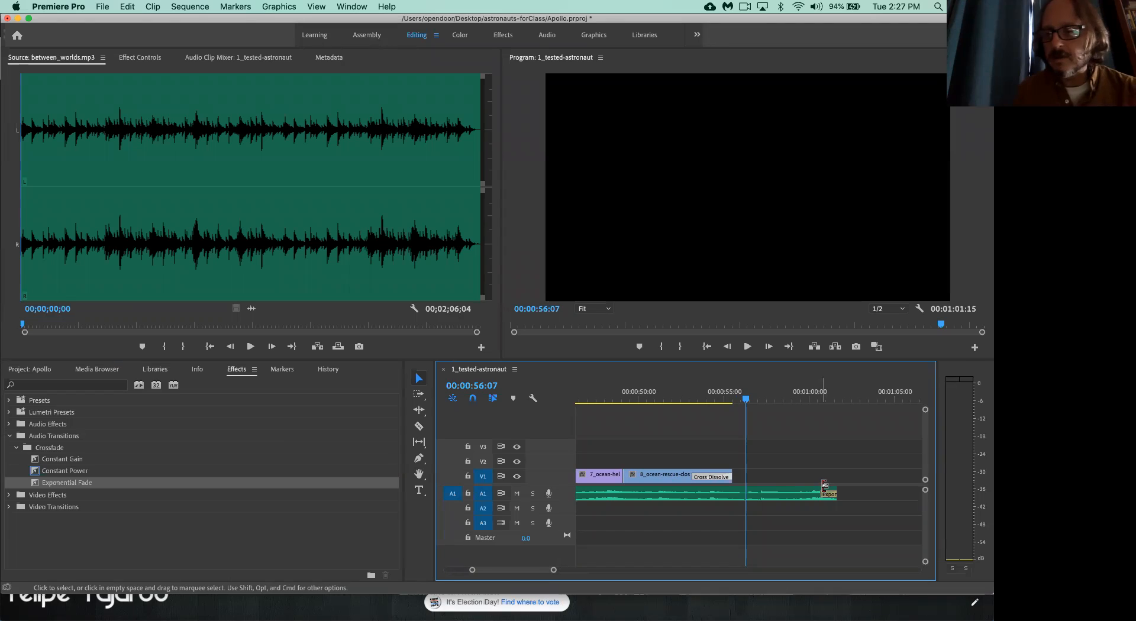
{"action": "left_click_drag", "start_coordinate": [823, 492], "coordinate": [682, 493]}
Play back the picture and music fade-outs from about 48 seconds to the sequence's end and save the project.
{"action": "left_click", "coordinate": [610, 403]}
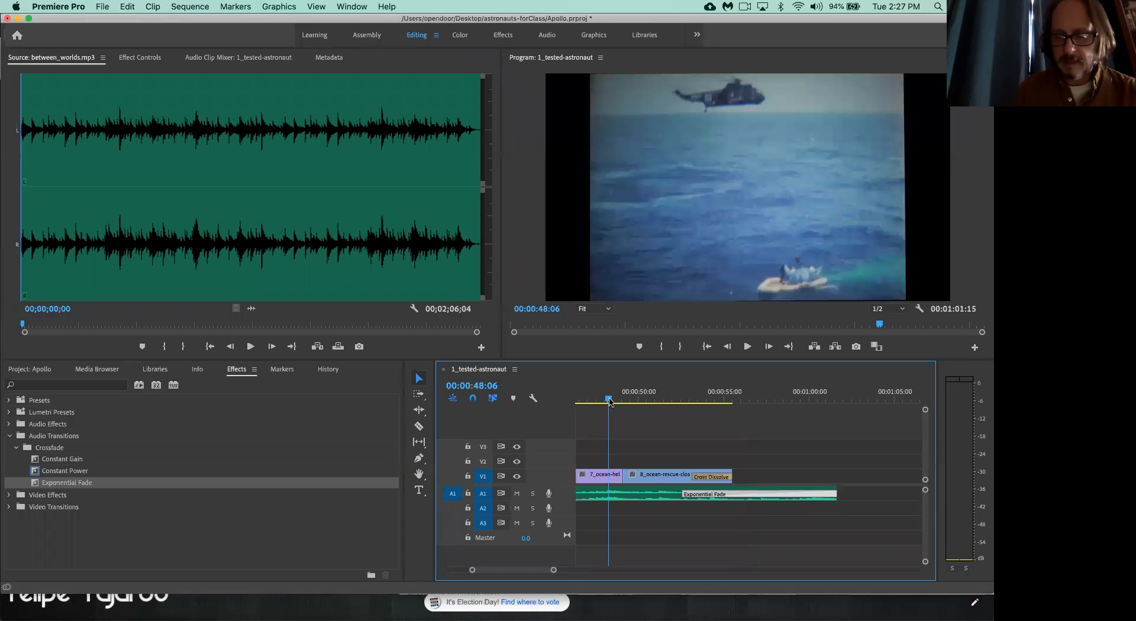
{"action": "key", "text": "space"}
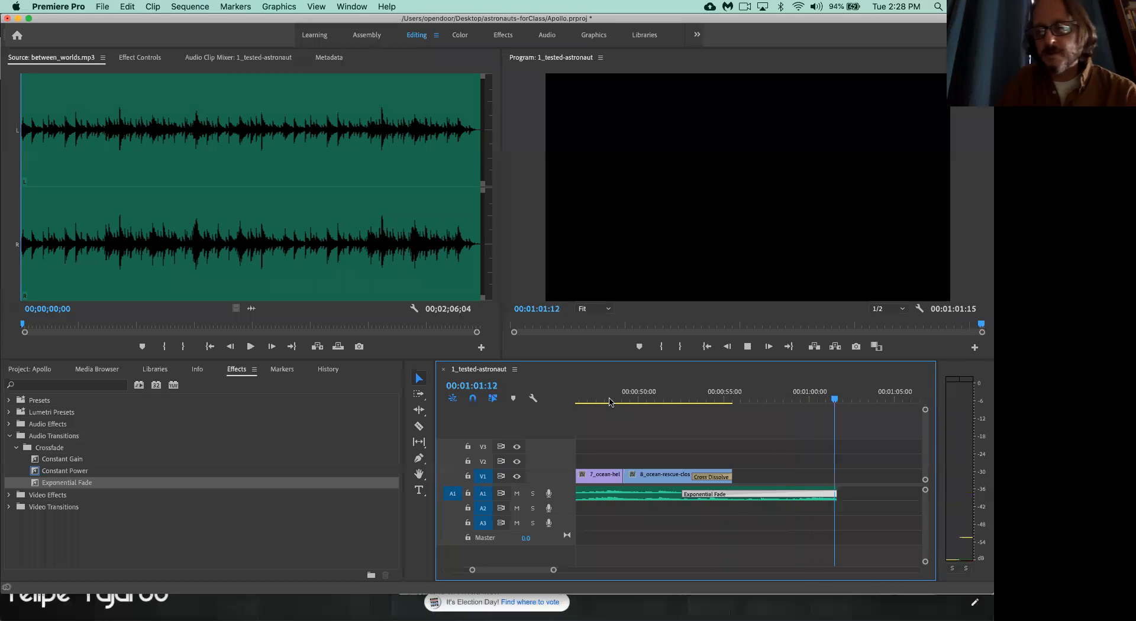
{"action": "key", "text": "super+s"}
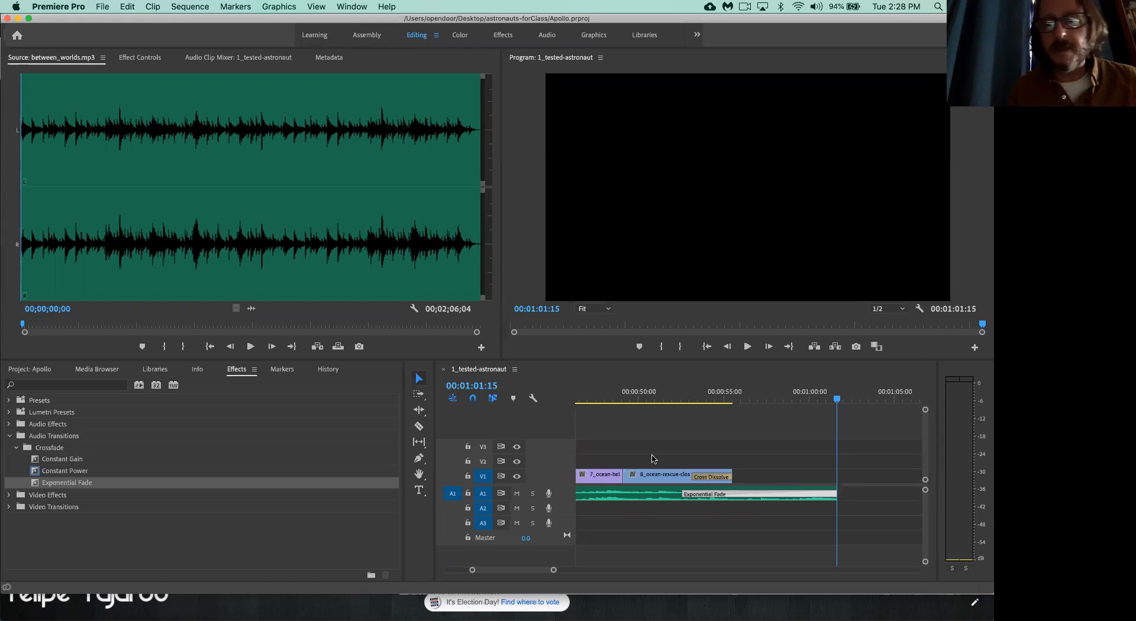
Play the finished sequence from the beginning with the whole edit in view on the timeline.
{"action": "left_click_drag", "start_coordinate": [553, 569], "coordinate": [412, 572]}
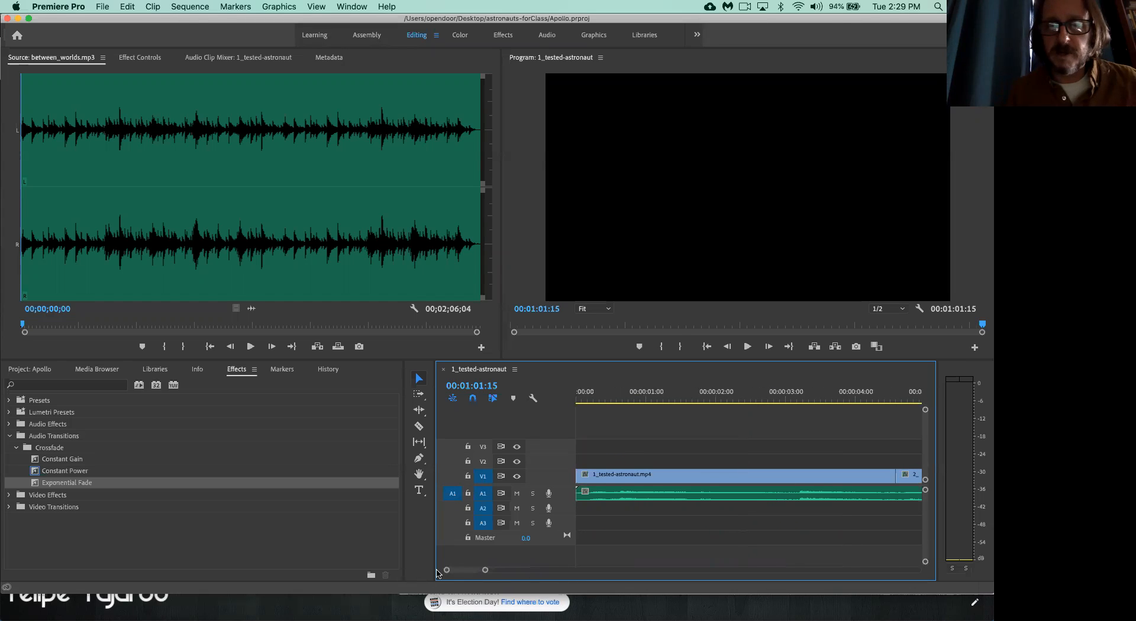
{"action": "left_click_drag", "start_coordinate": [486, 571], "coordinate": [528, 571]}
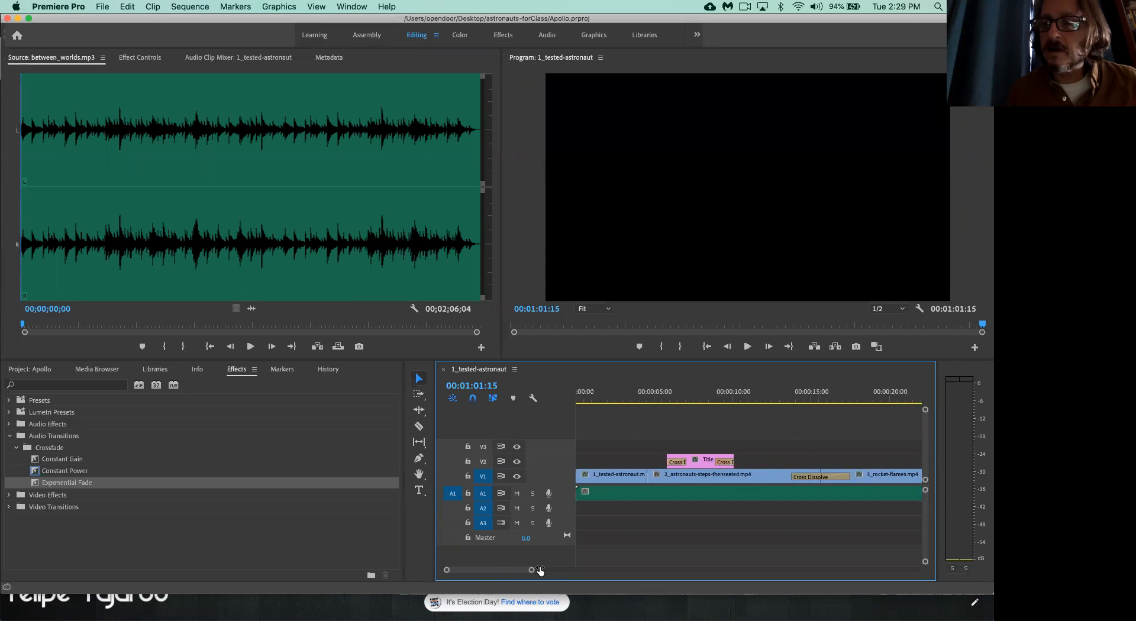
{"action": "left_click_drag", "start_coordinate": [539, 569], "coordinate": [508, 573]}
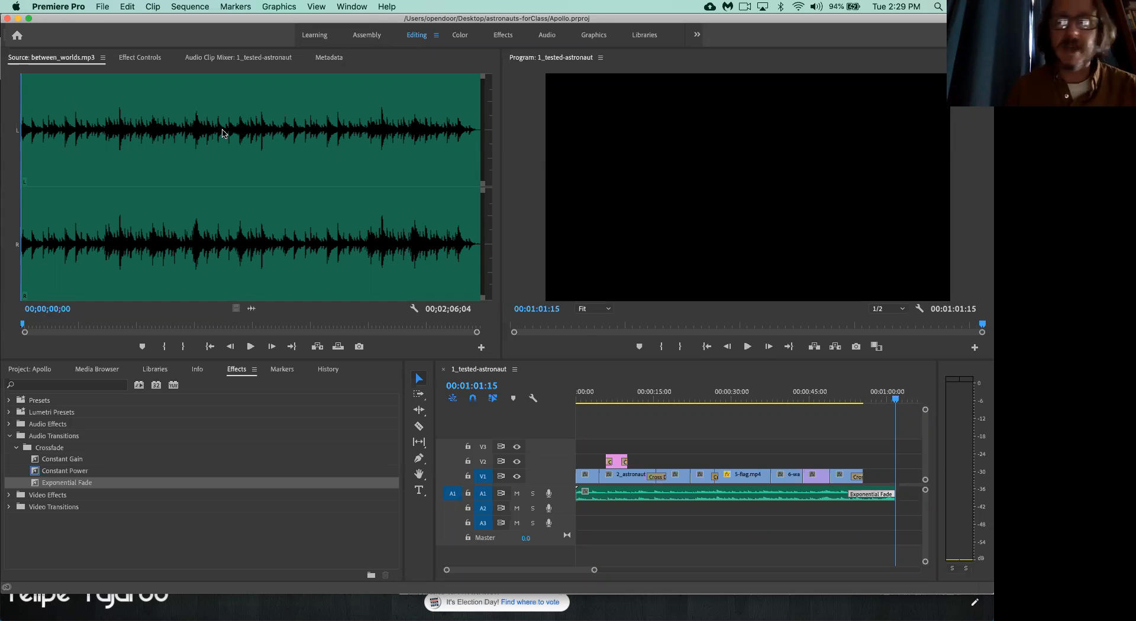
{"action": "left_click", "coordinate": [678, 431]}
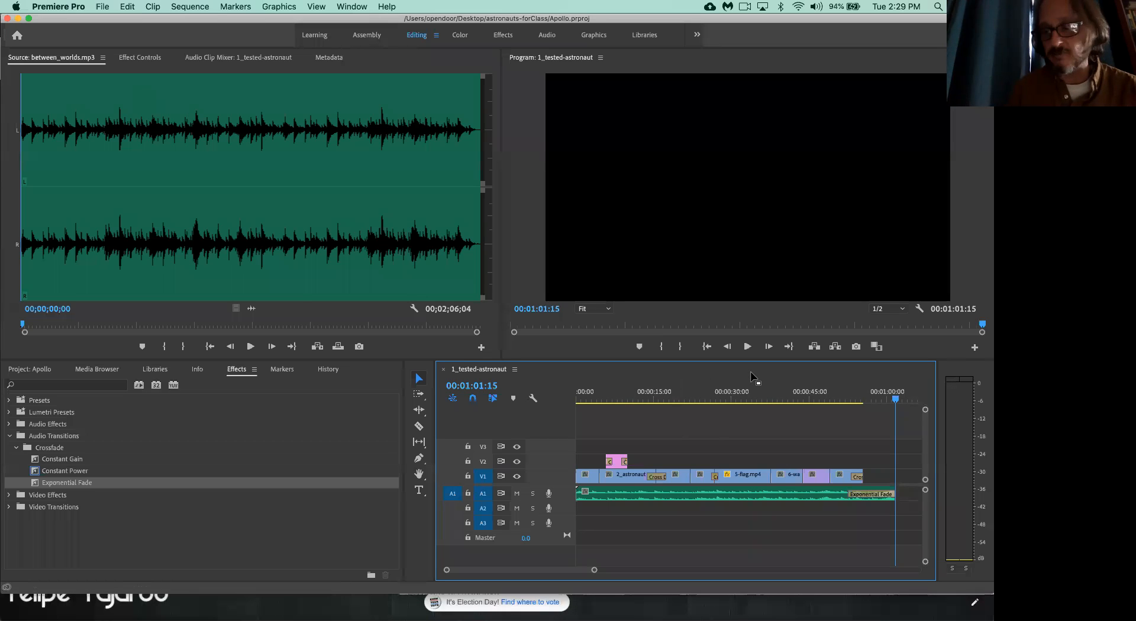
{"action": "key", "text": "space"}
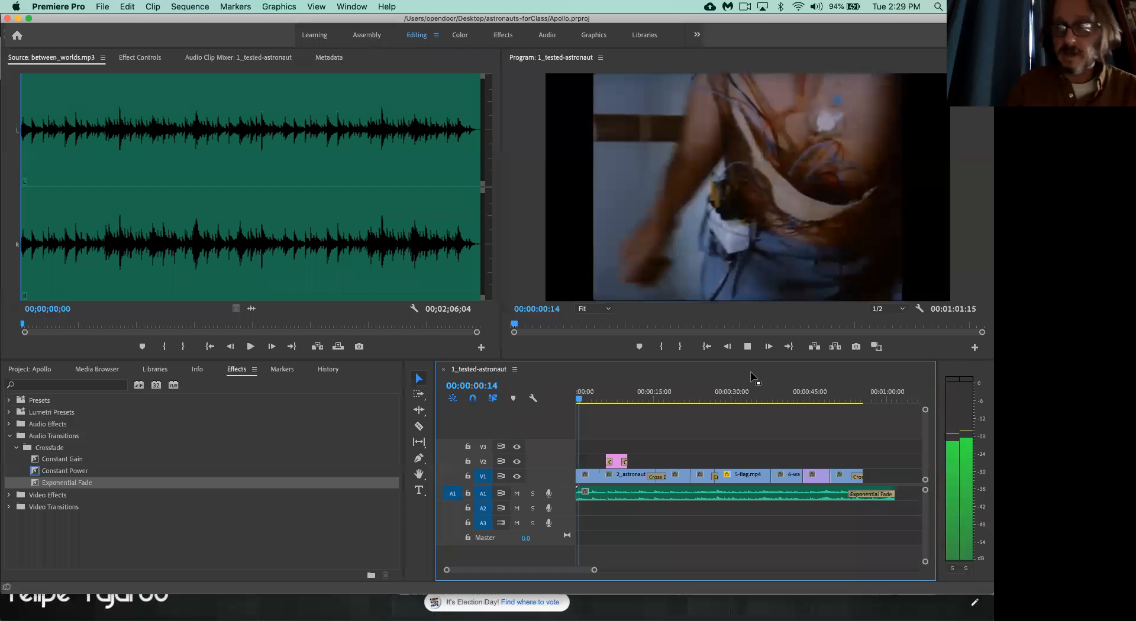
Mute the system sound while the finished sequence plays and save the project.
{"action": "key", "text": "XF86AudioMute"}
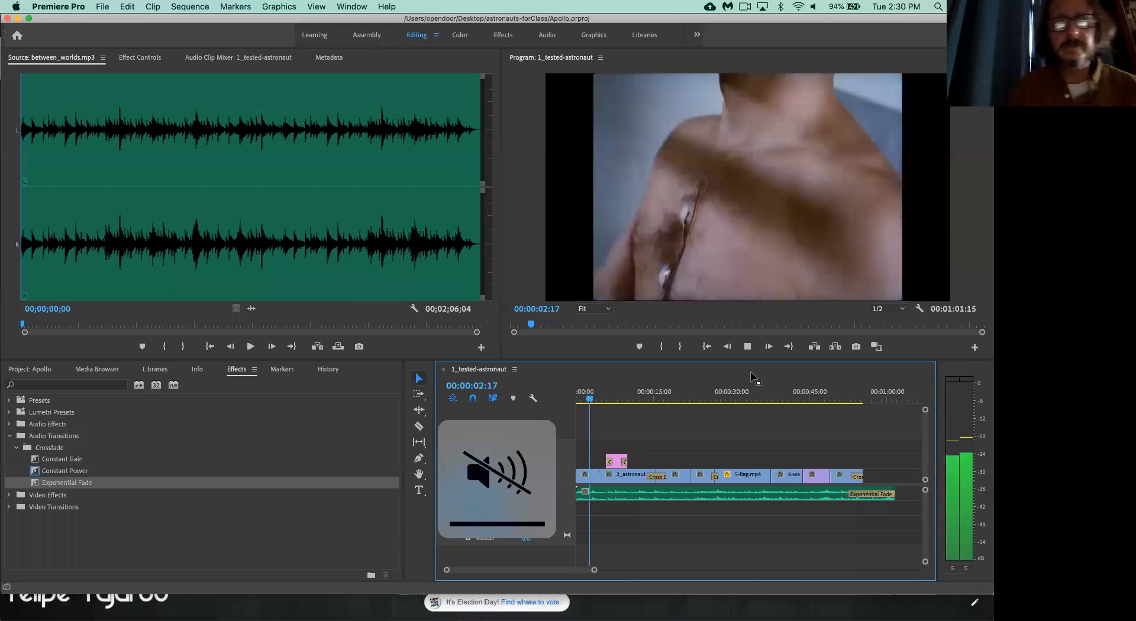
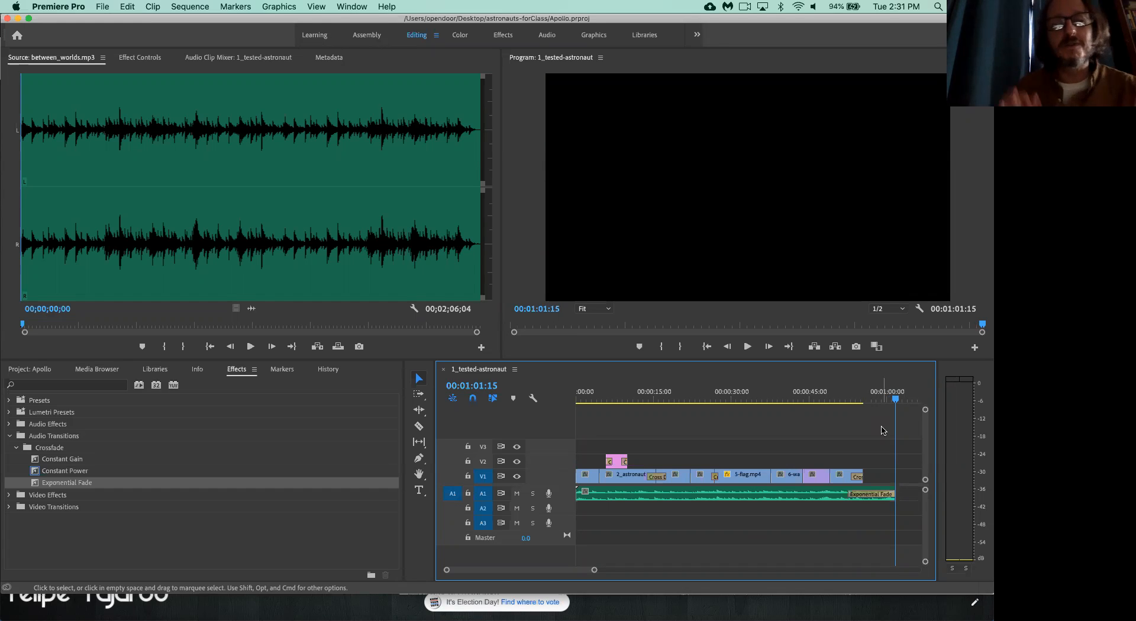
{"action": "key", "text": "cmd+s"}
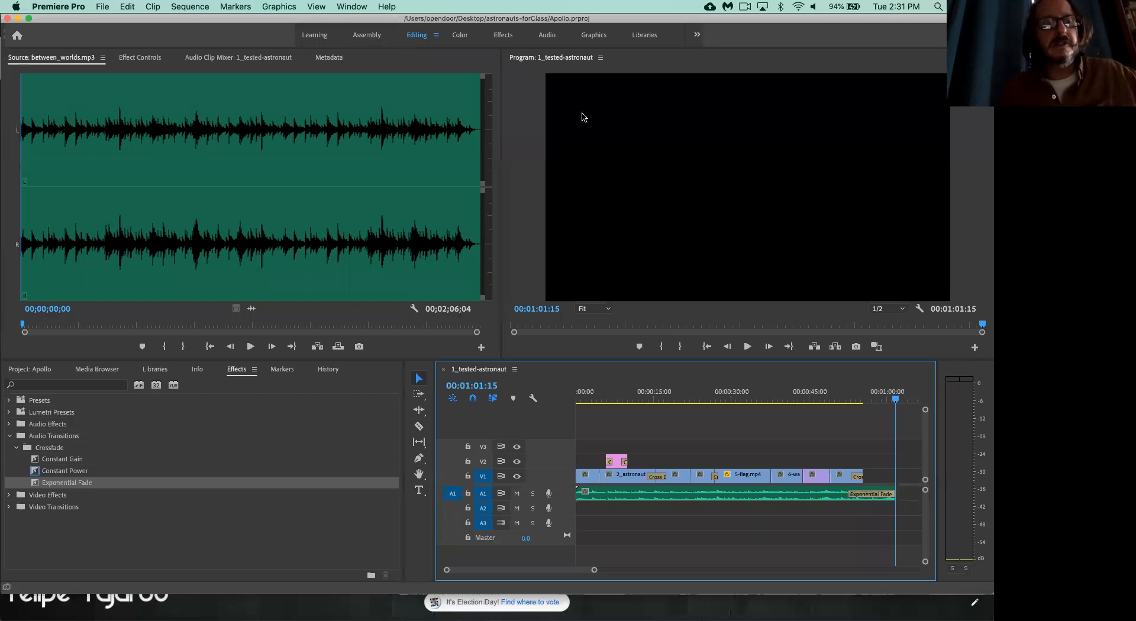
Open the media export settings for the sequence and choose H.264 as the export format.
{"action": "left_click", "coordinate": [103, 8]}
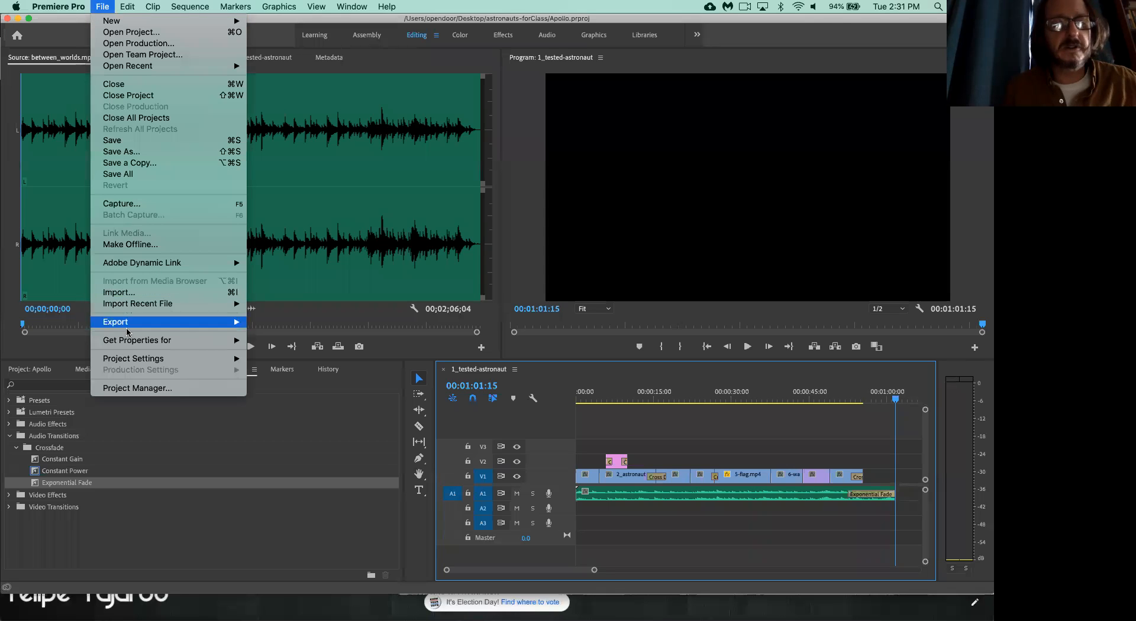
{"action": "mouse_move", "coordinate": [218, 323]}
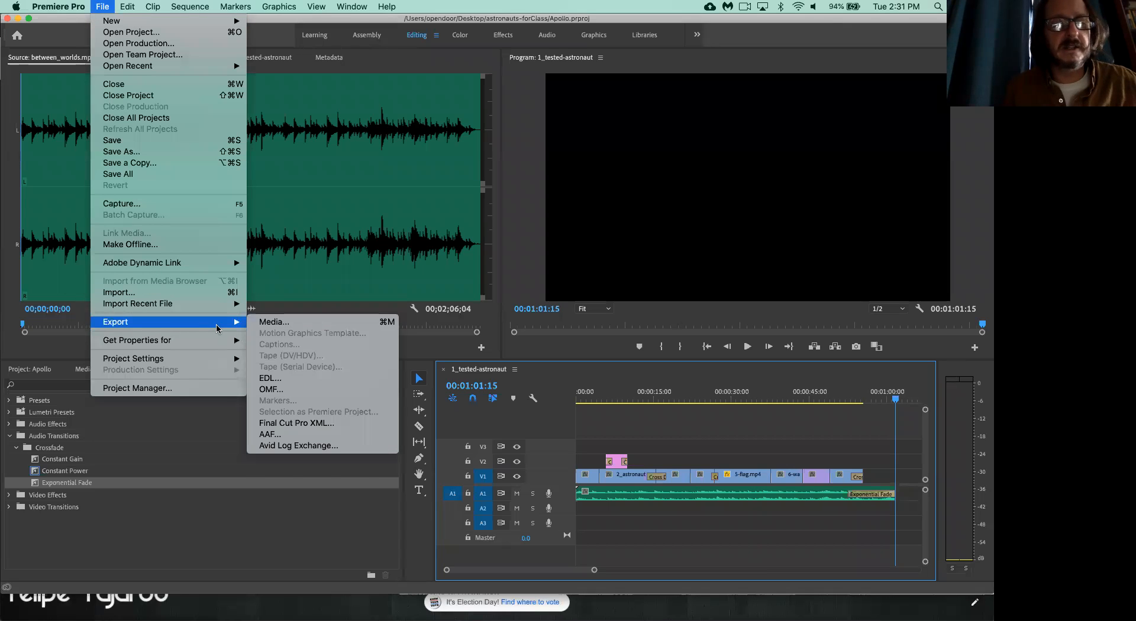
{"action": "left_click", "coordinate": [281, 325]}
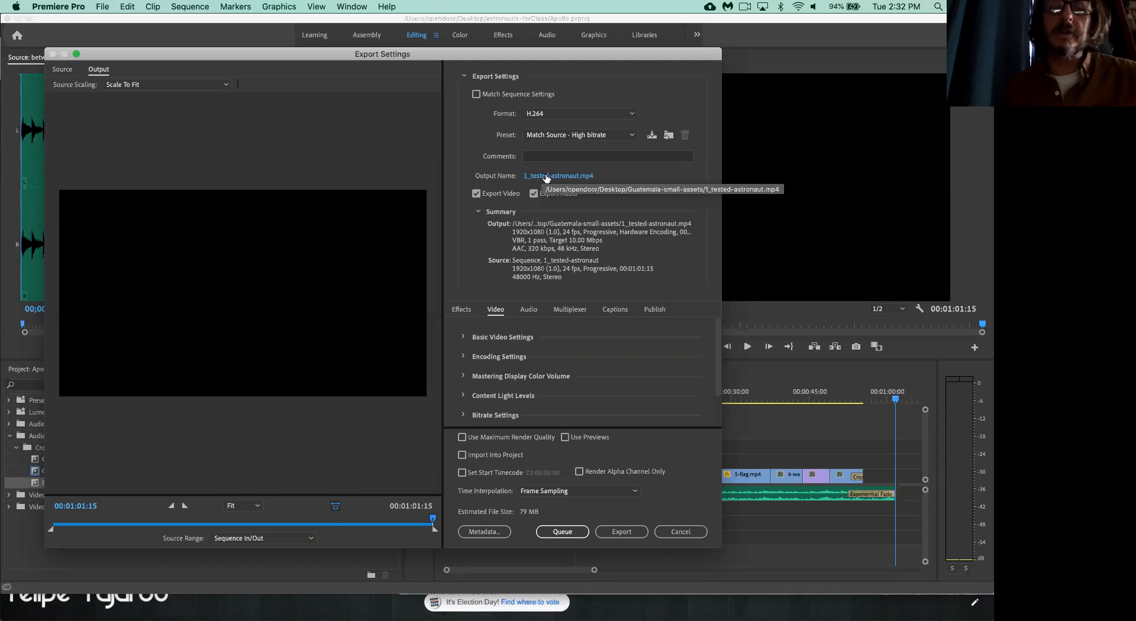
{"action": "left_click", "coordinate": [556, 113]}
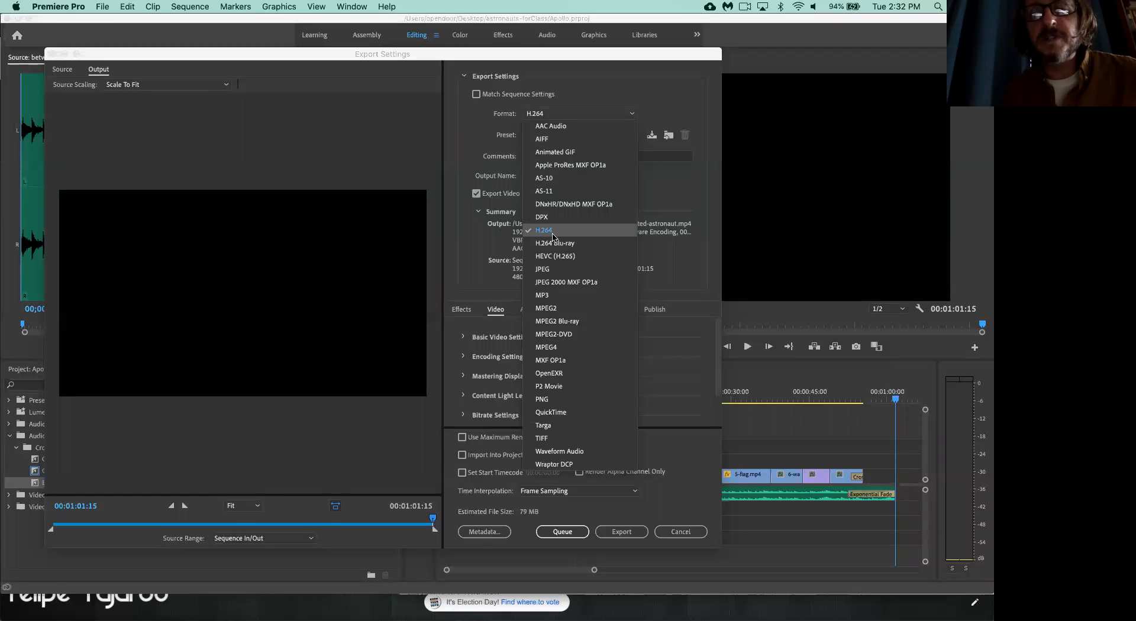
{"action": "left_click", "coordinate": [547, 233]}
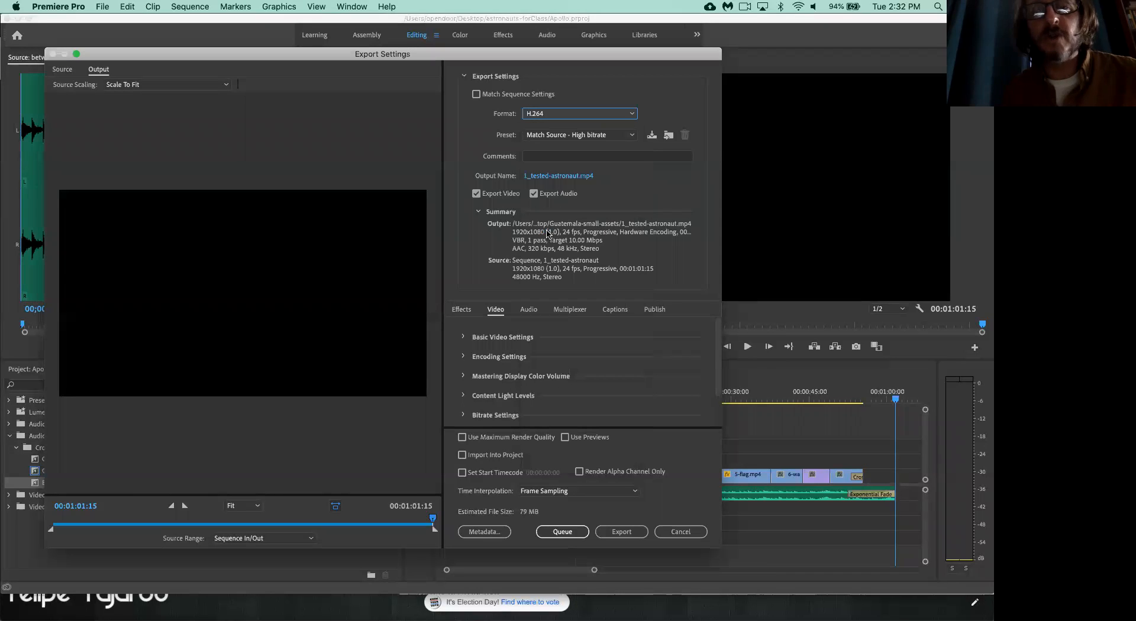
{"action": "left_click", "coordinate": [89, 288]}
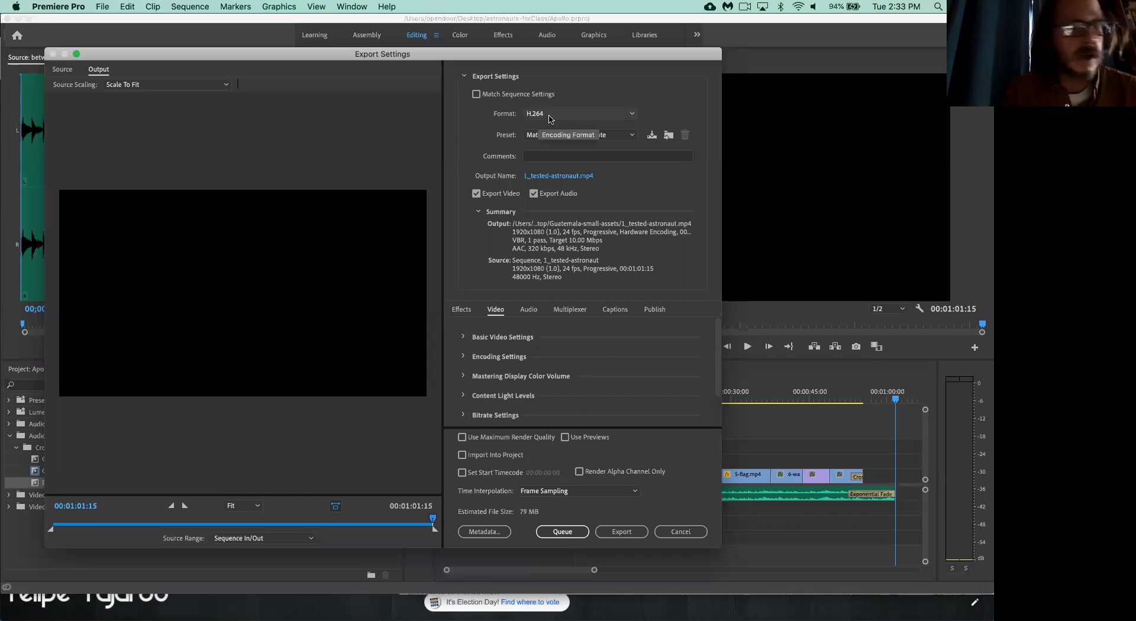
Name the export's output file ApolloFinished.mp4.
{"action": "left_click", "coordinate": [547, 177]}
{"action": "left_click_drag", "start_coordinate": [337, 95], "coordinate": [614, 94]}
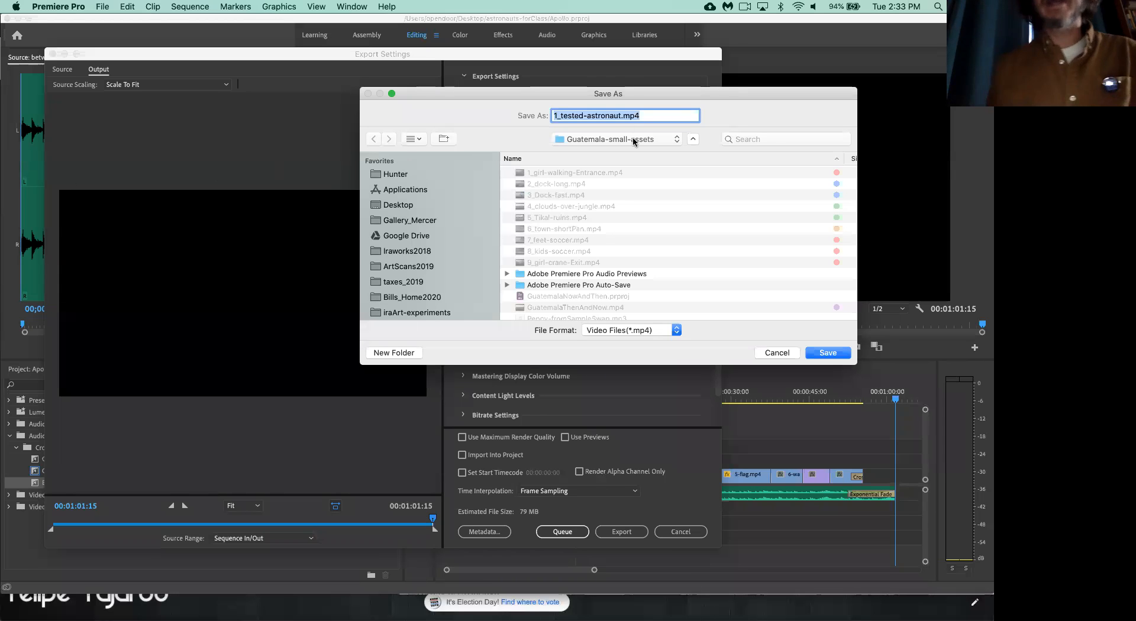
{"action": "left_click", "coordinate": [664, 118]}
{"action": "left_click_drag", "start_coordinate": [621, 117], "coordinate": [491, 122]}
{"action": "type", "text": "Apollo"}
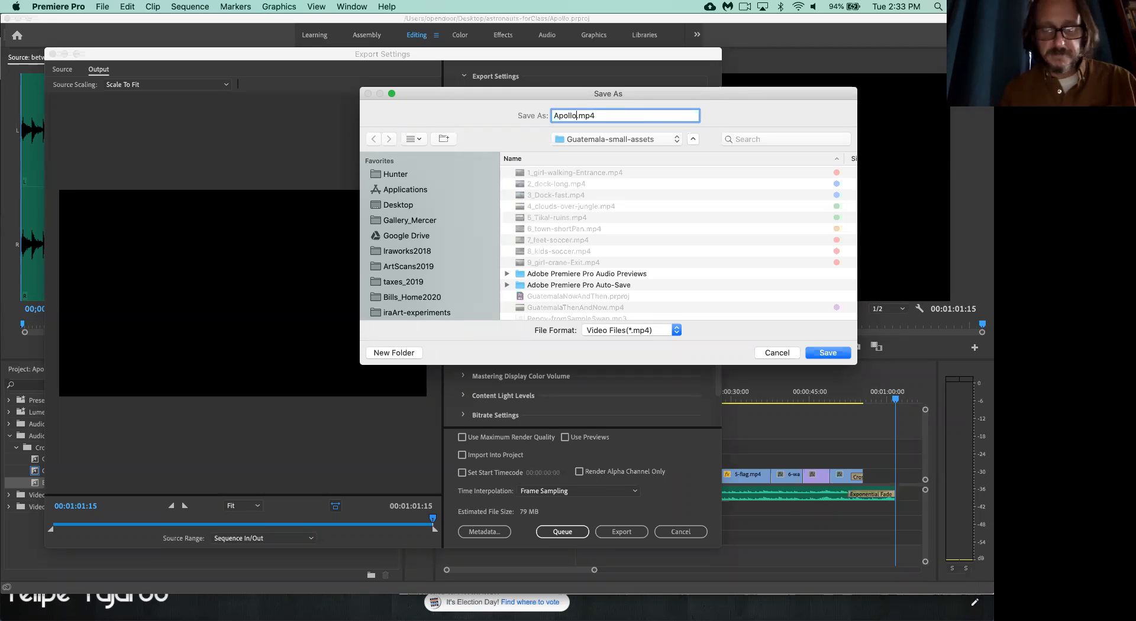
{"action": "type", "text": "Finished"}
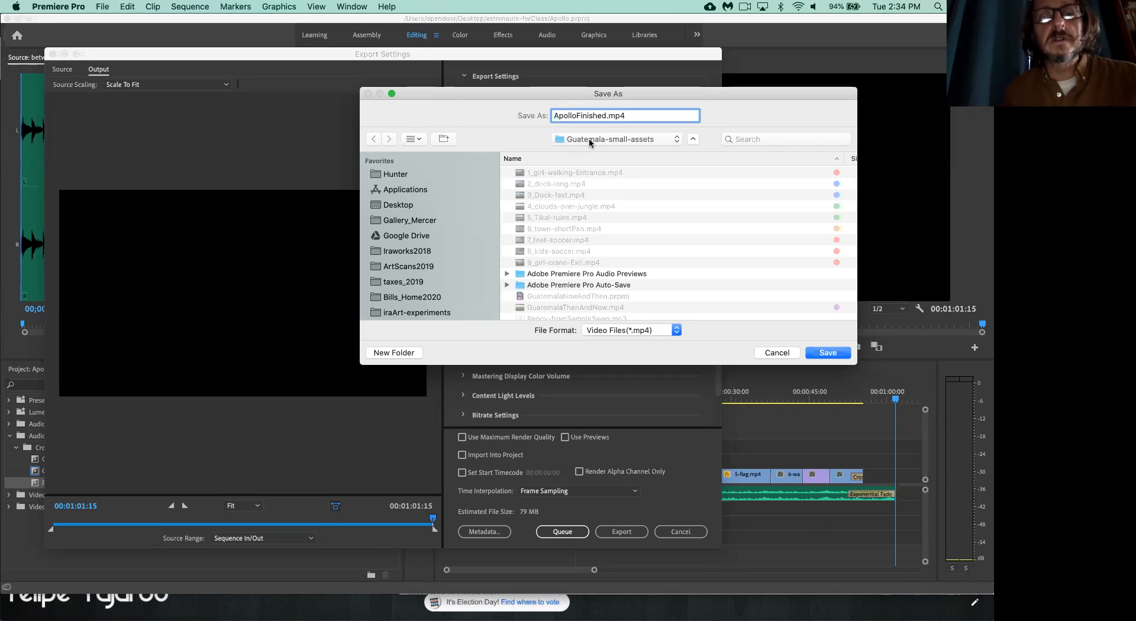
Set the astronauts-forClass folder on the Desktop as the output location for the exported movie.
{"action": "left_click", "coordinate": [390, 207]}
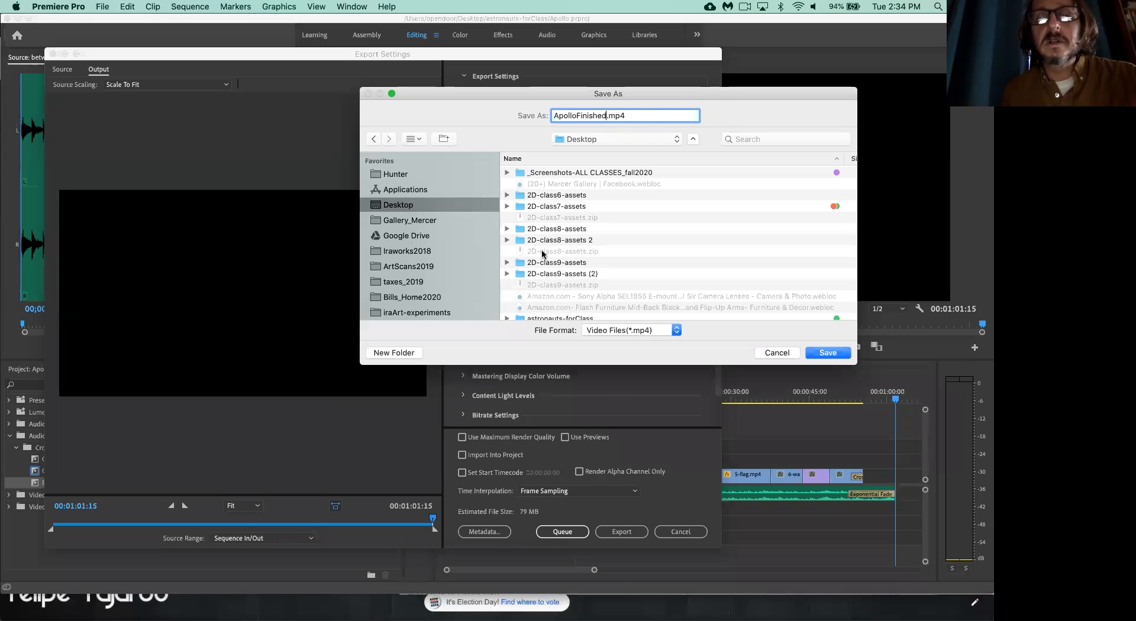
{"action": "scroll", "coordinate": [543, 254], "scroll_direction": "down", "scroll_amount": 2}
{"action": "scroll", "coordinate": [543, 255], "scroll_direction": "down", "scroll_amount": 1}
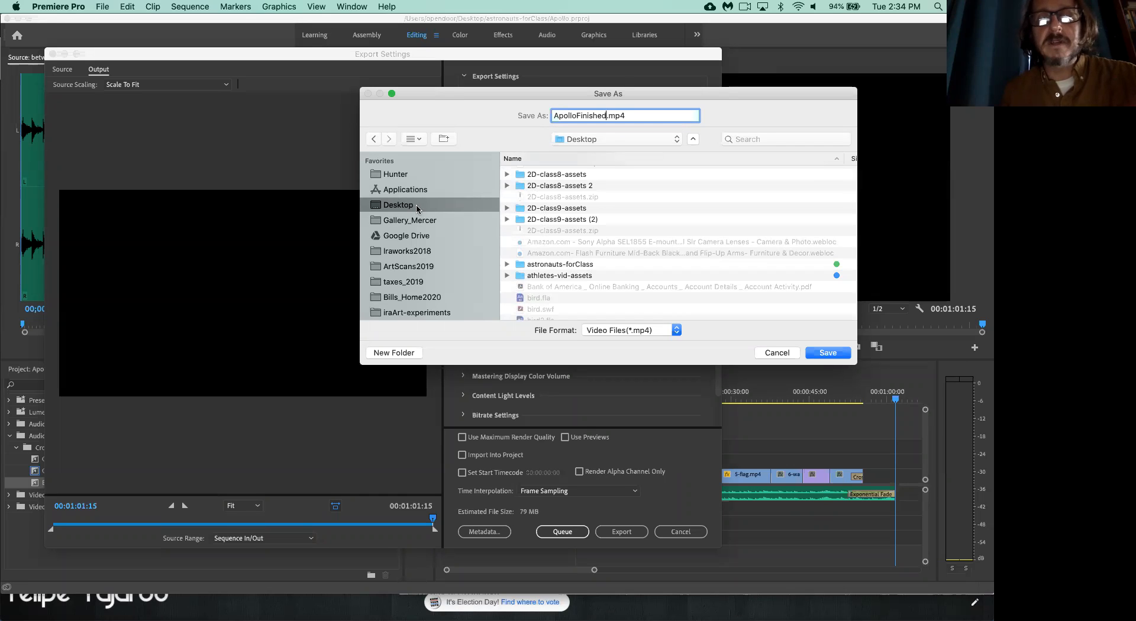
{"action": "left_click", "coordinate": [547, 267]}
{"action": "double_click", "coordinate": [547, 265]}
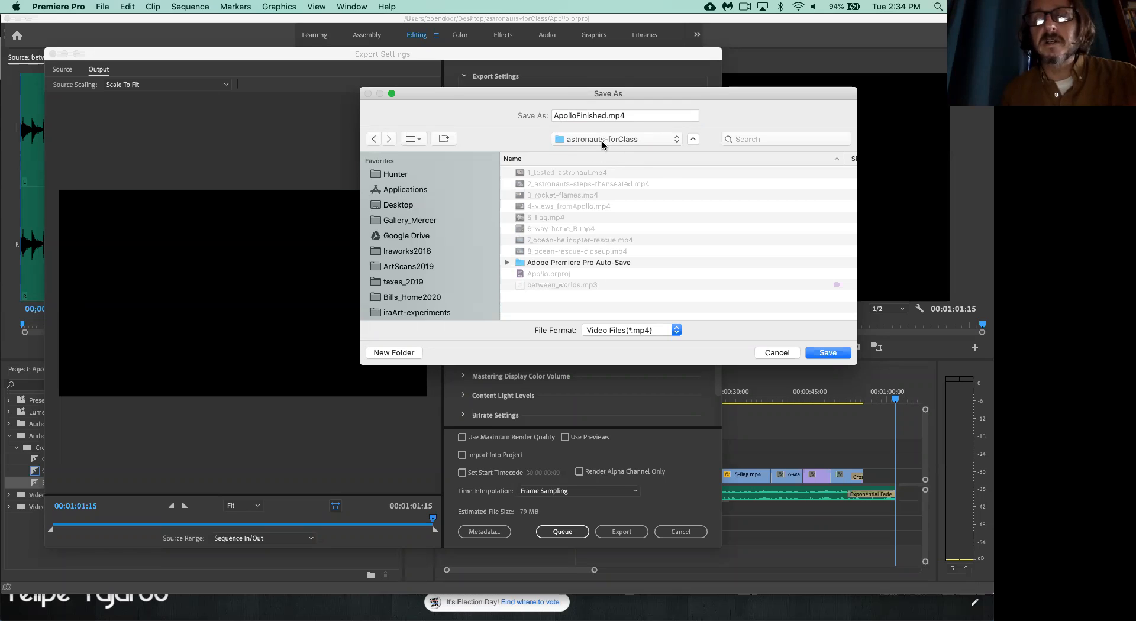
{"action": "left_click", "coordinate": [832, 354]}
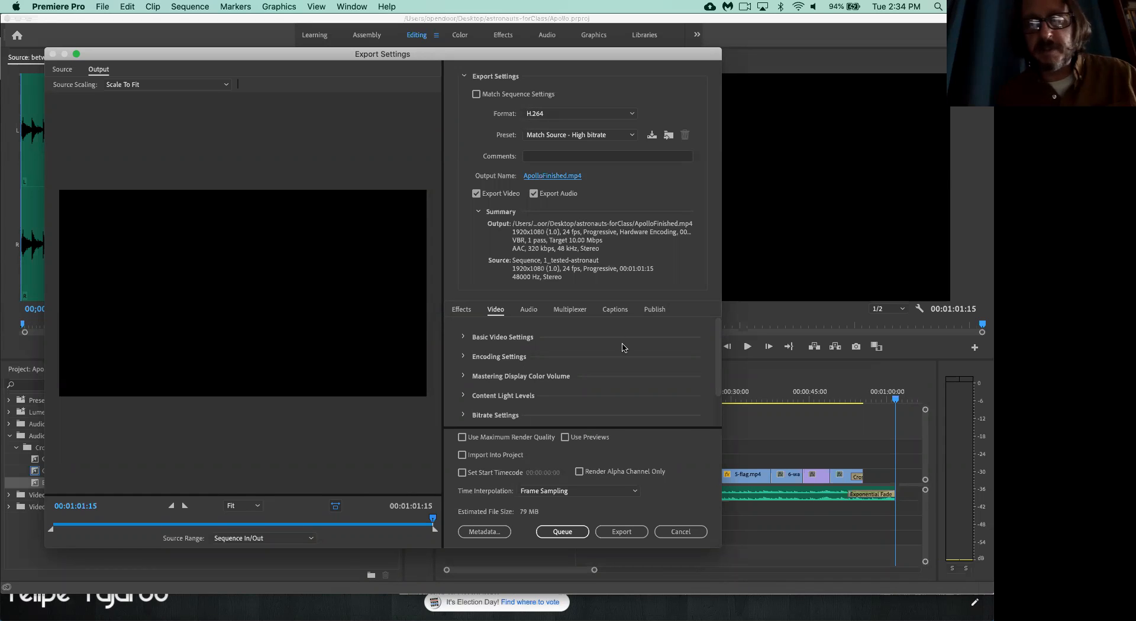
Export the sequence with the current H.264 settings and save the project.
{"action": "left_click", "coordinate": [625, 531]}
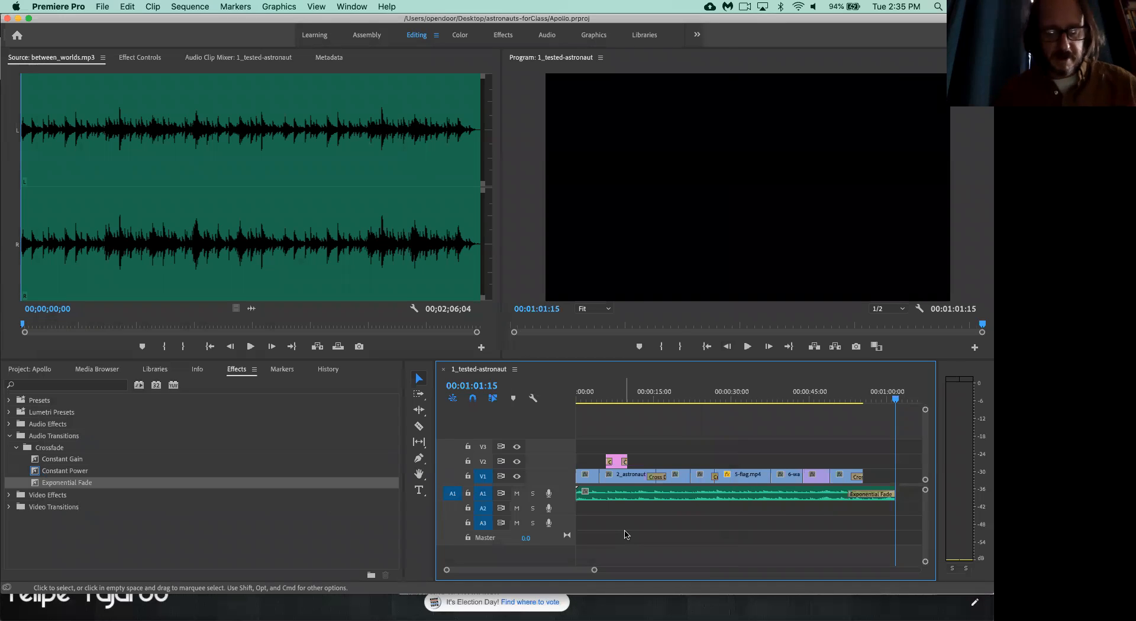
{"action": "key", "text": "super+s"}
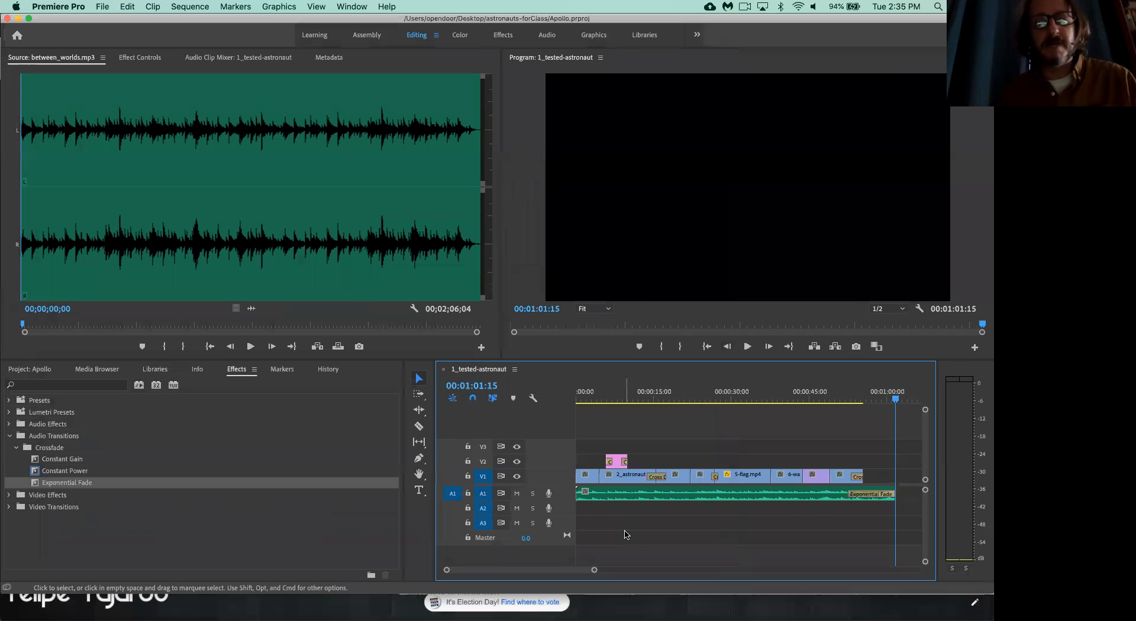
{"action": "left_click", "coordinate": [104, 6]}
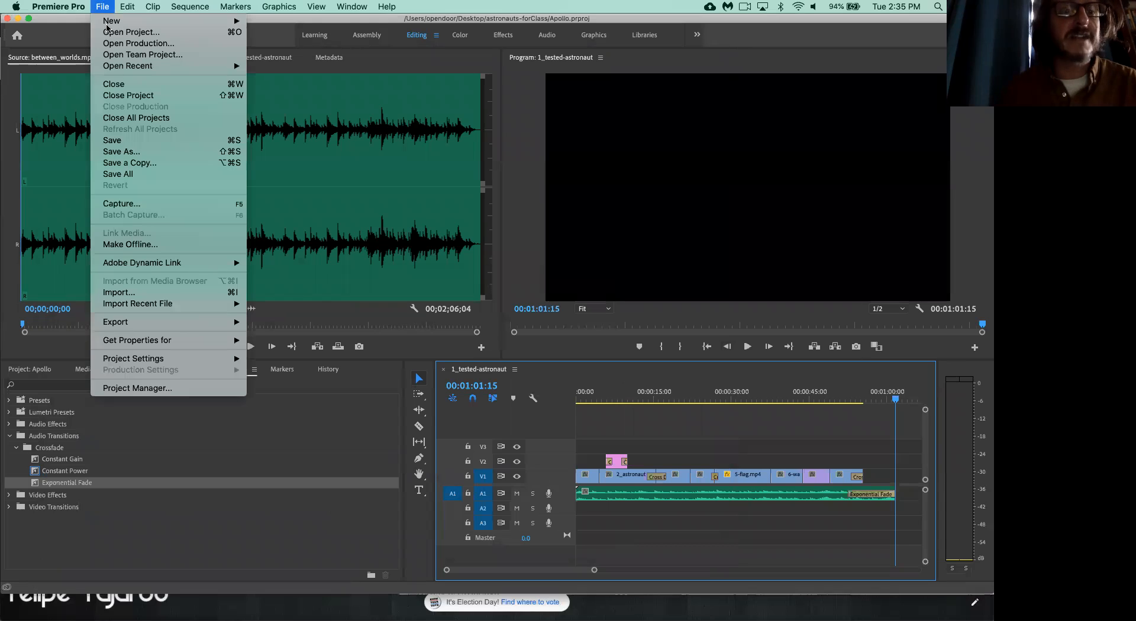
{"action": "mouse_move", "coordinate": [193, 325]}
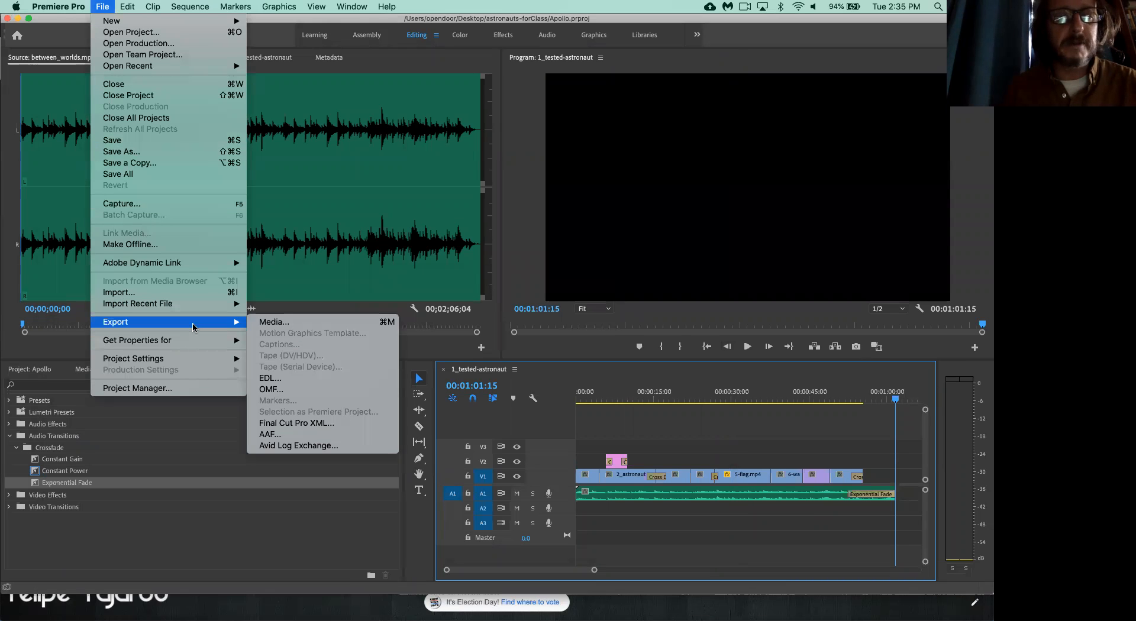
{"action": "left_click", "coordinate": [281, 323]}
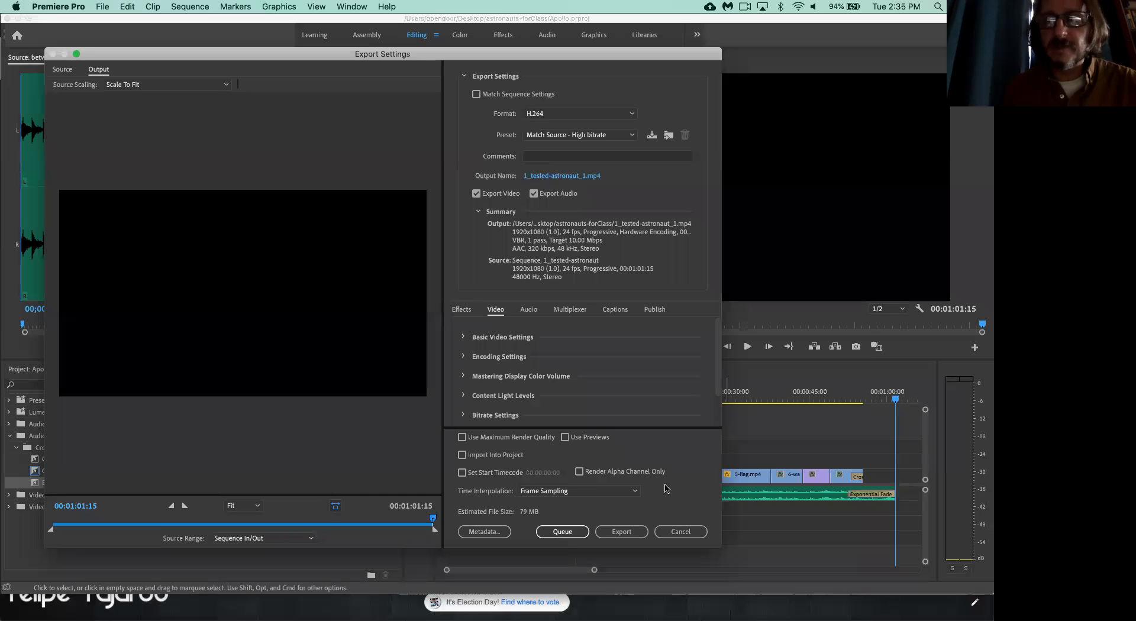
{"action": "left_click", "coordinate": [693, 533]}
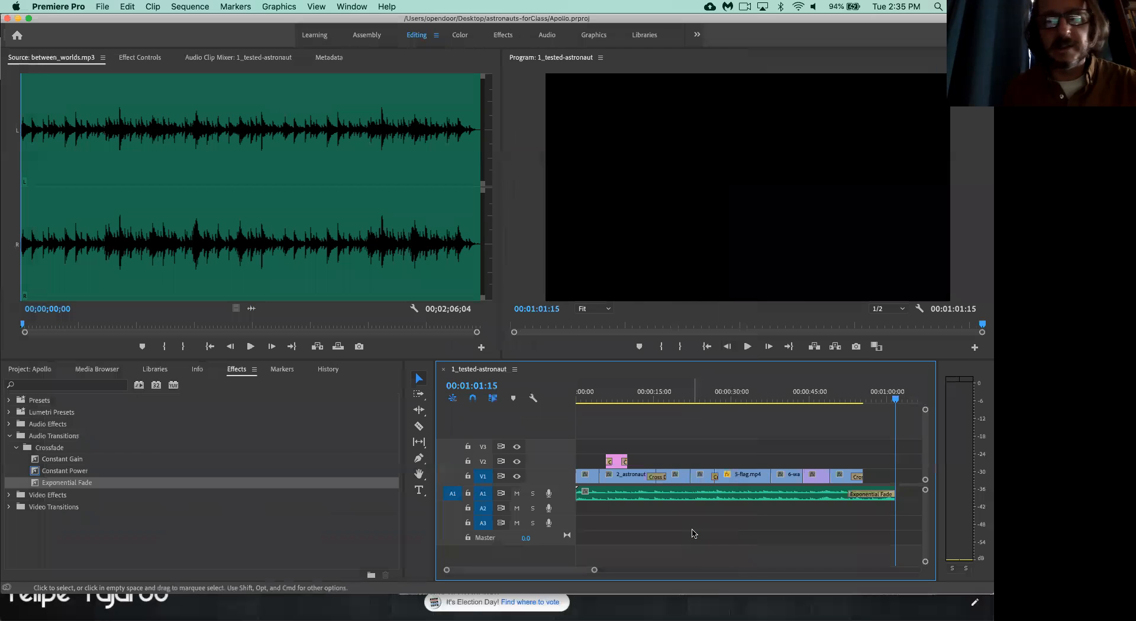
Hide Premiere Pro and locate the exported ApolloFinished.mp4 in Finder's astronauts-forClass folder.
{"action": "left_click", "coordinate": [59, 6]}
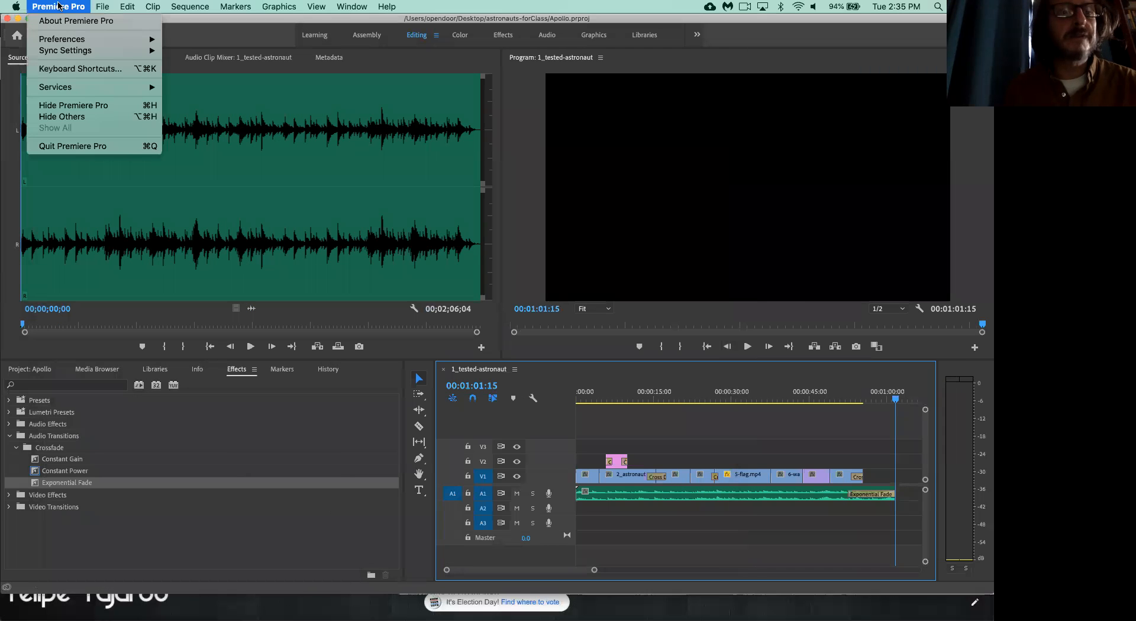
{"action": "left_click", "coordinate": [82, 107]}
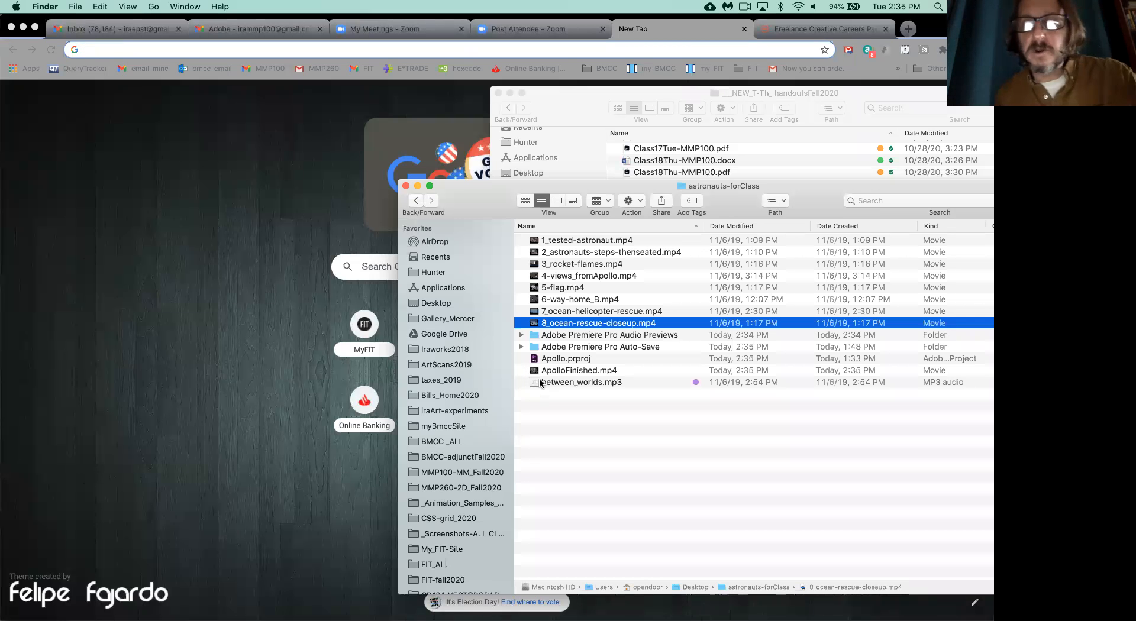
{"action": "left_click", "coordinate": [571, 369]}
{"action": "left_click_drag", "start_coordinate": [447, 203], "coordinate": [313, 139]}
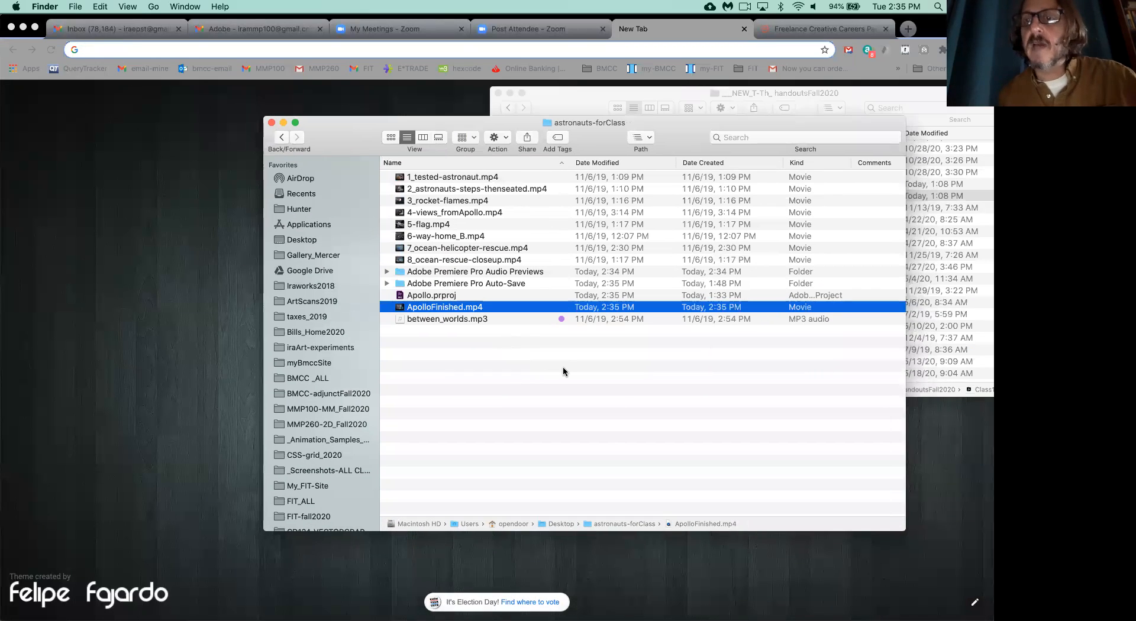
{"action": "scroll", "coordinate": [559, 373], "scroll_direction": "right", "scroll_amount": 5}
{"action": "scroll", "coordinate": [545, 375], "scroll_direction": "left", "scroll_amount": 5}
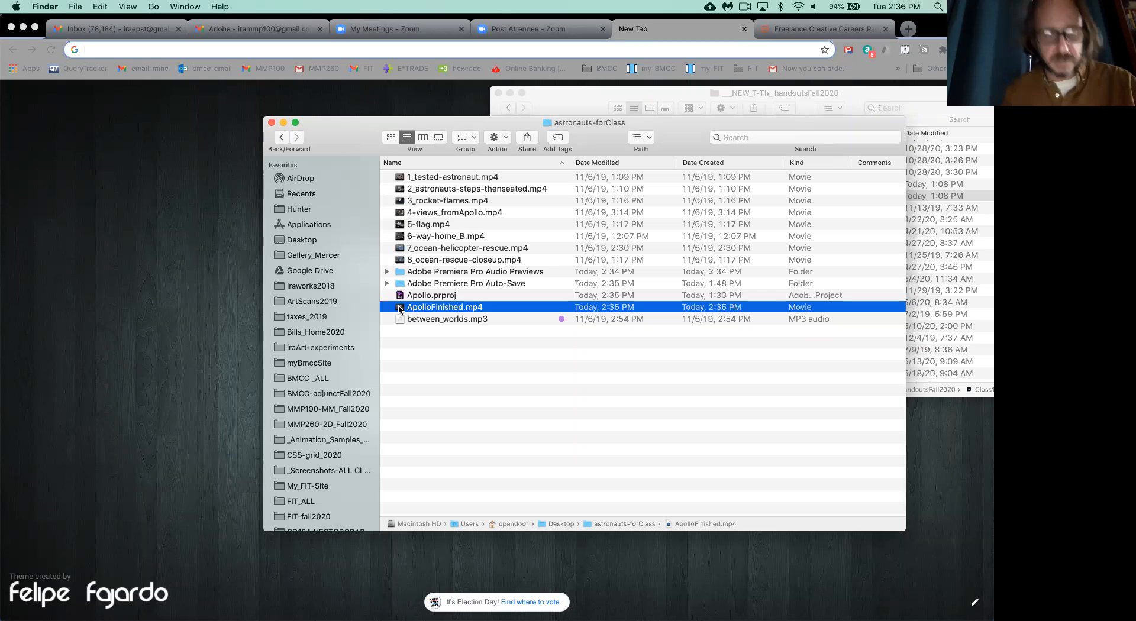
Check the file information of ApolloFinished.mp4, close it, and move the Finder window aside.
{"action": "key", "text": "super+i"}
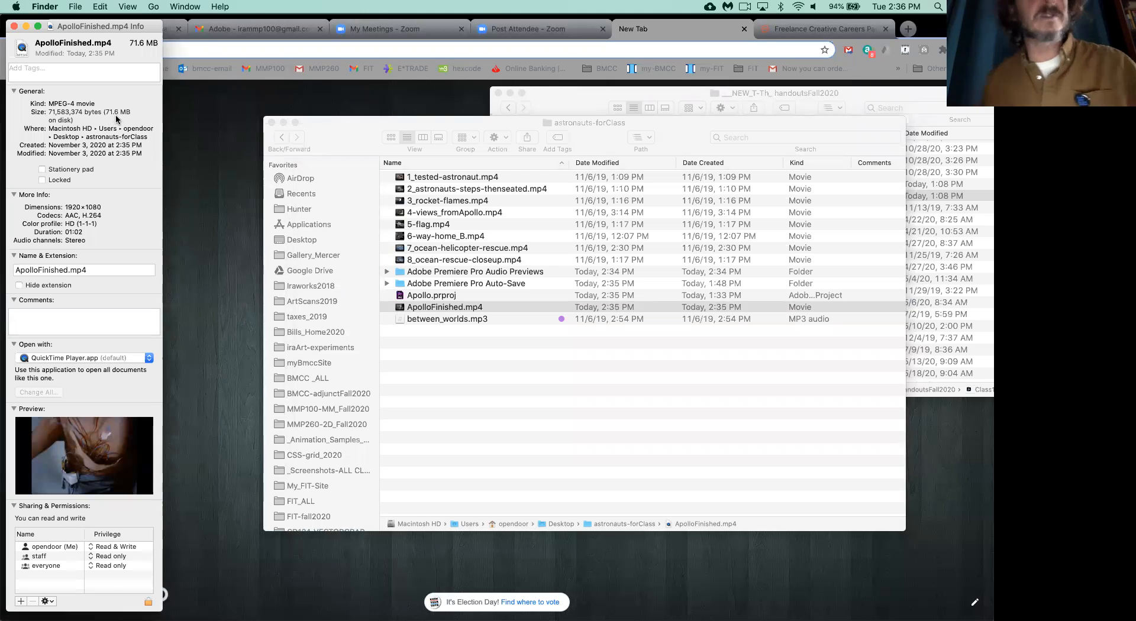
{"action": "left_click", "coordinate": [14, 26]}
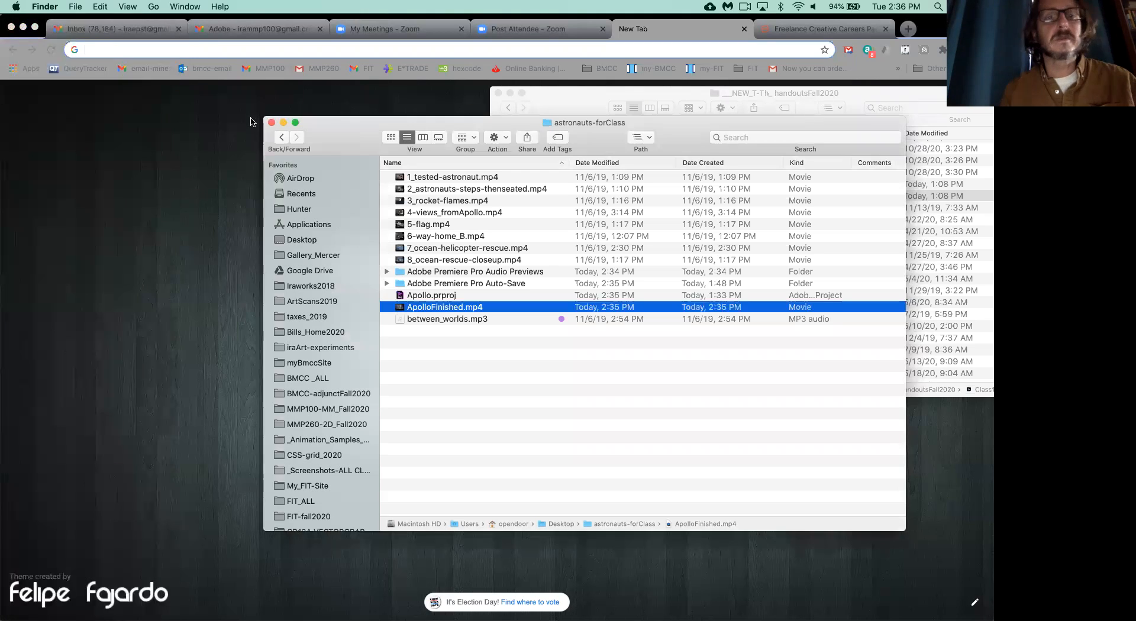
{"action": "left_click_drag", "start_coordinate": [327, 138], "coordinate": [544, 213]}
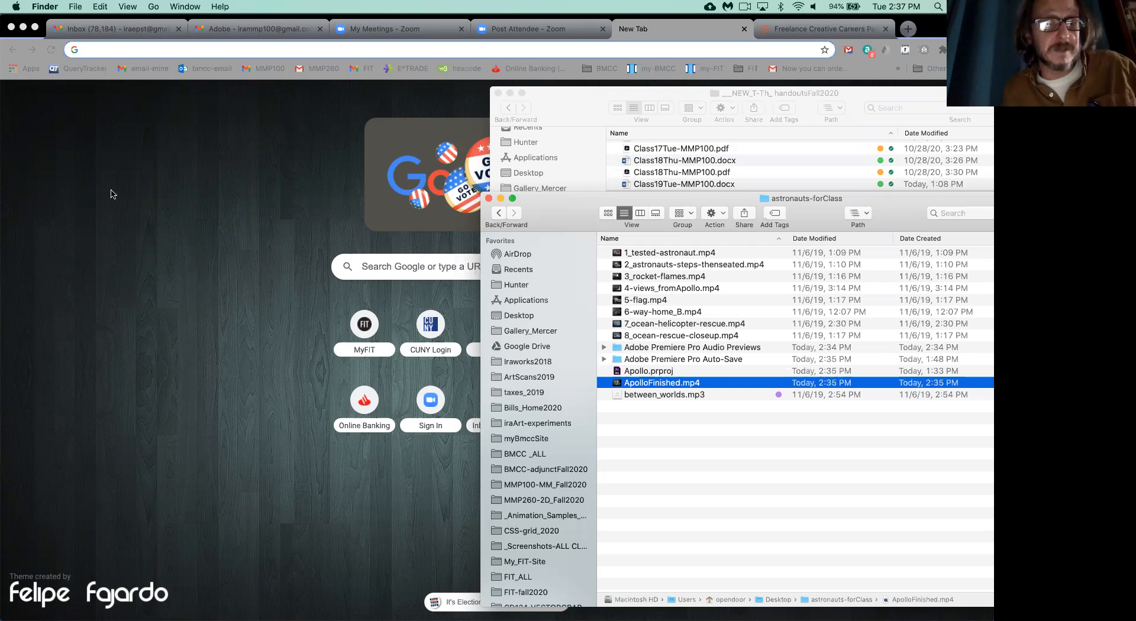
Switch to Chrome, open the Class 19 handout from the MMP100 course page, and read its Export and Homework sections.
{"action": "left_click", "coordinate": [273, 140]}
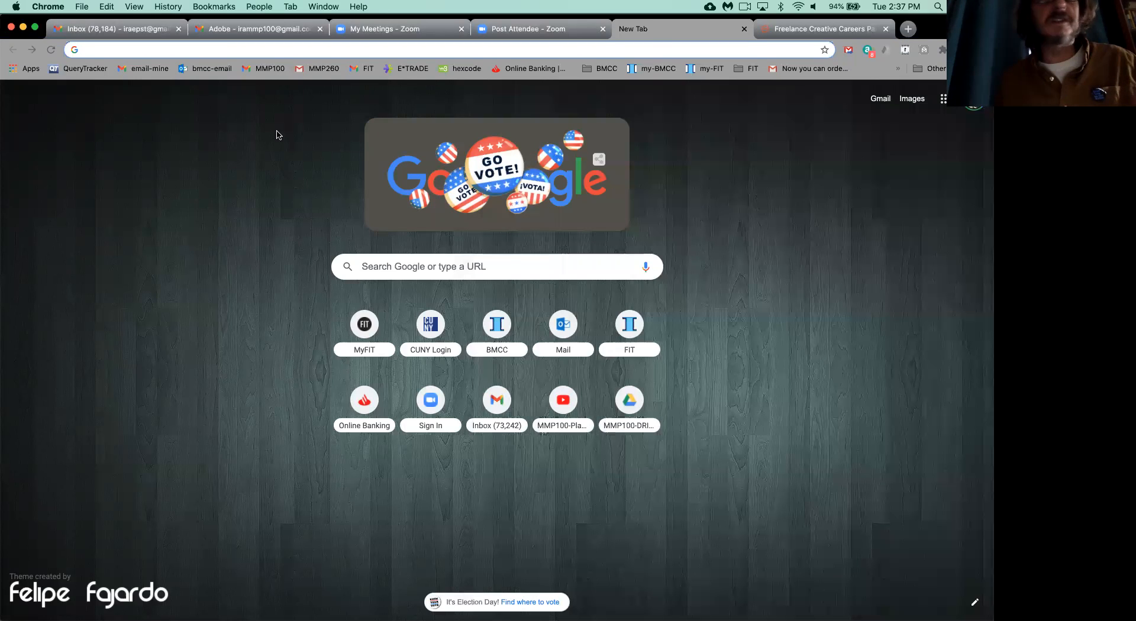
{"action": "left_click", "coordinate": [668, 73]}
{"action": "left_click", "coordinate": [525, 349]}
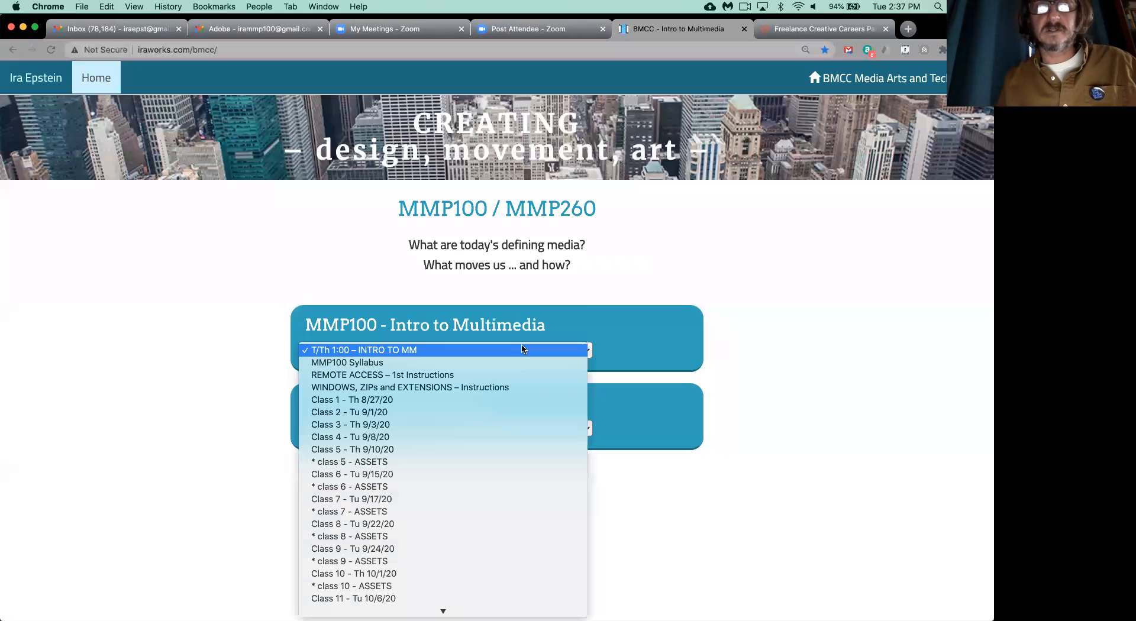
{"action": "mouse_move", "coordinate": [414, 612]}
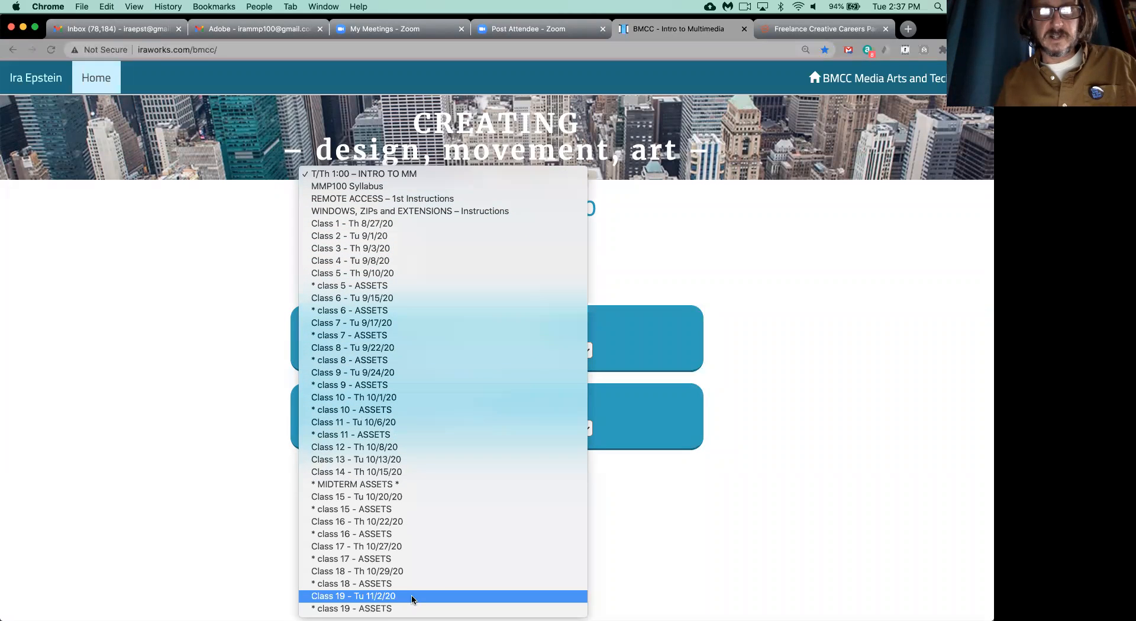
{"action": "left_click", "coordinate": [412, 598]}
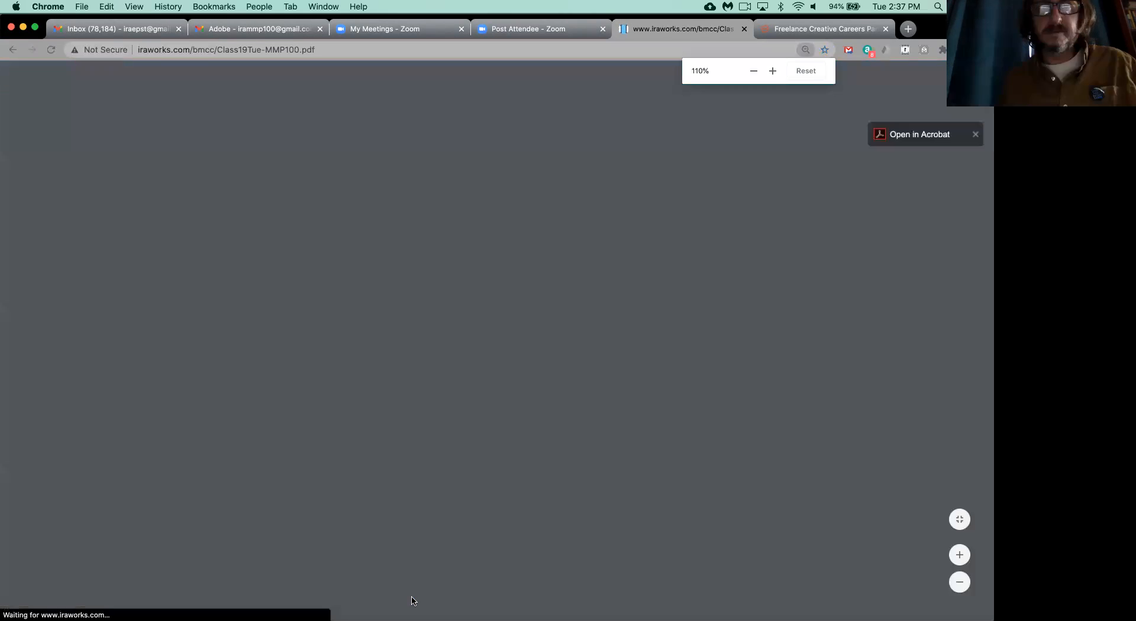
{"action": "scroll", "coordinate": [484, 519], "scroll_direction": "down", "scroll_amount": 20}
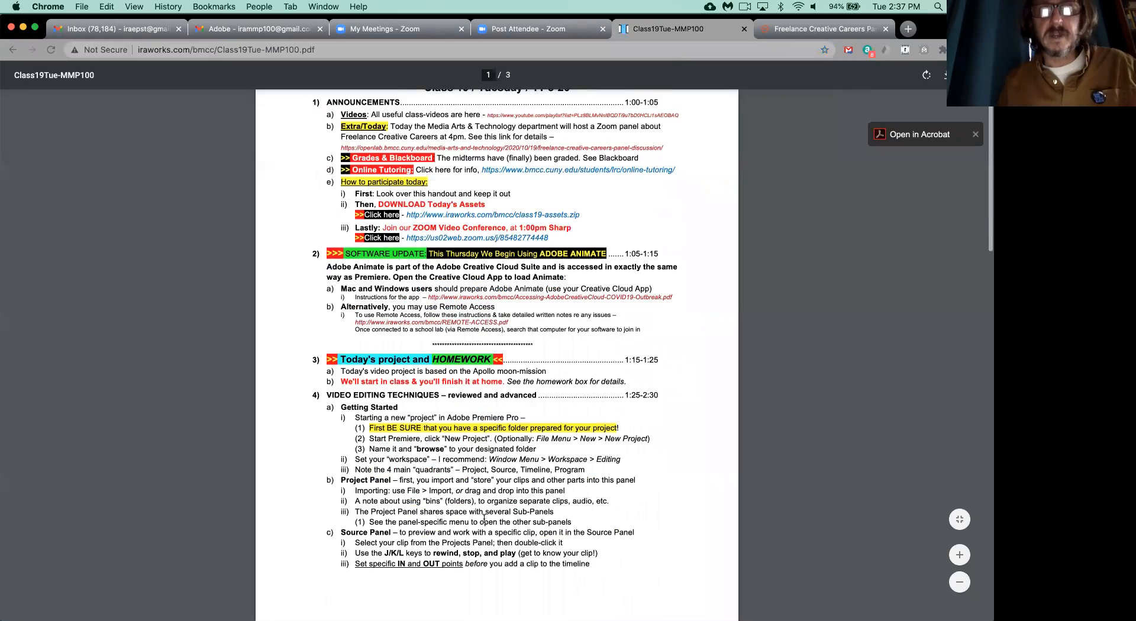
{"action": "scroll", "coordinate": [484, 519], "scroll_direction": "down", "scroll_amount": 10}
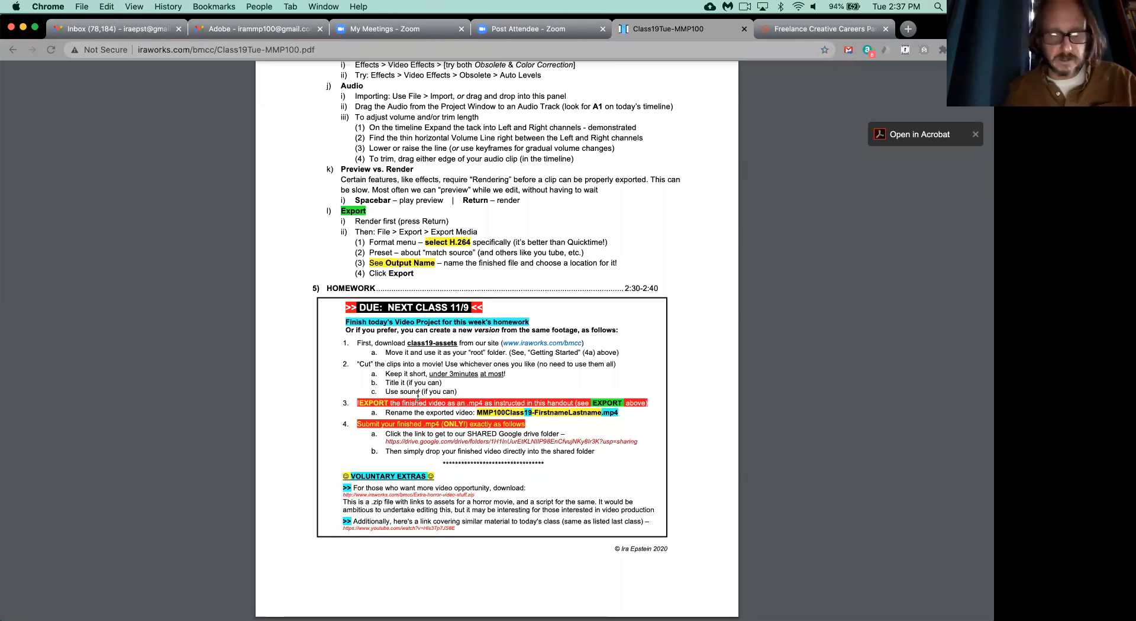
Read the handout's Homework section and copy the required file name MMP100Class19-FirstnameLastname without its extension.
{"action": "key", "text": "super+equal"}
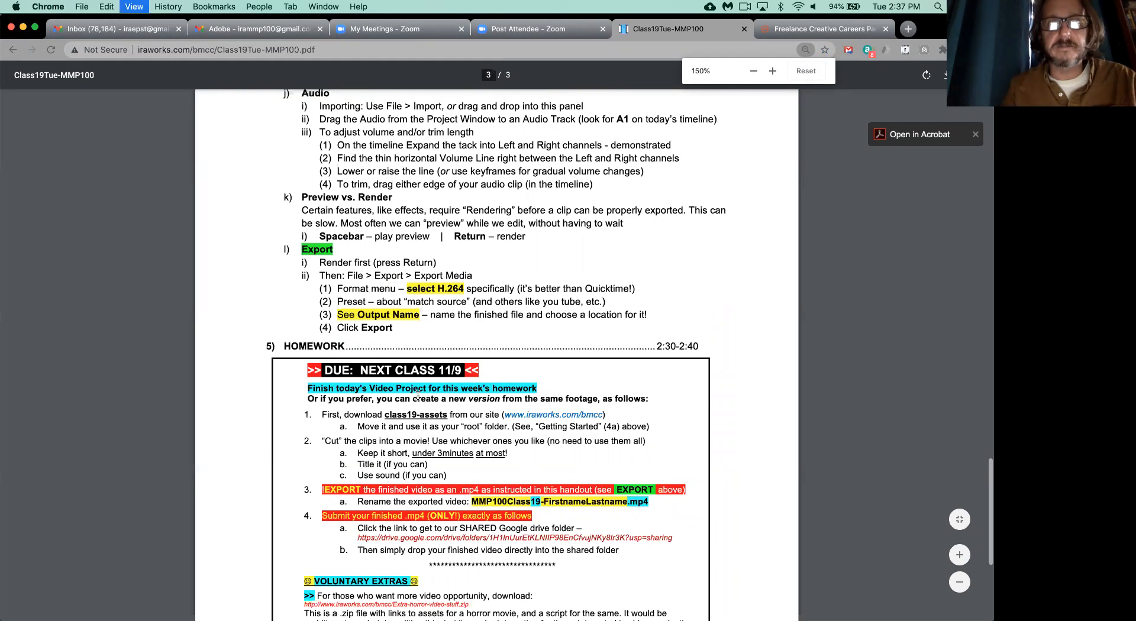
{"action": "key", "text": "super+equal"}
{"action": "scroll", "coordinate": [436, 475], "scroll_direction": "down", "scroll_amount": 2}
{"action": "scroll", "coordinate": [436, 475], "scroll_direction": "down", "scroll_amount": 2}
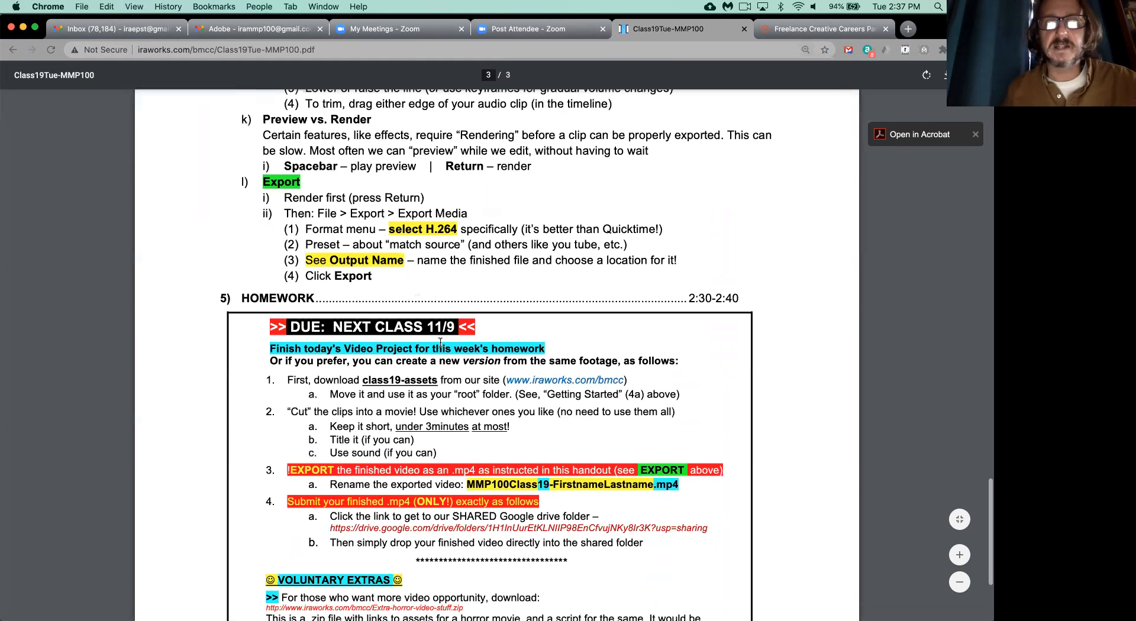
{"action": "scroll", "coordinate": [452, 368], "scroll_direction": "down", "scroll_amount": 2}
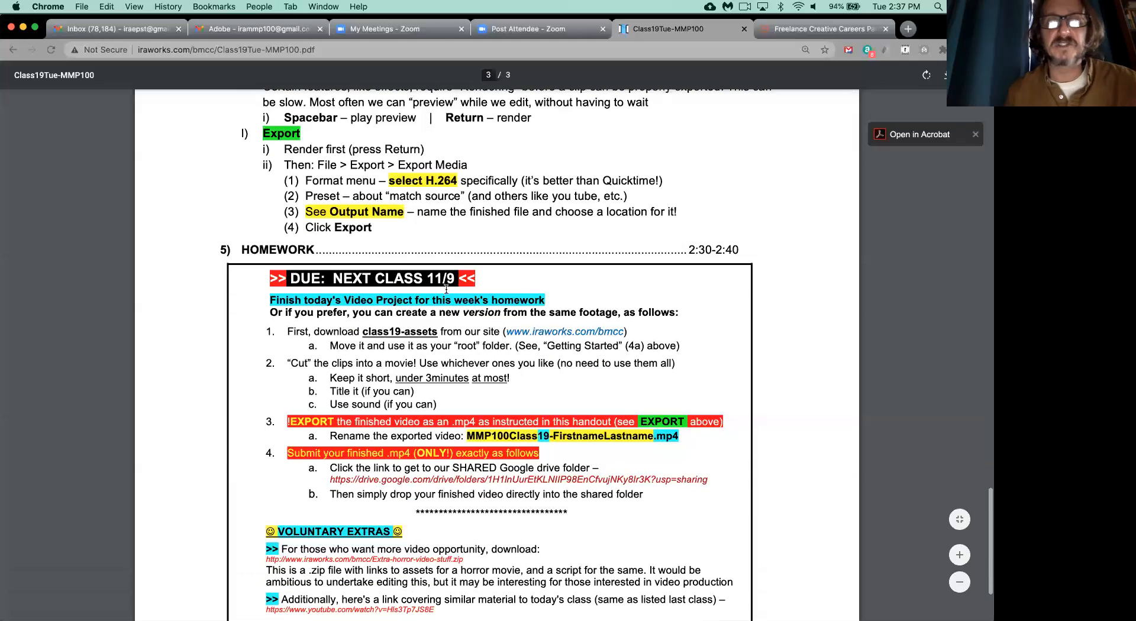
{"action": "scroll", "coordinate": [459, 386], "scroll_direction": "down", "scroll_amount": 4}
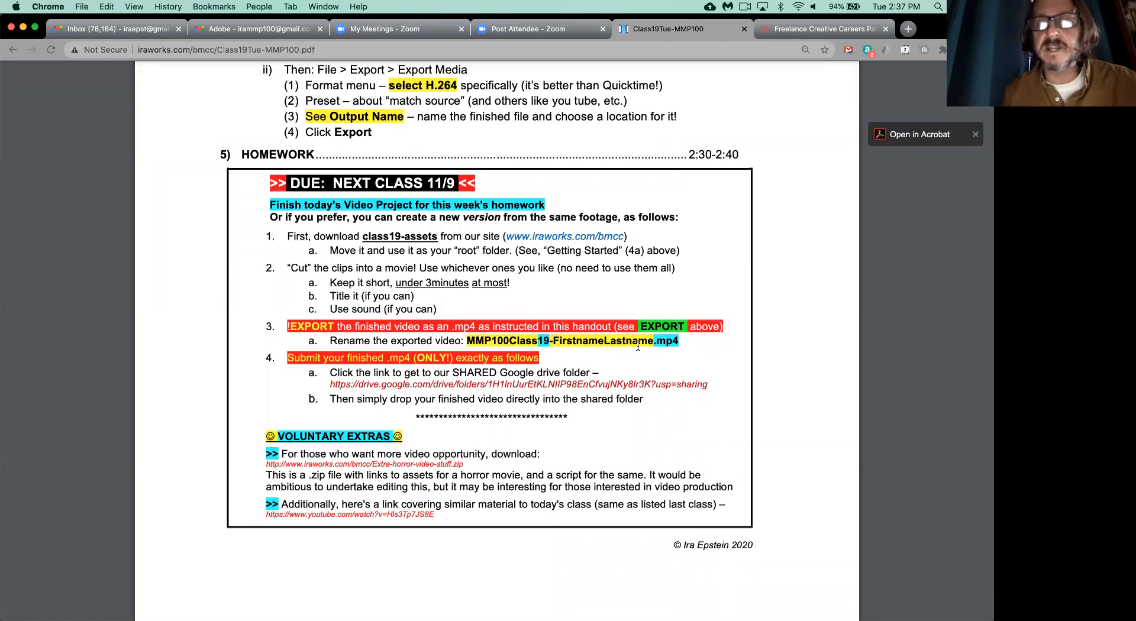
{"action": "left_click_drag", "start_coordinate": [654, 343], "coordinate": [466, 338]}
{"action": "key", "text": "super+c"}
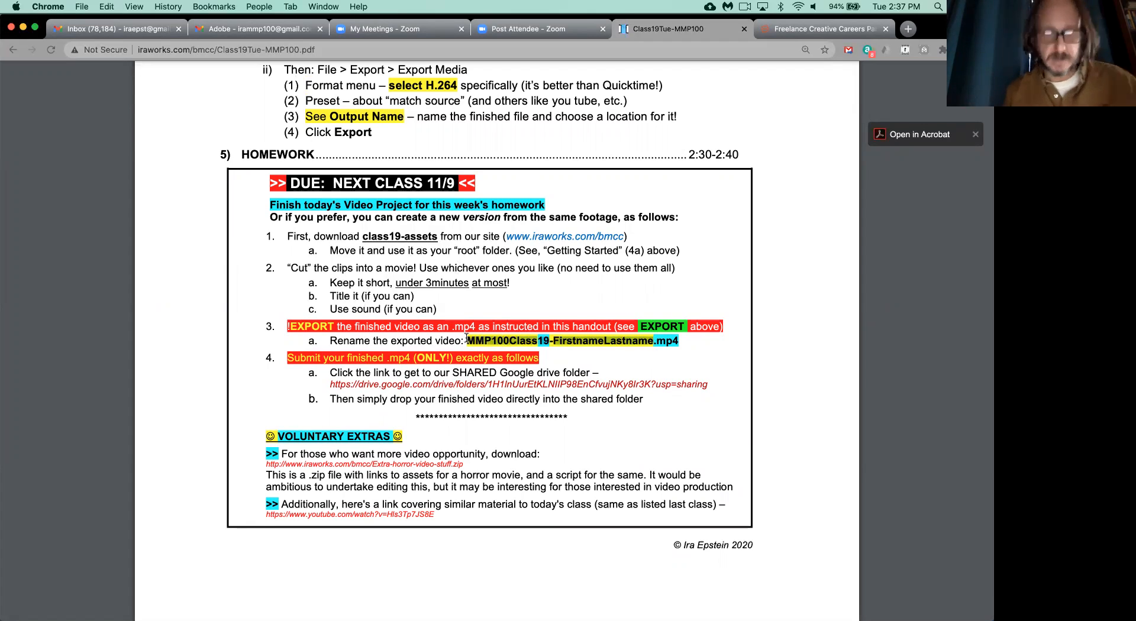
Switch to Finder and replace the name of ApolloFinished.mp4 with the copied MMP100Class19-FirstnameLastname, keeping the .mp4 extension.
{"action": "key", "text": "super+Tab"}
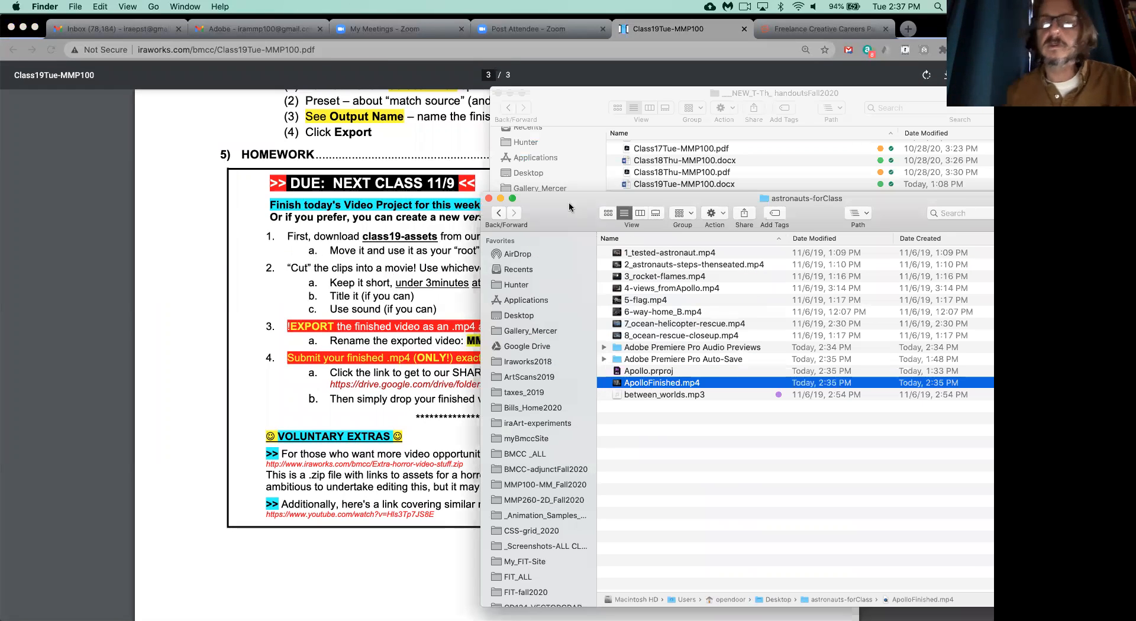
{"action": "double_click", "coordinate": [569, 207]}
{"action": "left_click", "coordinate": [505, 305]}
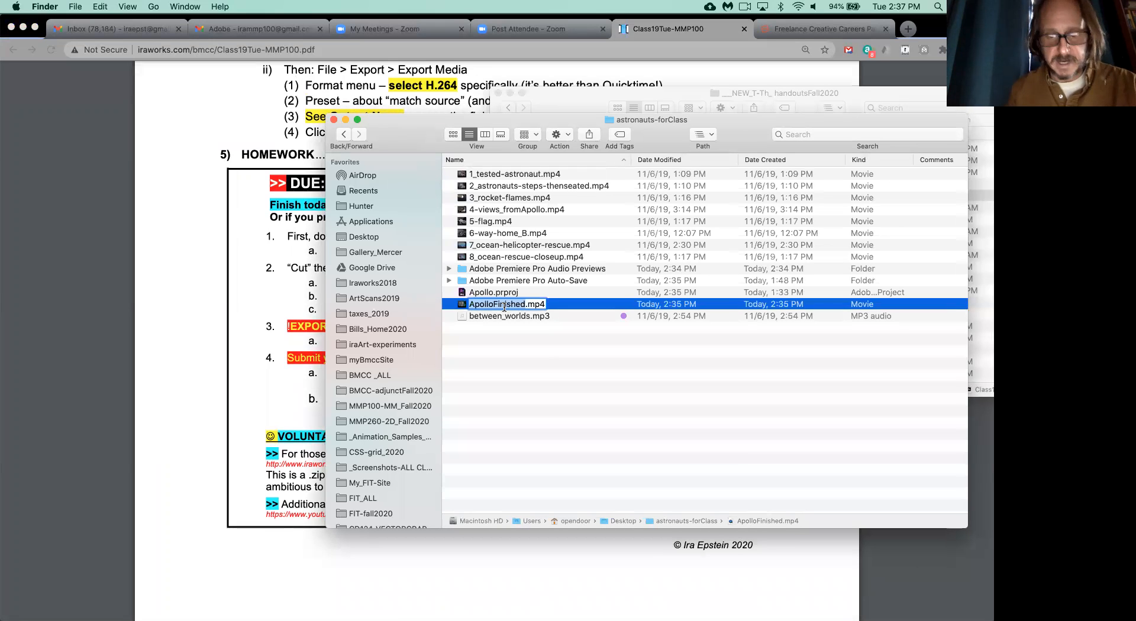
{"action": "key", "text": "super+v"}
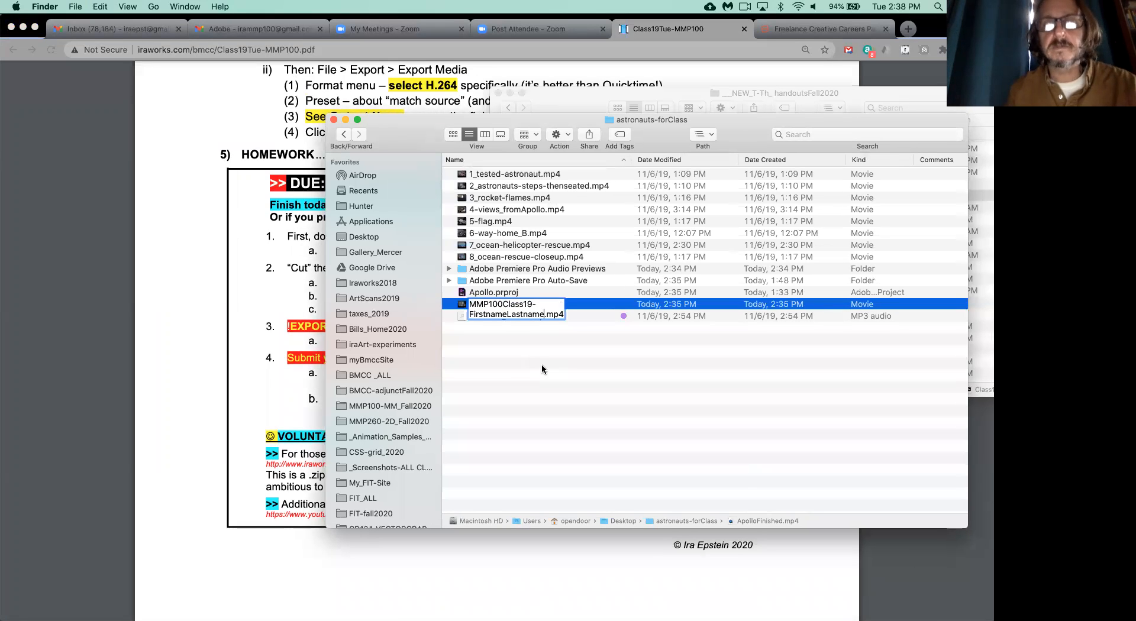
Replace the FirstnameLastname placeholder with AlbertEinstein so the movie is named MMP100Class19-AlbertEinstein.mp4.
{"action": "key", "text": "BackSpace"}
{"action": "key", "text": "BackSpace"}
{"action": "key", "text": "BackSpace"}
{"action": "key", "text": "BackSpace"}
{"action": "key", "text": "BackSpace"}
{"action": "key", "text": "BackSpace"}
{"action": "key", "text": "BackSpace"}
{"action": "key", "text": "BackSpace"}
{"action": "key", "text": "BackSpace"}
{"action": "key", "text": "BackSpace"}
{"action": "key", "text": "BackSpace"}
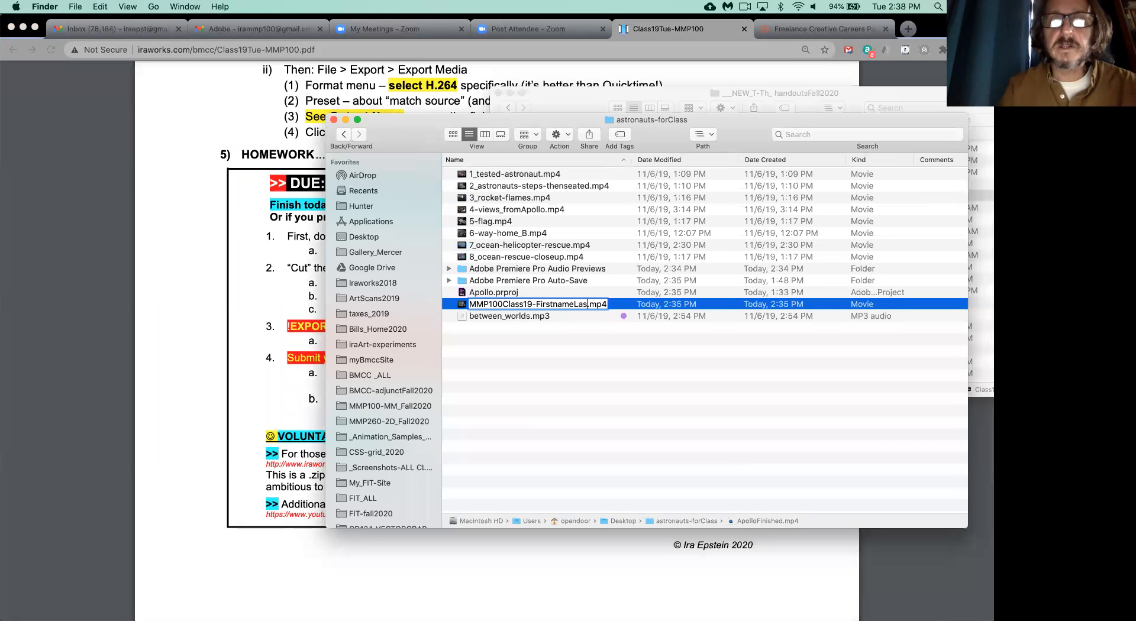
{"action": "key", "text": "BackSpace"}
{"action": "key", "text": "BackSpace"}
{"action": "key", "text": "BackSpace"}
{"action": "key", "text": "BackSpace"}
{"action": "key", "text": "BackSpace"}
{"action": "key", "text": "BackSpace"}
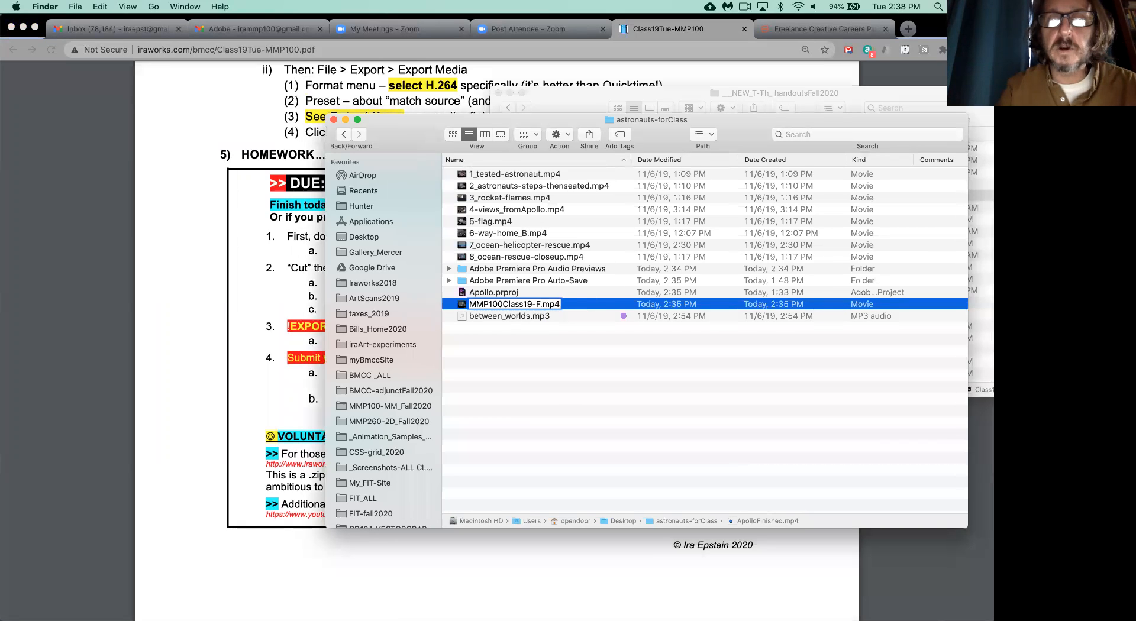
{"action": "type", "text": "I"}
{"action": "key", "text": "BackSpace"}
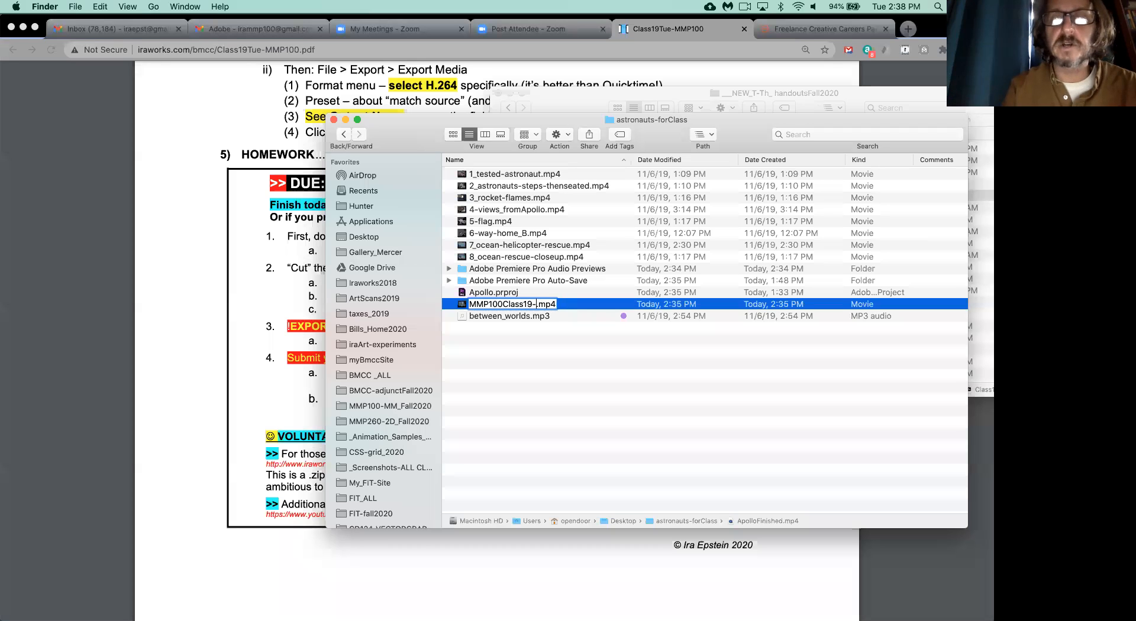
{"action": "type", "text": "Albert"}
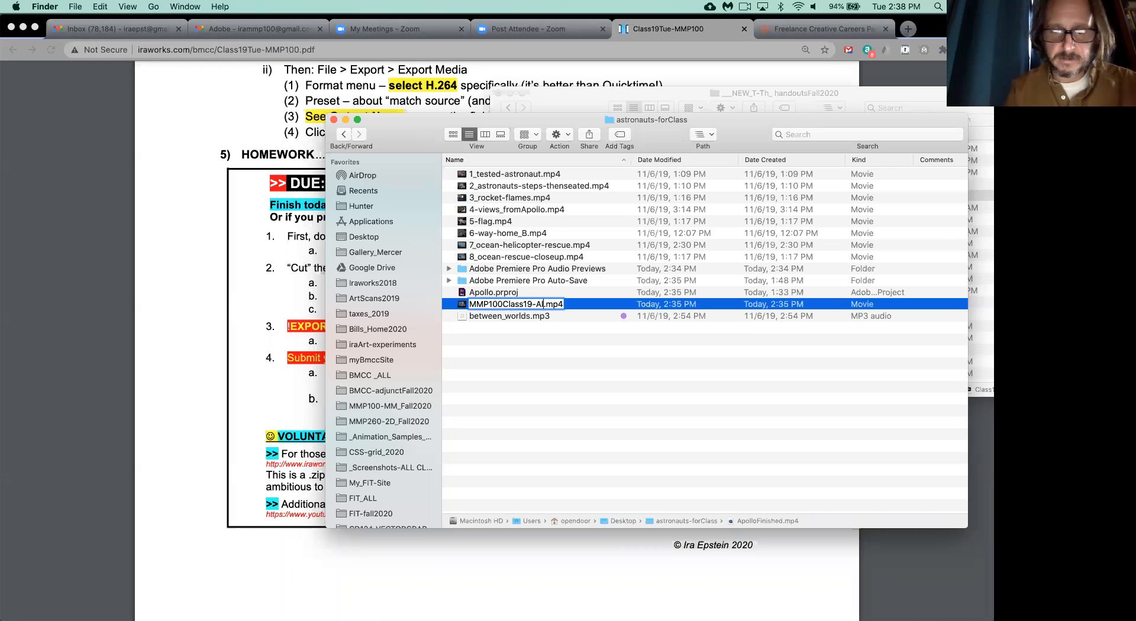
{"action": "type", "text": "Einste"}
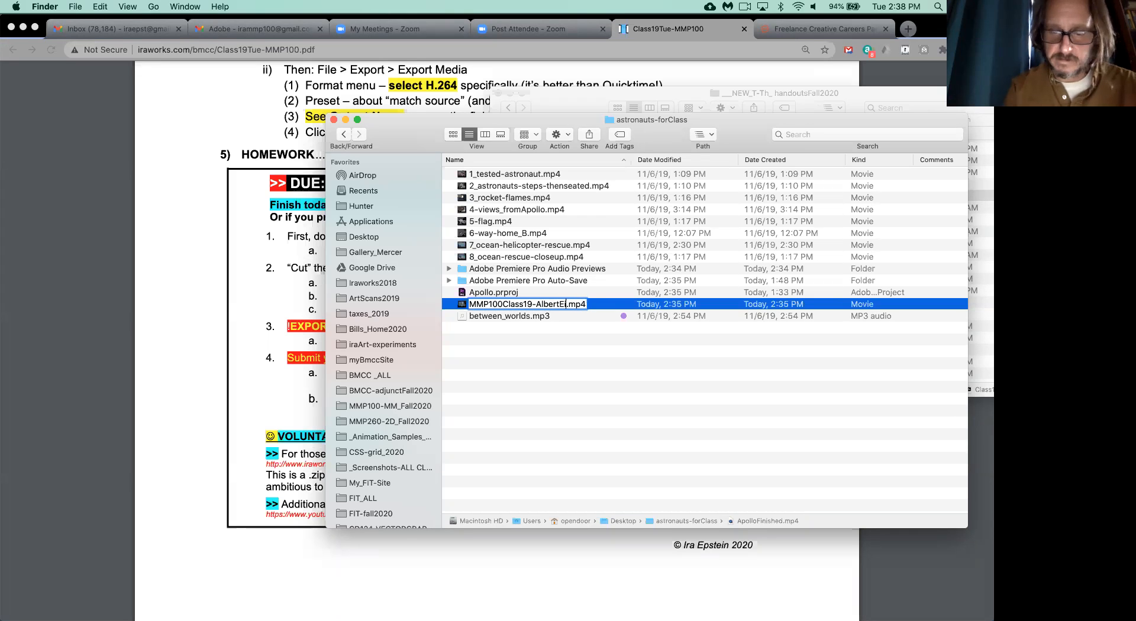
{"action": "type", "text": "in"}
{"action": "key", "text": "Return"}
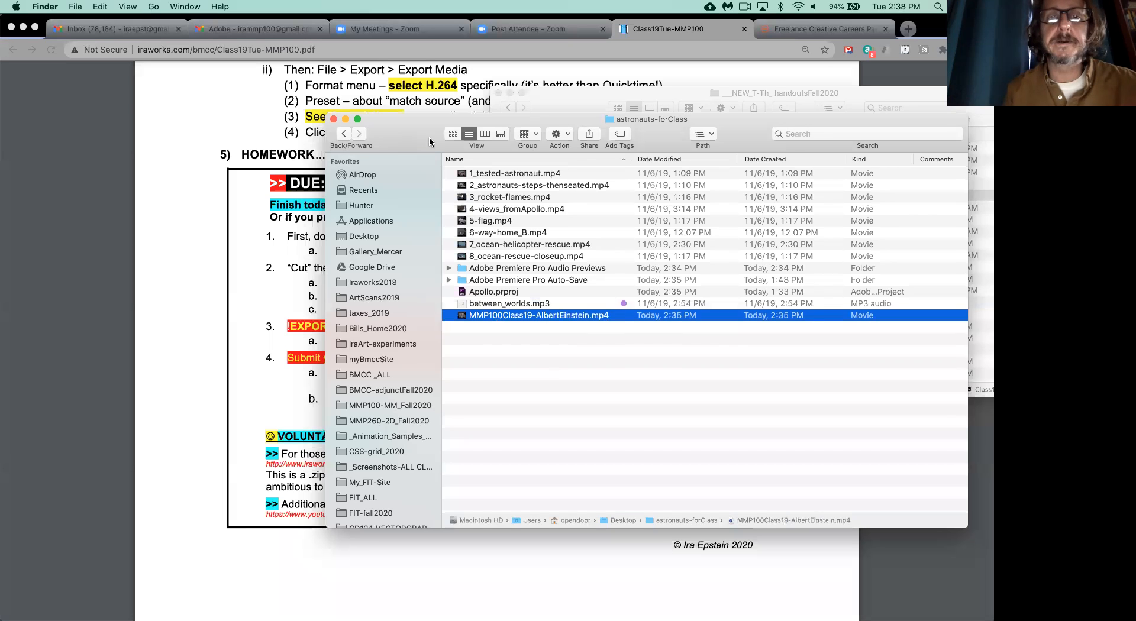
Move the Finder window aside, return to the handout in Chrome, and open its shared Google Drive folder link.
{"action": "left_click_drag", "start_coordinate": [406, 141], "coordinate": [663, 172]}
{"action": "left_click", "coordinate": [295, 399]}
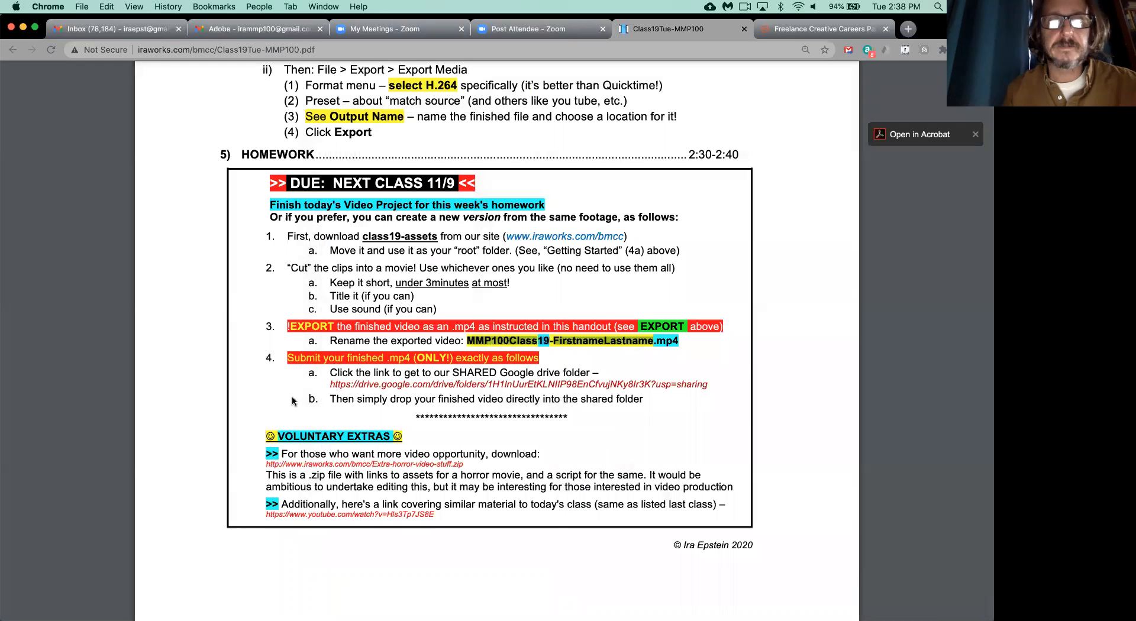
{"action": "scroll", "coordinate": [295, 400], "scroll_direction": "down", "scroll_amount": 2}
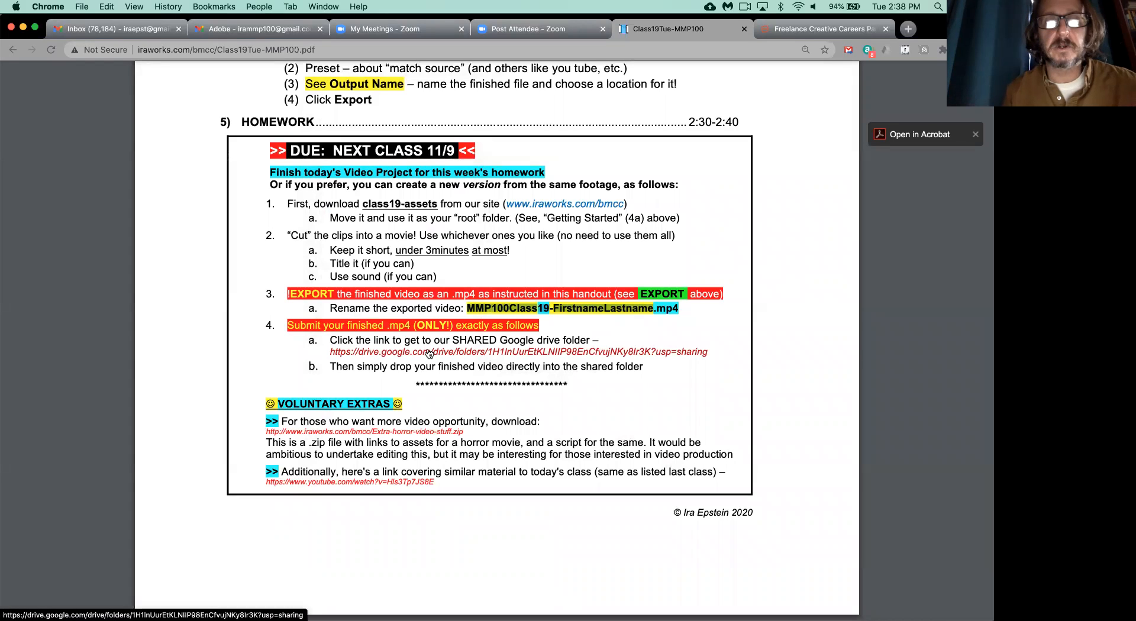
{"action": "left_click", "coordinate": [429, 350]}
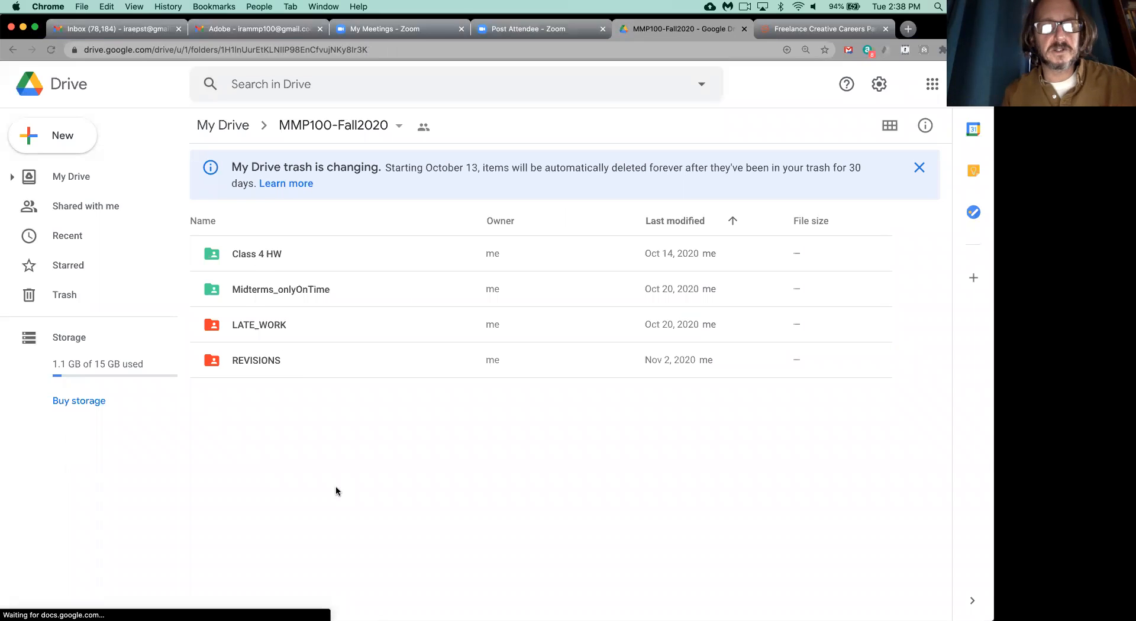
Upload MMP100Class19-AlbertEinstein.mp4 from Finder's astronauts-forClass folder to the MMP100-Fall2020 folder in Google Drive.
{"action": "key", "text": "super+Tab"}
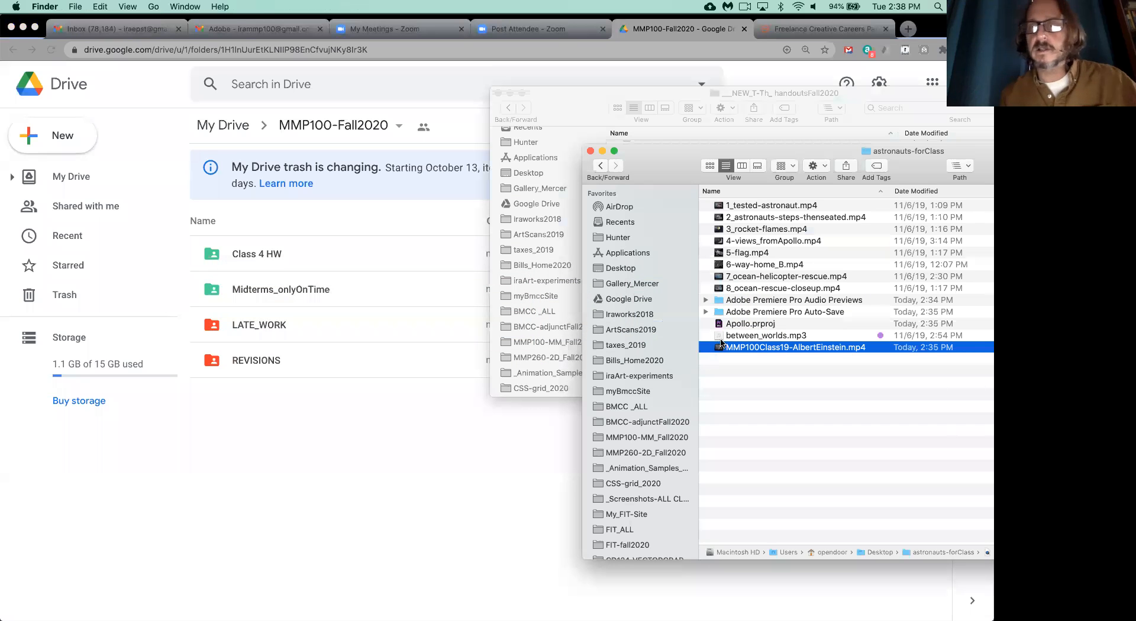
{"action": "left_click_drag", "start_coordinate": [718, 349], "coordinate": [357, 454]}
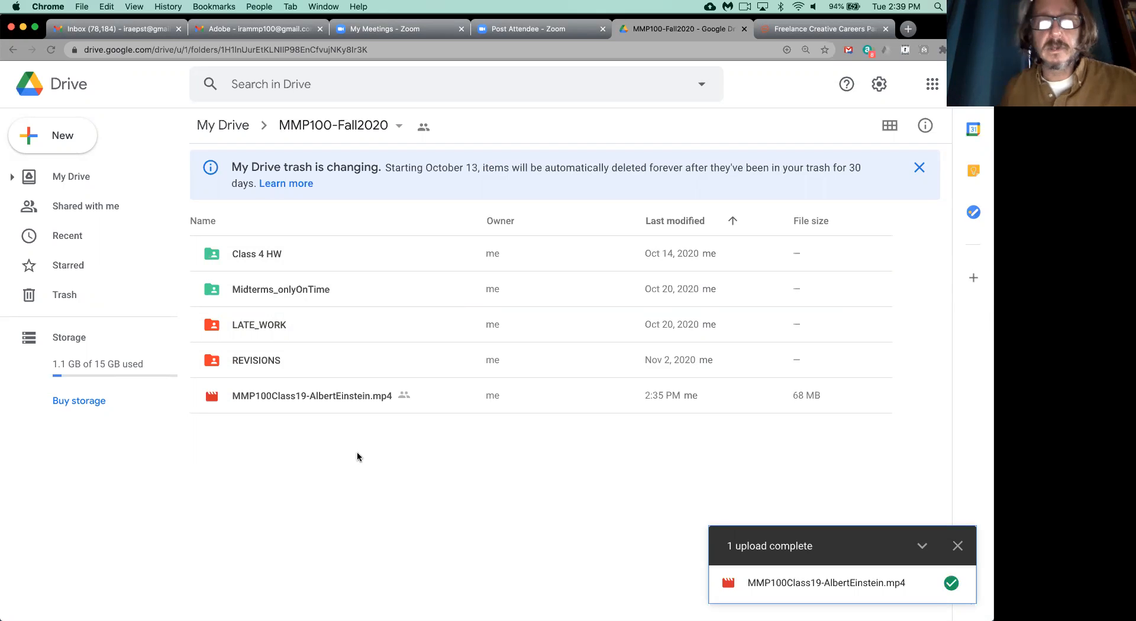
Remove the uploaded MMP100Class19-AlbertEinstein.mp4 from the MMP100-Fall2020 Drive folder.
{"action": "left_click", "coordinate": [248, 400]}
{"action": "right_click", "coordinate": [250, 402]}
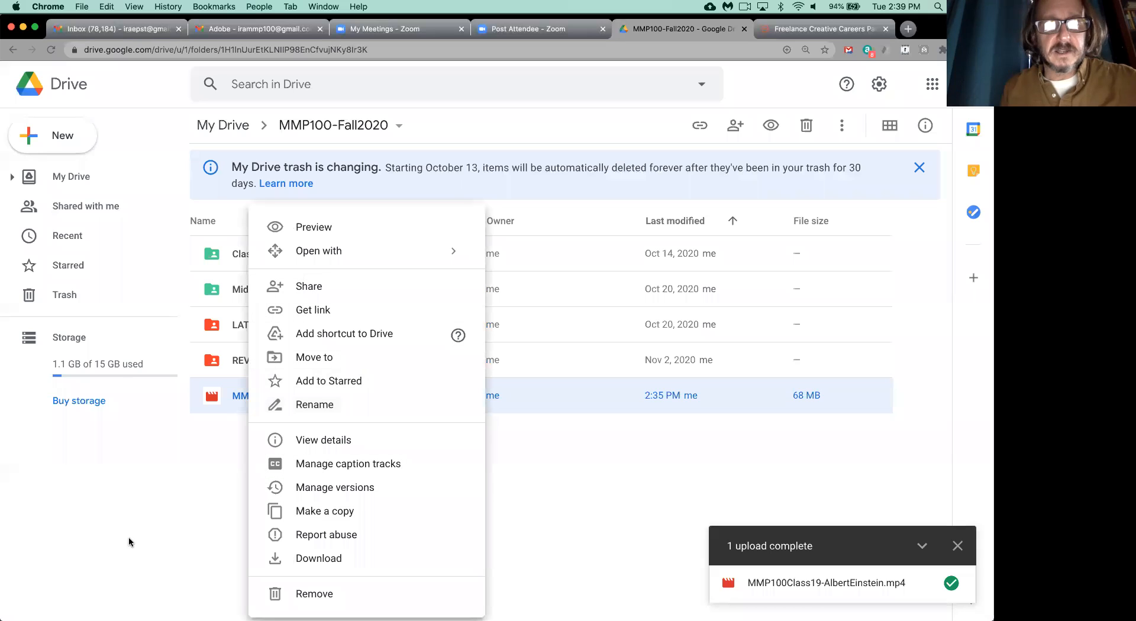
{"action": "left_click", "coordinate": [308, 594]}
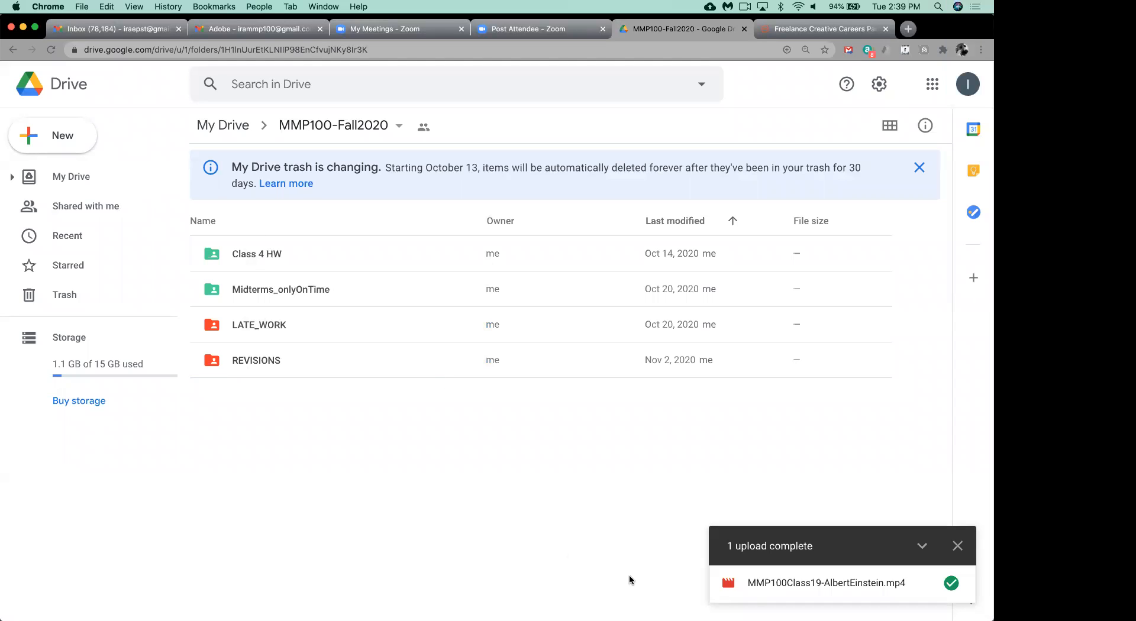
Capture a screenshot of the entire screen and unmute the system sound.
{"action": "left_click", "coordinate": [649, 586]}
{"action": "key", "text": "super+shift+3"}
{"action": "key", "text": "XF86AudioMute"}
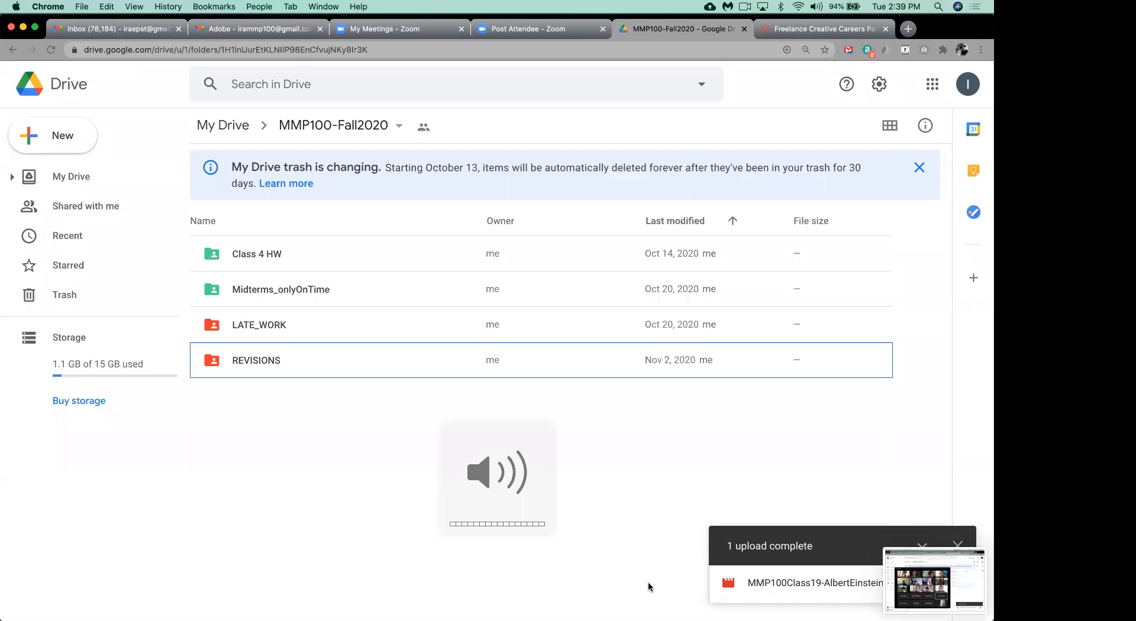